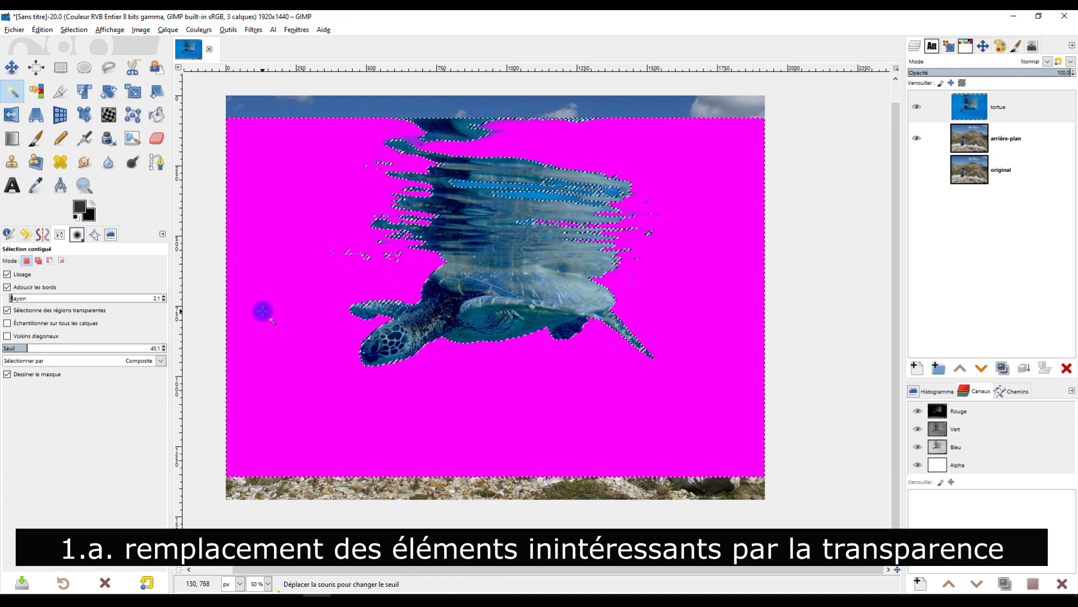
- Clear the selected water from the tortue layer and move the turtle up over the landscape
click(999, 111)
right_click(968, 106)
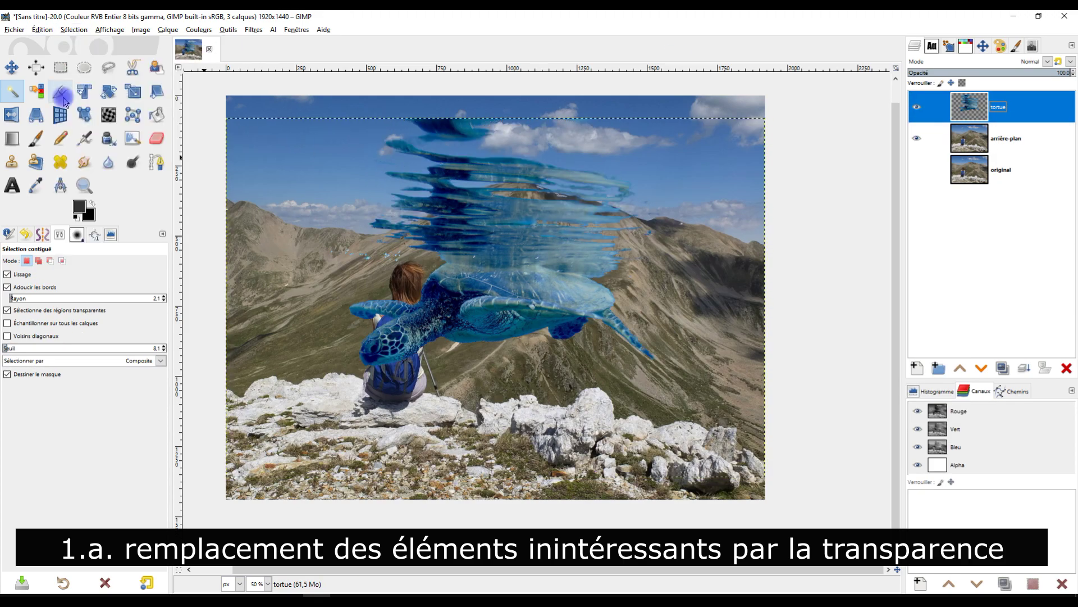
key(m)
drag(483, 248, 519, 227)
- Scale the tortue layer proportionally to 1842 × 1228 pixels and position the turtle in the sky above the mountain
click(133, 91)
click(436, 169)
drag(272, 106, 414, 195)
drag(614, 331, 645, 161)
click(749, 148)
drag(375, 375, 376, 382)
drag(567, 264, 575, 214)
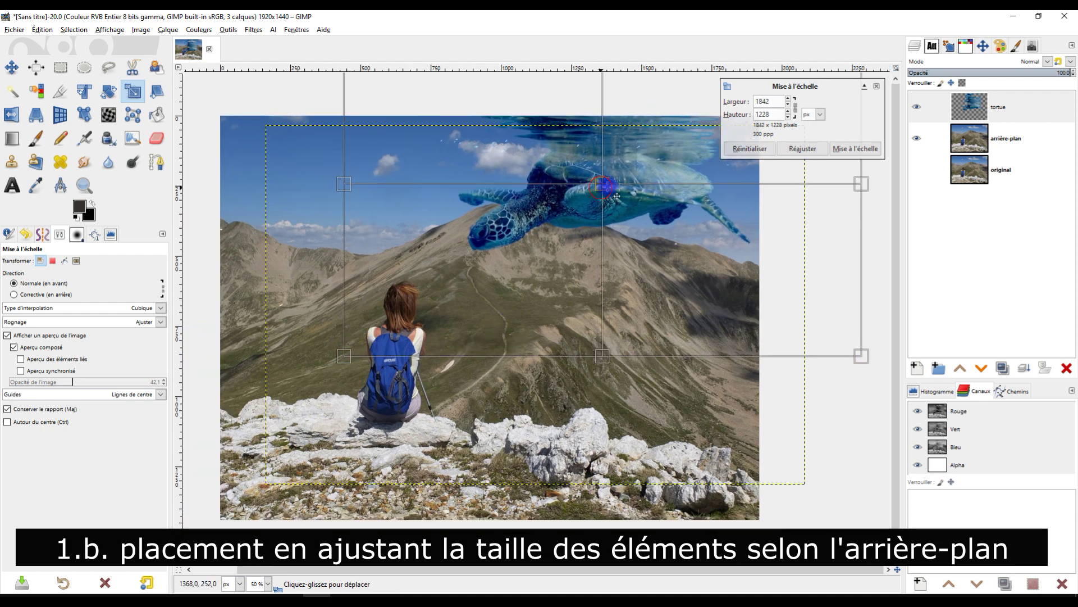
click(848, 149)
- Duplicate the tortue layer as a hidden backup at the bottom of the stack and fit the tortue layer to the image size
right_click(963, 106)
click(785, 170)
click(1003, 368)
drag(970, 107, 970, 213)
click(917, 201)
right_click(971, 106)
click(871, 261)
drag(669, 131, 720, 95)
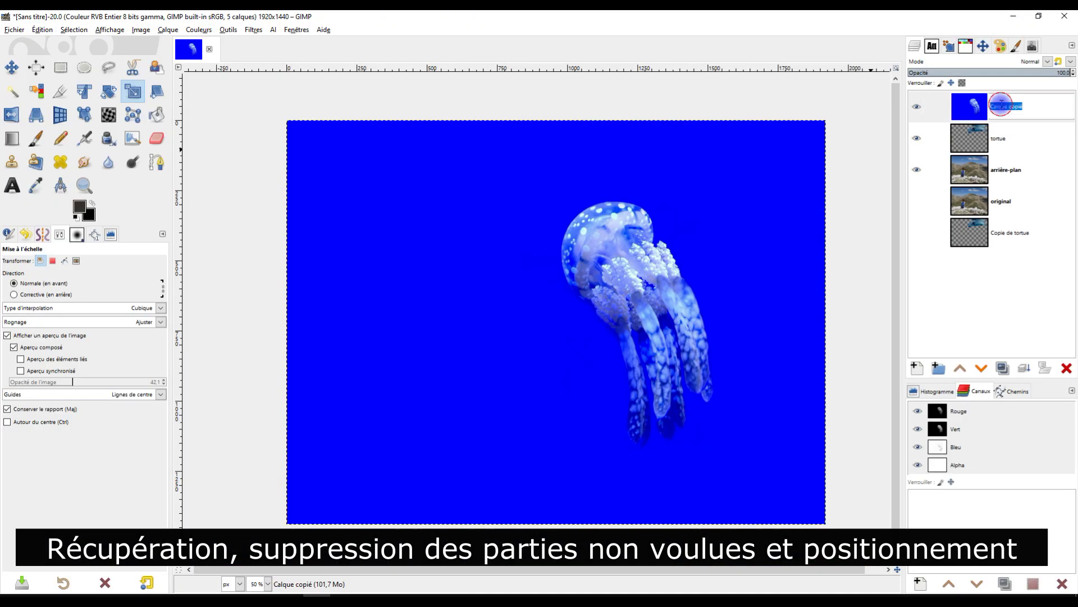
- Name the pasted jellyfish layer méduse, erase its blue background with a contiguous selection, and deselect
click(12, 91)
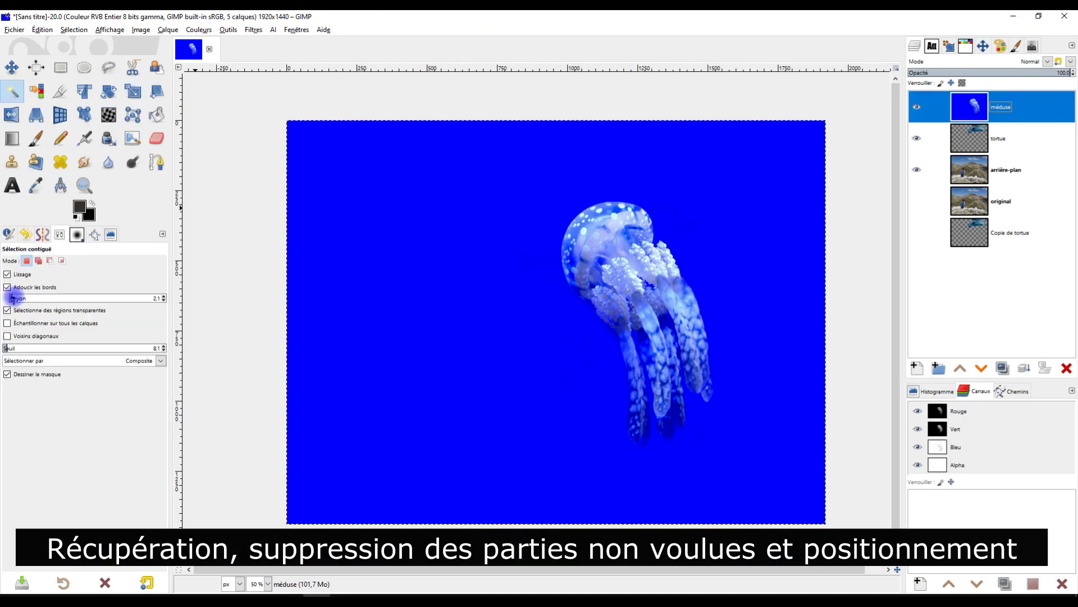
click(423, 254)
click(42, 29)
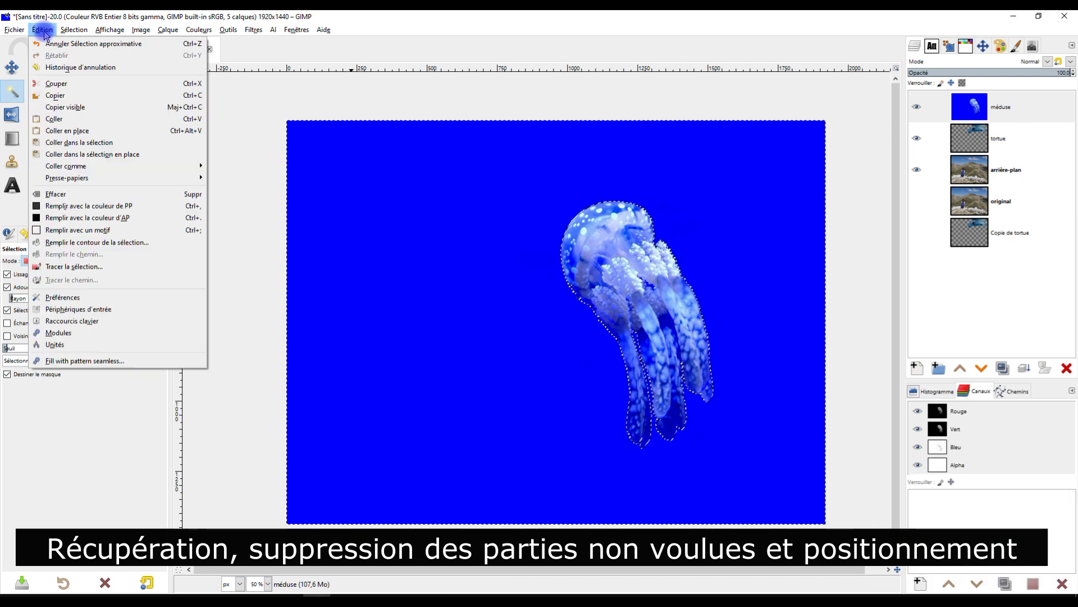
click(56, 194)
key(ctrl+shift+a)
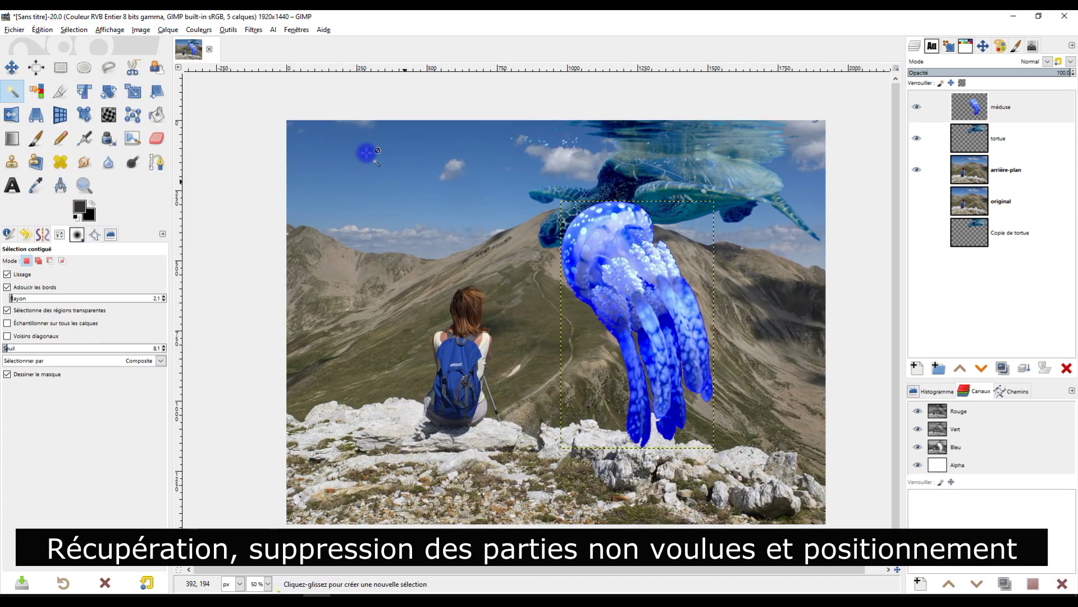
- Shrink, rotate and place the jellyfish by the hiker's head with Unified Transform, then fit its layer to the image size
key(shift+t)
drag(646, 292, 461, 253)
drag(534, 260, 385, 98)
drag(388, 221, 427, 269)
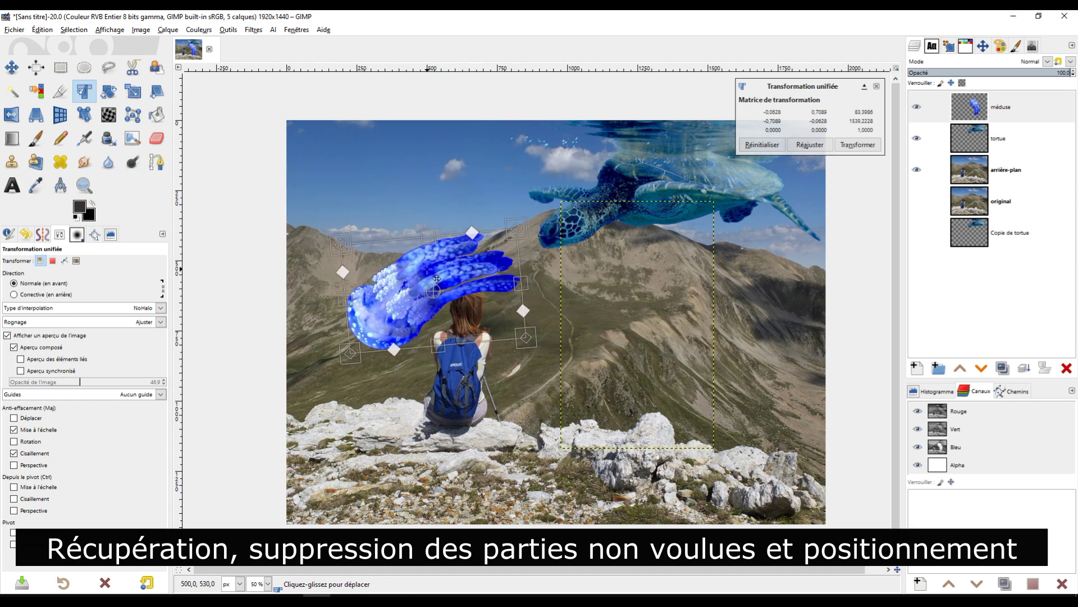
drag(530, 259, 498, 345)
drag(427, 272, 451, 287)
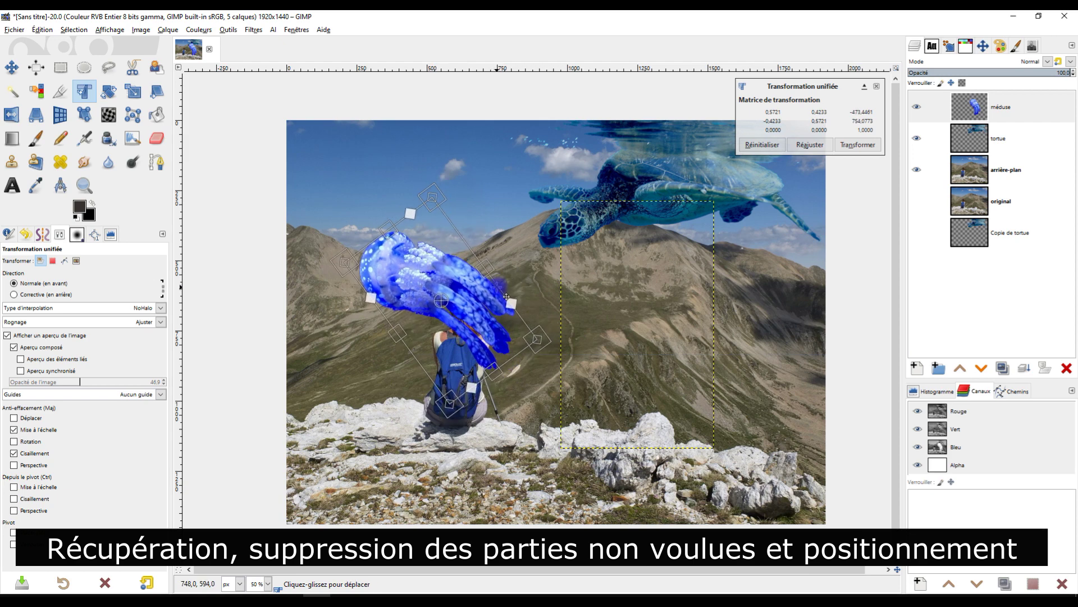
click(857, 145)
right_click(962, 103)
click(889, 258)
- Warp the jellyfish with high-quality preview so that its tentacles sweep upward above the hiker's head
click(109, 115)
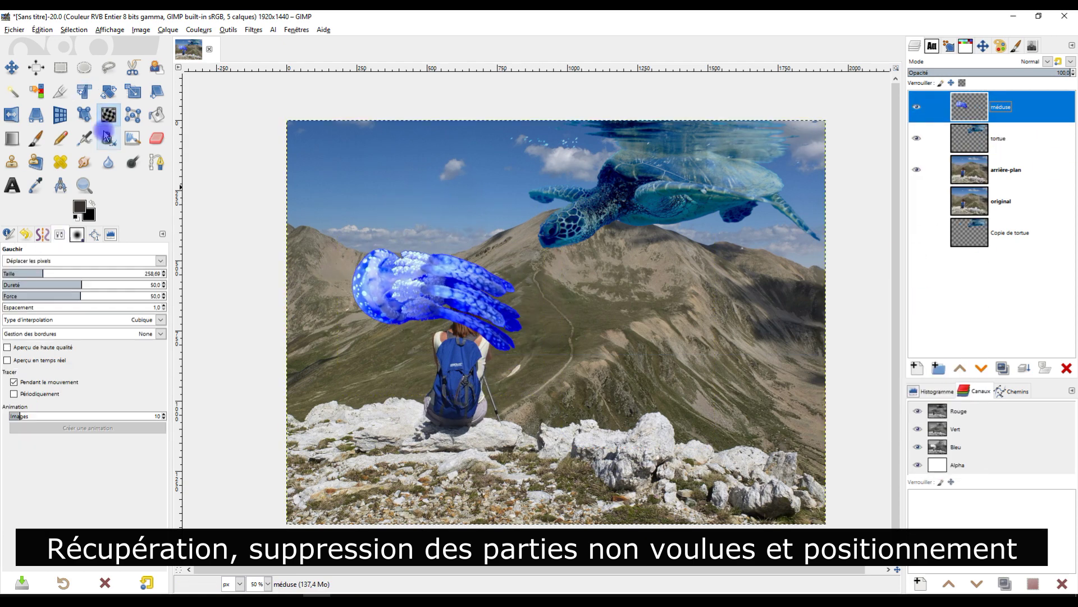
drag(48, 273, 73, 273)
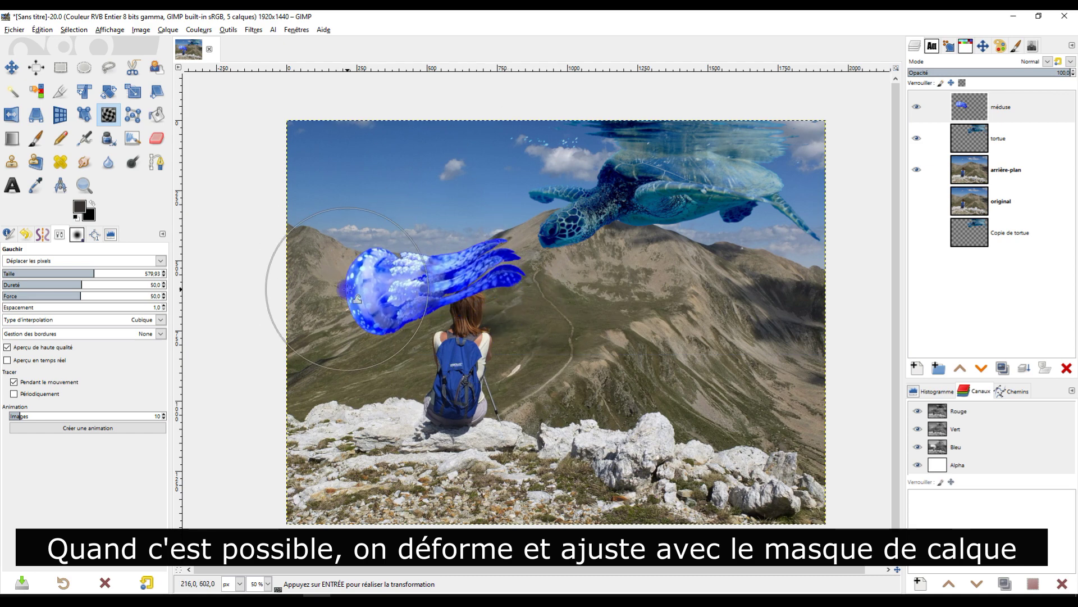
key(plus)
key(plus)
key(plus)
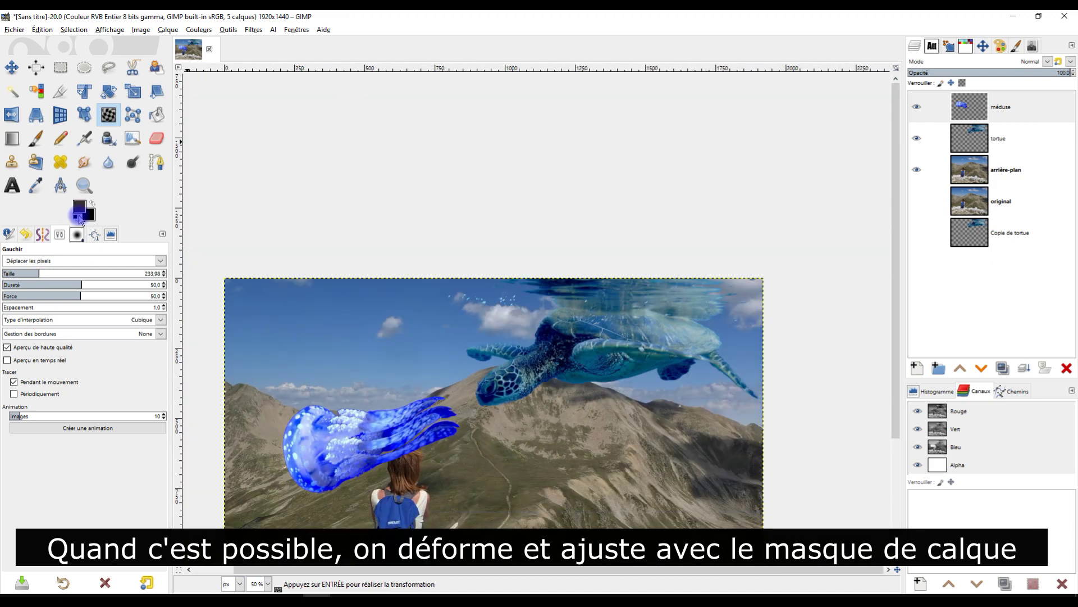
- Add a white layer mask to the méduse layer and paint it black where the tentacles cover the hiker's hair
key(r)
key(1)
right_click(975, 112)
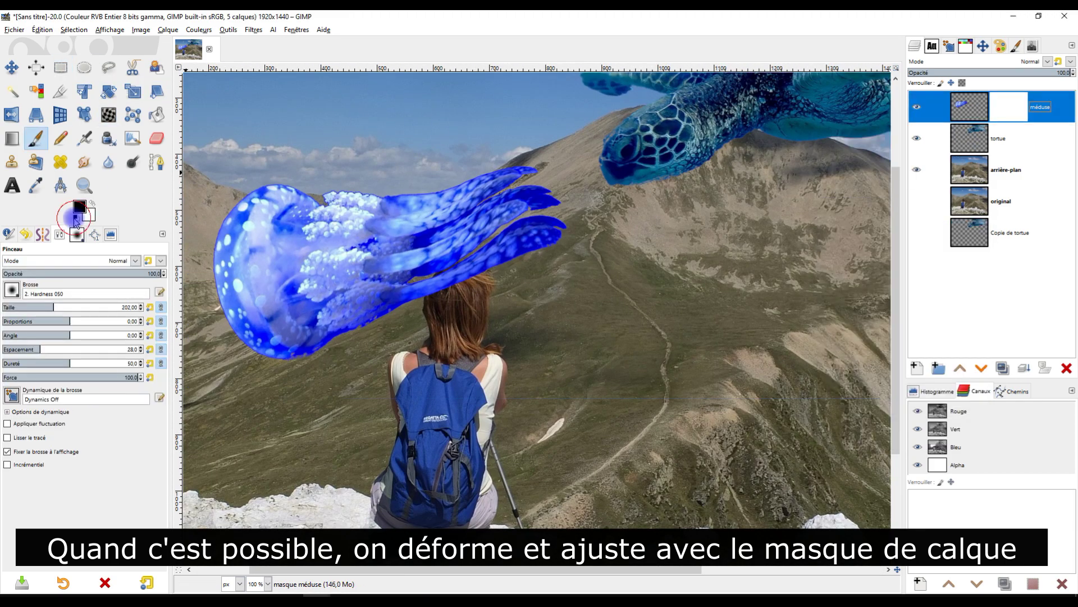
scroll(427, 230, up, 3)
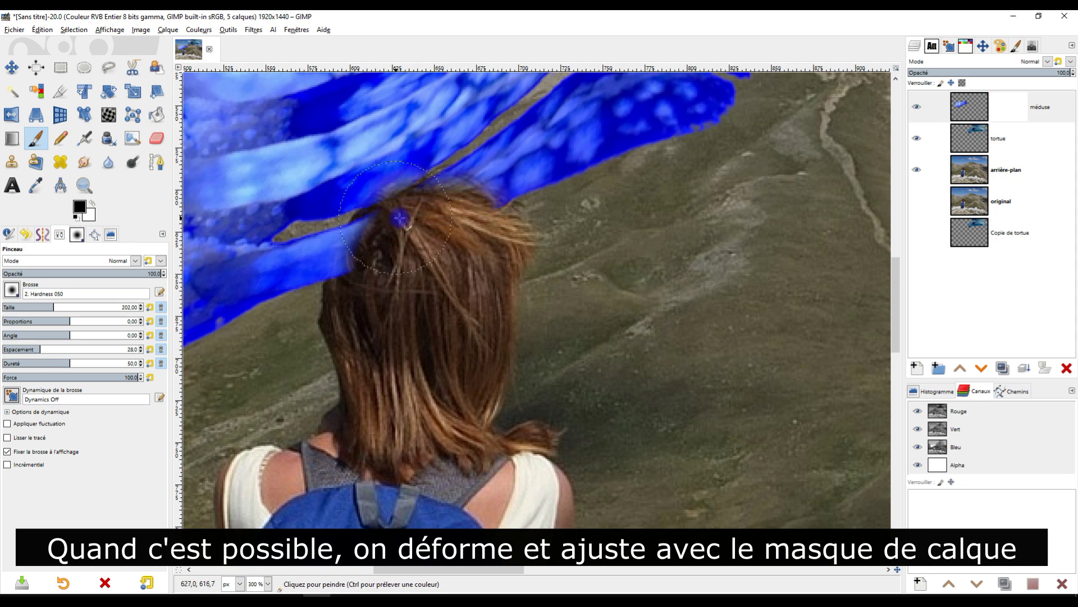
scroll(404, 229, up, 3)
drag(740, 187, 475, 388)
- Restore the tentacles along the edge of the hair by painting the mask white with the Hardness 075 brush
key(x)
click(11, 290)
click(44, 324)
drag(303, 331, 424, 275)
drag(238, 454, 395, 268)
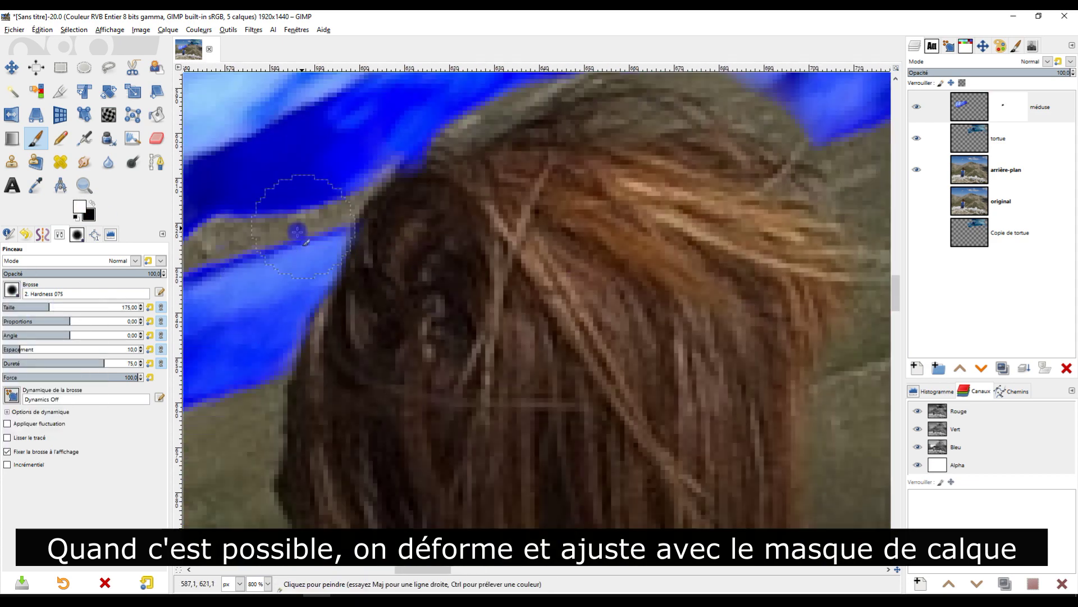
drag(494, 84, 451, 186)
key(shift+ctrl+j)
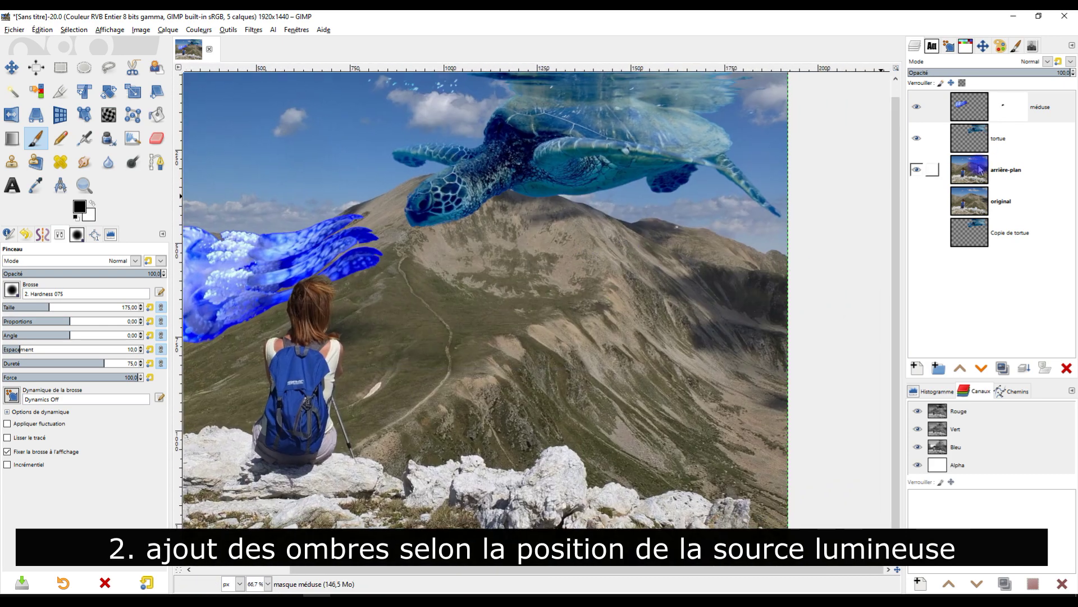
- Create a new transparent layer named ombres directly above the arrière-plan layer
click(1005, 169)
key(shift+ctrl+n)
text(ombres)
key(Return)
key(minus)
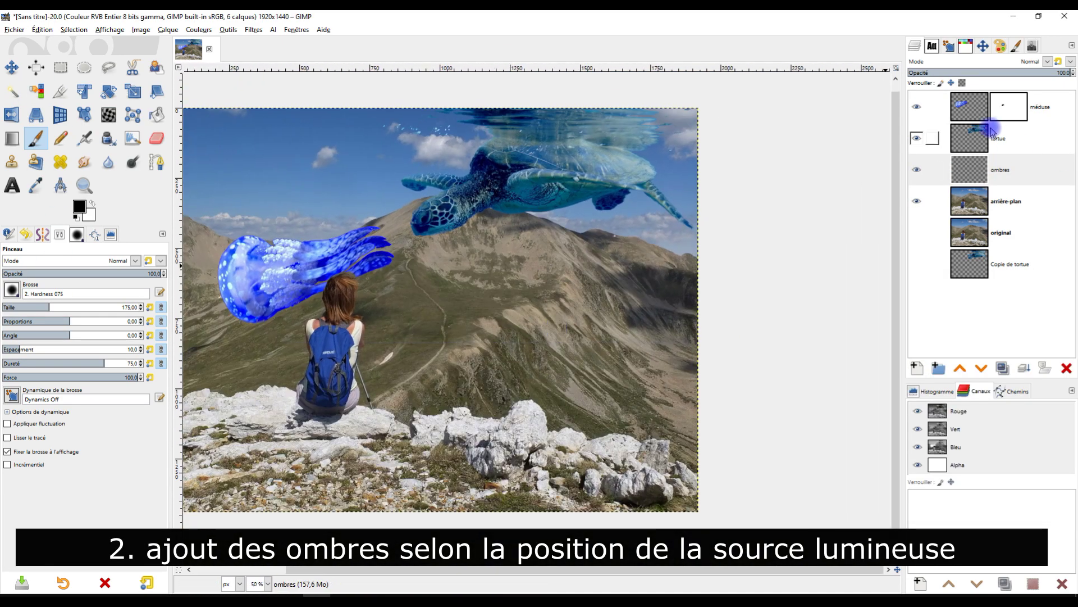
- Load the tortue layer's alpha as a selection, fill it with black on the ombres layer, and deselect
right_click(967, 133)
click(893, 428)
click(1006, 170)
key(ctrl+comma)
key(ctrl+shift+a)
- Outline the turtle's body with the Free Select tool, invert the selection, and delete the reflection's black fill from the ombres layer
key(f)
click(408, 171)
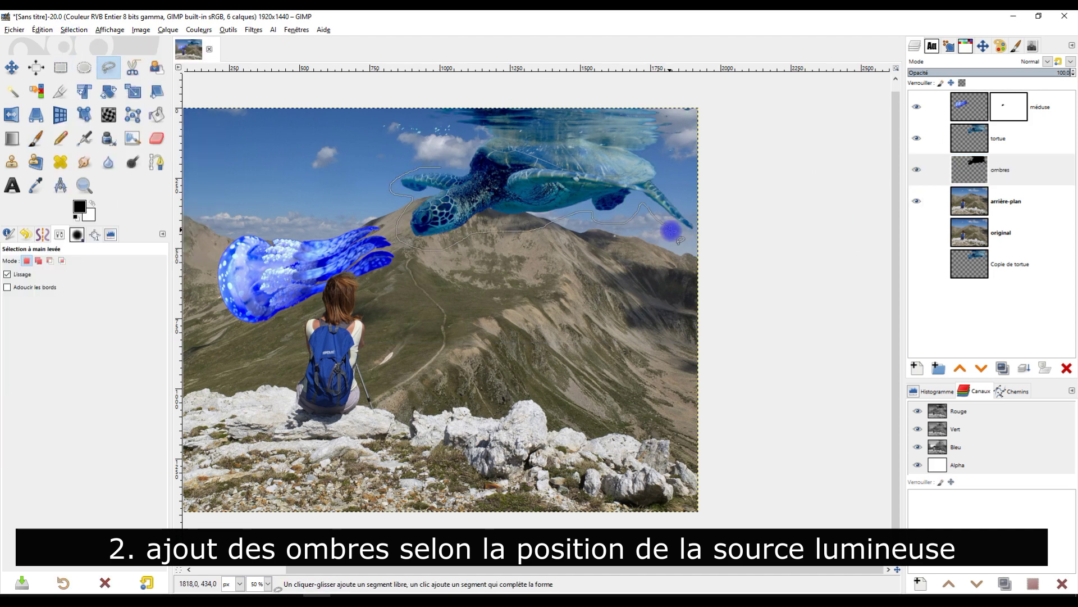
drag(483, 145, 441, 168)
click(78, 30)
click(87, 67)
shift+click(917, 169)
key(Delete)
click(43, 29)
click(295, 60)
key(ctrl+z)
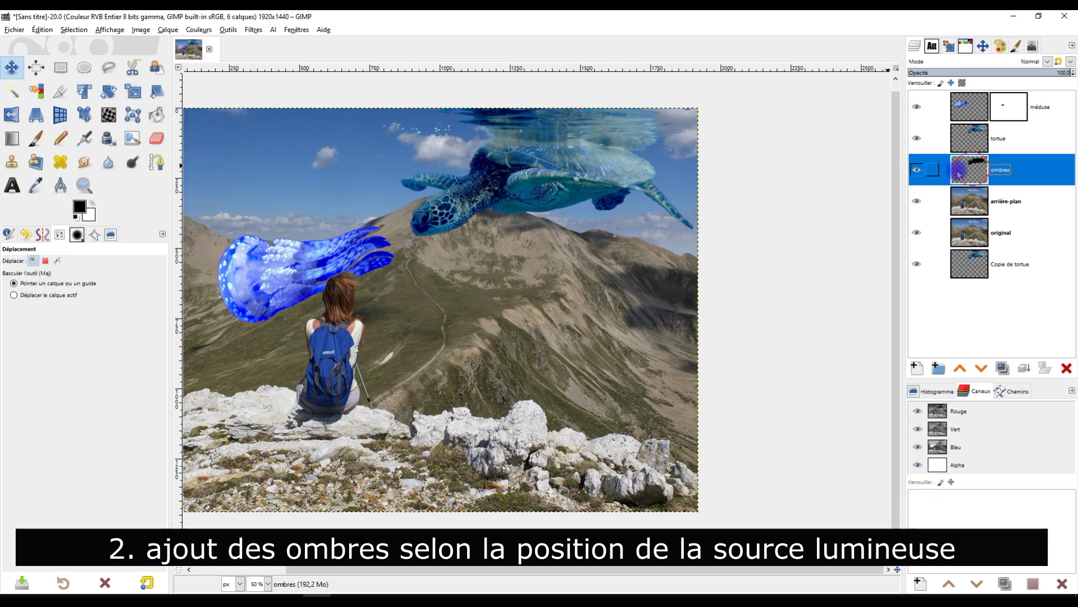
- Move the black turtle shadow down onto the mountainside and solidify its ragged edges through a contiguous selection
drag(516, 181, 513, 294)
scroll(510, 330, up, 1)
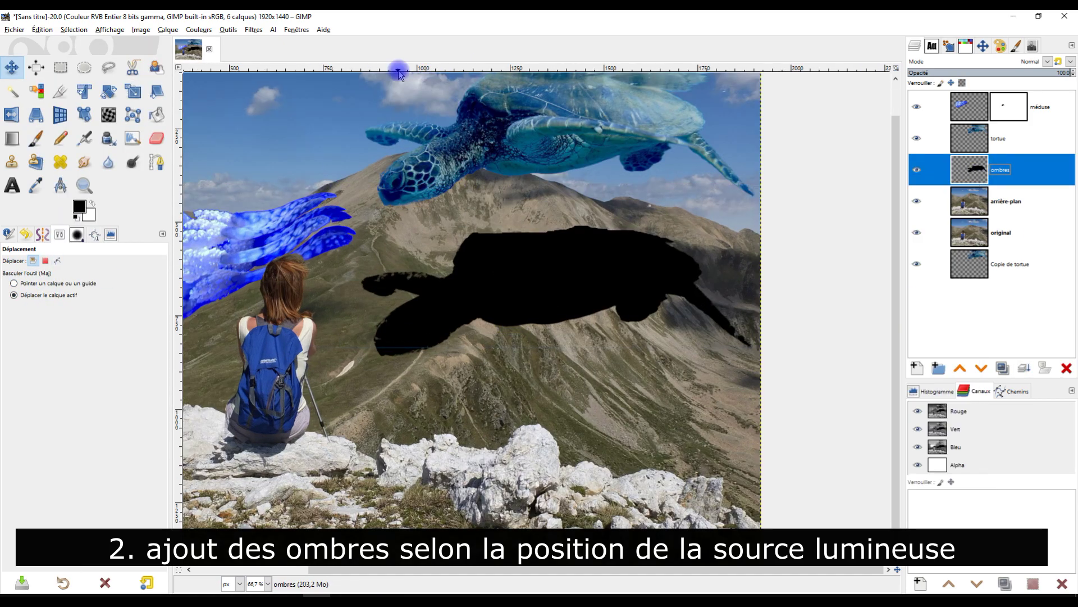
key(u)
click(542, 283)
scroll(539, 281, up, 1)
scroll(408, 207, down, 3)
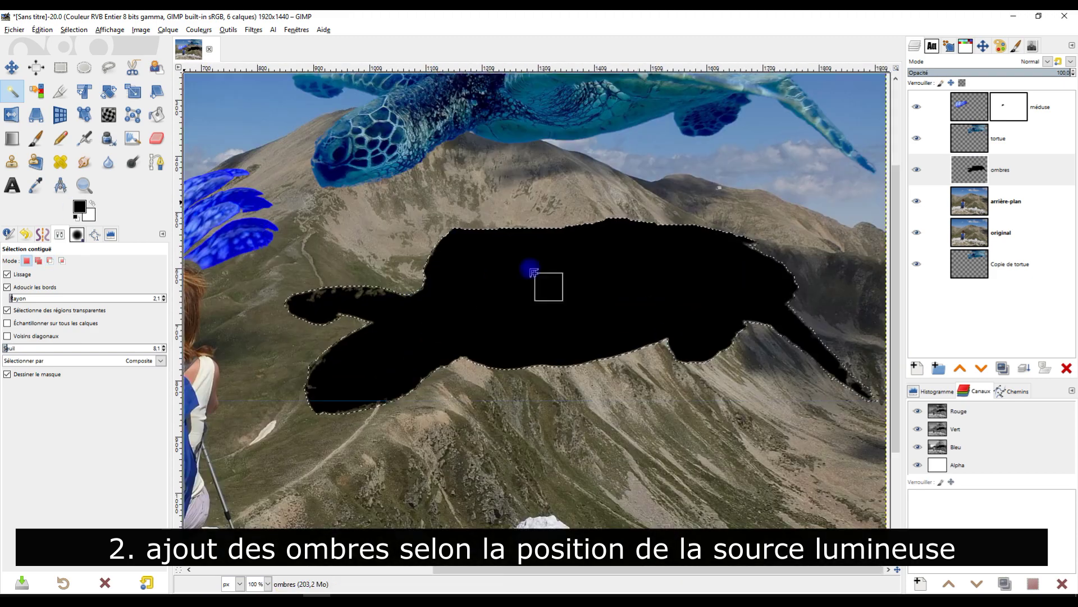
click(74, 29)
click(95, 56)
- Select the shadow's front flipper freehand, paste a copy of it, and flip the copy
click(108, 67)
drag(418, 252, 286, 215)
key(ctrl+v)
key(shift+f)
click(379, 259)
- Rotate and position the pasted flipper beneath the shadow's belly with Unified Transform and anchor it to the ombres layer
key(shift+t)
drag(361, 294, 521, 341)
scroll(437, 354, down, 1)
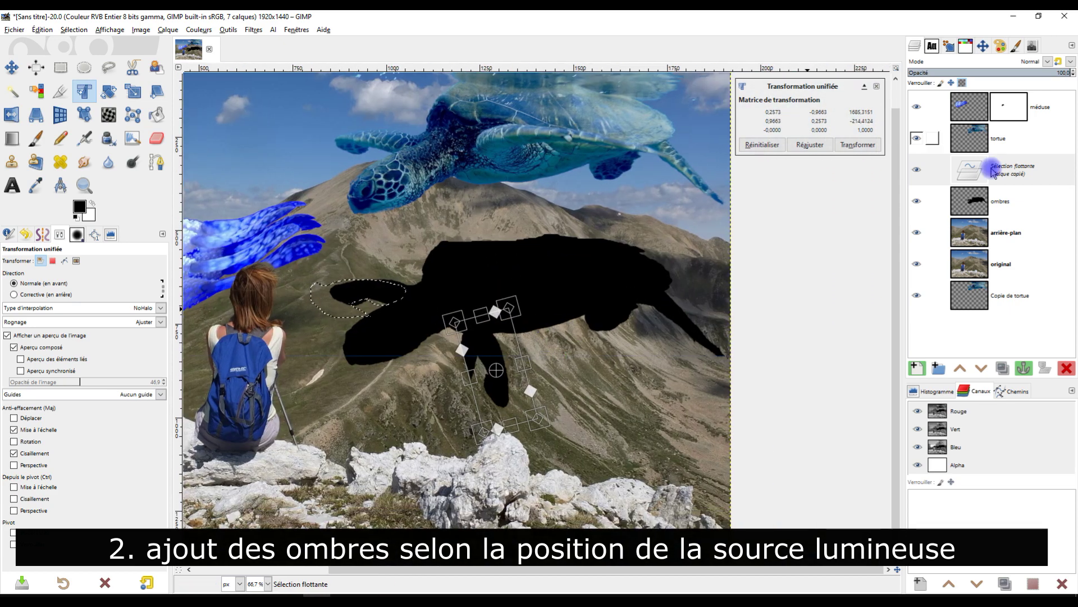
drag(483, 400, 539, 269)
click(857, 144)
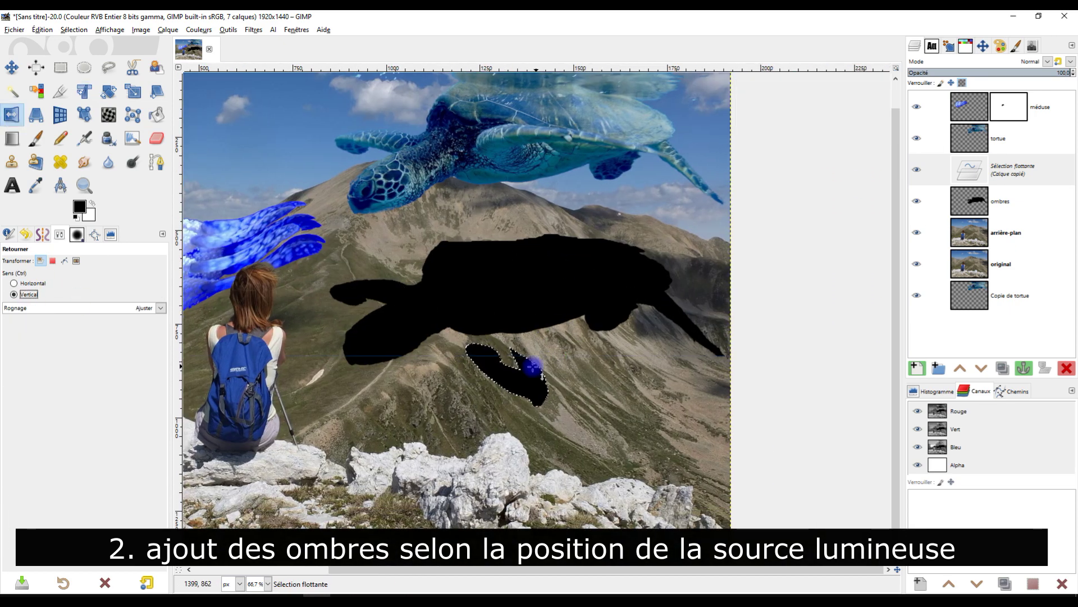
click(457, 397)
drag(457, 397, 494, 415)
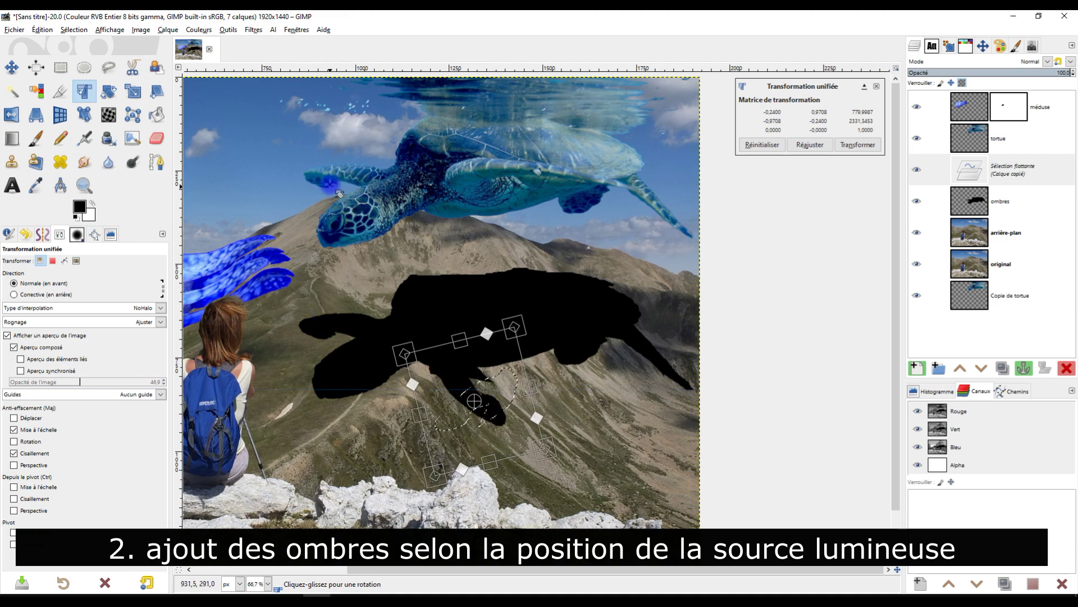
click(857, 144)
scroll(428, 396, up, 2)
click(1024, 368)
scroll(809, 314, down, 1)
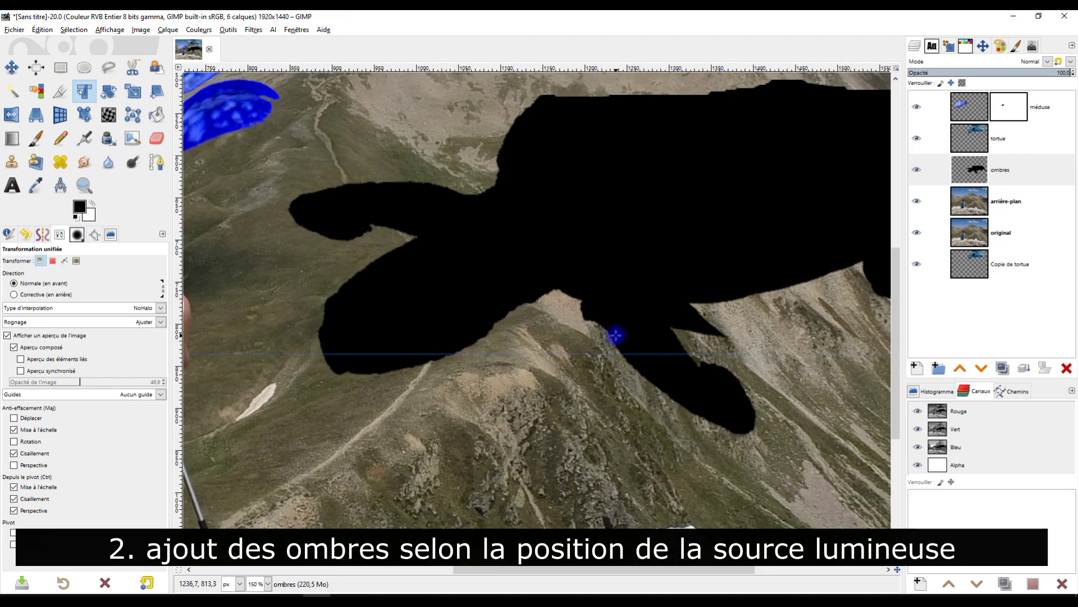
- Cut the shadow's original front flipper from the ombres layer, paste it back as a floating selection, and flip it vertically
click(1000, 170)
scroll(626, 351, down, 1)
scroll(511, 359, up, 1)
click(109, 67)
key(ctrl+x)
key(ctrl+v)
click(12, 115)
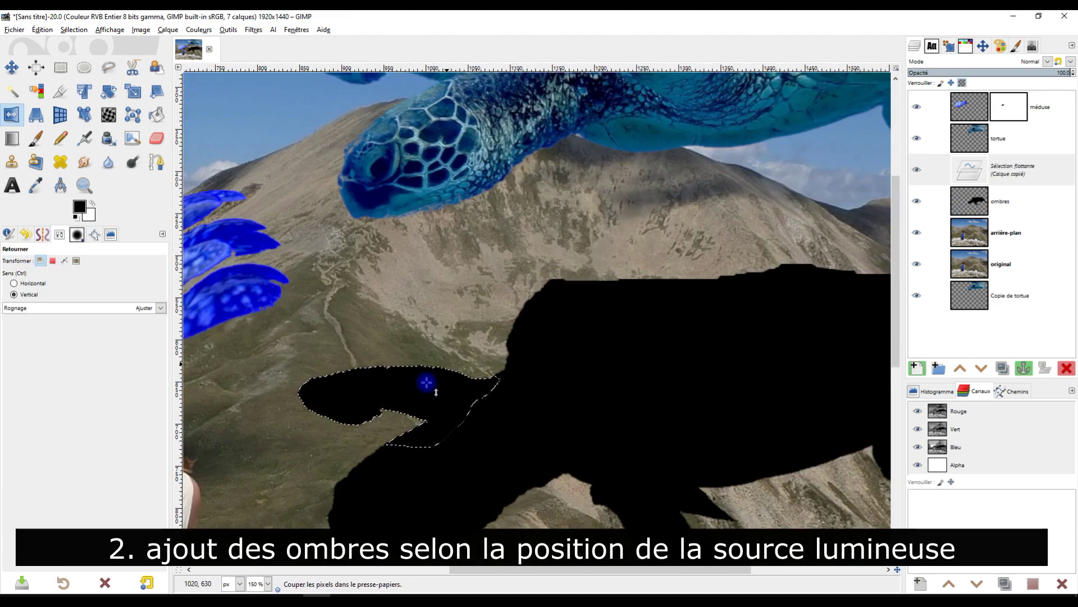
click(428, 385)
- Rotate the floating flipper so it points upward beside the shadow's head, apply the transform, and anchor it
click(85, 91)
click(503, 363)
drag(503, 362, 405, 502)
drag(403, 376, 427, 359)
key(Return)
scroll(434, 352, down, 2)
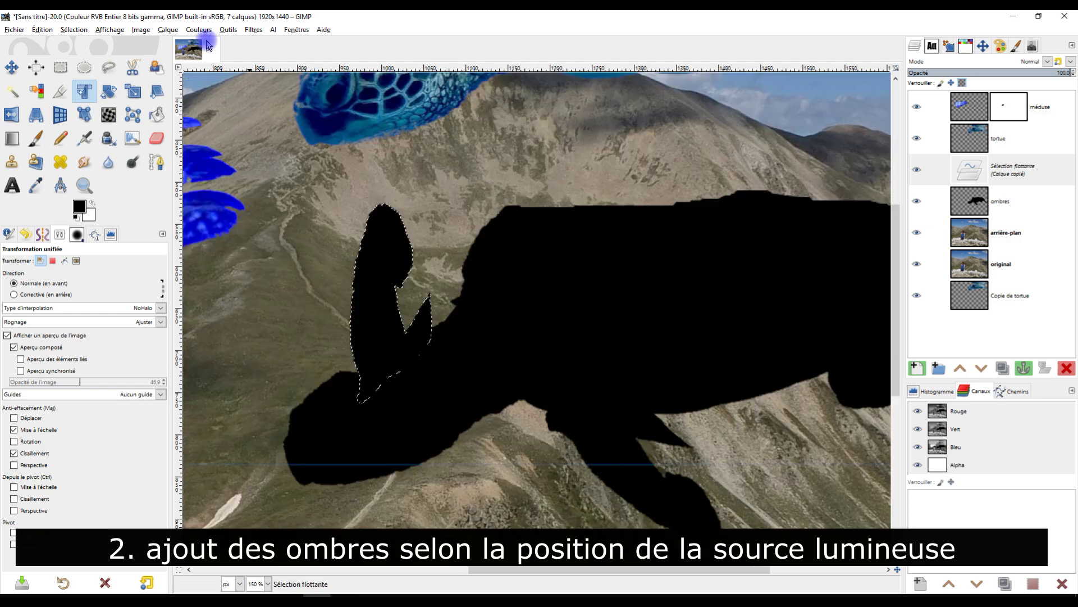
key(ctrl+h)
- Paint in black with the Hardness 100 brush at size 51 to clean up the joins between the flippers and the shadow's body
key(p)
scroll(416, 348, down, 1)
click(570, 380)
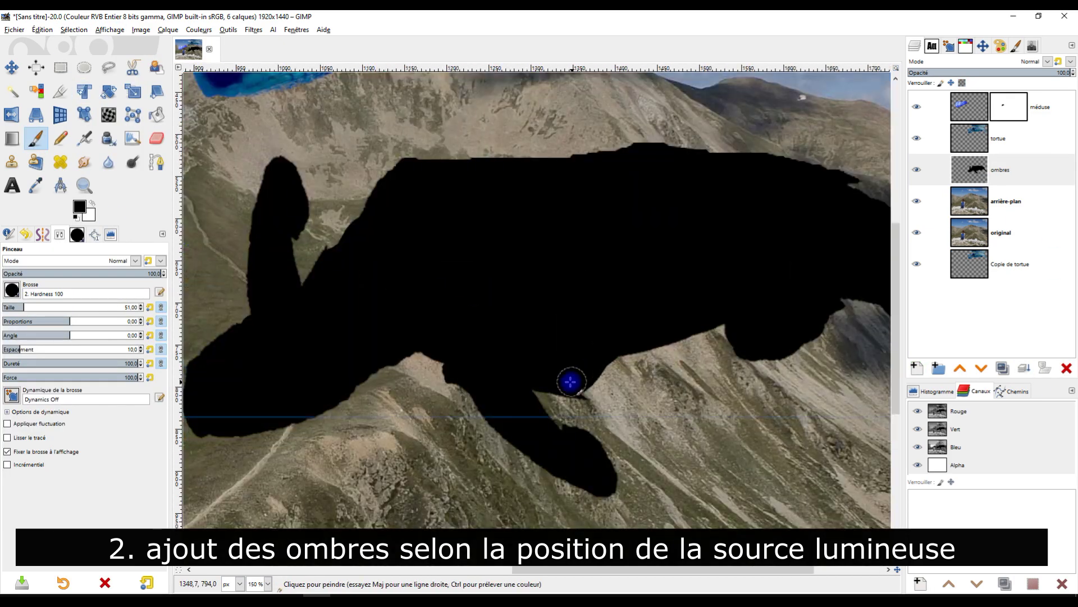
scroll(571, 380, down, 1)
- Place handles around the turtle shadow and reshape it with Handle Transform so it tilts and flattens along the slope
click(983, 169)
click(84, 115)
click(379, 328)
click(593, 274)
click(722, 401)
click(33, 348)
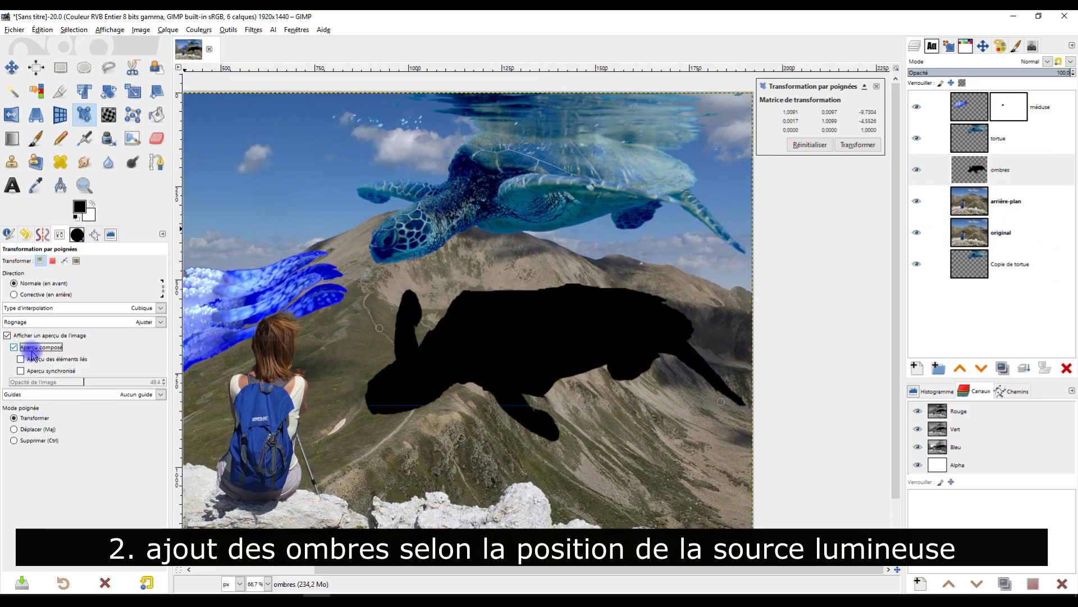
drag(380, 328, 375, 345)
scroll(608, 380, up, 1)
drag(388, 465, 343, 528)
drag(775, 403, 792, 348)
drag(584, 213, 628, 250)
scroll(612, 208, down, 1)
drag(431, 415, 473, 371)
click(865, 145)
- Paint black on the ombres layer to fill the gap between the raised flipper and the shadow's body
click(1003, 171)
click(36, 139)
scroll(403, 220, up, 1)
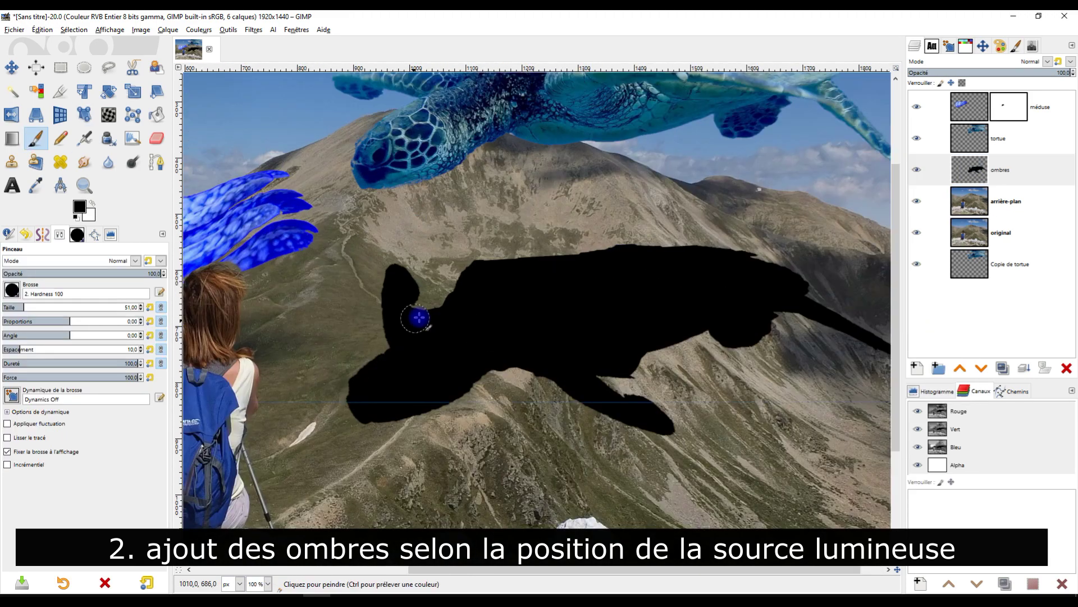
drag(414, 315, 440, 321)
- Warp the turtle shadow's outline so the shell, flippers and tail follow the relief of the mountainside
scroll(387, 333, down, 1)
click(108, 115)
drag(517, 289, 520, 334)
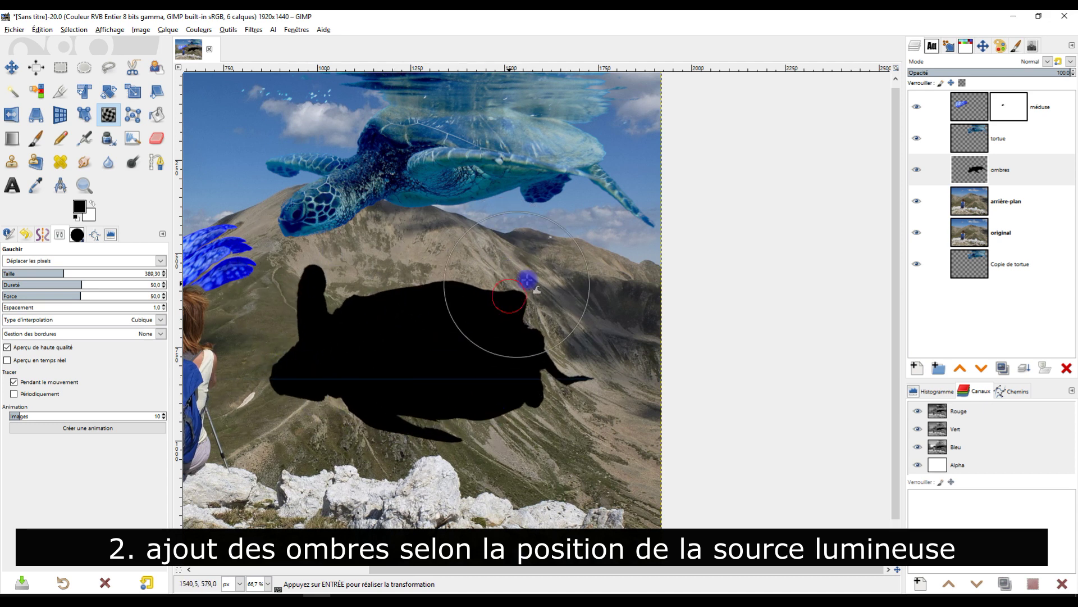
scroll(358, 256, left, 2)
scroll(357, 256, down, 1)
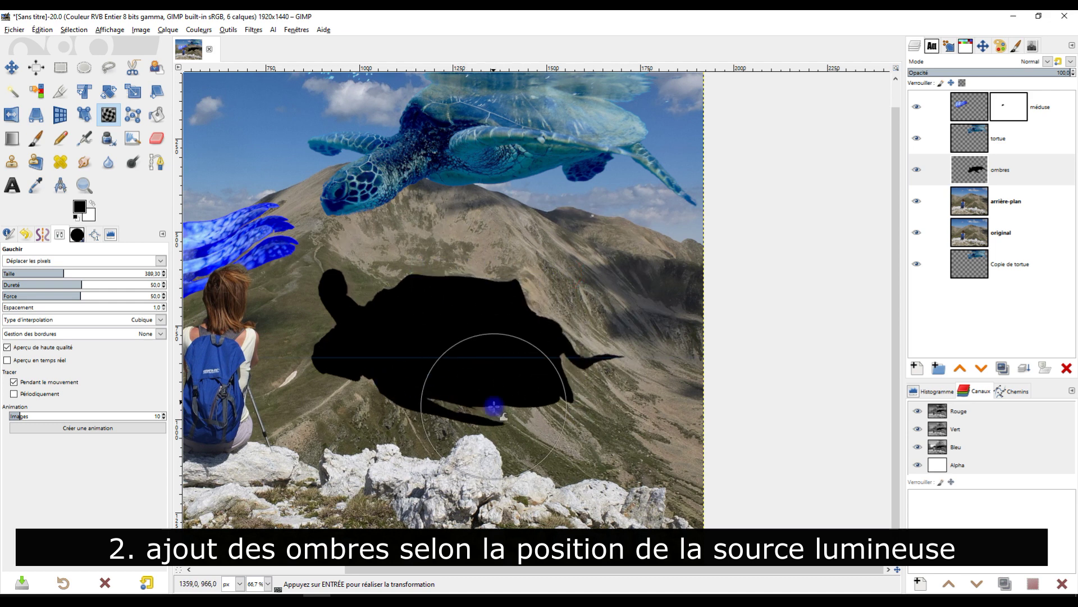
- Soften the turtle shadow's edges with a blur filter
click(253, 30)
mouse_move(337, 94)
click(414, 110)
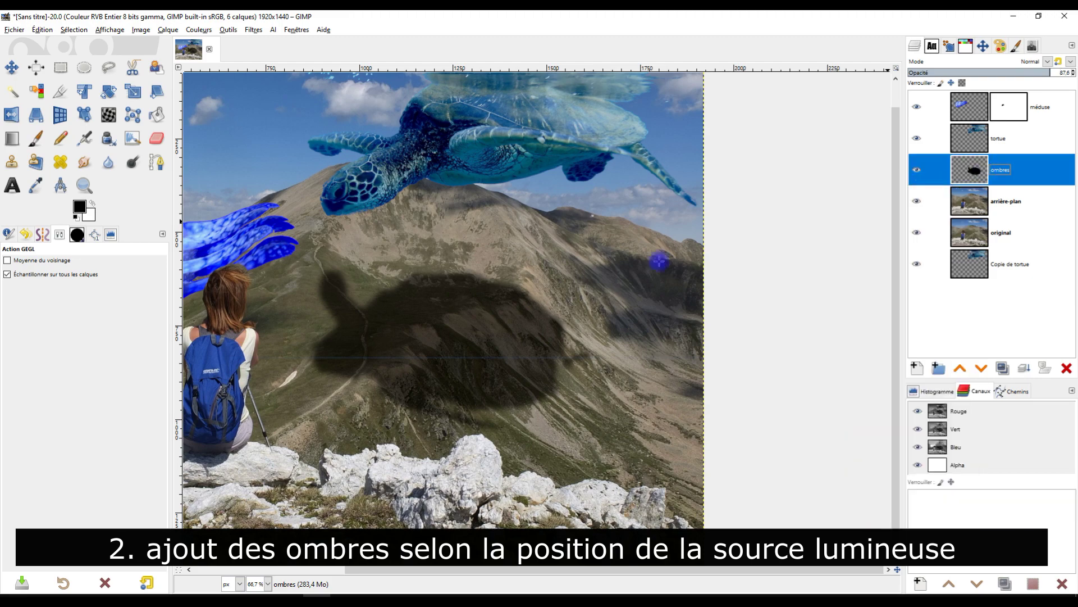
- Pick a dark grey foreground colour from the shaded slope and fill the selected turtle shadow on the ombres layer with it
key(o)
click(655, 292)
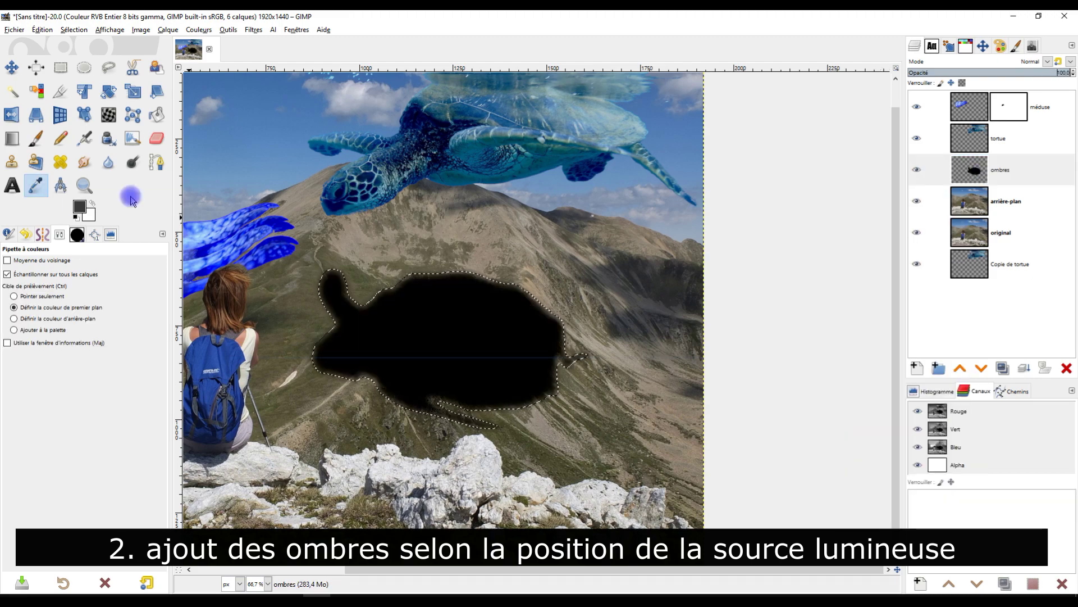
key(ctrl+comma)
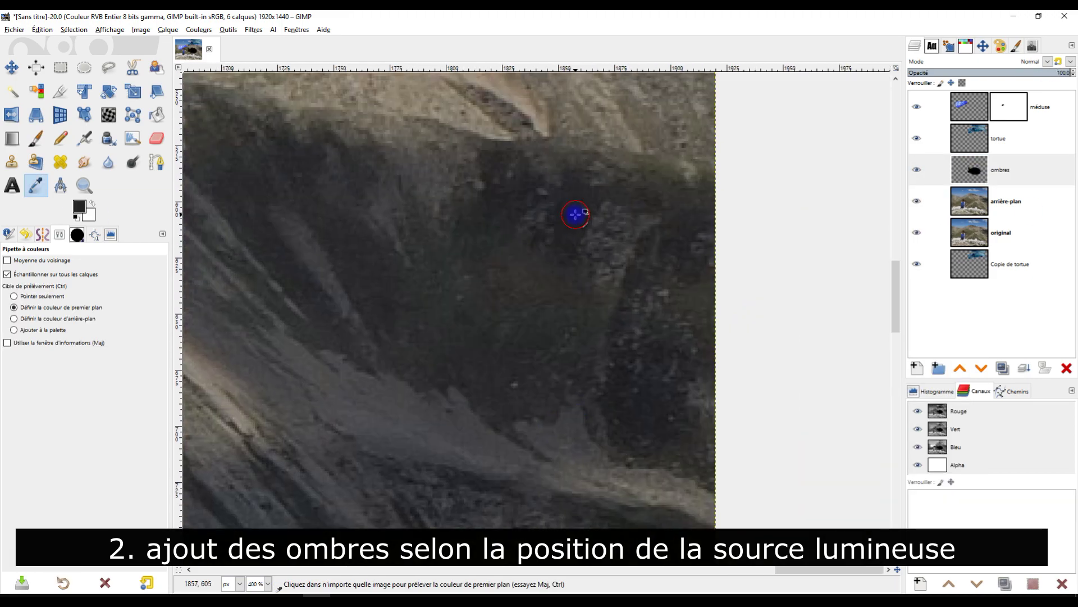
right_click(933, 172)
key(Escape)
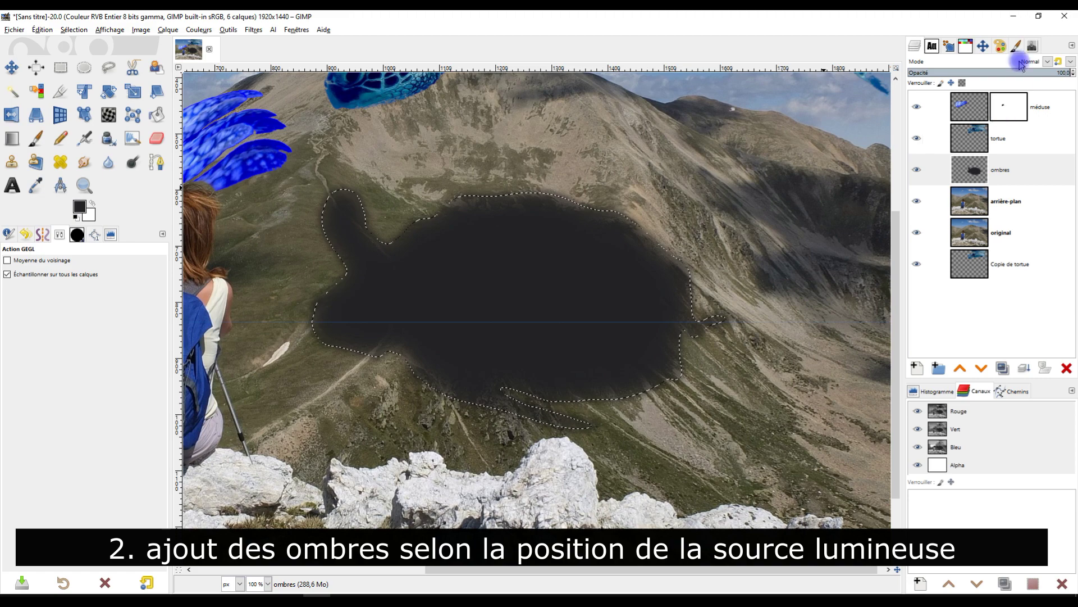
- Lower the opacity of the ombres layer to about 76 percent so the mountainside shows through the turtle shadow
click(1041, 72)
drag(1041, 72, 1064, 71)
click(141, 29)
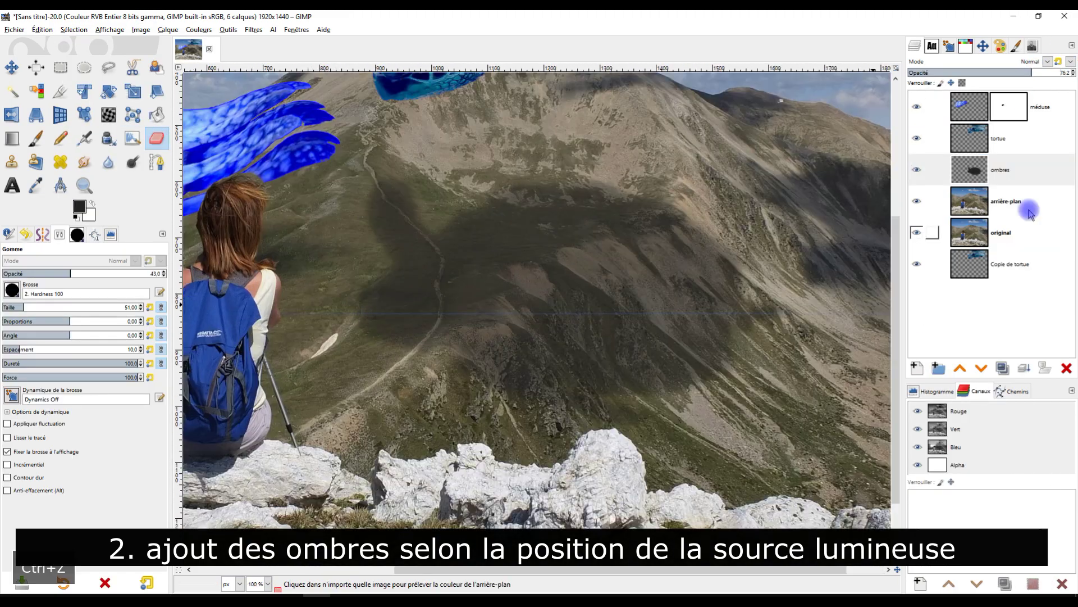
key(shift)
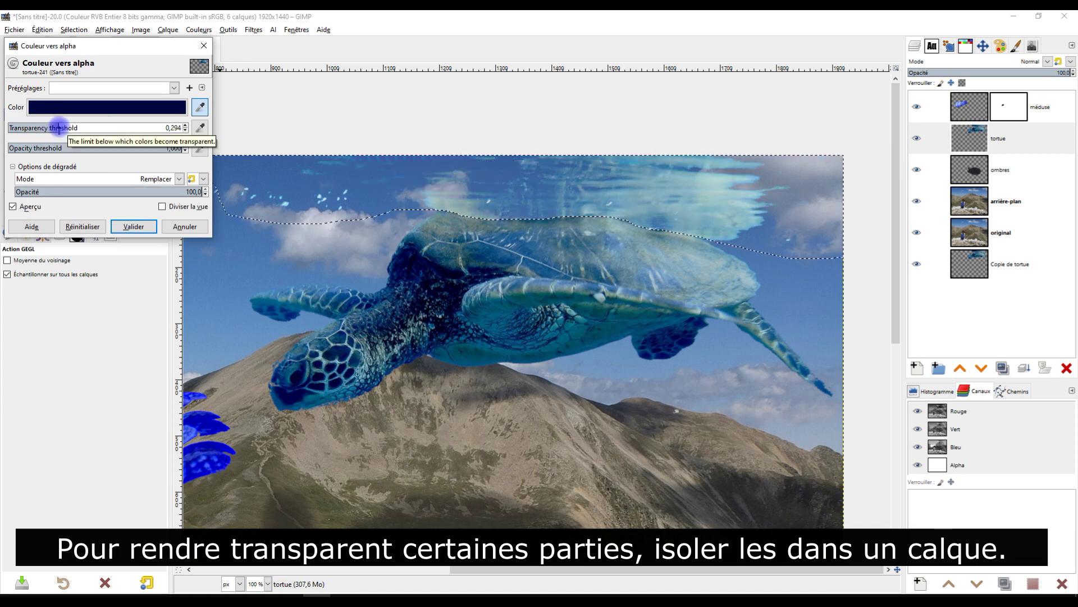
drag(59, 128, 9, 122)
click(83, 226)
drag(92, 124, 64, 123)
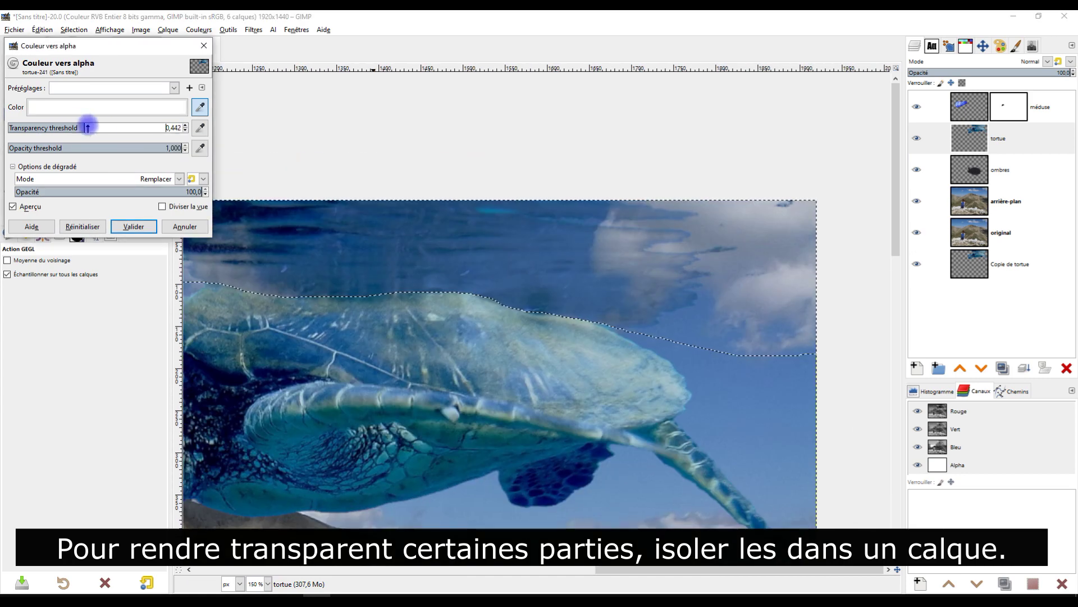
click(118, 147)
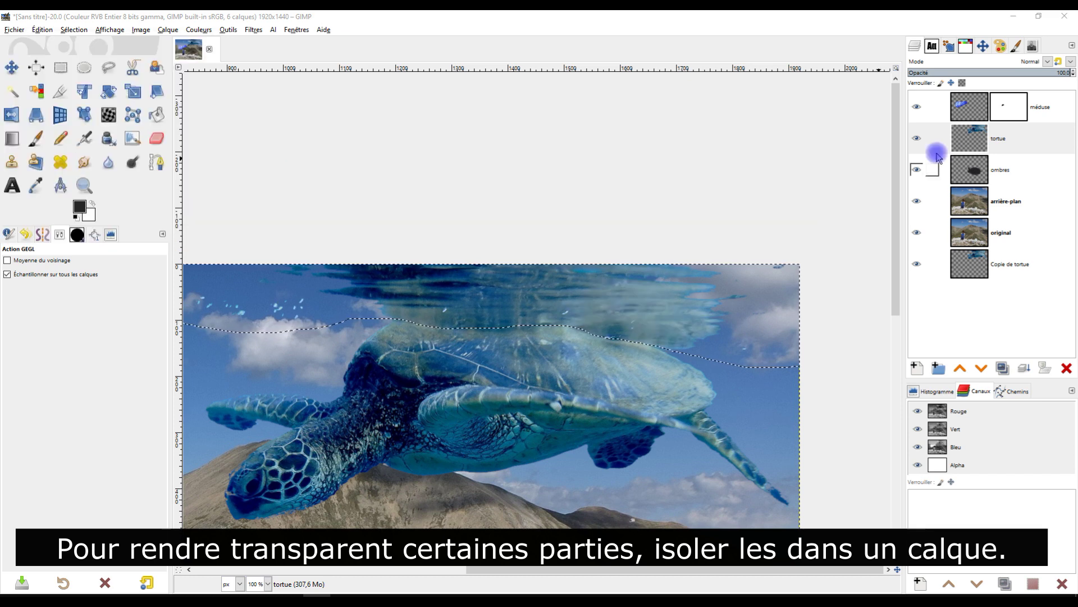
- Cut the selected water surface out of the tortue layer and paste it into a new layer named surface eau
key(ctrl+x)
key(ctrl+v)
click(917, 367)
click(1007, 72)
key(Return)
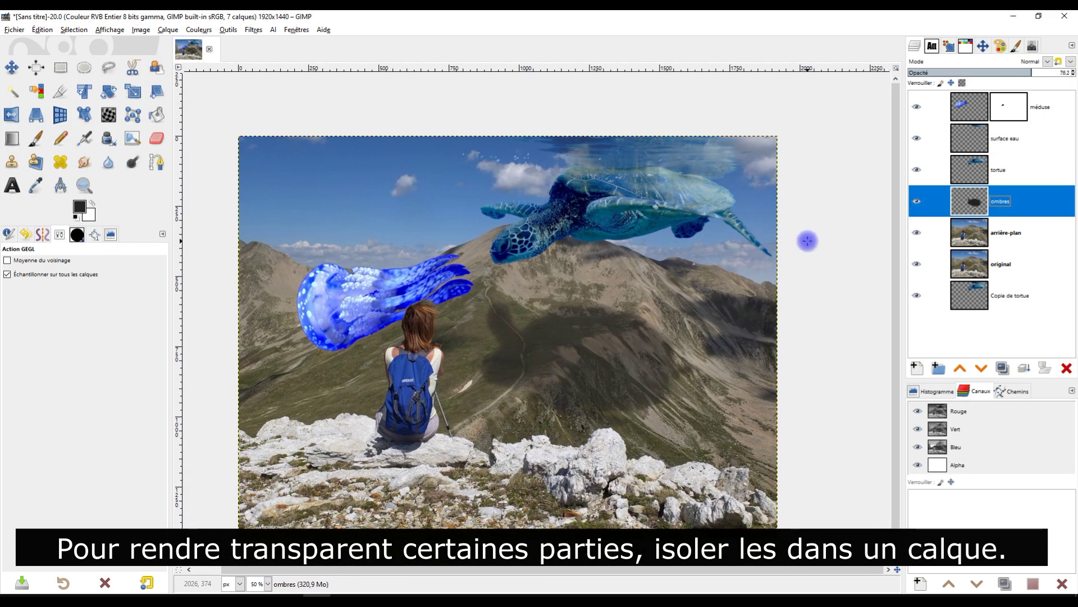
- Add a new layer named ombre méduse above the turtle shadow's layer and rename the ombres layer as ombre tortue
click(917, 367)
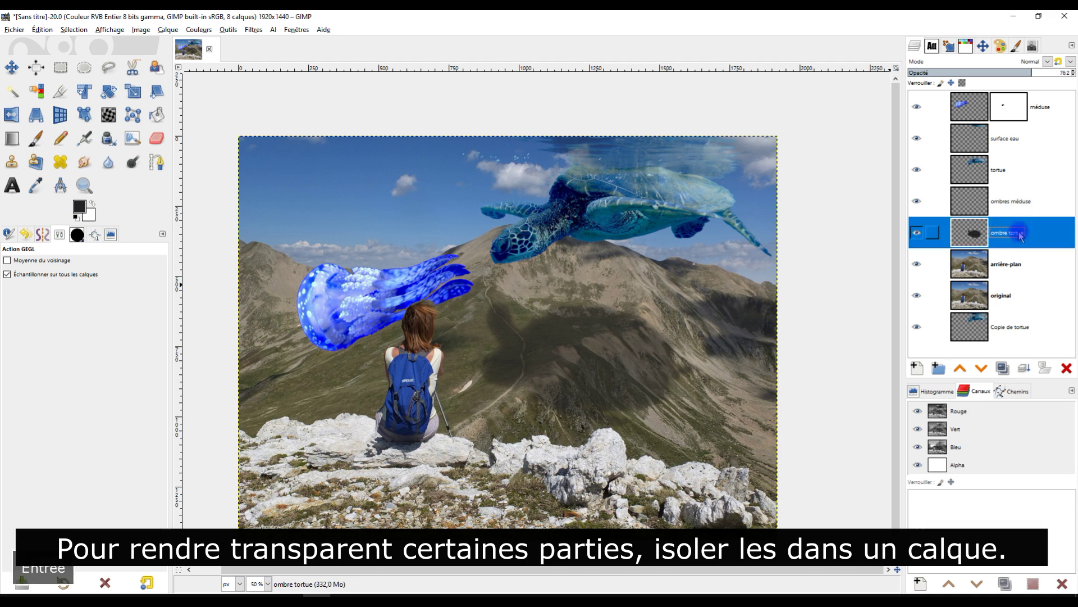
key(Return)
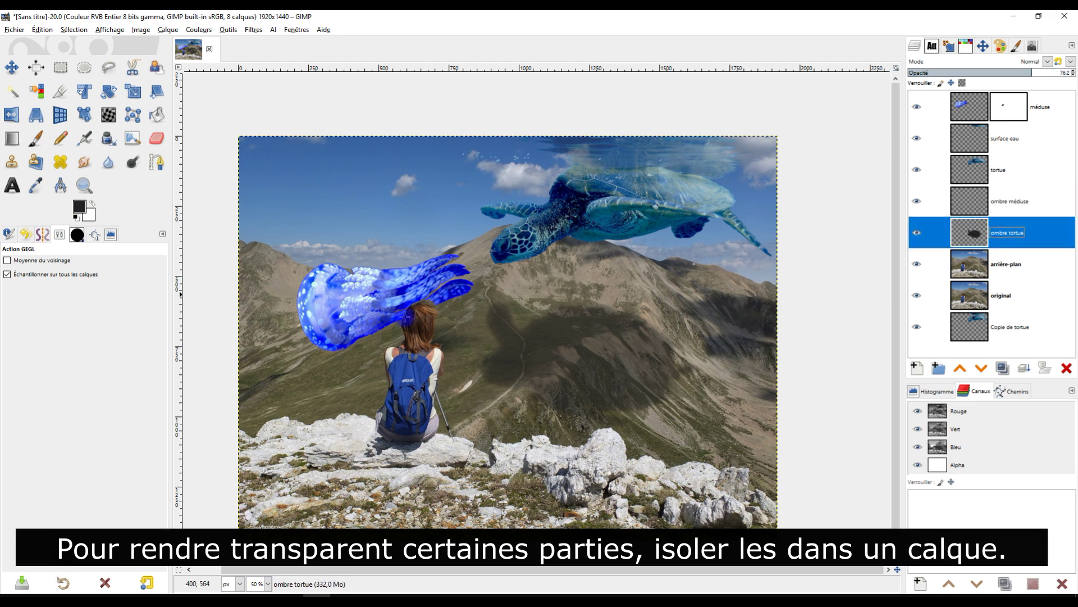
key(f)
drag(581, 337, 591, 374)
- Select the jellyfish's outline from the méduse layer and fill it with the dark grey foreground colour on the ombre méduse layer
right_click(967, 111)
click(954, 411)
click(963, 206)
drag(80, 206, 354, 405)
click(76, 33)
click(84, 55)
- Crop the ombre méduse layer to its content, then scale the shadow to about 86 percent and place it below the jellyfish
click(84, 91)
click(672, 481)
key(Escape)
click(168, 30)
click(197, 217)
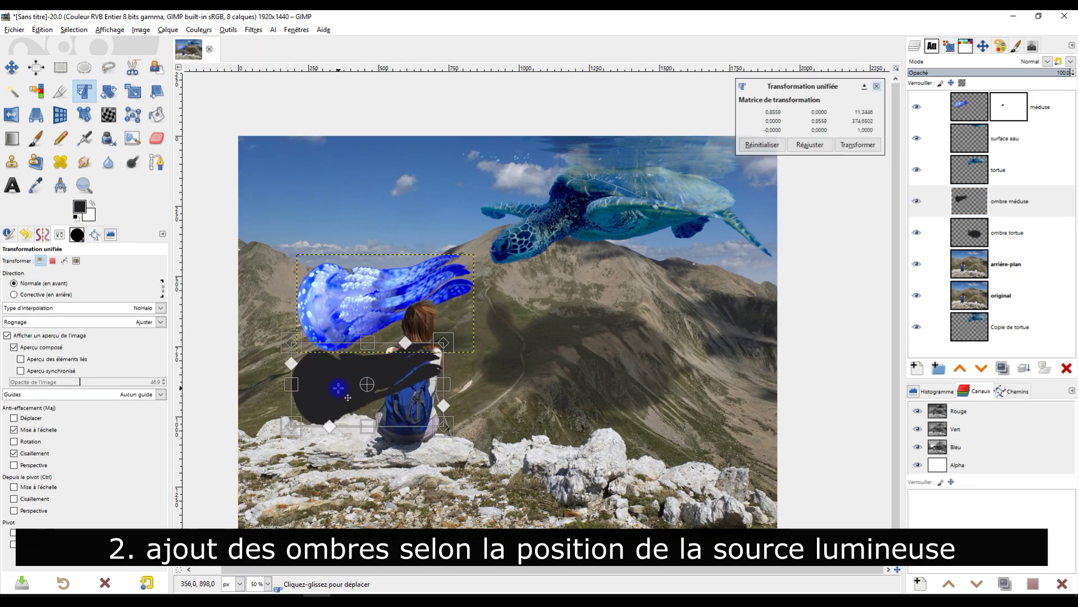
click(858, 145)
- Expand the ombre méduse layer to the image size and soften the jellyfish shadow with a blur filter
right_click(972, 205)
click(943, 367)
click(254, 30)
click(465, 108)
click(140, 246)
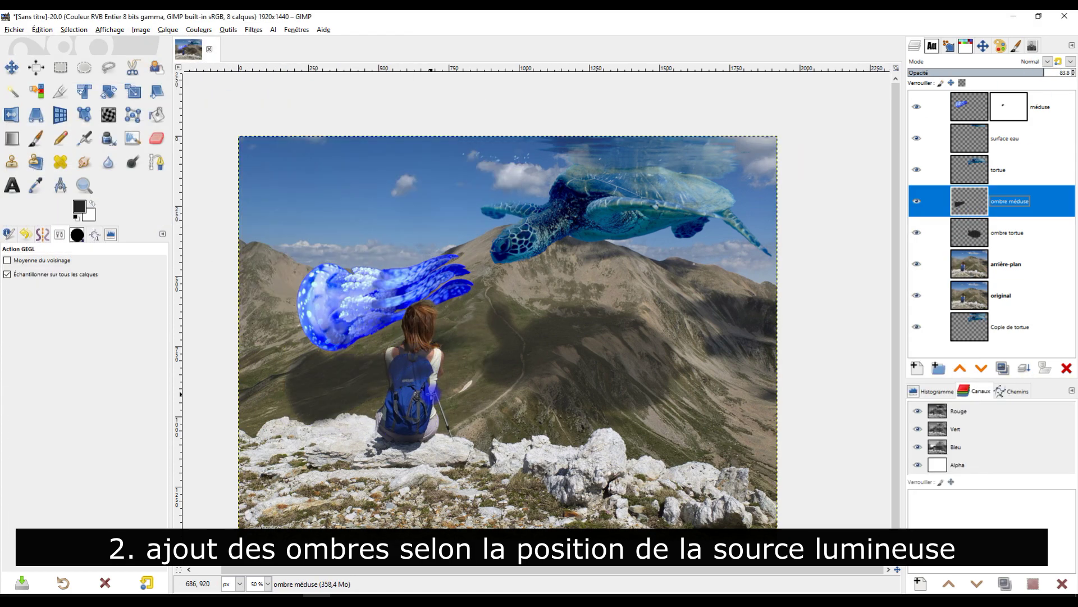
- Add a white mask to the ombre méduse layer and paint it black over the hiker's body and backpack
scroll(404, 379, up, 4)
right_click(977, 206)
click(912, 391)
click(75, 219)
click(46, 307)
drag(401, 383, 468, 306)
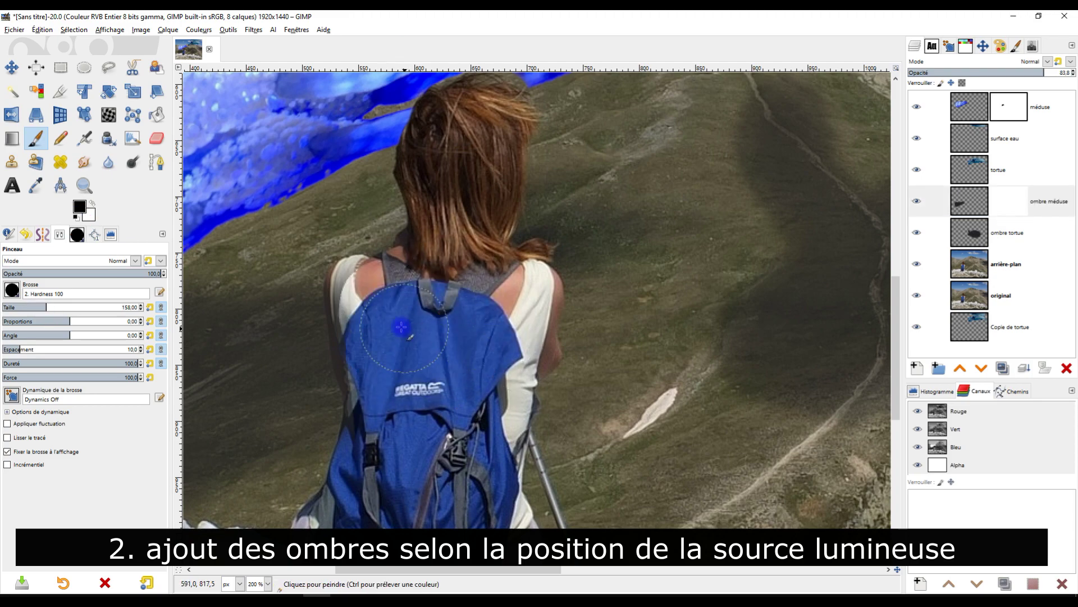
drag(401, 327, 378, 309)
scroll(378, 309, up, 2)
drag(328, 447, 322, 368)
- Finish masking the hiker with the 2. Hardness 075 brush at size 202 and save the image as tortue et méduse.xcf
click(12, 290)
click(73, 332)
click(53, 307)
scroll(322, 320, up, 1)
drag(435, 405, 453, 547)
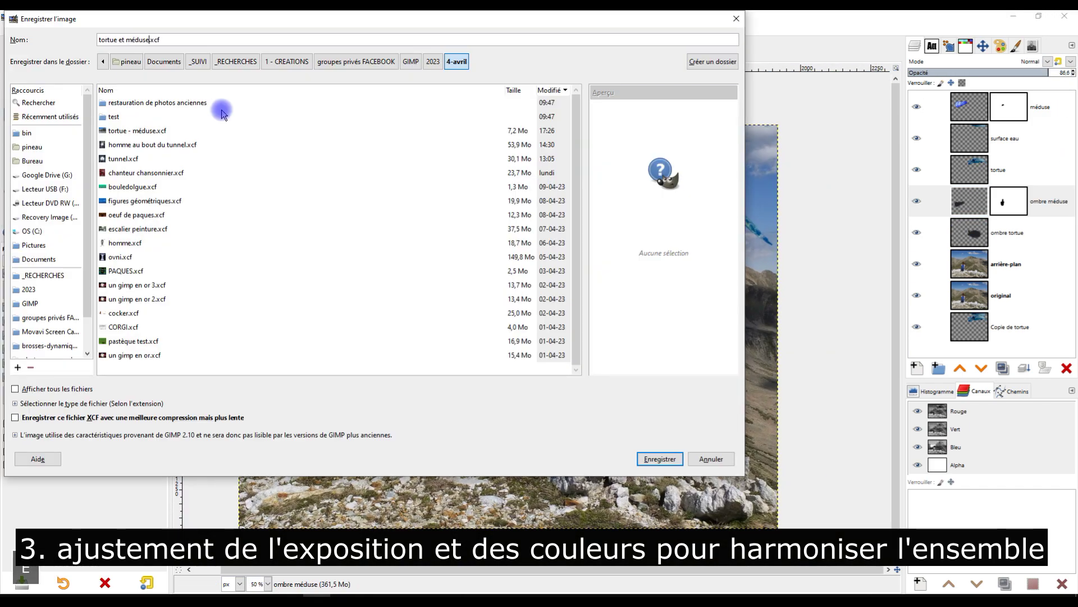
key(Return)
- Adjust the colour curves of the méduse layer to match the jellyfish to the landscape
click(1046, 119)
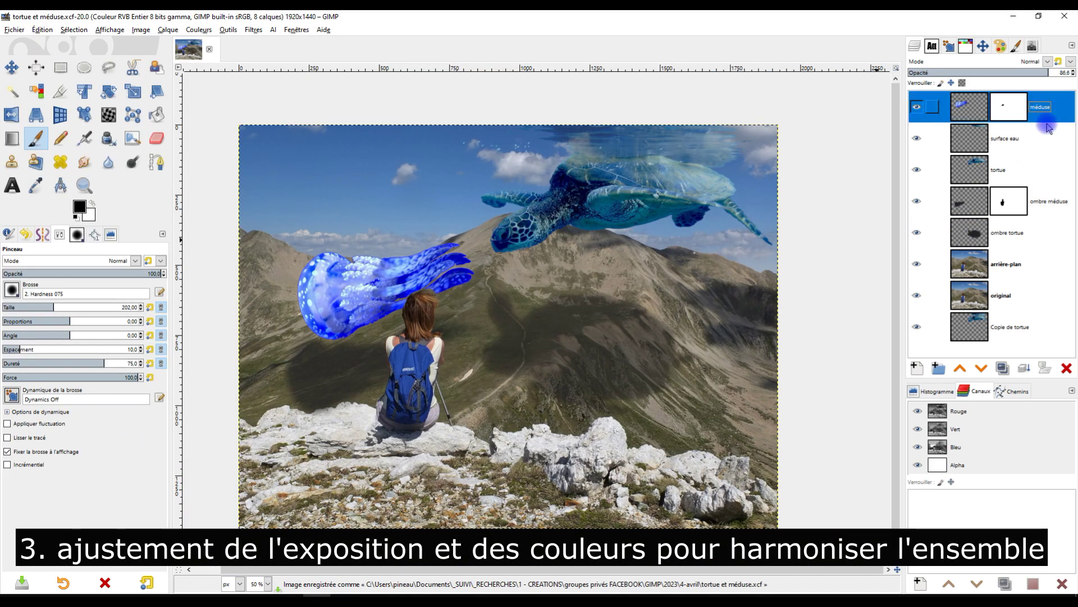
click(199, 29)
click(225, 147)
click(61, 138)
mouse_move(112, 185)
mouse_down()
mouse_move(104, 152)
mouse_move(99, 174)
mouse_move(119, 181)
mouse_up()
click(74, 95)
click(60, 152)
click(149, 341)
- Adjust the tortue layer's colour curves by raising the red channel and fine-tuning the green and blue channels
click(999, 171)
click(199, 30)
click(225, 148)
click(74, 95)
click(61, 123)
click(75, 95)
click(60, 139)
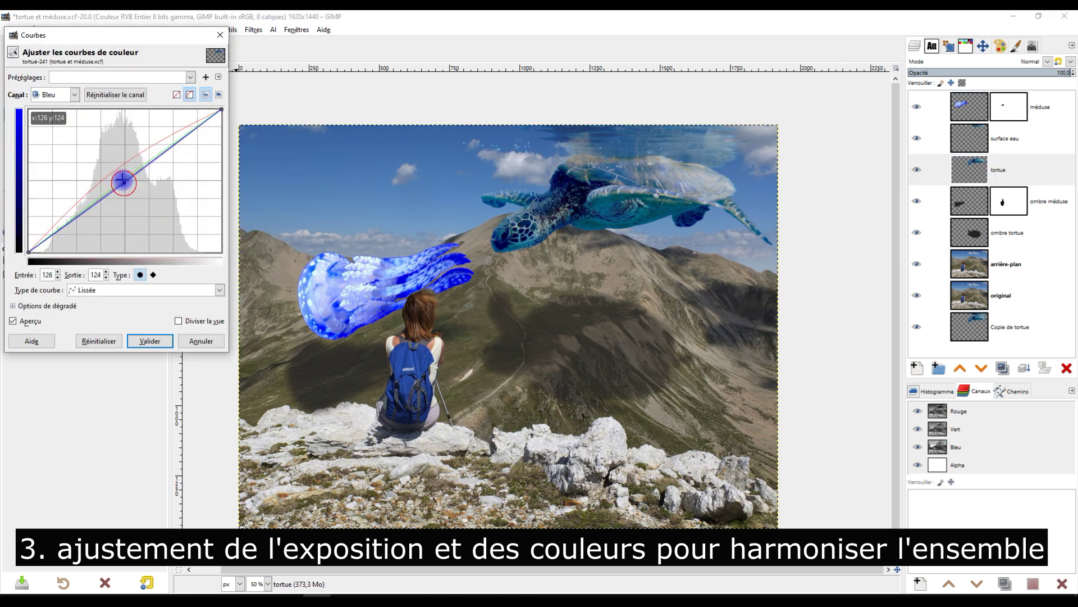
click(149, 340)
- Adjust the saturation of the tortue layer with Hue-Saturation
click(199, 29)
click(225, 79)
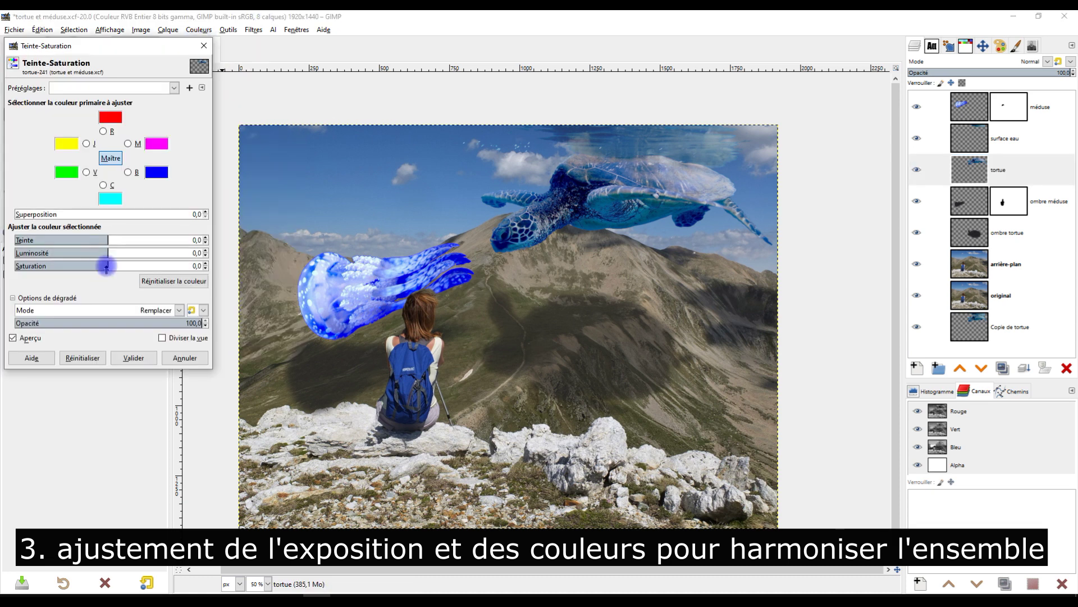
click(151, 358)
- Adjust the saturation of the méduse layer with Hue-Saturation
click(971, 108)
click(199, 29)
click(225, 79)
mouse_move(107, 265)
mouse_down()
mouse_move(92, 264)
mouse_move(124, 265)
mouse_up()
click(134, 358)
- Apply Hue-Saturation to the arrière-plan layer with hue -1.0, lightness 7.2 and saturation 41.3
click(1006, 264)
click(199, 29)
click(224, 80)
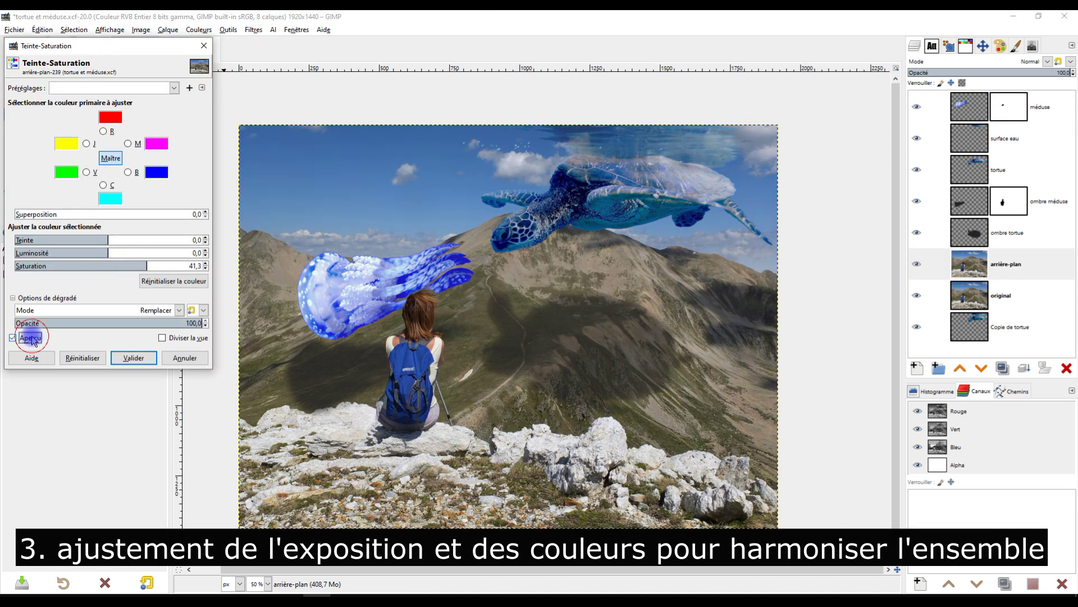
drag(101, 252, 124, 249)
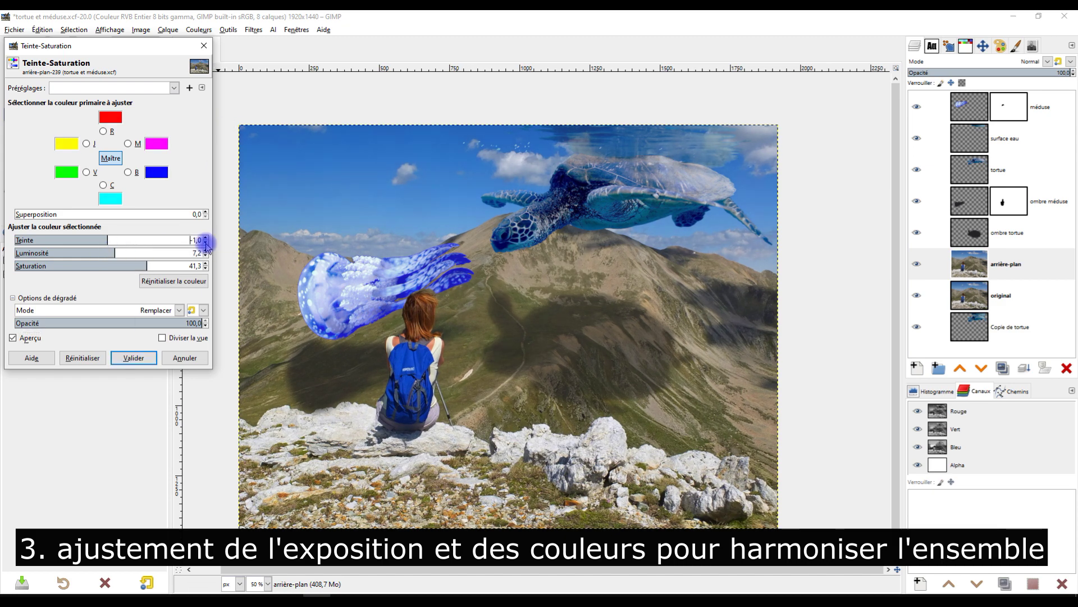
click(134, 358)
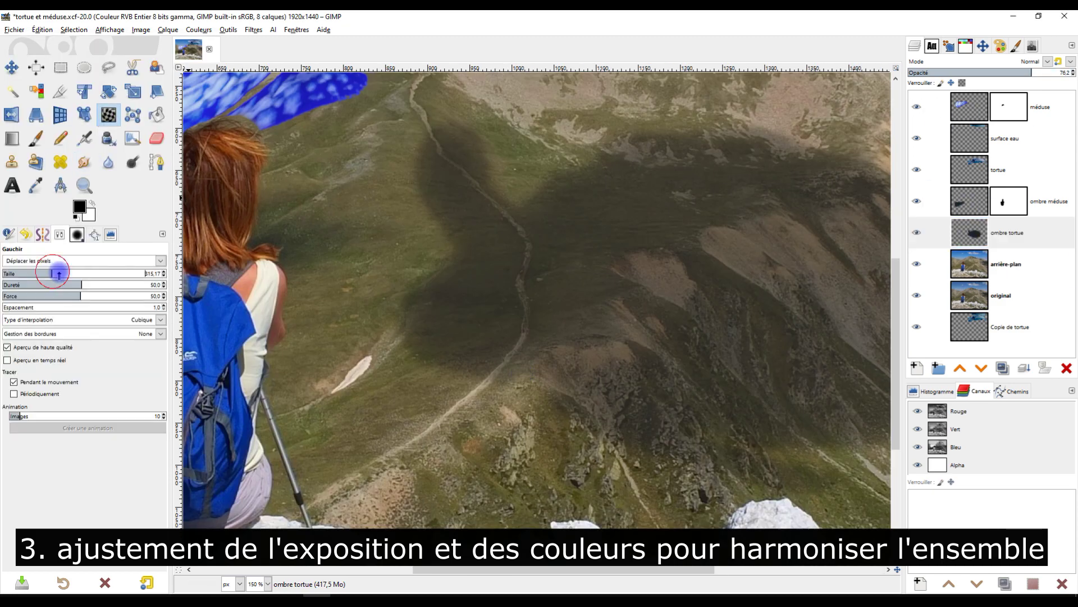
- Warp the turtle shadow on the ombre tortue layer near its head, using a warp size of about 315
drag(427, 314, 333, 350)
scroll(445, 347, down, 3)
click(970, 212)
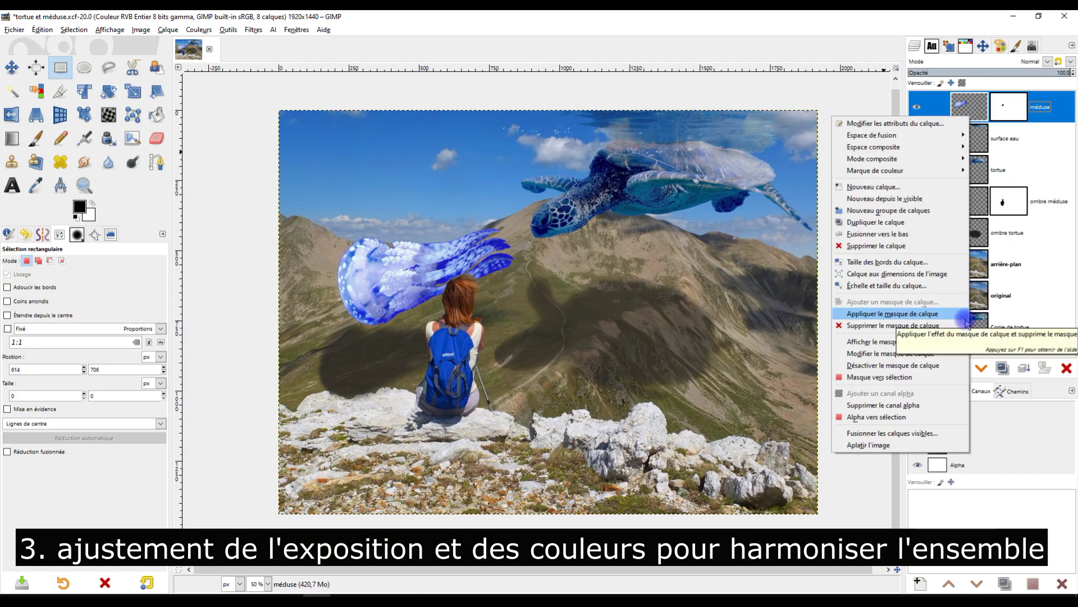
- Lower the opacity of the surface eau layer to 62.8
drag(1056, 73, 979, 73)
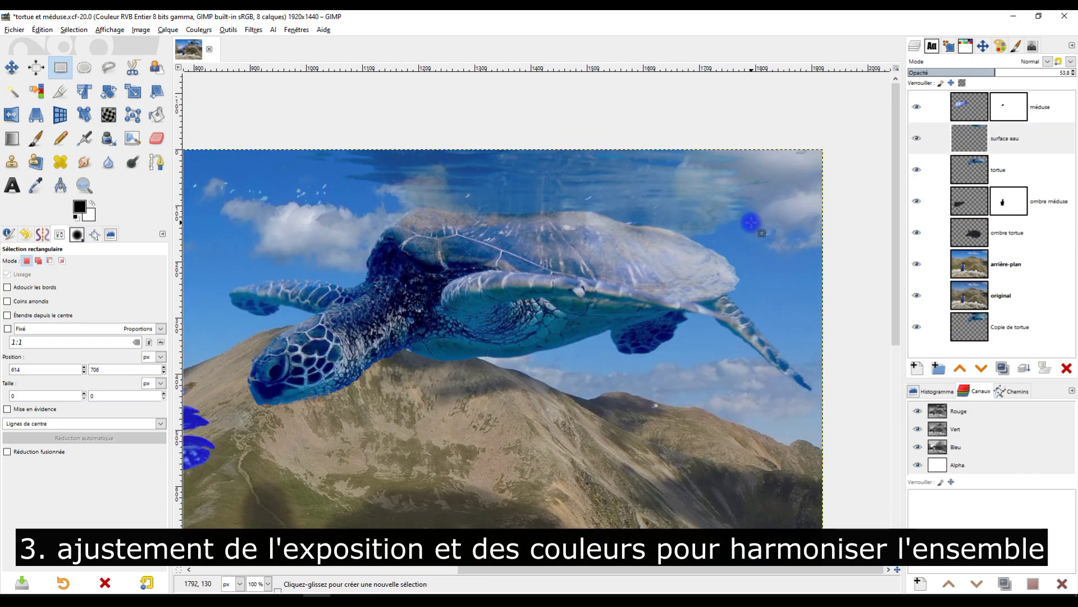
drag(1012, 72, 1009, 72)
click(199, 29)
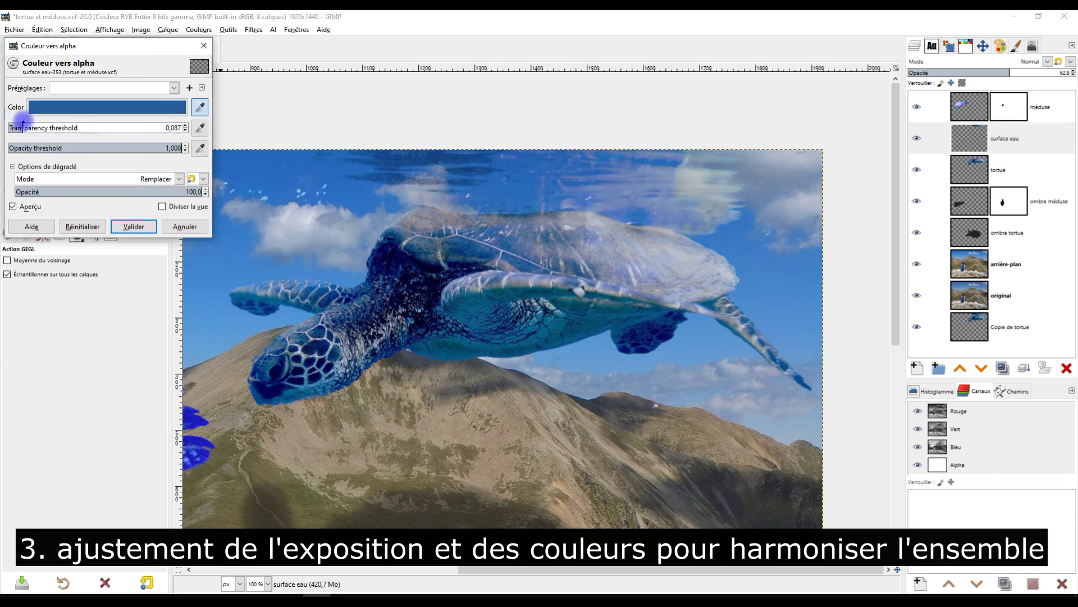
- Place the tortue layer above the surface eau layer and add a white layer mask to surface eau
click(974, 175)
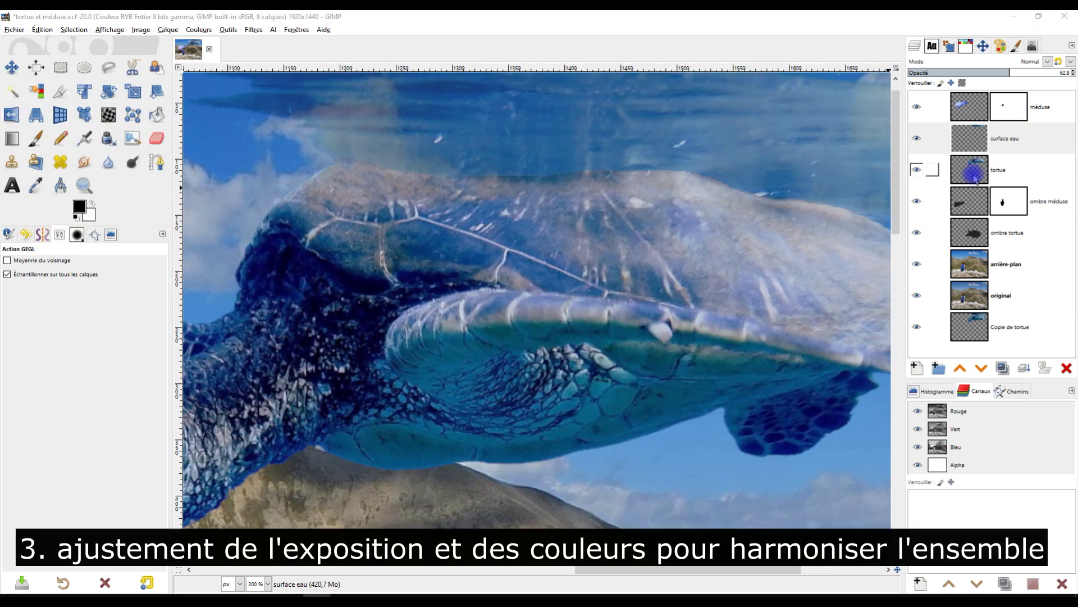
right_click(982, 161)
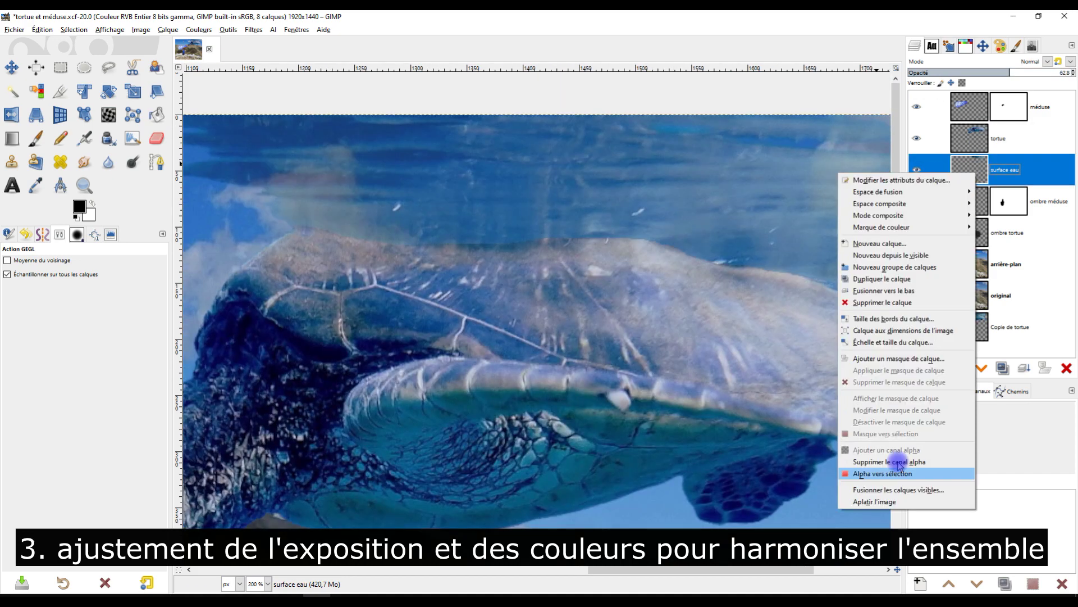
click(896, 467)
click(922, 457)
- Paint black on the surface eau mask along the top of the turtle's shell and smudge the transition
key(p)
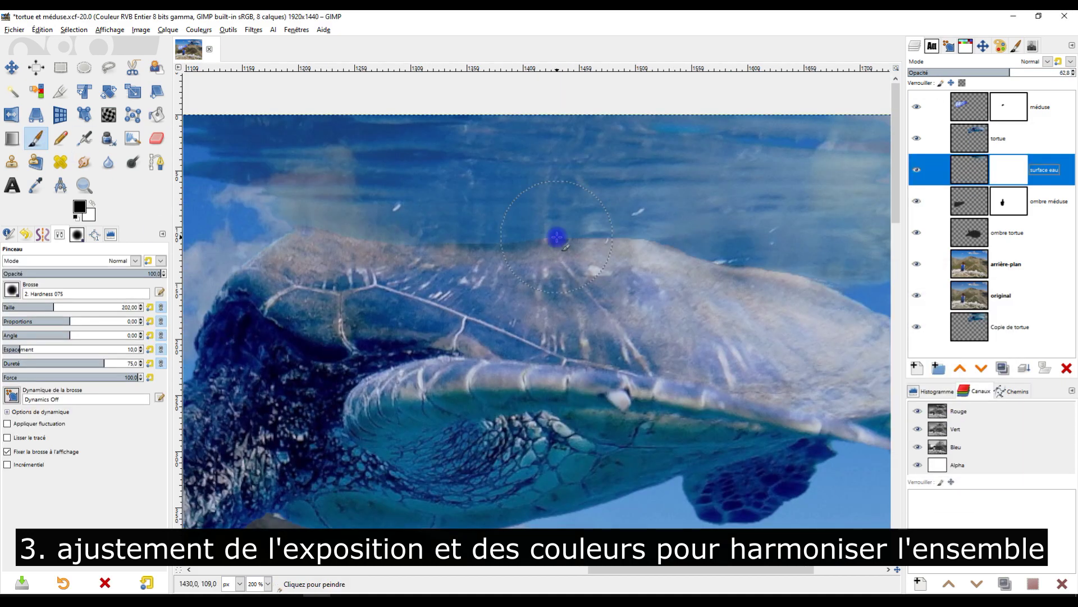
drag(348, 281, 723, 321)
key(s)
drag(453, 296, 751, 298)
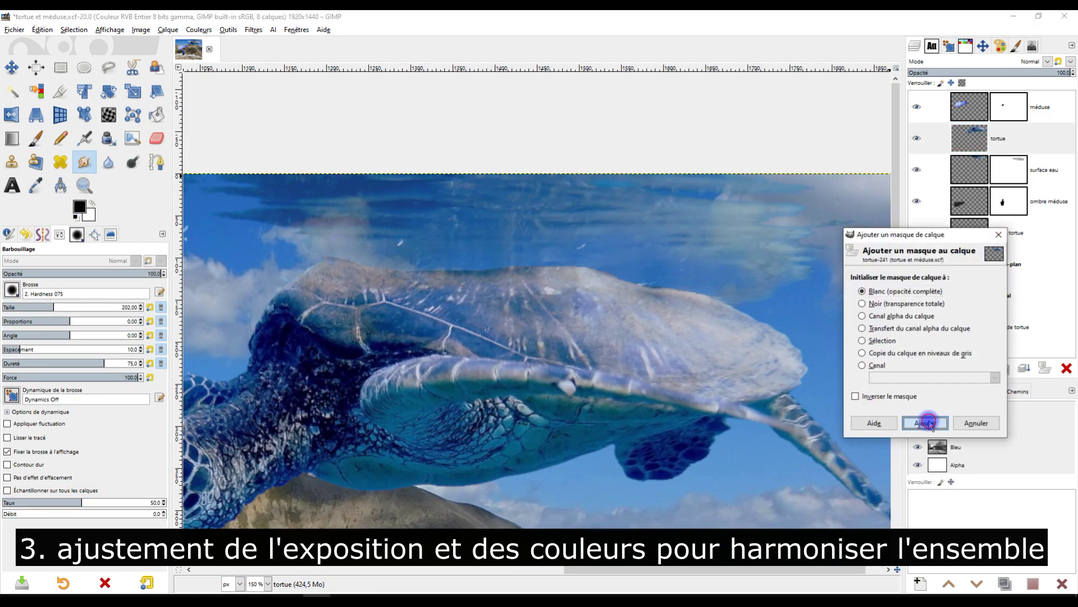
- Add a white mask to the tortue layer and paint on it to blend the shell's upper edge into the water
click(922, 419)
key(p)
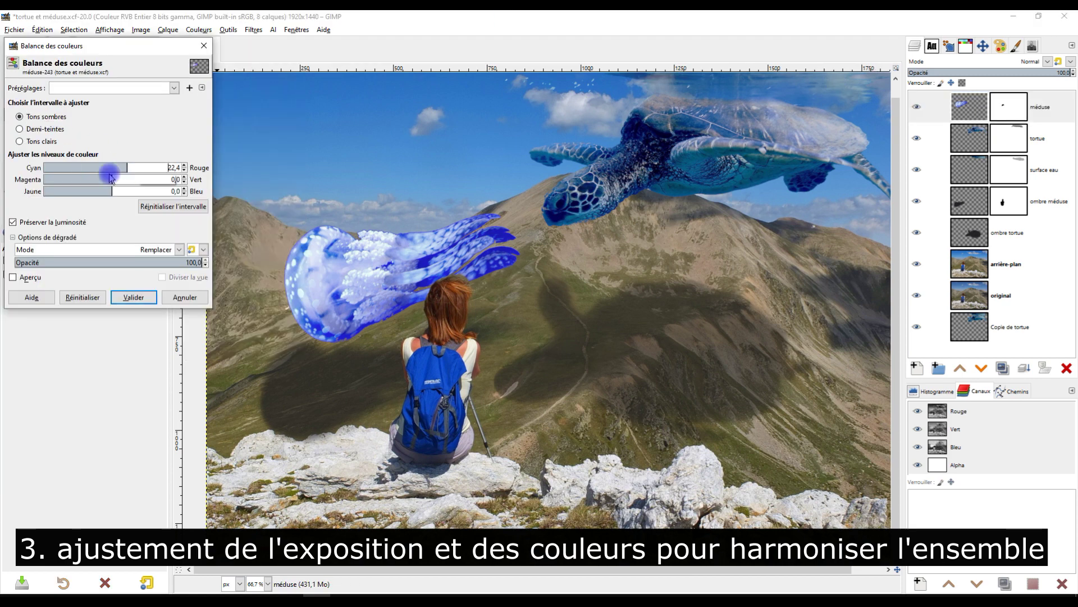
- Shift the méduse layer's highlights slightly toward red with Color Balance
click(20, 129)
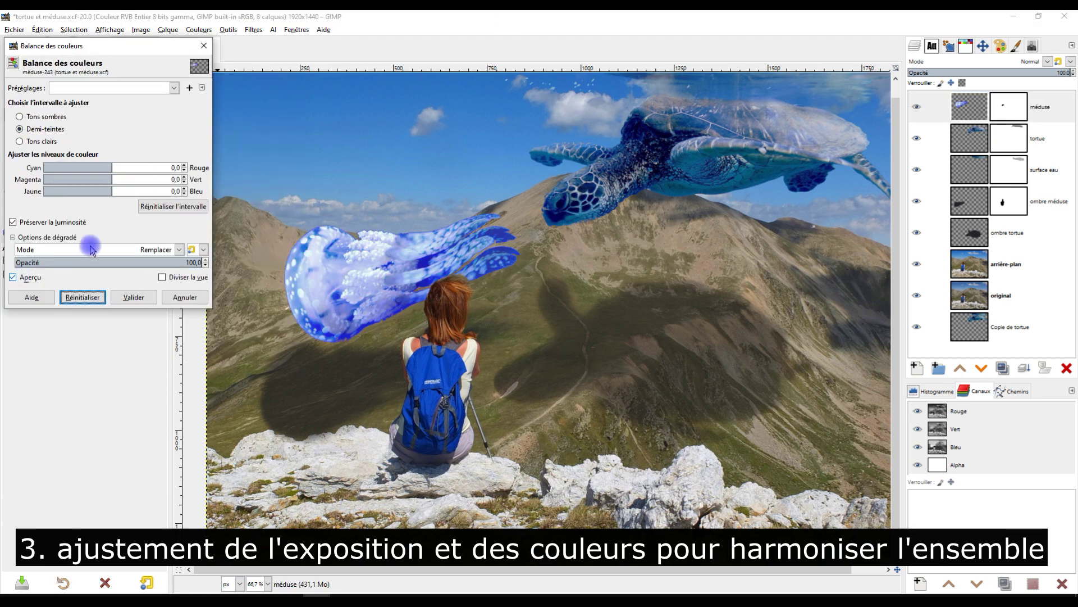
click(40, 142)
drag(114, 168, 119, 167)
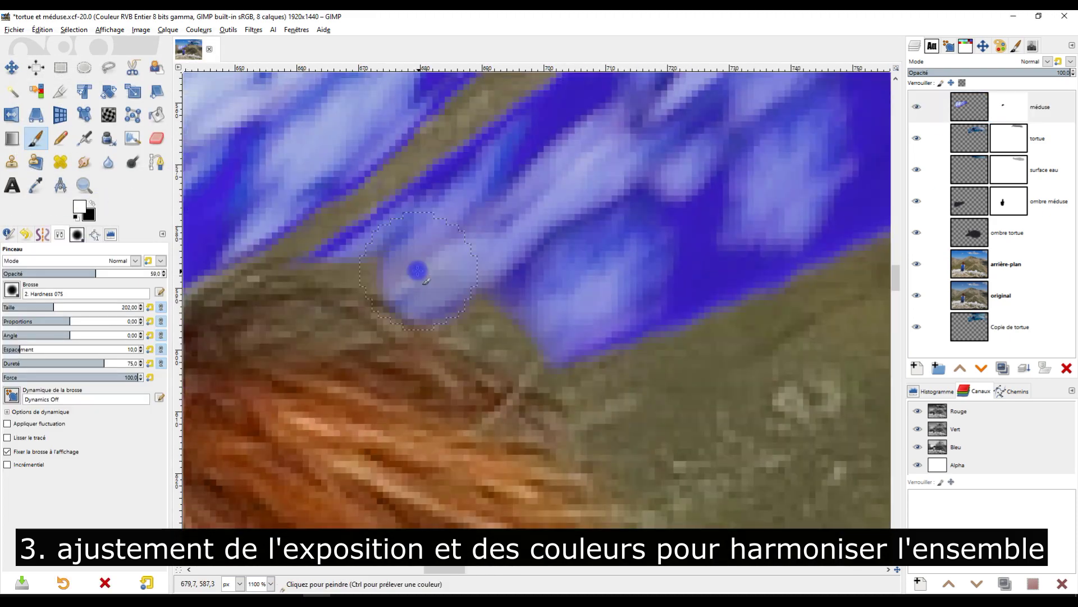
- Retouch the méduse layer mask with white paint and smudging where the tentacles meet the hiker's hair
click(402, 308)
scroll(402, 308, up, 1)
click(85, 163)
click(1010, 106)
drag(470, 292, 477, 342)
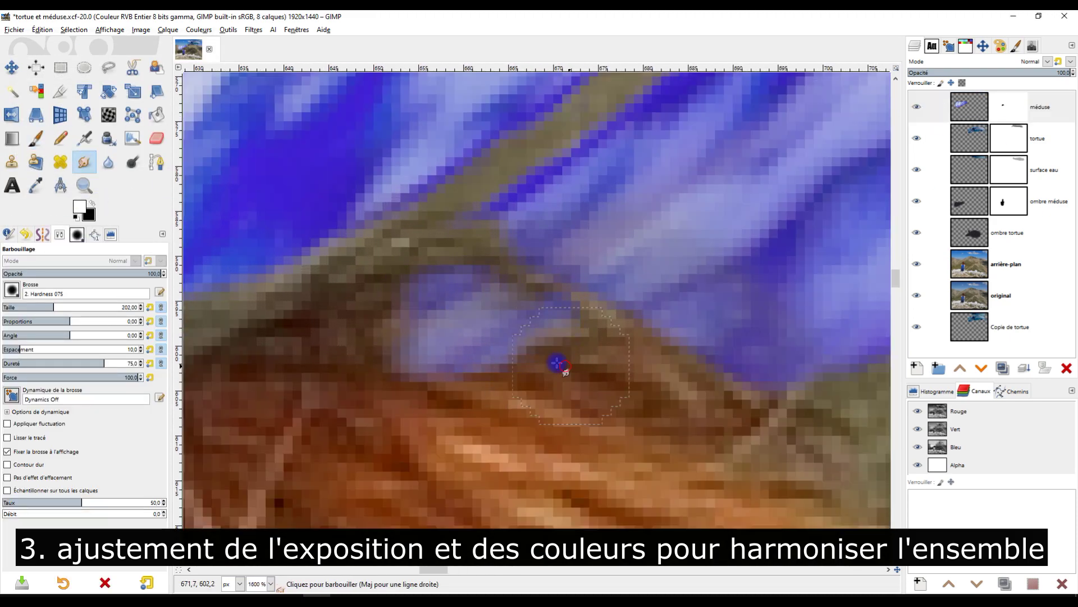
scroll(396, 437, down, 2)
drag(397, 437, 416, 393)
scroll(449, 410, down, 1)
drag(337, 404, 362, 362)
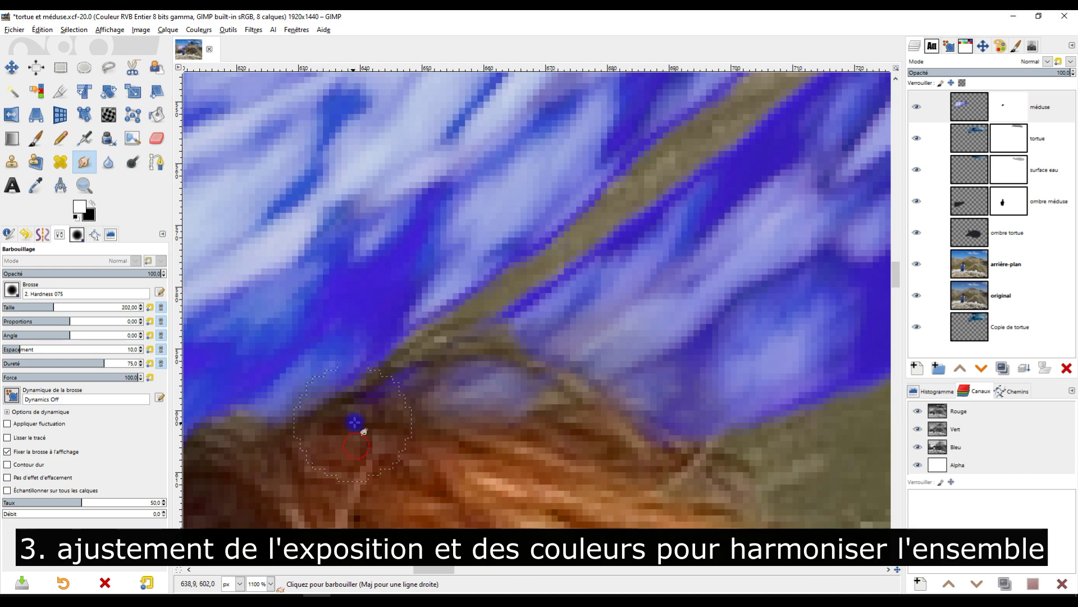
scroll(297, 392, up, 1)
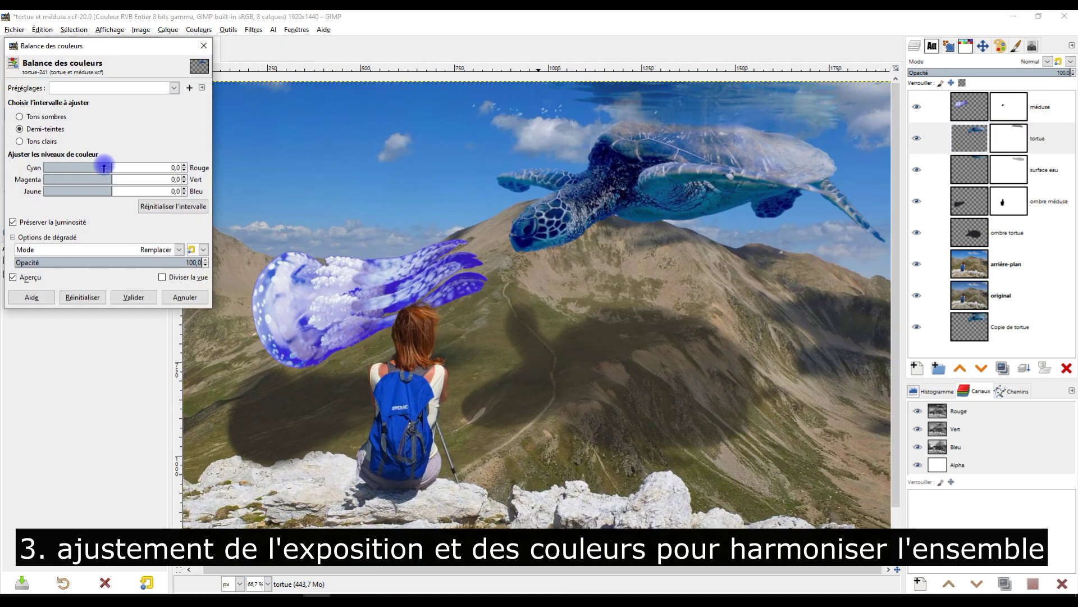
- Adjust the colour balance of the tortue layer in the midtones and highlights
drag(113, 168, 99, 190)
click(19, 141)
click(134, 297)
- Adjust the midtone colour balance of the surface eau layer and raise its opacity to 85.9
click(970, 170)
click(199, 30)
click(228, 43)
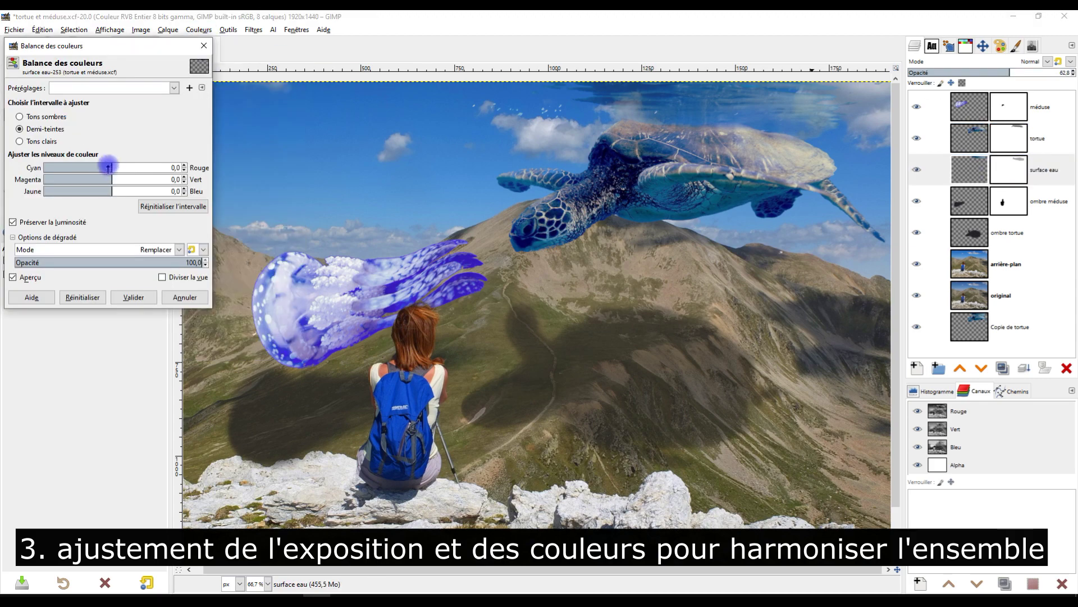
drag(108, 179, 106, 180)
click(113, 191)
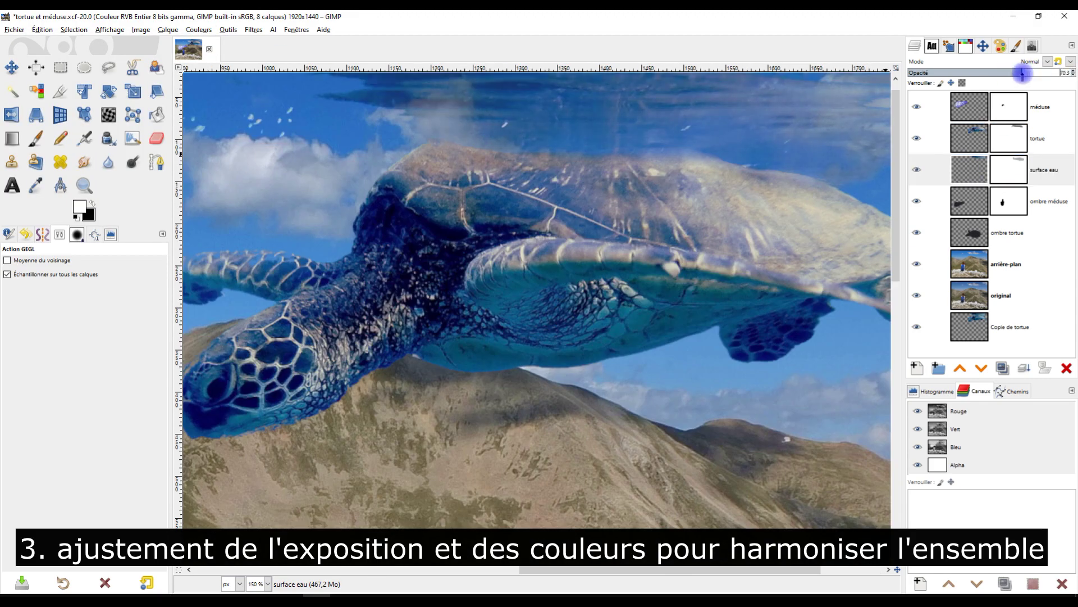
scroll(388, 267, up, 5)
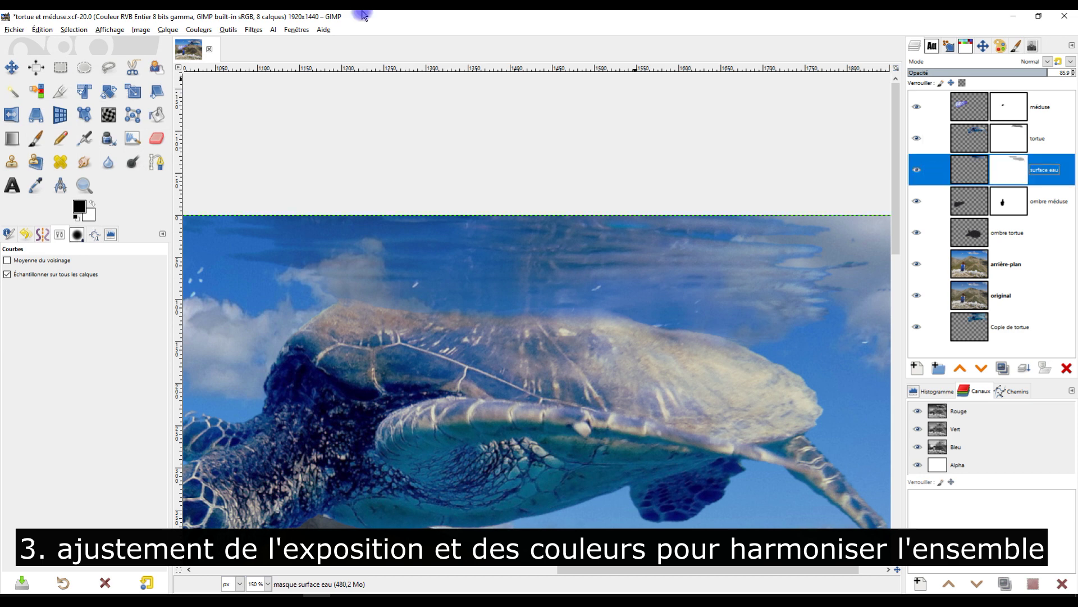
- Try a colour temperature correction on a merged visible layer, with original temperature 6740.6 and intended temperature 5778.1, and delete that layer
click(132, 228)
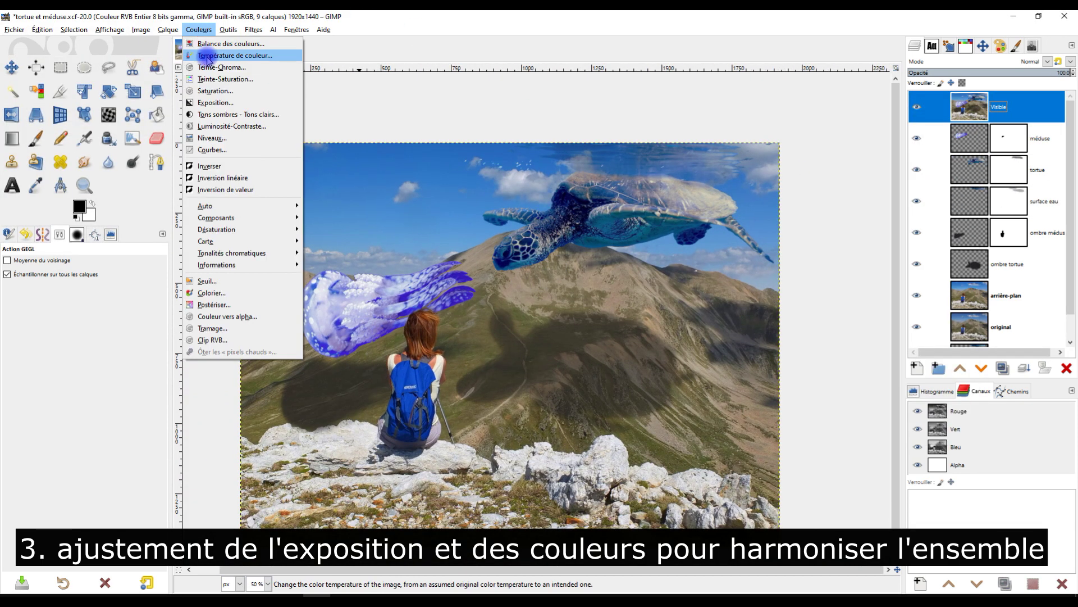
click(219, 53)
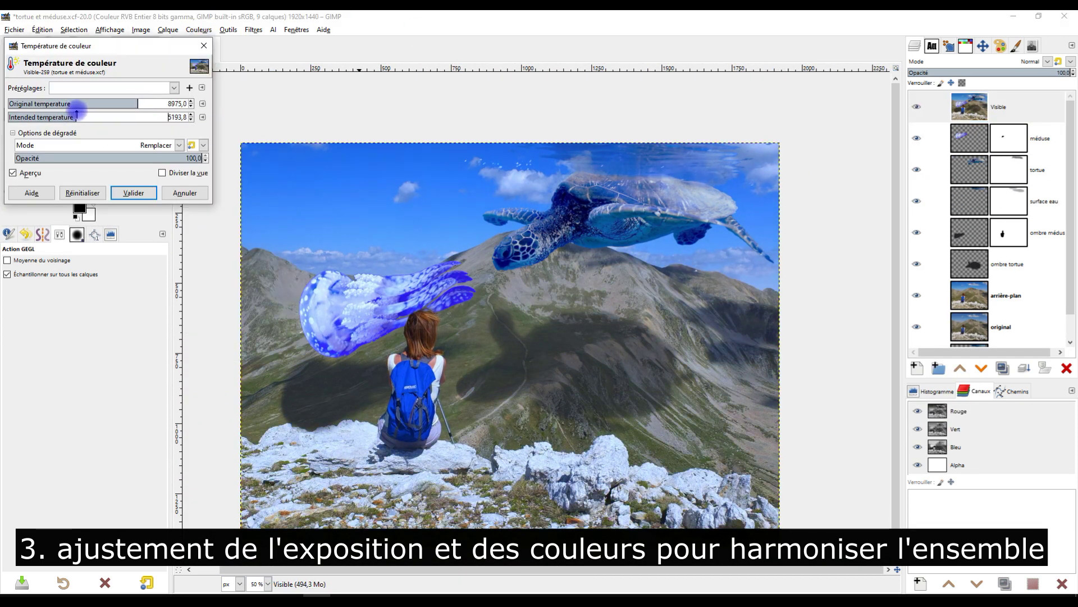
drag(138, 102, 154, 101)
drag(88, 117, 79, 117)
click(28, 175)
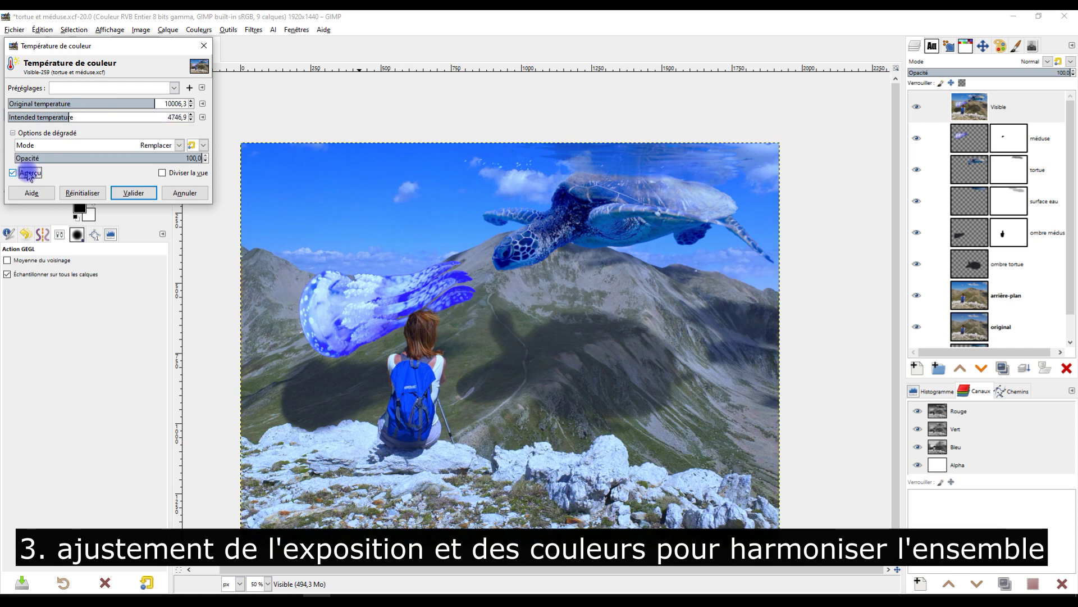
click(120, 104)
drag(79, 117, 87, 116)
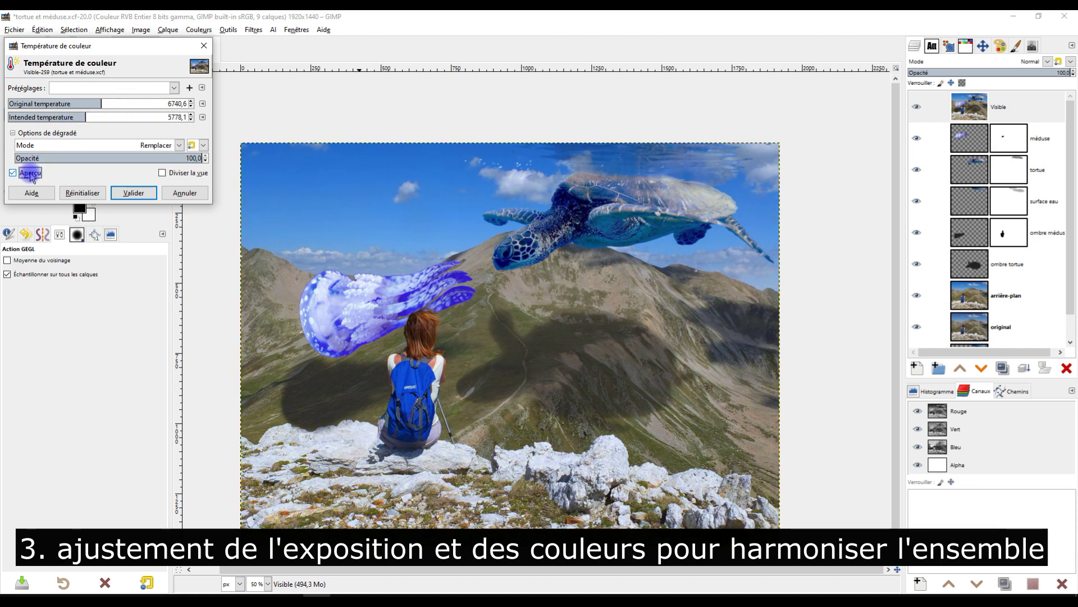
click(134, 193)
key(1)
click(1067, 368)
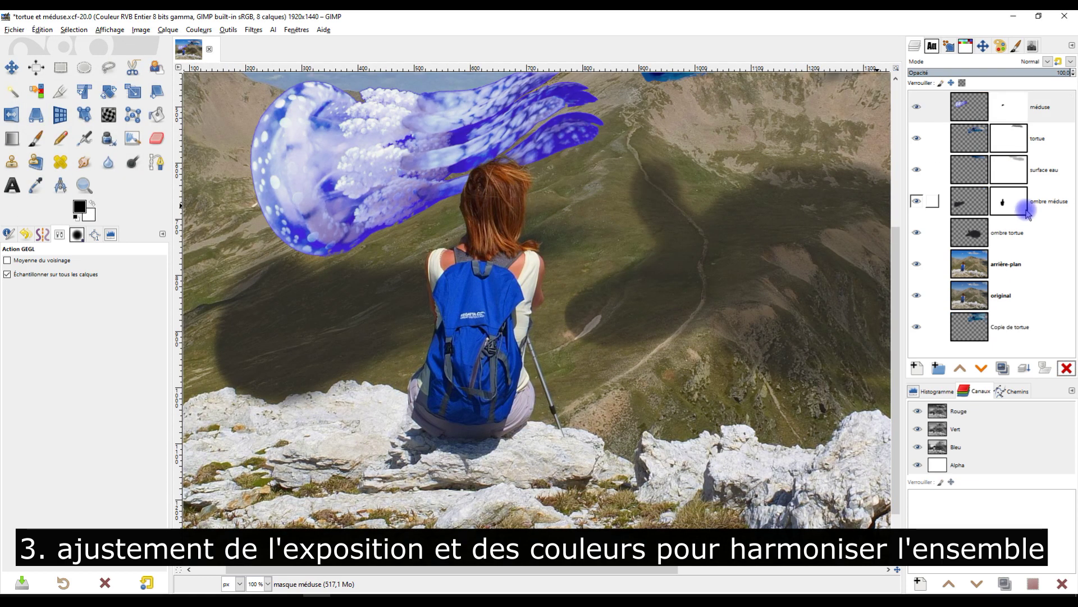
- Paint black on the ombre méduse layer mask to trim the jellyfish's shadow
click(1023, 216)
key(p)
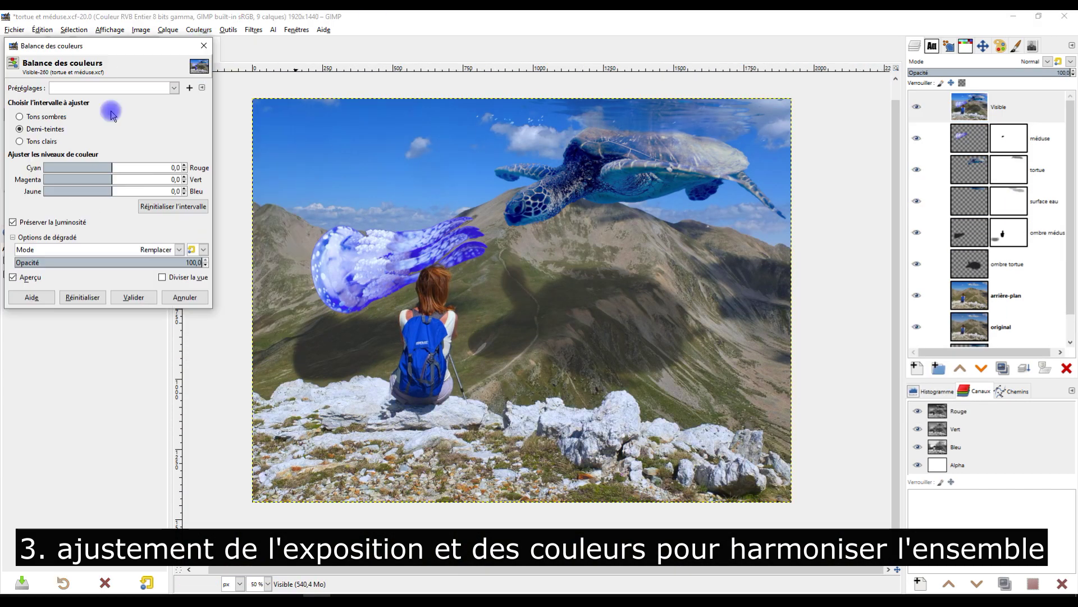
click(128, 166)
mouse_move(129, 178)
mouse_down()
mouse_move(99, 178)
mouse_move(141, 179)
mouse_up()
drag(141, 167, 111, 190)
click(121, 190)
click(83, 297)
- Adjust the colour balance of the merged Visible layer in the shadows and midtones
click(42, 117)
click(119, 166)
click(120, 190)
click(43, 129)
click(114, 178)
click(117, 167)
- Set the Visible layer's highlights to cyan-red -8.6, magenta-green -4.5 and yellow-blue -11.0, and refine its midtone colour balance
click(109, 179)
click(90, 190)
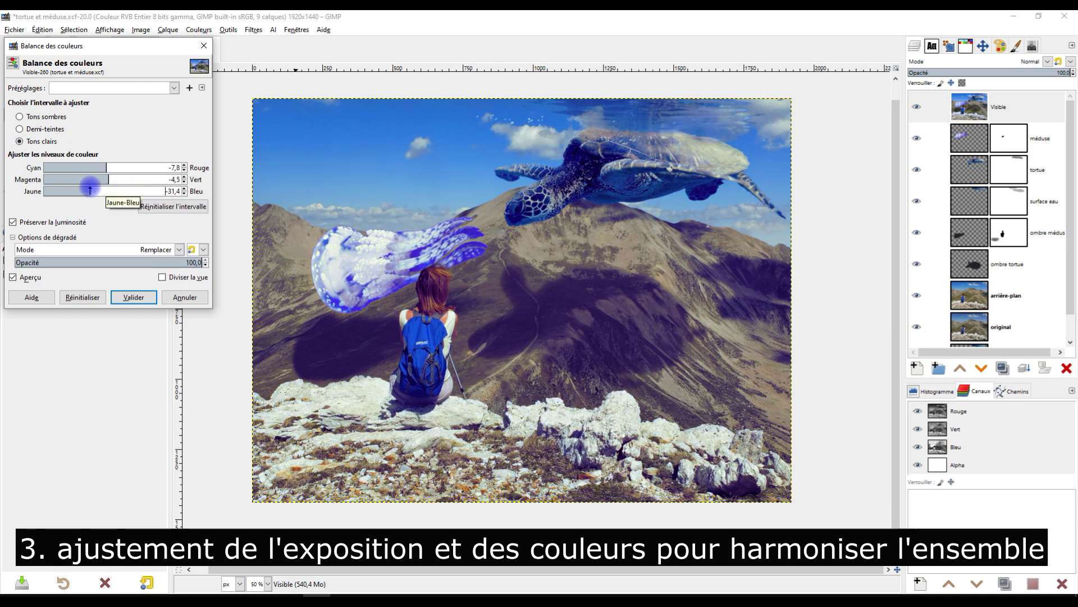
drag(64, 187, 103, 192)
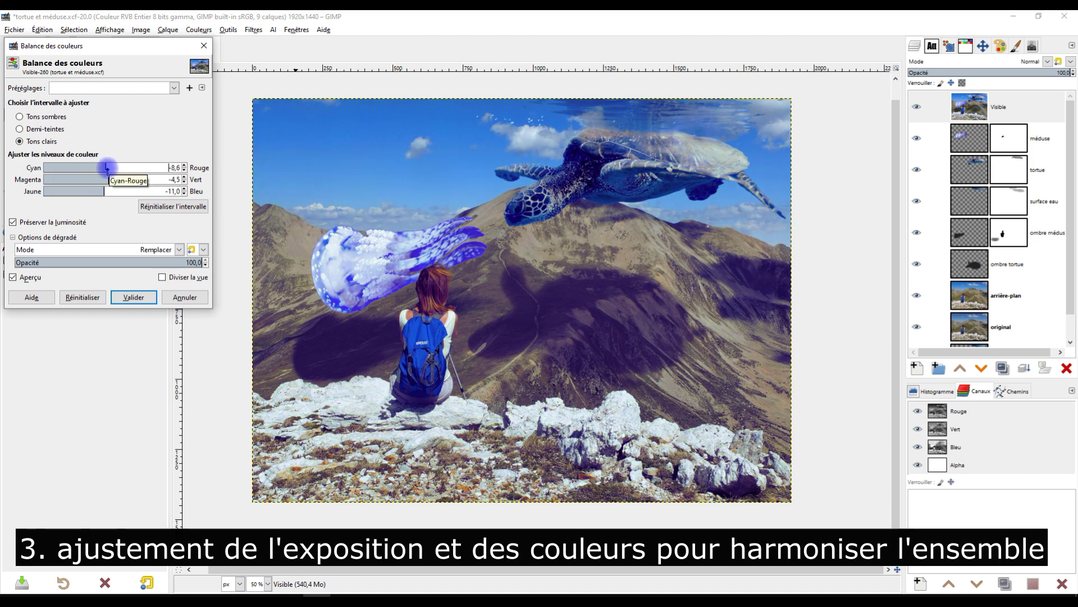
click(20, 129)
click(113, 191)
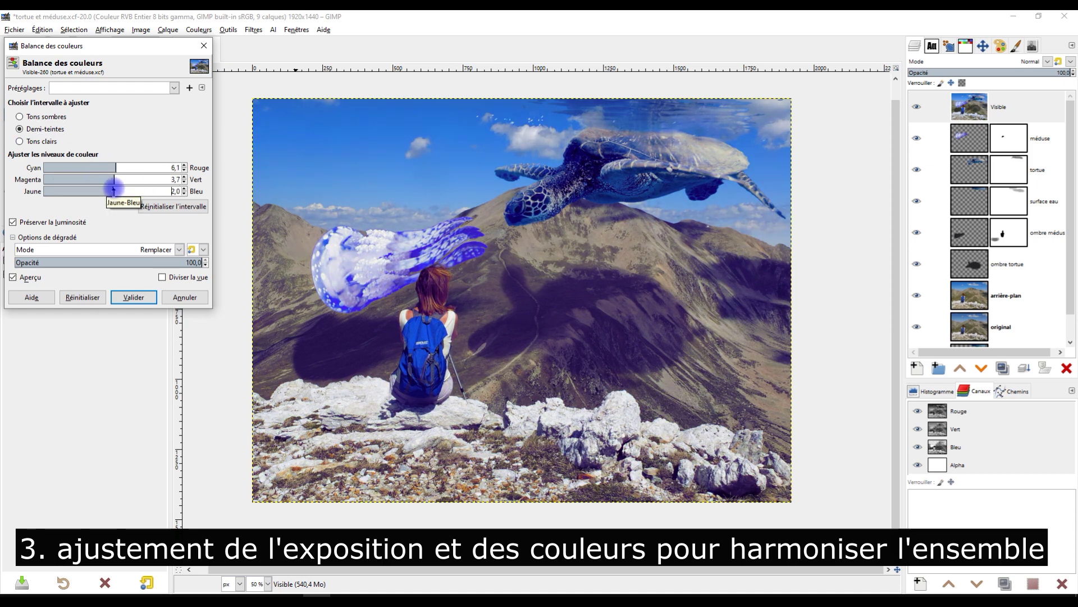
click(121, 178)
click(118, 167)
- Set the Visible layer's shadows to cyan-red -6.9, magenta-green -7.8 and yellow-blue 48.6, compare the preview and apply the colour balance
click(41, 117)
click(128, 168)
drag(128, 167, 104, 167)
click(28, 276)
click(29, 275)
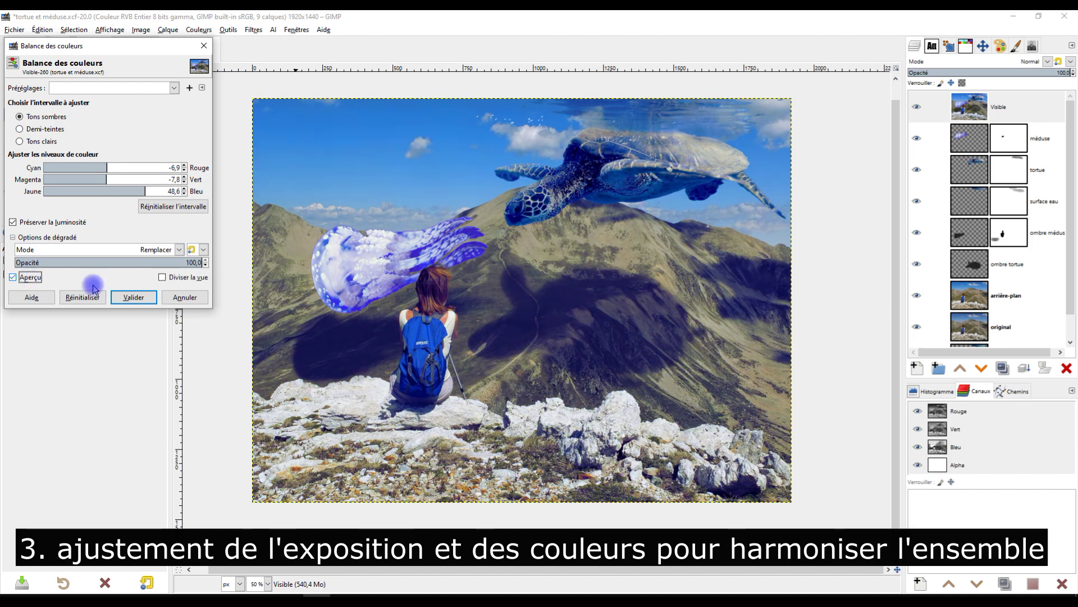
click(133, 298)
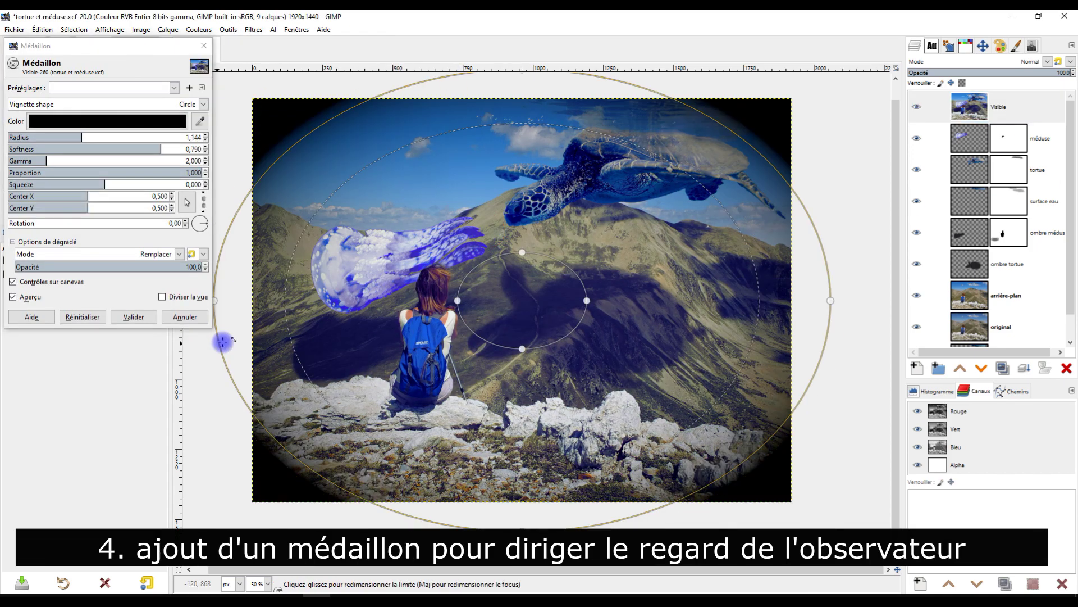
- Apply a black circular Médaillon vignette to the Visible layer, widening its radius and adjusting its softness and gamma
drag(221, 337, 180, 344)
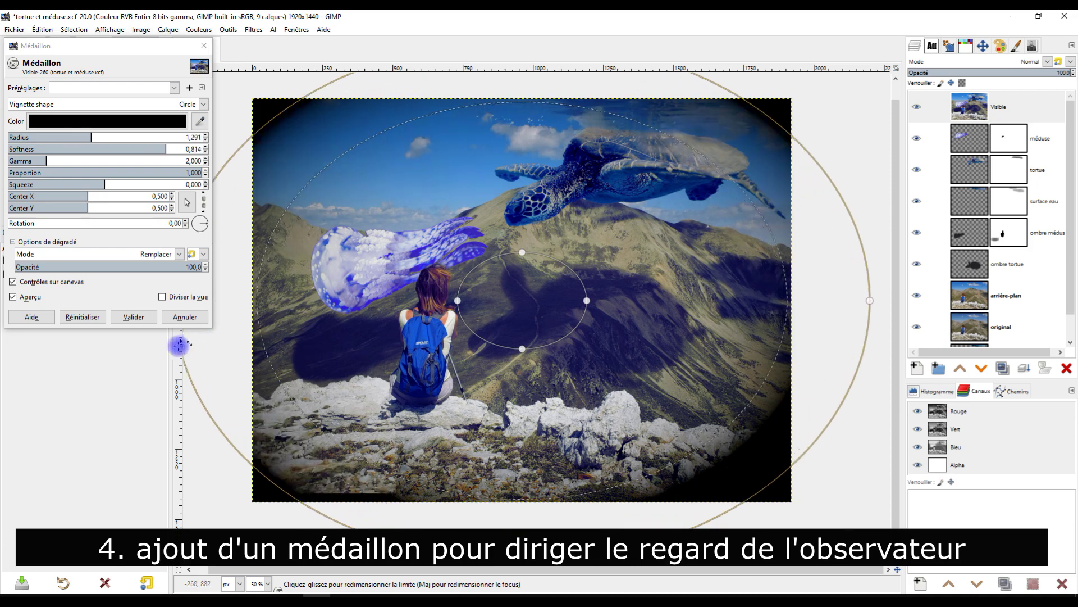
click(101, 136)
click(130, 148)
drag(130, 148, 164, 149)
drag(58, 160, 106, 184)
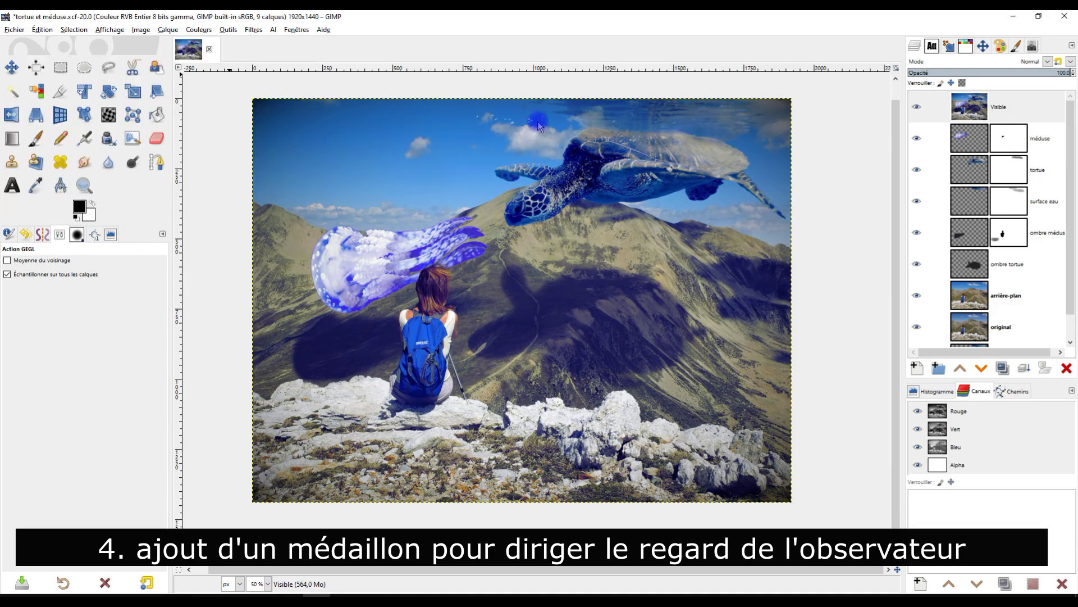
- Set the Visible layer's blend mode to Lumière douce and compare the image with and without the layer
click(989, 93)
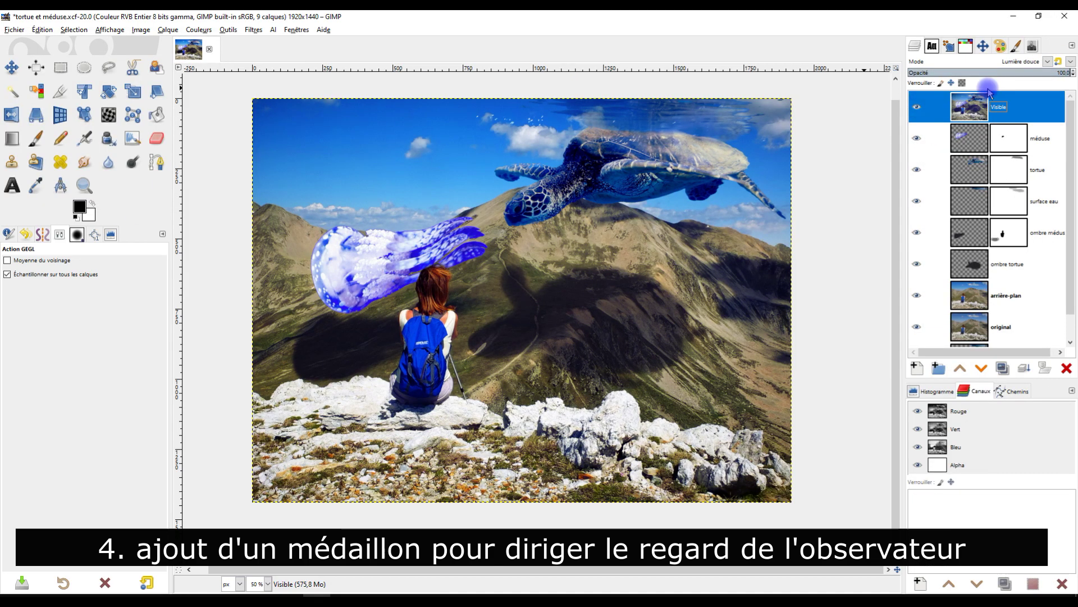
click(917, 106)
click(917, 107)
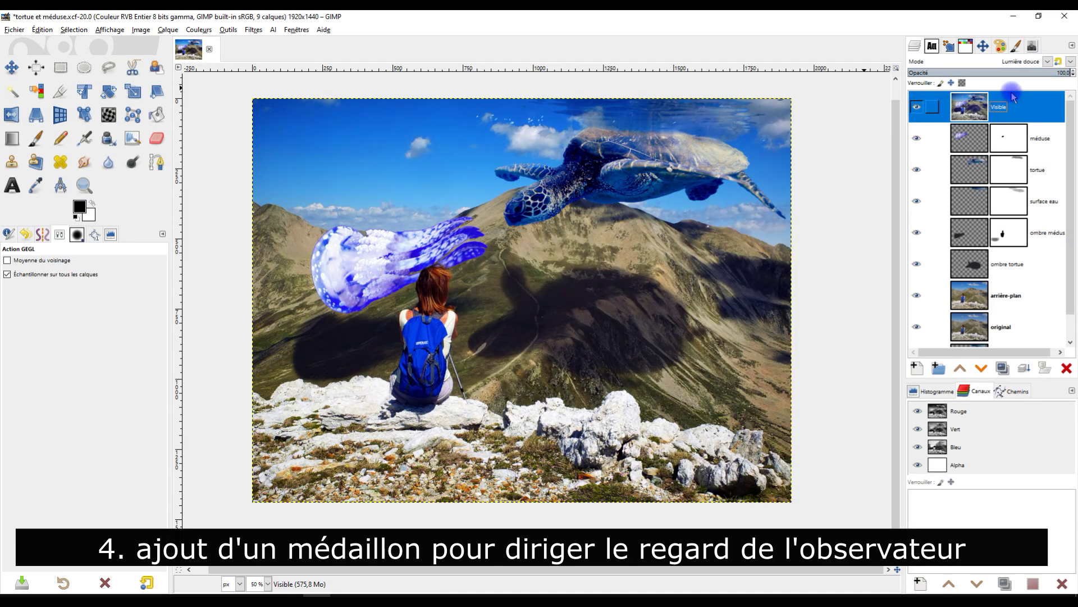
- Try a duplicate of the Visible layer at a different opacity, and delete the duplicate
click(1003, 368)
drag(1008, 72, 1069, 74)
click(1067, 368)
click(917, 108)
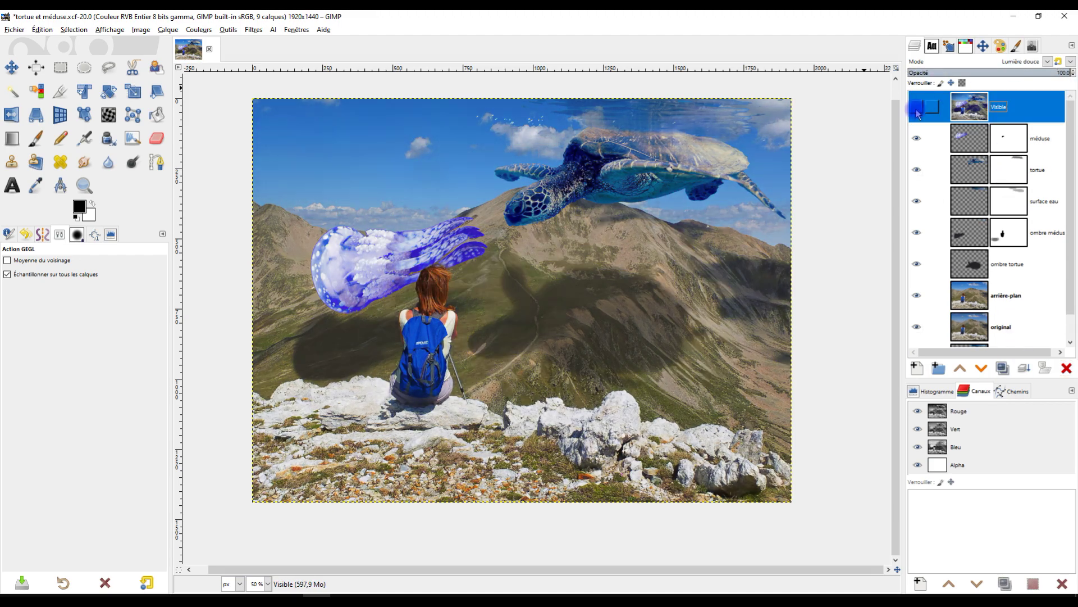
click(254, 30)
mouse_move(292, 105)
click(440, 177)
mouse_move(89, 102)
mouse_down()
mouse_move(138, 115)
mouse_move(63, 103)
mouse_move(101, 103)
mouse_up()
scroll(509, 173, up, 2)
scroll(450, 281, down, 2)
scroll(355, 285, up, 2)
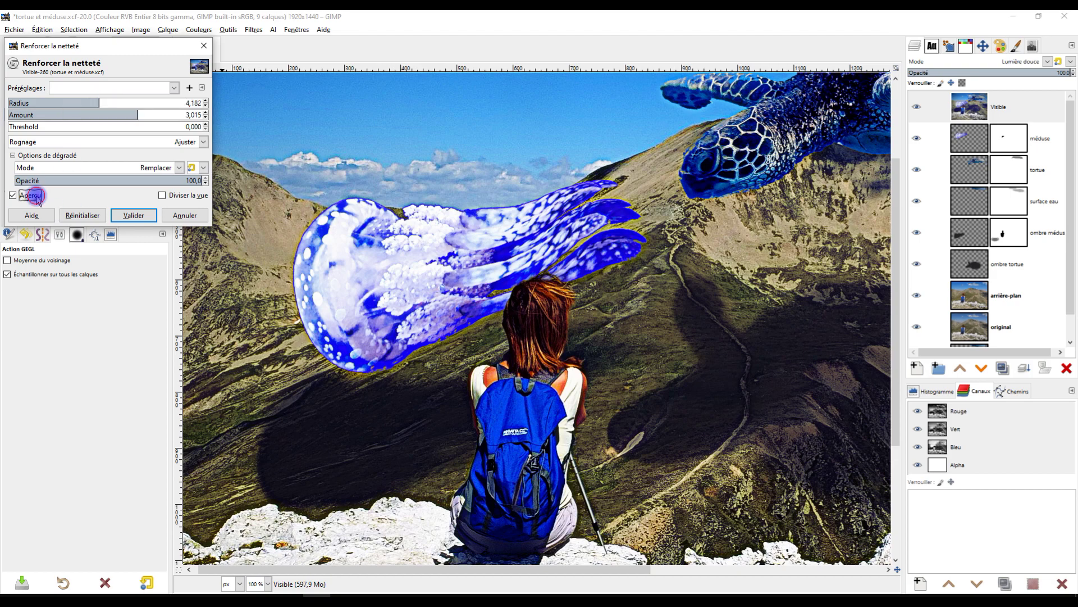
click(40, 197)
click(185, 216)
- Retouch the local sharpness of the Visible layer with the Blur/Sharpen tool and check the details across the montage
scroll(573, 252, down, 2)
scroll(575, 253, up, 1)
click(108, 162)
scroll(553, 201, up, 2)
scroll(646, 225, down, 2)
scroll(337, 292, up, 2)
scroll(427, 253, down, 1)
scroll(348, 315, up, 1)
click(45, 498)
drag(451, 268, 436, 298)
scroll(435, 298, up, 2)
scroll(450, 253, down, 1)
scroll(337, 393, up, 1)
click(363, 193)
scroll(371, 394, down, 2)
scroll(382, 224, up, 2)
scroll(730, 309, down, 1)
scroll(730, 314, down, 5)
scroll(655, 305, up, 4)
scroll(814, 366, up, 1)
scroll(599, 410, down, 1)
scroll(599, 410, down, 1)
scroll(599, 410, down, 1)
scroll(337, 386, up, 2)
scroll(337, 385, down, 2)
click(1006, 107)
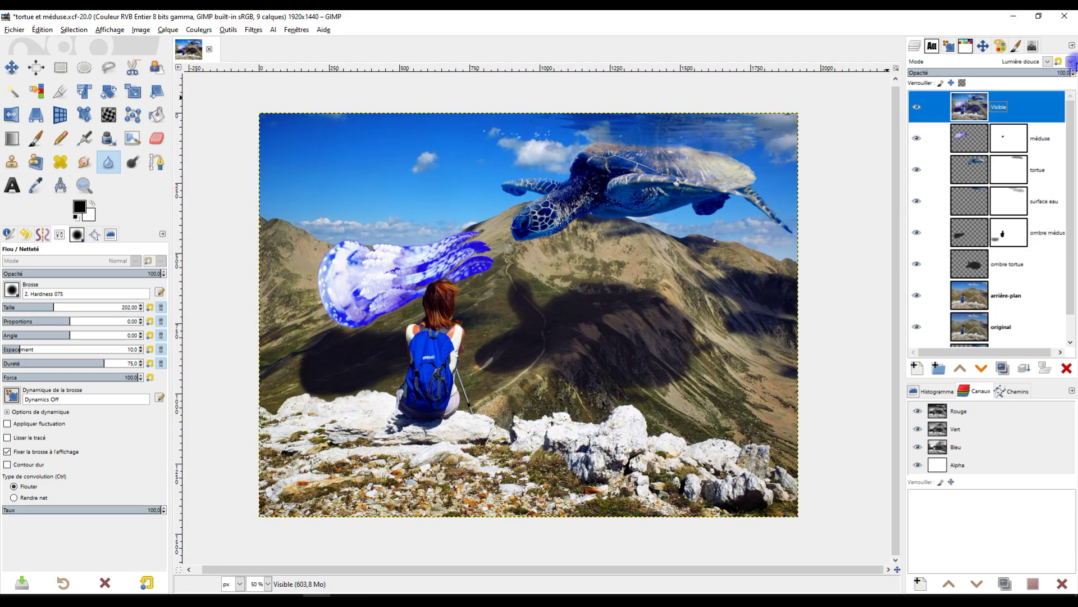
scroll(928, 308, down, 1)
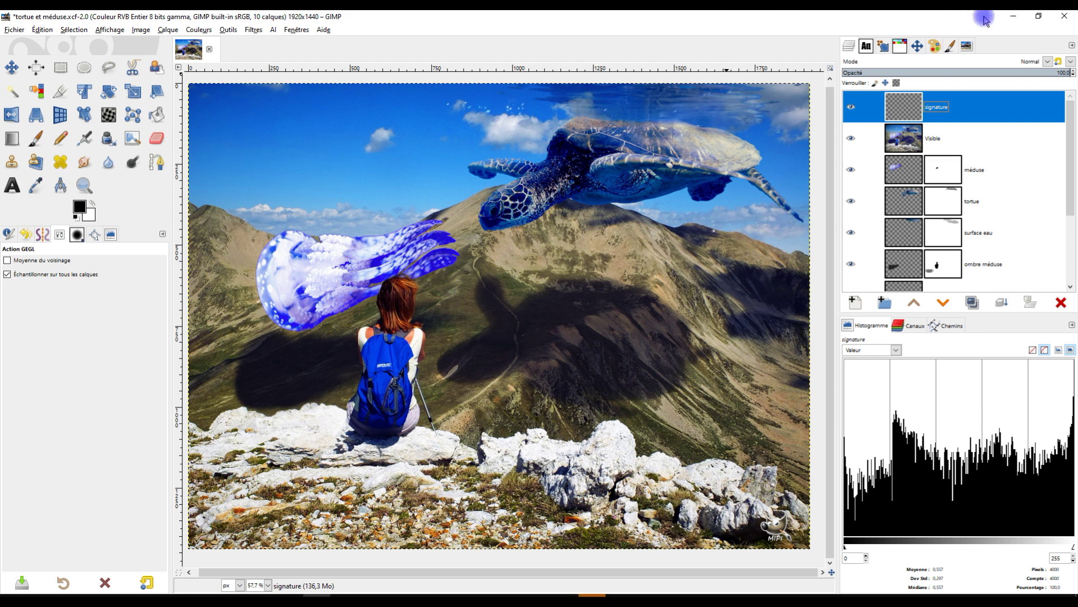
- Switch to the Facebook group post and examine the commenter's remarks about the jellyfish and the area above the turtle
click(1009, 20)
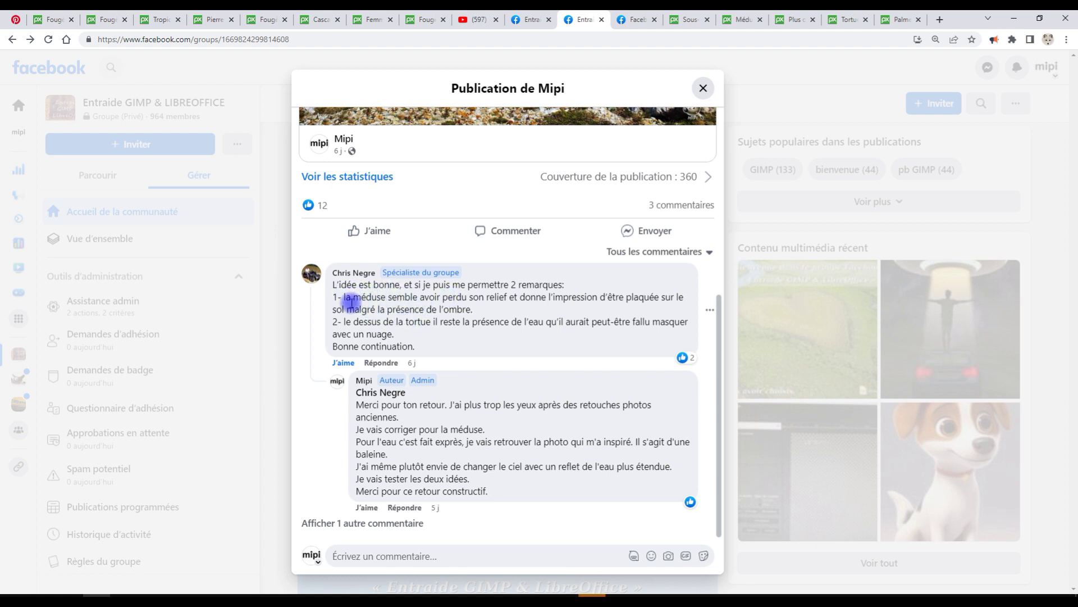
drag(368, 296, 527, 315)
click(515, 310)
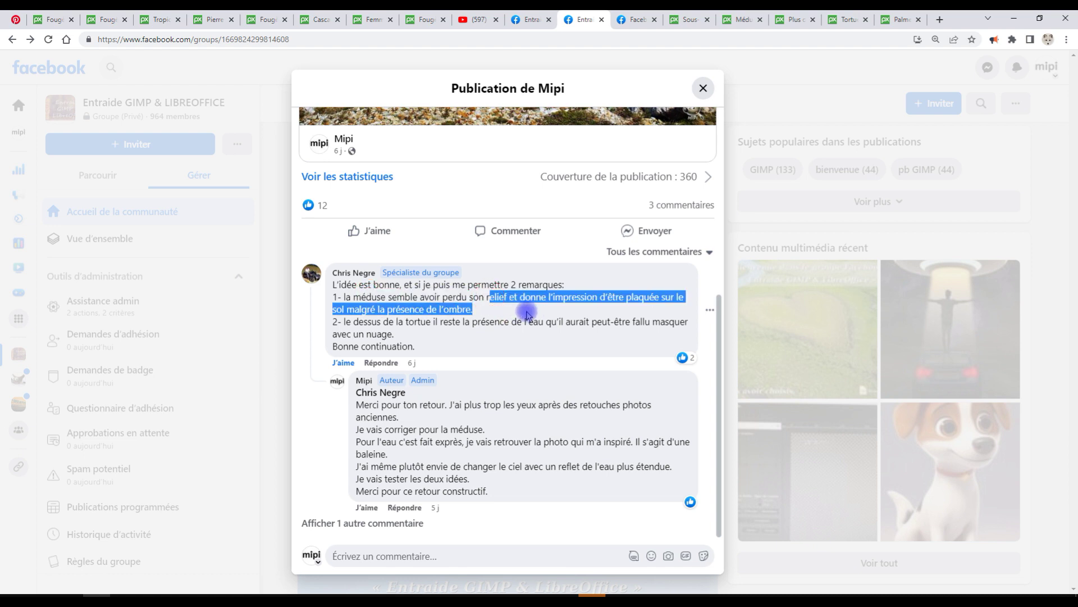
click(521, 298)
drag(487, 296, 536, 314)
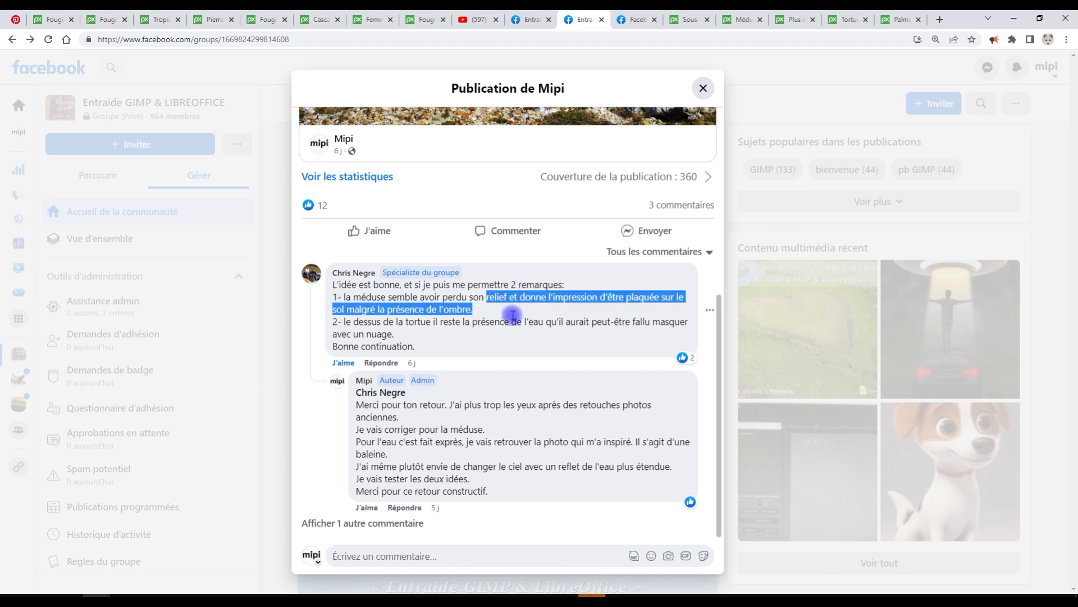
click(500, 317)
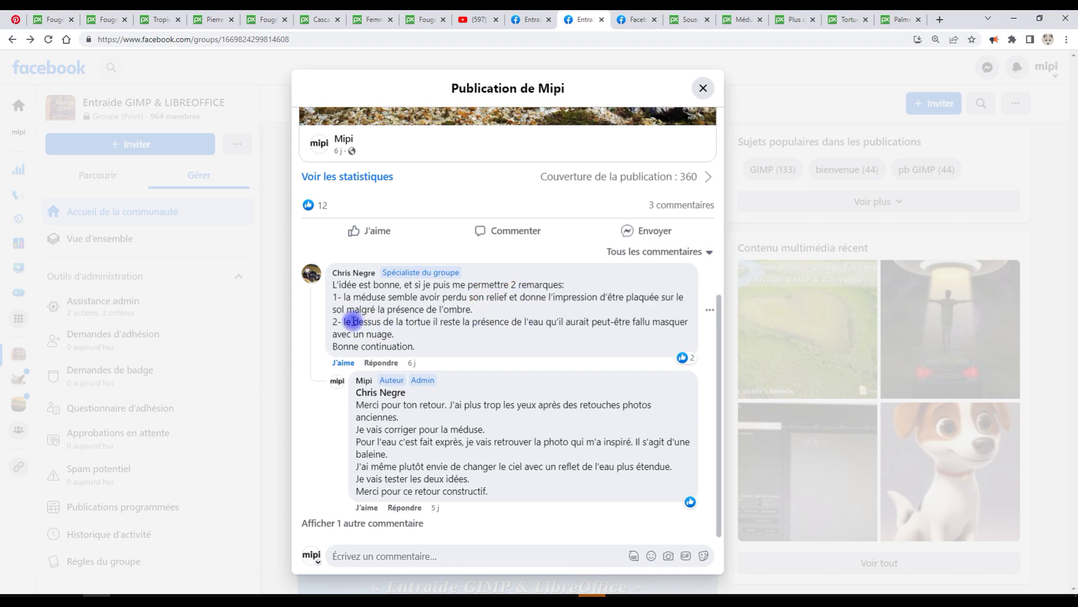
drag(352, 321, 437, 340)
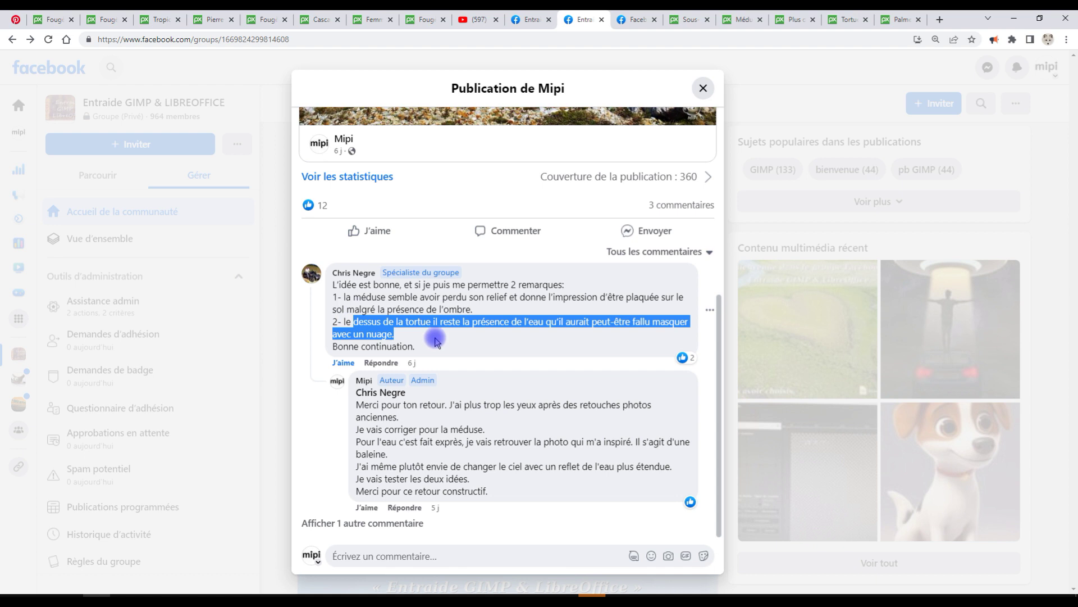
click(548, 333)
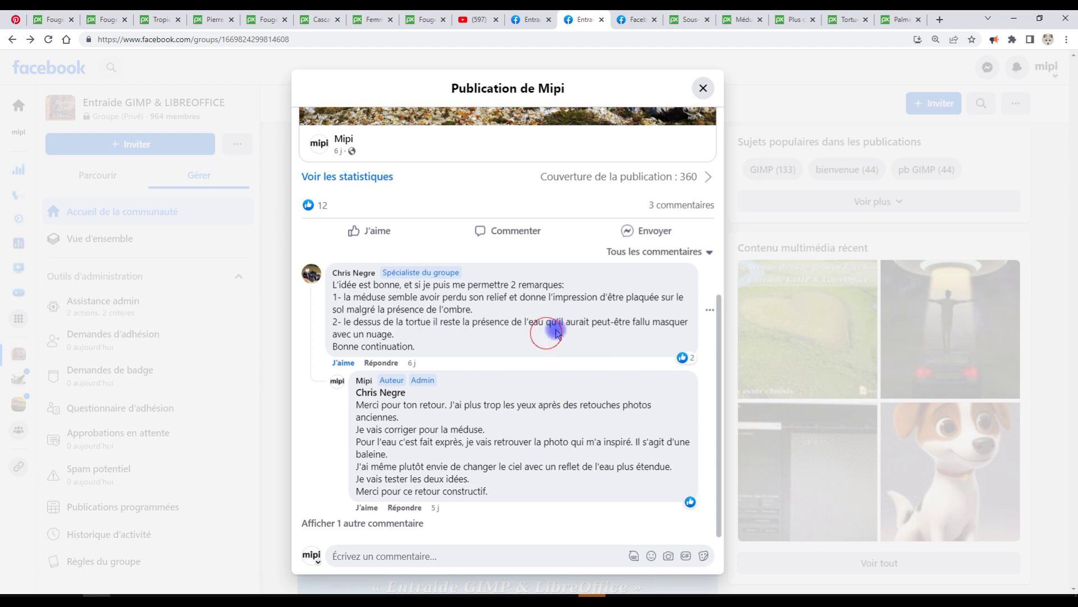
drag(599, 319, 618, 333)
click(613, 337)
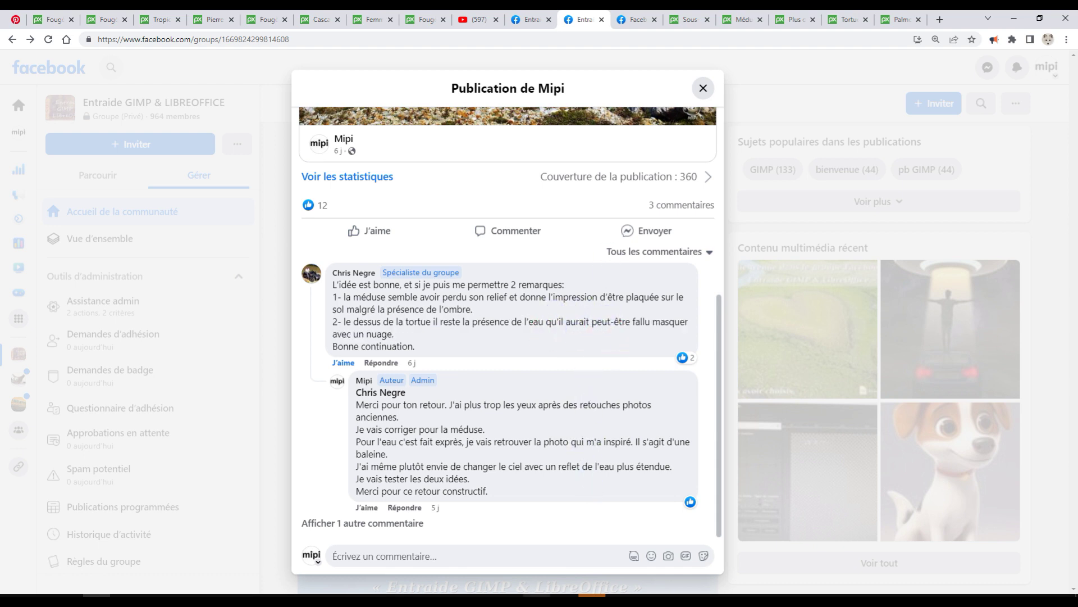
- Switch back to GIMP and create a layer group named version 1
click(317, 597)
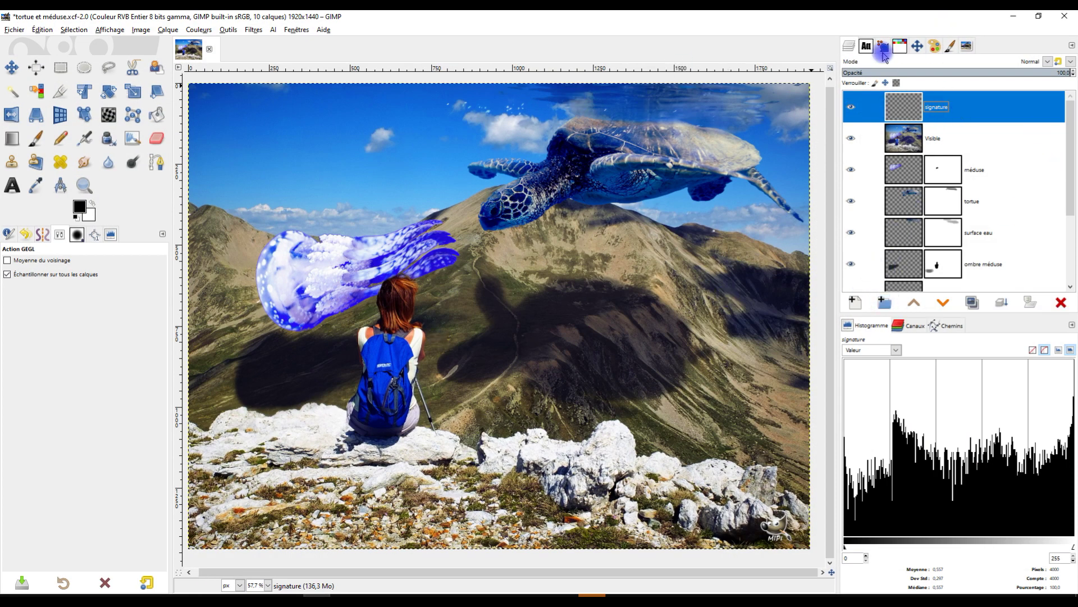
click(883, 303)
double_click(952, 112)
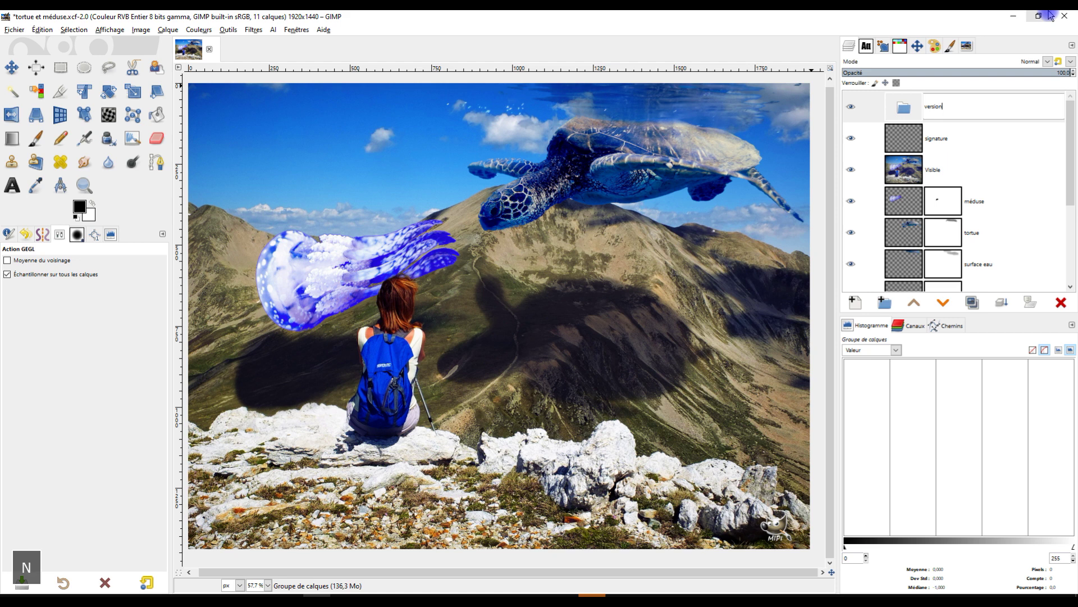
text(version 1)
key(Return)
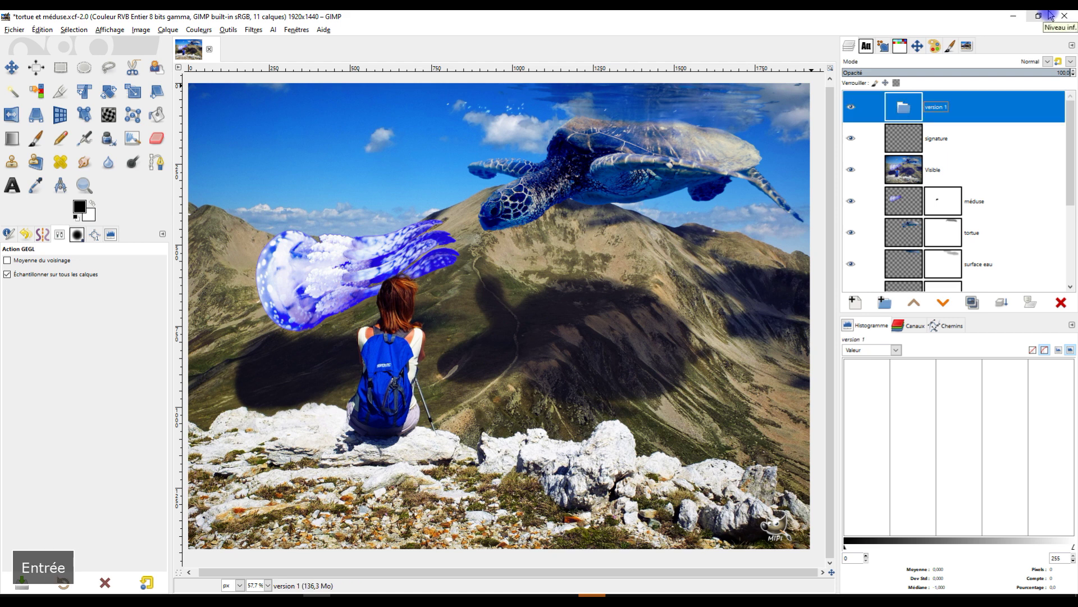
- Move the signature, Visible, méduse, tortue and surface eau layers into the version 1 group
drag(938, 138, 927, 98)
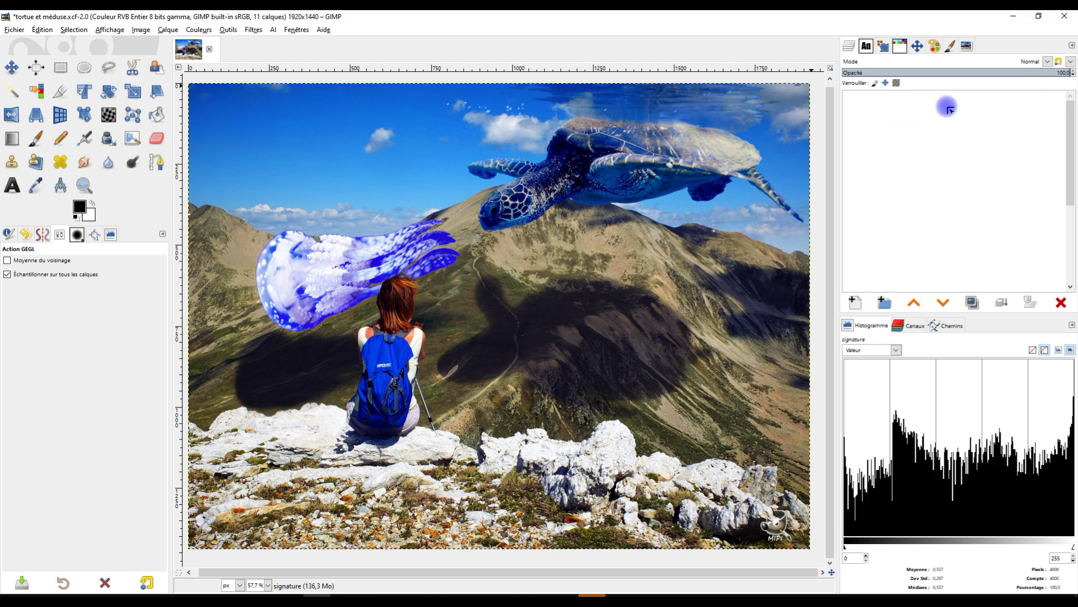
mouse_move(900, 182)
mouse_down()
mouse_move(909, 162)
mouse_move(900, 157)
mouse_up()
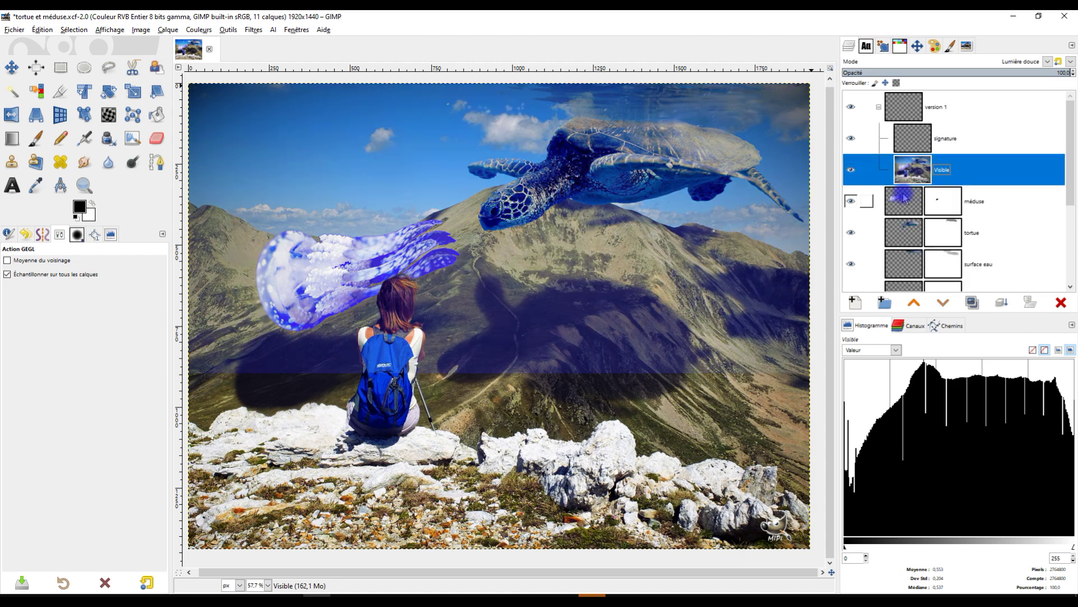
drag(897, 202, 924, 171)
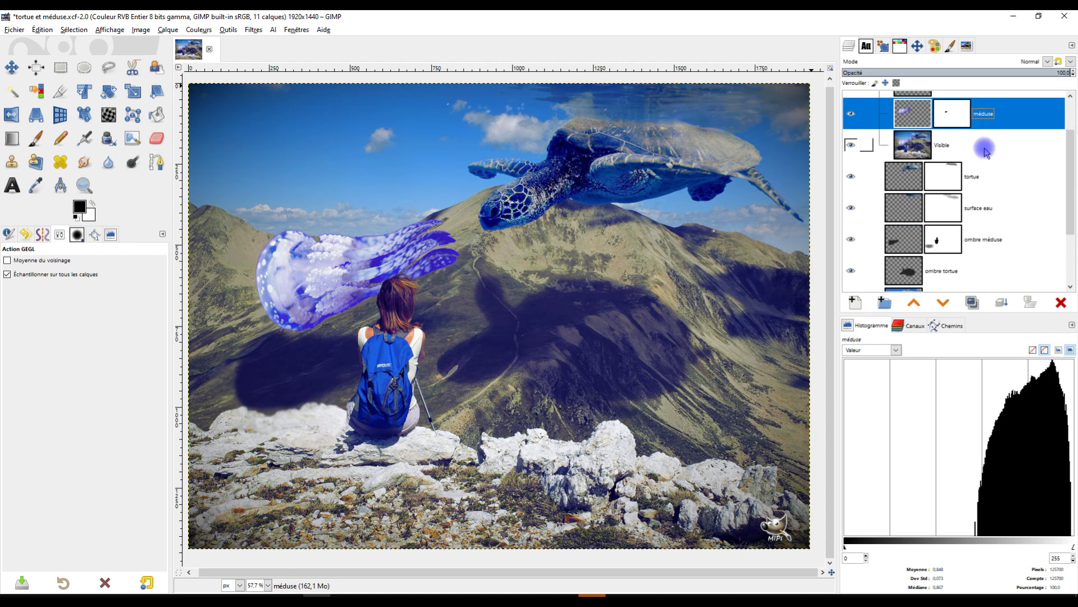
drag(921, 201, 1016, 116)
scroll(976, 227, down, 2)
scroll(921, 171, up, 1)
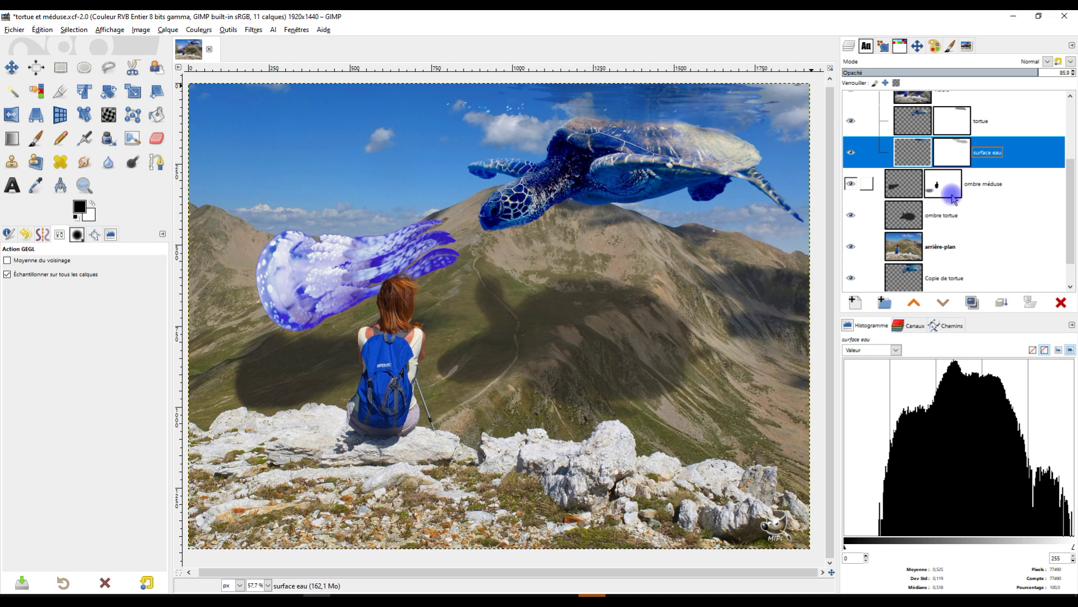
- Move the ombre méduse, ombre tortue, arrière-plan and Copie de tortue layers into the version 1 group and collapse it
drag(898, 187, 972, 159)
mouse_move(905, 180)
mouse_down()
mouse_move(954, 175)
mouse_move(922, 185)
mouse_up()
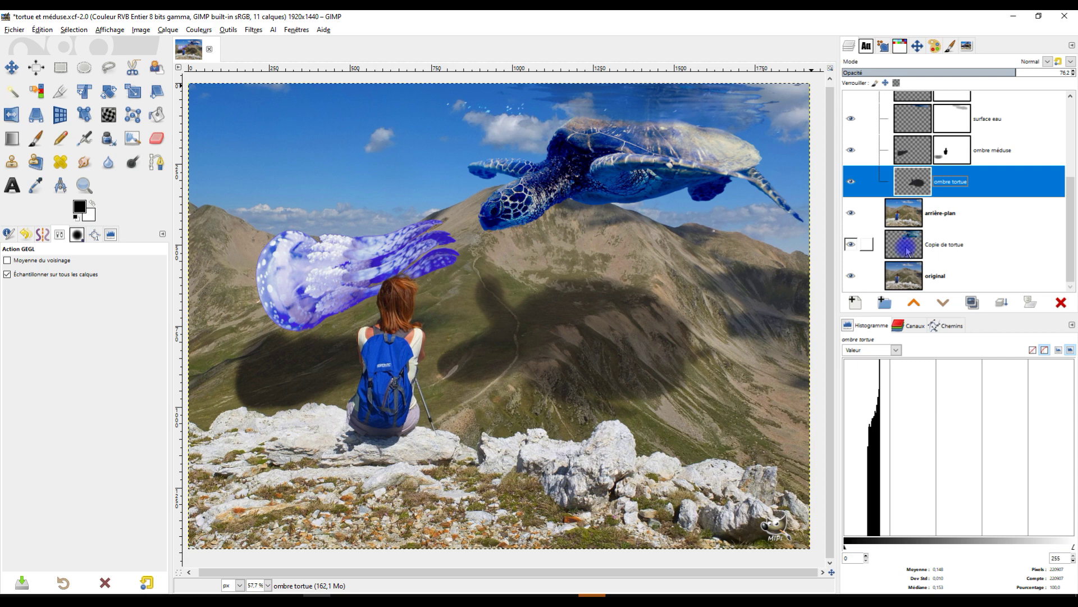
drag(903, 216, 924, 193)
mouse_move(905, 243)
mouse_down()
mouse_move(949, 224)
mouse_move(969, 190)
mouse_move(962, 197)
mouse_up()
click(880, 107)
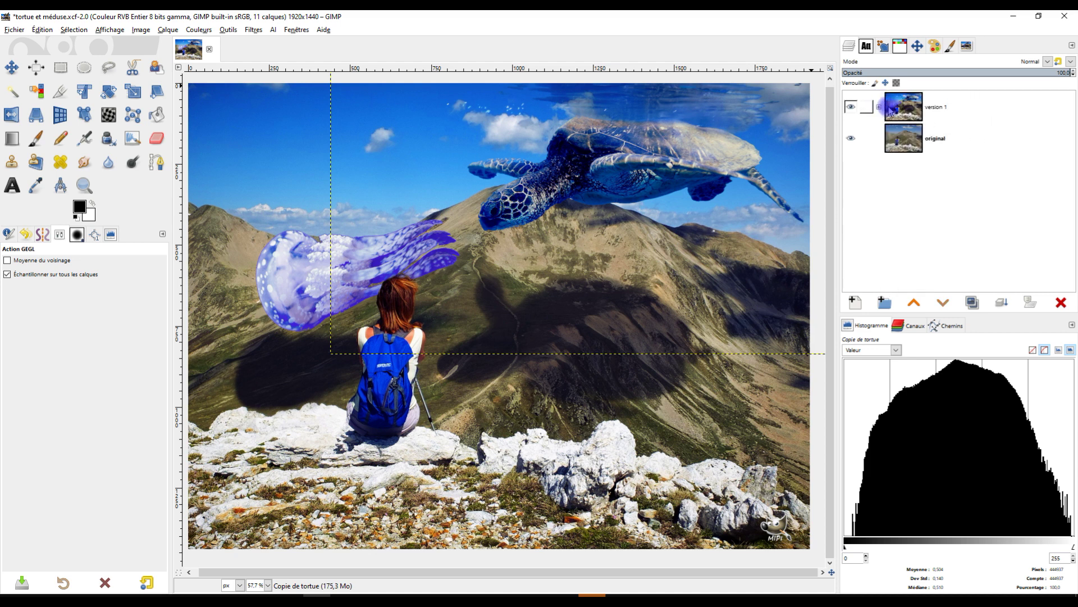
- Duplicate the version 1 layer group and rename the copy version 2
click(917, 114)
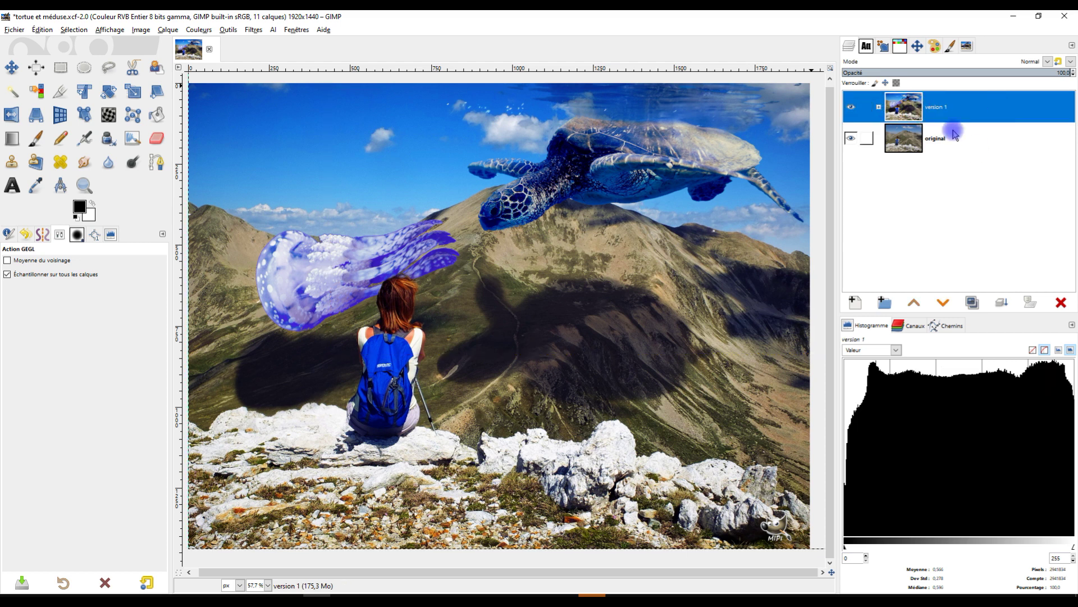
click(973, 304)
double_click(946, 106)
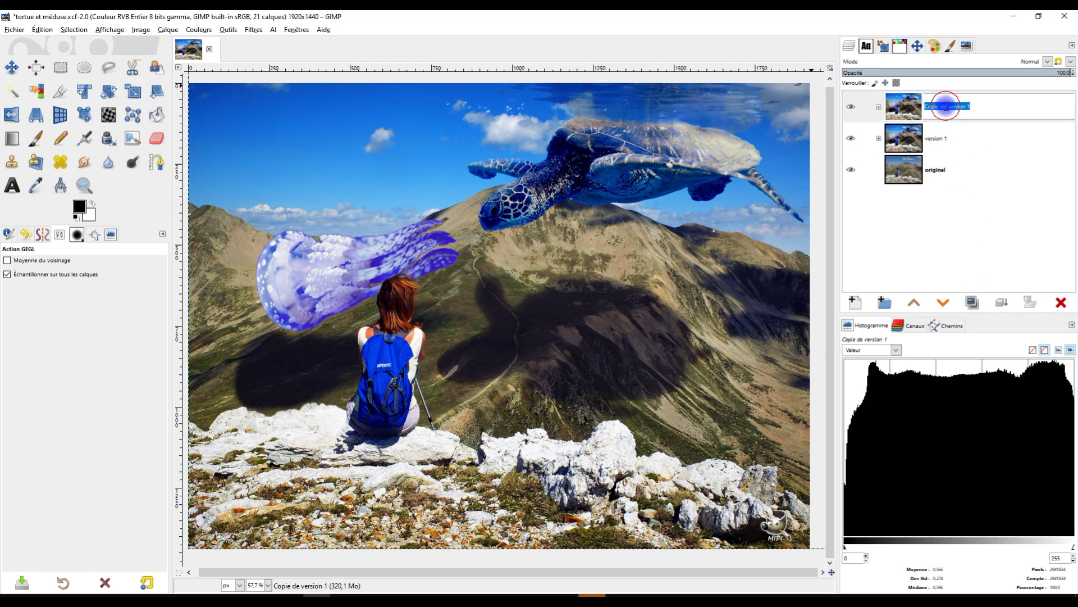
text(vers)
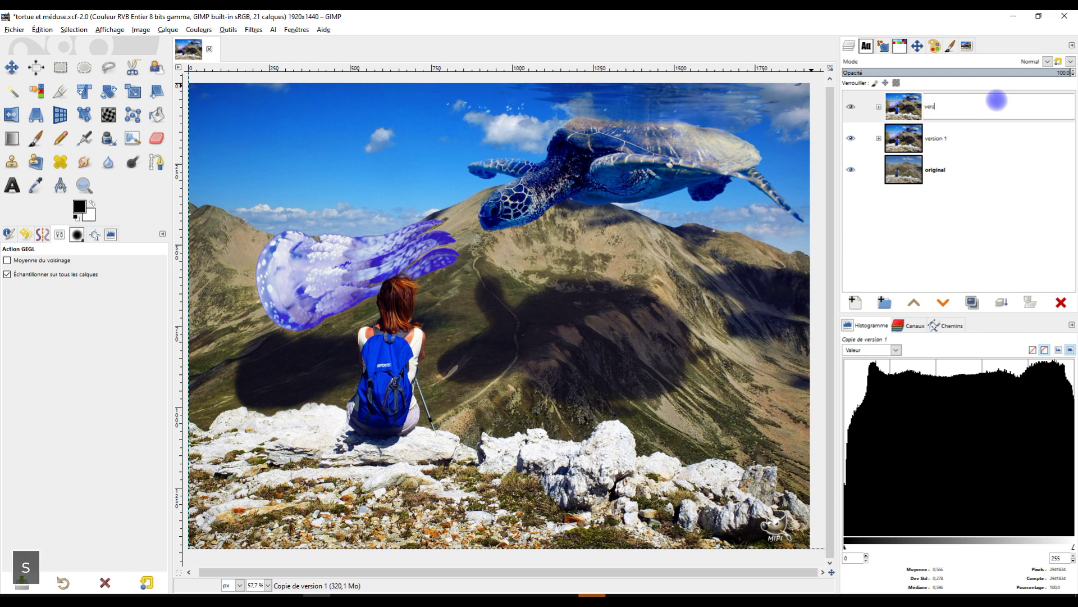
text(ion 2)
key(Return)
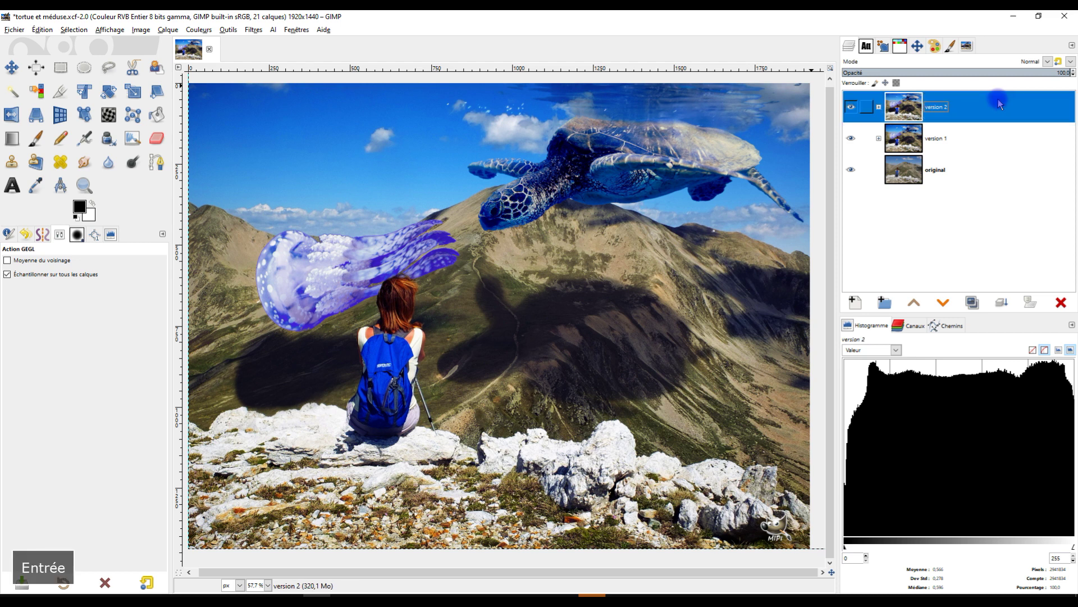
- Hide the version 1 group and delete the signature #1 layer from the version 2 group
click(851, 138)
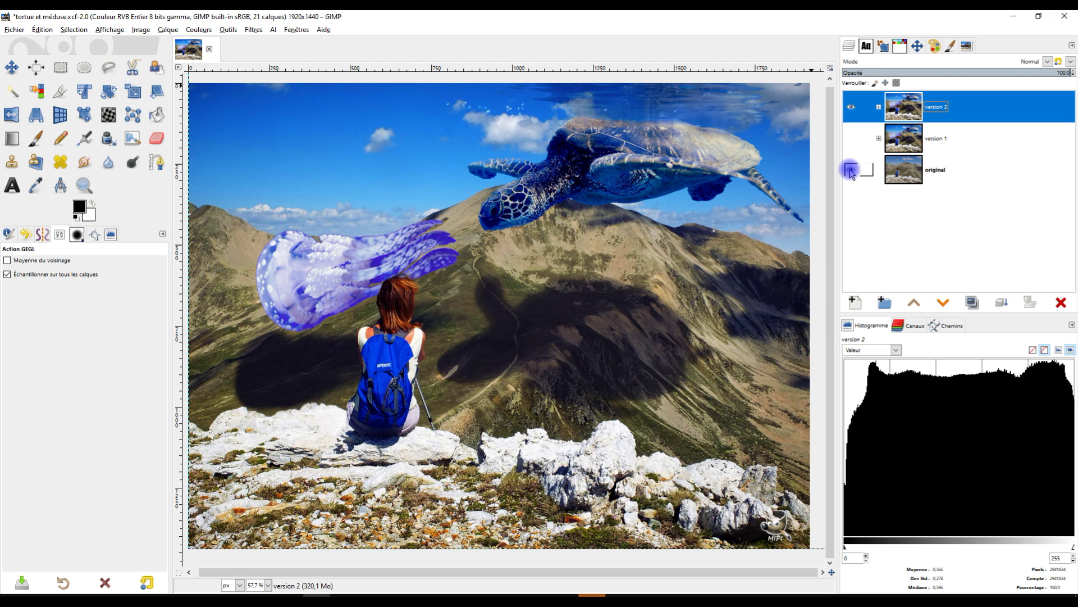
click(880, 107)
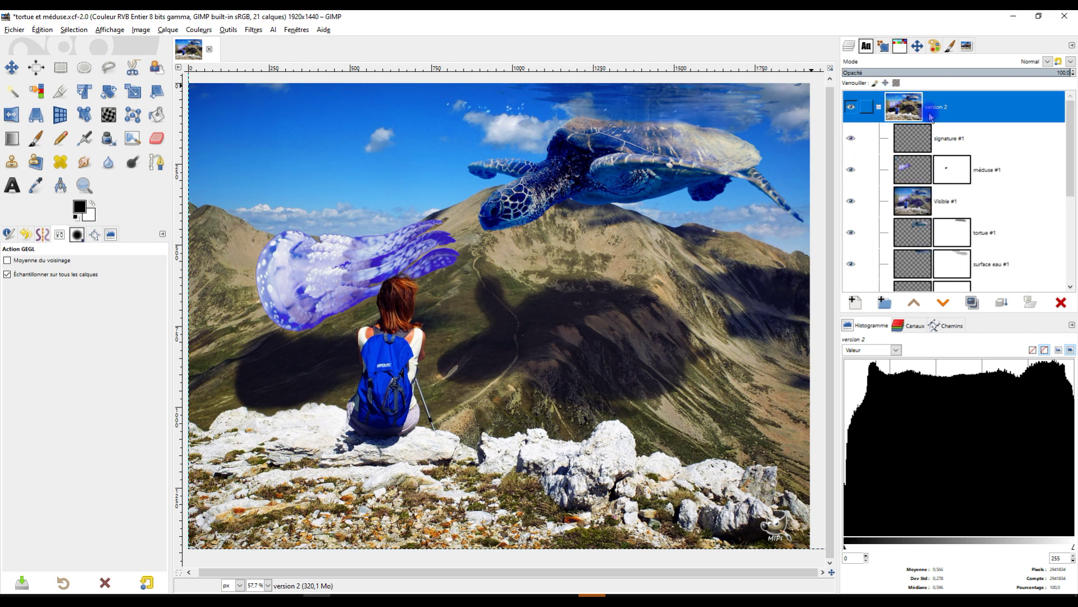
click(907, 140)
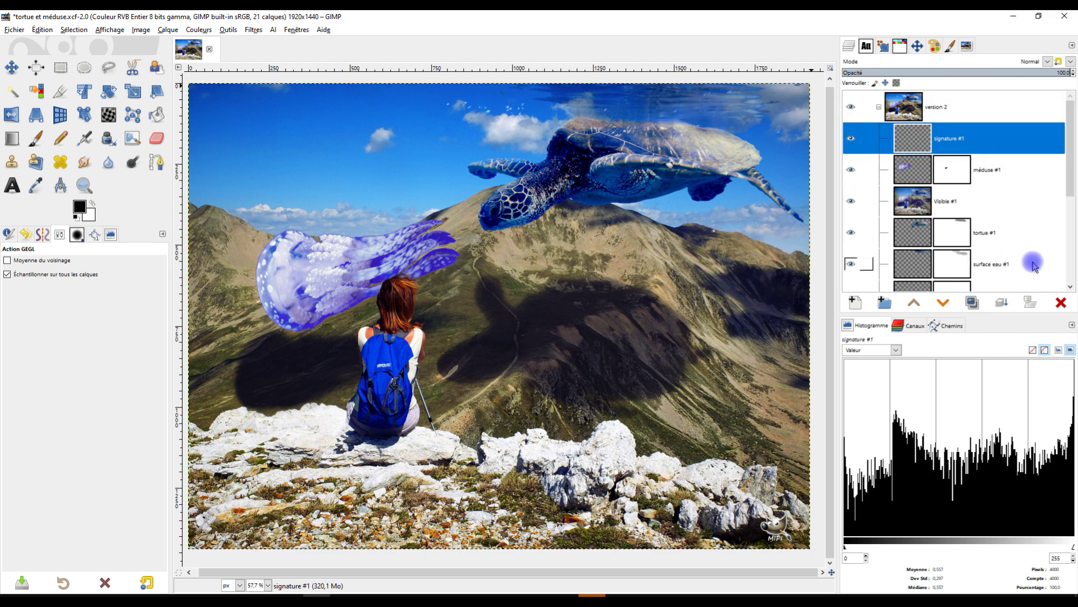
click(1061, 303)
- Delete the surface eau #1 layer from the version 2 group
scroll(855, 137, down, 5)
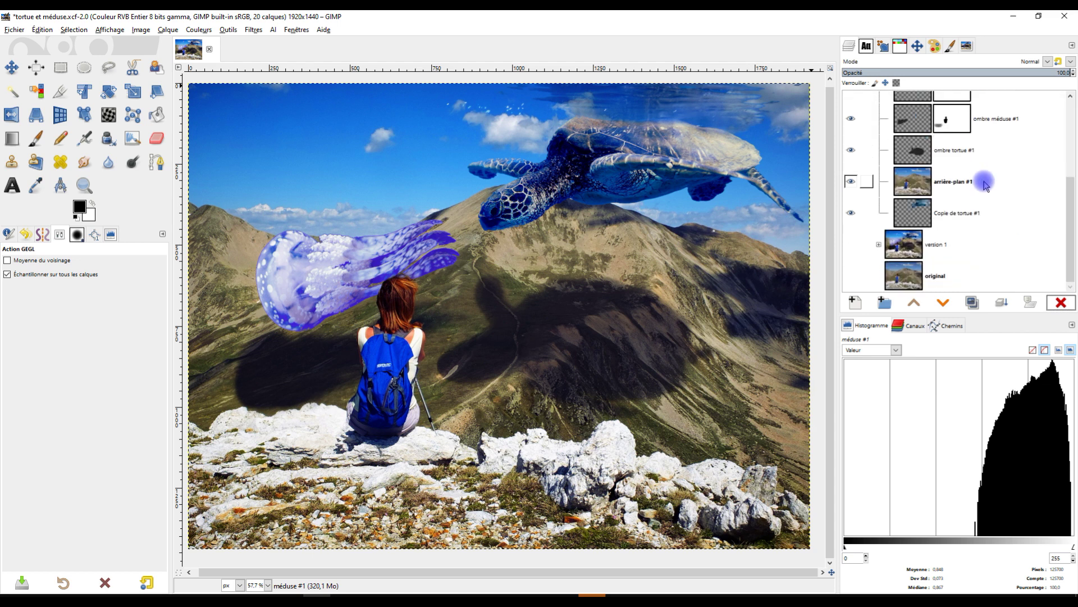
scroll(994, 233, up, 2)
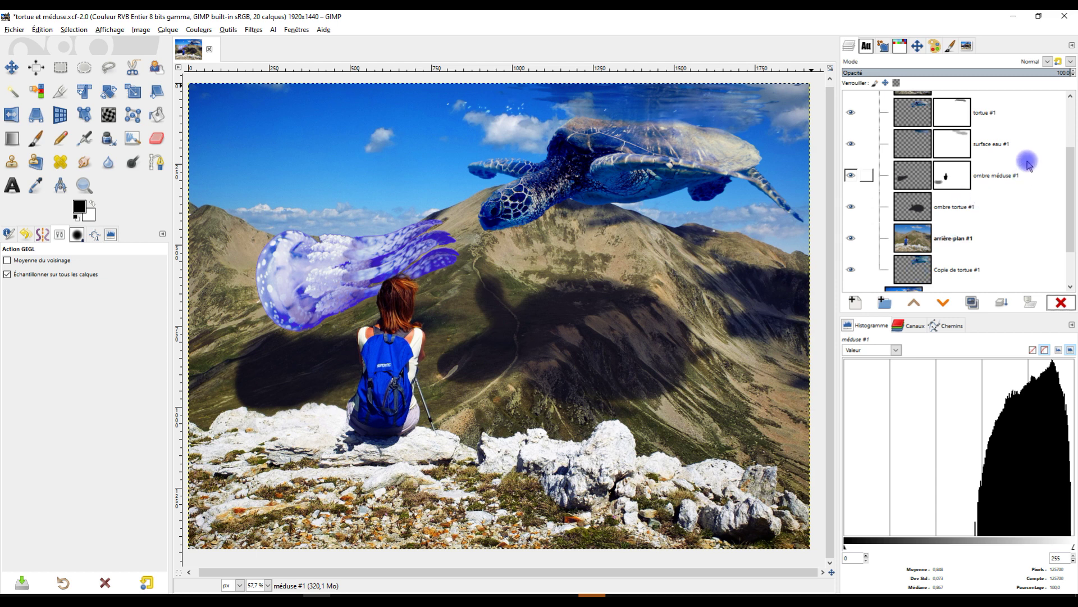
click(1021, 178)
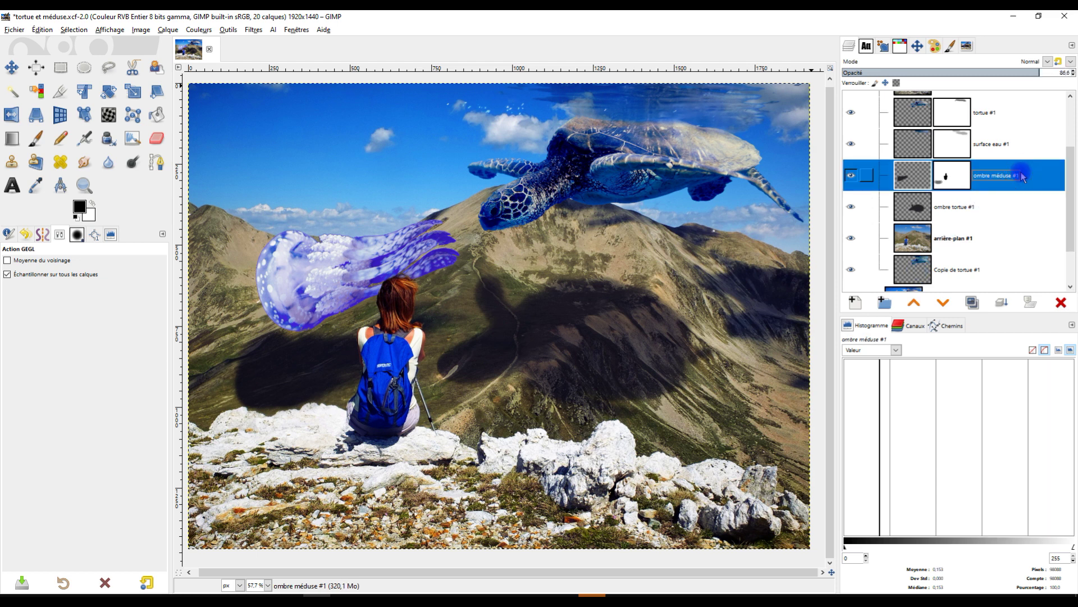
scroll(1018, 169, up, 1)
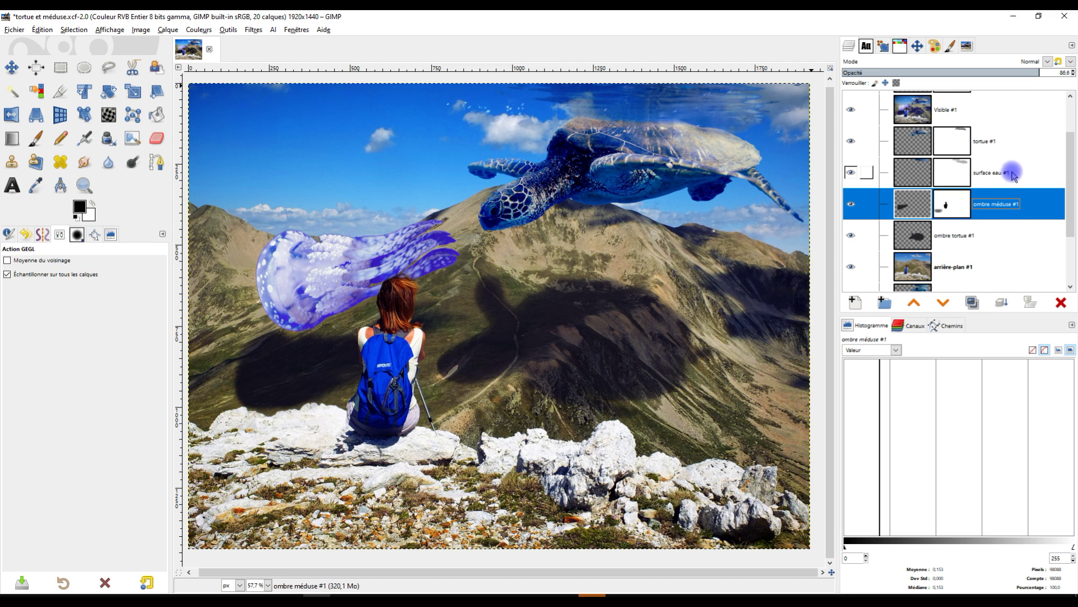
scroll(1018, 174, up, 1)
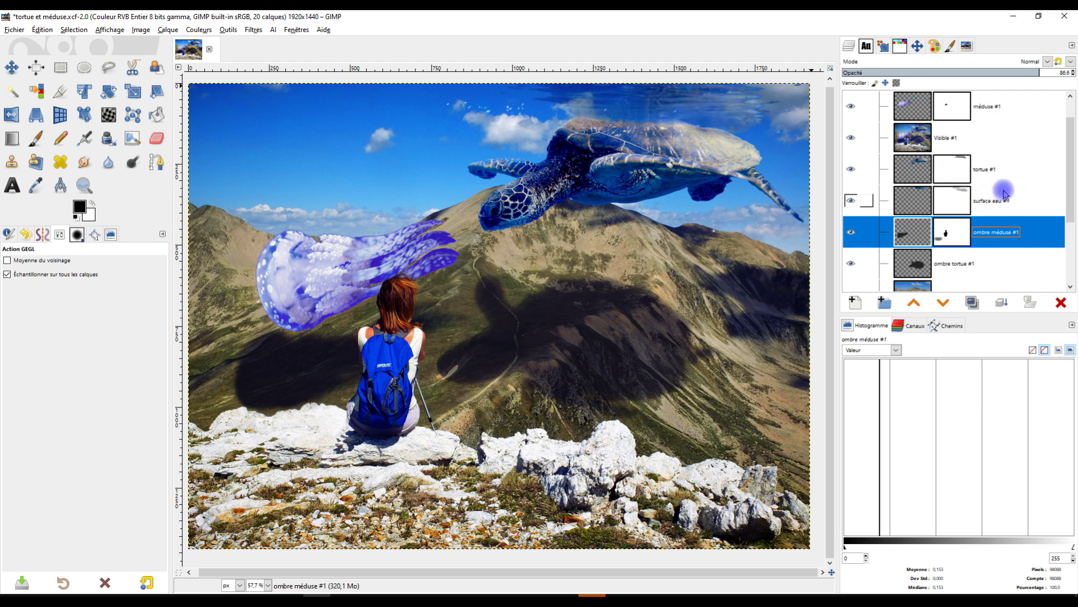
click(1003, 194)
click(1055, 308)
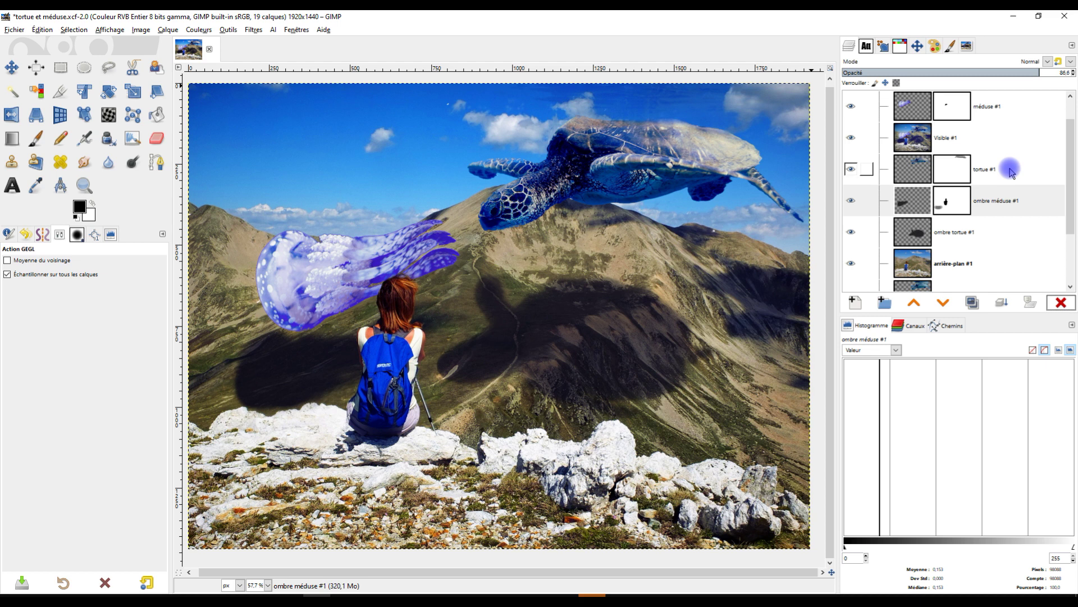
- Delete the Visible #1 and méduse #1 layers from the version 2 group
click(1011, 171)
scroll(1016, 175, up, 1)
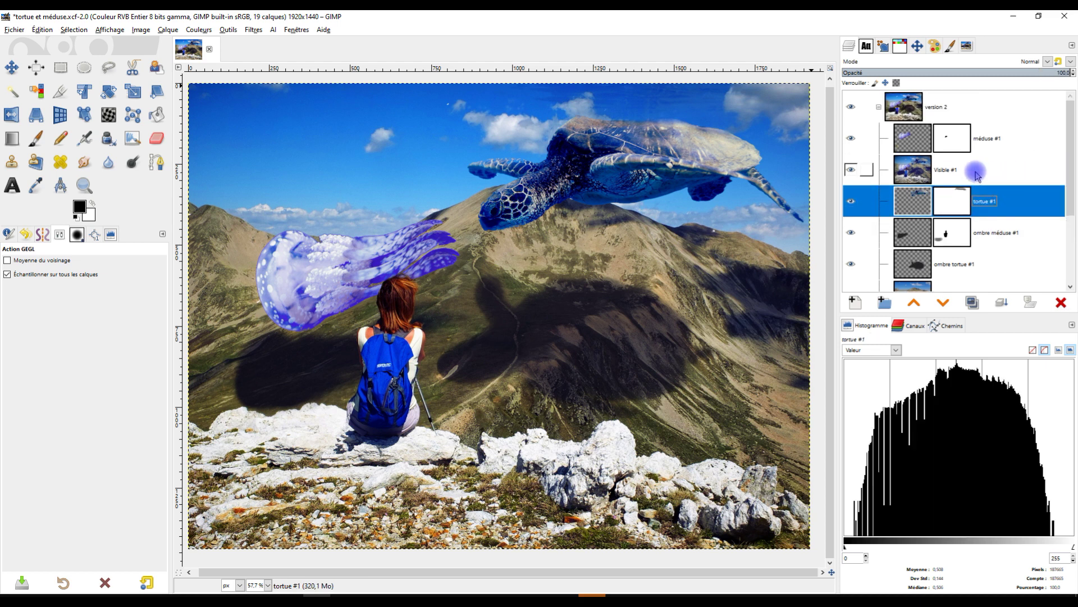
click(999, 177)
click(1061, 302)
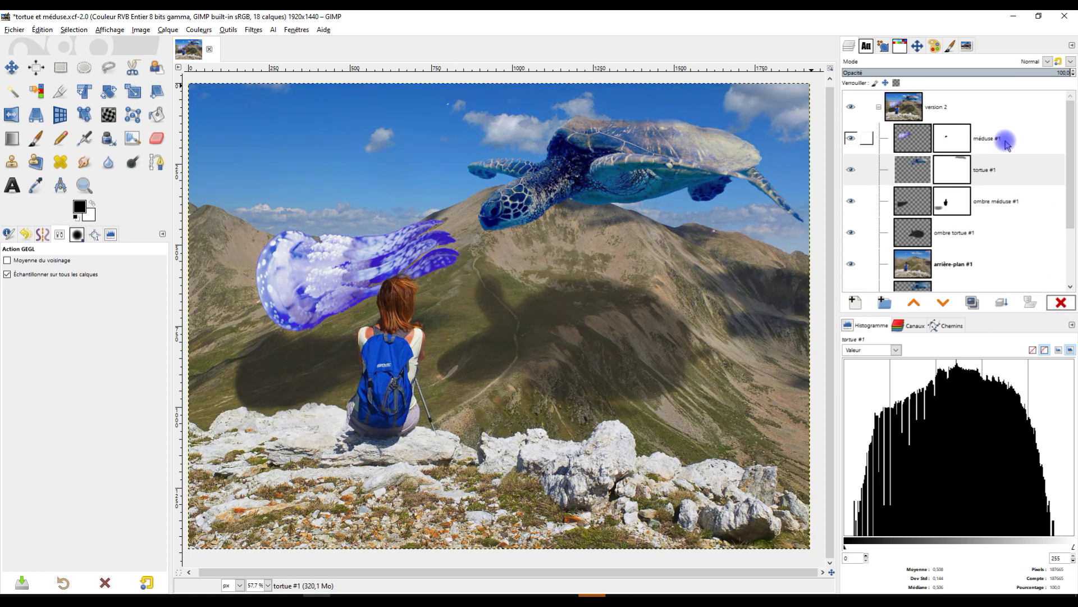
click(1001, 141)
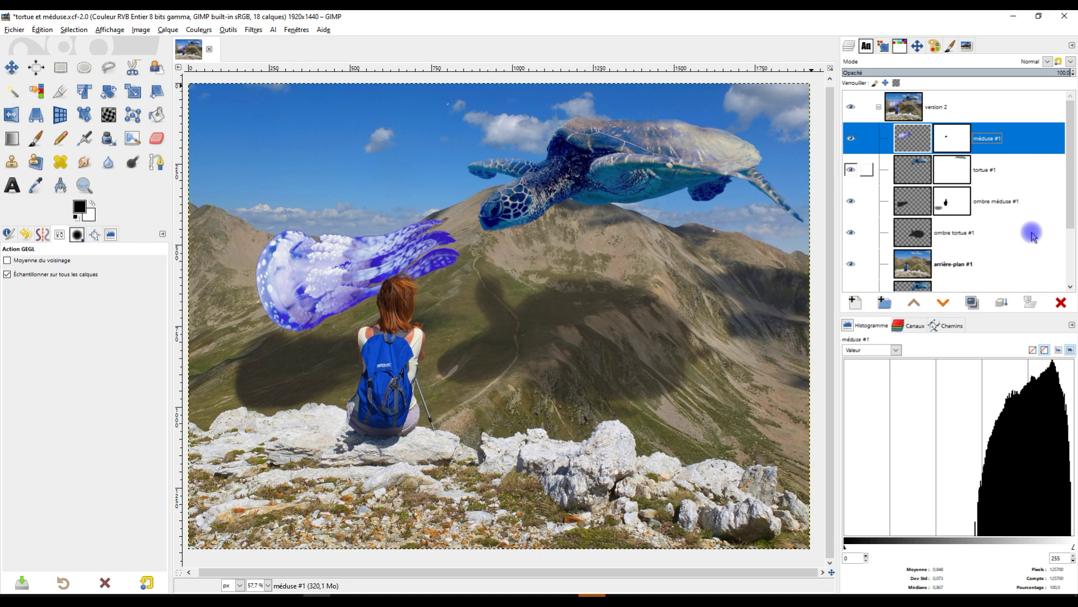
click(1061, 302)
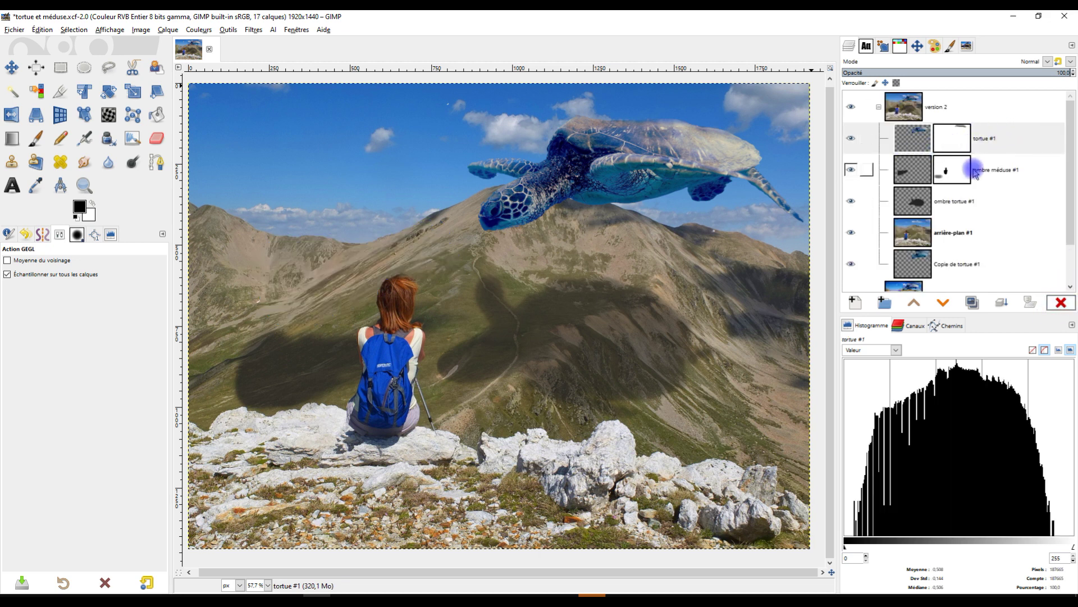
- Move Copie de tortue #1 to the top of the version 2 group and delete the masked tortue #1 layer
click(906, 261)
drag(964, 218, 958, 123)
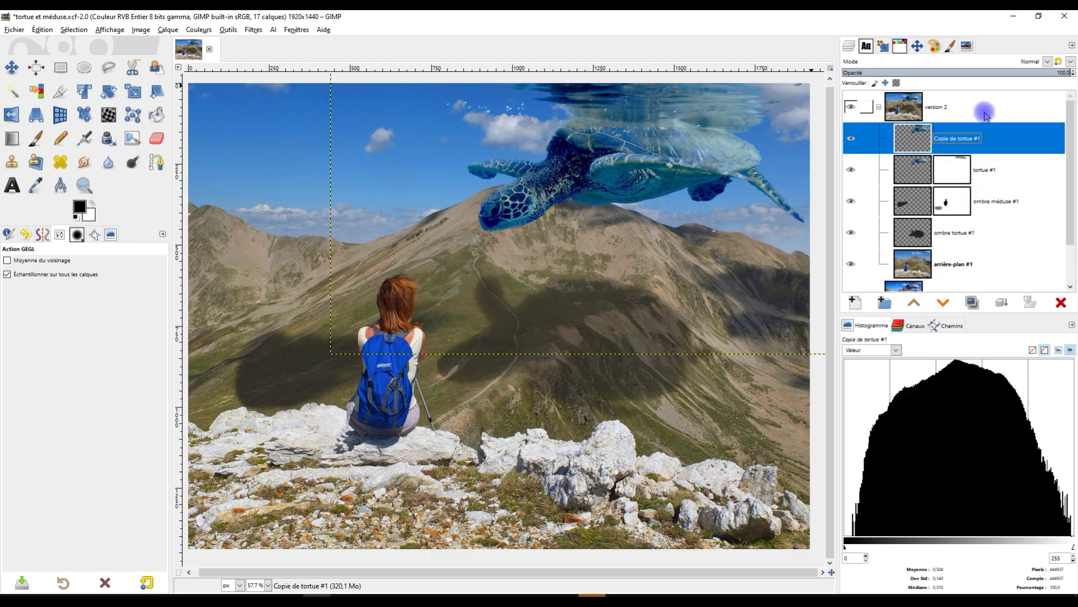
click(914, 171)
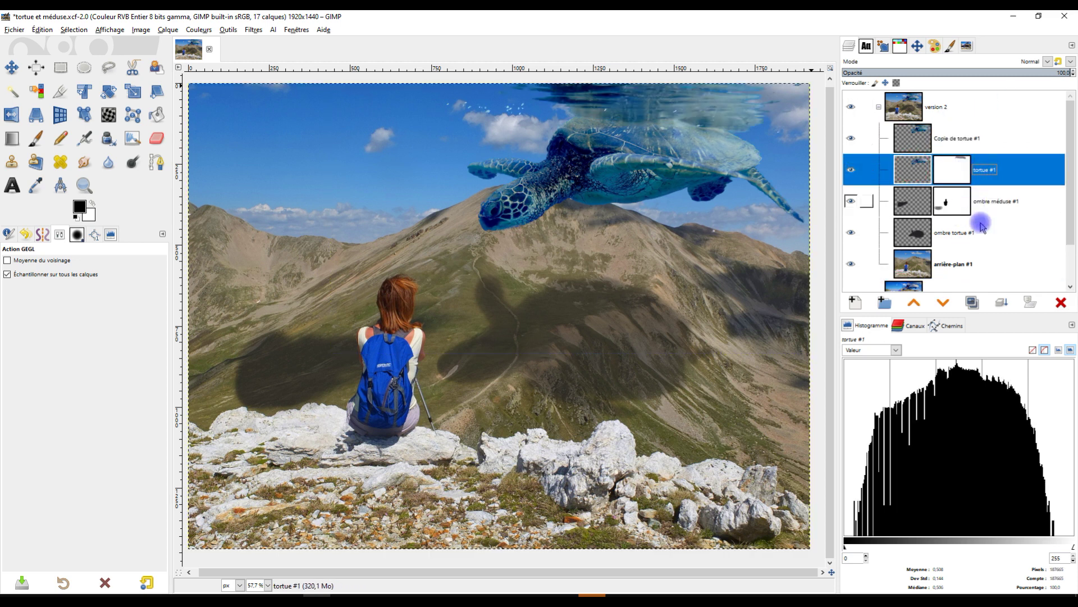
click(1062, 306)
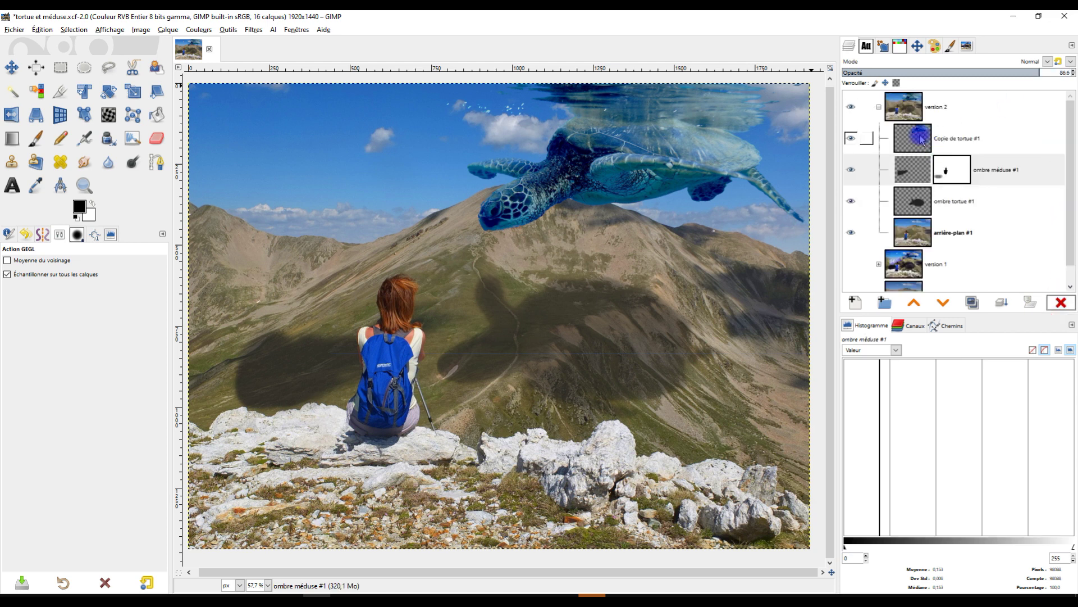
- Rename the Copie de tortue #1 layer as tortue #2
click(960, 139)
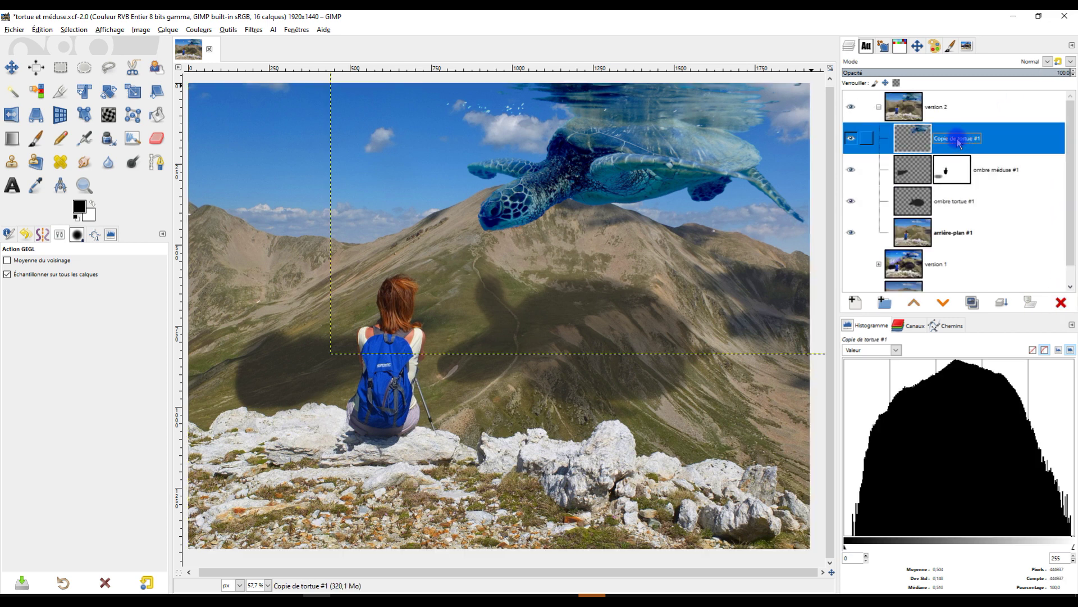
double_click(957, 138)
text(to)
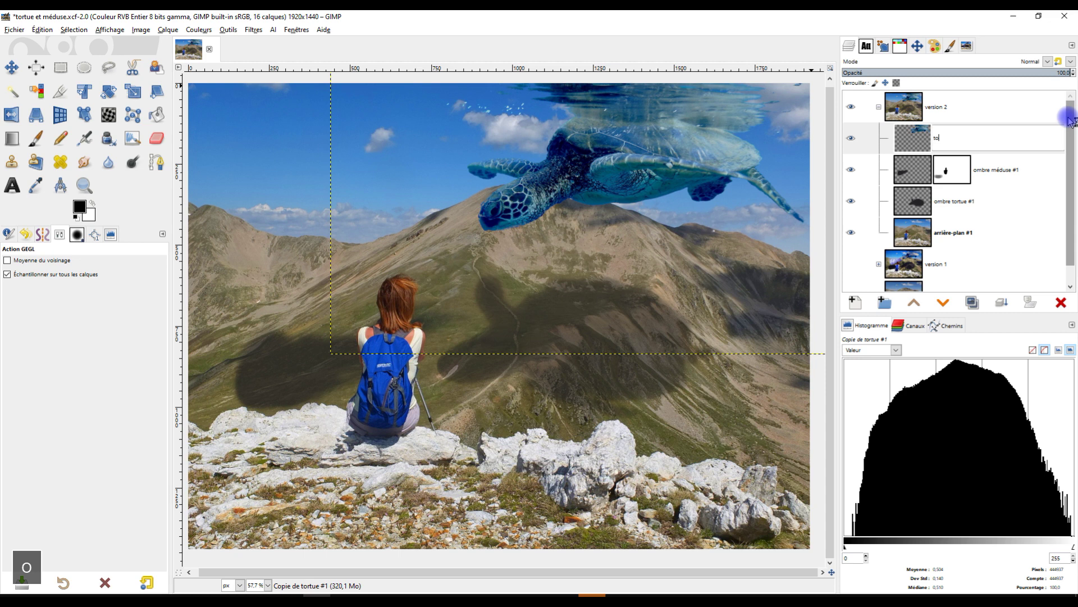
text(rtu #)
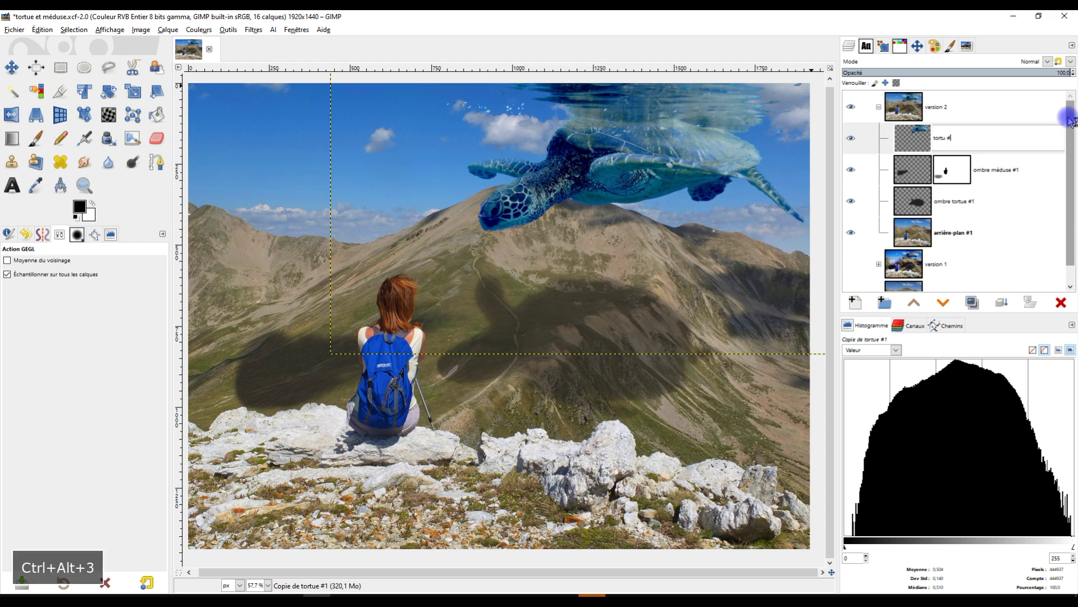
text(2)
key(Return)
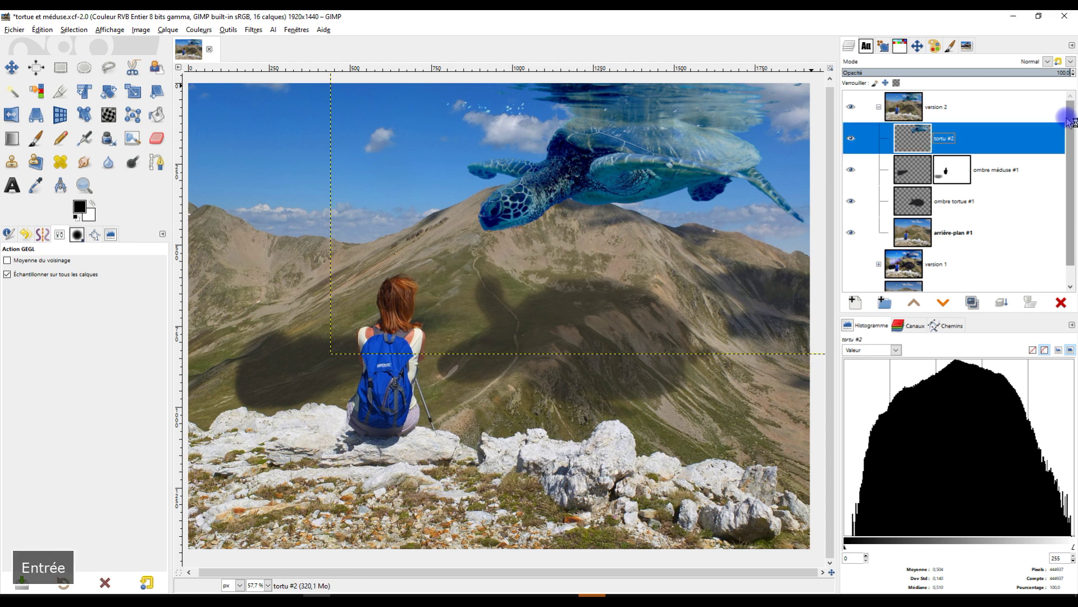
double_click(973, 153)
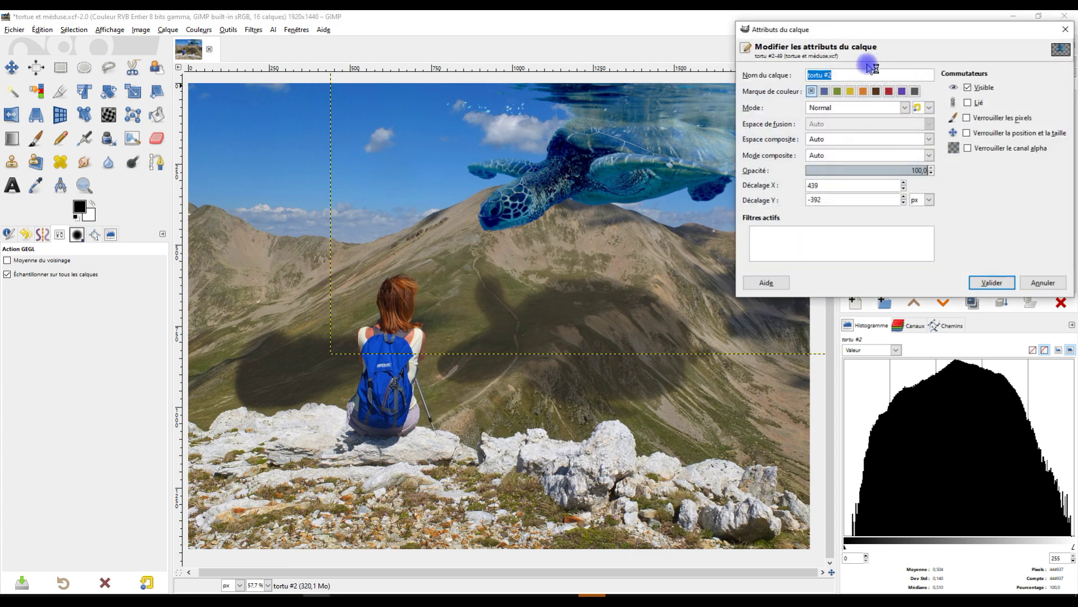
text(e)
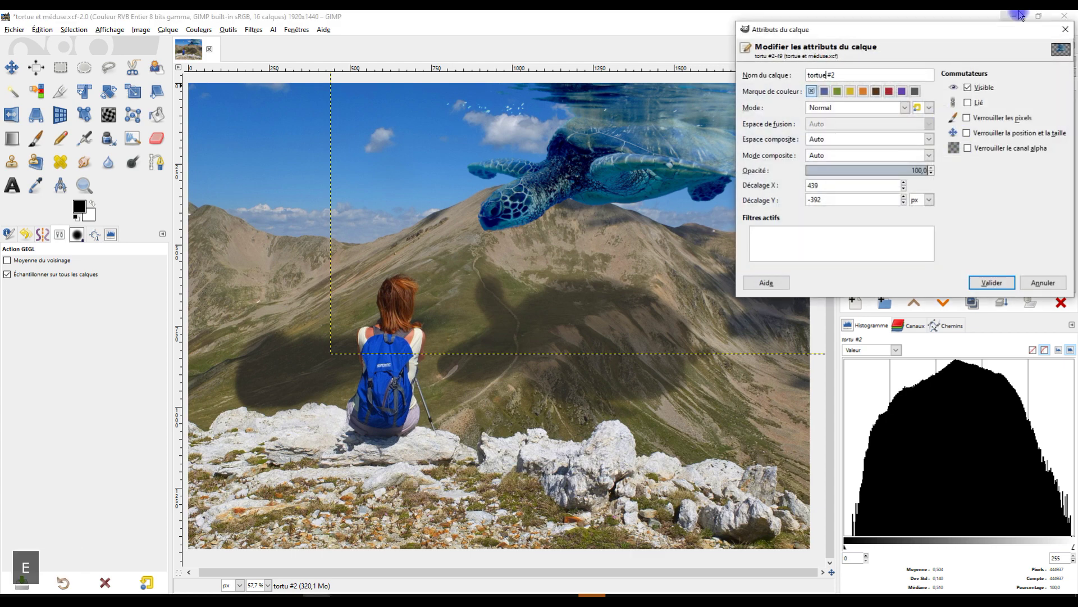
key(Return)
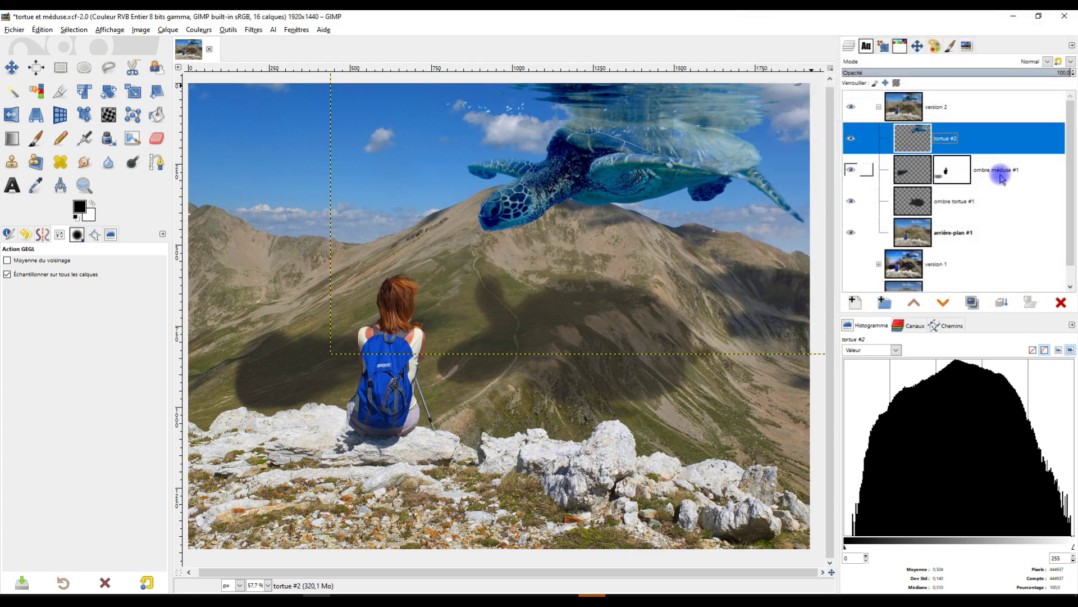
- Review the remaining layers of the version 2 group, viewing arrière-plan #1 on its own before showing the others again
click(1004, 177)
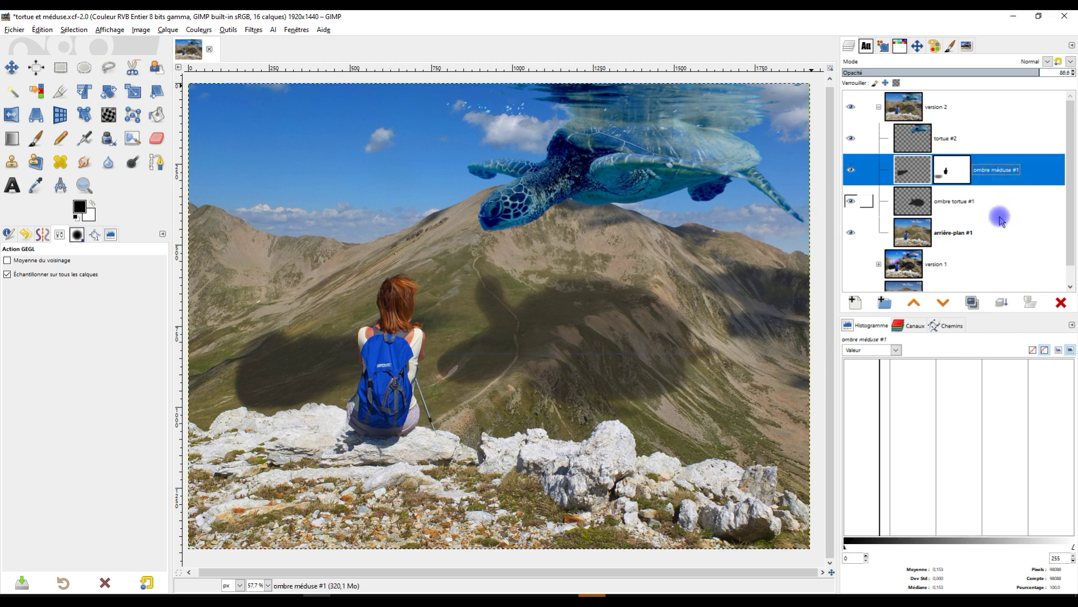
click(988, 203)
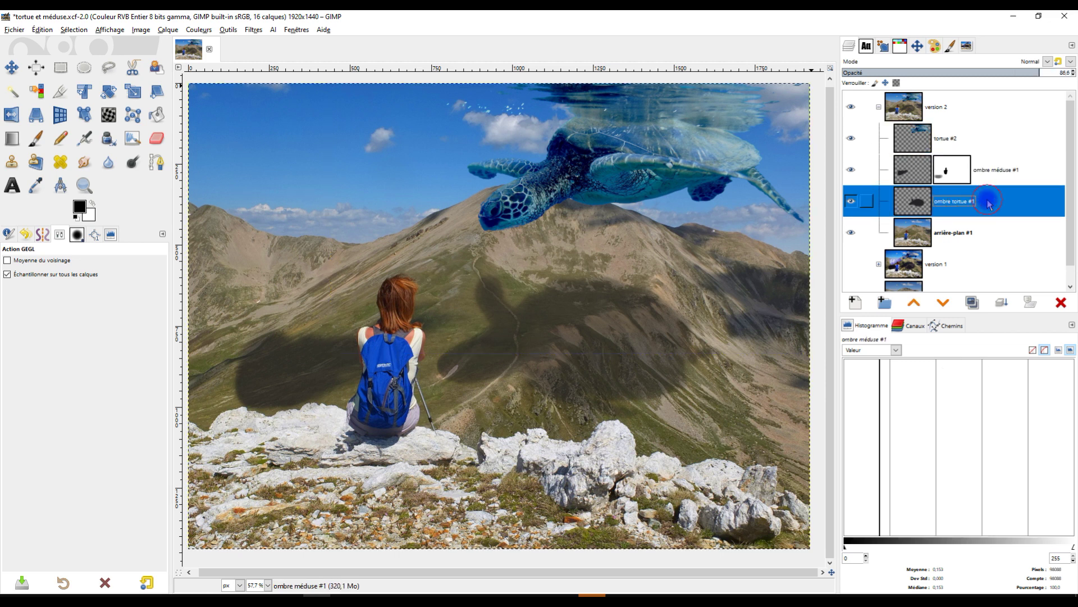
click(984, 235)
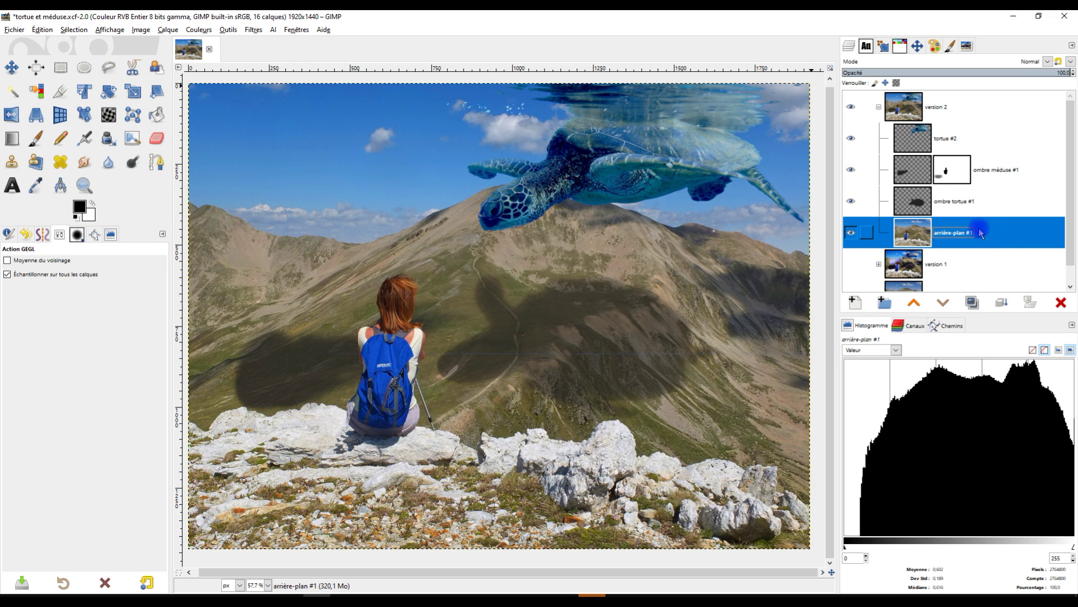
key(Up)
key(Up)
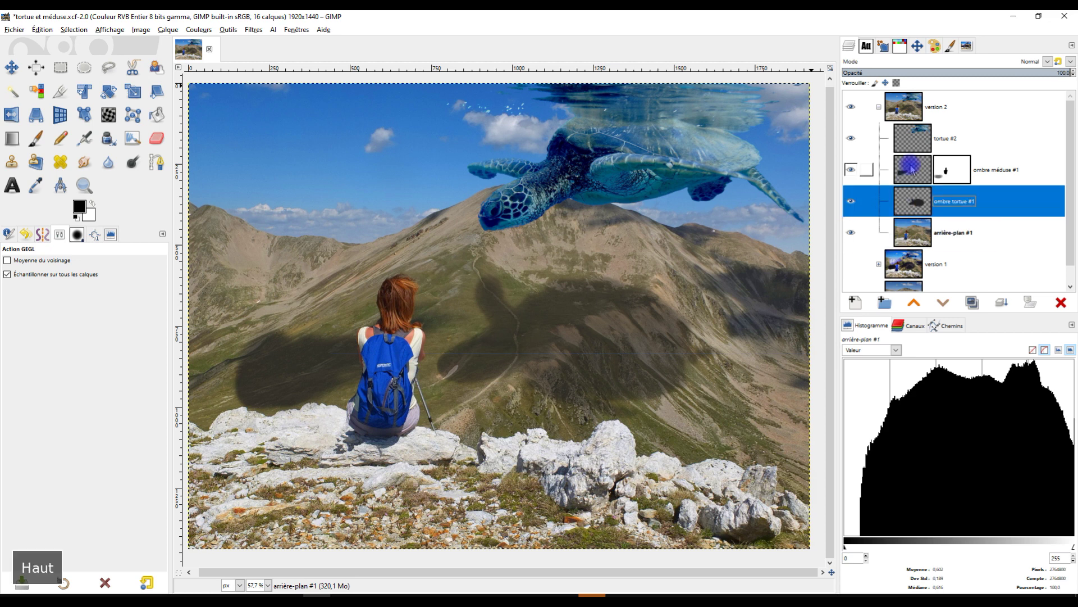
key(Up)
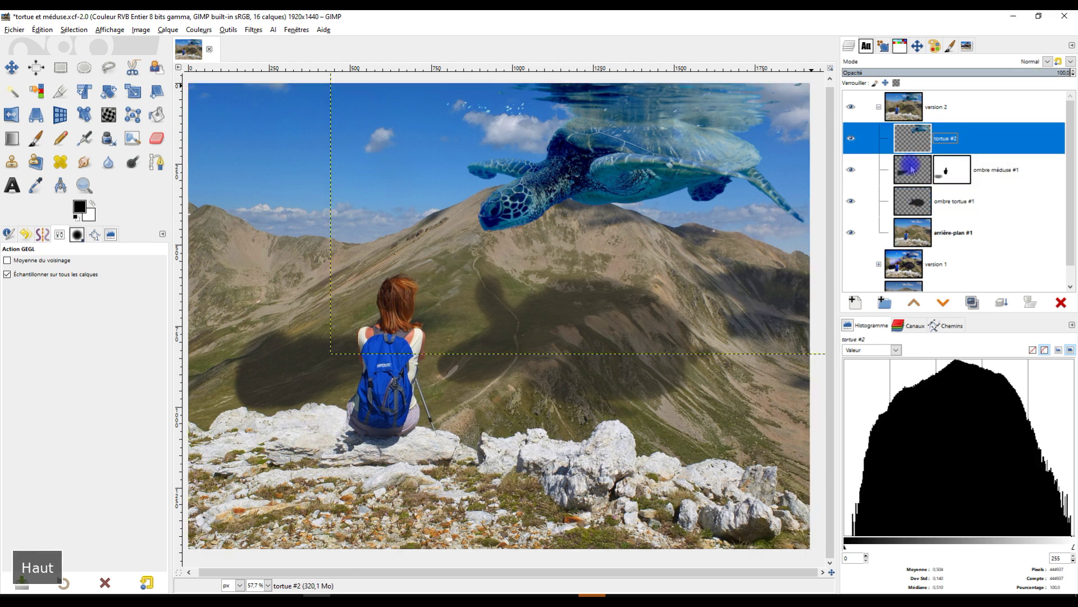
key(Up)
key(Down)
key(Down)
key(Down)
key(Down)
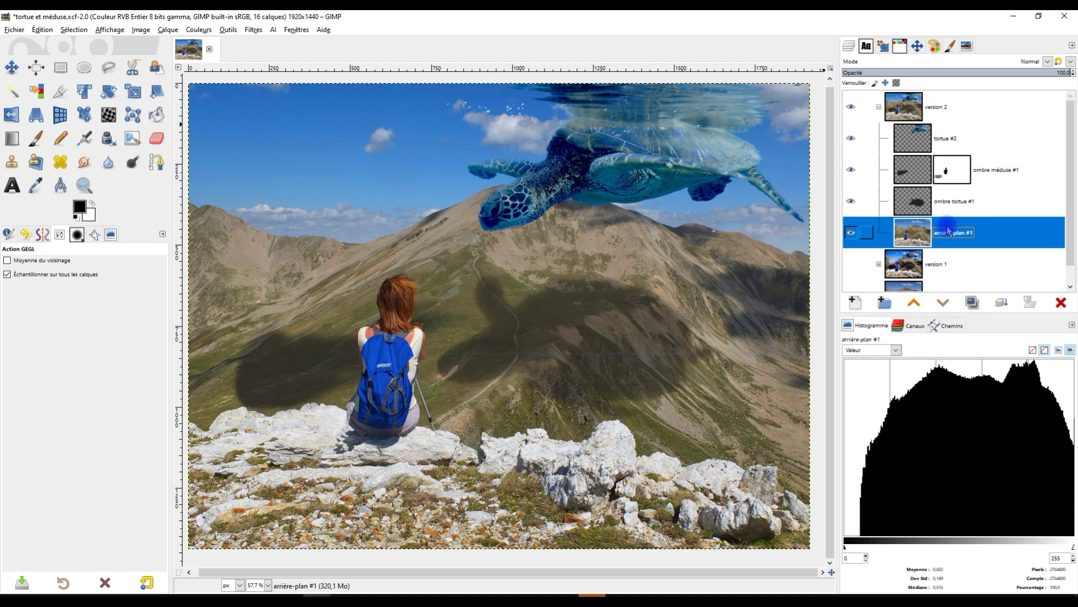
shift+click(850, 232)
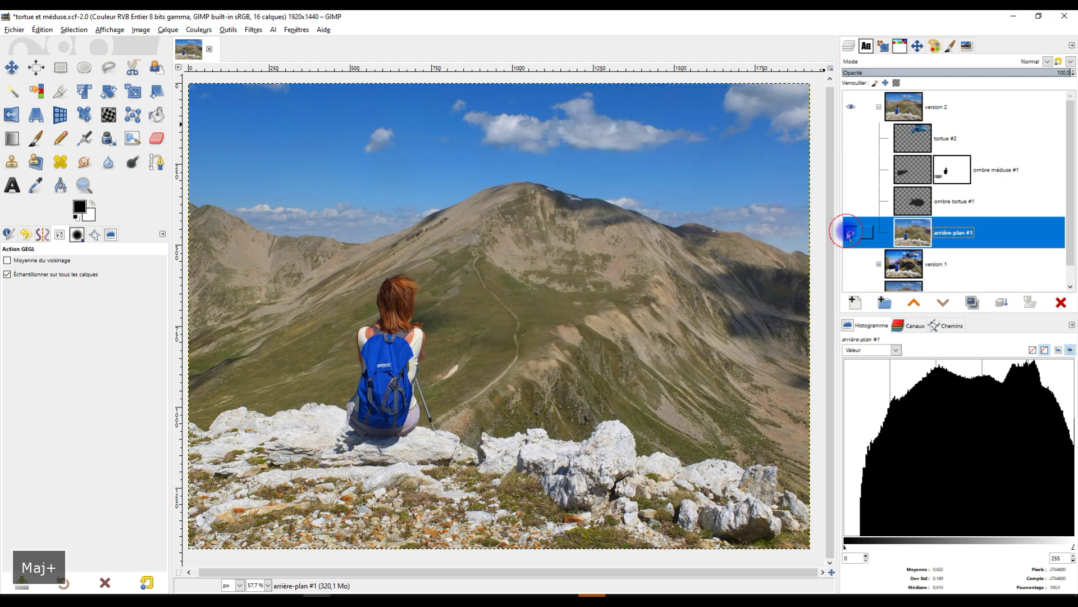
shift+click(849, 232)
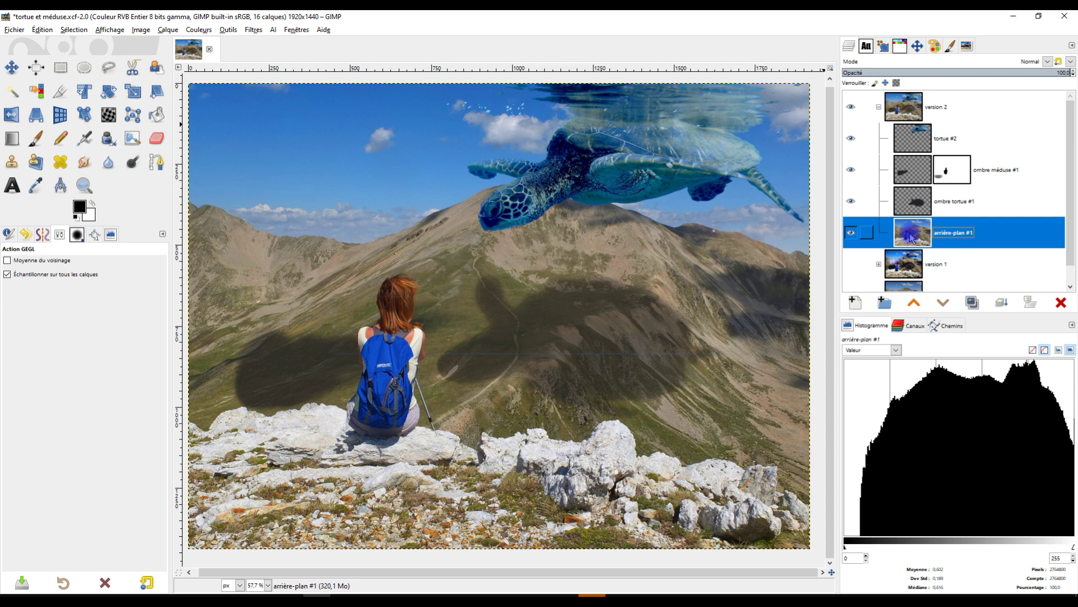
- Show only arrière-plan #1 and clone neighbouring slope texture over the white patch beside the hiker, using 100% opacity and brush size 96
scroll(452, 381, up, 6)
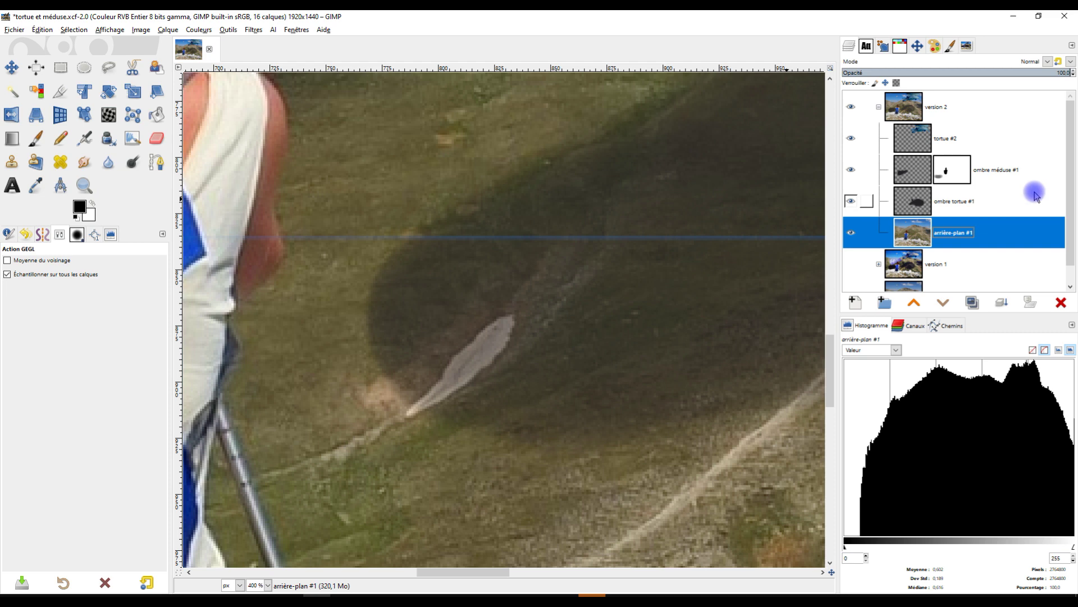
shift+click(852, 232)
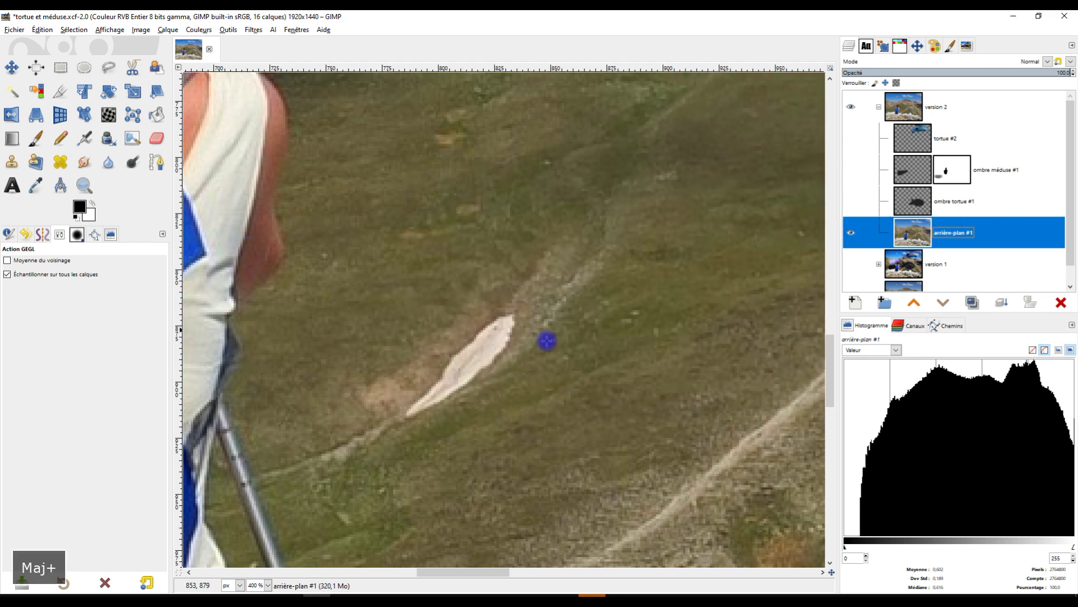
scroll(421, 392, up, 1)
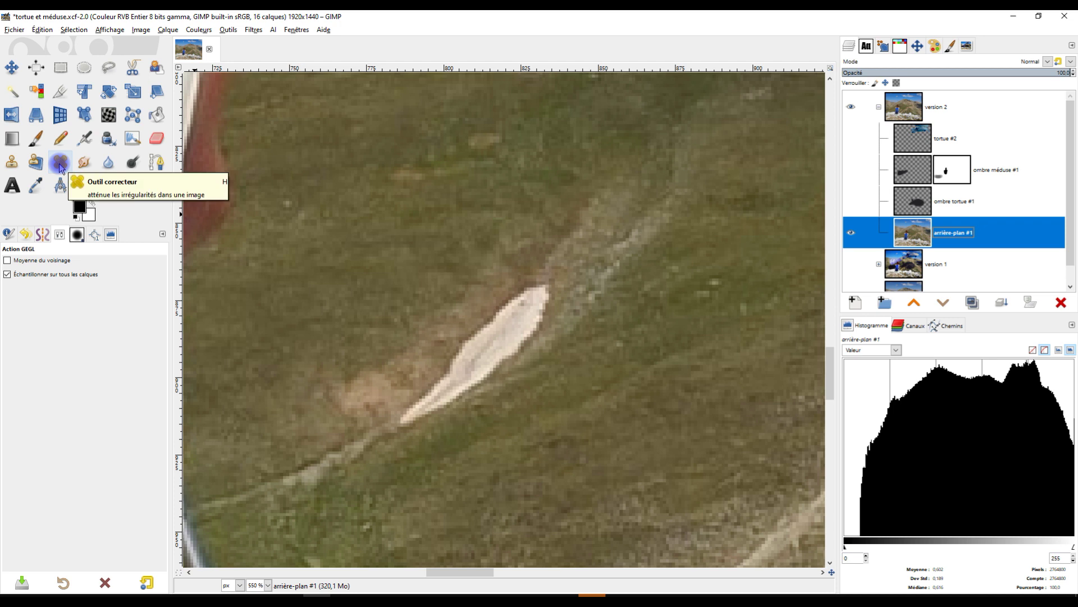
click(11, 162)
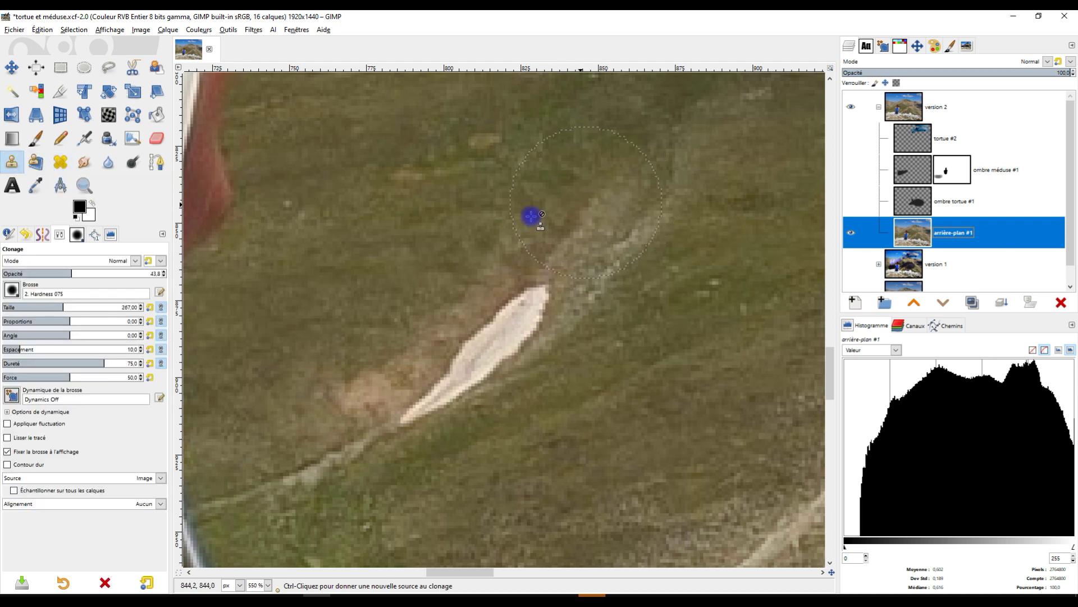
drag(77, 273, 190, 267)
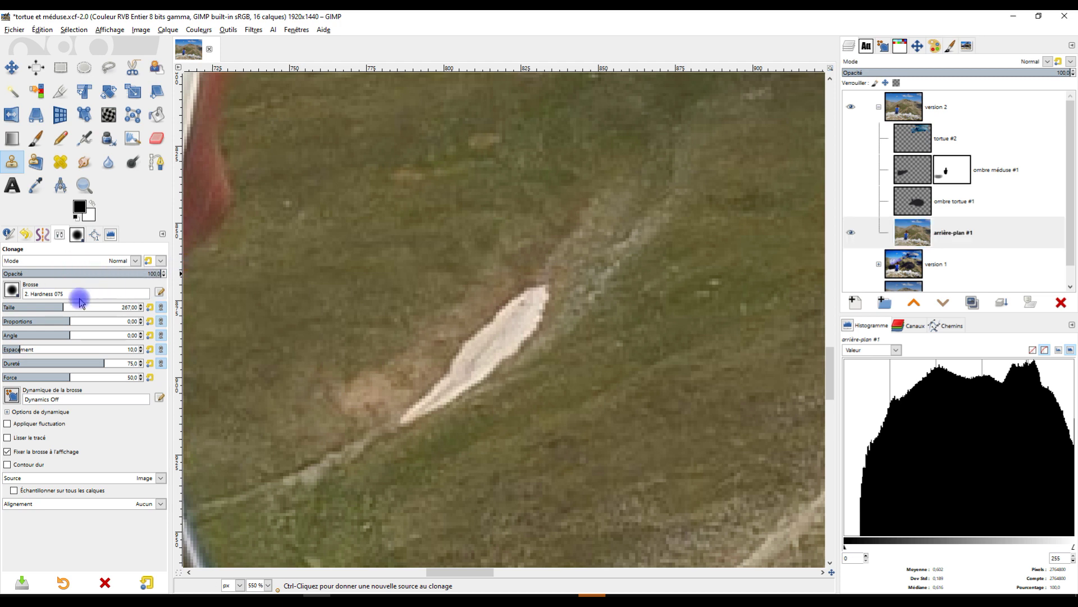
ctrl+click(573, 236)
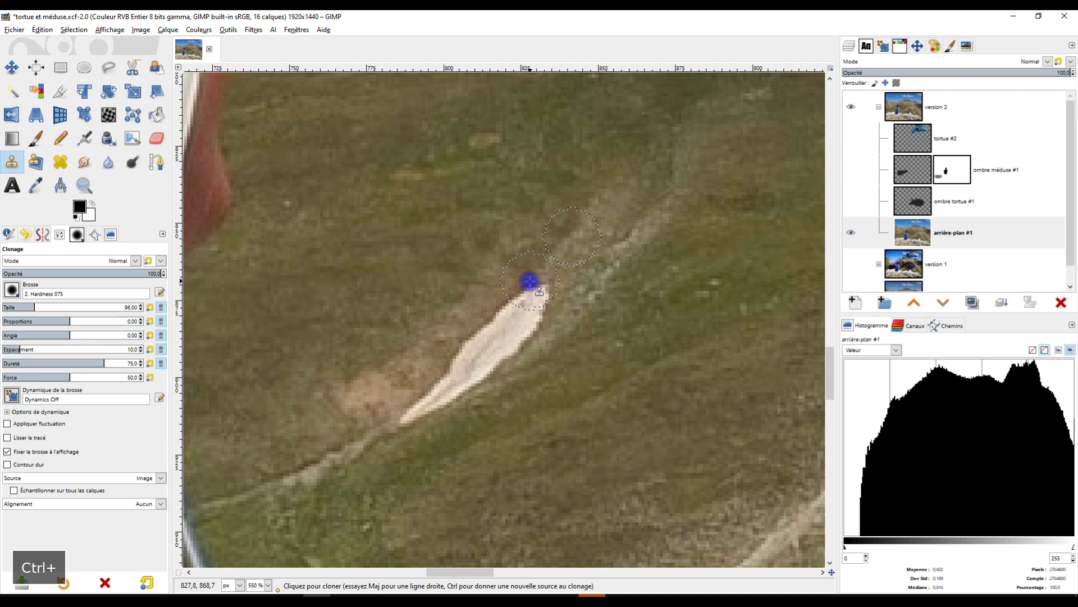
mouse_move(529, 283)
mouse_down()
mouse_move(515, 299)
mouse_move(539, 306)
mouse_move(522, 313)
mouse_move(516, 335)
mouse_move(484, 330)
mouse_move(493, 354)
mouse_move(449, 365)
mouse_move(443, 392)
mouse_move(416, 413)
mouse_move(452, 450)
mouse_up()
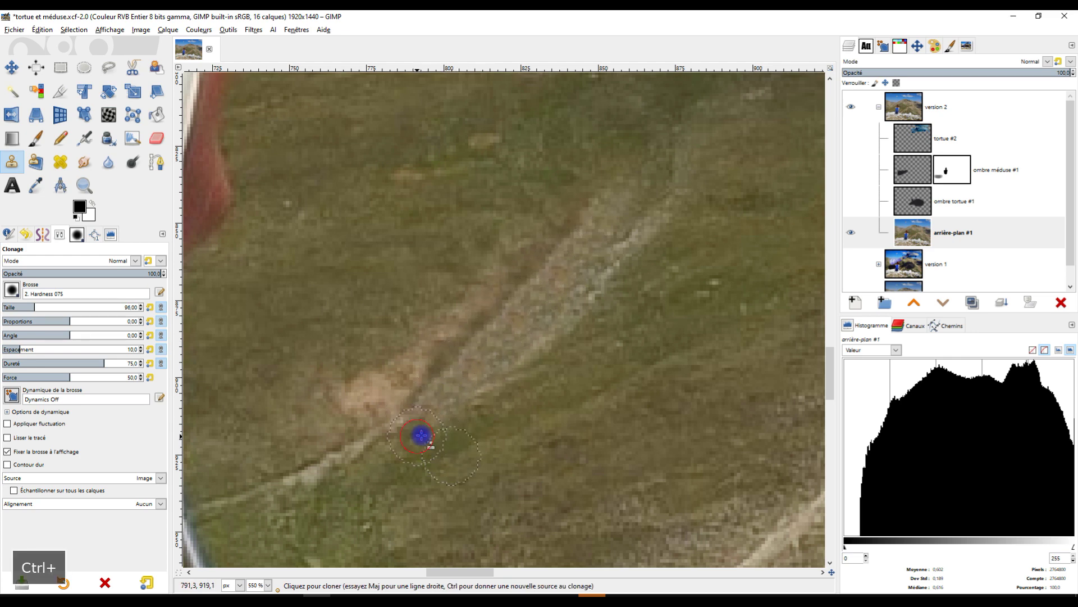
- Show the ombre méduse #1 and ombre tortue #1 layers to check how the retouched slope blends under the shadows
scroll(497, 419, down, 4)
scroll(578, 379, up, 1)
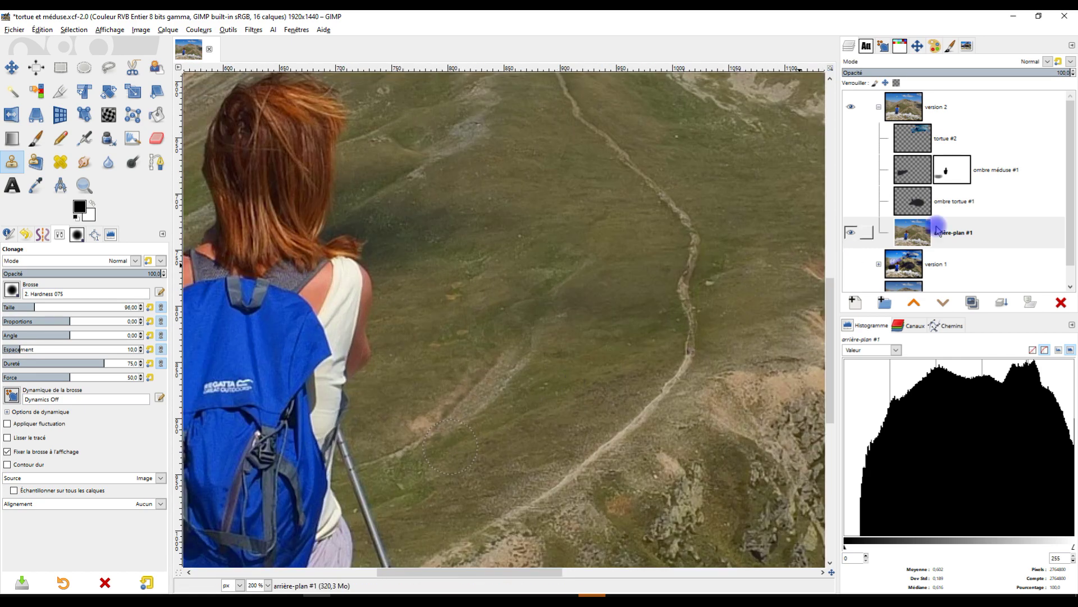
click(853, 203)
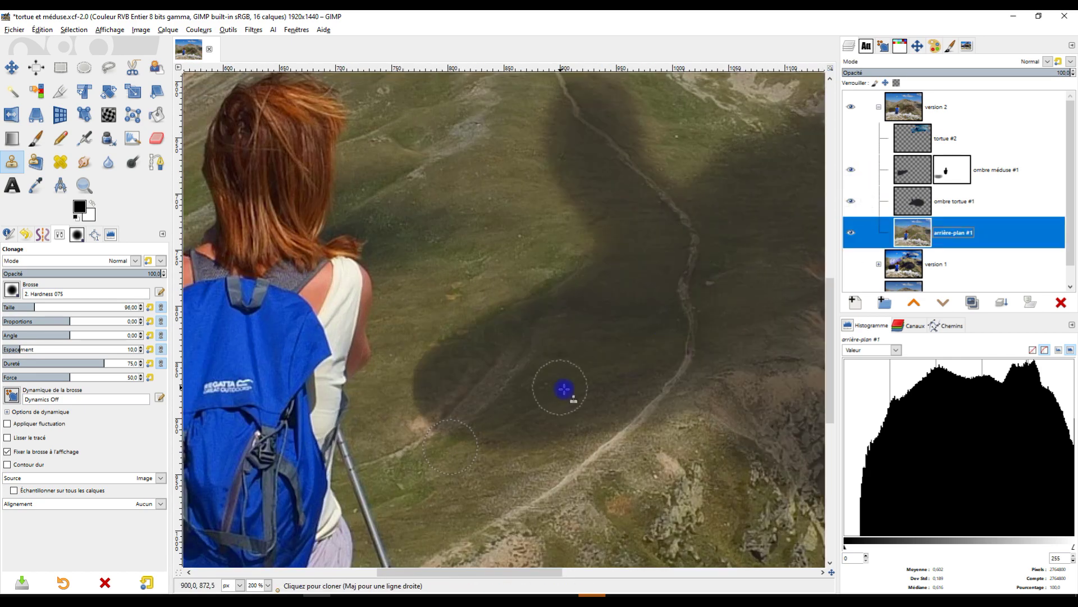
scroll(589, 397, down, 3)
scroll(544, 383, up, 3)
drag(543, 299, 583, 312)
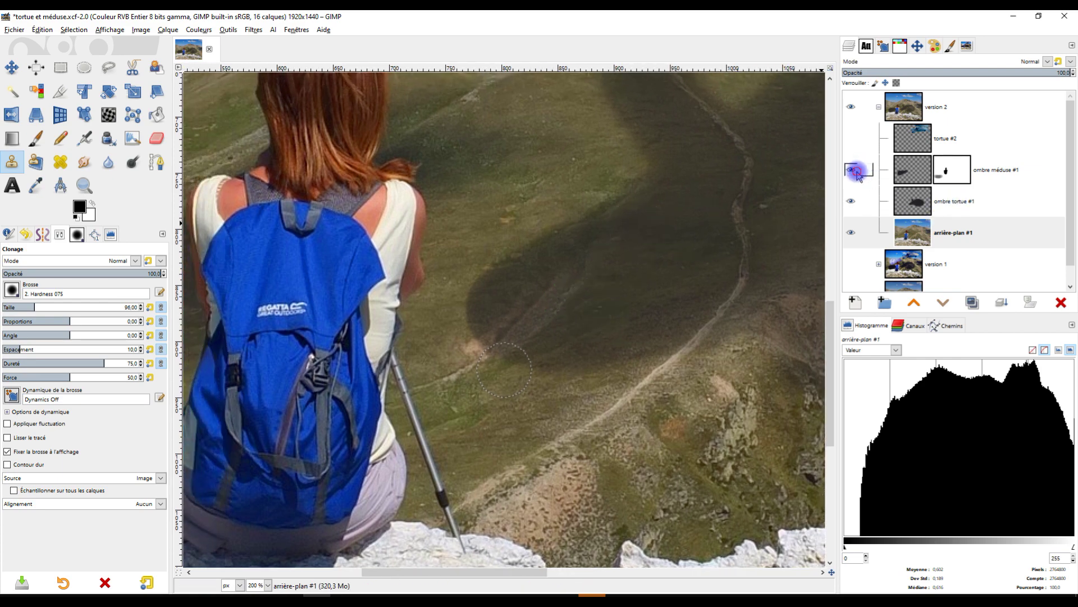
- Hide the shadow layers and clone grass over the pale track and bare earth patch on the slope of arrière-plan #1
click(851, 201)
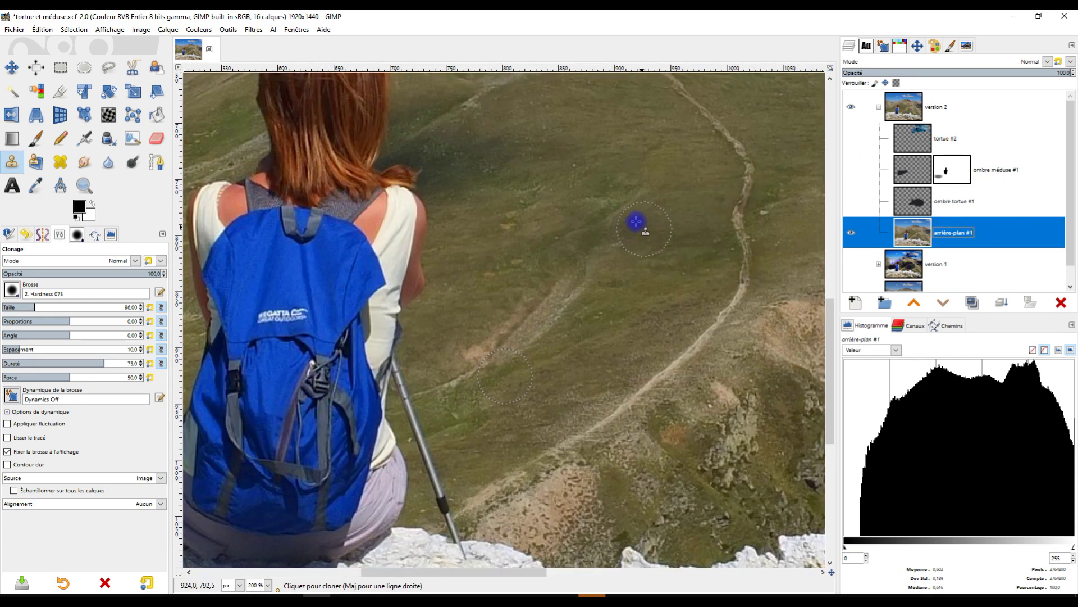
ctrl+click(659, 161)
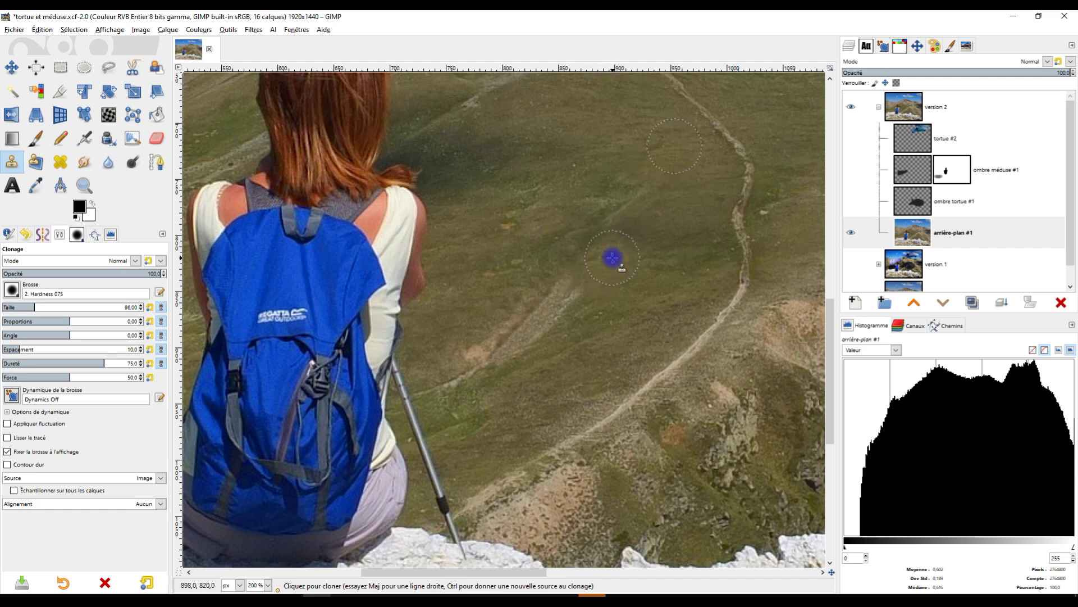
click(520, 326)
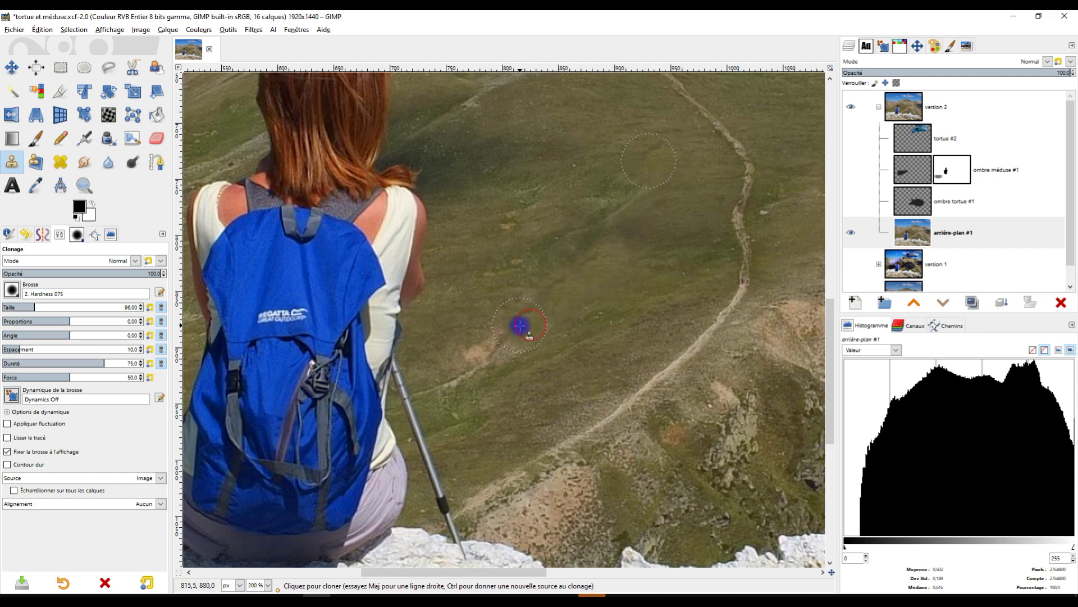
drag(515, 337, 494, 349)
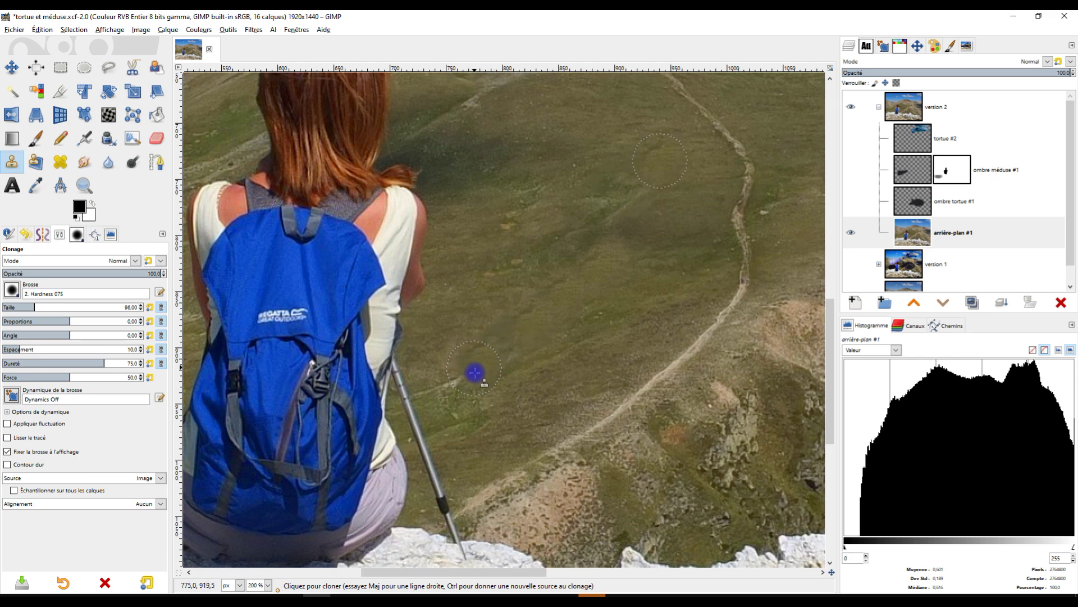
- Show the ombre méduse #1, ombre tortue #1 and tortue #2 layers again and check the whole composition
click(850, 171)
click(851, 200)
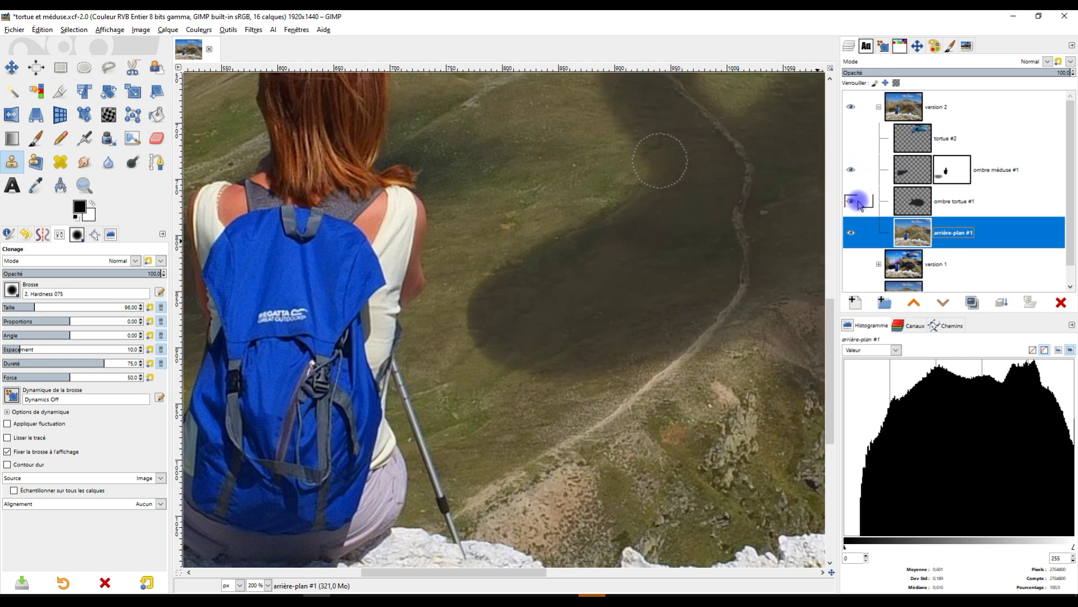
scroll(674, 259, down, 3)
drag(676, 254, 628, 276)
scroll(656, 270, up, 2)
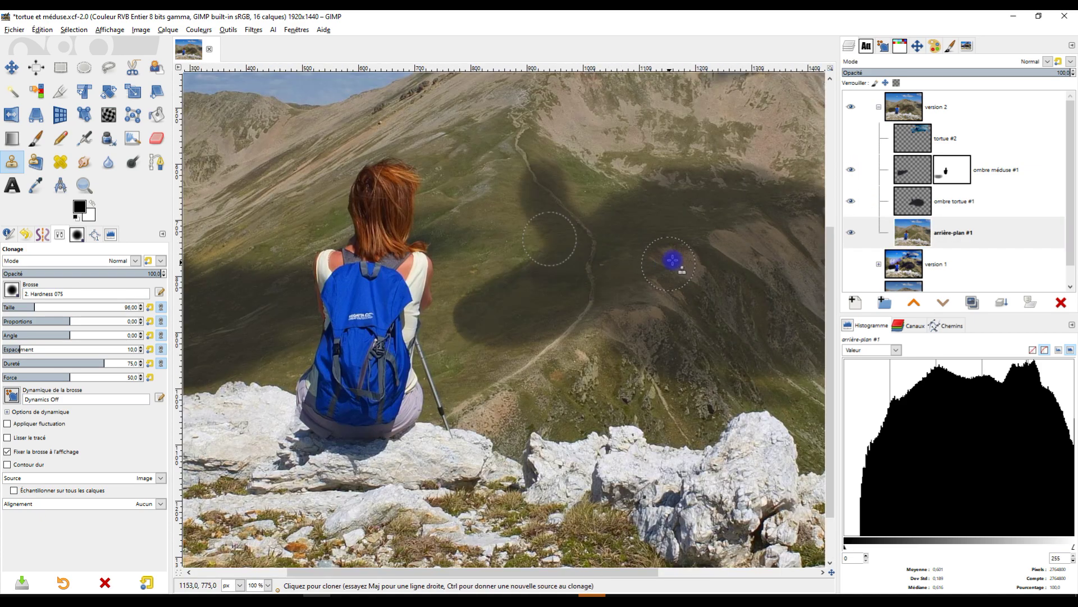
scroll(683, 252, down, 2)
click(853, 136)
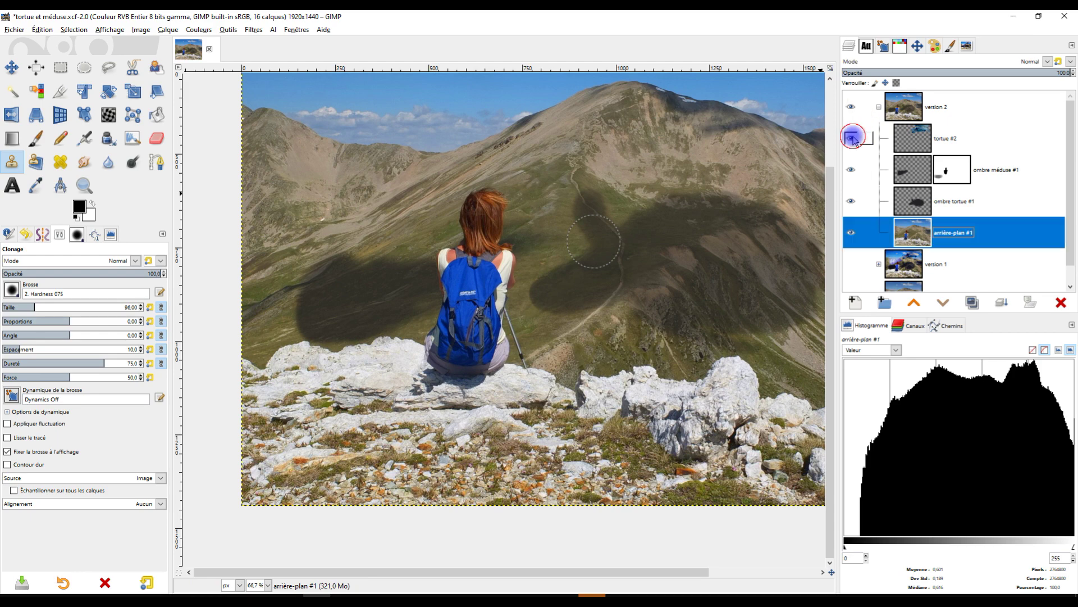
scroll(678, 176, down, 1)
scroll(645, 226, up, 1)
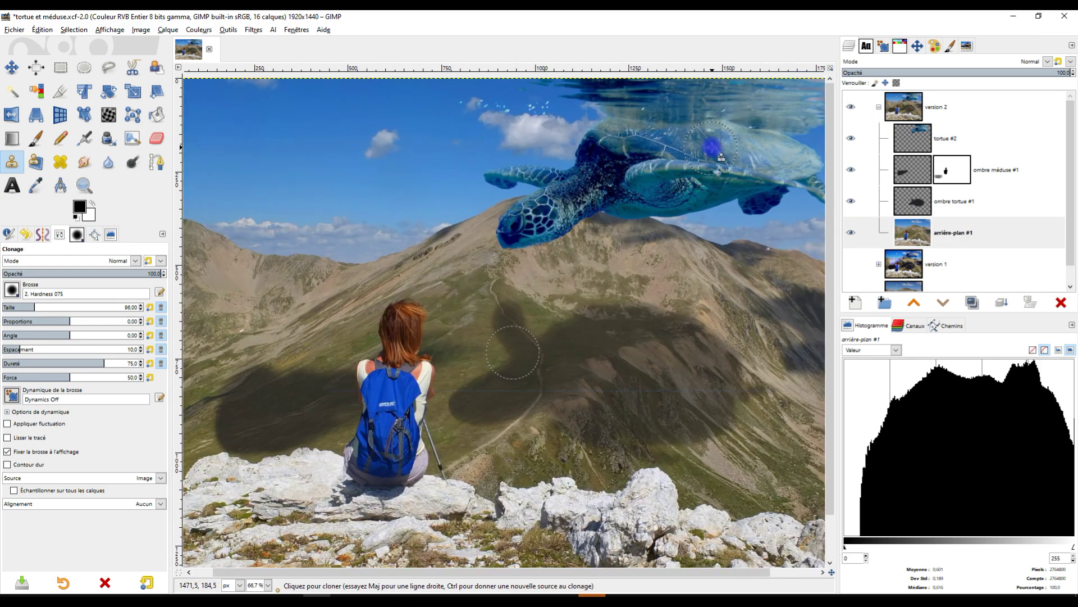
scroll(713, 148, down, 1)
scroll(713, 148, up, 1)
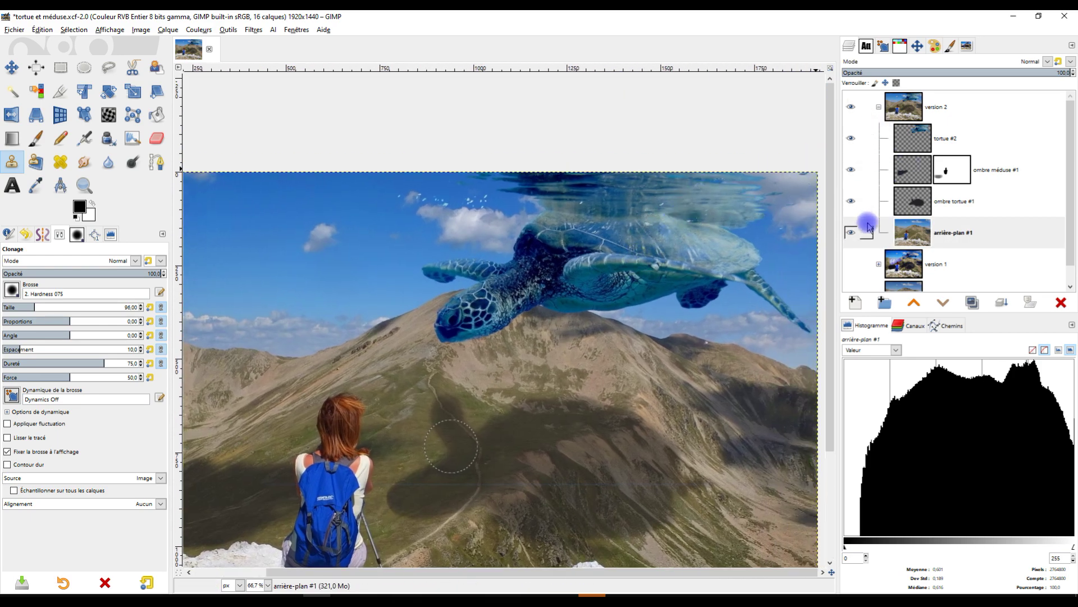
- Show only arrière-plan #1 and outline the large cloud above the summit with a free selection
drag(854, 201, 868, 107)
click(855, 109)
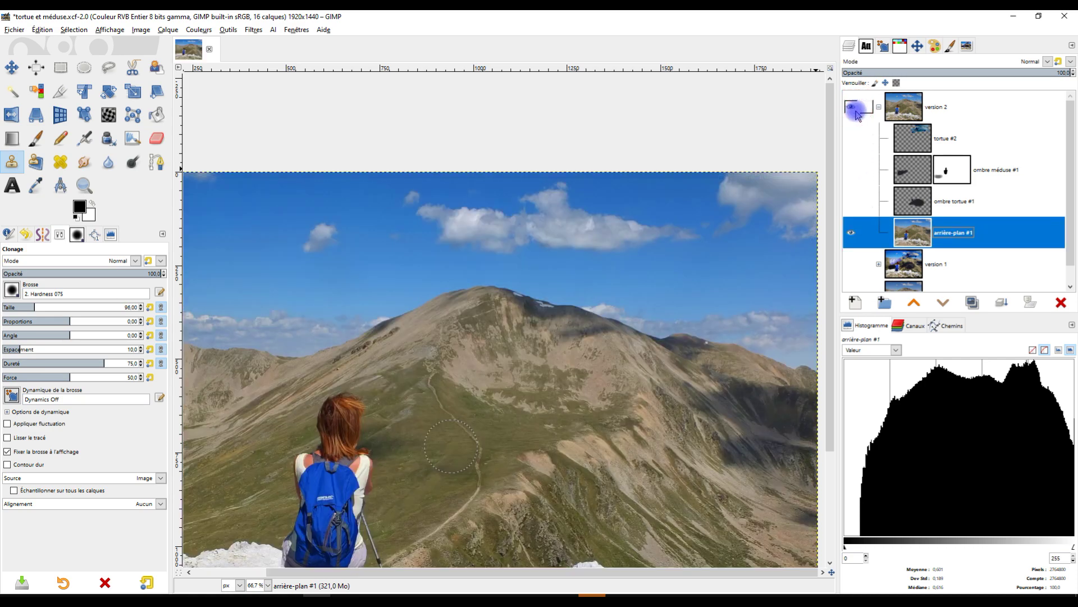
key(1)
drag(715, 259, 626, 270)
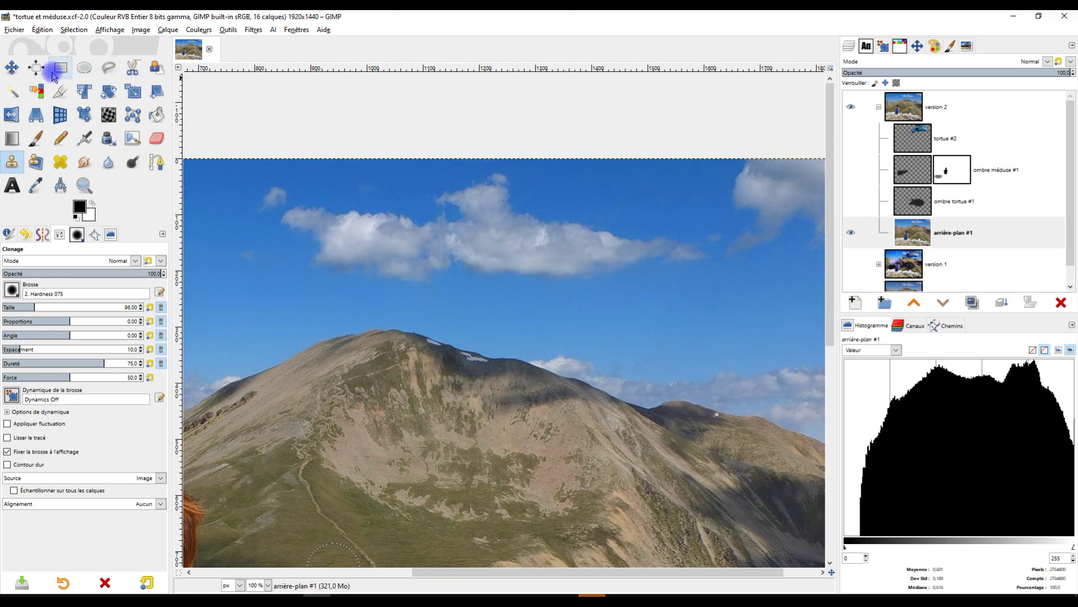
click(109, 68)
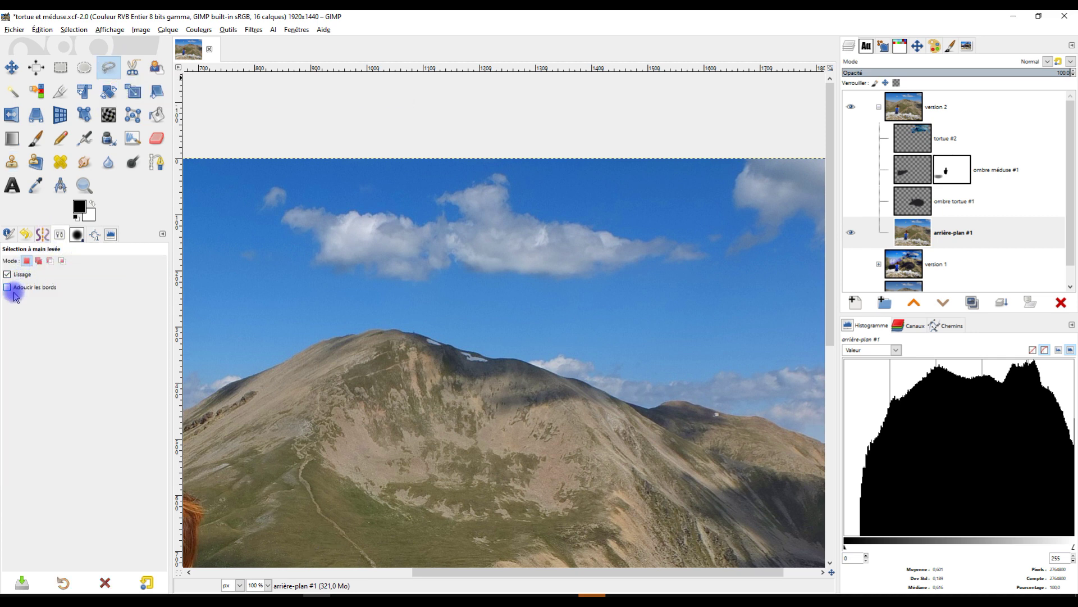
drag(702, 214, 590, 184)
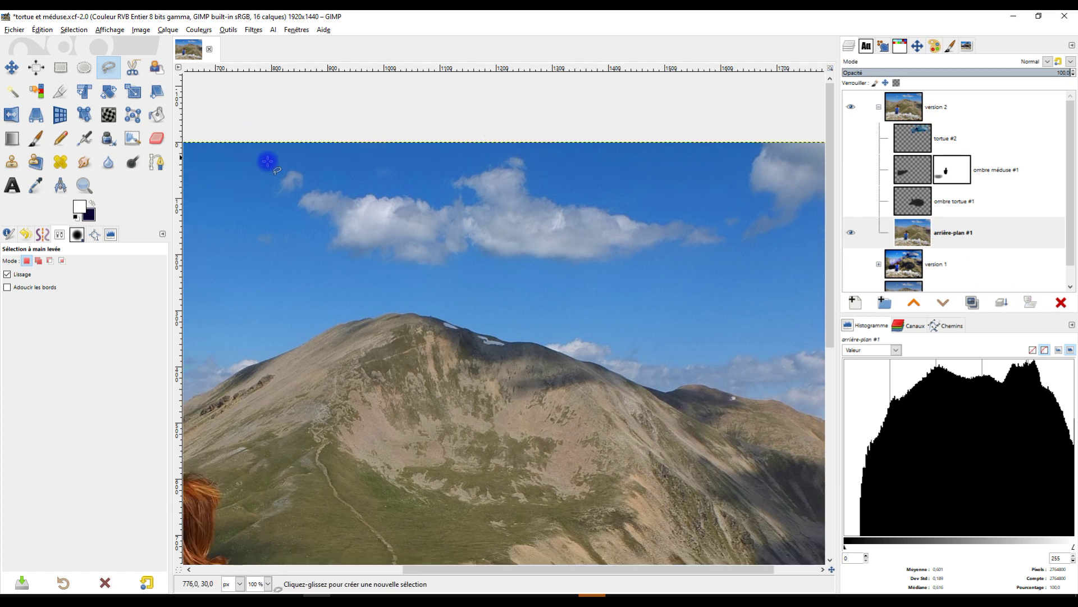
mouse_move(269, 163)
mouse_down()
mouse_move(544, 153)
mouse_move(739, 240)
mouse_move(720, 258)
mouse_move(650, 273)
mouse_move(373, 286)
mouse_move(285, 248)
mouse_move(269, 164)
mouse_up()
key(Return)
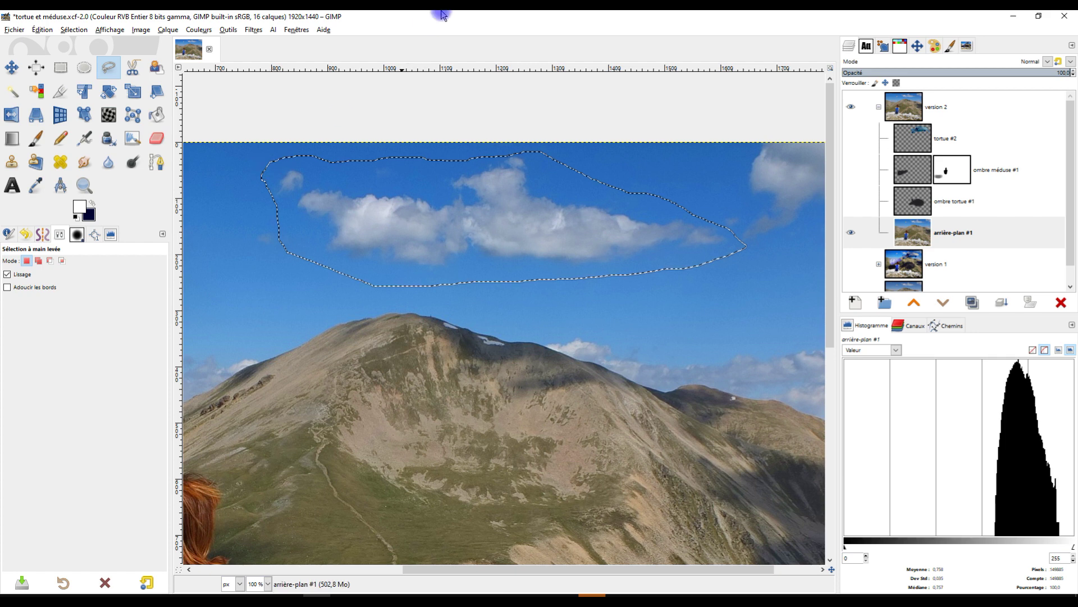
- Copy the selected cloud and paste it as a new layer
key(ctrl+c)
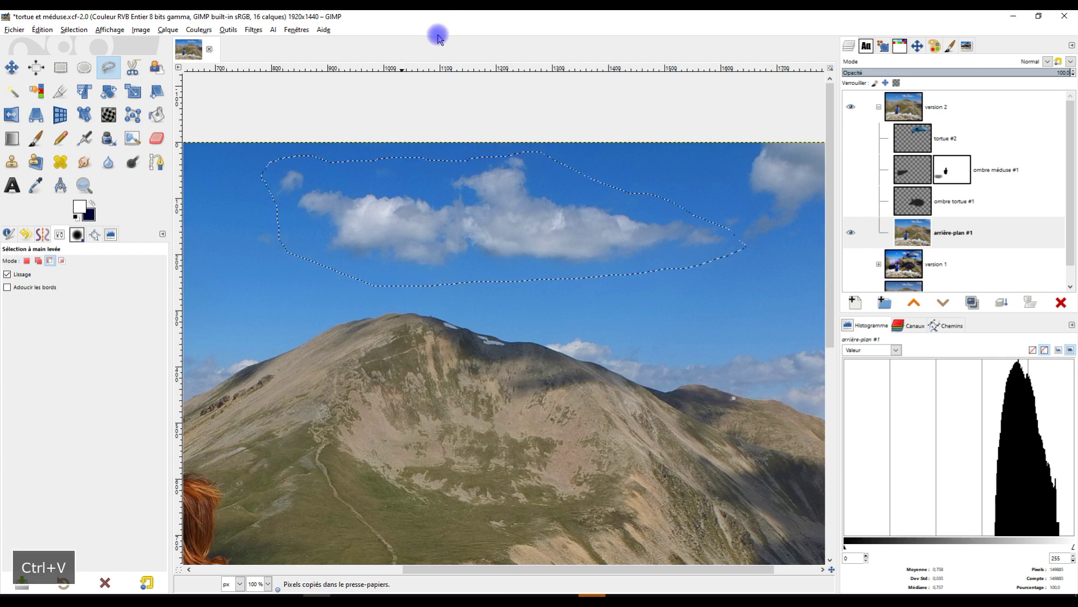
key(ctrl+v)
click(856, 299)
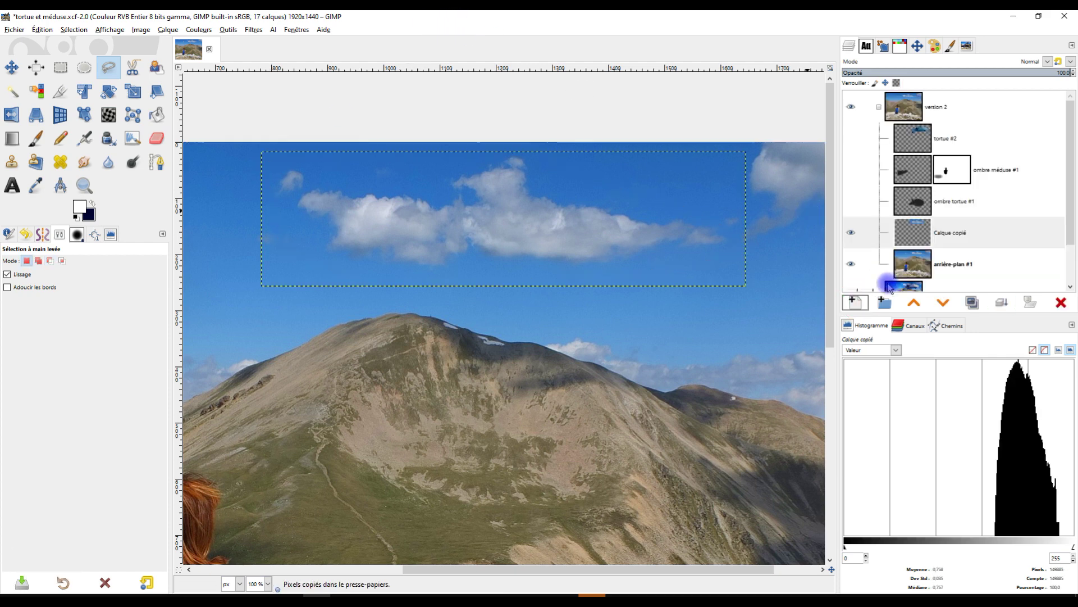
- Move Calque copié to the top of the version 2 group and show the turtle and both shadow layers
drag(922, 231, 905, 122)
click(851, 169)
click(850, 203)
click(852, 235)
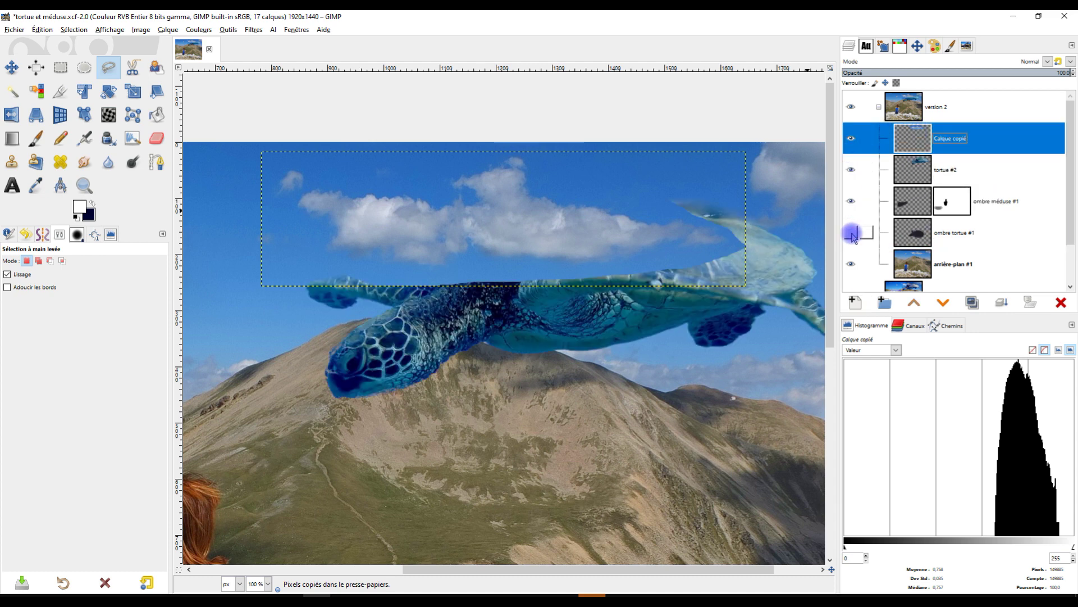
scroll(753, 246, down, 2)
scroll(747, 250, up, 3)
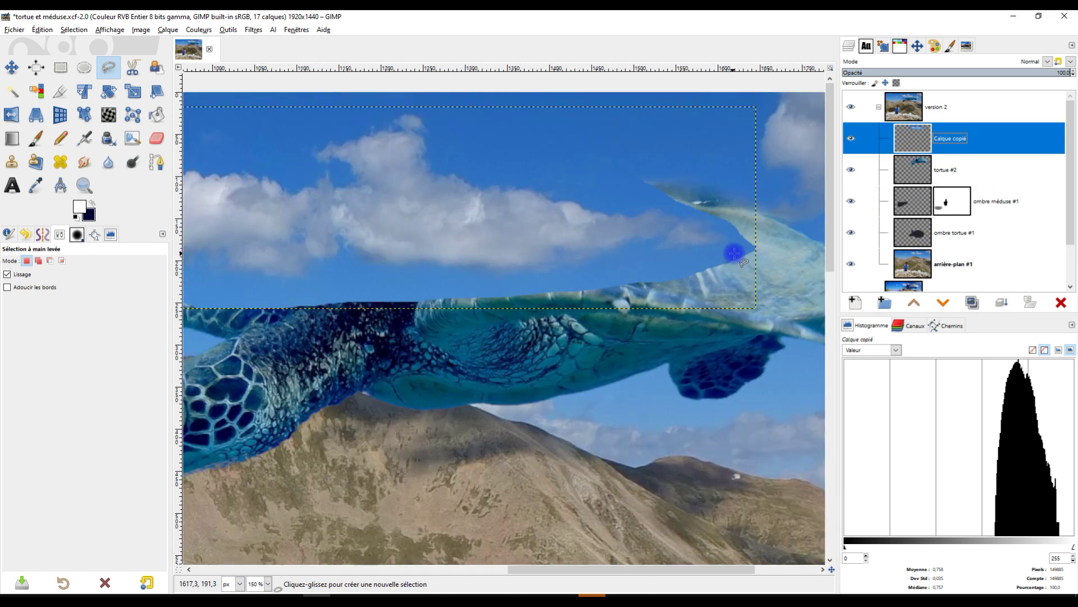
scroll(764, 264, down, 2)
scroll(682, 260, up, 2)
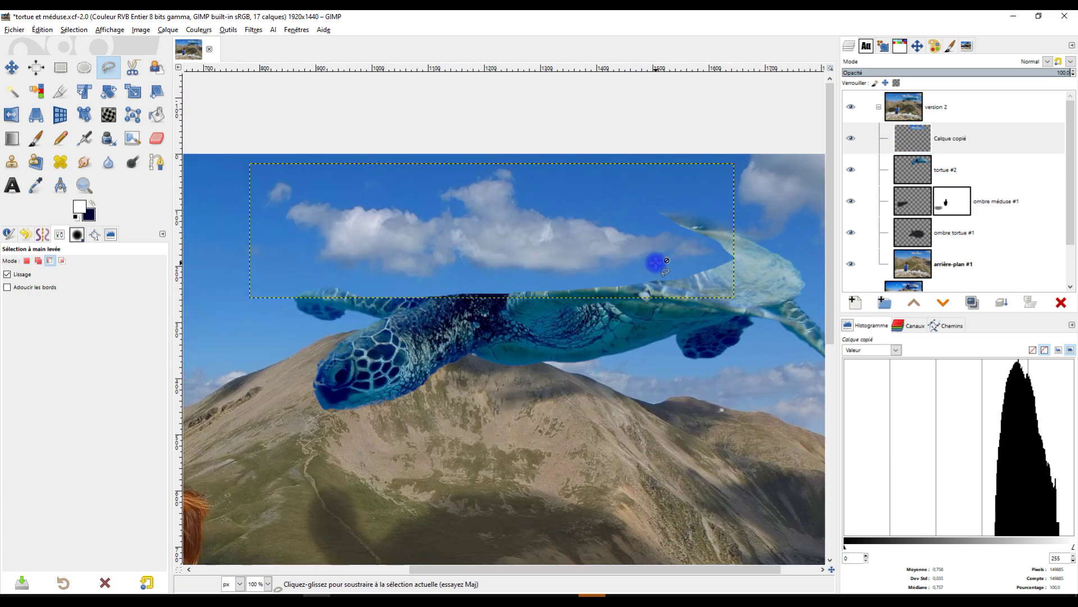
- Move the copied cloud to the right over the turtle's shell and flip it horizontally
click(11, 67)
mouse_move(528, 252)
mouse_down()
mouse_move(609, 241)
mouse_move(621, 265)
mouse_move(630, 246)
mouse_up()
click(11, 115)
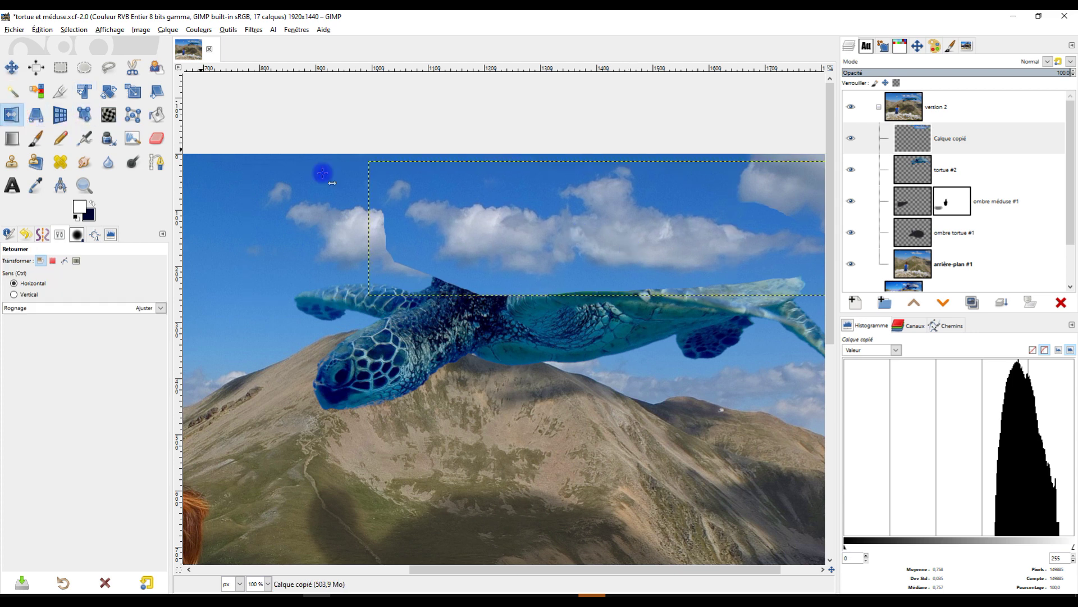
click(593, 221)
scroll(645, 279, right, 3)
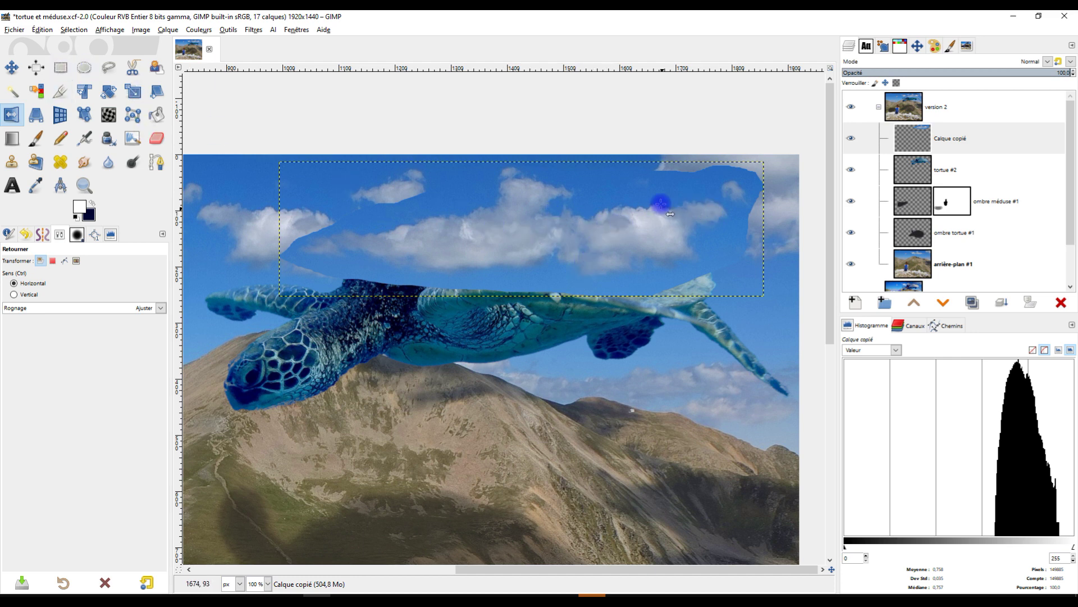
- Select the blue sky around the cloud in Calque copié with Fuzzy Select, adding further areas to the selection
click(912, 140)
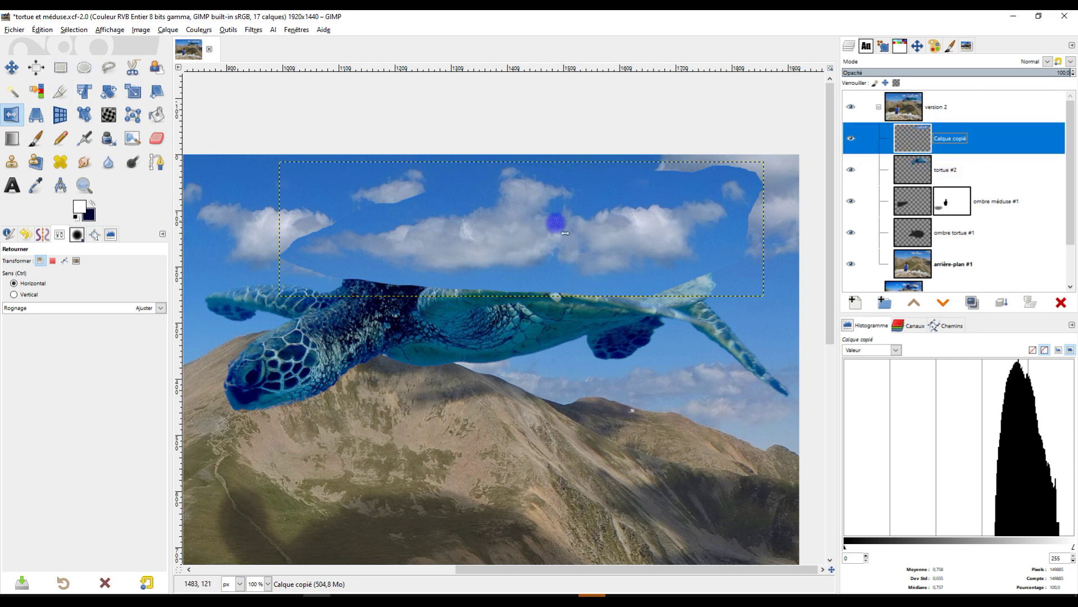
drag(610, 199, 605, 216)
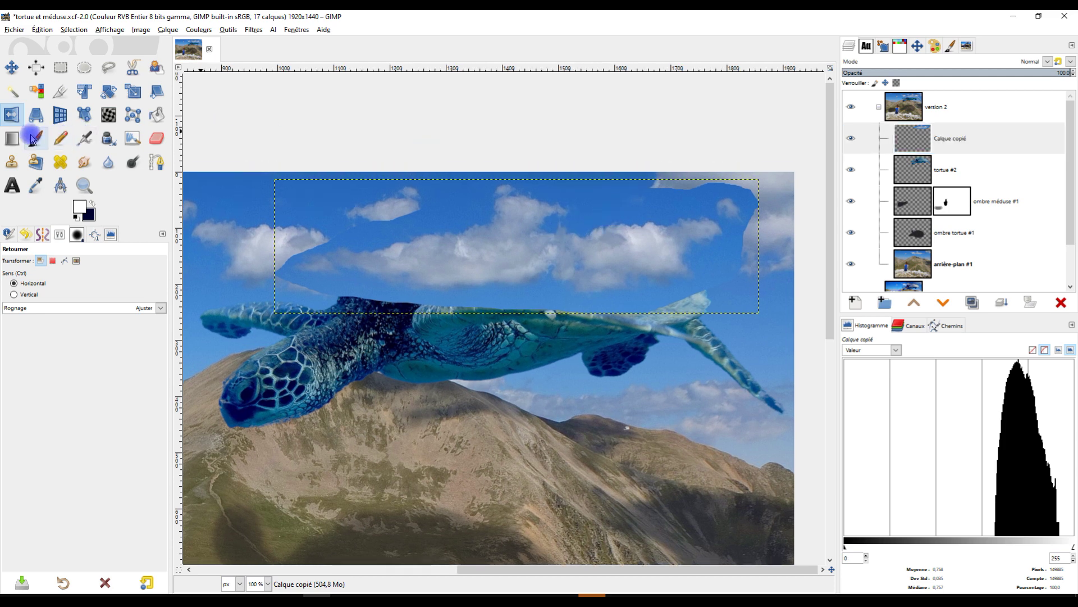
click(18, 91)
drag(586, 211, 584, 241)
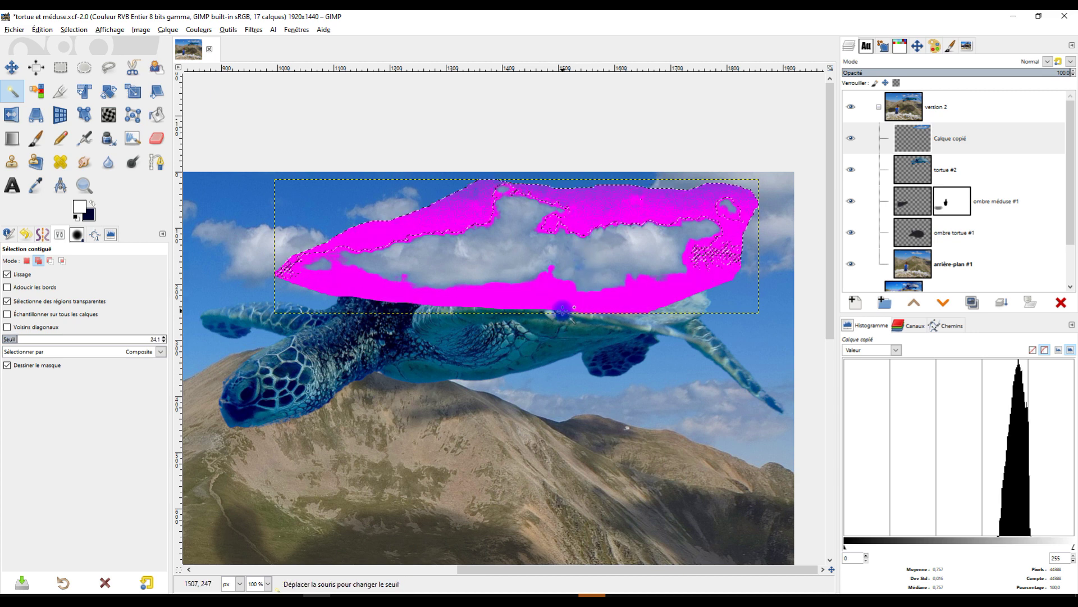
drag(562, 309, 674, 243)
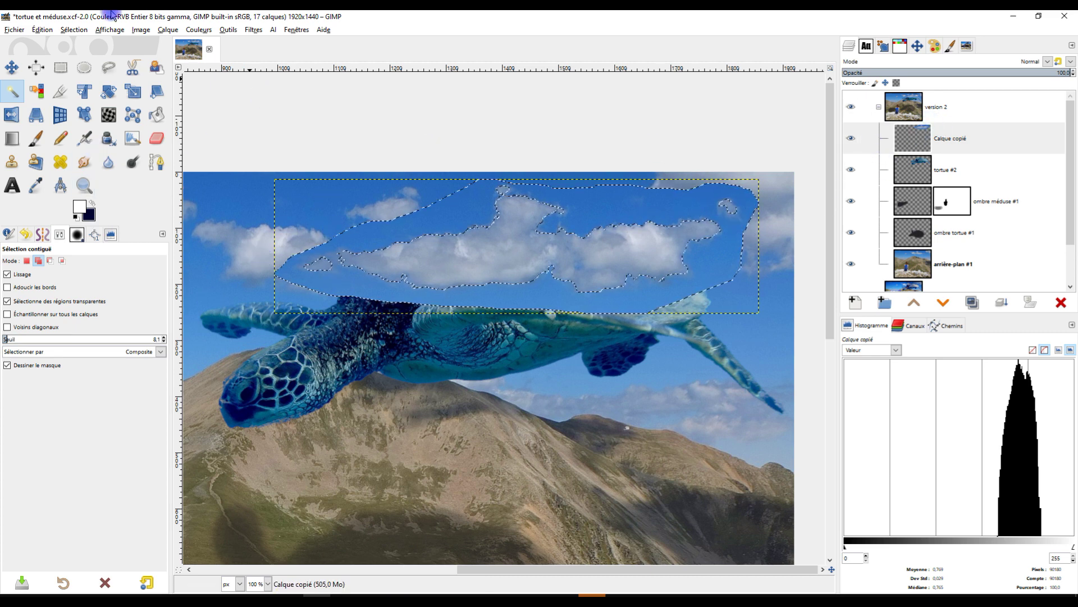
- Invert the selection, add a layer mask initialised from it to Calque copié, and clear the selection
click(82, 35)
click(85, 72)
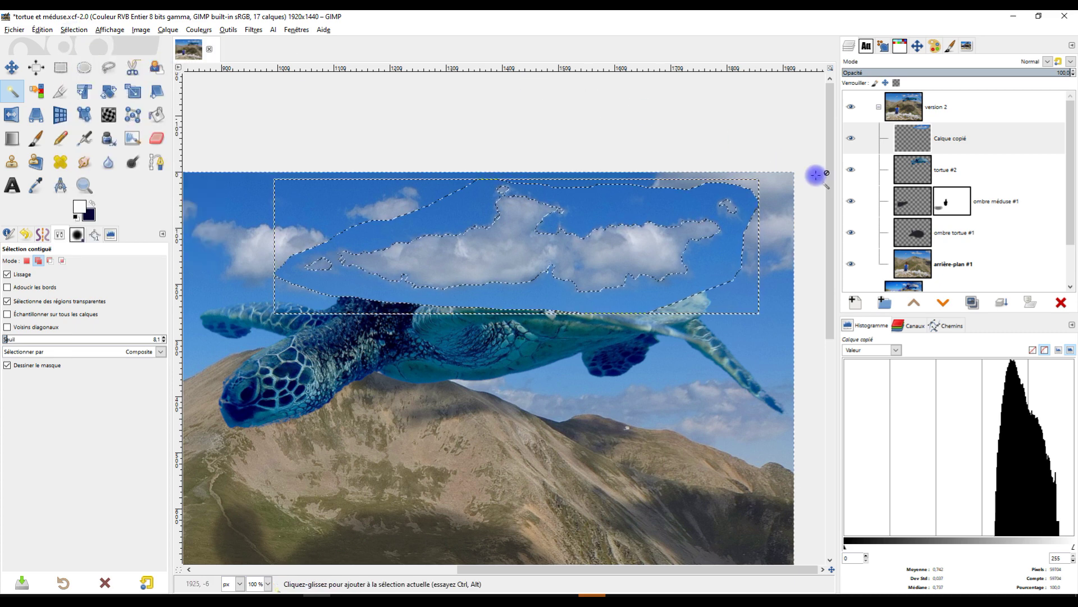
right_click(915, 141)
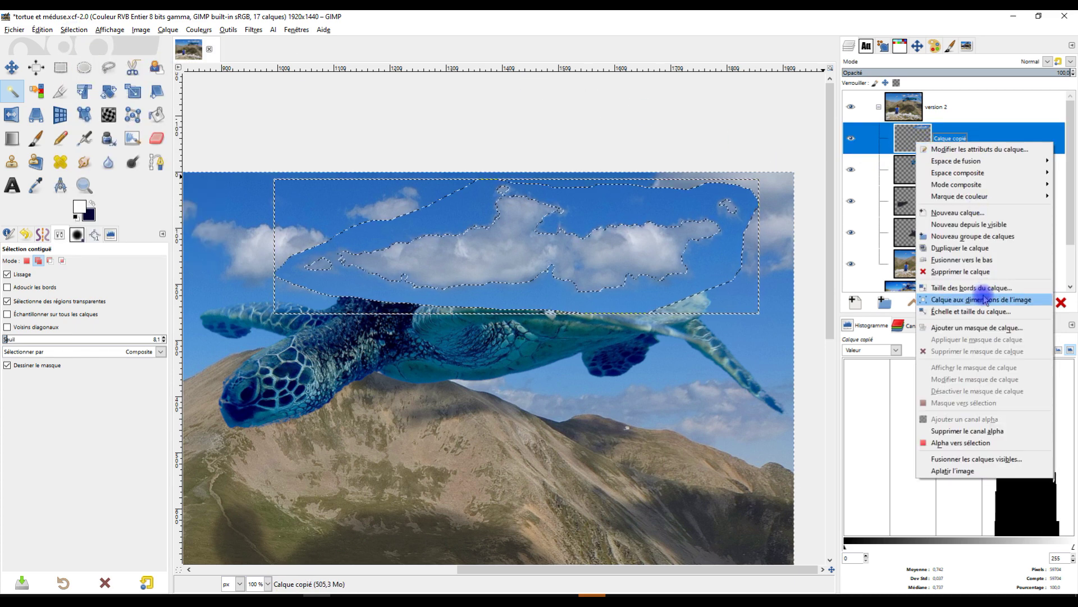
click(980, 328)
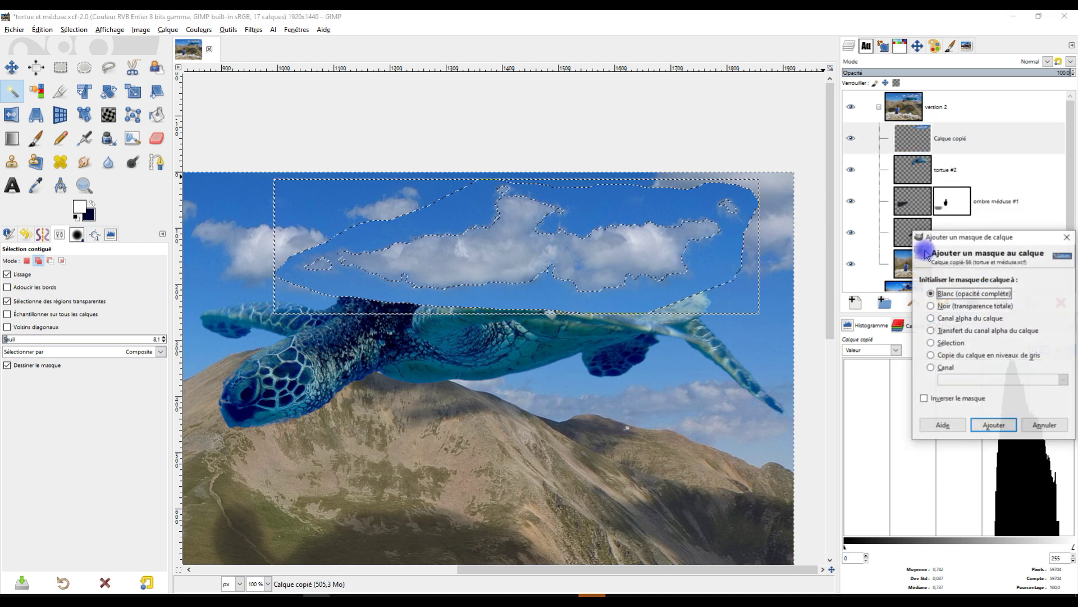
click(935, 343)
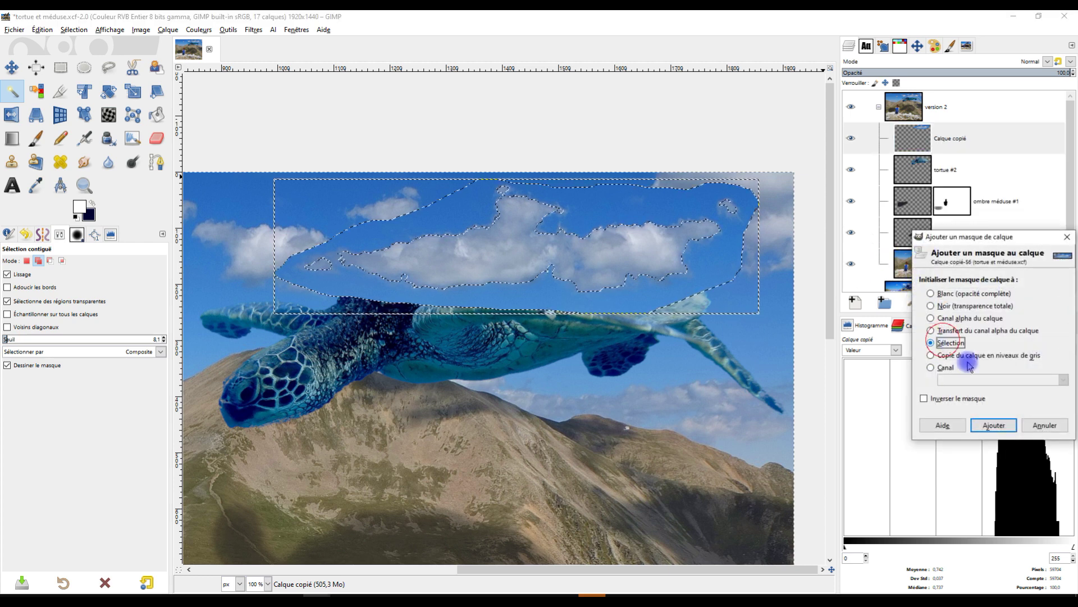
click(987, 425)
click(75, 31)
click(79, 52)
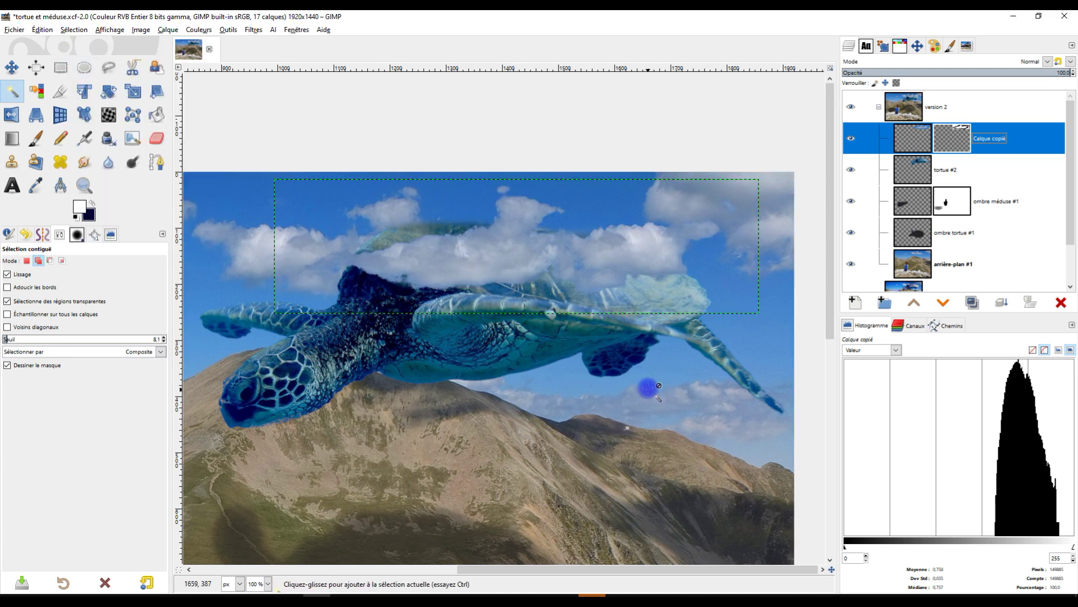
- Move the masked cloud in Calque copié upward so it covers the upper edge of the turtle's shell
scroll(646, 377, down, 1)
click(11, 68)
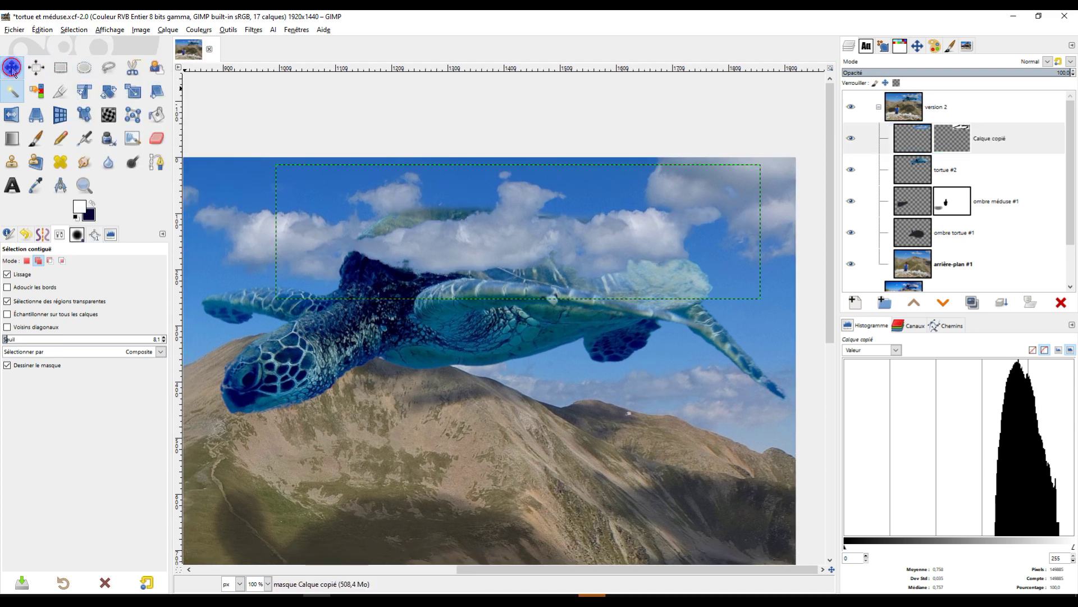
click(913, 138)
drag(550, 252, 548, 224)
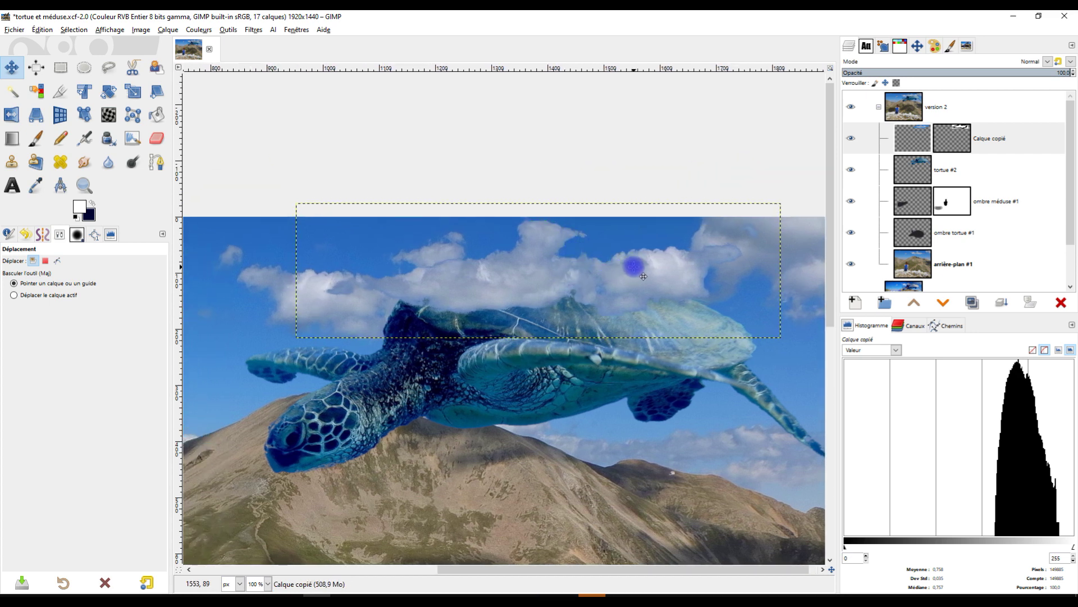
drag(633, 267, 646, 284)
- Resize the Calque copié layer to the image dimensions
click(1003, 145)
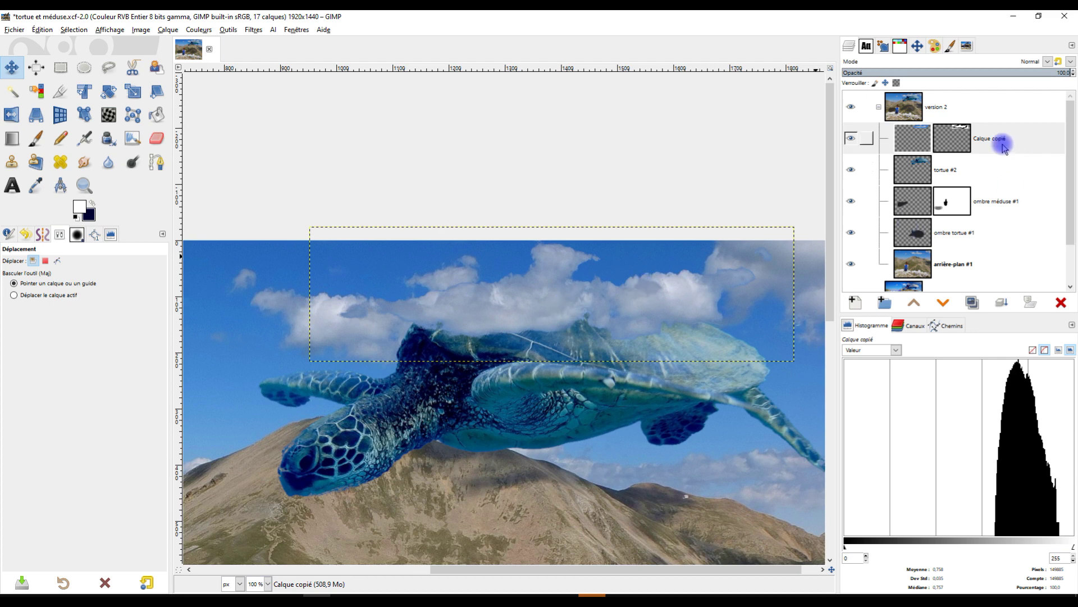
right_click(917, 145)
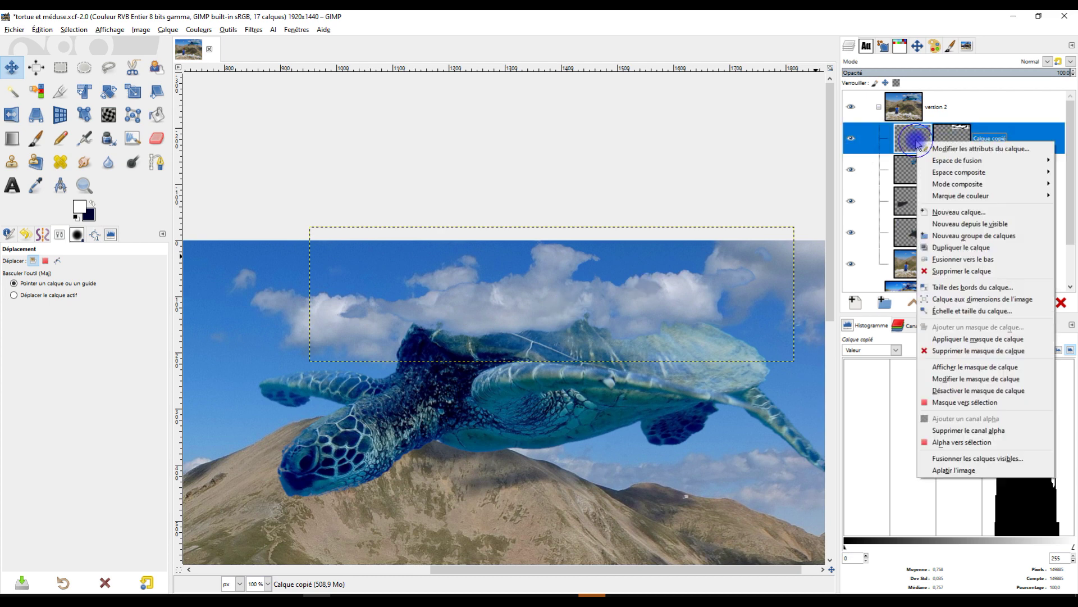
click(995, 299)
drag(641, 232, 659, 214)
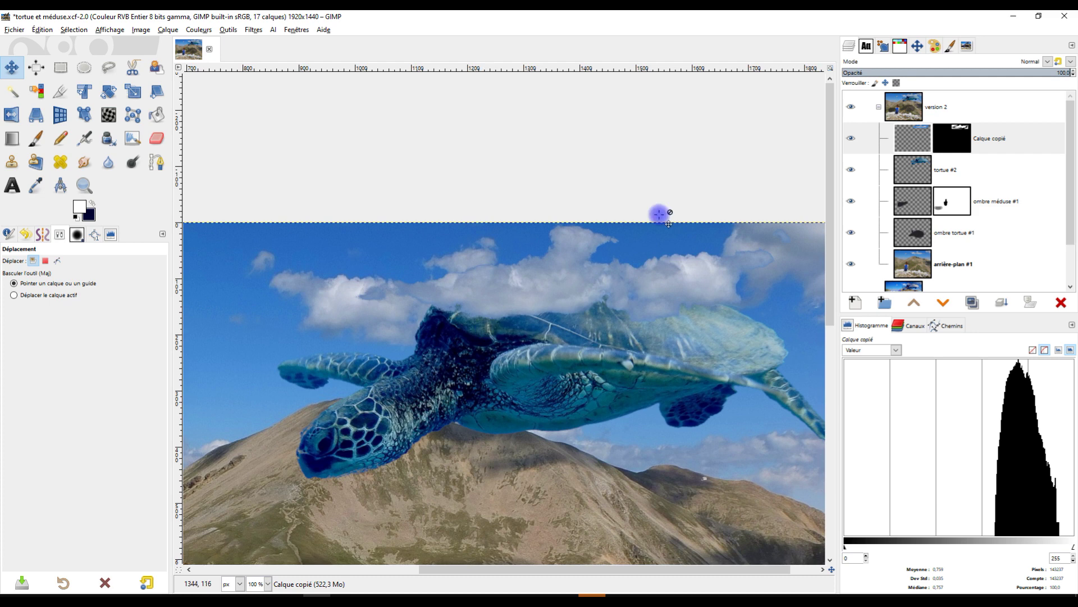
- Soften the layer mask of Calque copié with a Gaussian blur of 2.50 in X and Y
click(951, 151)
scroll(506, 248, up, 2)
drag(545, 290, 469, 335)
click(955, 140)
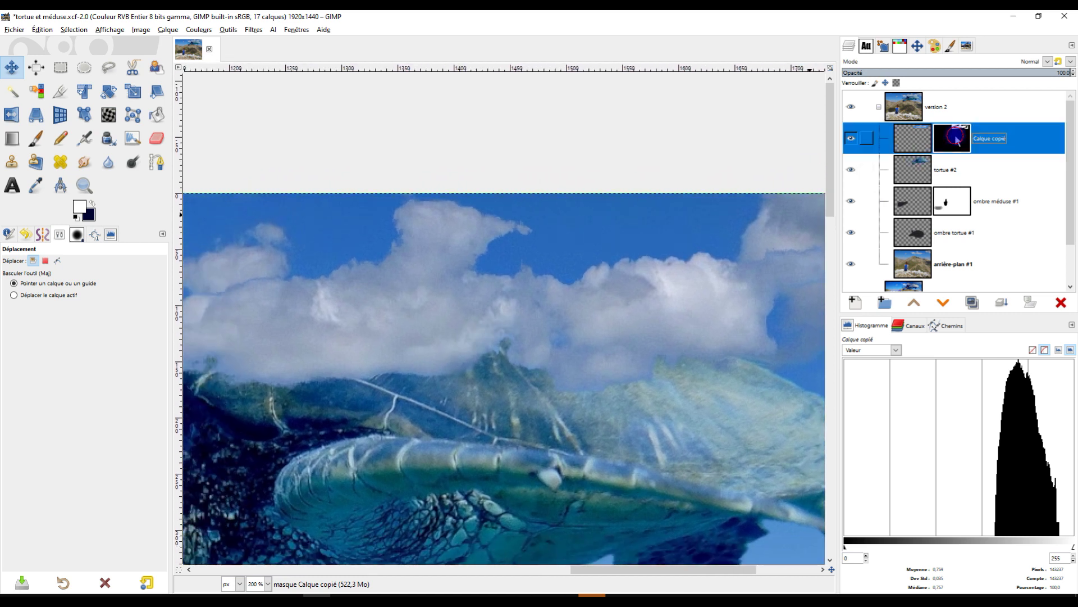
click(253, 30)
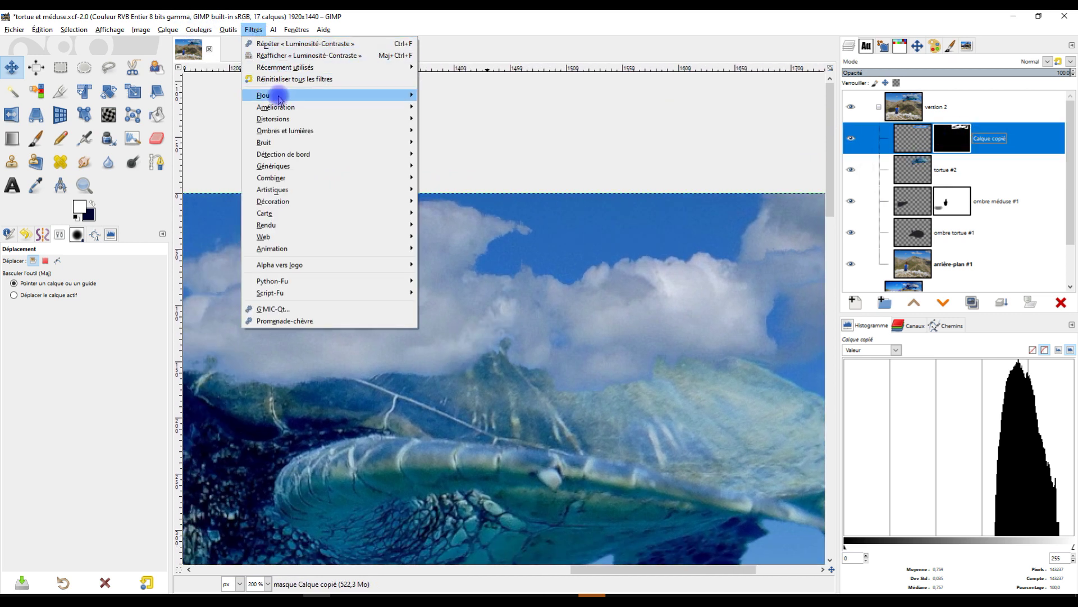
mouse_move(275, 96)
click(468, 107)
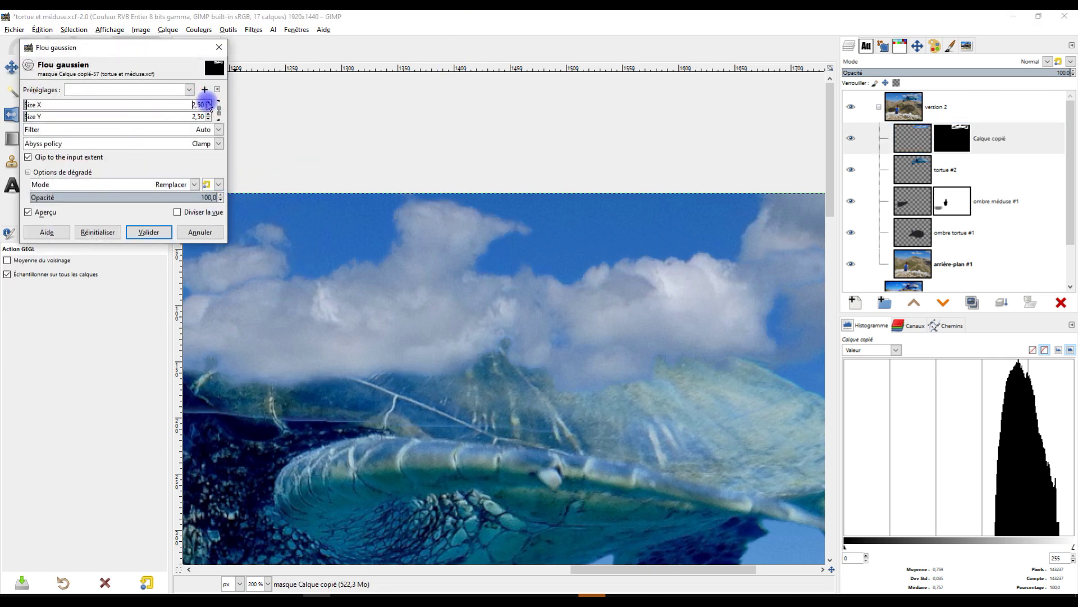
click(149, 232)
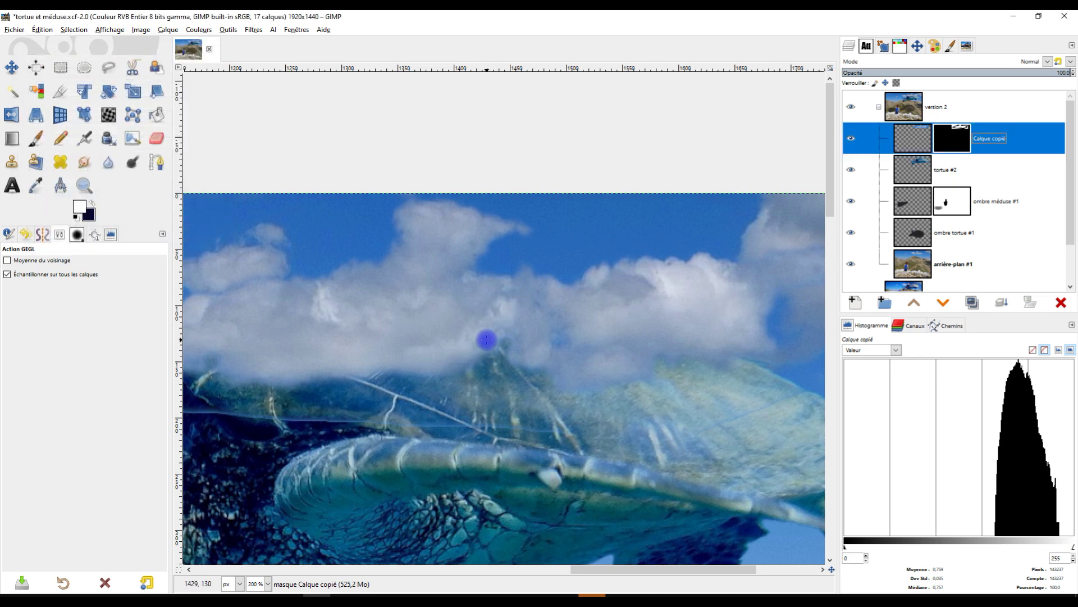
- Paint black on Calque copié's mask around the cloud with a Hardness 075 Paintbrush, size 139 and force 16, to remove leftover sky
key(1)
drag(471, 344, 606, 304)
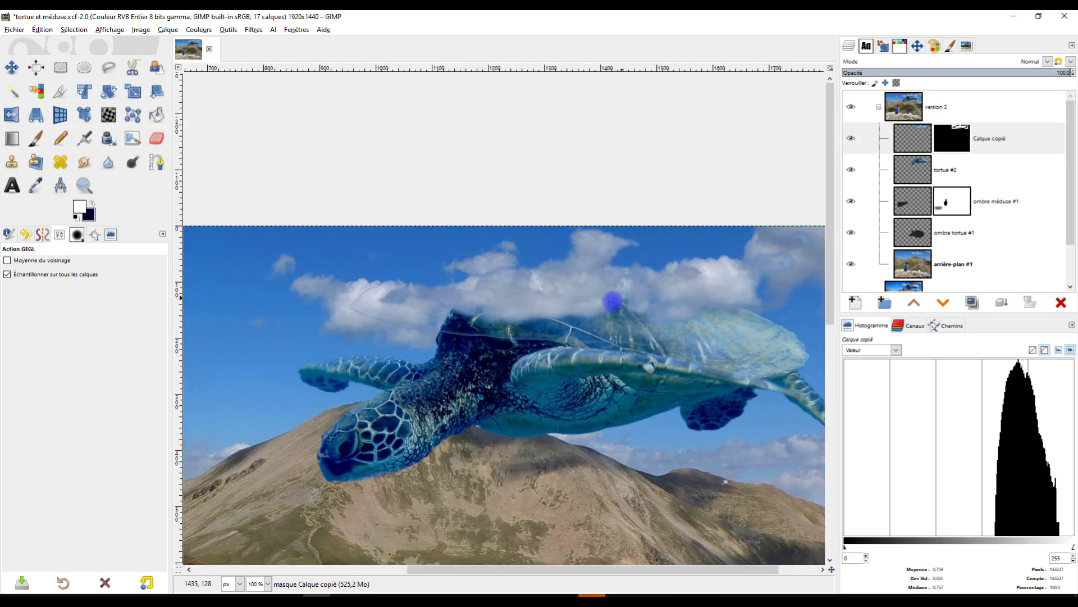
key(2)
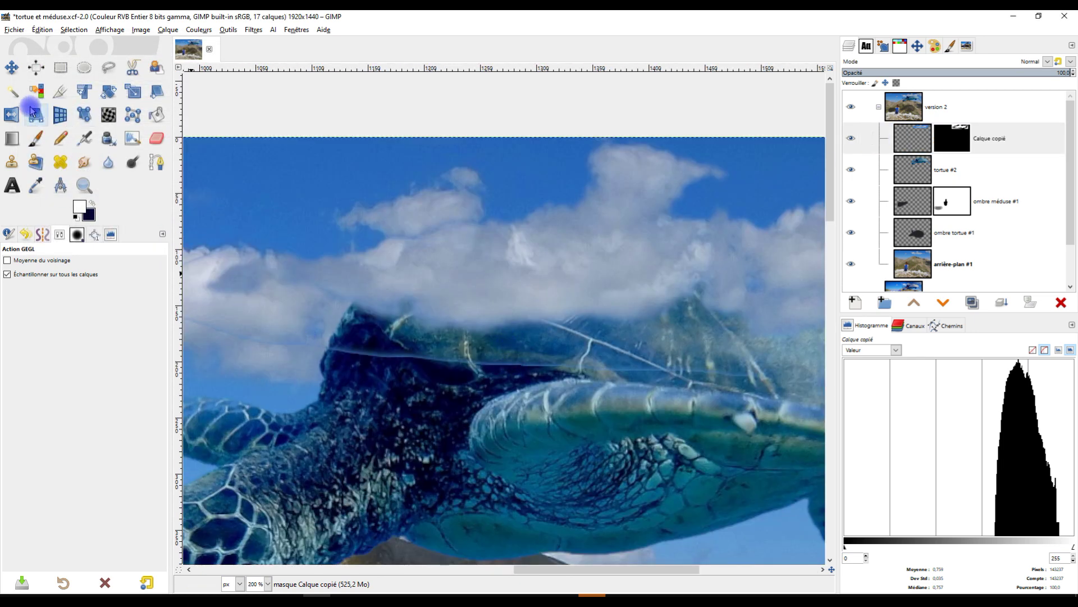
click(32, 140)
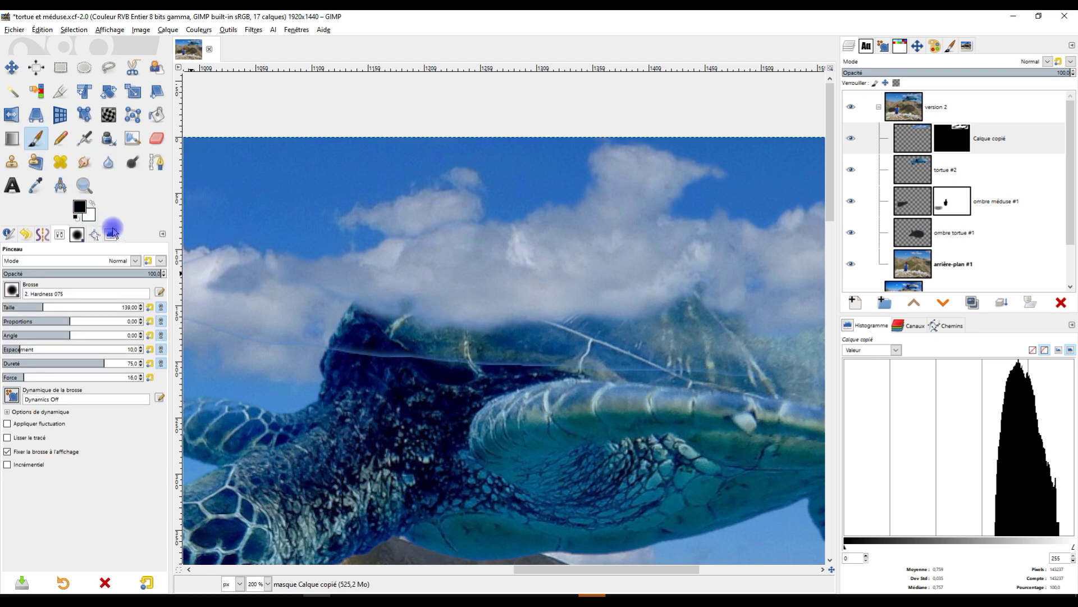
scroll(539, 180, down, 4)
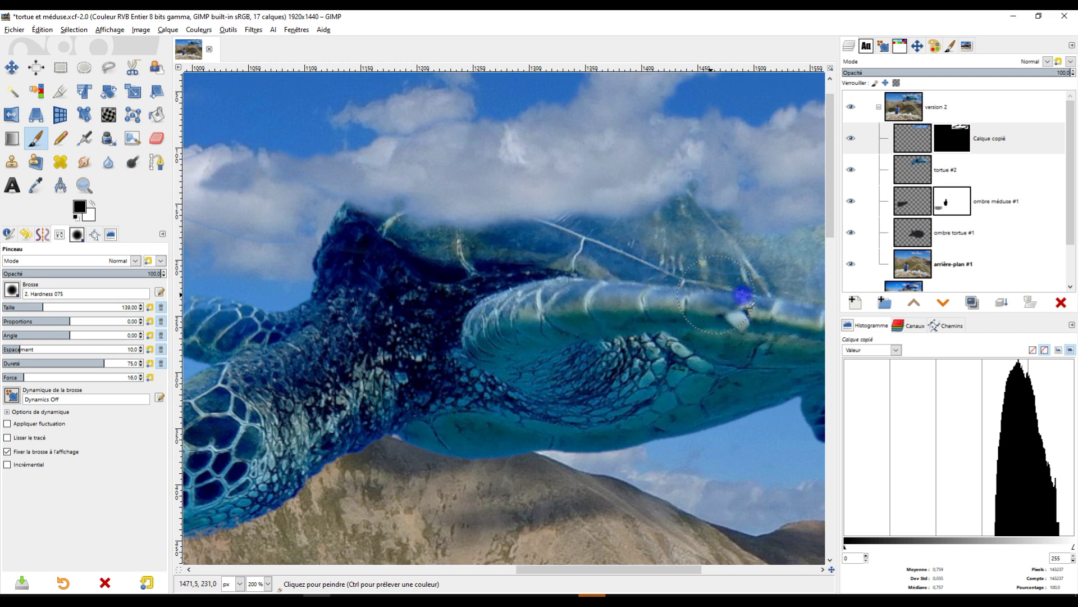
scroll(553, 324, up, 3)
scroll(554, 324, left, 10)
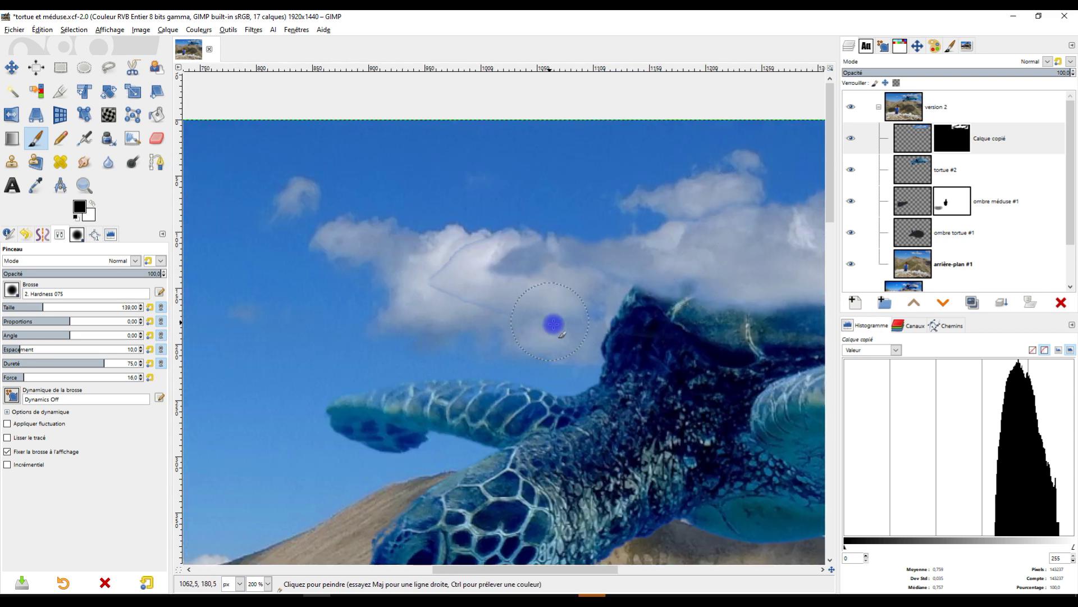
mouse_move(751, 301)
mouse_down()
mouse_move(146, 239)
mouse_move(450, 301)
mouse_move(481, 321)
mouse_up()
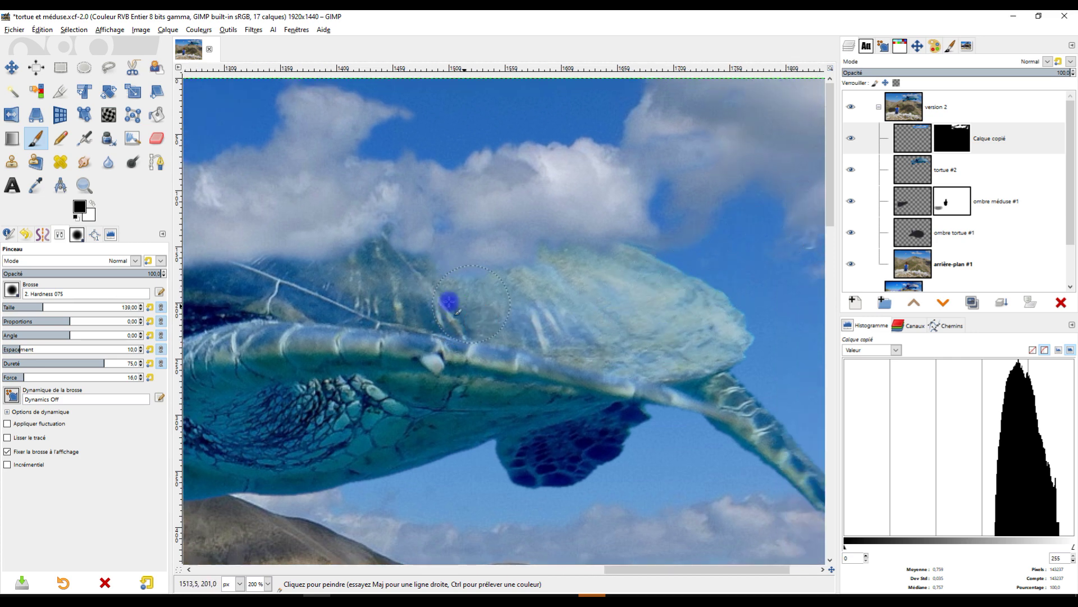
drag(450, 301, 681, 308)
- Display Calque copié's mask and paint the white and grey remnants around the cloud shape black, resetting the brush force to 50
right_click(965, 140)
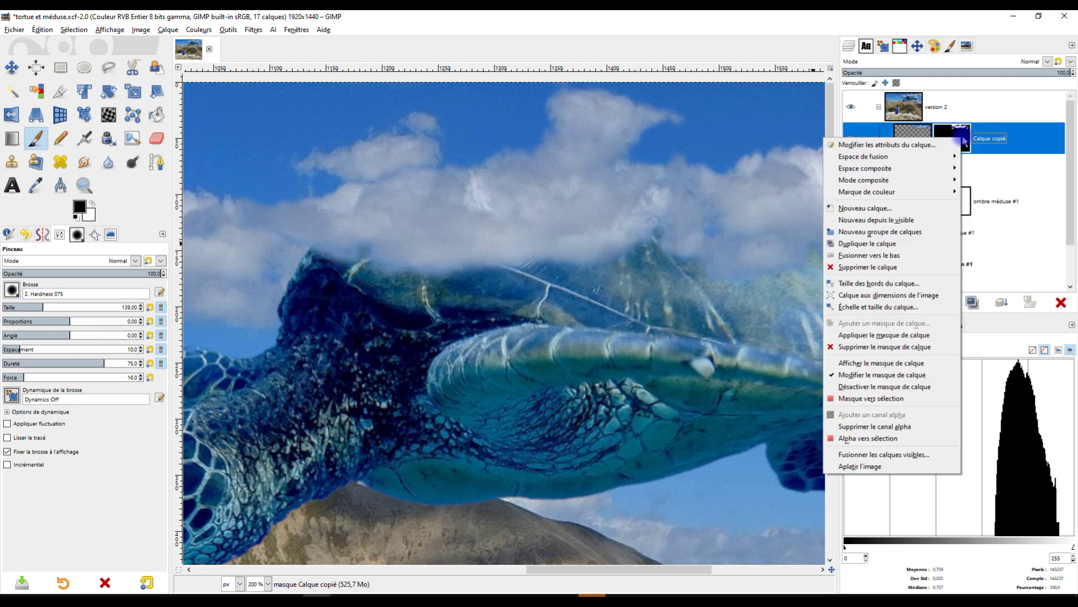
click(869, 364)
key(1)
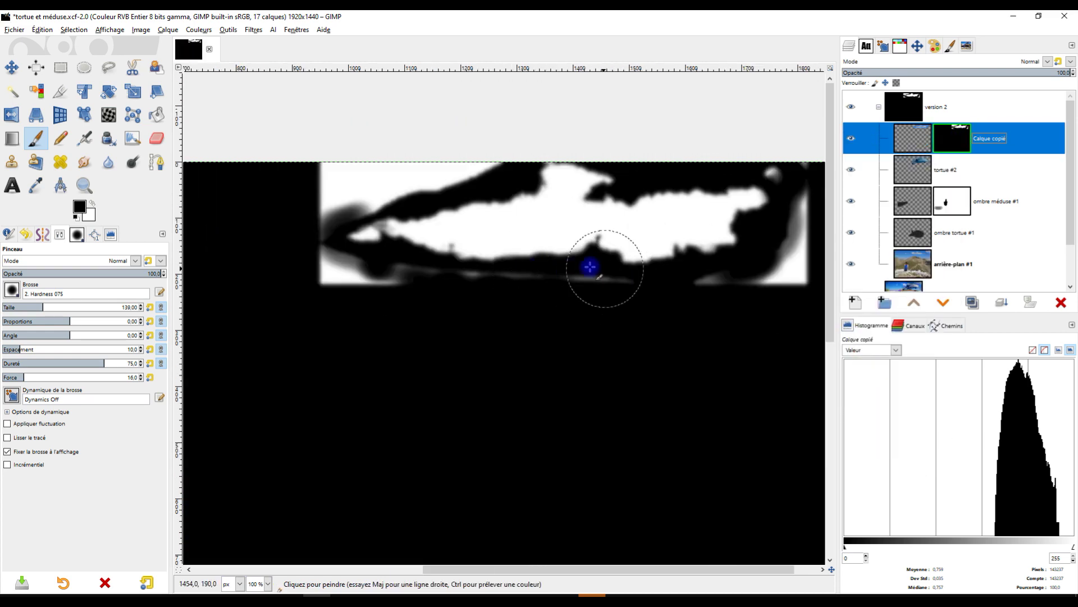
scroll(474, 298, up, 1)
mouse_move(664, 291)
mouse_down()
mouse_move(566, 275)
mouse_move(433, 282)
mouse_move(481, 285)
mouse_up()
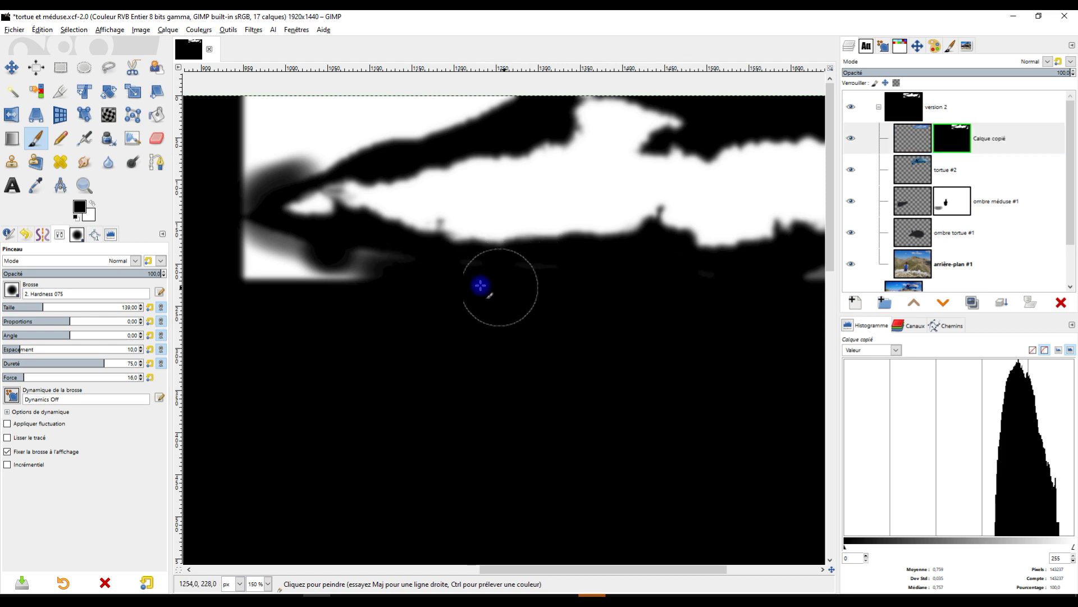
mouse_move(573, 284)
mouse_down()
mouse_move(331, 270)
mouse_move(271, 278)
mouse_move(315, 270)
mouse_move(251, 252)
mouse_move(285, 270)
mouse_move(283, 289)
mouse_move(238, 253)
mouse_move(226, 203)
mouse_move(258, 116)
mouse_move(351, 95)
mouse_move(287, 116)
mouse_move(271, 106)
mouse_move(344, 110)
mouse_move(331, 116)
mouse_move(538, 101)
mouse_move(265, 115)
mouse_up()
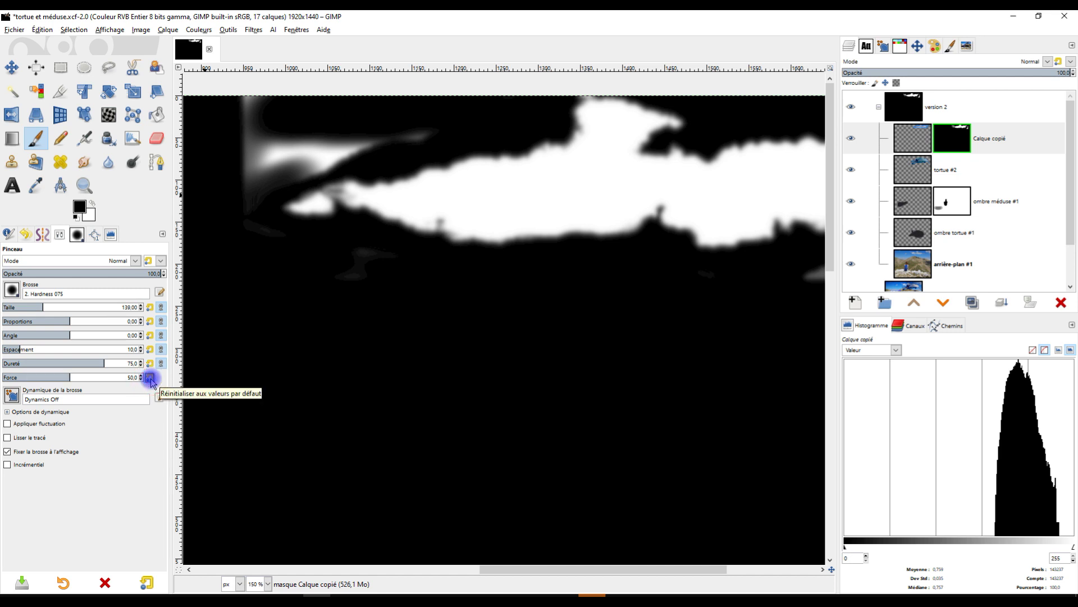
mouse_move(352, 116)
mouse_down()
mouse_move(422, 128)
mouse_move(300, 151)
mouse_move(274, 169)
mouse_move(273, 111)
mouse_move(258, 116)
mouse_move(250, 168)
mouse_move(240, 136)
mouse_move(242, 232)
mouse_move(256, 271)
mouse_move(343, 279)
mouse_move(376, 275)
mouse_up()
mouse_move(581, 295)
mouse_down()
mouse_move(338, 272)
mouse_move(89, 283)
mouse_up()
mouse_move(308, 284)
mouse_down()
mouse_move(405, 257)
mouse_move(475, 255)
mouse_move(449, 259)
mouse_move(484, 221)
mouse_move(460, 223)
mouse_move(483, 101)
mouse_up()
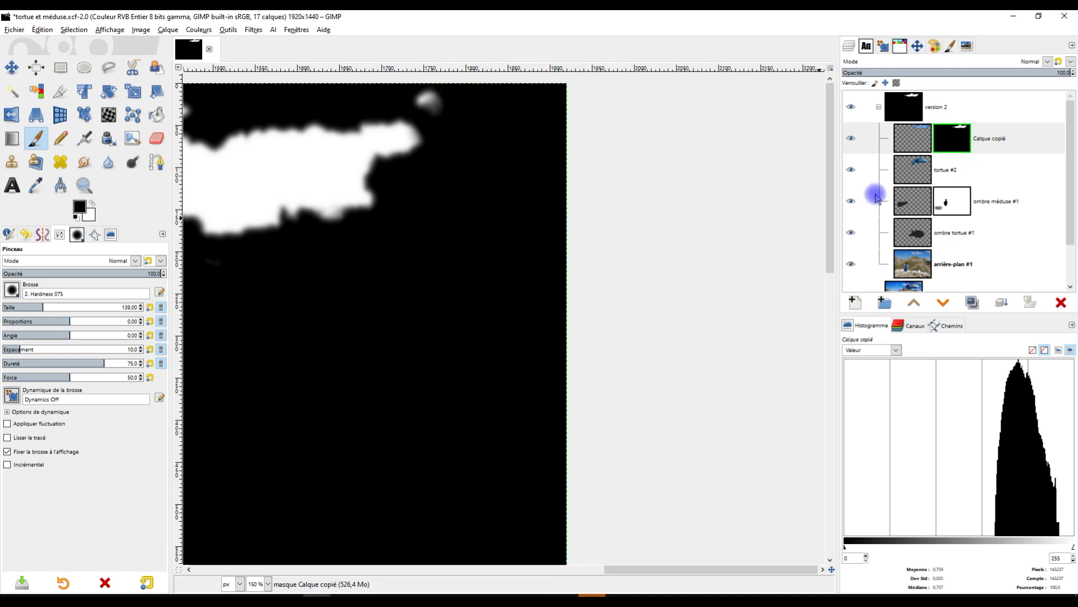
- Turn off the mask display of Calque copié and check the cloud's edges over the turtle
right_click(963, 145)
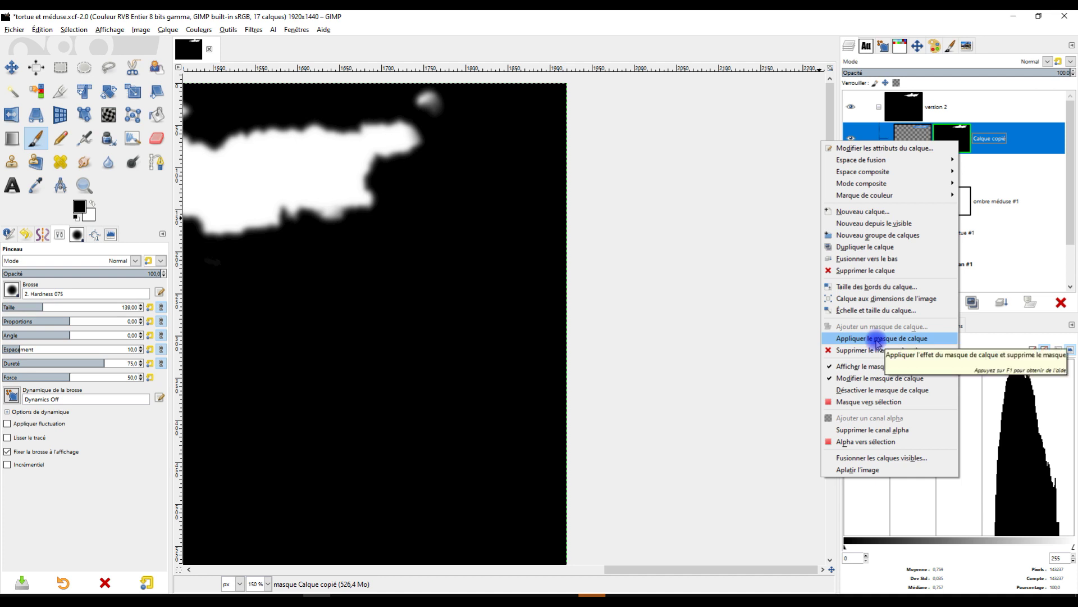
click(858, 371)
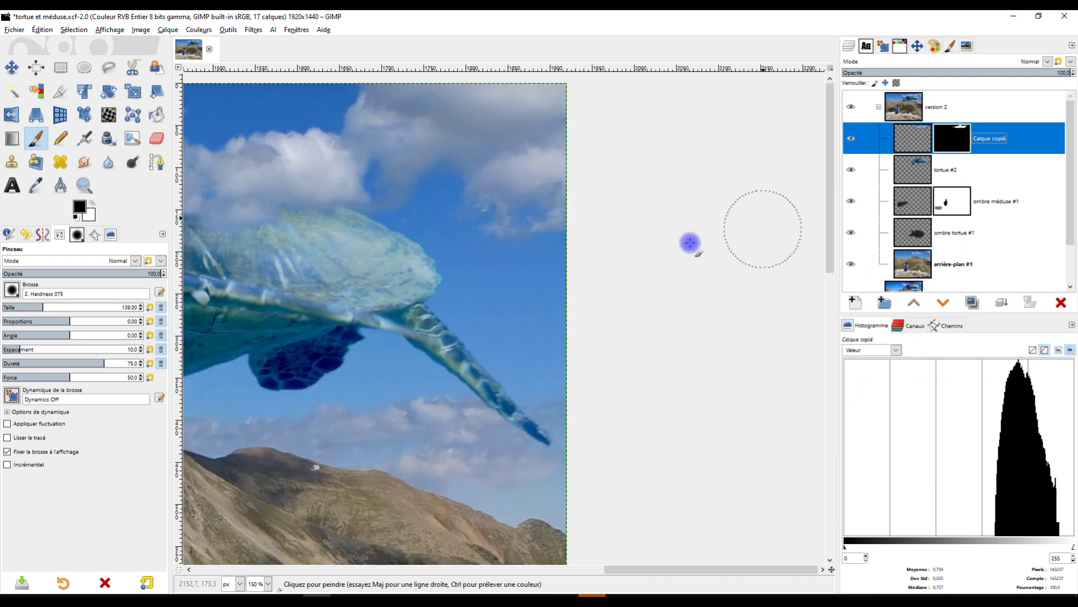
scroll(680, 236, down, 2)
scroll(668, 236, up, 4)
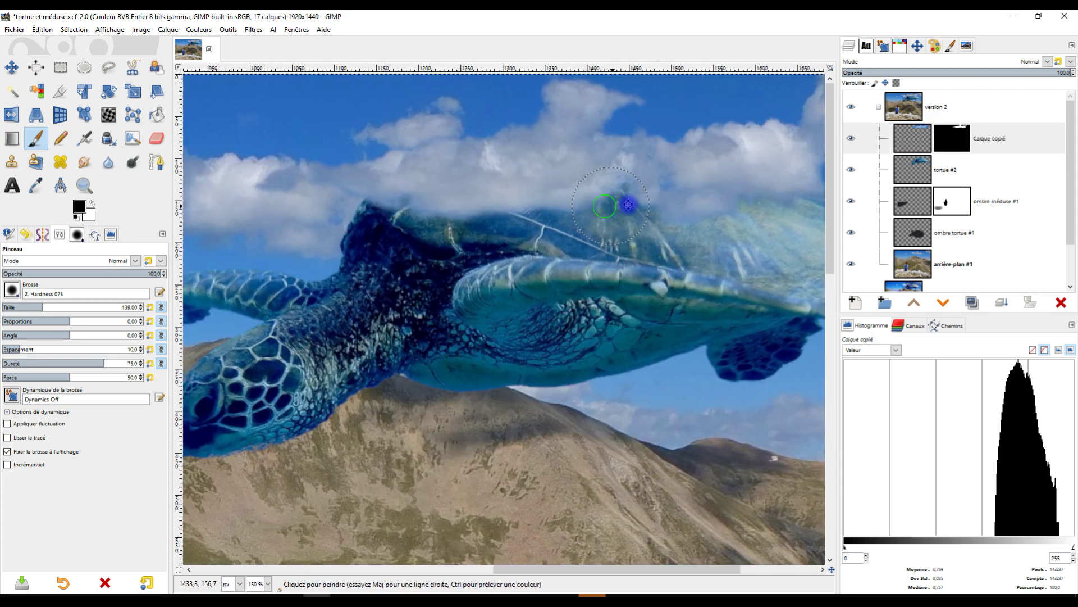
scroll(581, 241, down, 3)
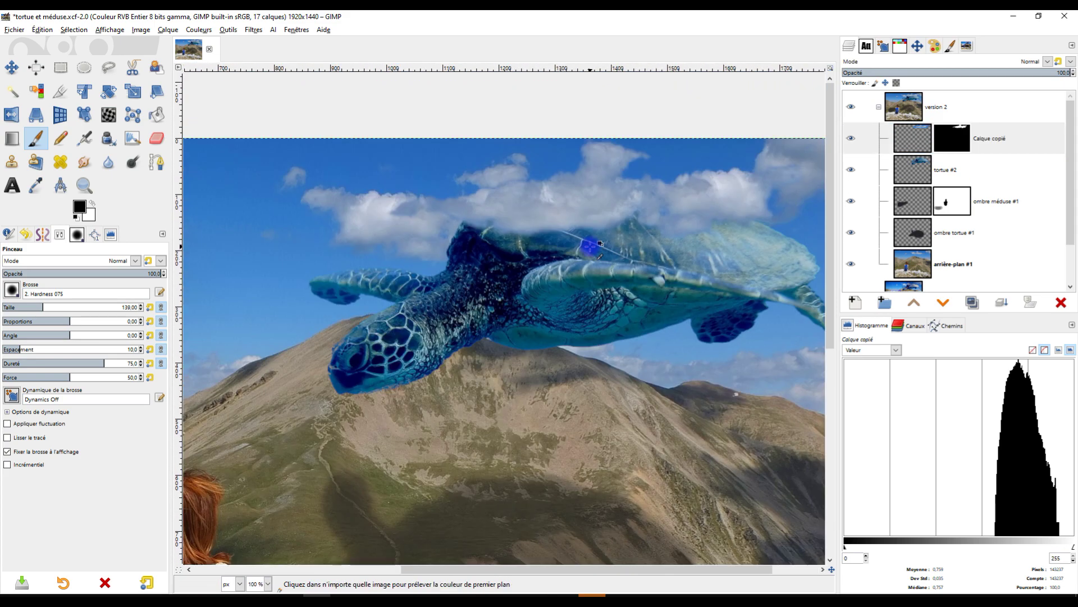
- Create a transparent layer named ombre nuages directly above tortue #2
click(915, 170)
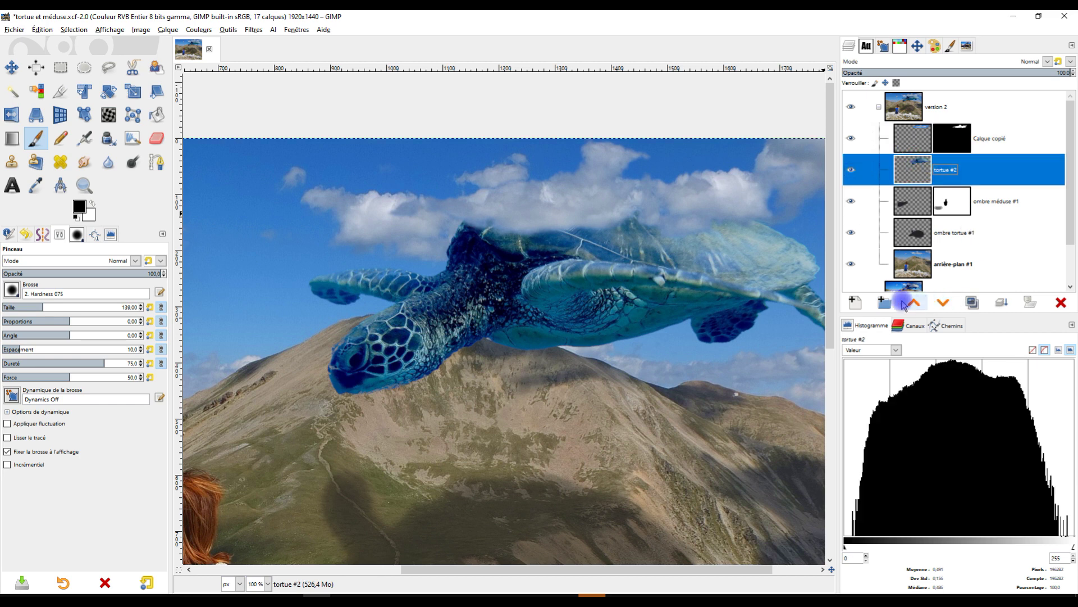
click(855, 302)
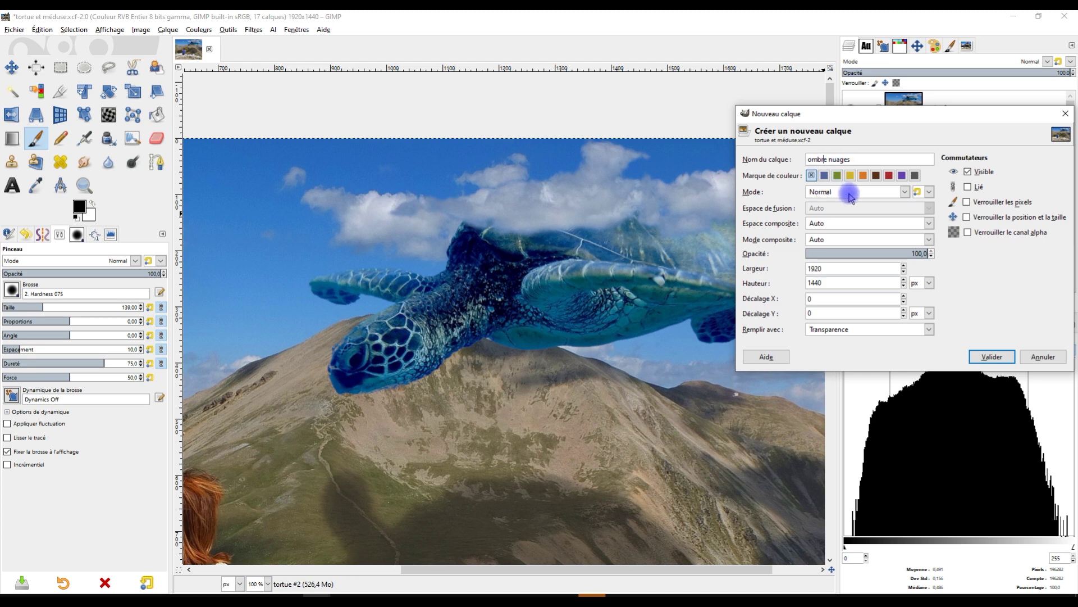
click(988, 355)
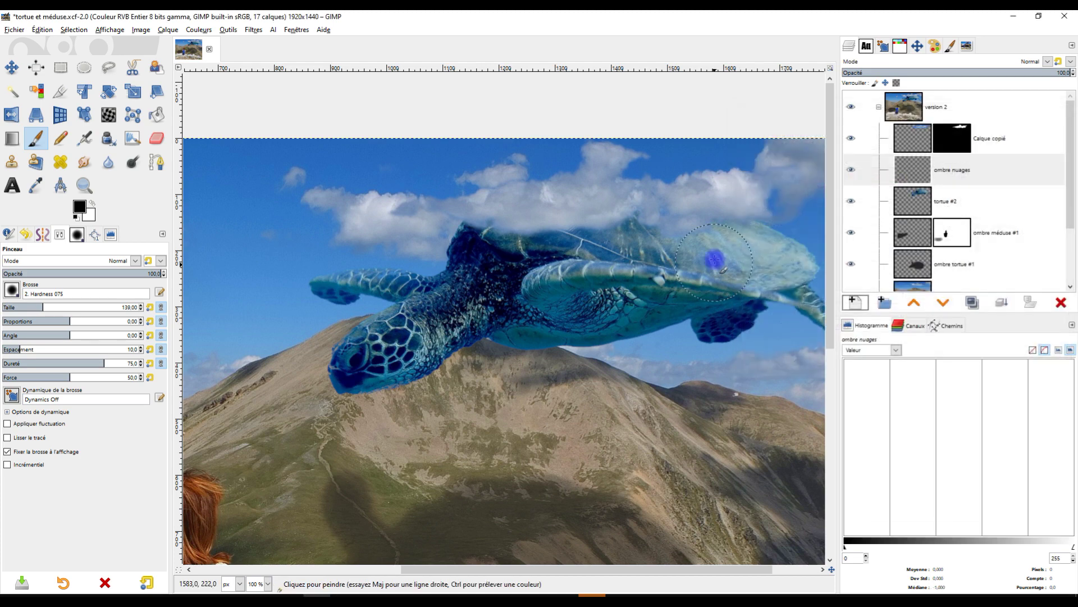
- Pick a very dark blue from the turtle's shell near the clouds as the foreground colour and return to the Paintbrush
scroll(639, 251, up, 3)
drag(639, 252, 576, 271)
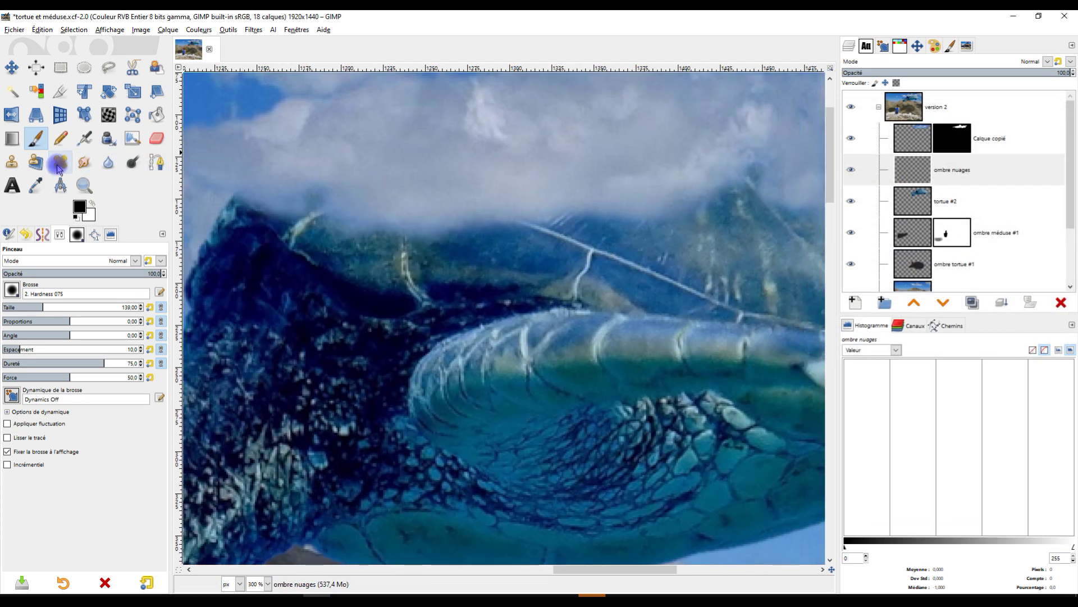
click(36, 185)
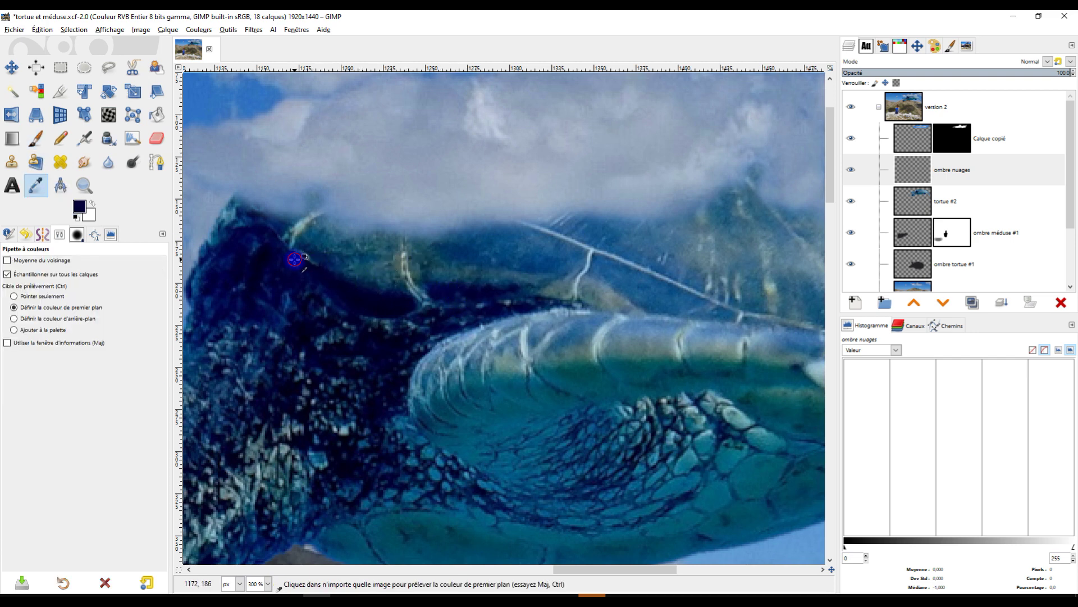
click(36, 138)
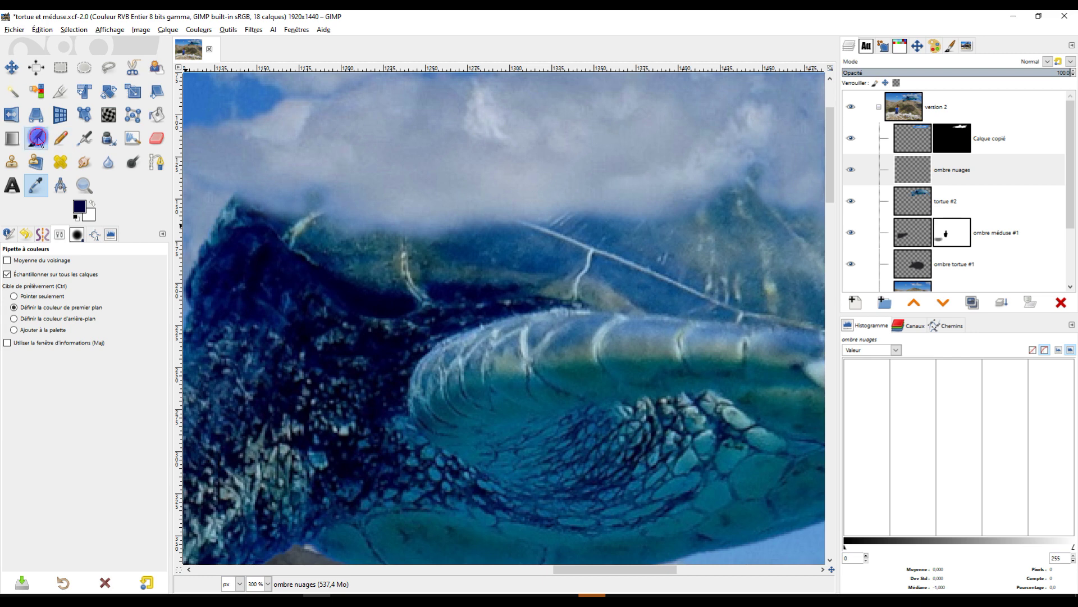
scroll(511, 229, up, 1)
scroll(511, 229, right, 1)
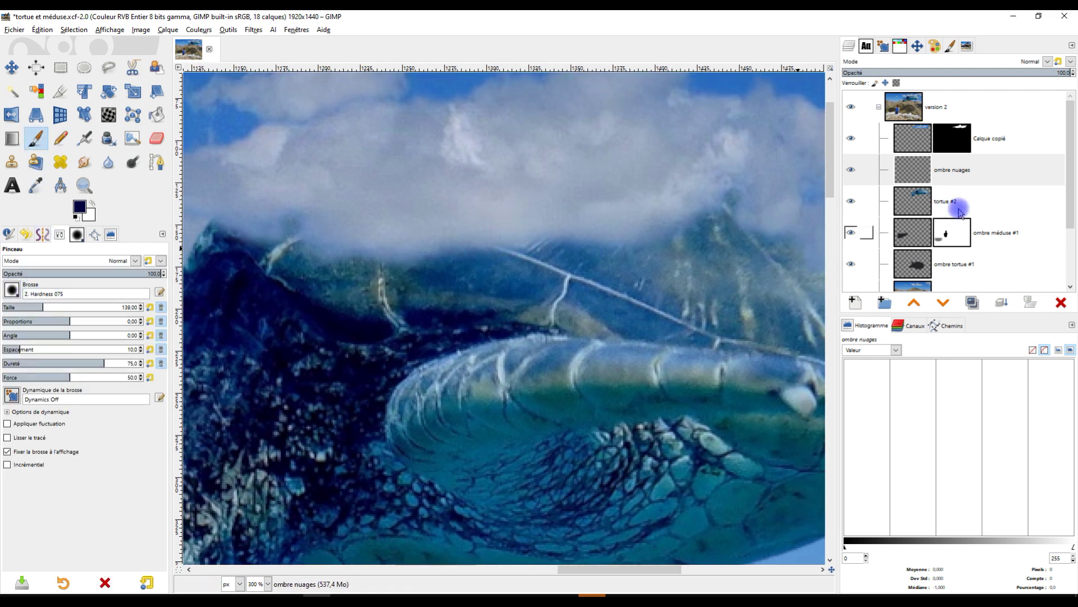
- Rename the Calque copié layer as nuages
click(927, 170)
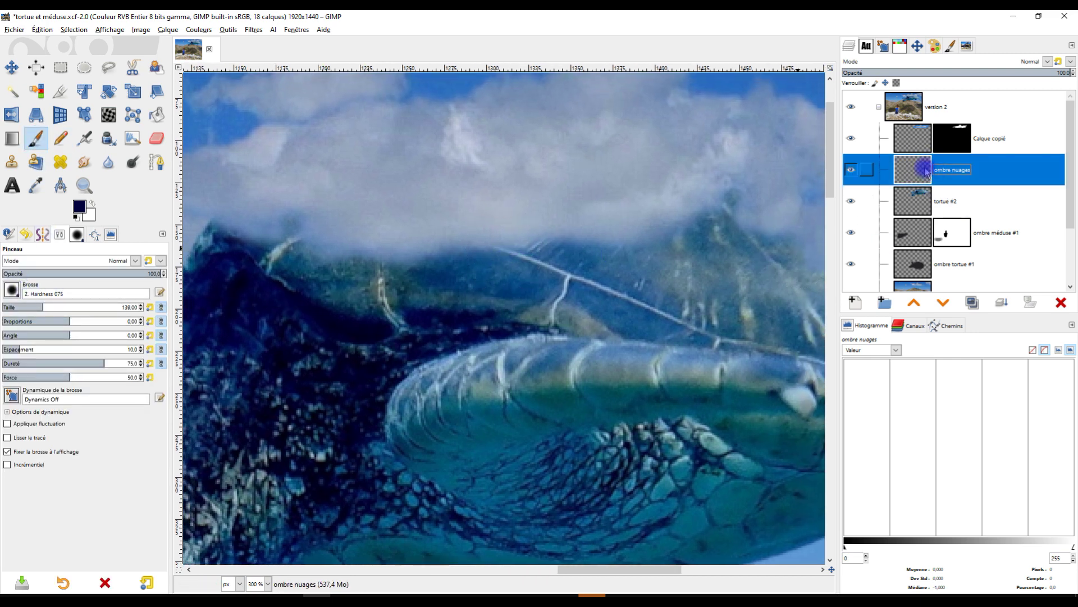
click(989, 138)
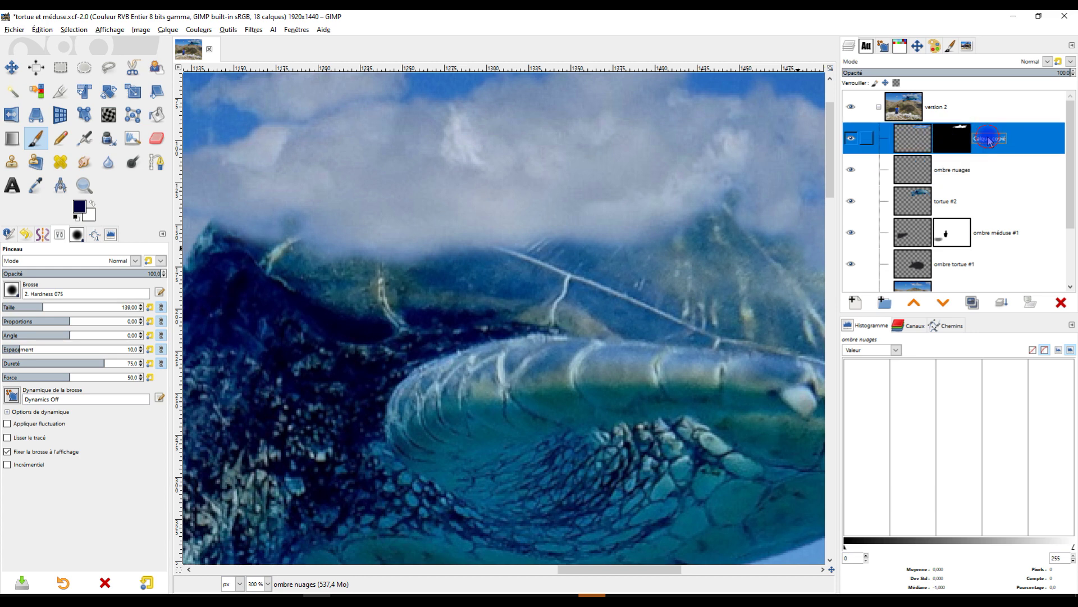
double_click(988, 139)
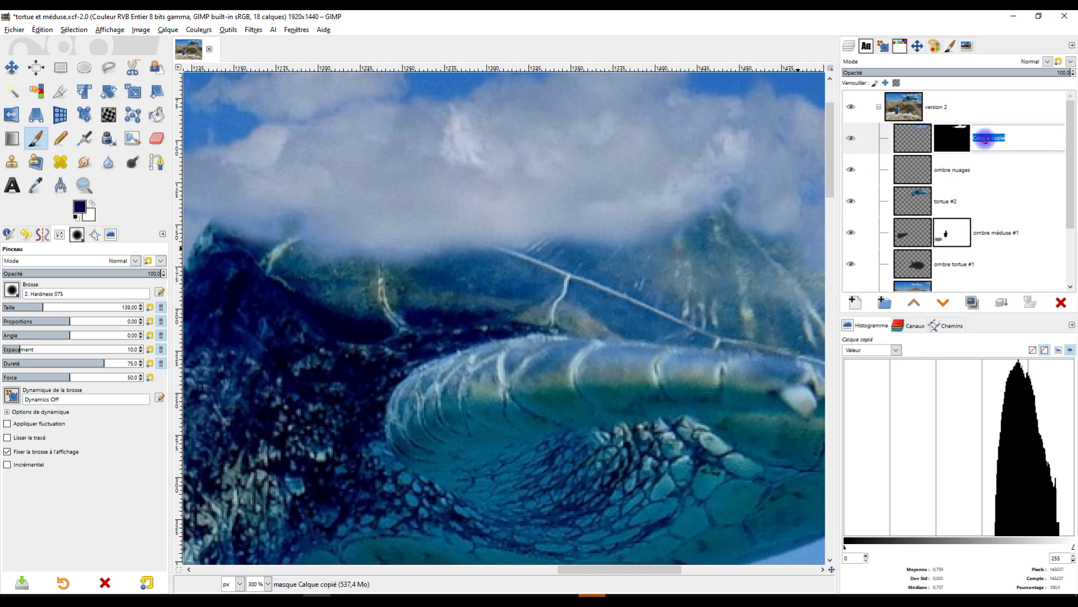
text(nu)
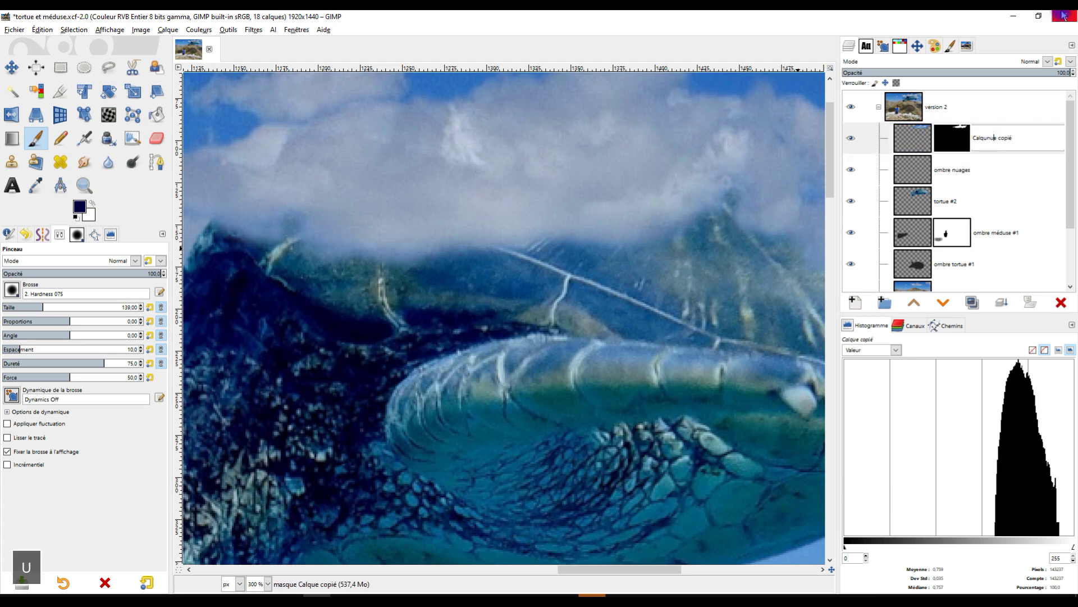
text(ages)
key(ctrl+a)
text(n)
key(Return)
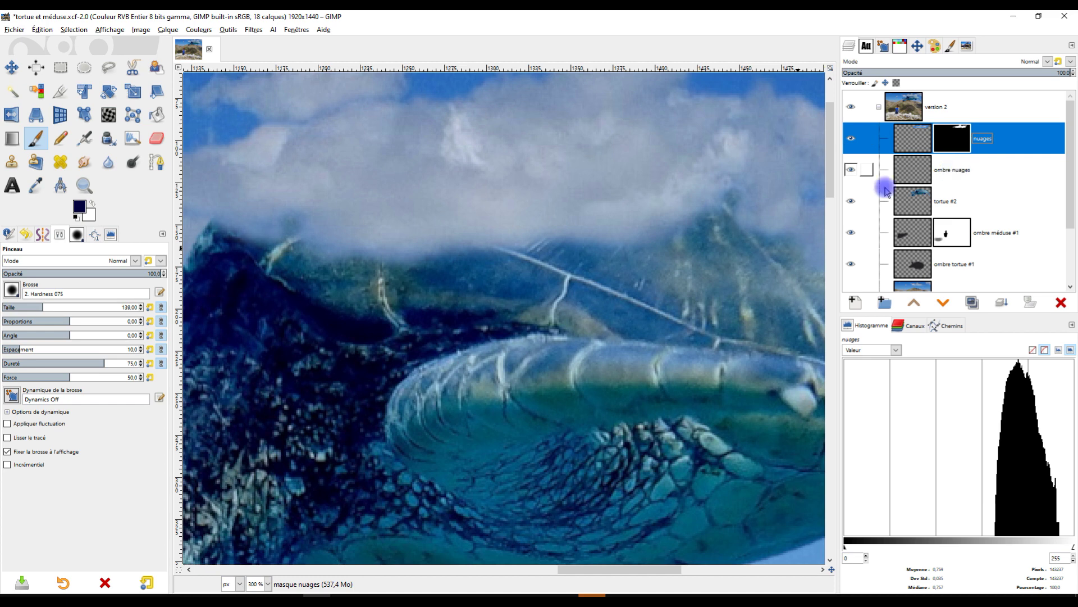
- Paint a dark blue shadow on the ombre nuages layer along the clouds' lower edge over the turtle, using the size 139 brush
click(335, 249)
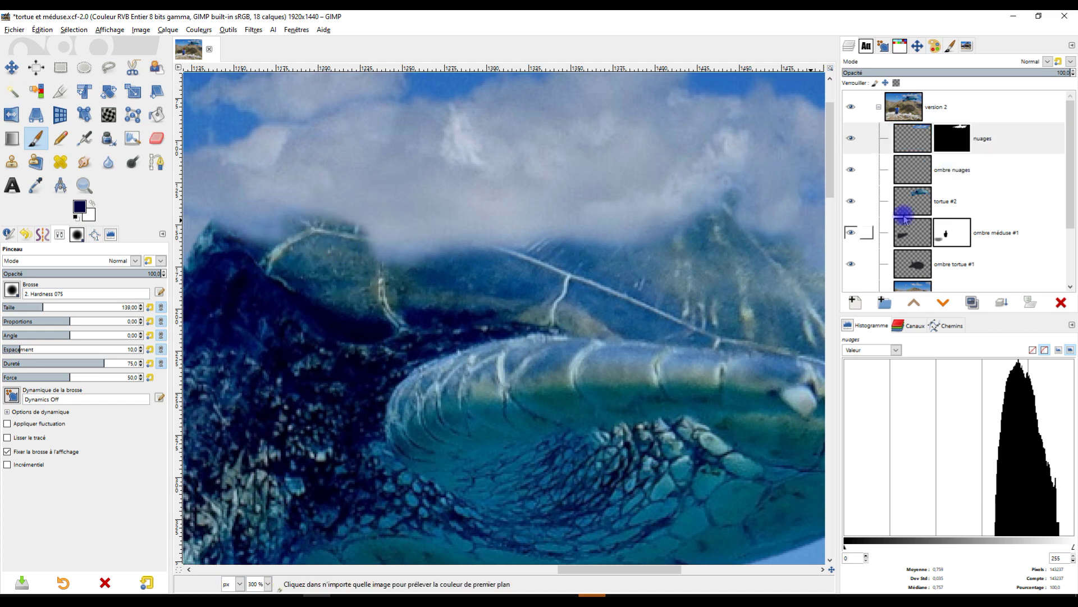
key(ctrl+z)
click(919, 175)
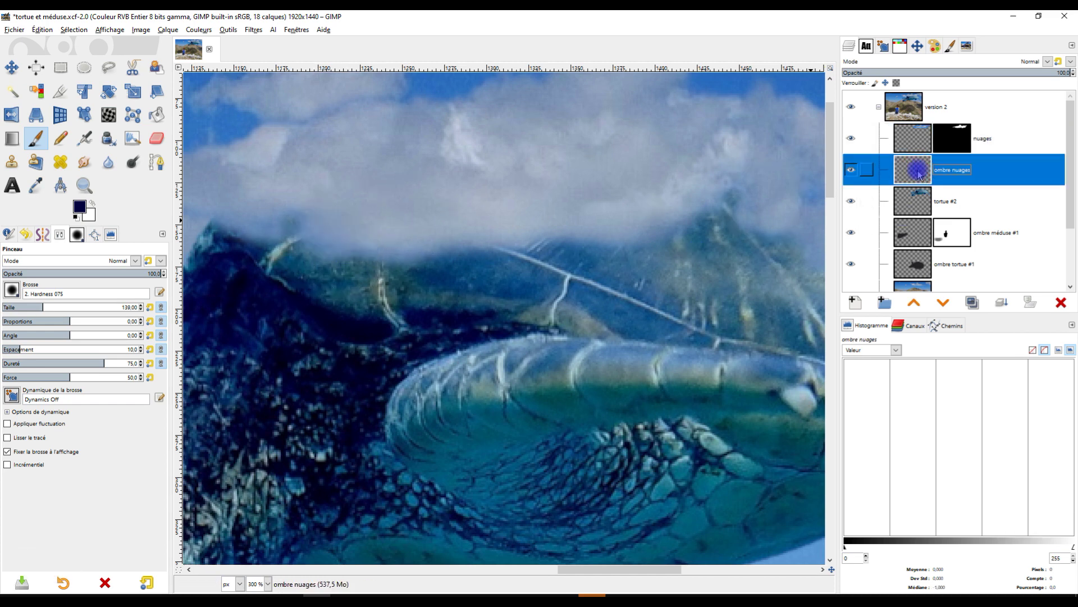
mouse_move(292, 253)
mouse_down()
mouse_move(365, 266)
mouse_move(464, 259)
mouse_move(600, 242)
mouse_move(714, 203)
mouse_up()
drag(697, 306, 562, 314)
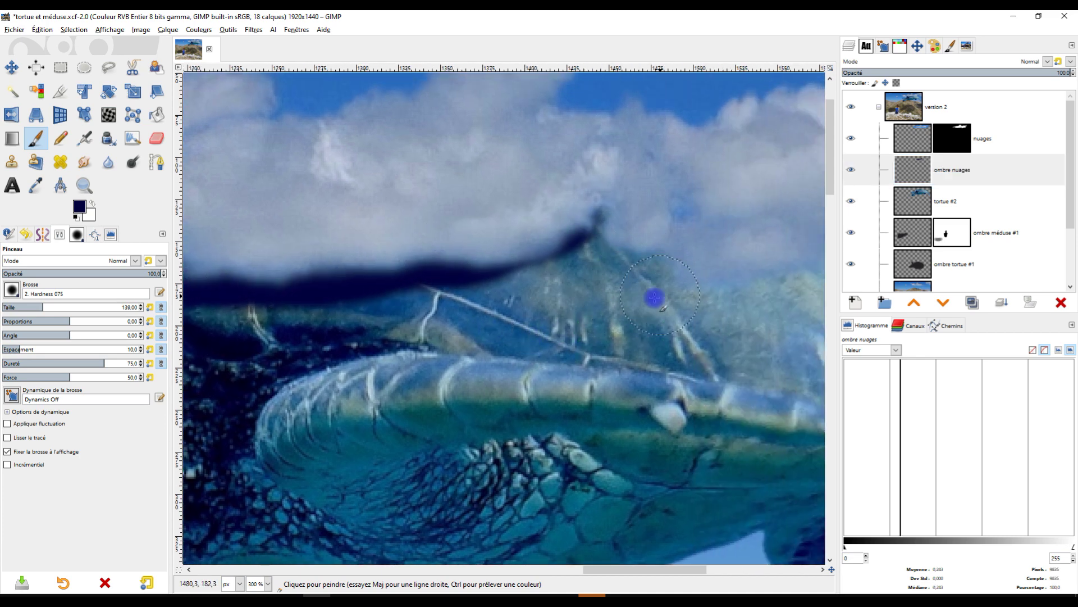
ctrl+scroll(659, 303, down, 3)
ctrl+scroll(601, 378, up, 2)
mouse_move(551, 313)
mouse_down()
mouse_move(585, 337)
mouse_move(664, 321)
mouse_move(700, 320)
mouse_move(709, 337)
mouse_up()
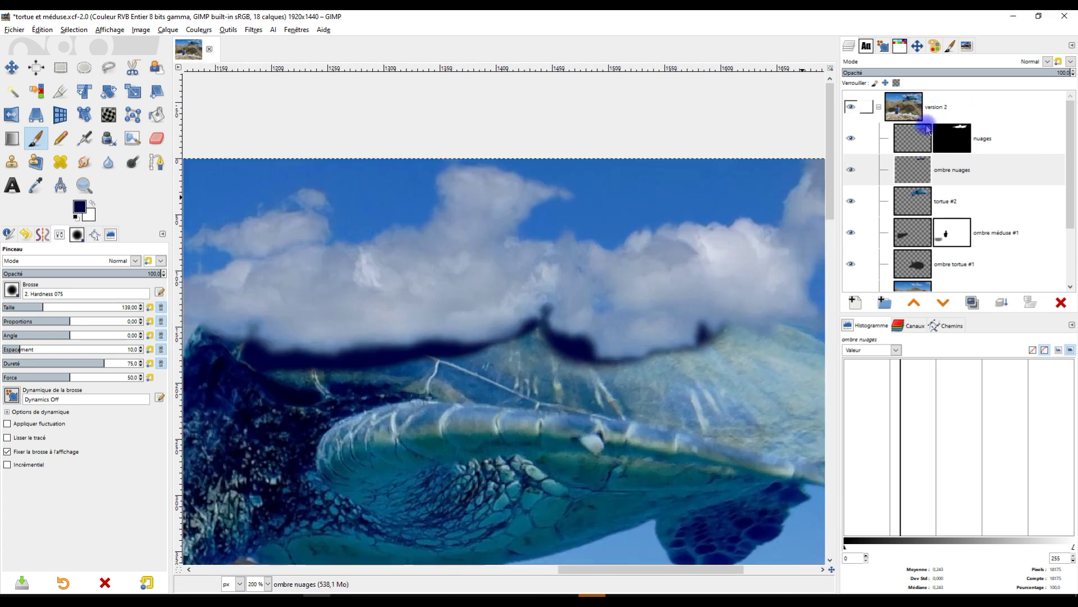
click(851, 138)
click(851, 138)
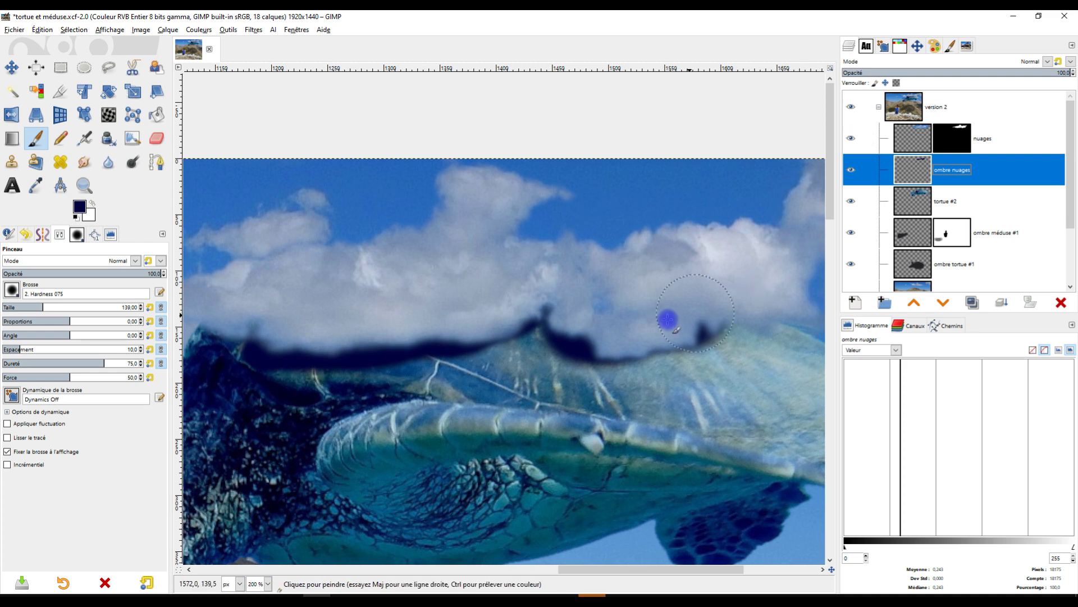
drag(494, 345, 550, 294)
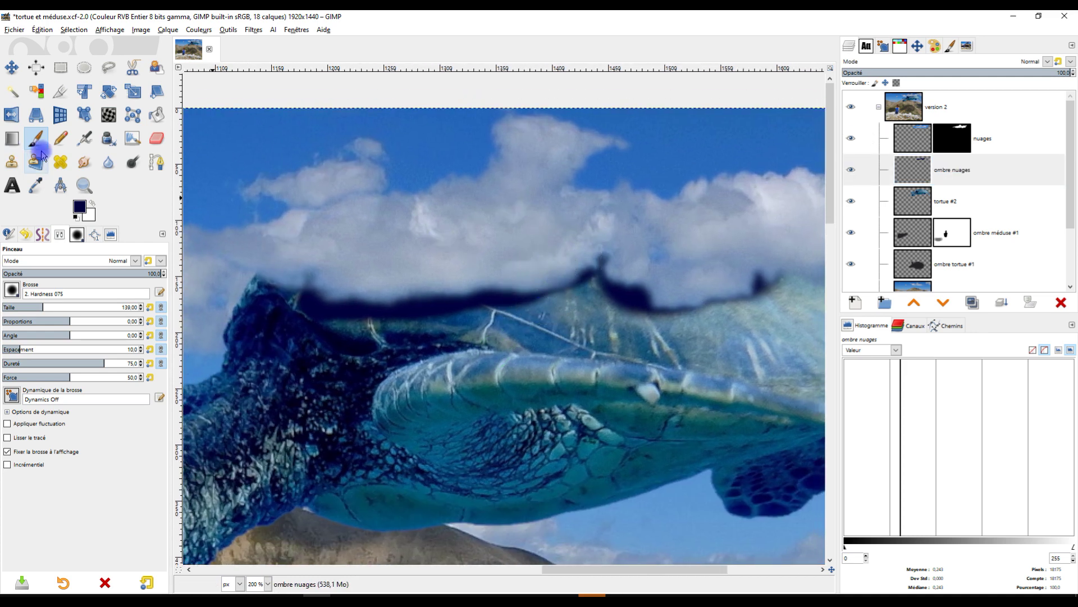
- Smudge the painted cloud shadow into the turtle's back with the size 139 brush and slightly lower the ombre nuages layer's opacity
click(85, 162)
mouse_move(573, 307)
mouse_down()
mouse_move(546, 299)
mouse_move(501, 308)
mouse_up()
drag(381, 311, 548, 309)
drag(762, 298, 694, 316)
drag(737, 283, 704, 294)
mouse_move(718, 283)
mouse_down()
mouse_move(747, 306)
mouse_move(759, 299)
mouse_move(771, 262)
mouse_move(745, 276)
mouse_move(743, 316)
mouse_move(753, 309)
mouse_move(682, 287)
mouse_move(777, 297)
mouse_move(675, 296)
mouse_move(758, 289)
mouse_move(699, 310)
mouse_move(673, 303)
mouse_move(742, 335)
mouse_move(665, 317)
mouse_move(646, 345)
mouse_move(627, 329)
mouse_move(705, 317)
mouse_move(643, 319)
mouse_move(731, 320)
mouse_move(662, 298)
mouse_move(670, 331)
mouse_move(619, 307)
mouse_move(616, 333)
mouse_move(593, 301)
mouse_move(549, 322)
mouse_move(524, 289)
mouse_move(494, 311)
mouse_move(518, 317)
mouse_move(501, 319)
mouse_move(465, 308)
mouse_move(284, 339)
mouse_move(291, 314)
mouse_move(293, 342)
mouse_move(336, 323)
mouse_move(247, 316)
mouse_up()
mouse_move(378, 334)
mouse_down()
mouse_move(349, 363)
mouse_move(332, 331)
mouse_move(350, 356)
mouse_move(476, 346)
mouse_move(470, 327)
mouse_move(511, 332)
mouse_up()
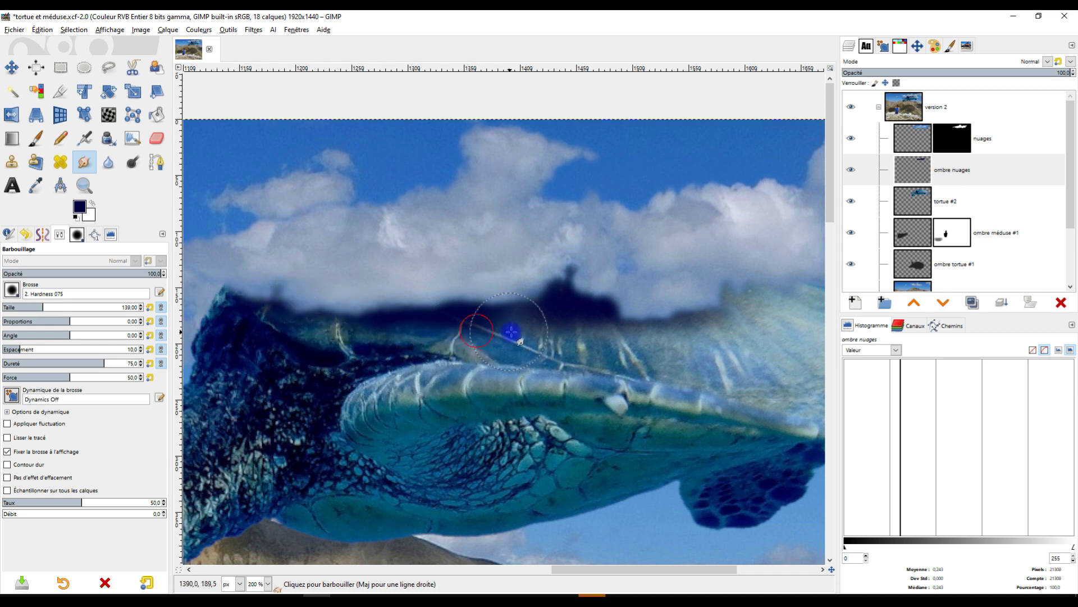
click(1017, 75)
drag(1049, 77, 1063, 77)
mouse_move(572, 340)
mouse_down()
mouse_move(583, 292)
mouse_move(567, 329)
mouse_move(545, 299)
mouse_move(490, 330)
mouse_move(547, 369)
mouse_move(575, 323)
mouse_move(559, 343)
mouse_move(632, 323)
mouse_move(657, 344)
mouse_move(688, 341)
mouse_move(683, 318)
mouse_move(712, 331)
mouse_move(700, 289)
mouse_move(771, 293)
mouse_move(783, 321)
mouse_move(740, 335)
mouse_move(747, 342)
mouse_move(781, 326)
mouse_move(749, 315)
mouse_move(715, 345)
mouse_up()
mouse_move(312, 336)
mouse_down()
mouse_move(355, 318)
mouse_move(254, 318)
mouse_move(333, 313)
mouse_move(253, 332)
mouse_move(366, 314)
mouse_move(288, 332)
mouse_move(349, 312)
mouse_move(345, 330)
mouse_move(302, 333)
mouse_move(423, 313)
mouse_move(318, 339)
mouse_move(349, 326)
mouse_move(337, 383)
mouse_move(319, 379)
mouse_move(319, 353)
mouse_move(272, 356)
mouse_up()
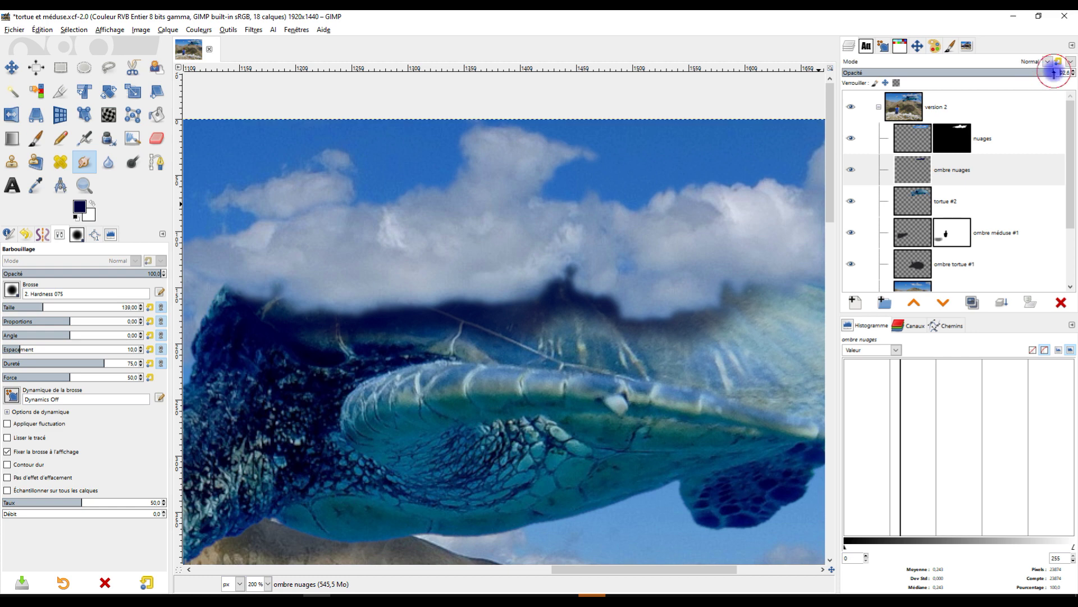
- Try the Fusion de grain blend mode on ombre nuages, return it to Normal and set the layer's opacity to 89.9
click(1028, 61)
click(905, 461)
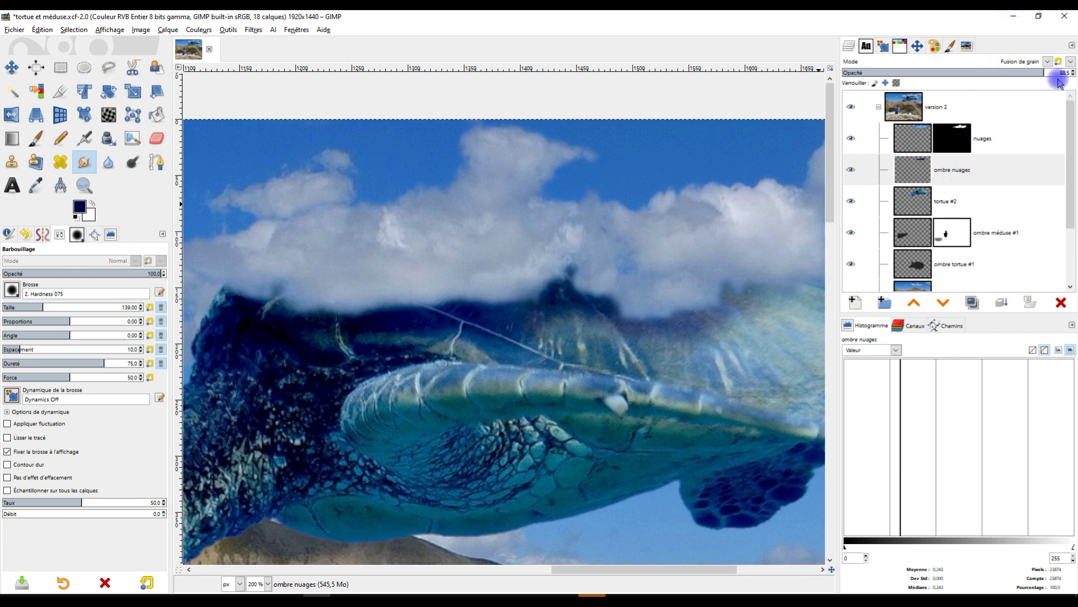
scroll(549, 305, down, 2)
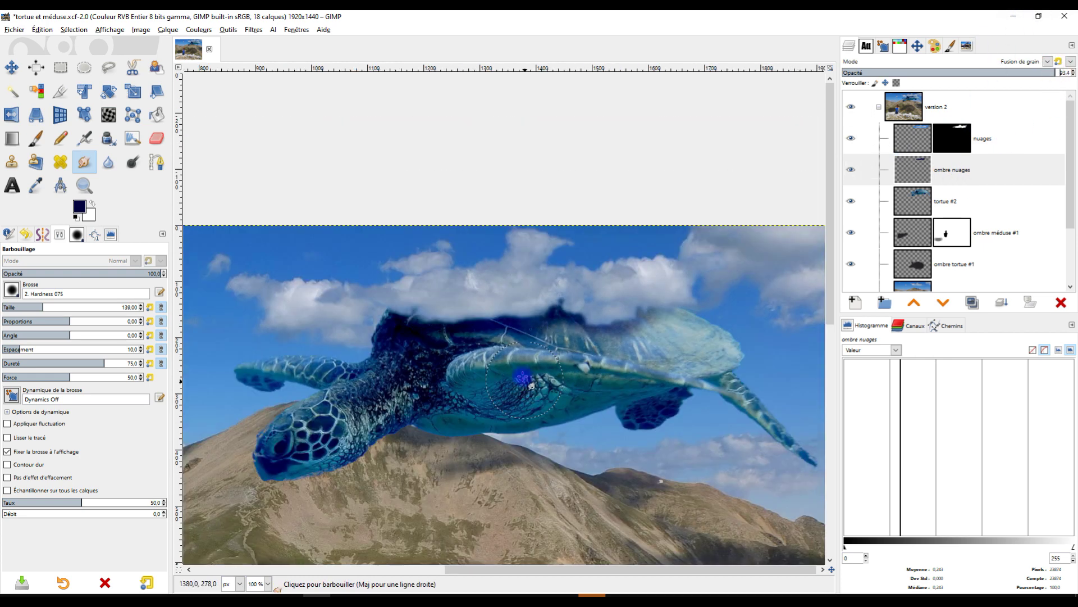
scroll(508, 354, up, 1)
click(1021, 61)
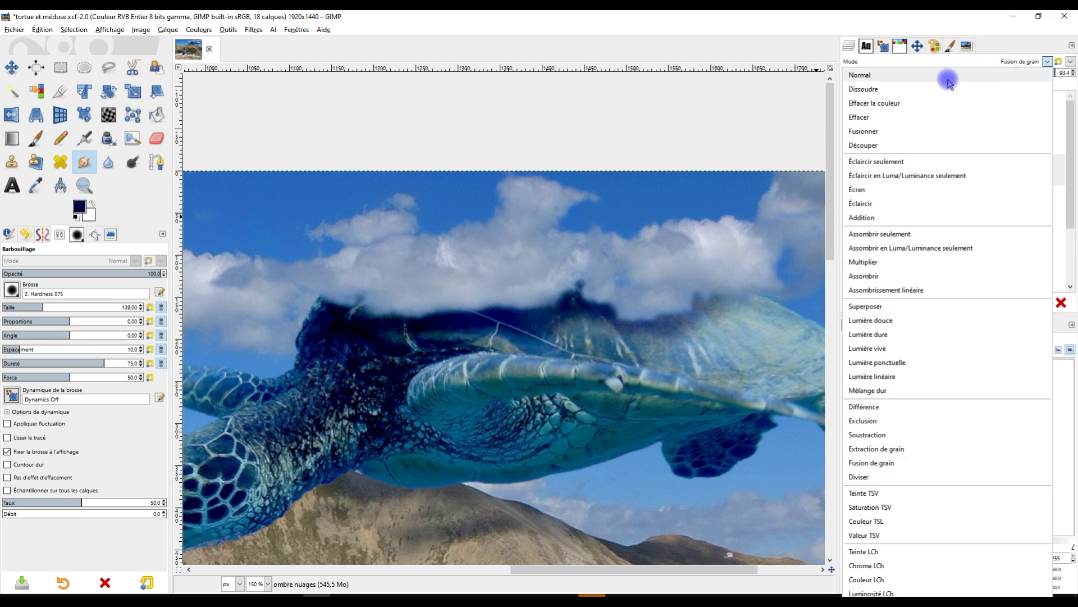
click(937, 79)
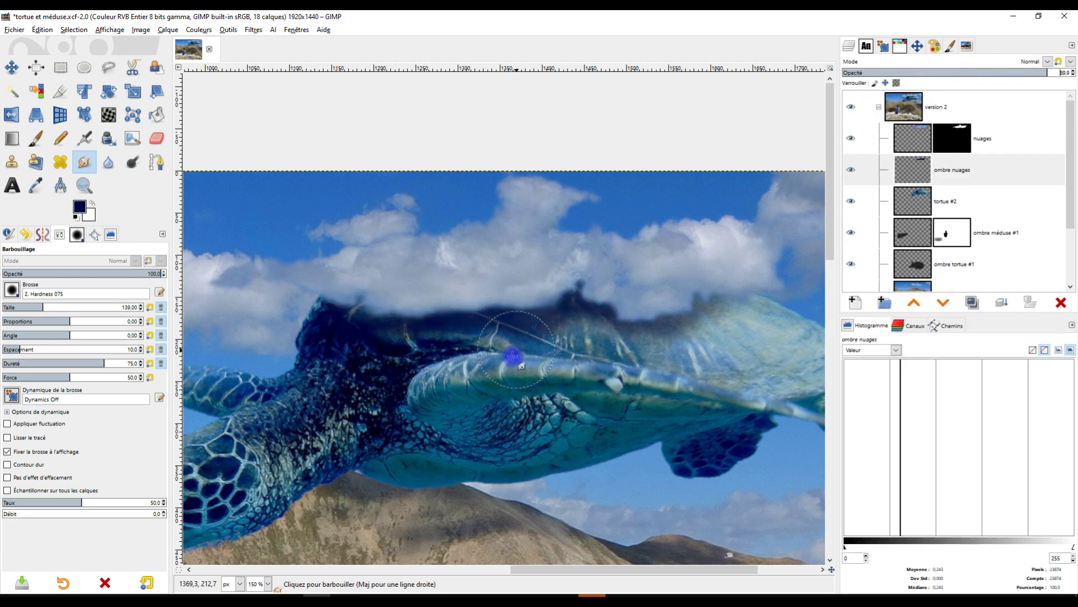
scroll(534, 330, down, 1)
scroll(456, 349, down, 2)
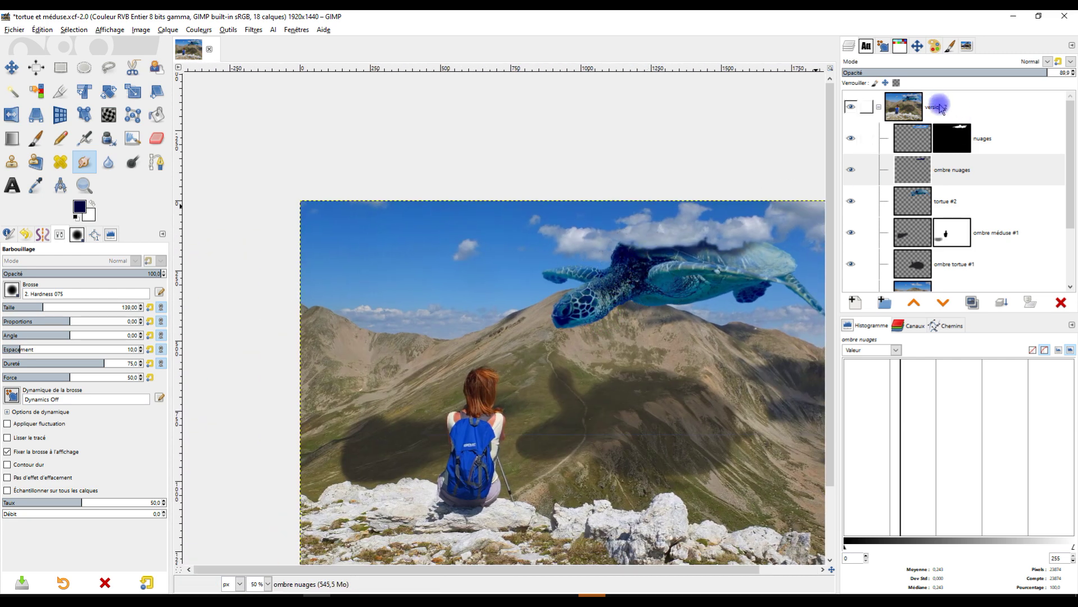
- Select the nuages layer, switch to the Pixabay jellyfish page in the browser and copy the photo at 4032×3024
click(913, 141)
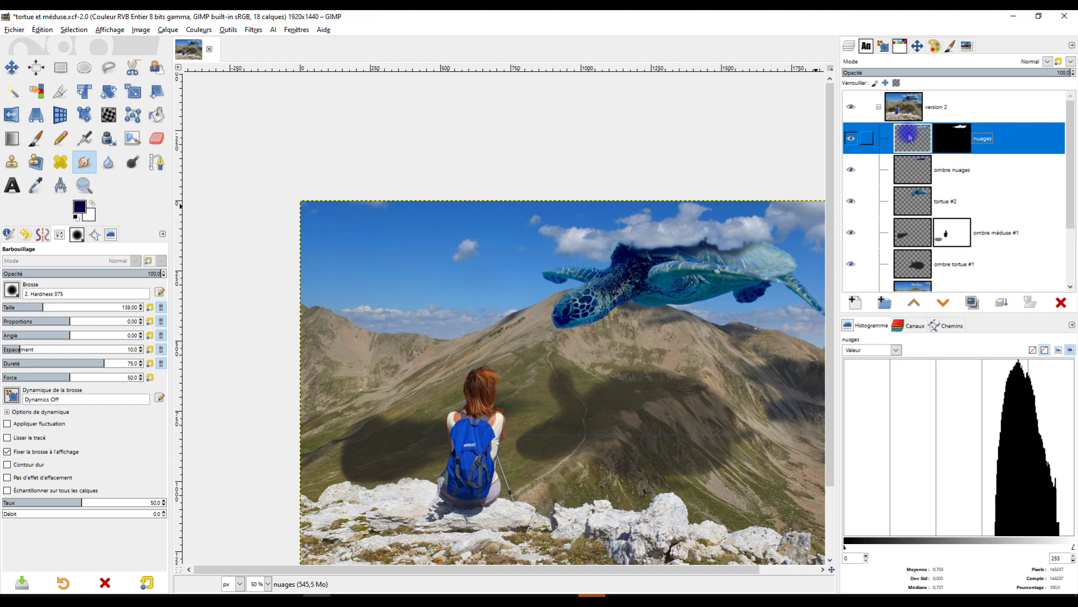
click(1014, 16)
click(793, 283)
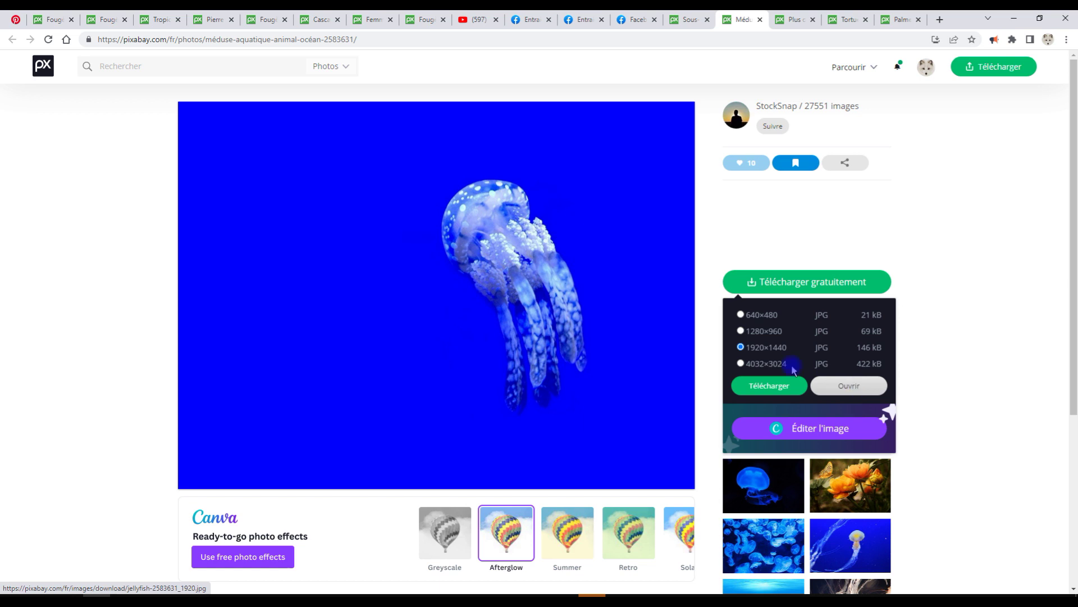
click(851, 386)
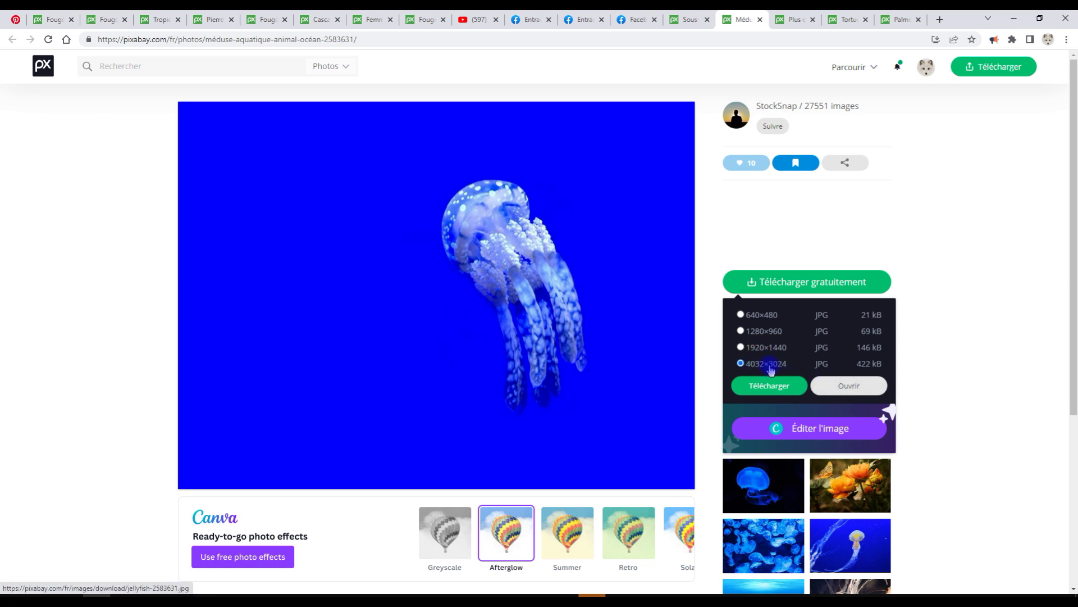
click(852, 392)
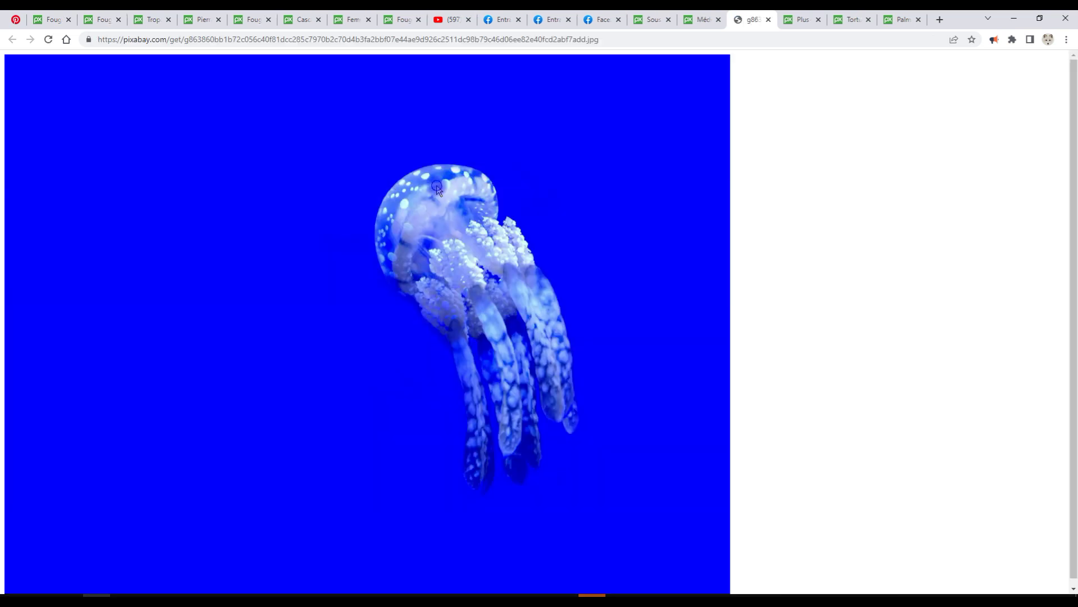
right_click(437, 187)
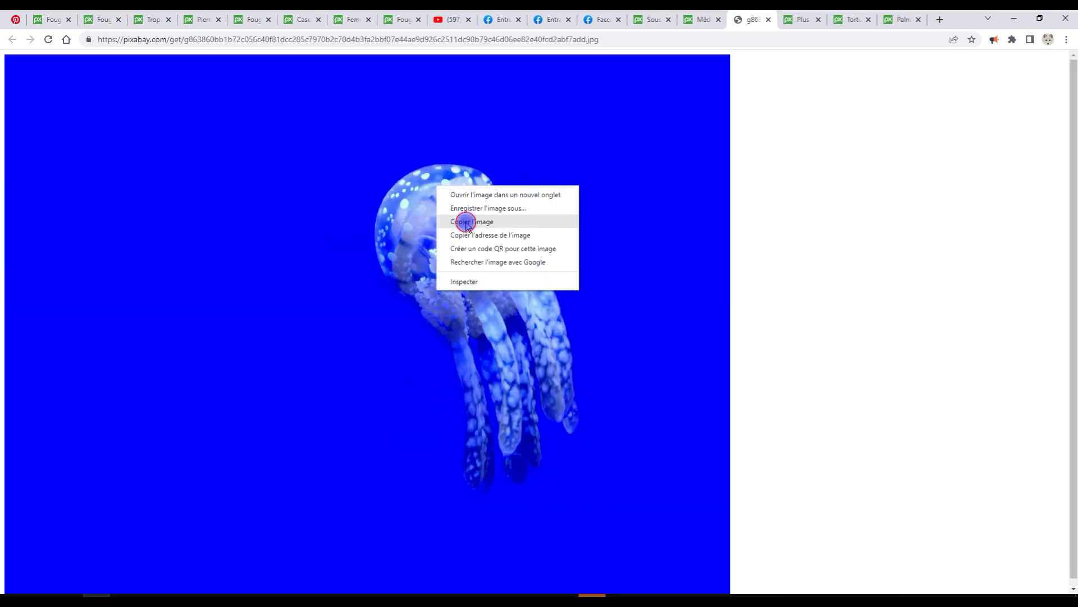
click(466, 222)
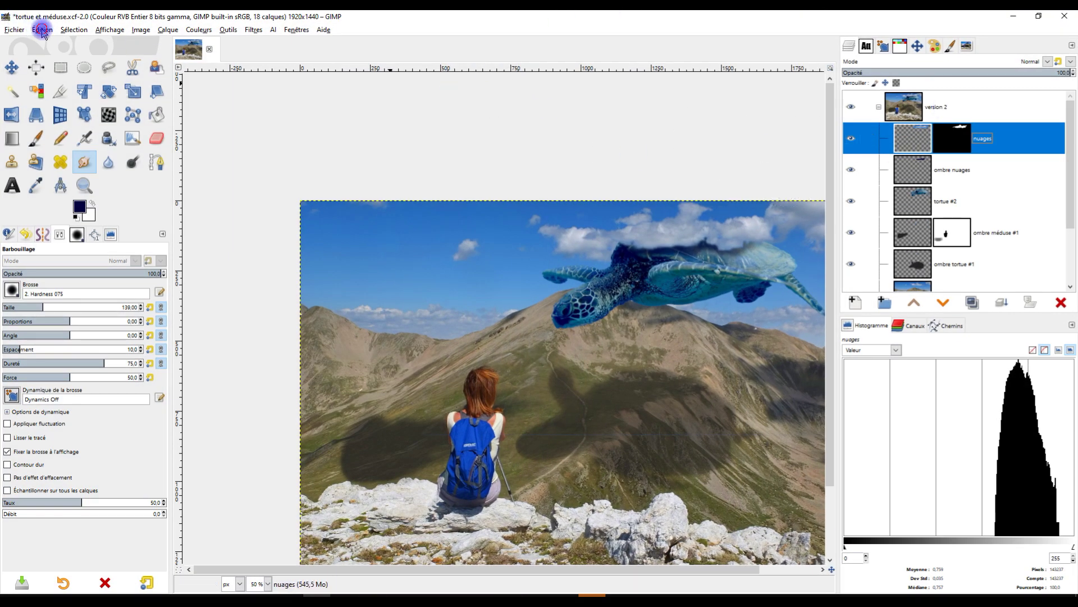
- Back in GIMP, paste the jellyfish photo as a new layer above nuages and name it méduses #2
click(42, 31)
mouse_move(180, 166)
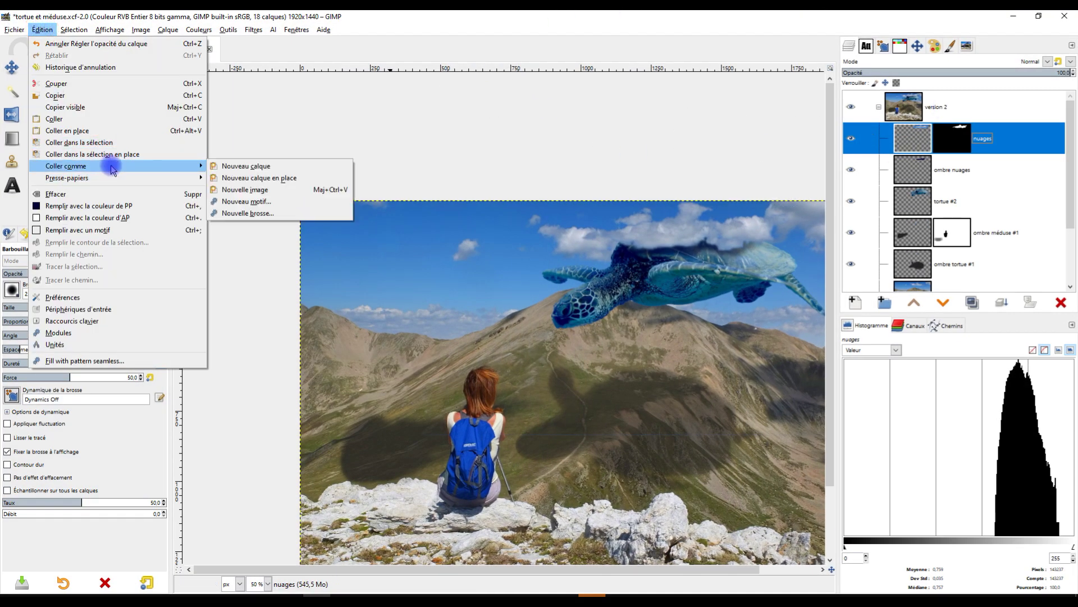
click(248, 166)
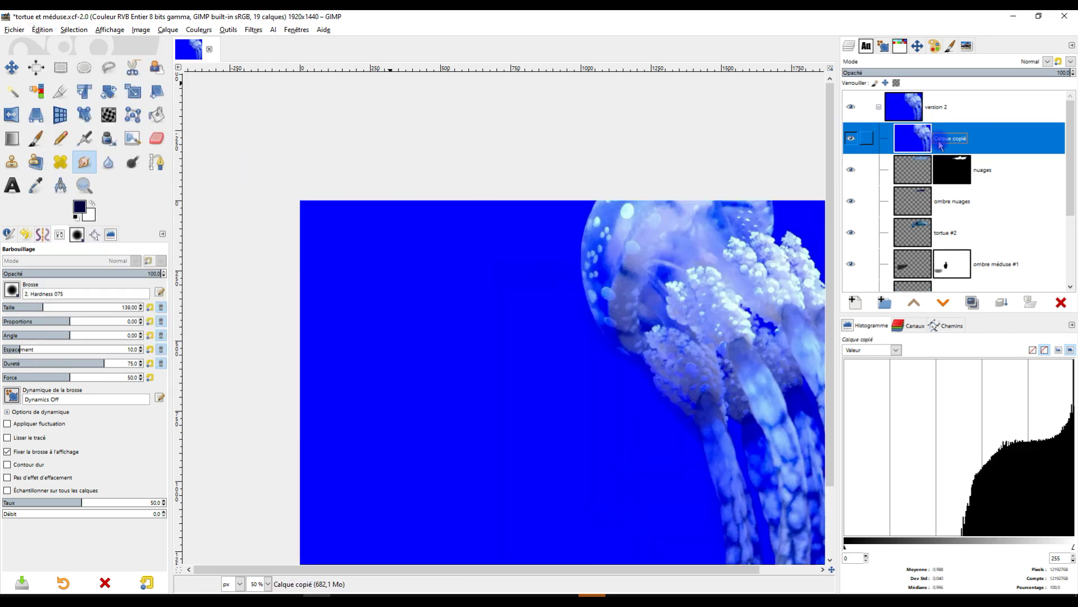
double_click(955, 139)
text(m)
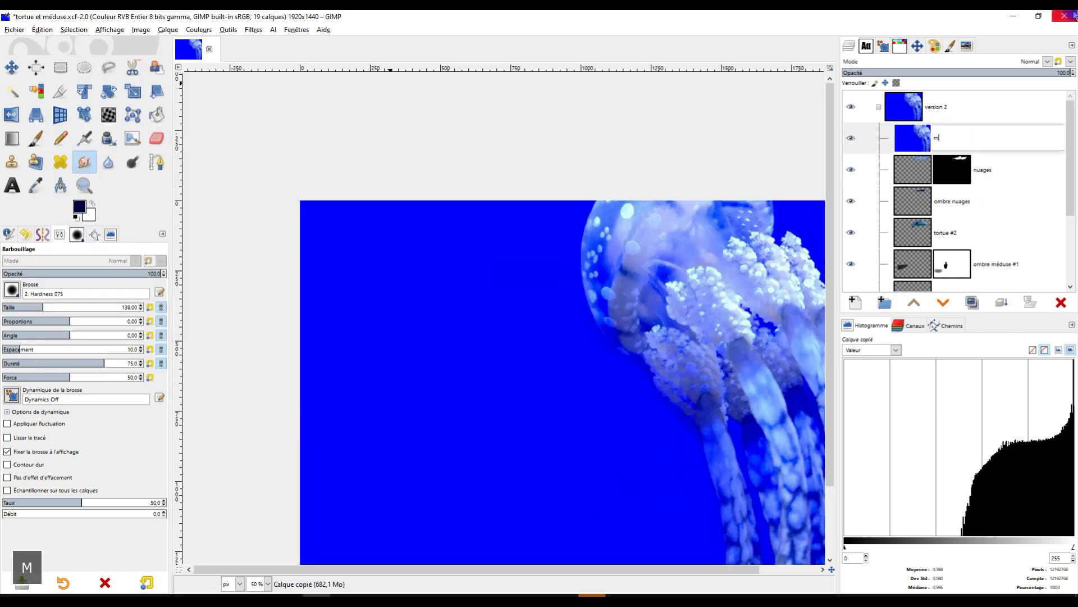
text(éduses )
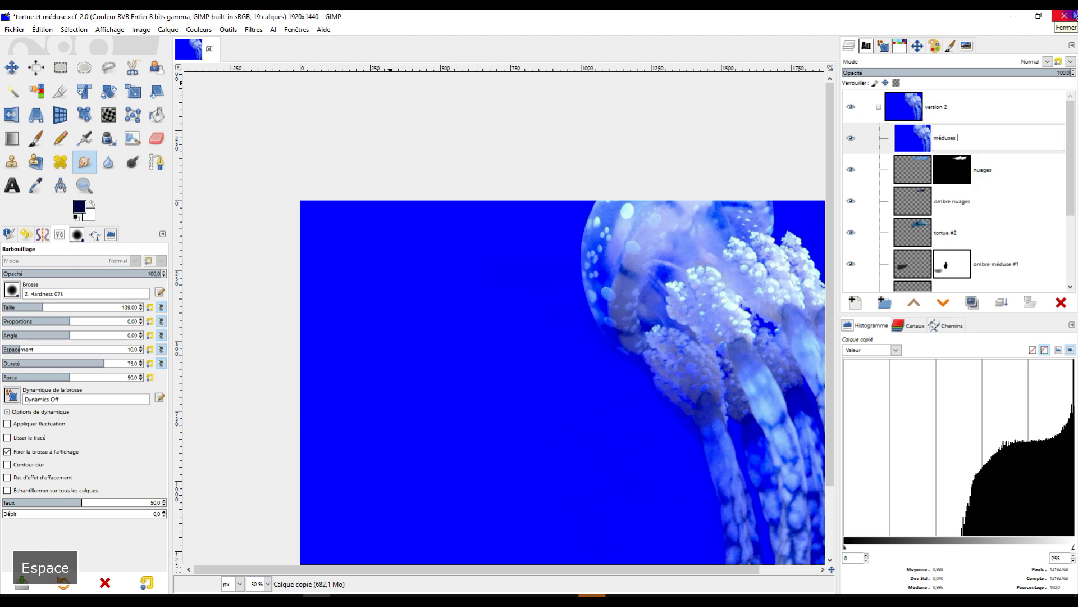
text(#2)
key(Return)
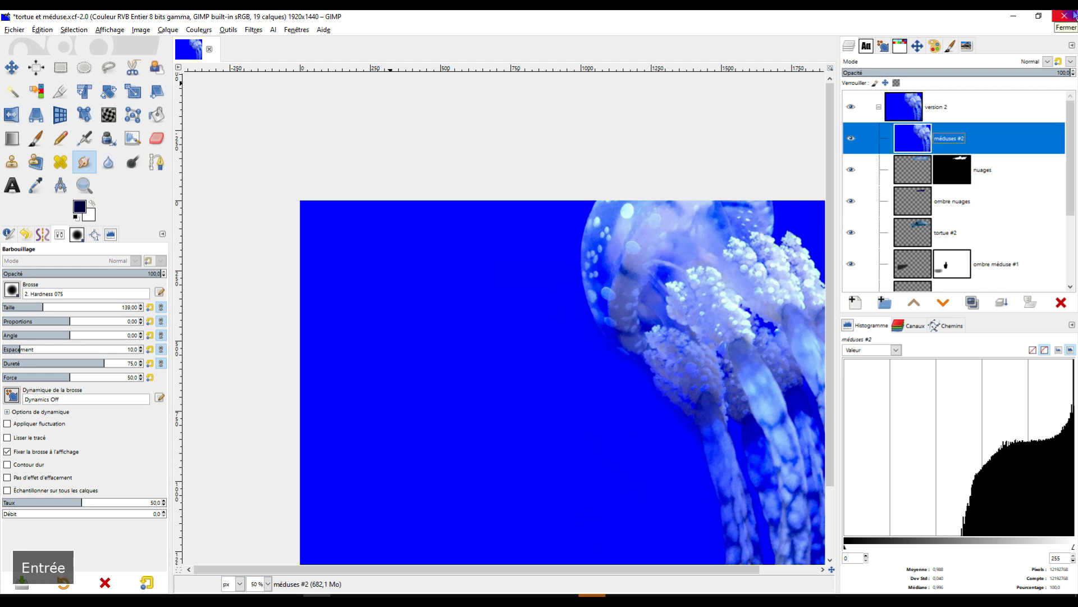
- Move the méduses #2 layer so the jellyfish sits near the canvas centre and set the layer's opacity to 67.8
scroll(612, 325, down, 3)
scroll(528, 297, up, 1)
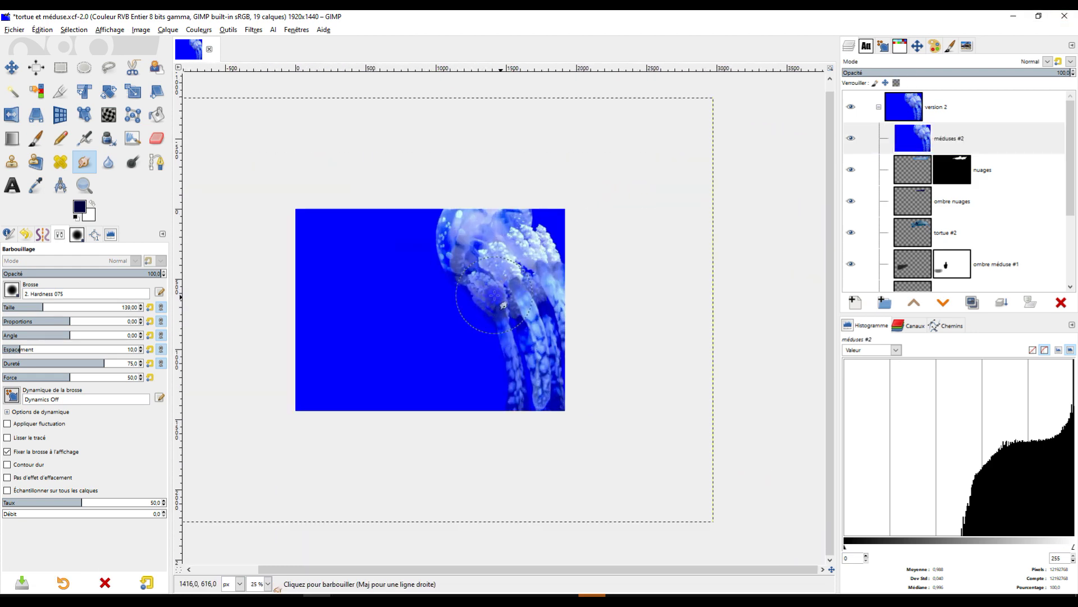
click(11, 67)
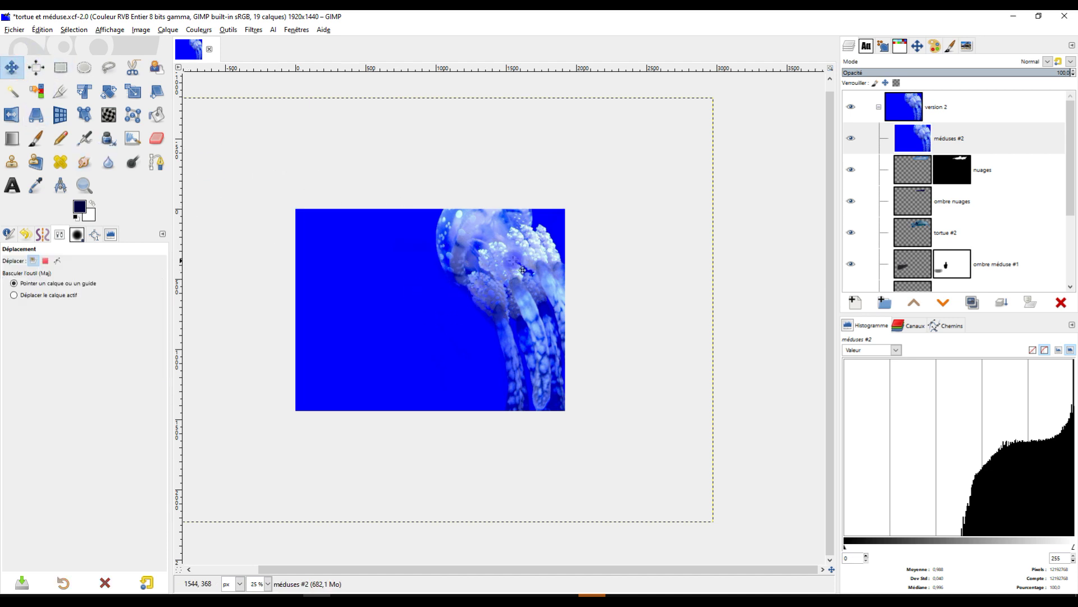
drag(520, 267, 405, 316)
click(998, 73)
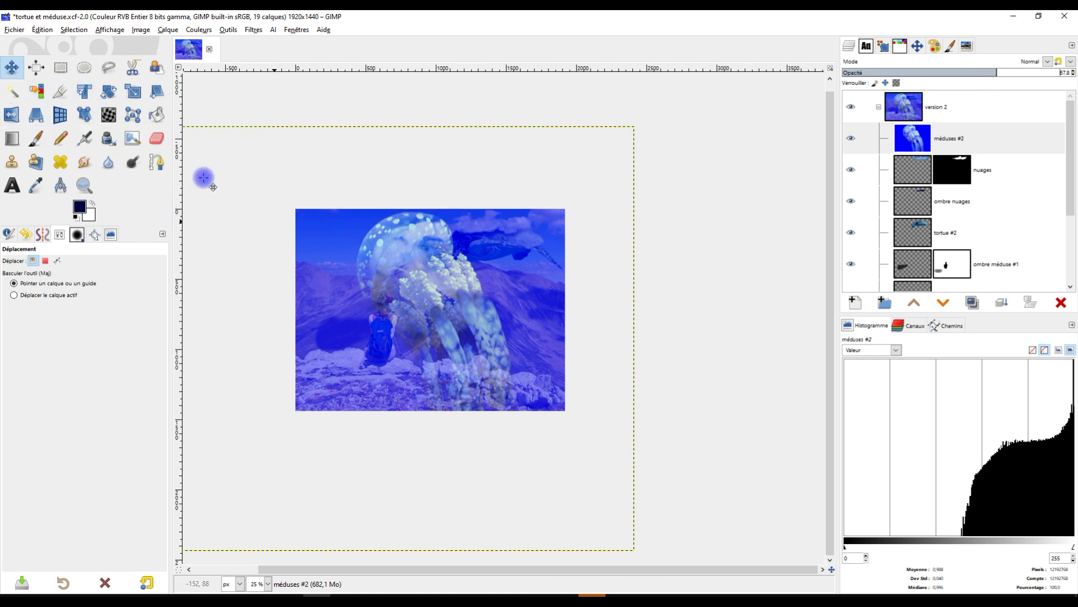
- Flip the méduses #2 layer horizontally and move the jellyfish back over the middle of the landscape
click(12, 114)
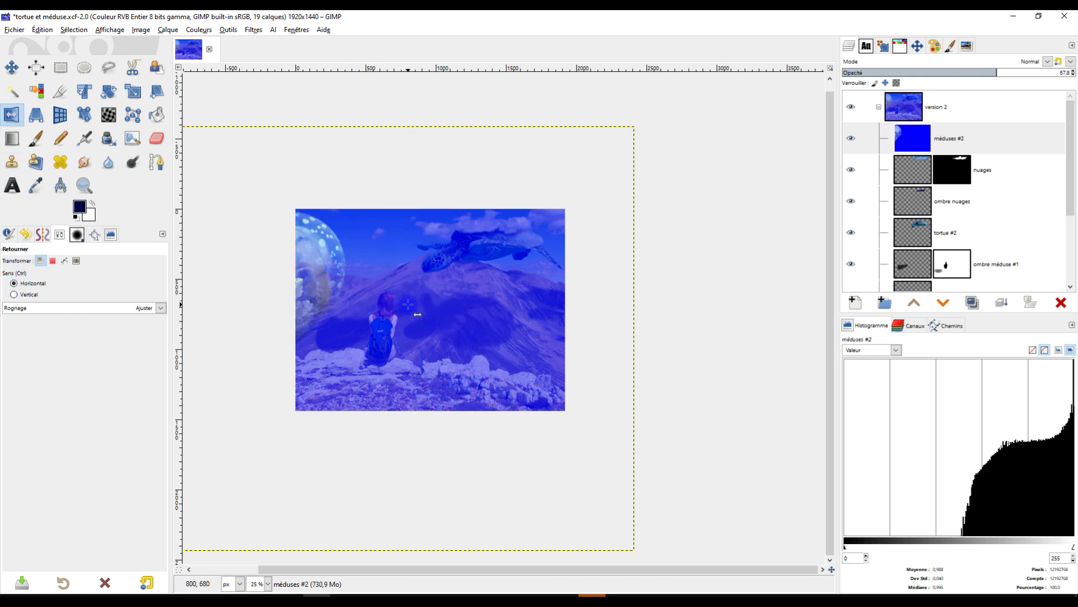
click(12, 68)
drag(332, 282, 468, 270)
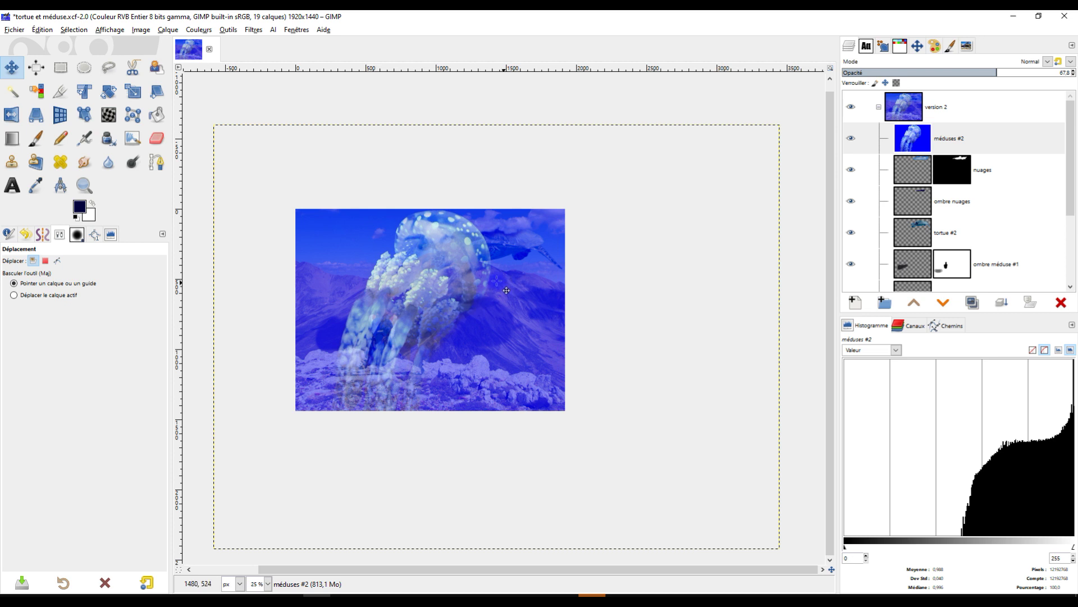
- Scale the méduses #2 layer down proportionally and position the jellyfish over the seated woman, beside the turtle's head
click(134, 91)
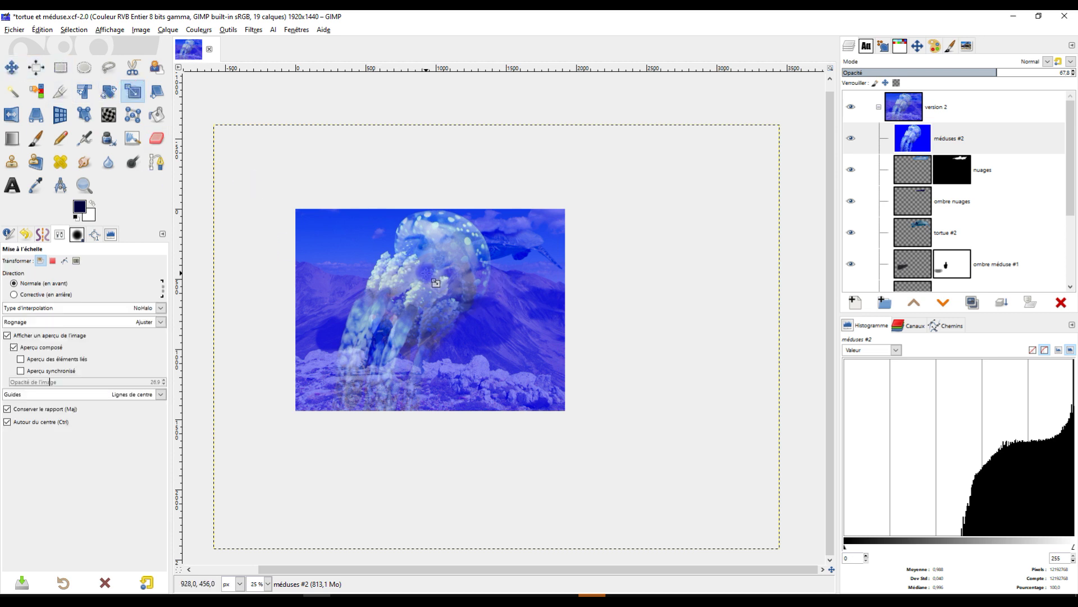
click(426, 274)
drag(778, 548, 531, 387)
drag(505, 344, 433, 295)
click(790, 149)
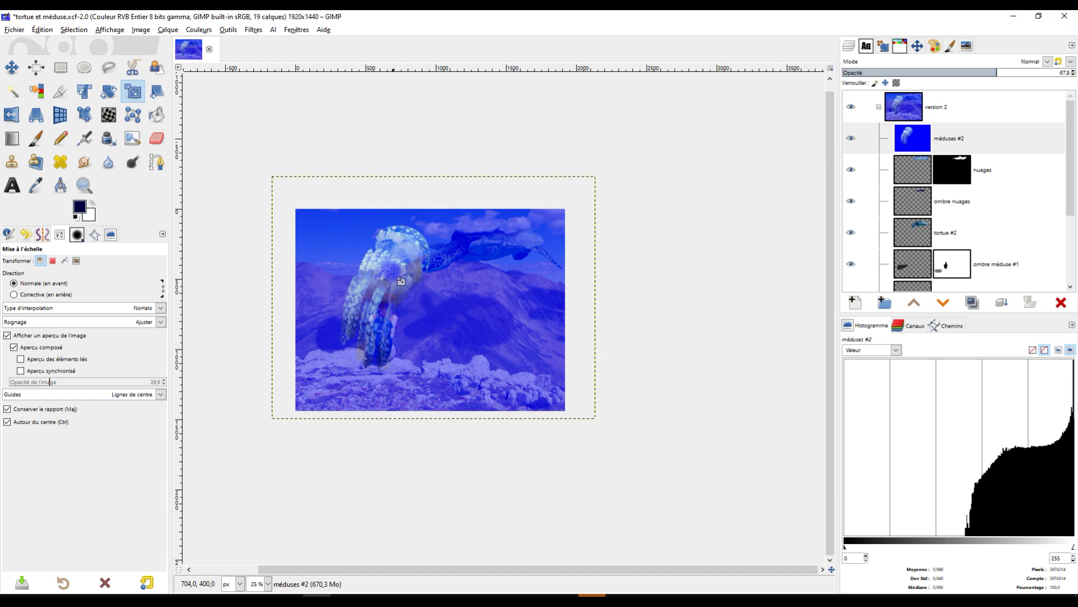
scroll(387, 267, up, 2)
scroll(458, 344, down, 1)
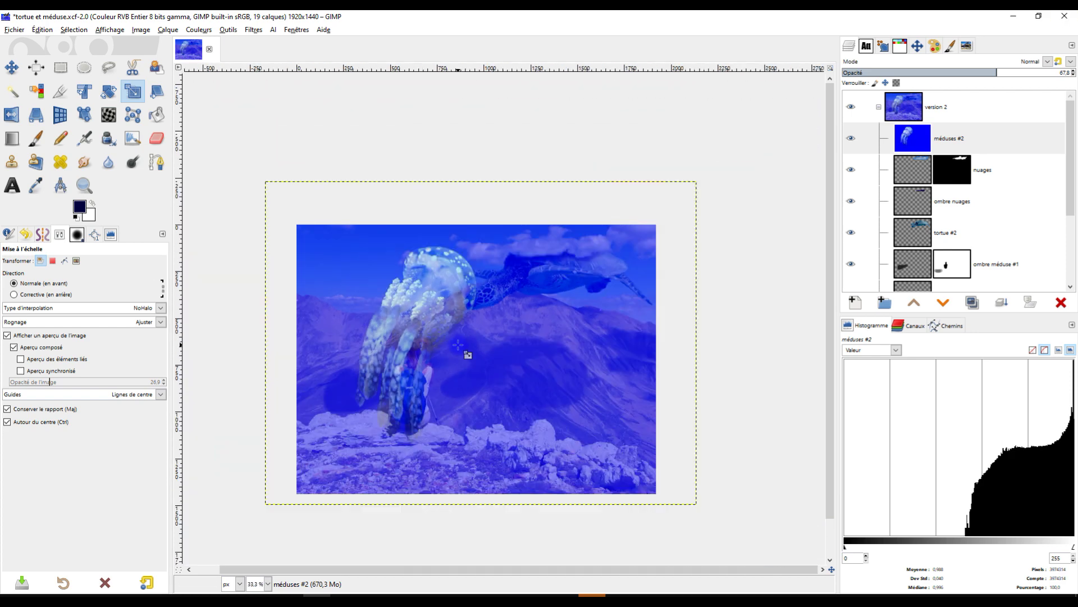
click(86, 95)
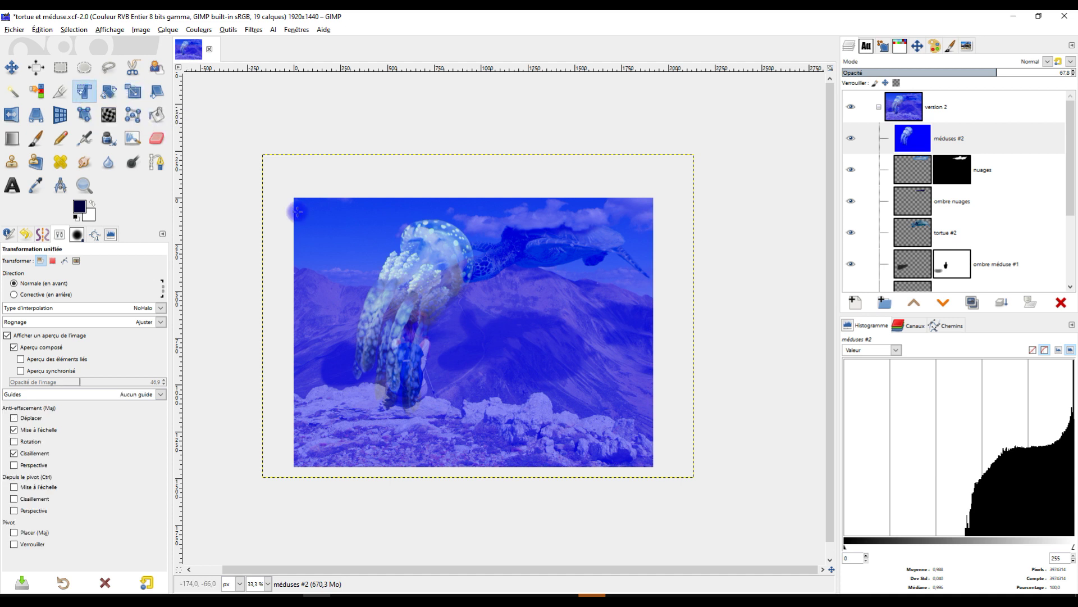
click(416, 313)
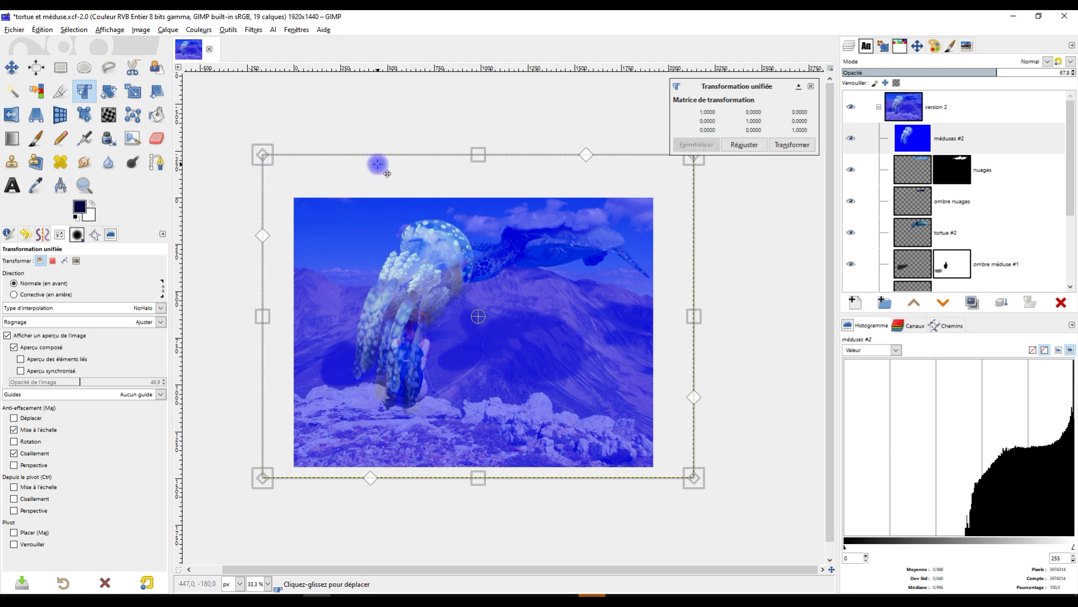
drag(374, 154, 482, 382)
drag(545, 365, 433, 331)
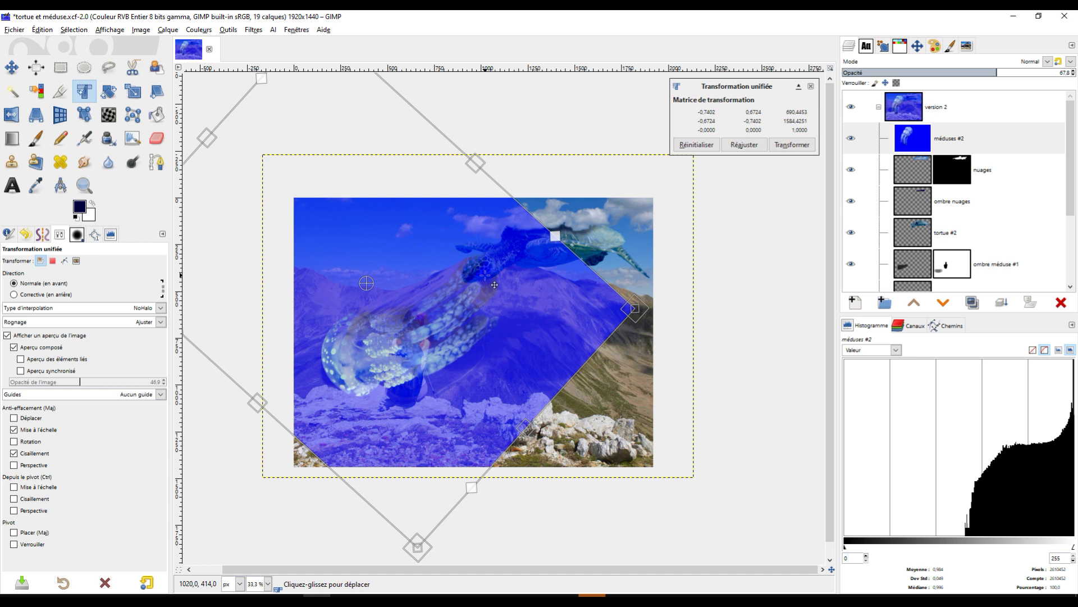
scroll(980, 194, down, 4)
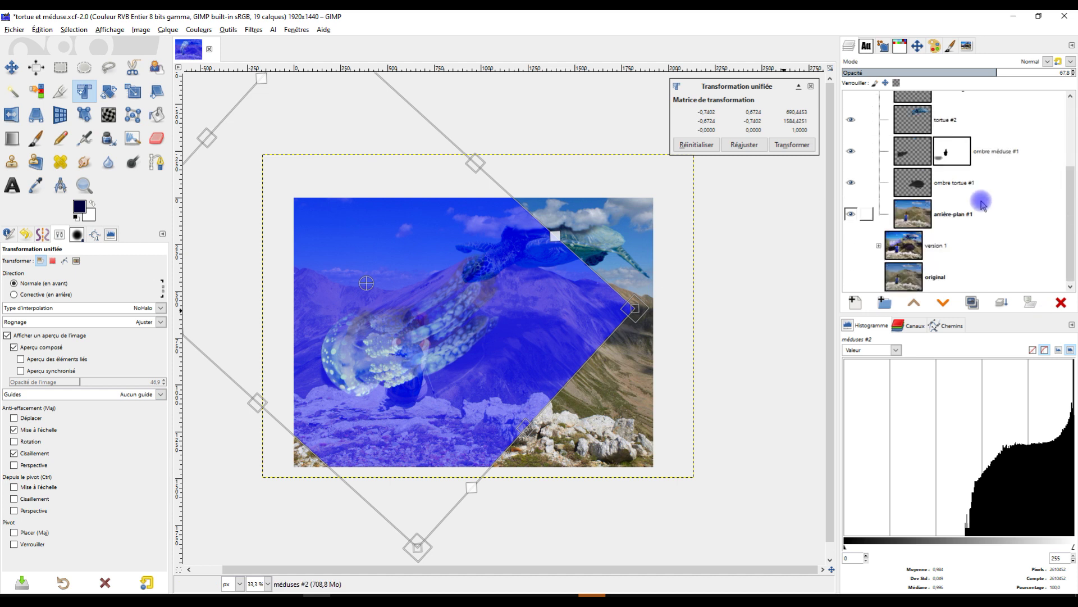
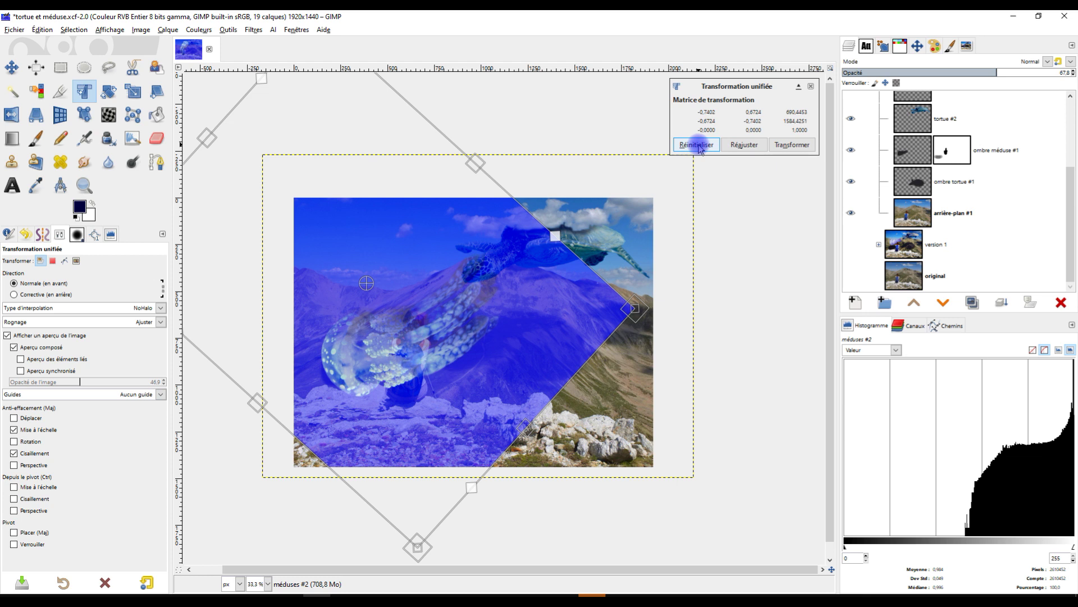
click(697, 146)
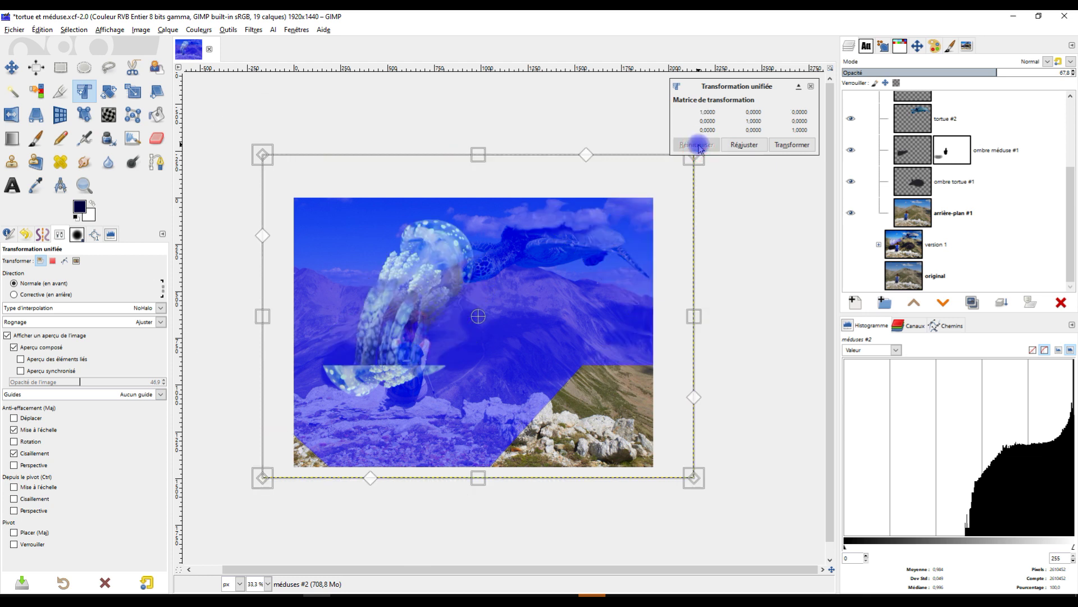
click(810, 89)
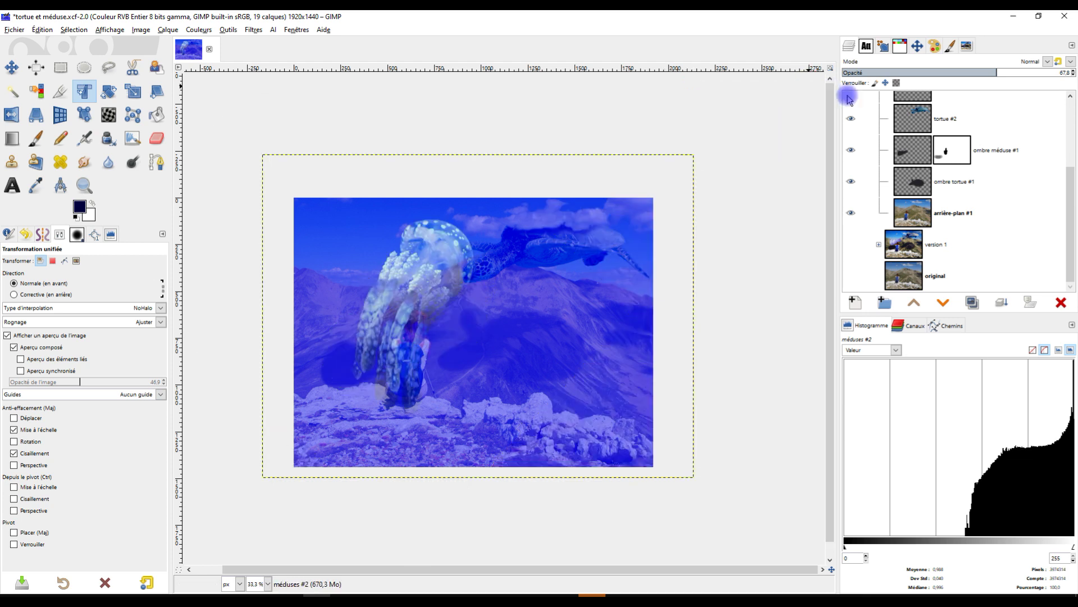
- Select the arrière-plan #1 layer and show it alone by hiding all other layers
click(914, 217)
shift+click(851, 213)
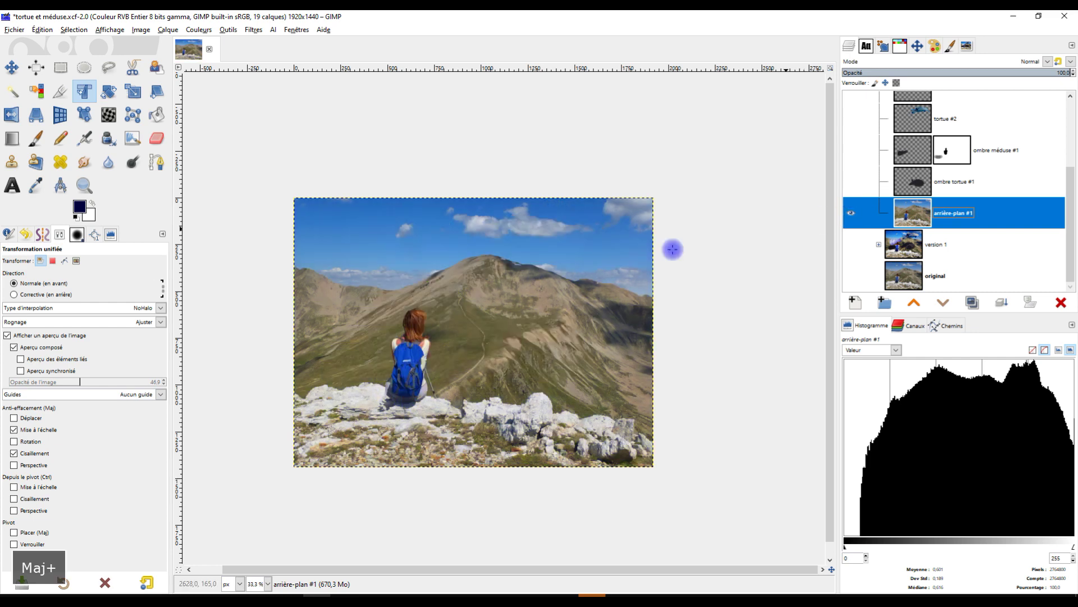
scroll(391, 407, up, 3)
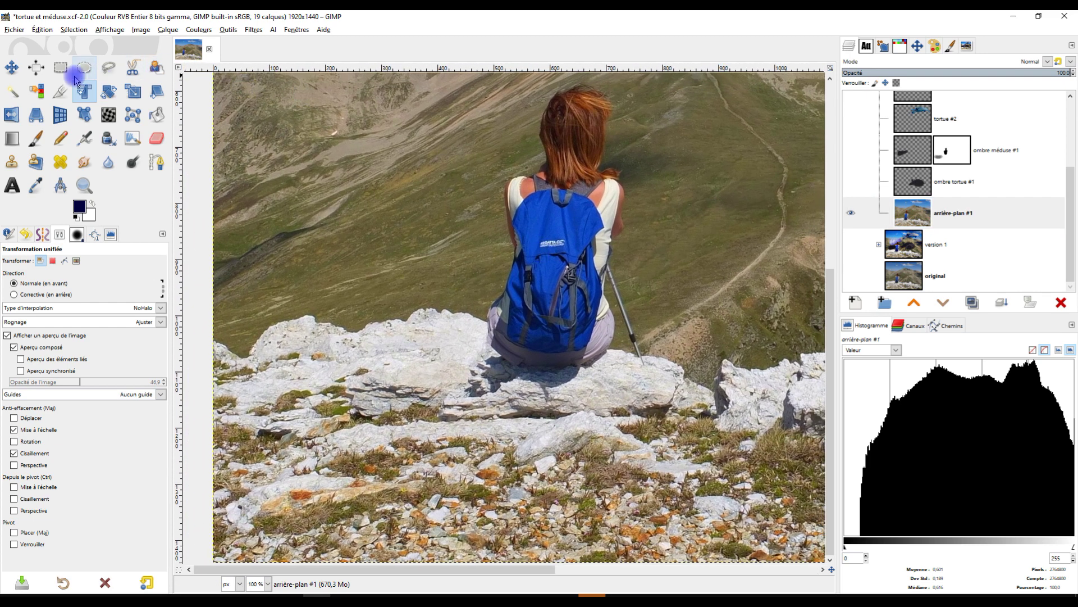
- Start a free selection on arrière-plan #1, tracing the upper edge of the white rocks from the canvas edge to the woman
click(107, 68)
click(909, 214)
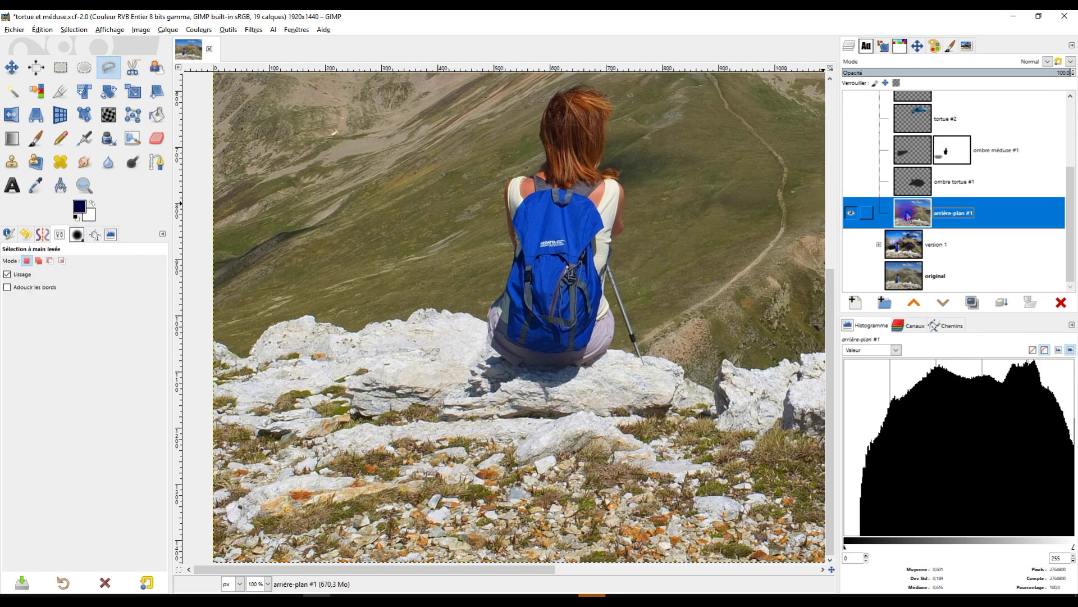
scroll(437, 224, down, 2)
scroll(414, 245, up, 2)
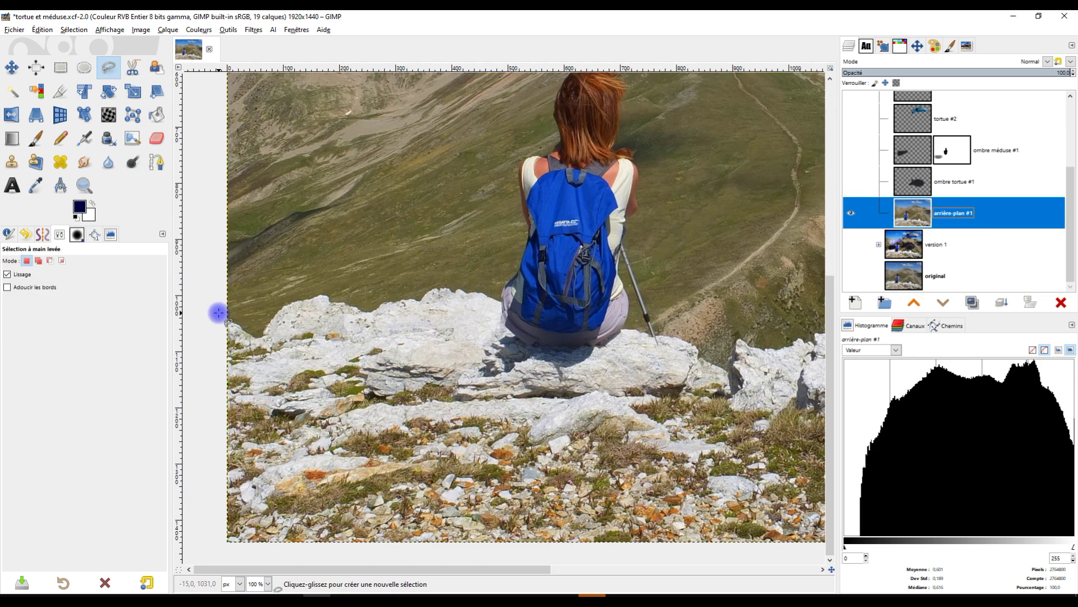
click(218, 312)
mouse_move(271, 308)
mouse_down()
mouse_move(333, 289)
mouse_move(380, 303)
mouse_up()
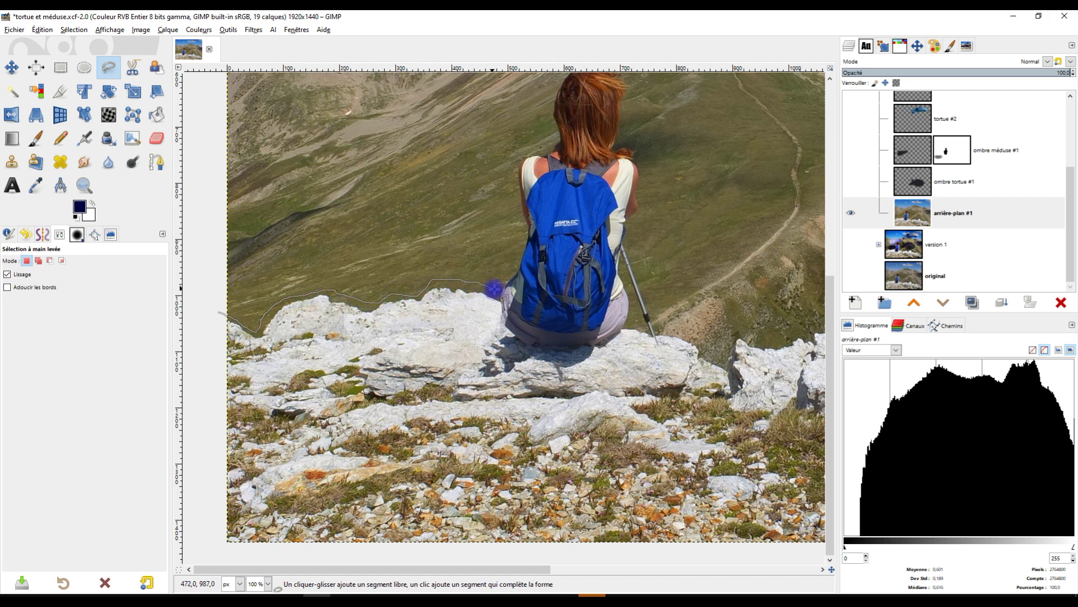
drag(497, 290, 499, 290)
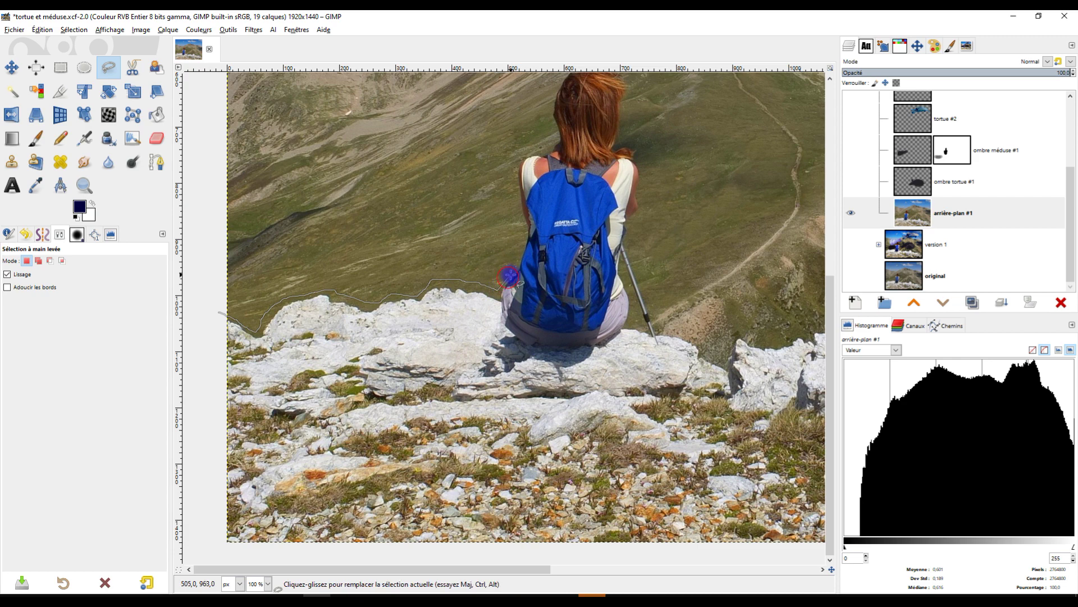
- Continue the outline around the woman and her hiking pole, down through the rocks and outside the canvas, and close the selection
drag(572, 170, 520, 350)
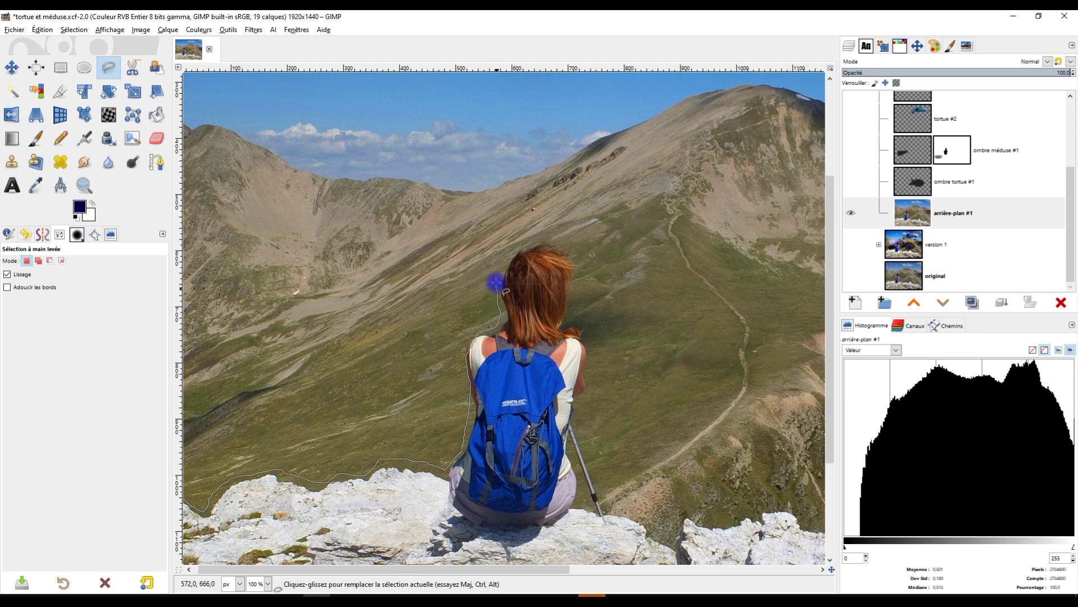
mouse_move(507, 255)
mouse_down()
mouse_move(562, 241)
mouse_move(576, 266)
mouse_up()
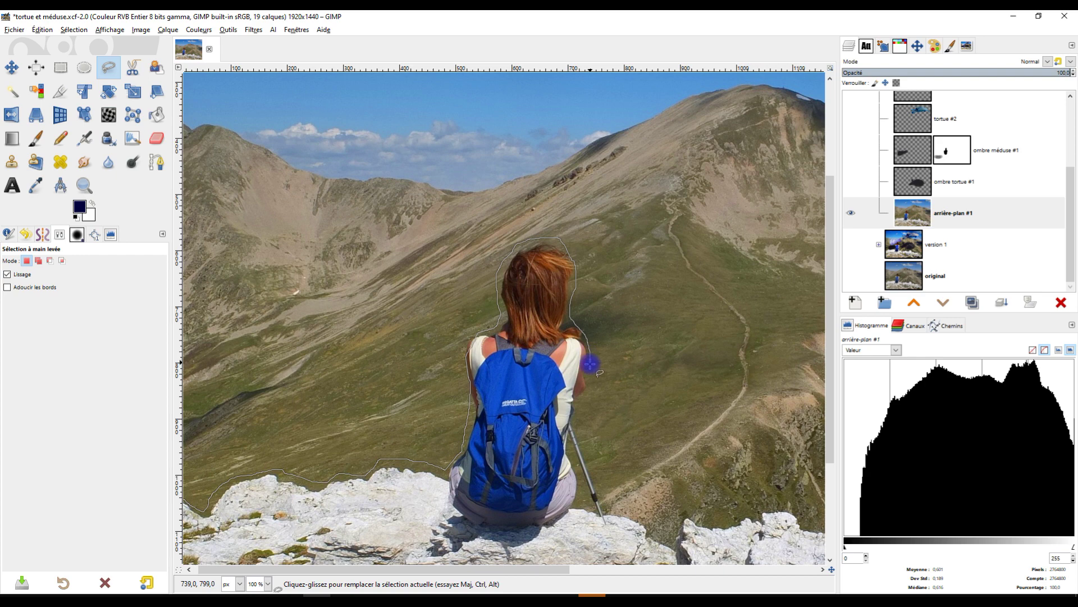
drag(590, 379, 609, 455)
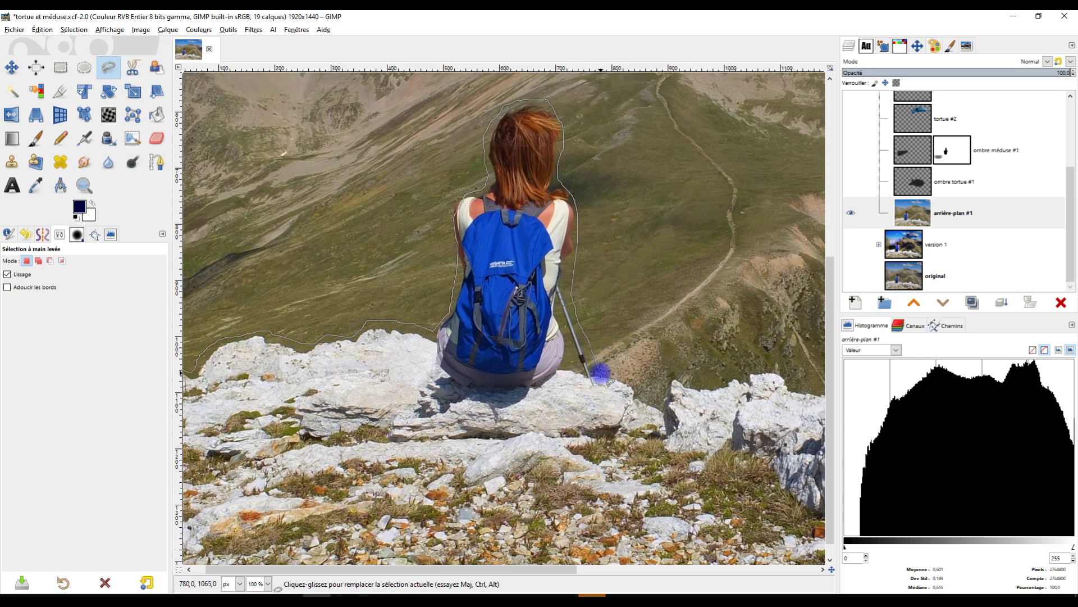
scroll(595, 472, down, 2)
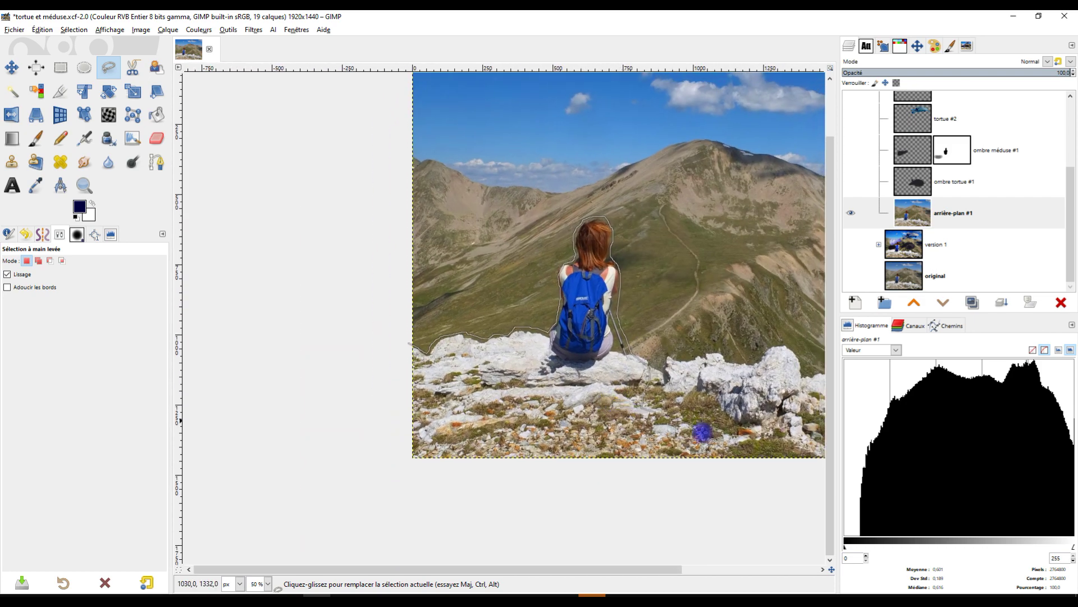
click(687, 465)
click(364, 483)
click(357, 406)
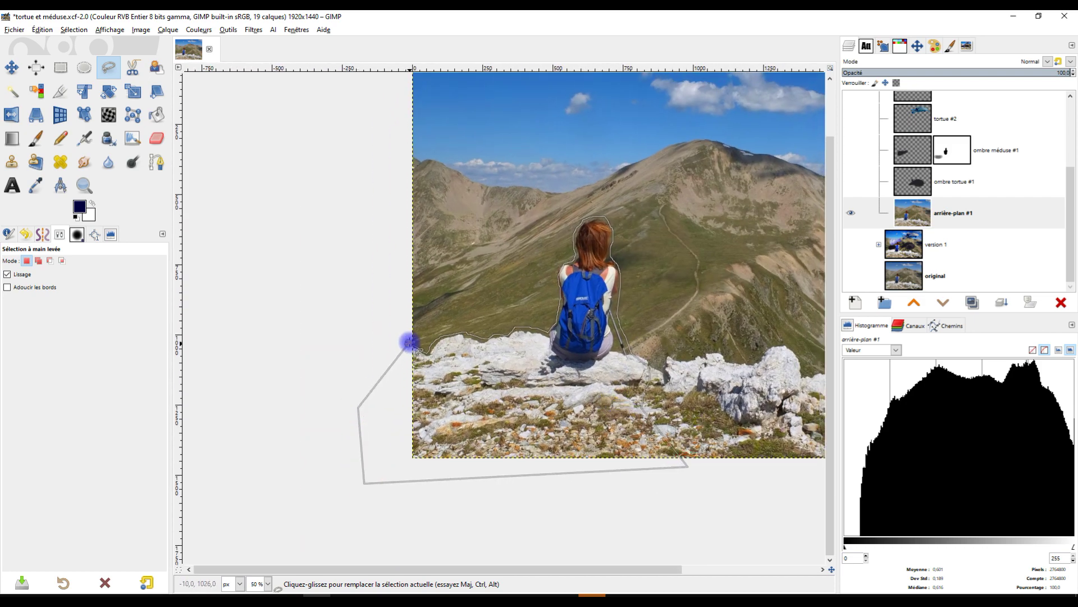
key(Return)
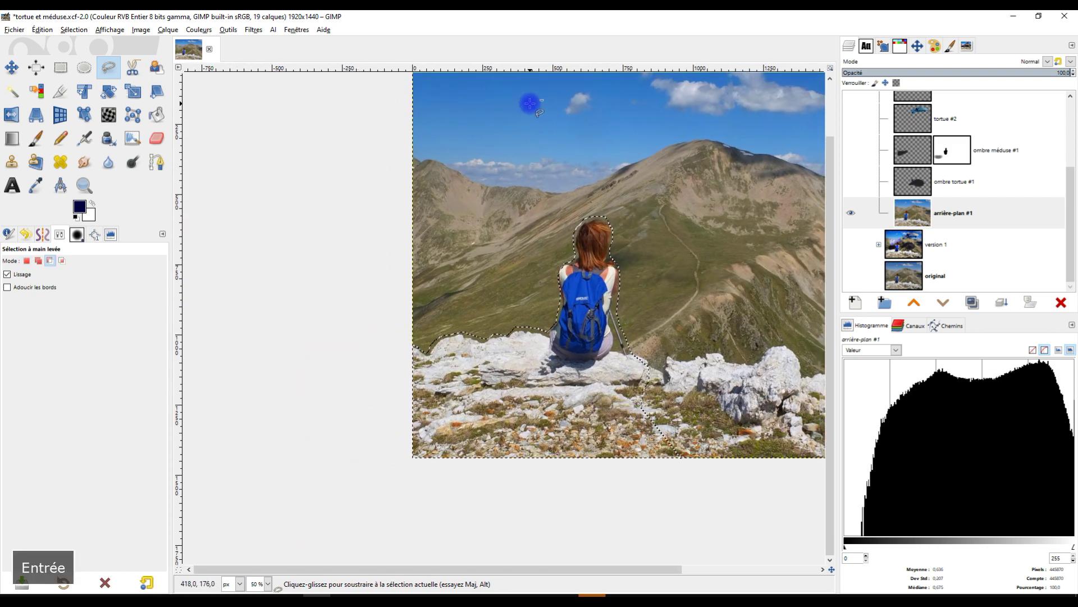
- Copy the selected woman and rocks, paste them as a new layer above arrière-plan #1 and name it femme premier plan
click(42, 30)
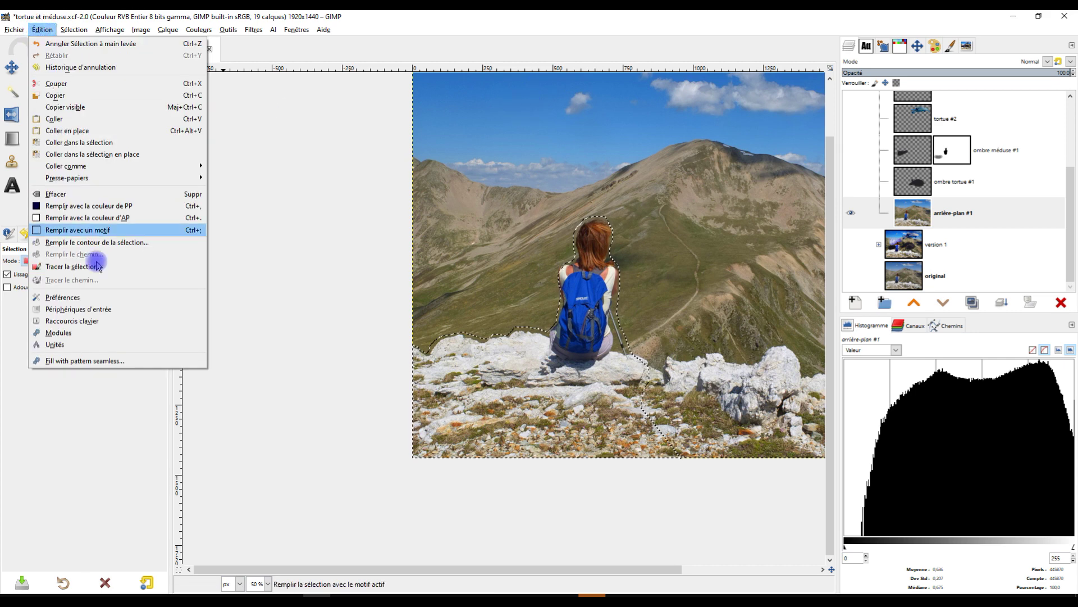
click(58, 95)
click(49, 31)
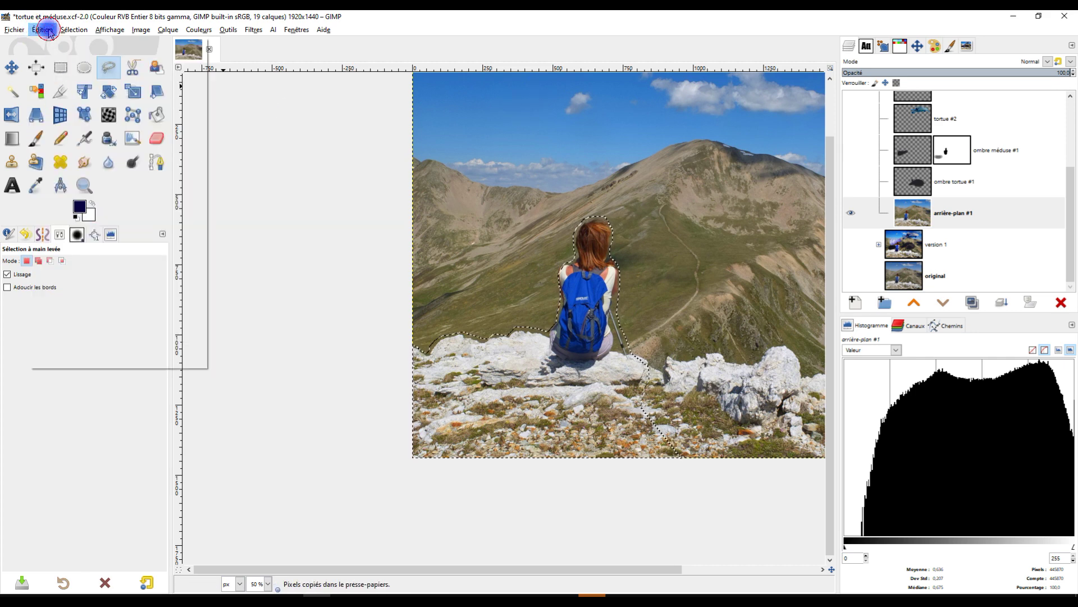
click(59, 115)
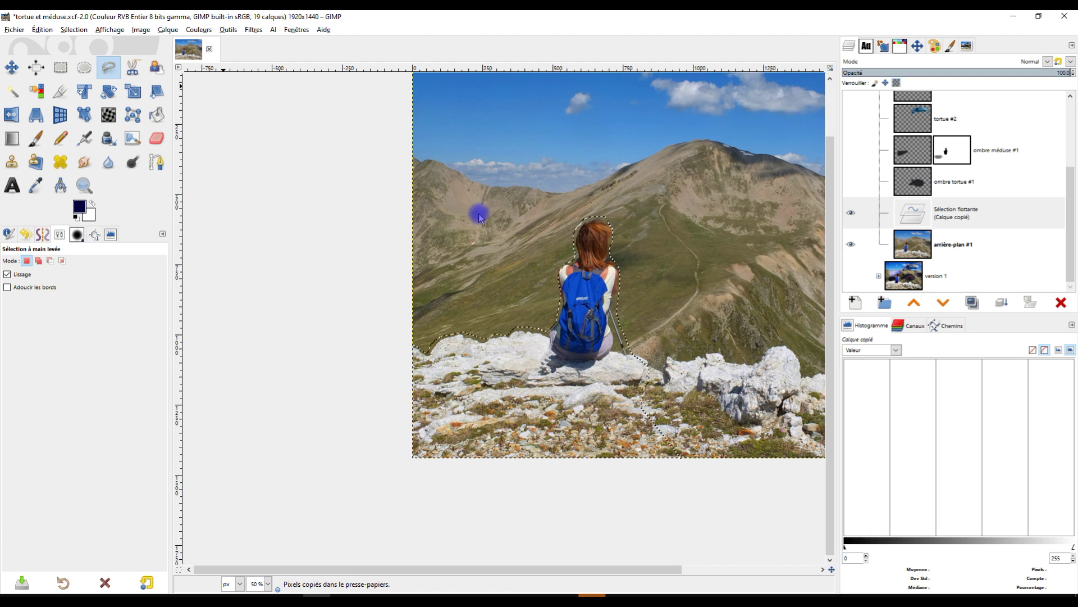
click(855, 302)
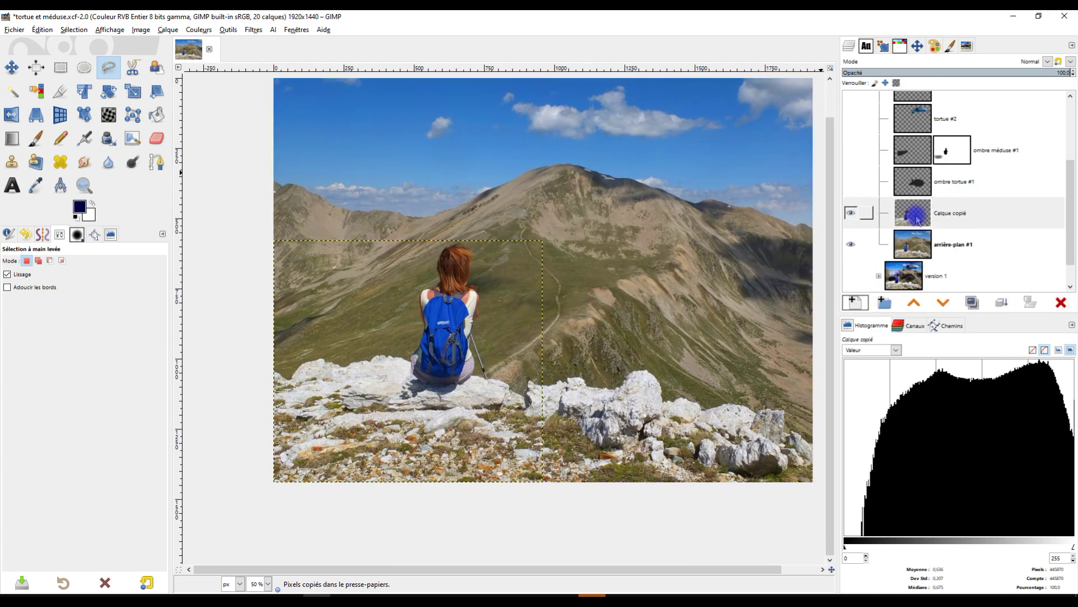
double_click(946, 215)
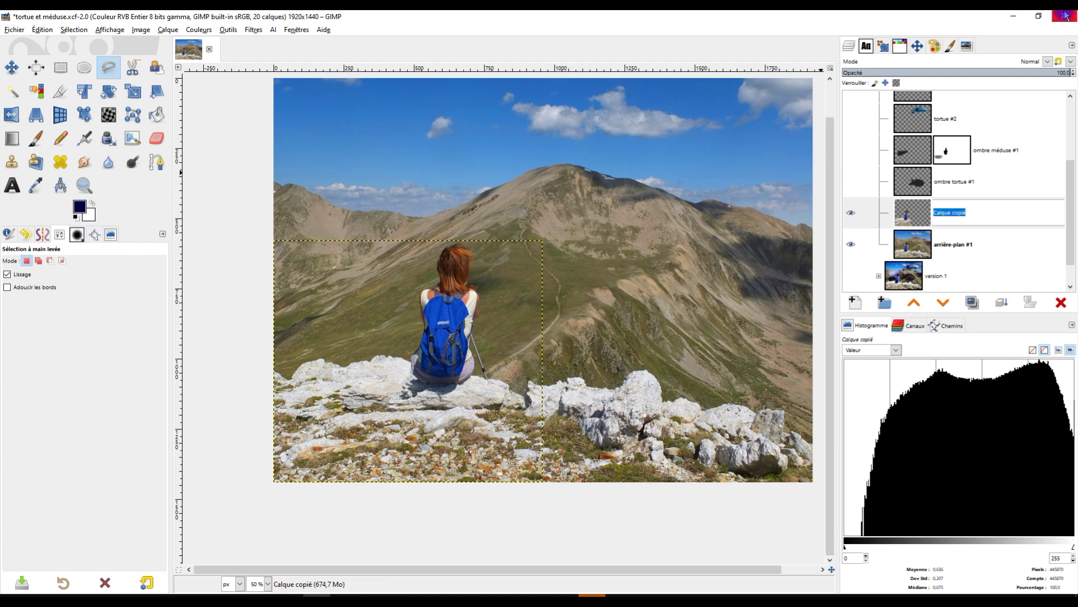
text(femme premier plan)
key(Return)
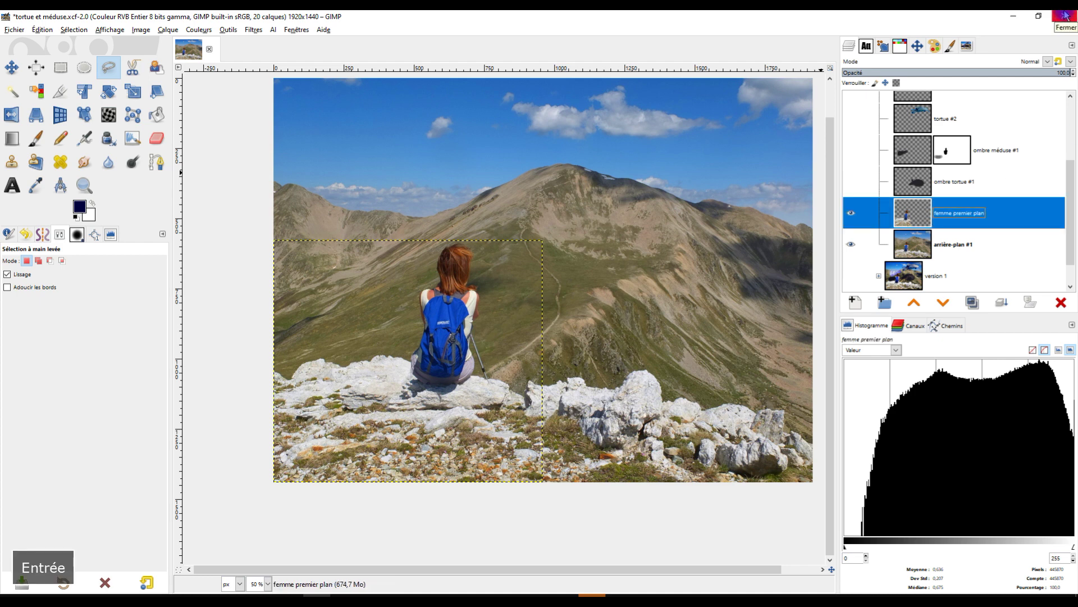
- Raise the femme premier plan layer in the version 2 group until it sits just above ombre nuages
click(919, 301)
click(920, 303)
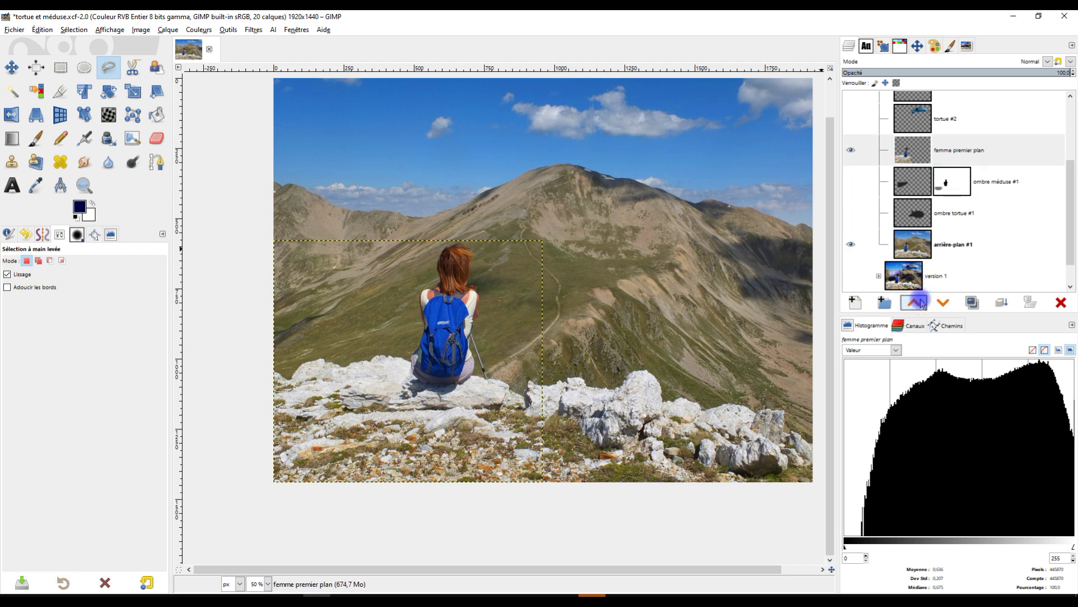
click(920, 303)
click(920, 303)
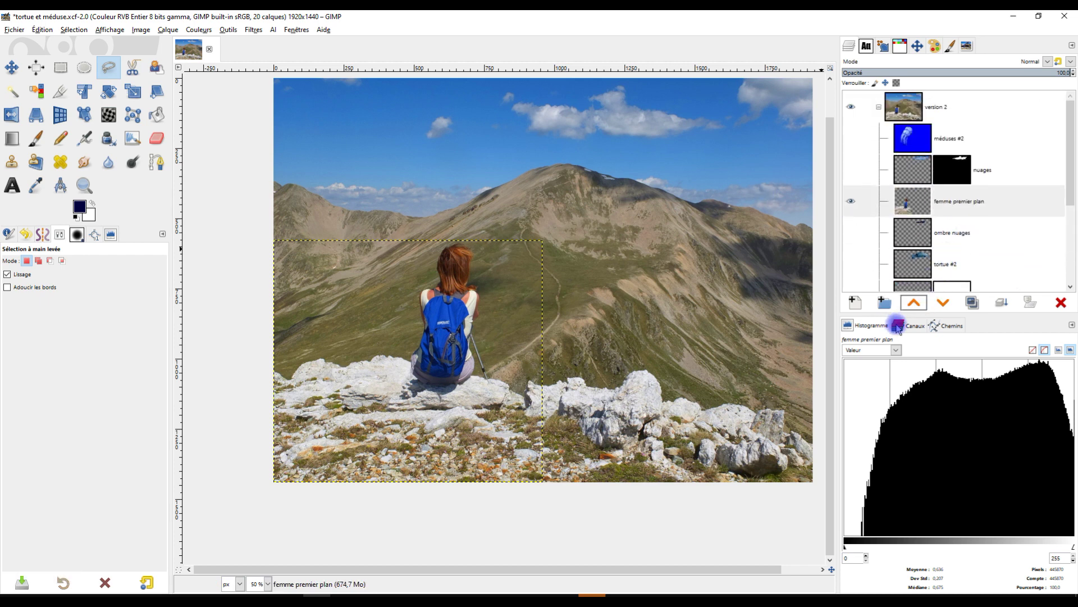
- Raise the femme premier plan layer to the top of the version 2 group and show the méduses #2 layer
click(914, 303)
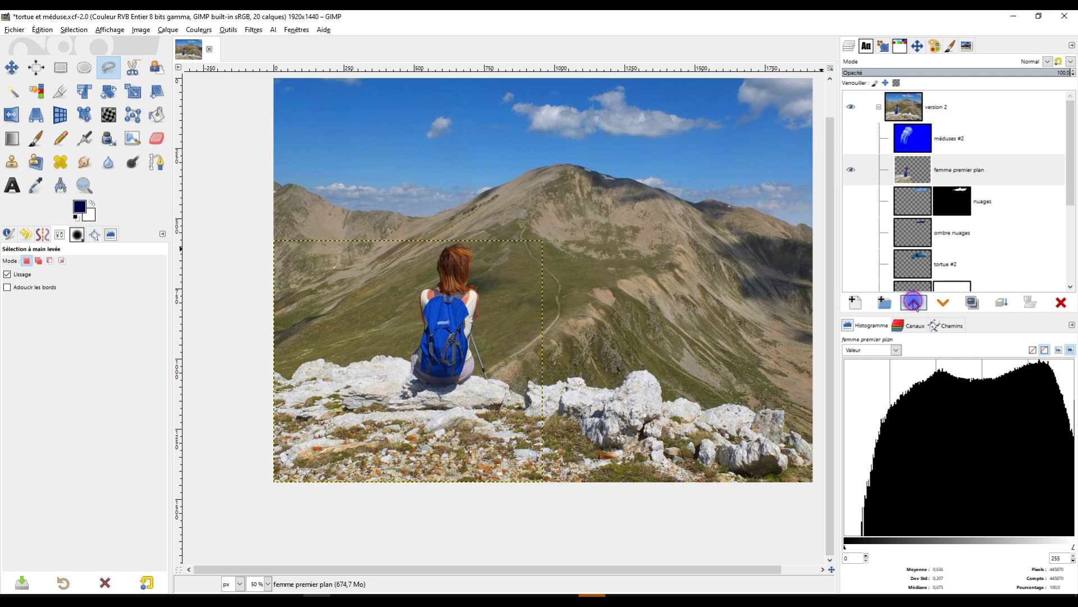
click(914, 304)
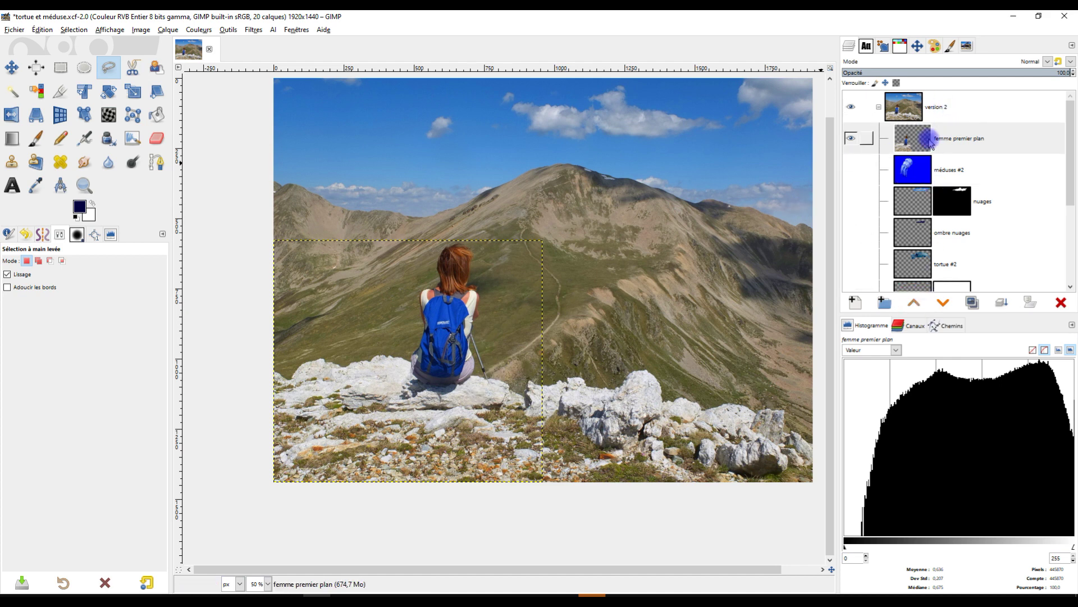
click(851, 170)
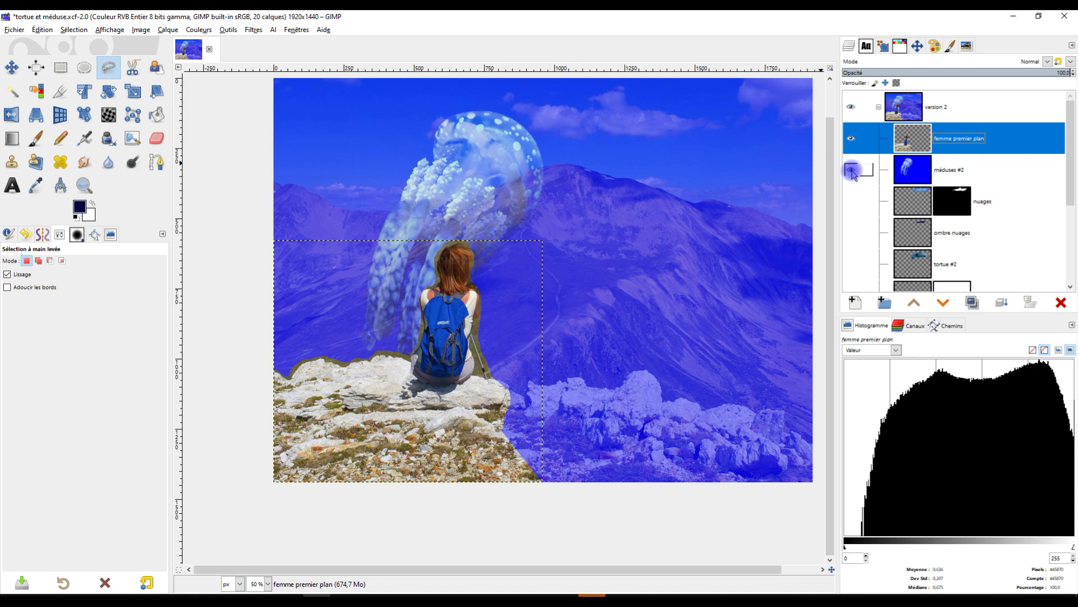
- Add a white, full-opacity layer mask to the femme premier plan layer
scroll(466, 292, up, 3)
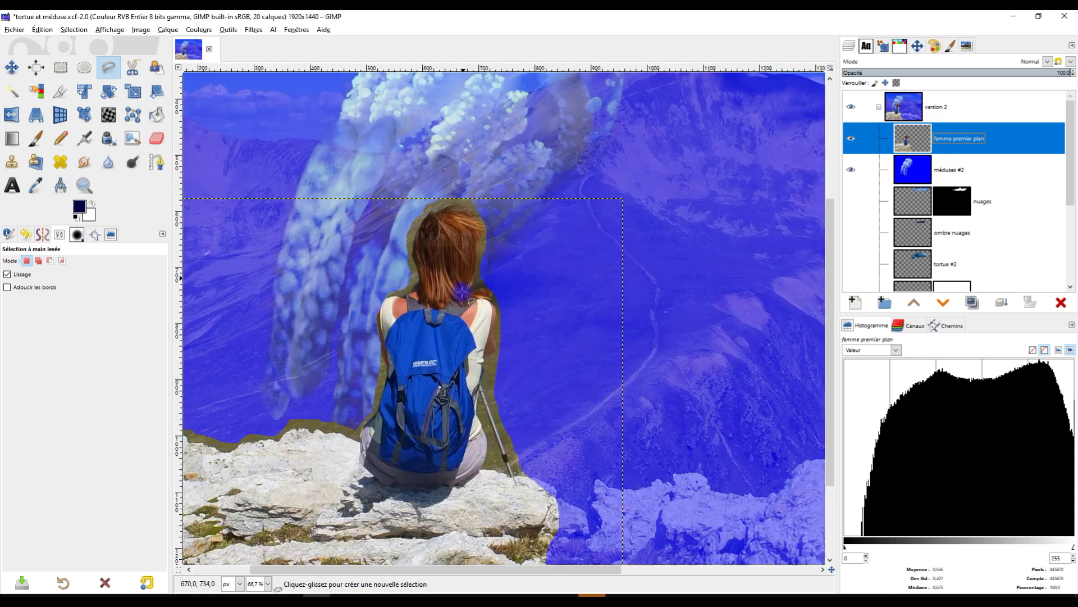
scroll(467, 251, up, 1)
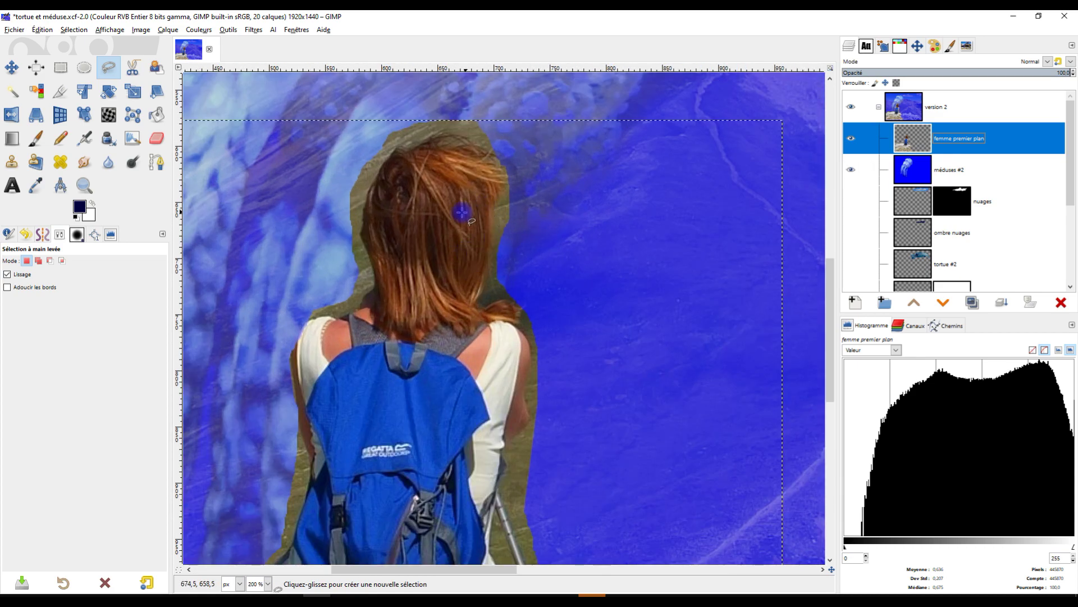
right_click(912, 139)
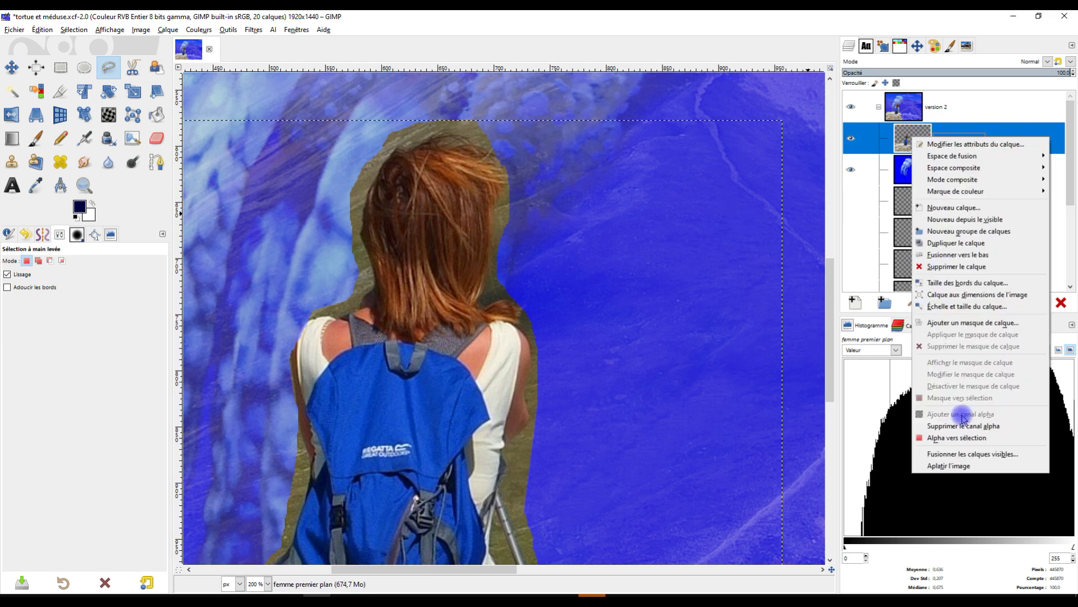
click(984, 323)
click(949, 289)
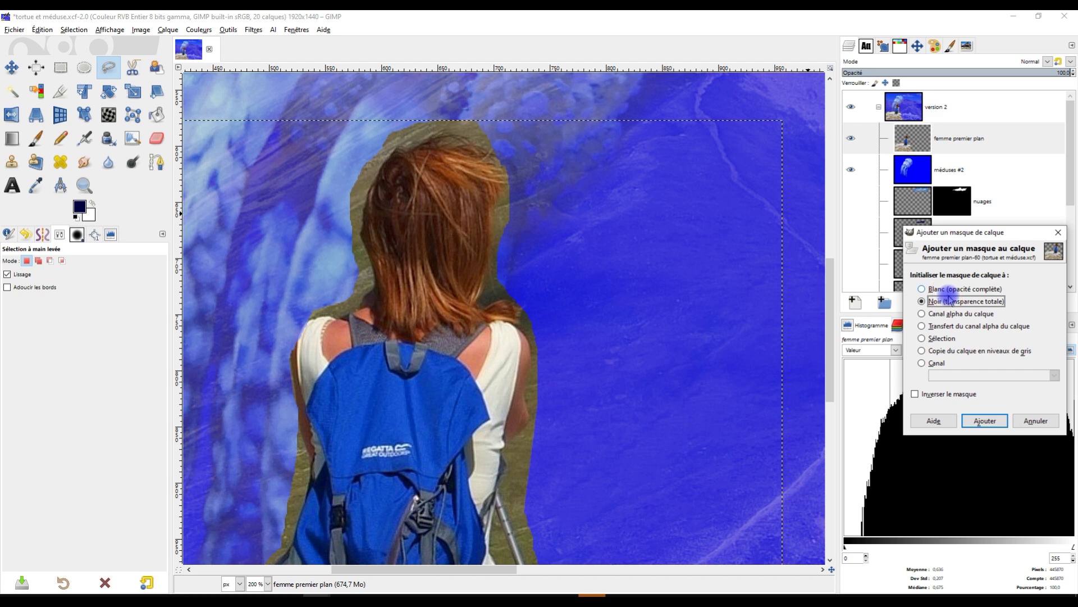
click(986, 420)
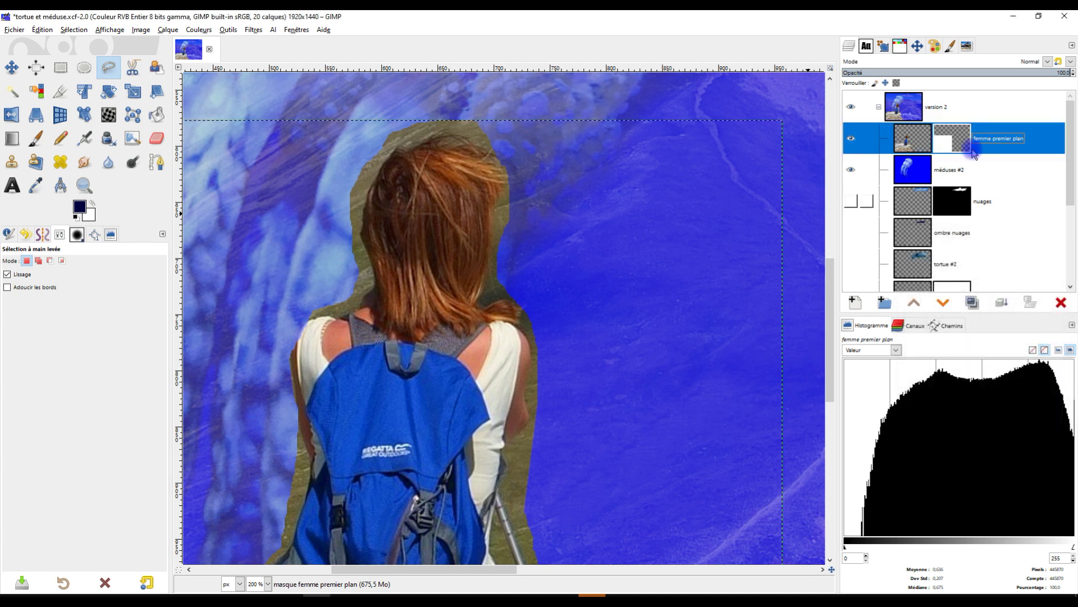
- Paint black on the femme premier plan mask with the Paintbrush to remove the background along the left side of the woman's hair and shoulder
scroll(509, 392, up, 2)
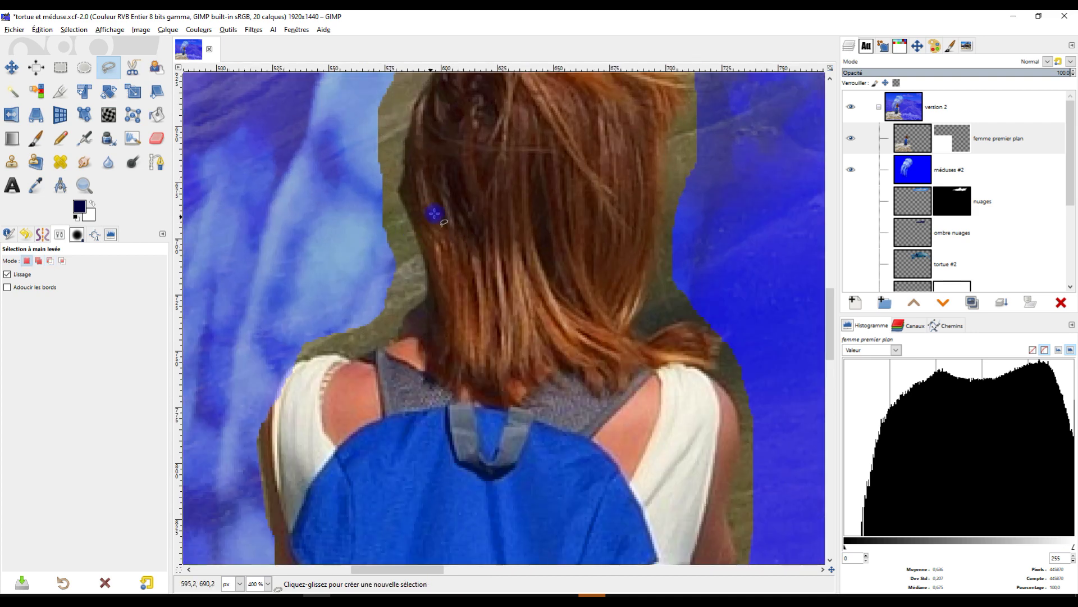
scroll(393, 222, up, 3)
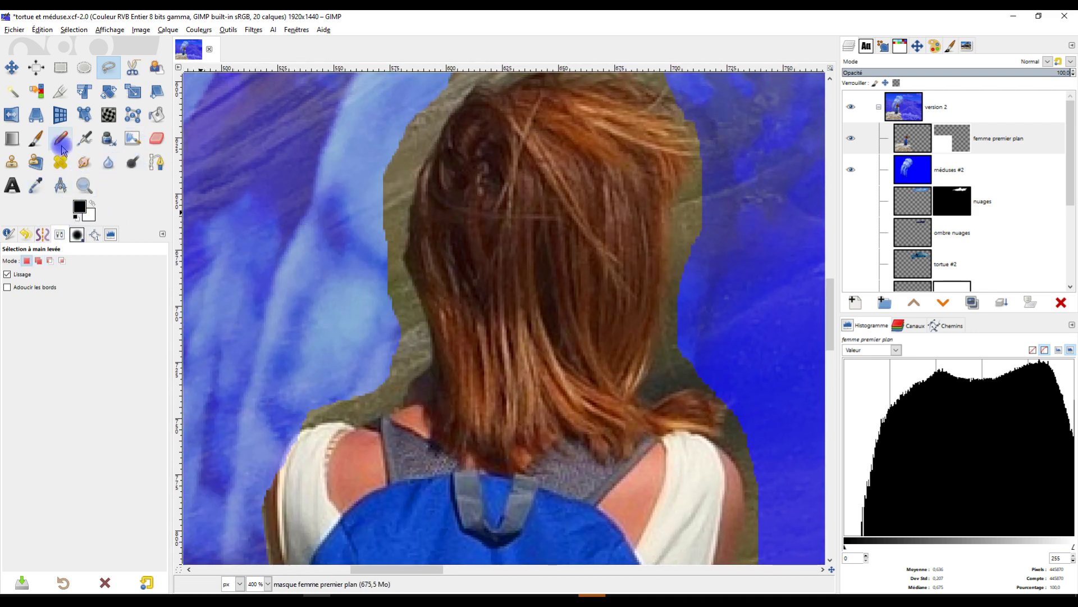
click(35, 138)
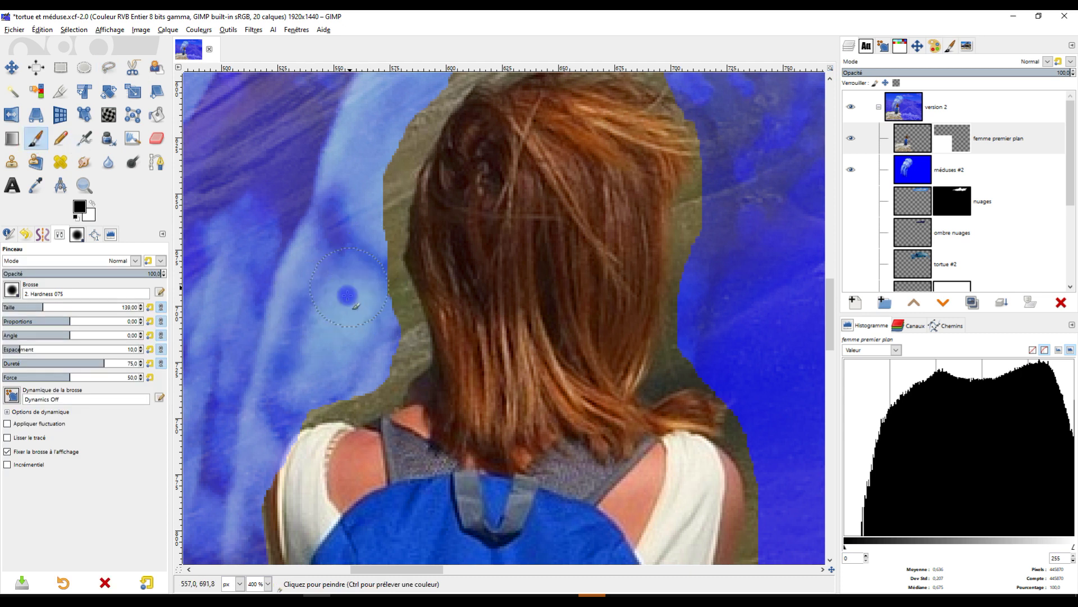
mouse_move(363, 312)
mouse_down()
mouse_move(378, 291)
mouse_move(368, 221)
mouse_move(376, 287)
mouse_move(398, 342)
mouse_up()
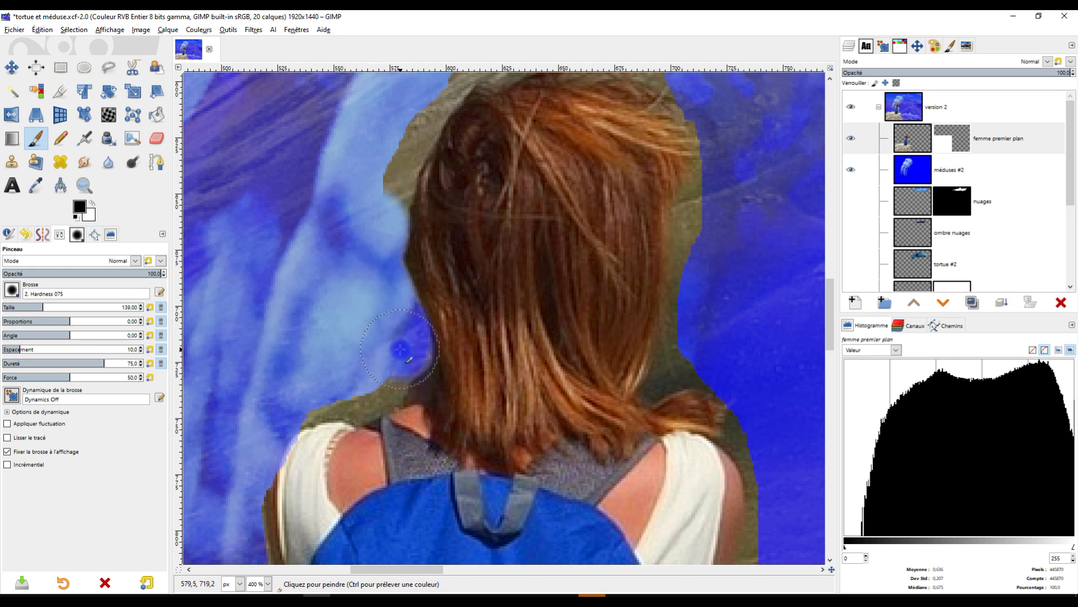
mouse_move(400, 353)
mouse_down()
mouse_move(360, 406)
mouse_move(334, 396)
mouse_move(317, 413)
mouse_move(290, 403)
mouse_move(317, 382)
mouse_up()
click(377, 215)
mouse_move(378, 215)
mouse_down()
mouse_move(416, 121)
mouse_move(484, 133)
mouse_up()
- Mask out the background over the top of the woman's head and down the right side of her hair with black brush strokes
scroll(483, 133, up, 5)
scroll(484, 134, right, 3)
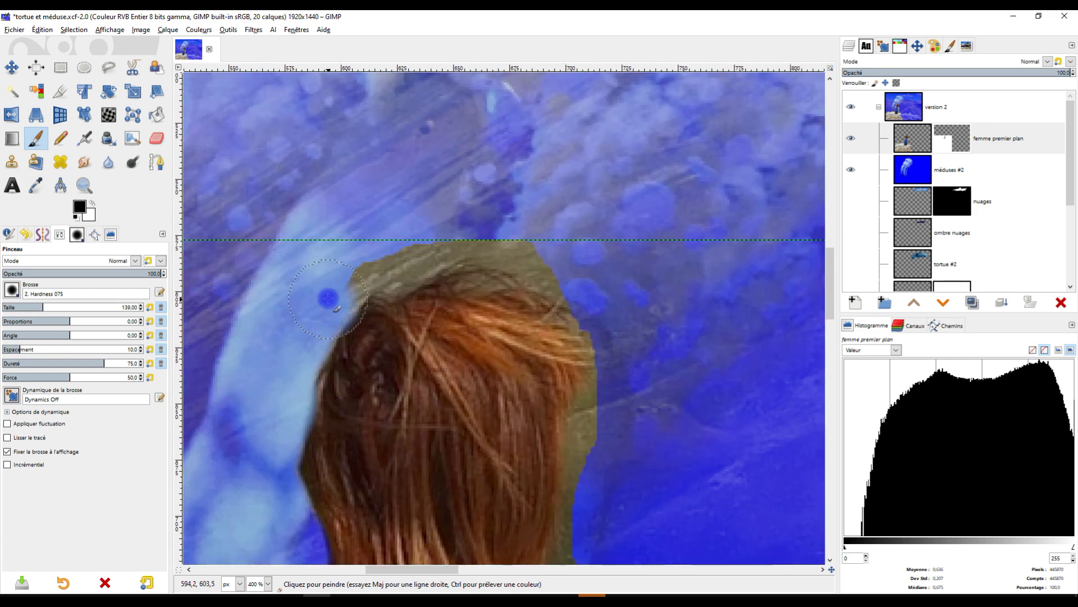
mouse_move(352, 274)
mouse_down()
mouse_move(388, 251)
mouse_move(404, 264)
mouse_move(395, 262)
mouse_move(416, 243)
mouse_move(470, 227)
mouse_move(564, 270)
mouse_up()
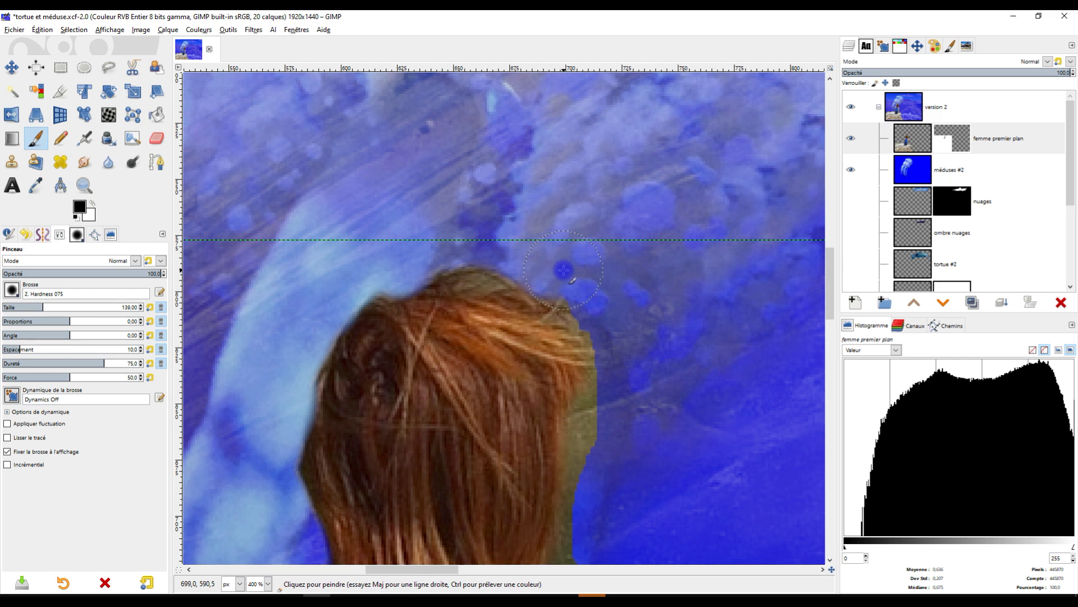
mouse_move(622, 354)
mouse_down()
mouse_move(583, 472)
mouse_move(611, 469)
mouse_move(580, 191)
mouse_move(556, 225)
mouse_move(541, 334)
mouse_move(630, 358)
mouse_up()
scroll(562, 326, up, 4)
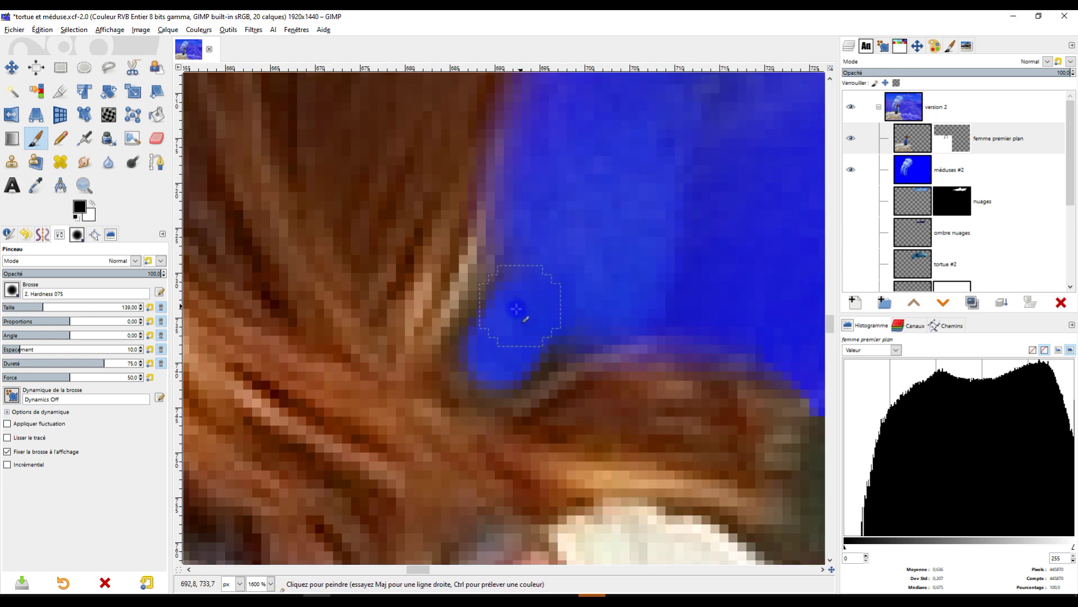
drag(498, 312, 487, 365)
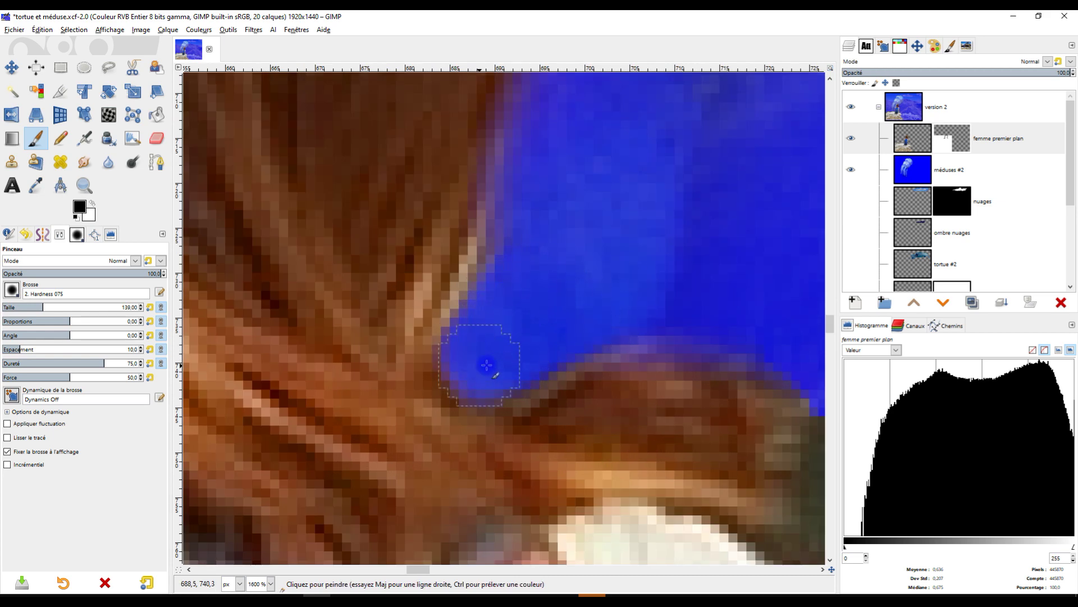
- Paint black on the mask along the woman's right shoulder and arm, down to below the elbow
scroll(616, 304, down, 3)
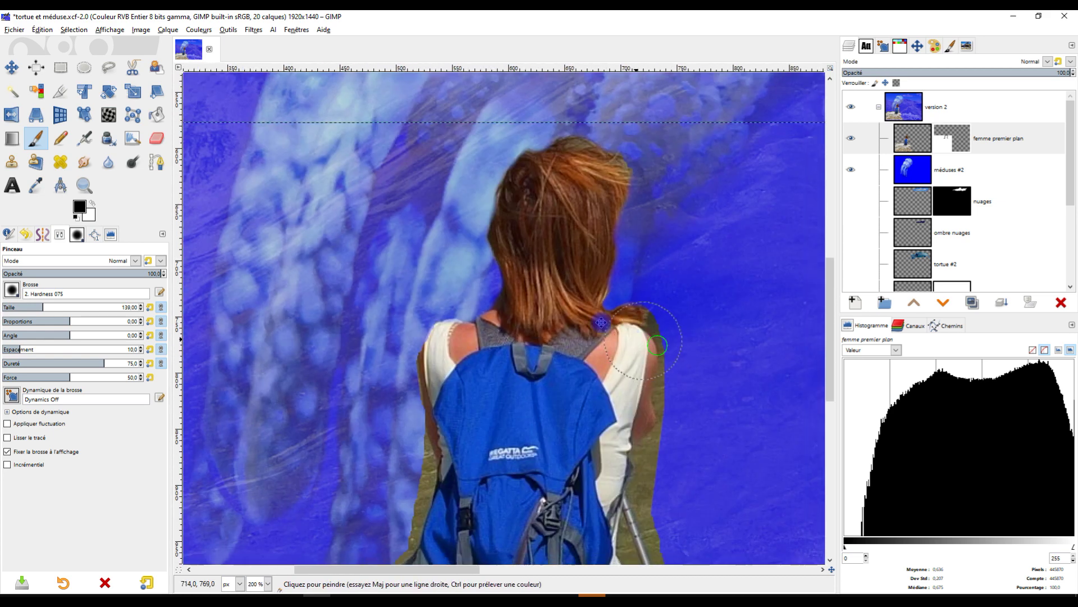
scroll(500, 284, up, 1)
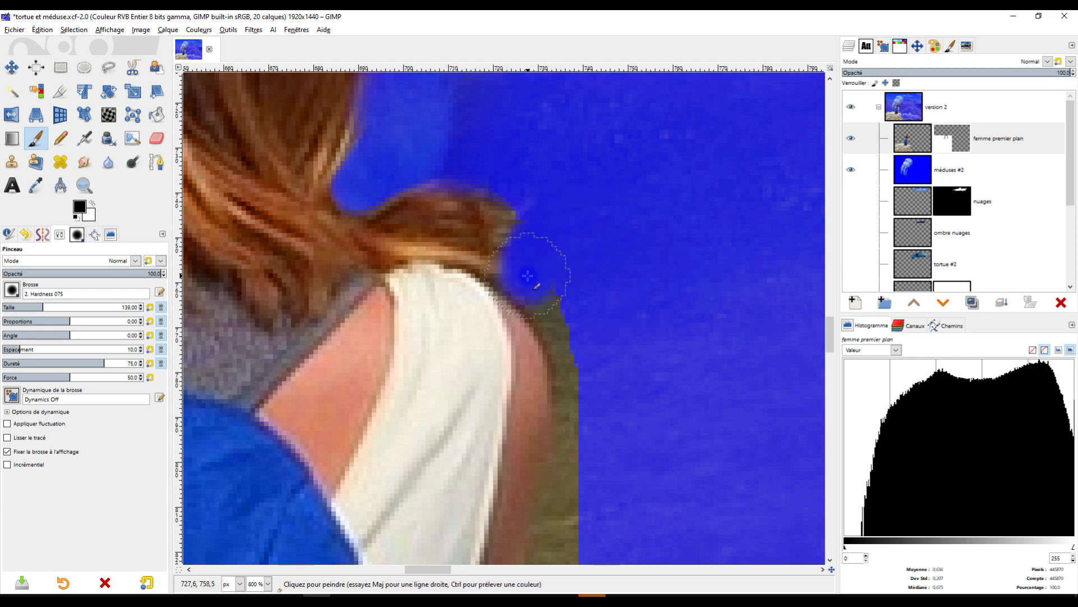
drag(586, 352, 586, 403)
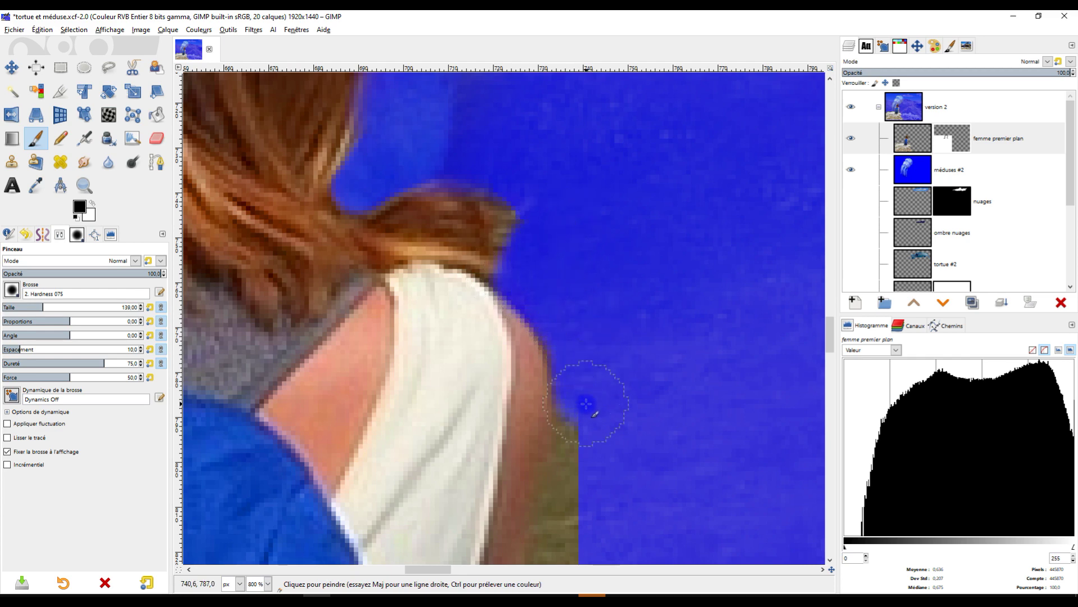
scroll(621, 373, down, 5)
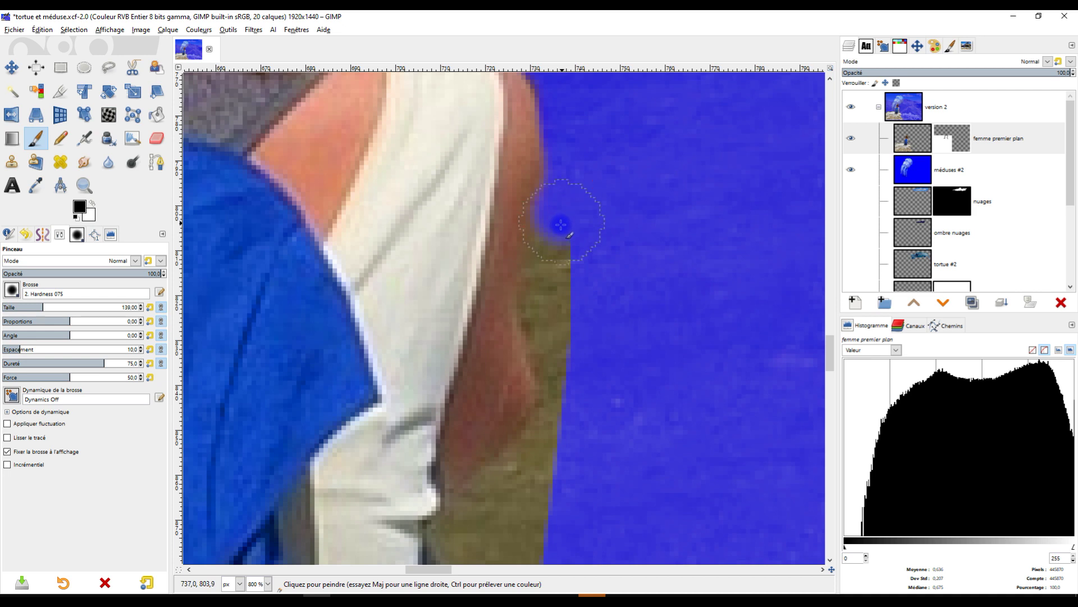
scroll(582, 432, down, 4)
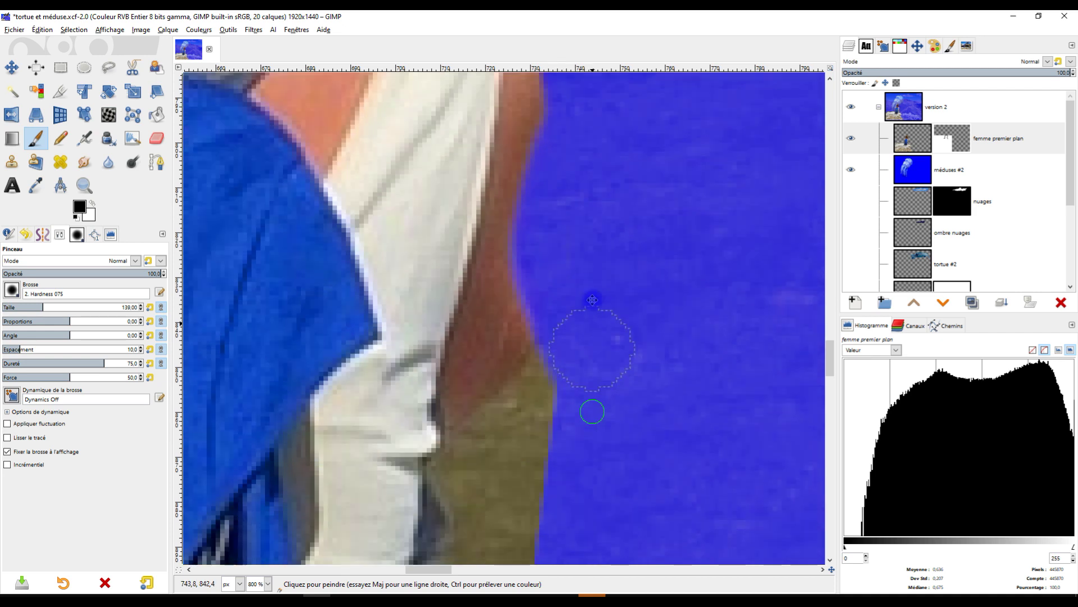
mouse_move(465, 335)
mouse_down()
mouse_move(447, 356)
mouse_move(562, 308)
mouse_up()
- Mask out the background along the outer edge of the hiking pole with straight black strokes down to the rock
scroll(559, 366, down, 5)
scroll(542, 361, down, 2)
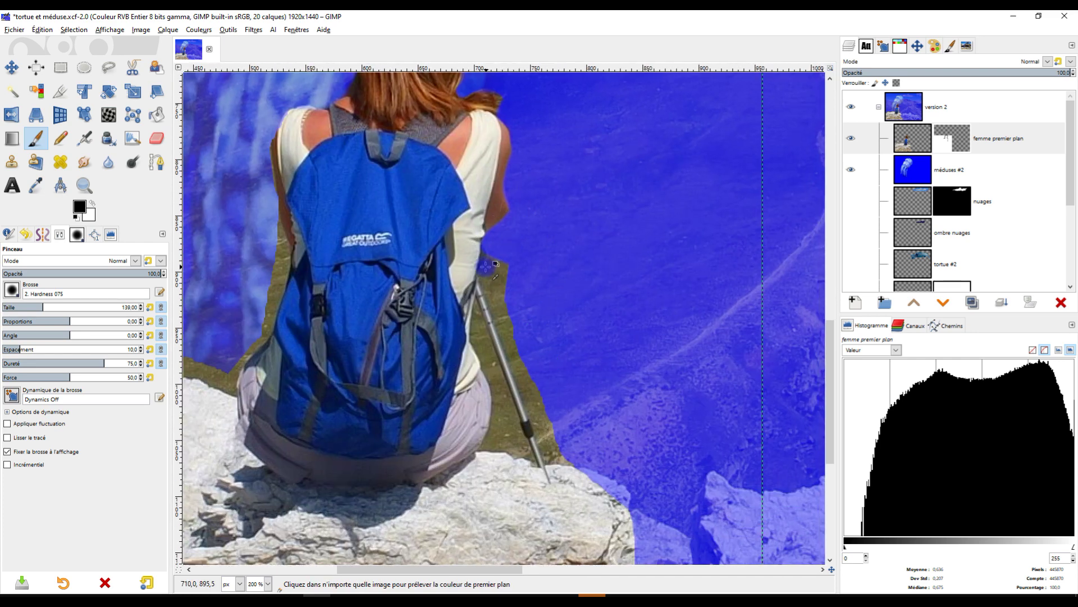
scroll(542, 337, up, 4)
mouse_move(516, 242)
mouse_down()
mouse_move(501, 290)
mouse_move(519, 323)
mouse_move(535, 263)
mouse_move(515, 357)
mouse_move(516, 332)
mouse_move(508, 335)
mouse_move(577, 363)
mouse_move(543, 200)
mouse_move(483, 161)
mouse_up()
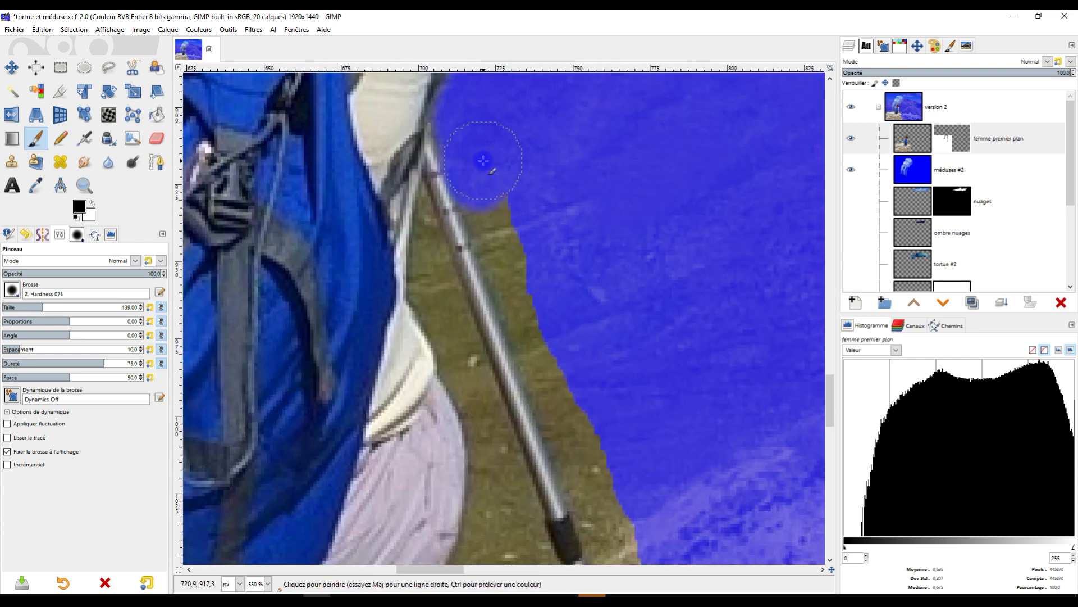
shift+click(609, 517)
scroll(558, 253, down, 5)
scroll(558, 253, right, 2)
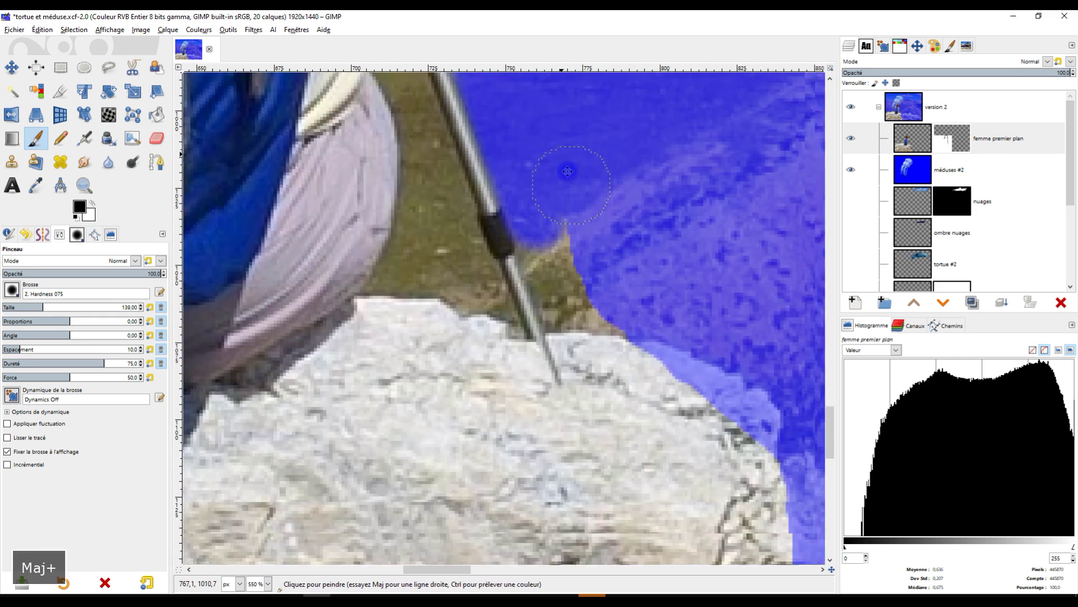
shift+click(568, 297)
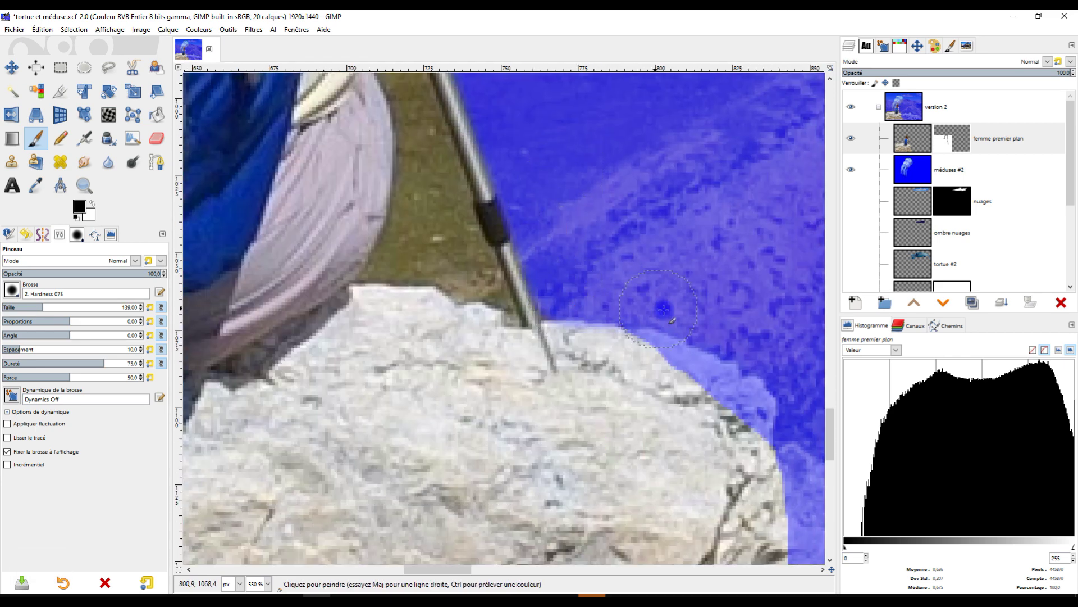
- Make a free selection of the background gap enclosed by the hiking pole, the rock edge and the woman's hip and clothing
scroll(443, 234, up, 5)
scroll(542, 352, left, 2)
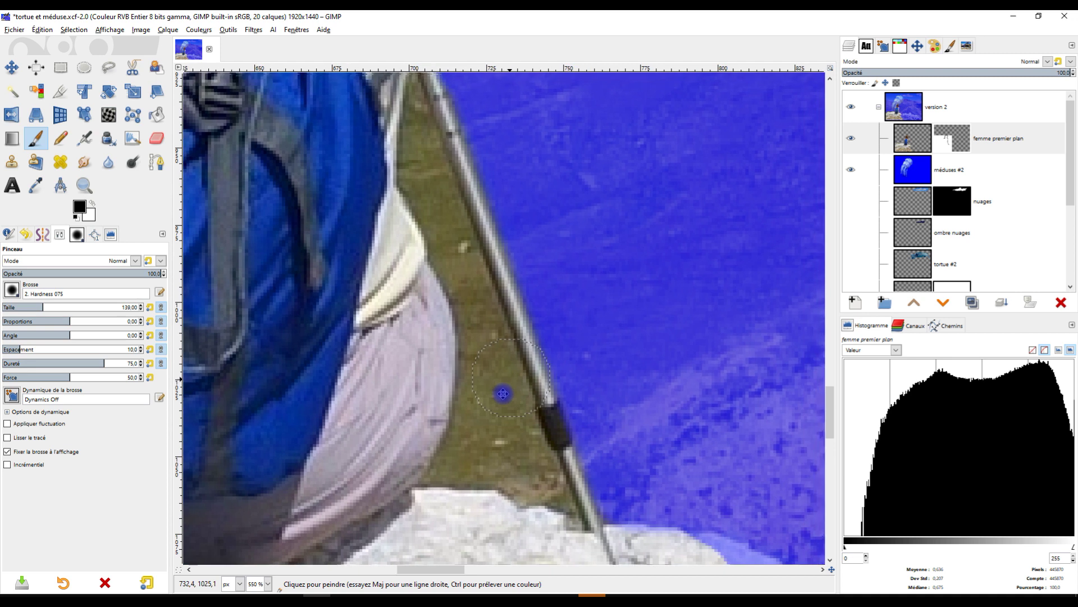
click(108, 68)
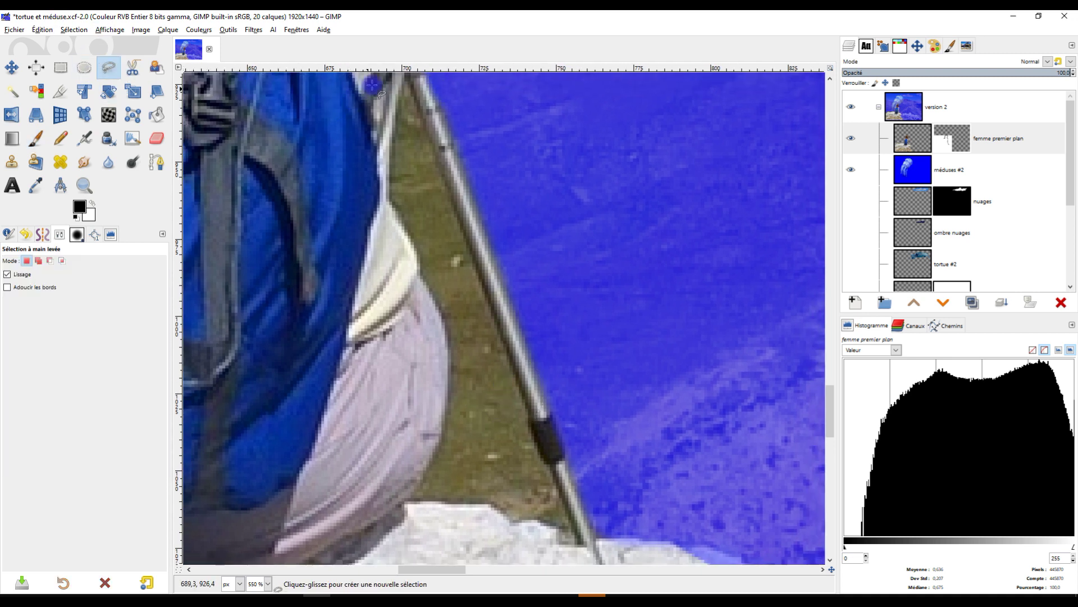
click(407, 79)
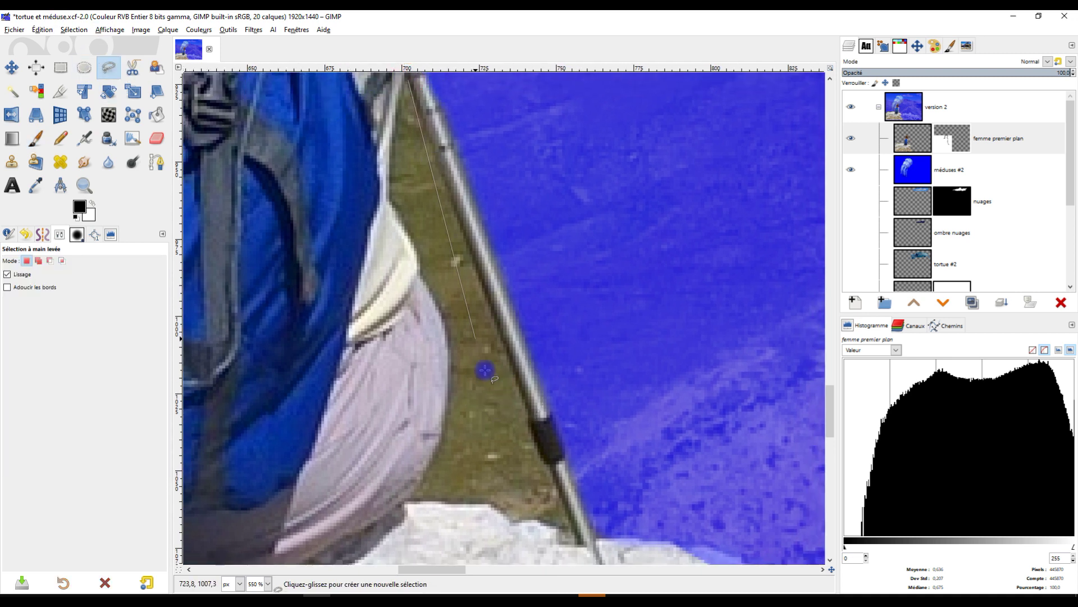
click(528, 413)
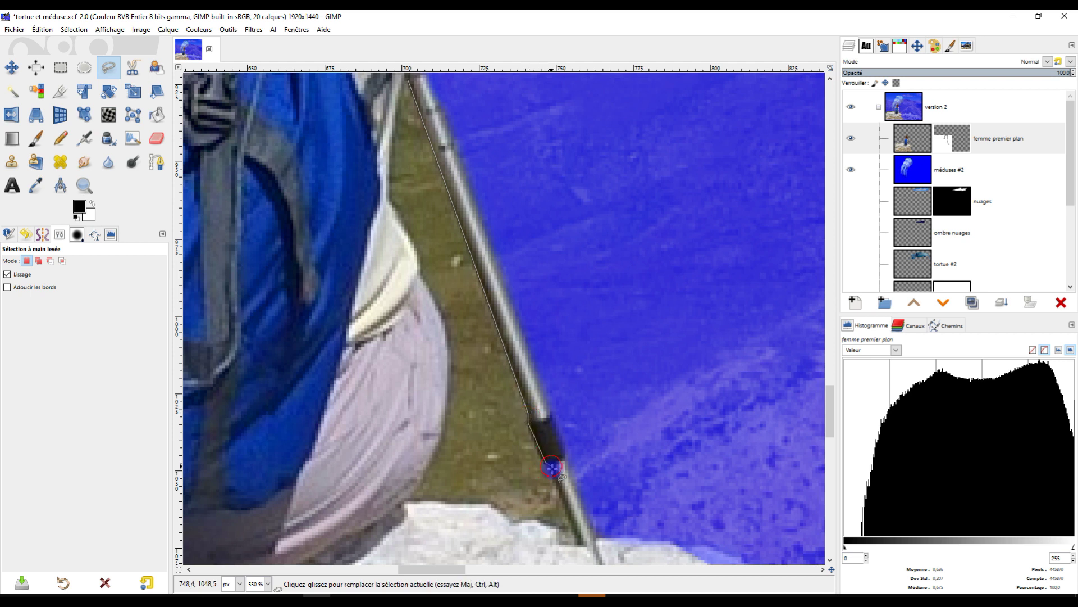
click(583, 546)
click(564, 548)
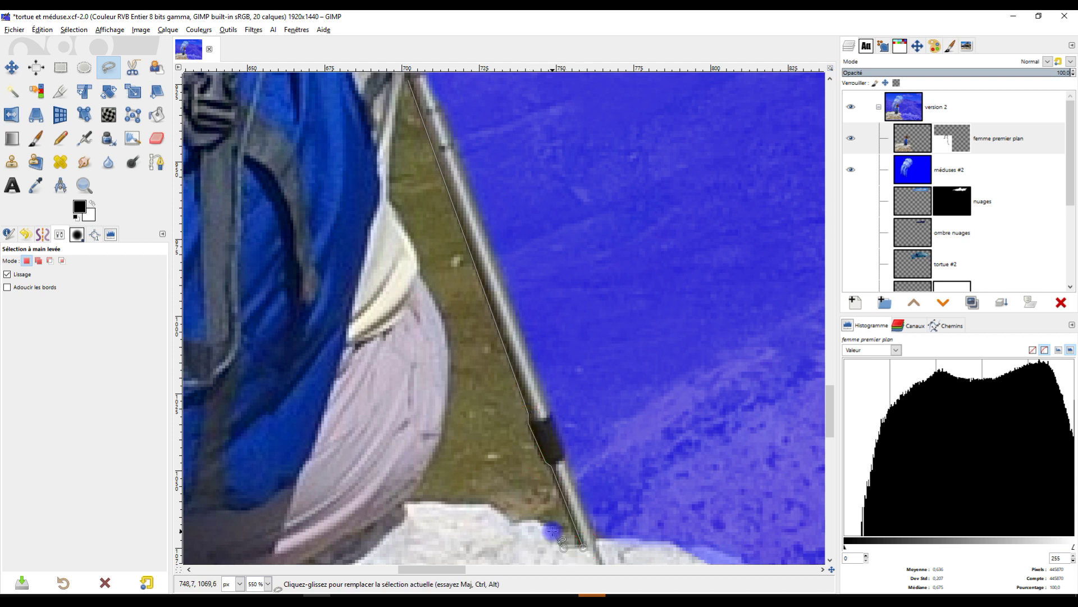
click(538, 523)
click(510, 516)
click(491, 503)
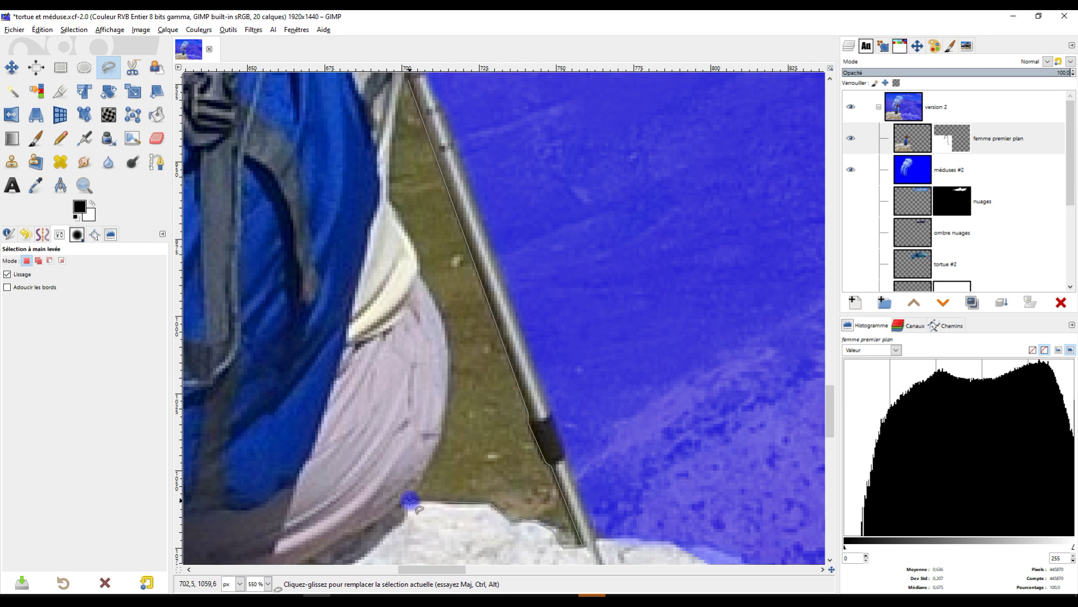
drag(441, 437, 447, 405)
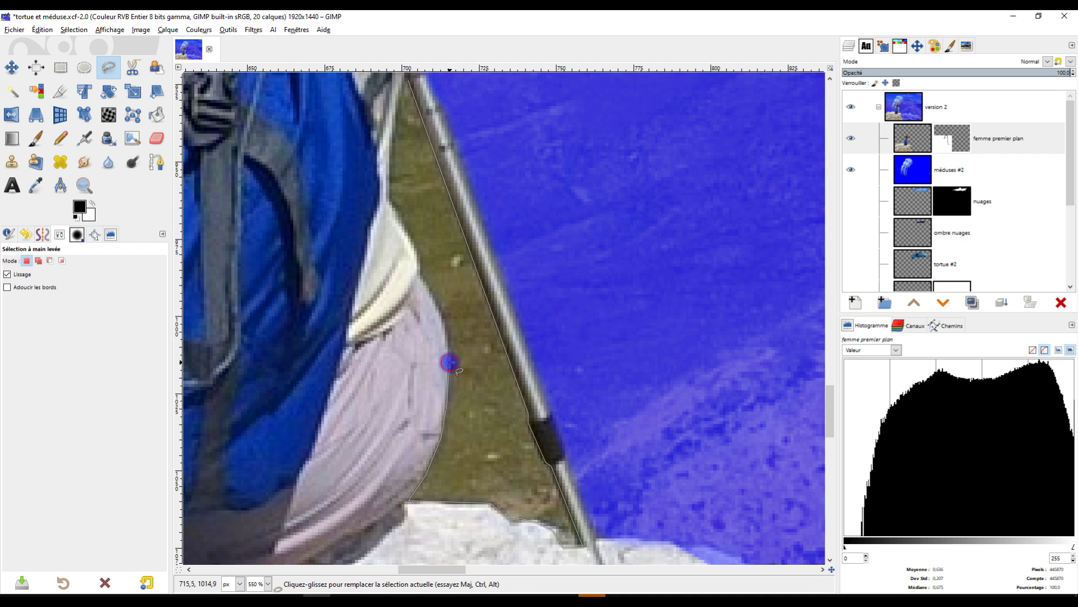
mouse_move(445, 327)
mouse_down()
mouse_move(387, 194)
mouse_move(413, 87)
mouse_move(398, 99)
mouse_move(408, 80)
mouse_up()
key(Return)
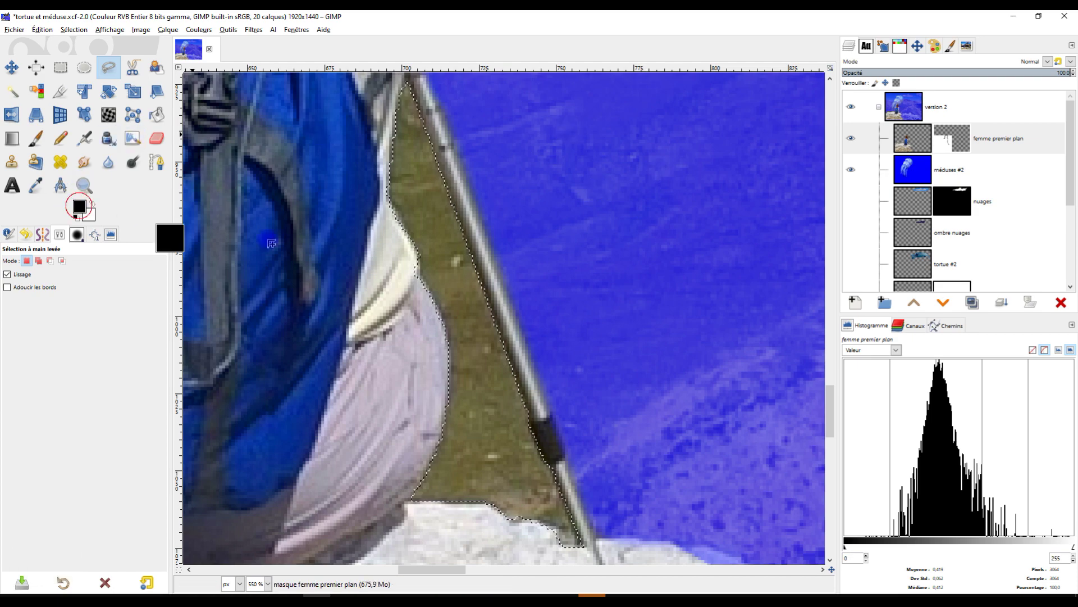
- Fill the selected gap between the woman and the pole with black on the femme premier plan mask
key(ctrl+comma)
scroll(520, 235, down, 5)
scroll(492, 190, up, 4)
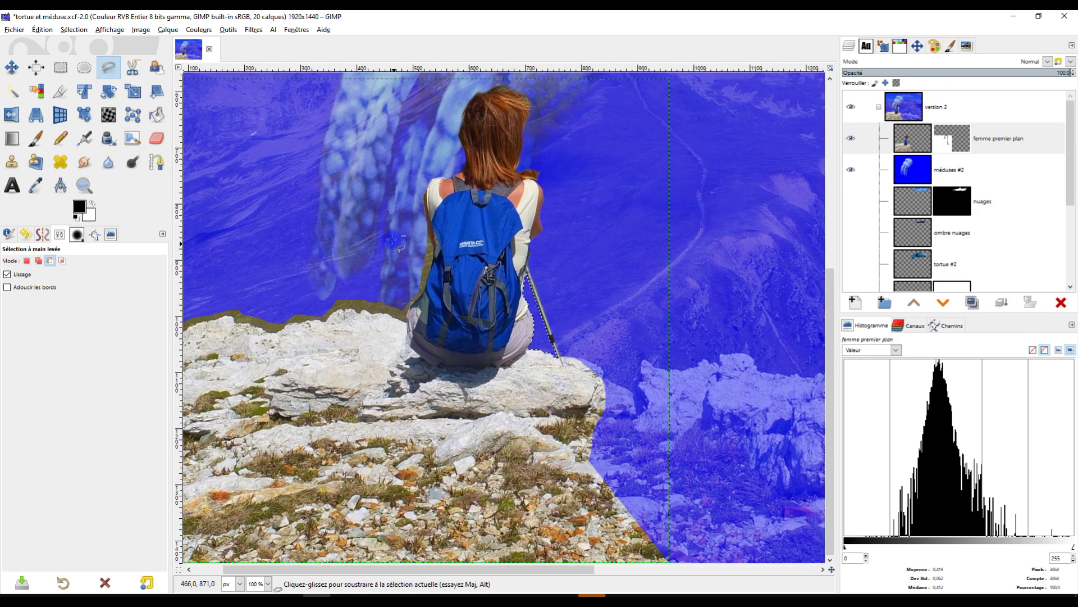
scroll(492, 190, up, 2)
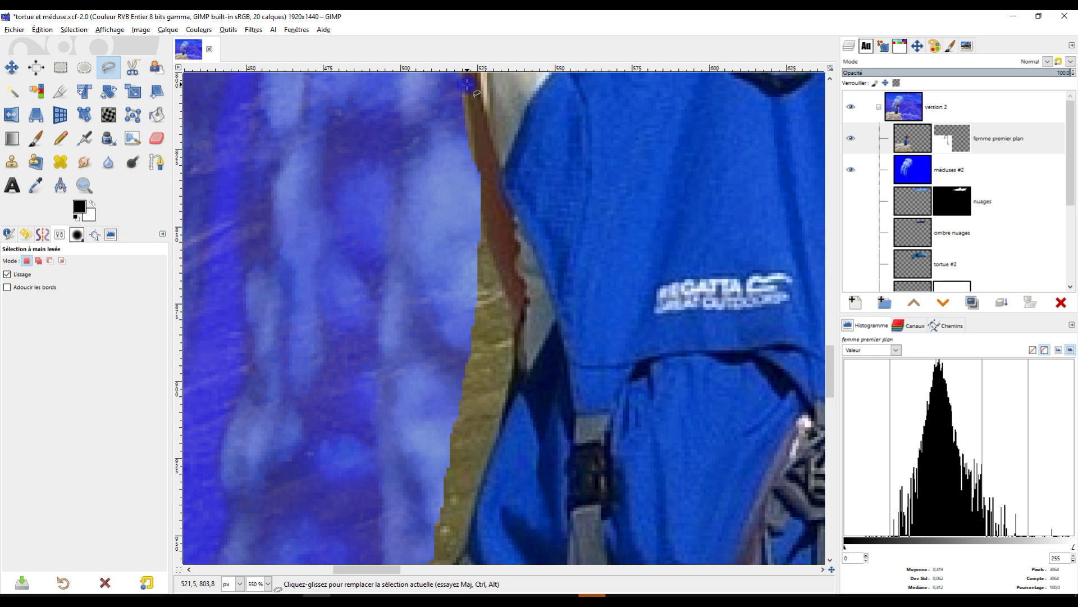
- Trace a free selection outline down the woman's left arm and the side of her backpack and clothing to the rock
click(477, 176)
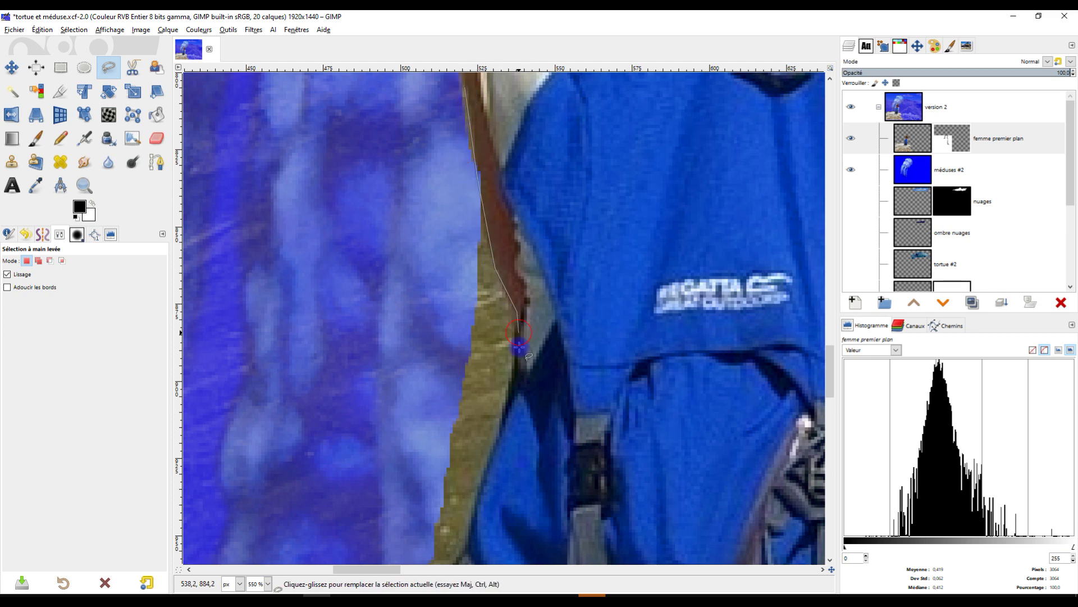
scroll(515, 370, down, 3)
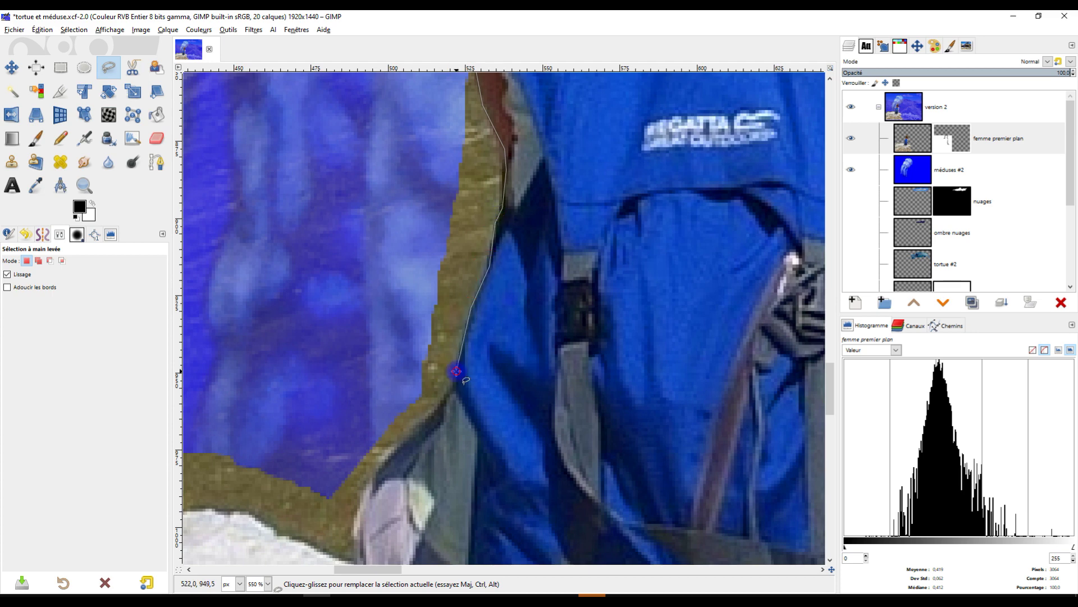
scroll(445, 392, down, 3)
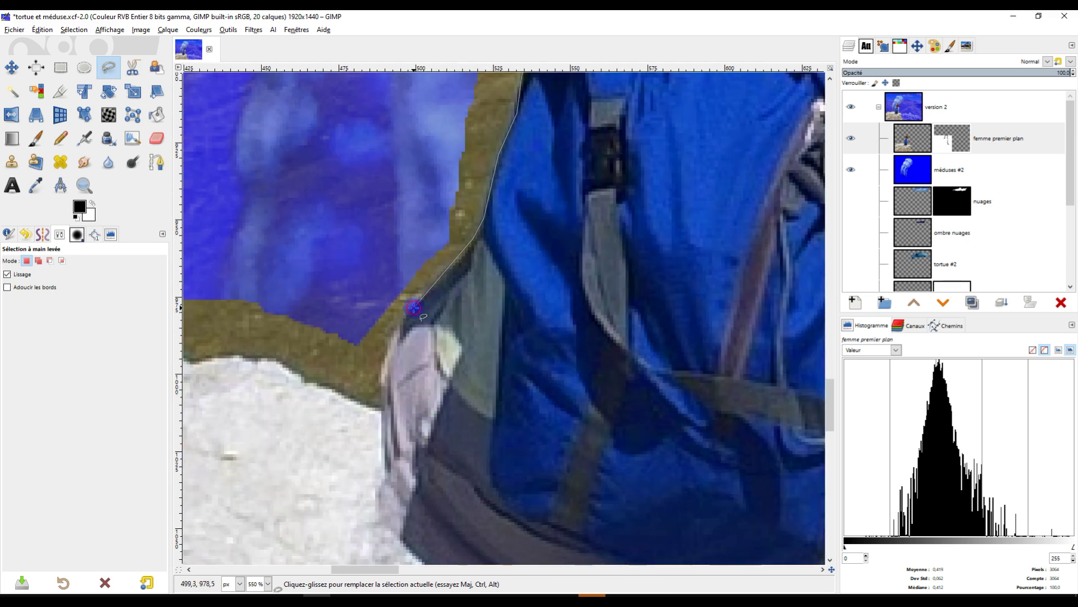
click(384, 351)
click(383, 411)
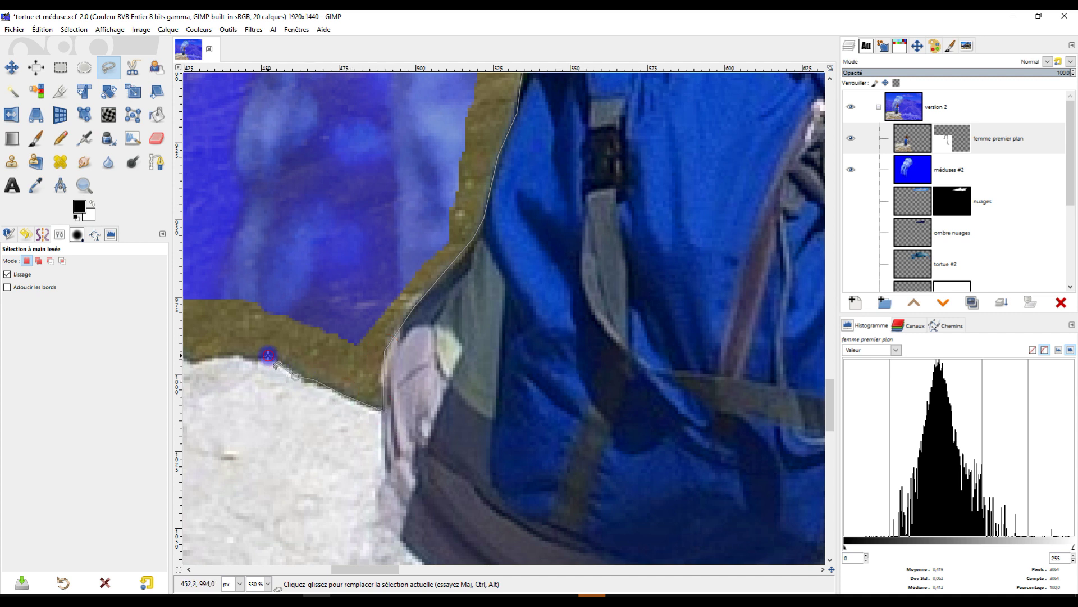
- Continue the free selection outline along the rock's upper edge, from the woman's hip past the bumps to the left
click(211, 354)
scroll(212, 354, down, 1)
scroll(211, 355, left, 2)
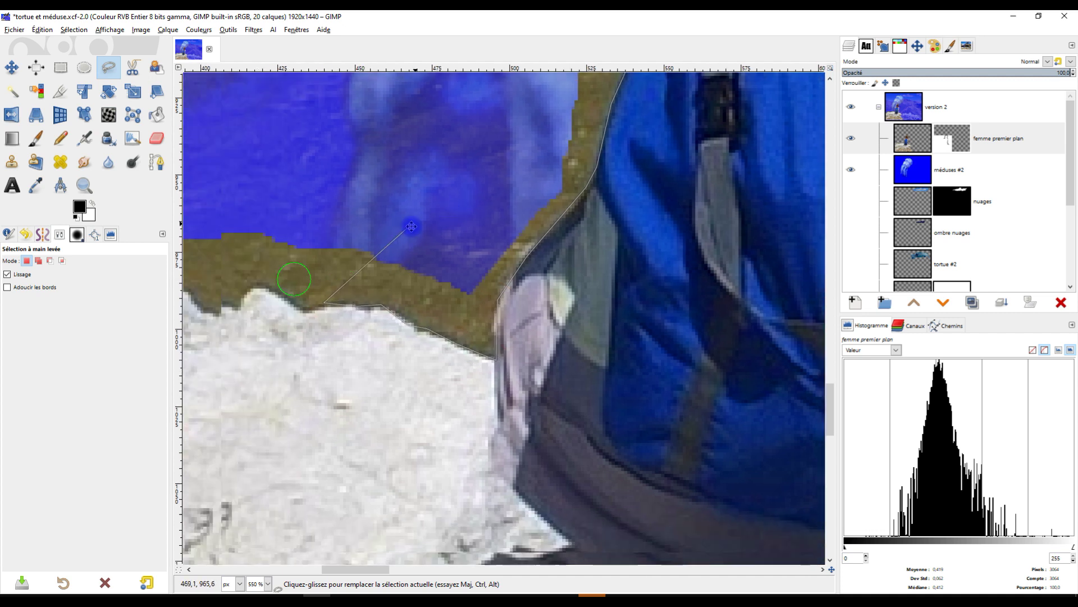
click(300, 316)
click(264, 288)
scroll(275, 285, down, 3)
drag(278, 283, 416, 326)
scroll(414, 336, up, 3)
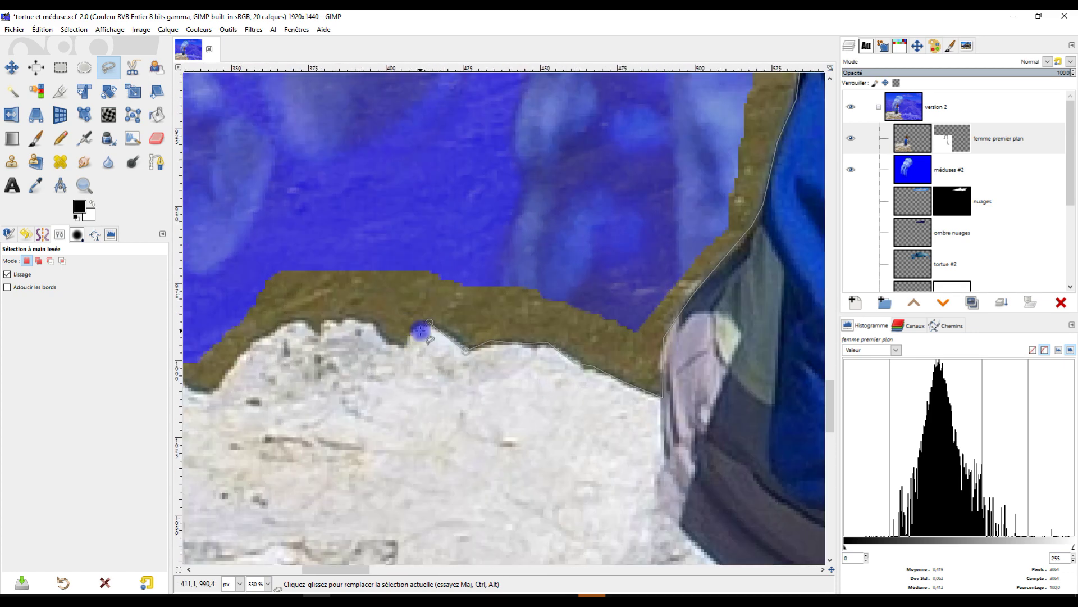
click(413, 328)
click(365, 320)
click(351, 325)
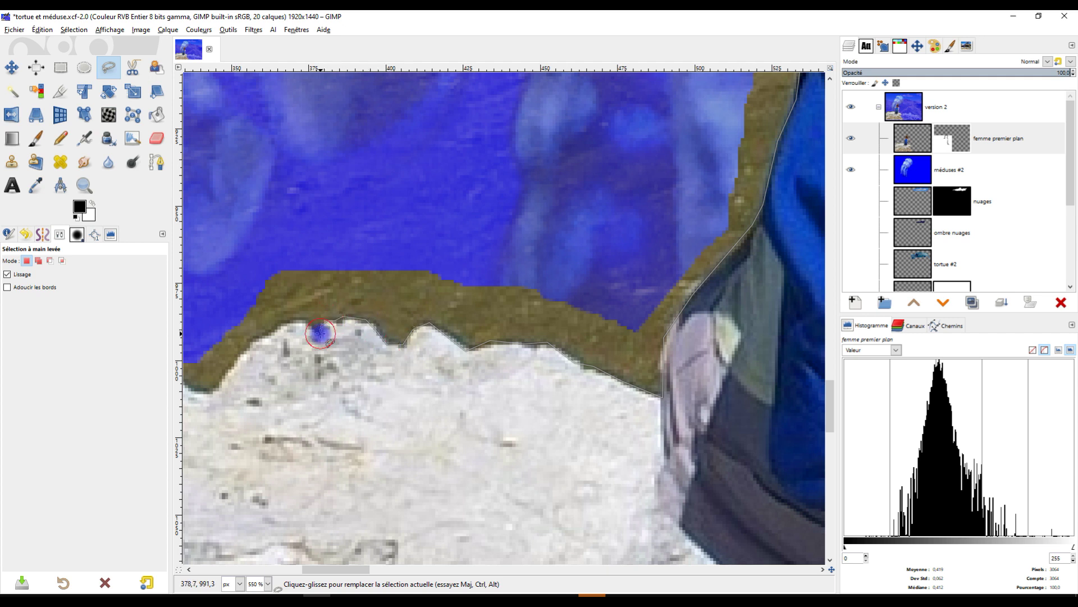
scroll(300, 309, down, 3)
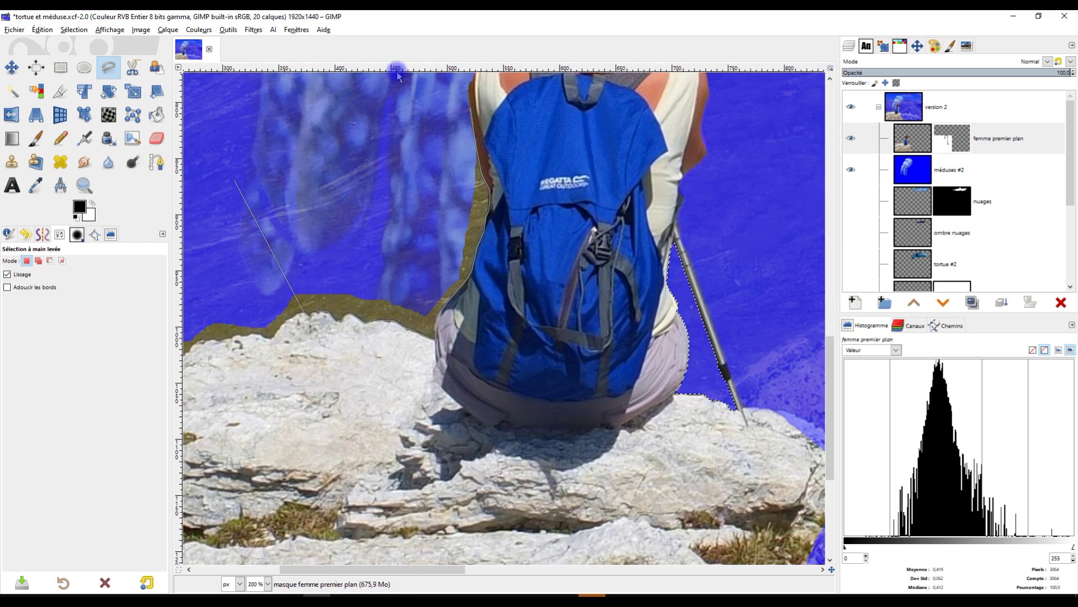
- Close the free selection through the blue background beside the woman and fill it with black on the femme premier plan mask
click(470, 108)
key(Return)
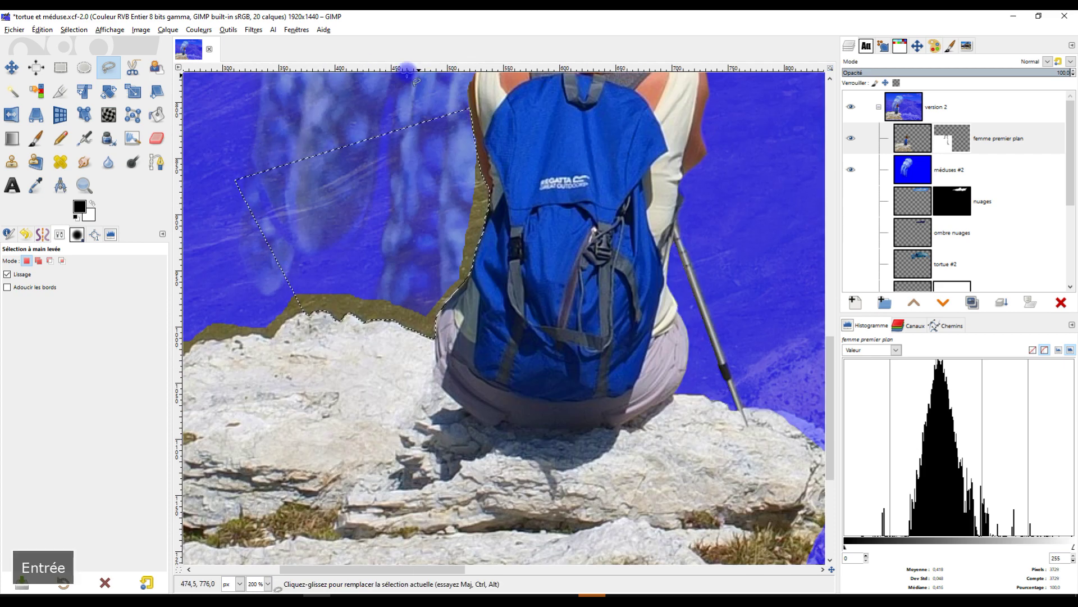
click(77, 217)
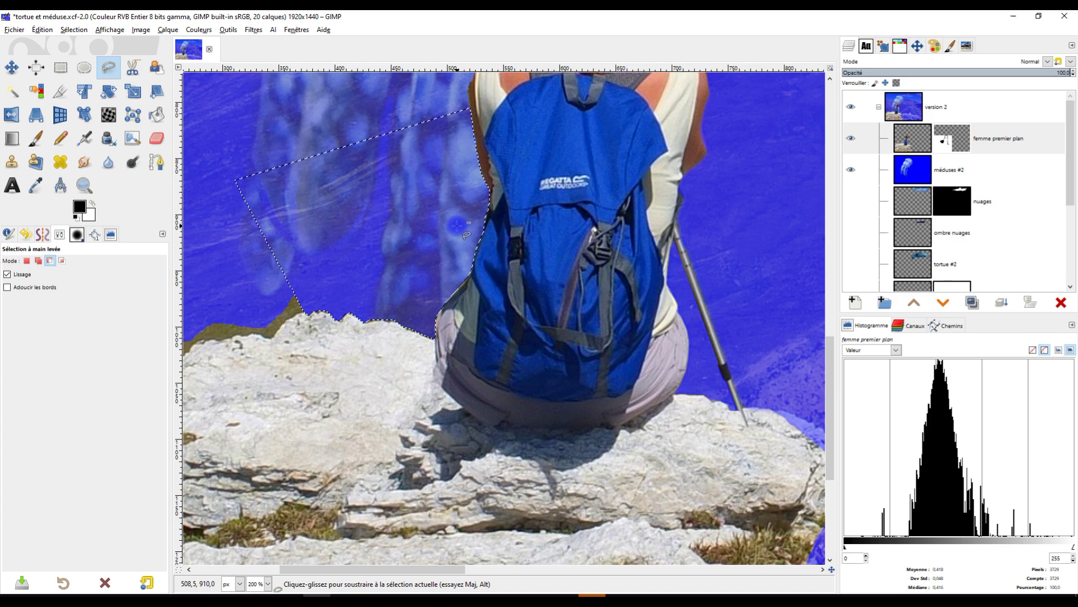
scroll(590, 275, down, 2)
scroll(546, 323, up, 4)
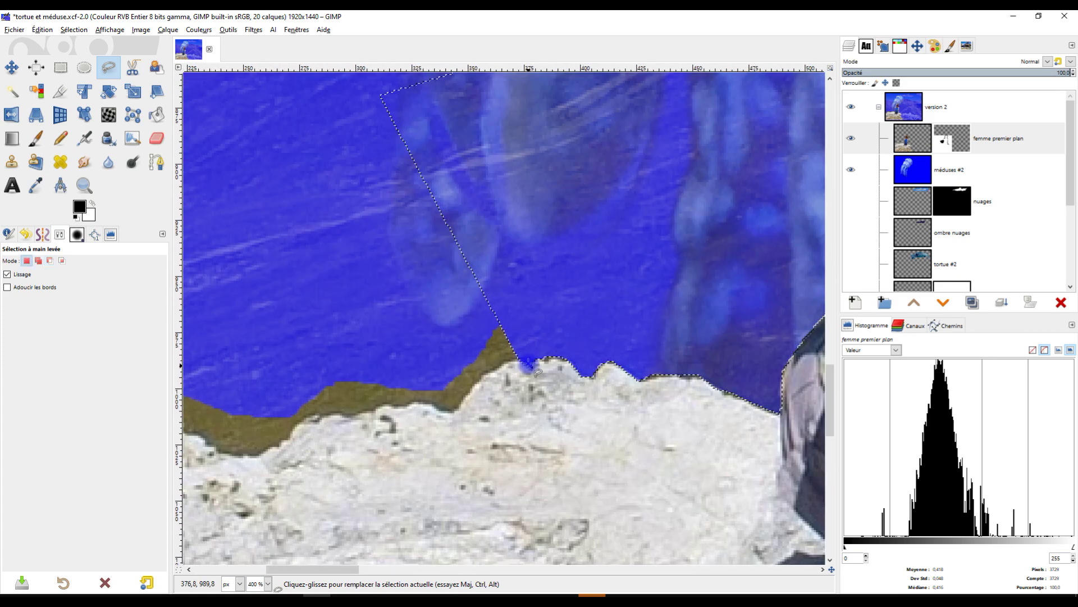
- Outline the brown strip above the rock edge, beside the already cleaned section, with a closed Free Select shape
click(525, 362)
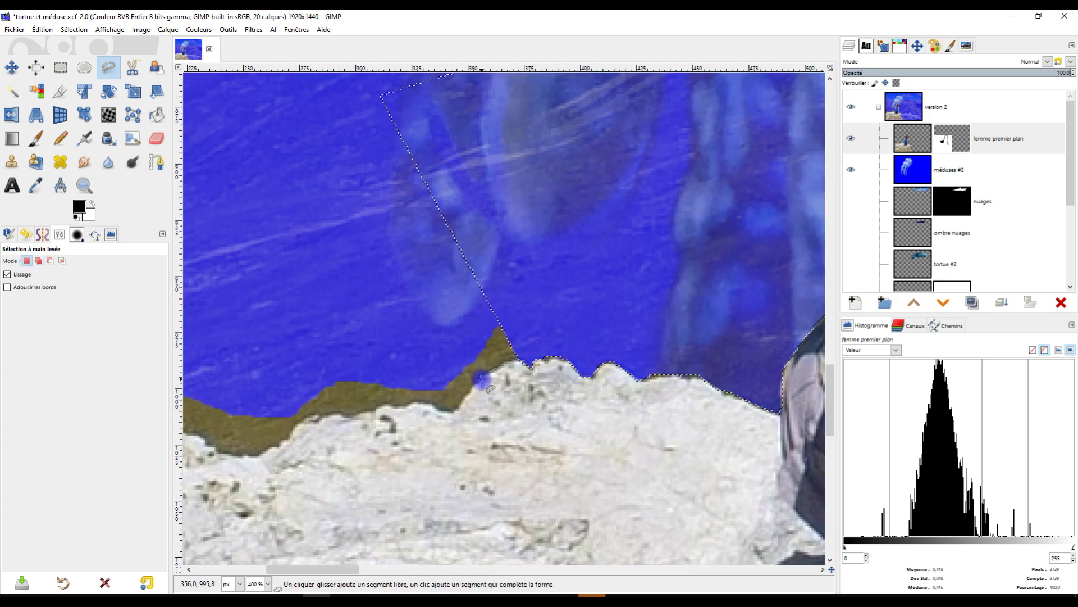
mouse_move(439, 411)
mouse_down()
mouse_move(358, 408)
mouse_move(337, 394)
mouse_up()
click(302, 201)
click(368, 152)
click(606, 179)
click(522, 352)
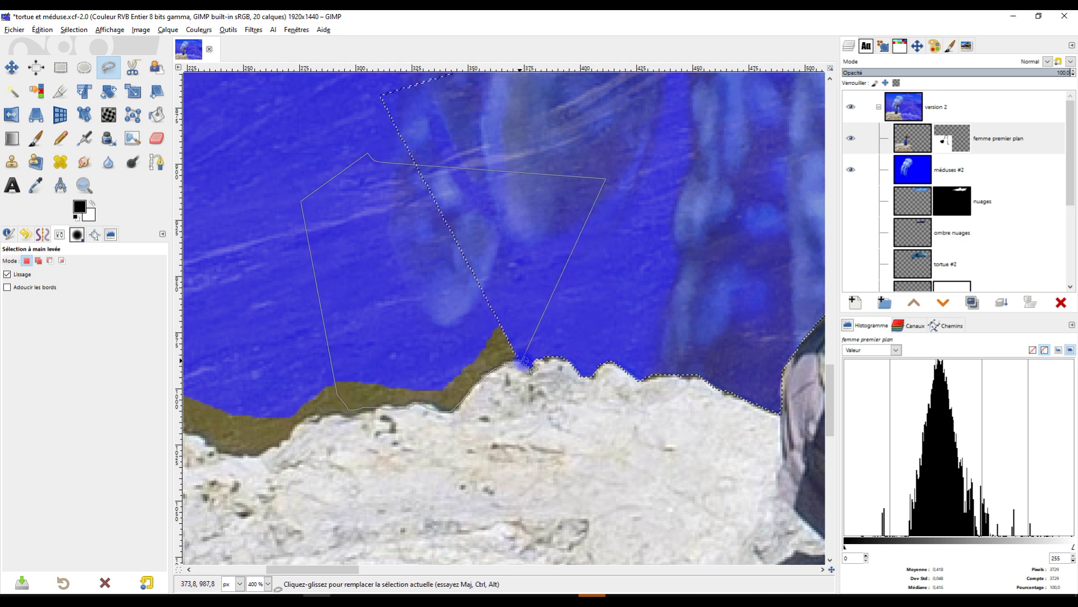
key(Return)
- Fill the outlined strip on the femme premier plan layer mask with black and clear the selection
key(Delete)
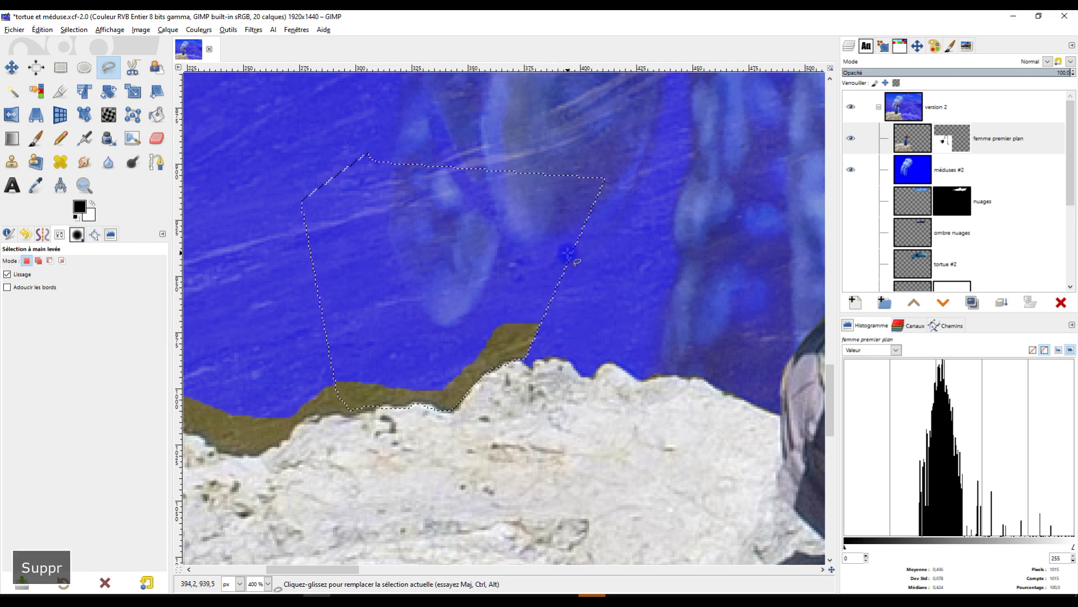
key(ctrl+z)
drag(79, 206, 399, 292)
scroll(417, 254, down, 4)
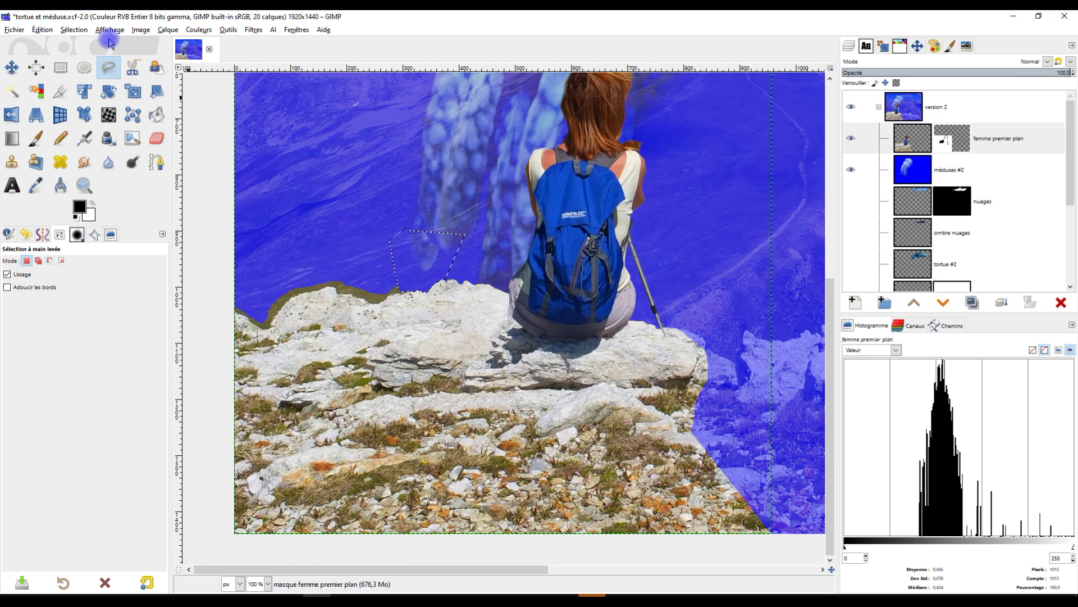
click(61, 68)
click(425, 160)
scroll(425, 160, down, 3)
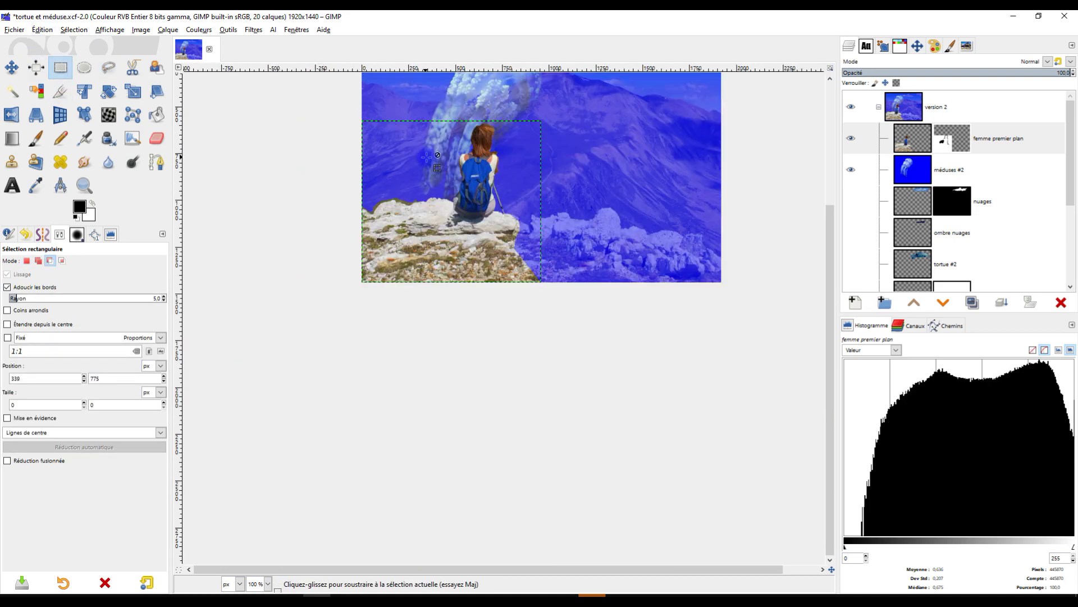
scroll(451, 213, up, 2)
scroll(450, 222, down, 2)
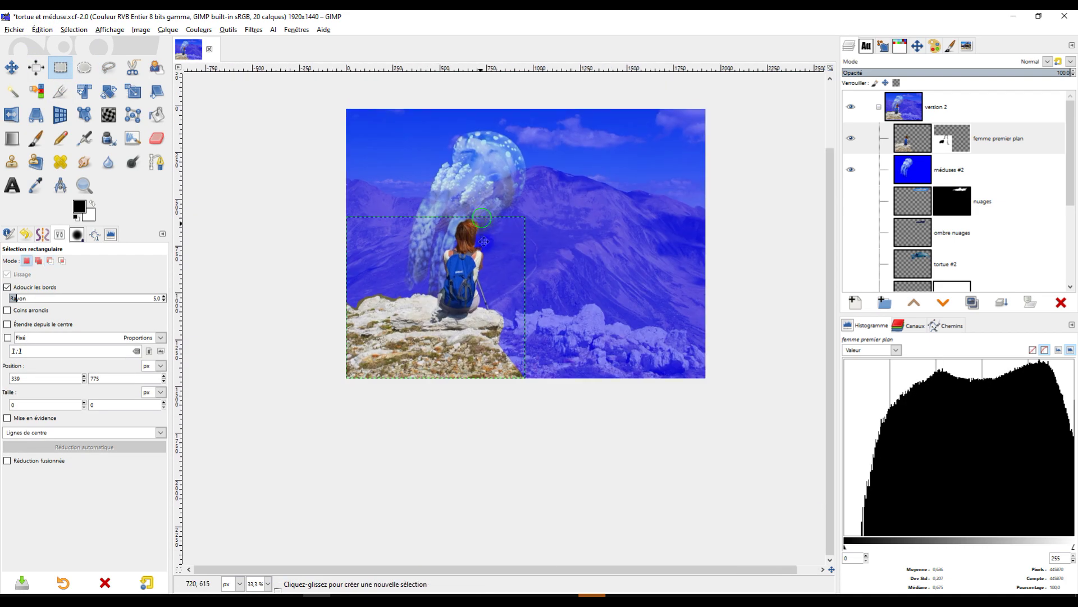
- With the femme premier plan layer hidden, trace a loose freehand selection around the whole jellyfish on the méduses #2 layer
click(926, 172)
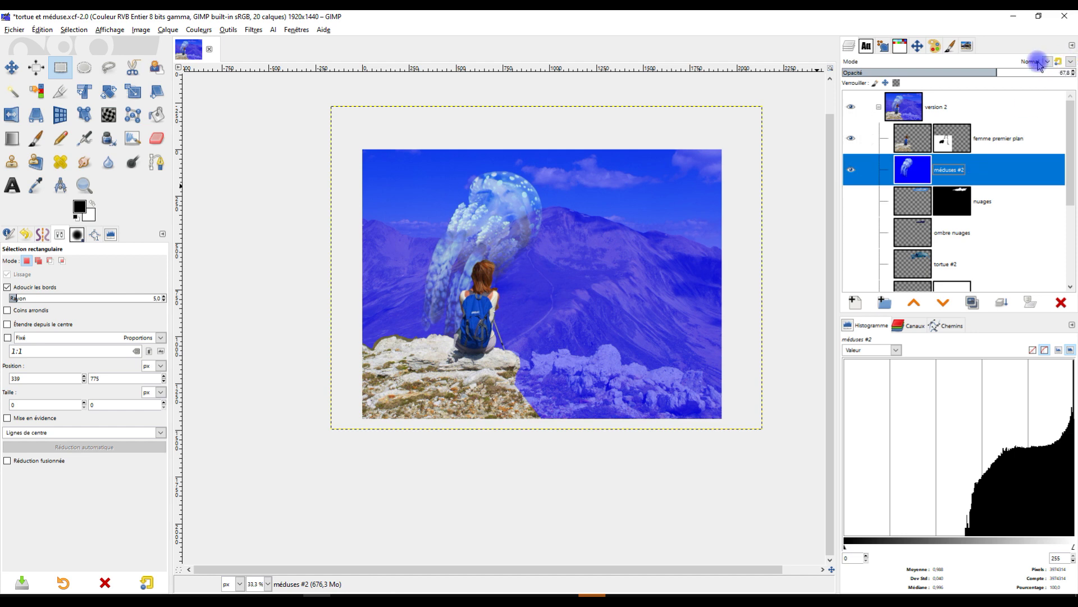
scroll(447, 260, up, 1)
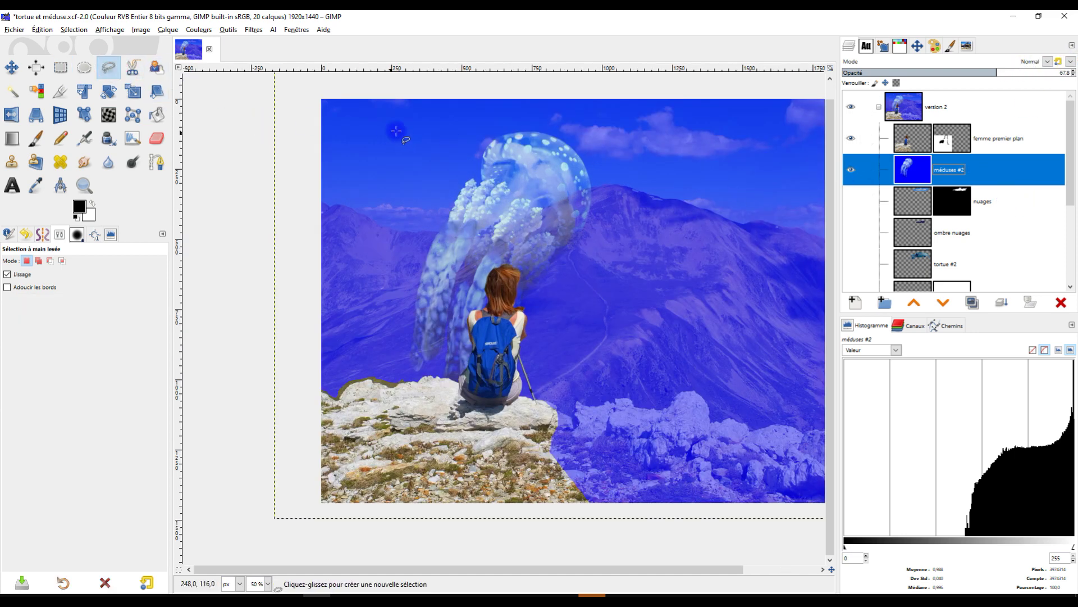
click(852, 138)
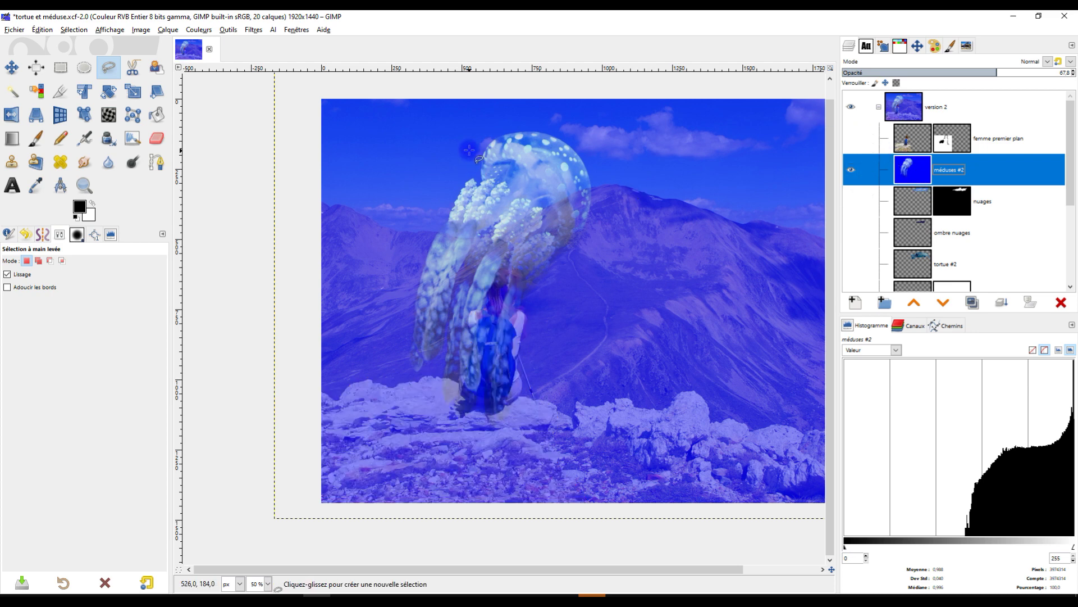
drag(489, 130, 460, 160)
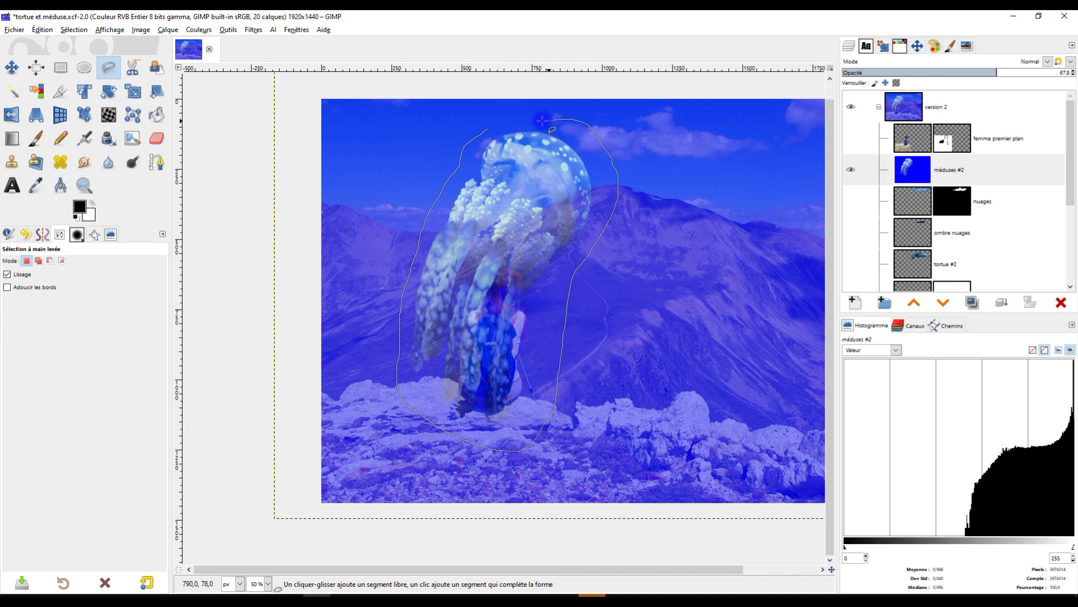
key(Return)
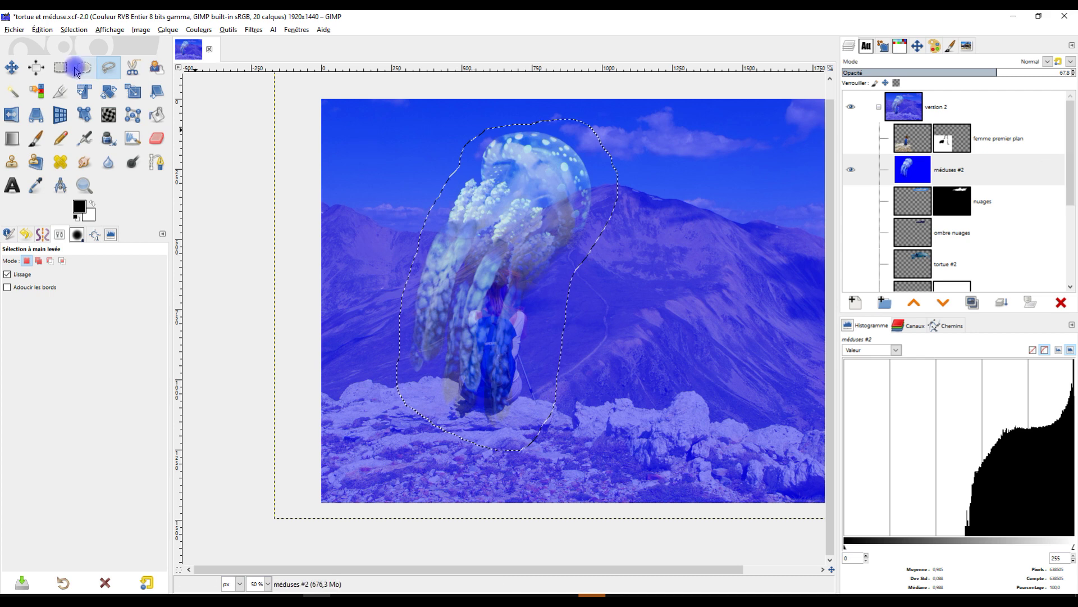
- Invert the selection and delete the blue area outside the jellyfish outline
click(75, 31)
click(101, 67)
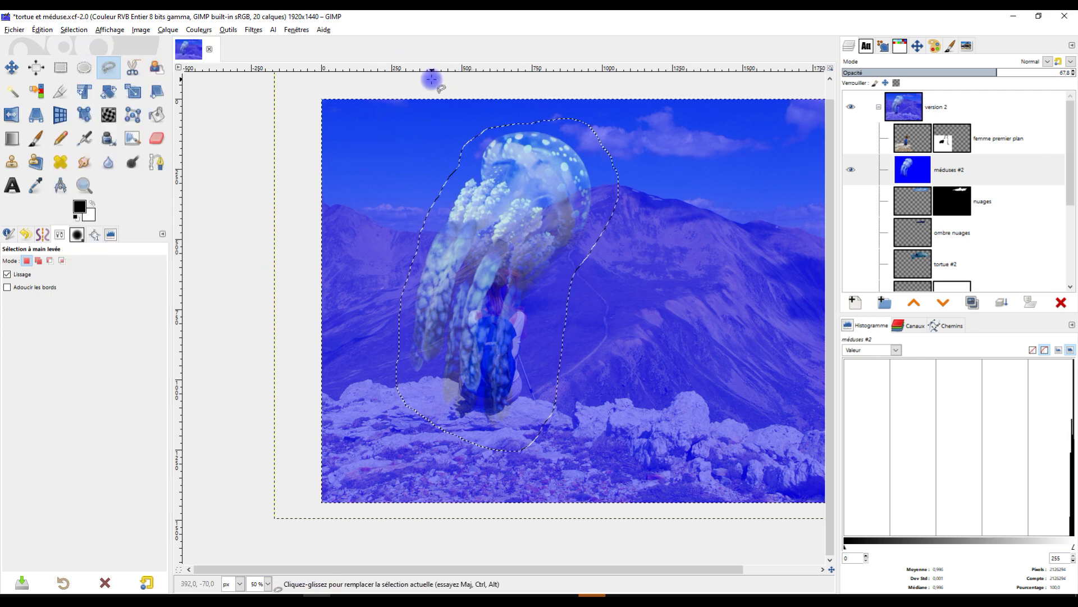
key(Delete)
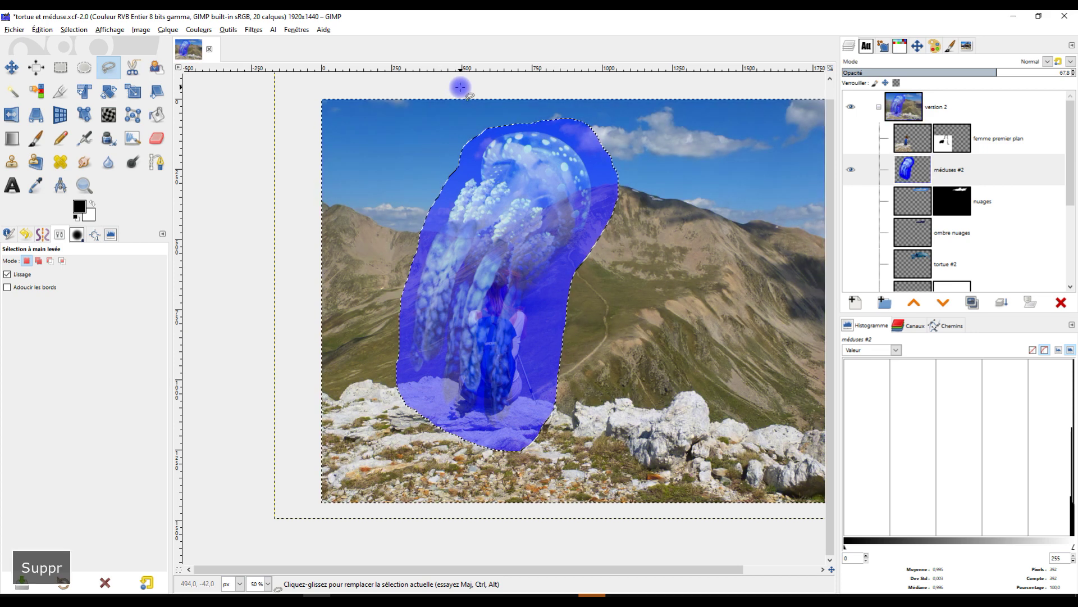
- Resize the méduses #2 layer to the image dimensions and clear the selection
right_click(912, 164)
click(986, 325)
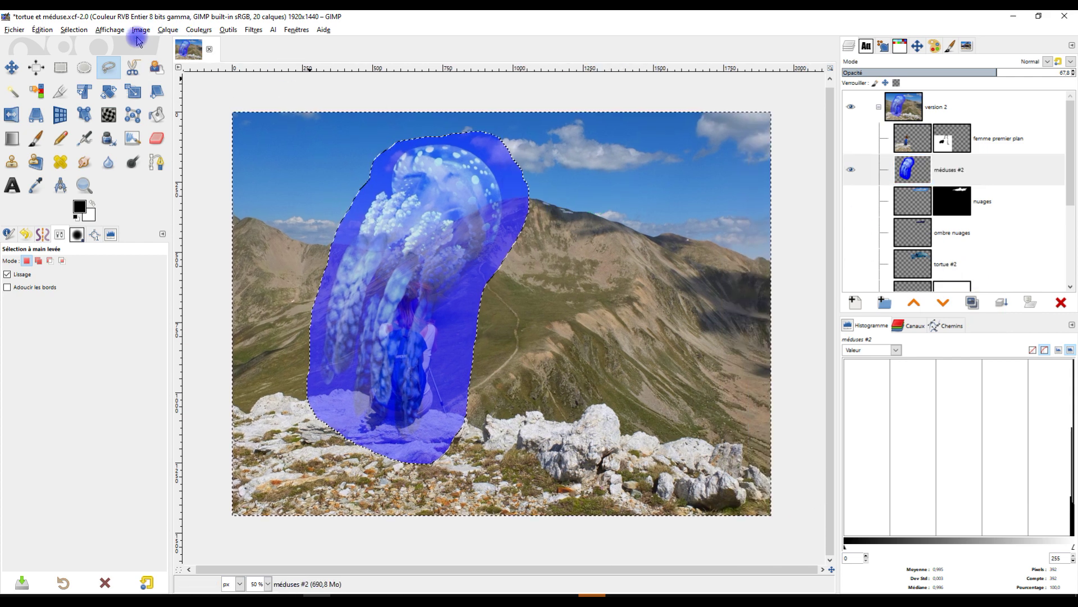
click(74, 29)
click(83, 57)
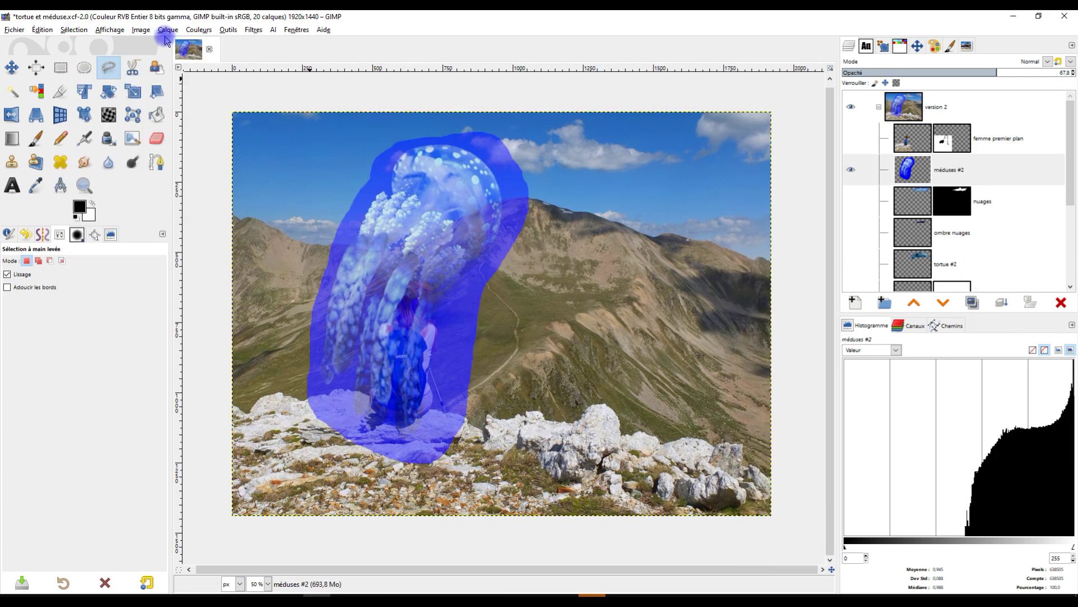
- Crop the méduses #2 layer to its content and make the femme premier plan layer visible again
click(160, 31)
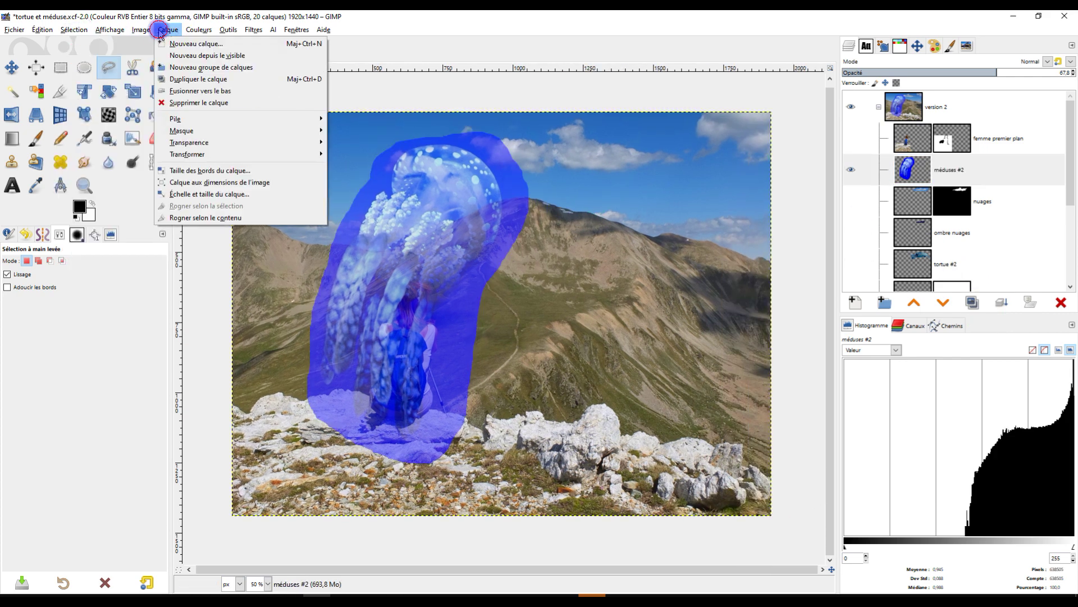
click(207, 218)
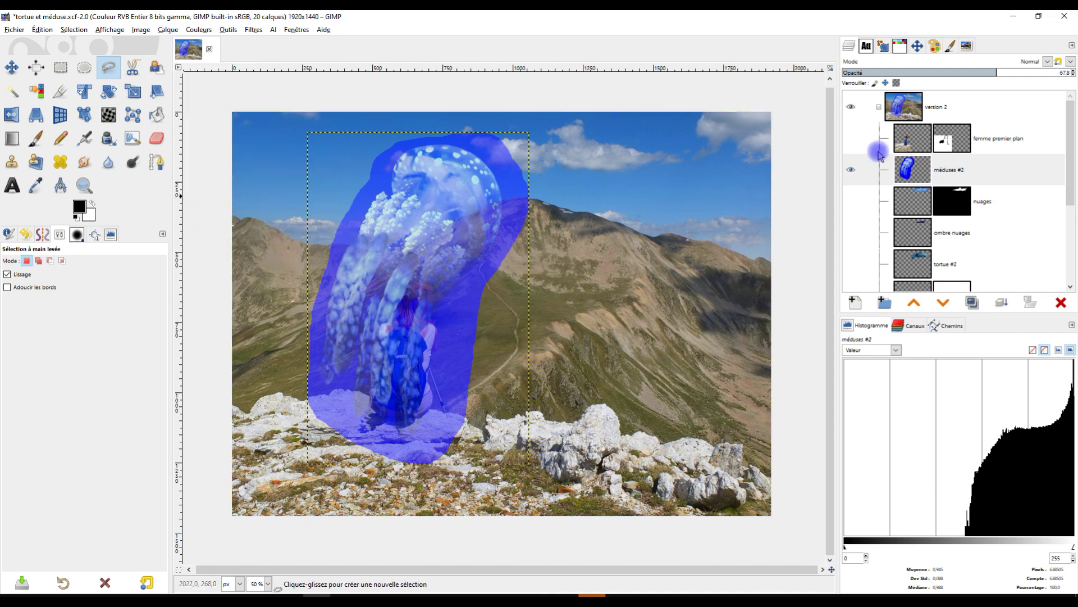
click(851, 142)
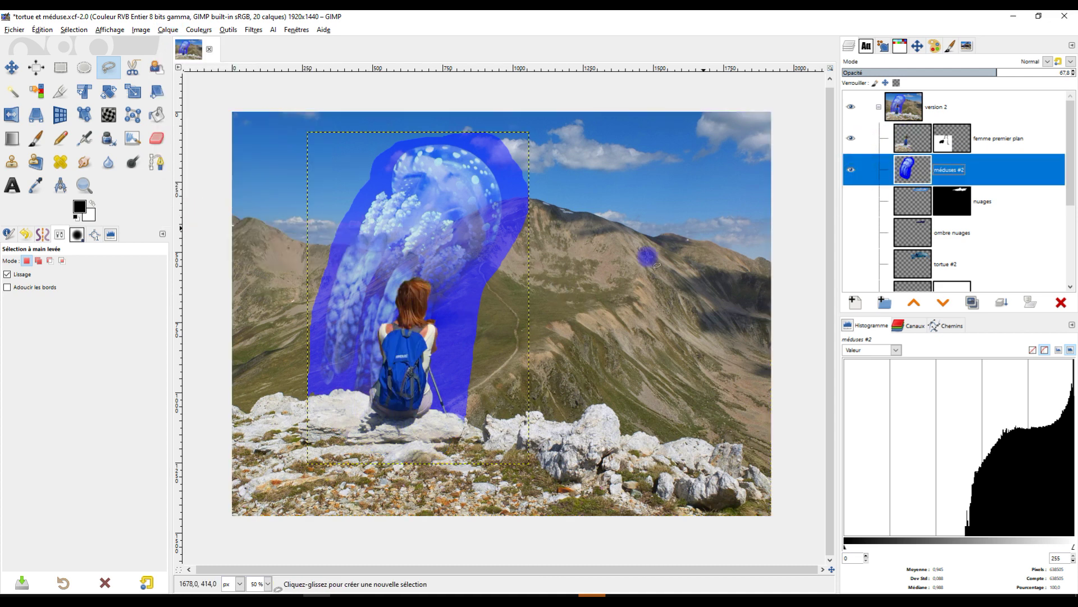
- Make the nuages, ombre nuages, tortue #2, ombre méduse #1 and ombre tortue #1 layers visible
scroll(376, 304, up, 1)
scroll(376, 304, down, 2)
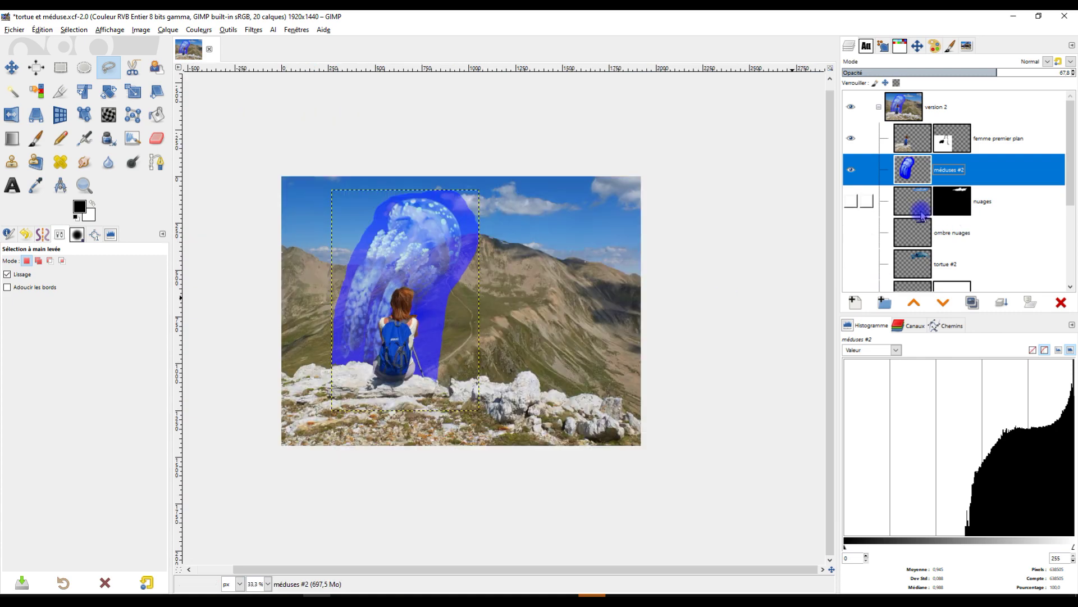
click(851, 232)
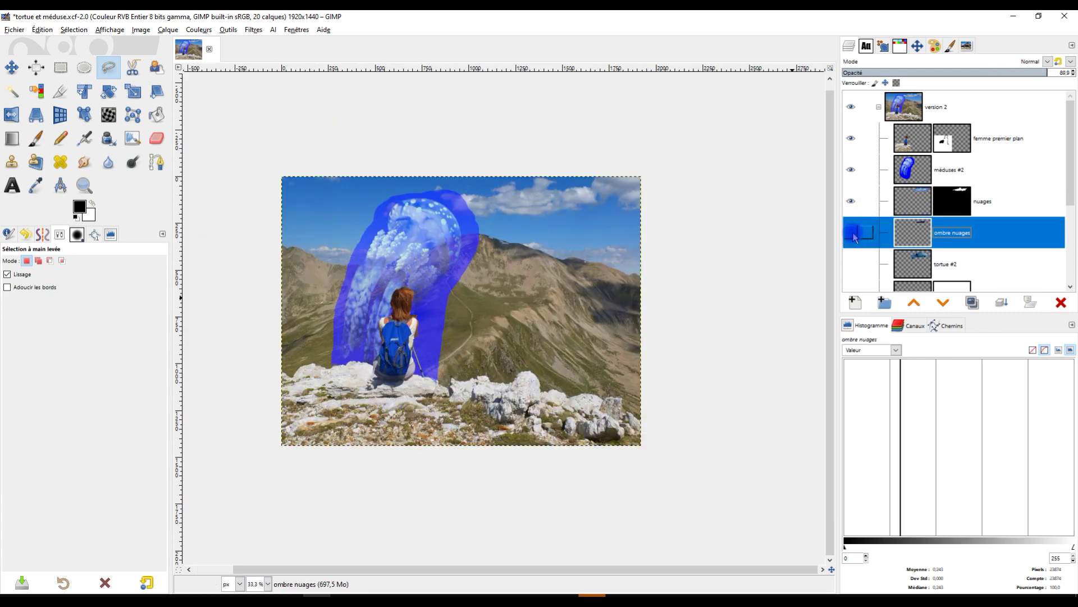
scroll(909, 245, down, 3)
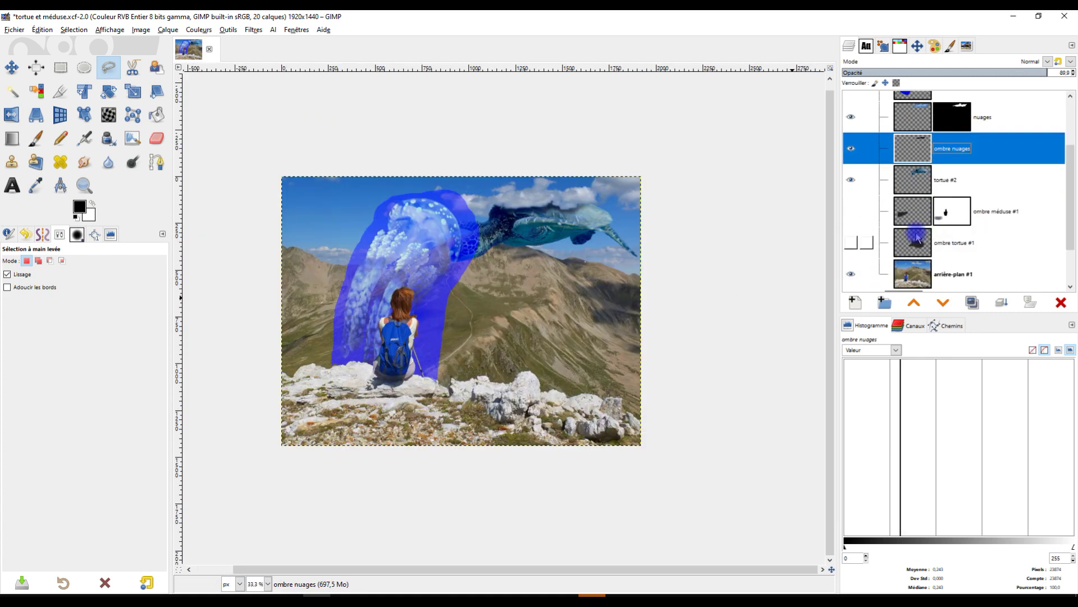
click(852, 211)
click(857, 239)
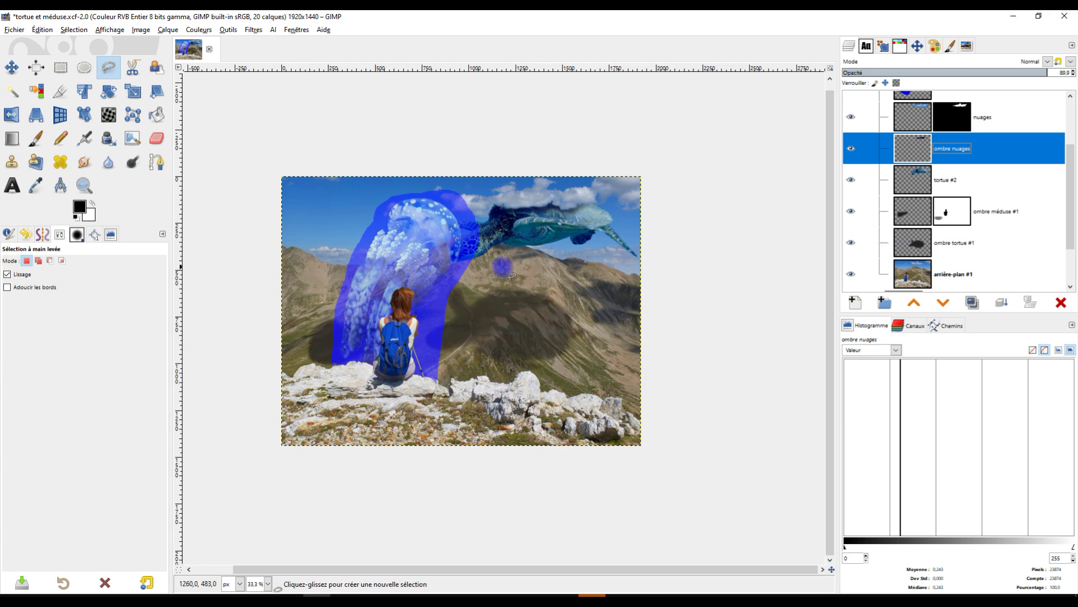
- Rotate the méduses #2 layer with Unified Transform so the jellyfish's bell faces the lower left and its tentacles the upper right
ctrl+scroll(436, 262, up, 1)
scroll(1022, 196, up, 3)
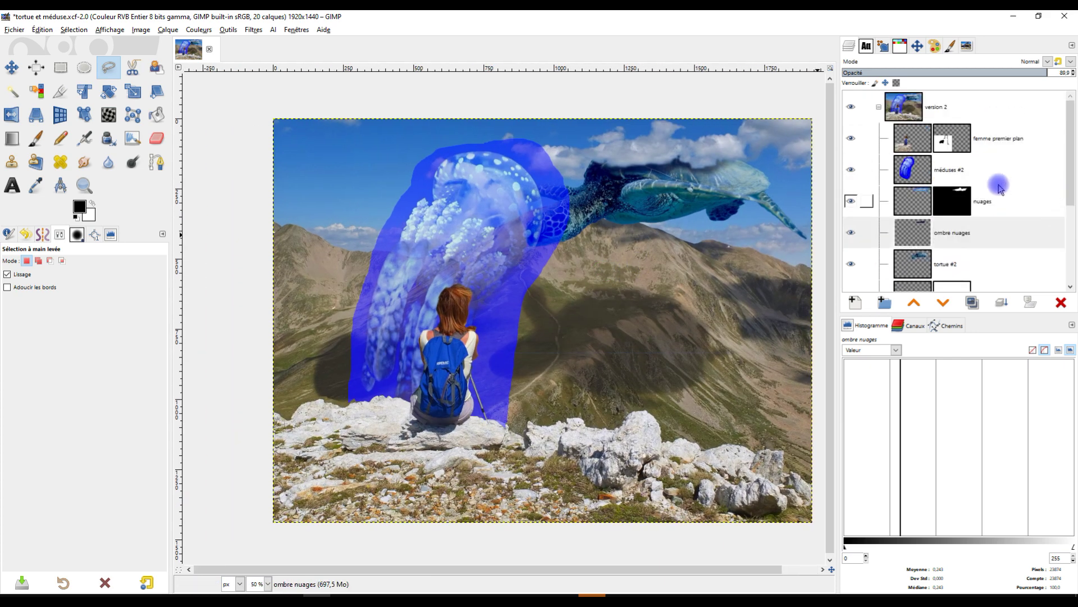
click(924, 172)
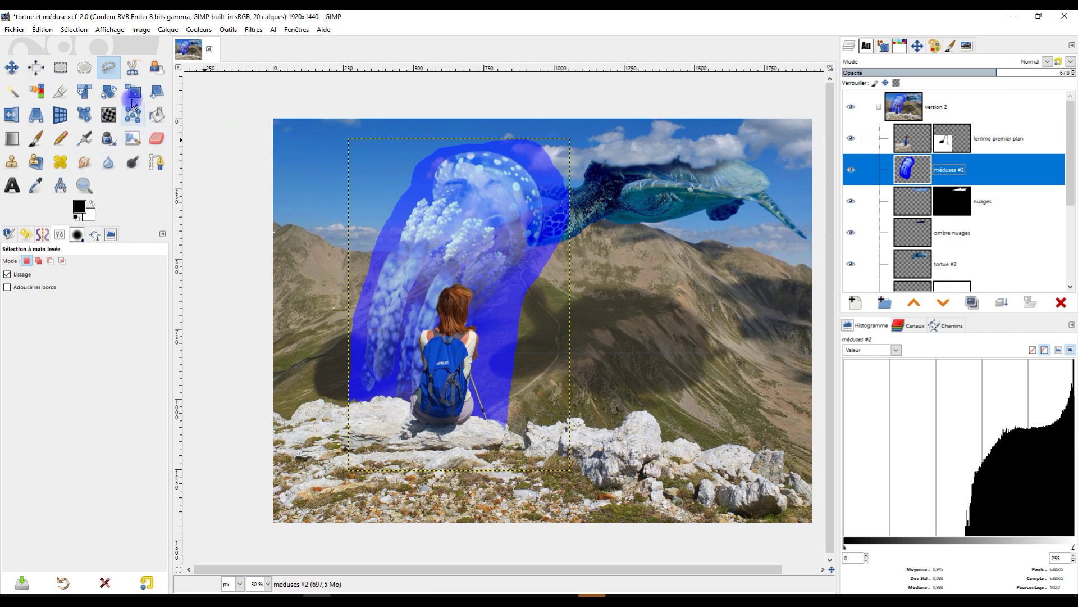
click(83, 92)
click(472, 228)
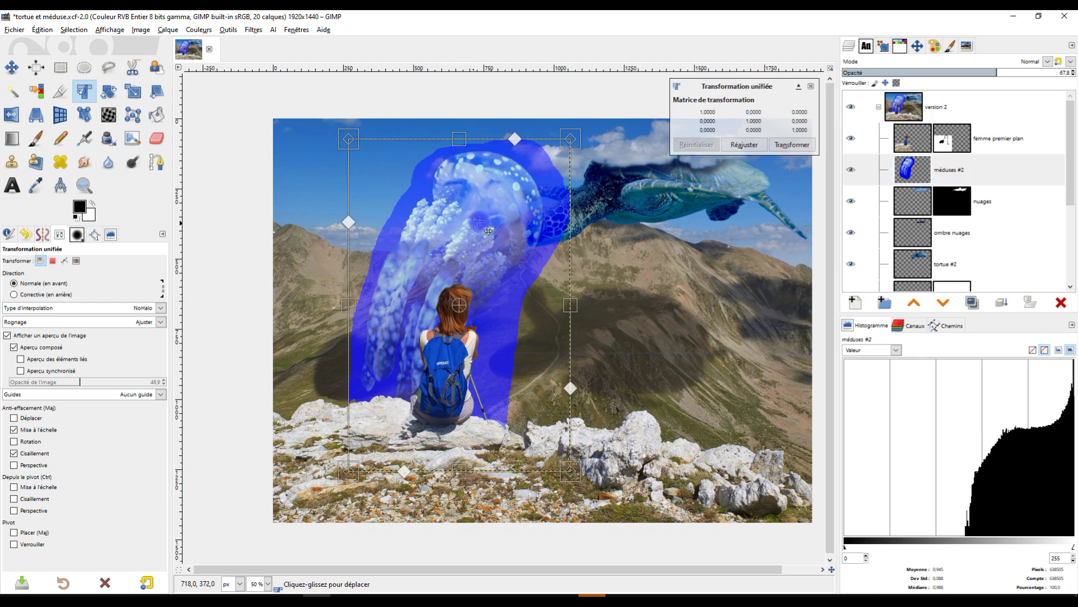
drag(404, 137, 388, 421)
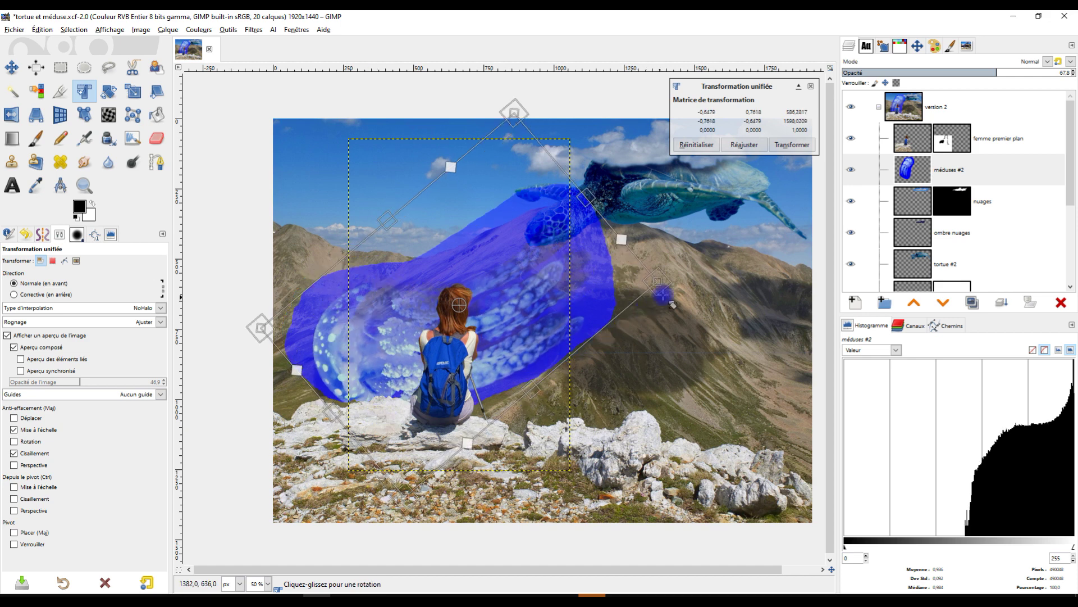
- Shrink the rotated jellyfish, place it behind the woman above the mountain slope, and apply the transformation
drag(678, 291, 557, 281)
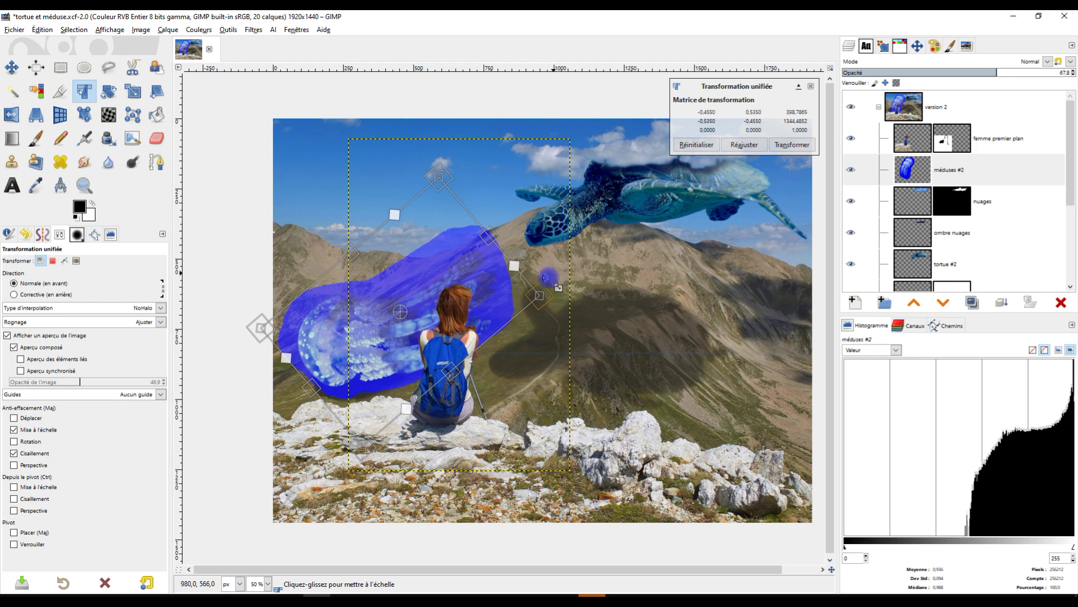
mouse_move(423, 297)
mouse_down()
mouse_move(449, 283)
mouse_move(436, 282)
mouse_up()
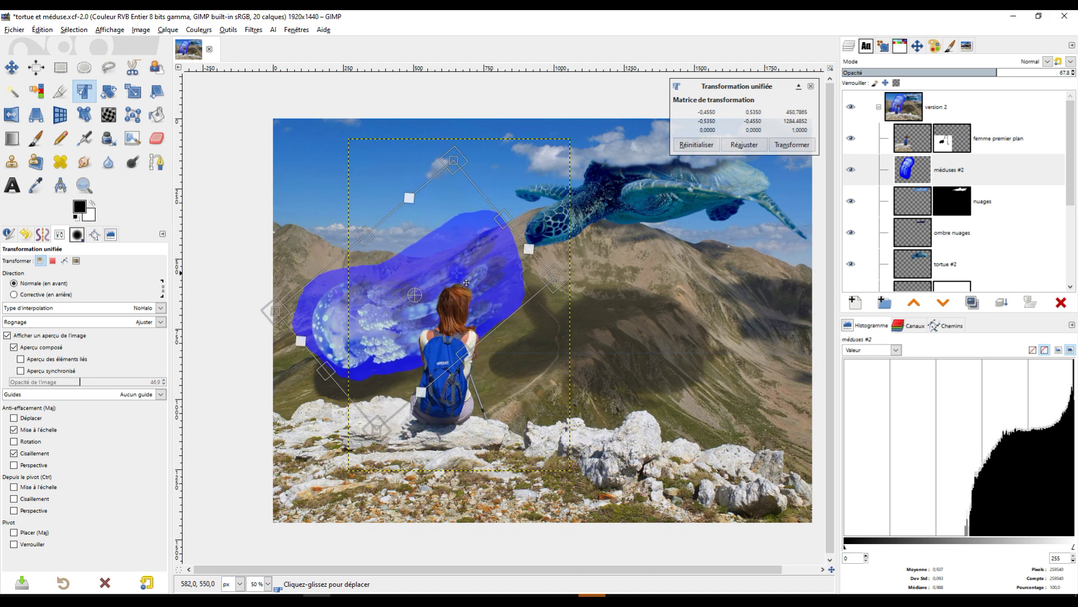
click(792, 145)
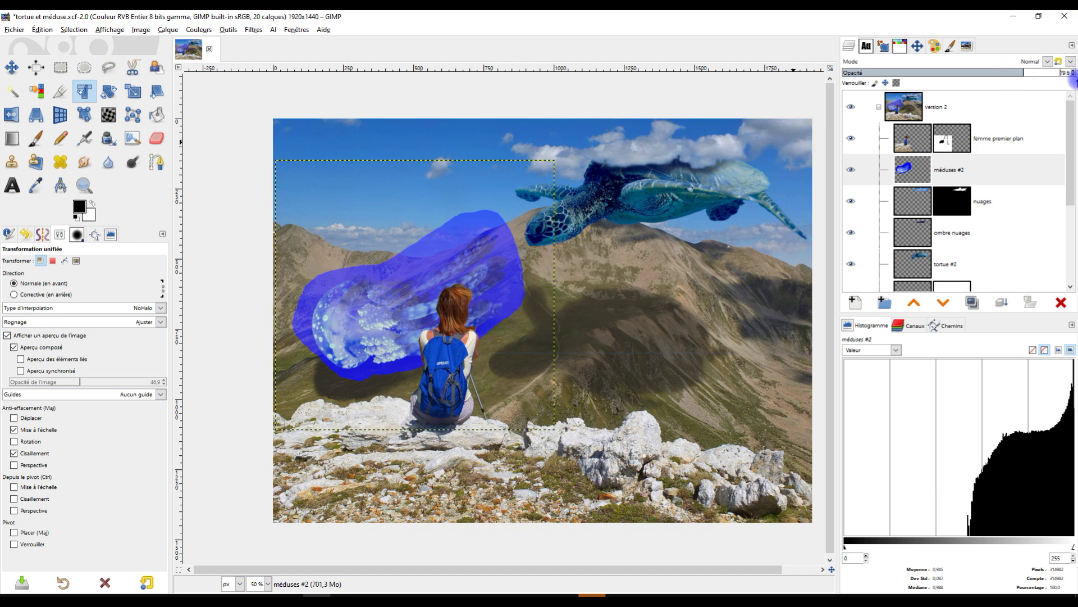
- Set the méduses #2 layer's opacity to 100 and select the blue background around the jellyfish with Fuzzy Select
drag(1024, 73, 1077, 80)
scroll(341, 304, up, 2)
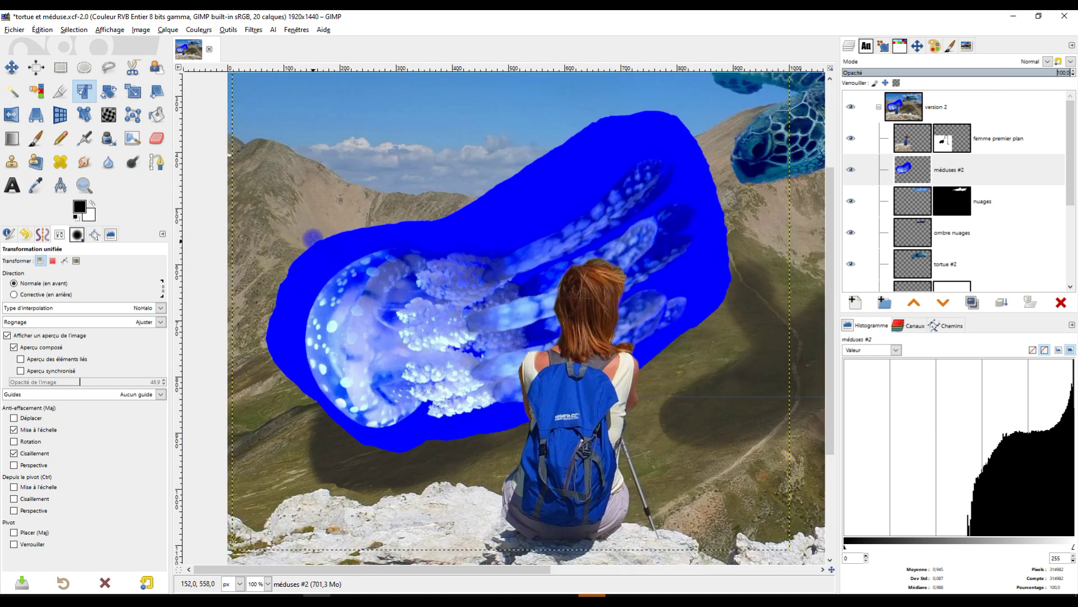
click(13, 95)
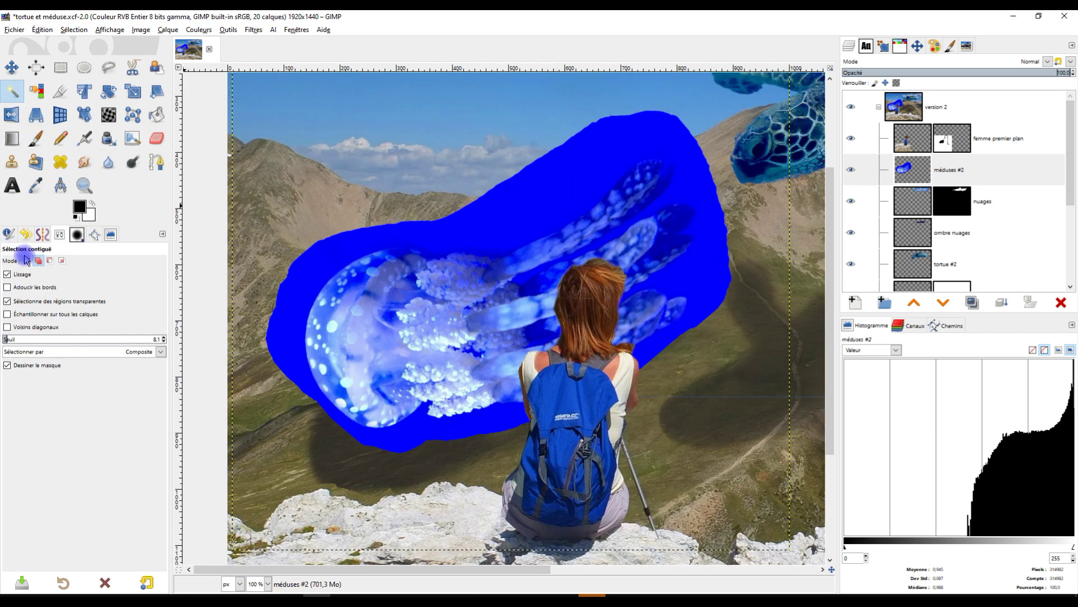
click(582, 169)
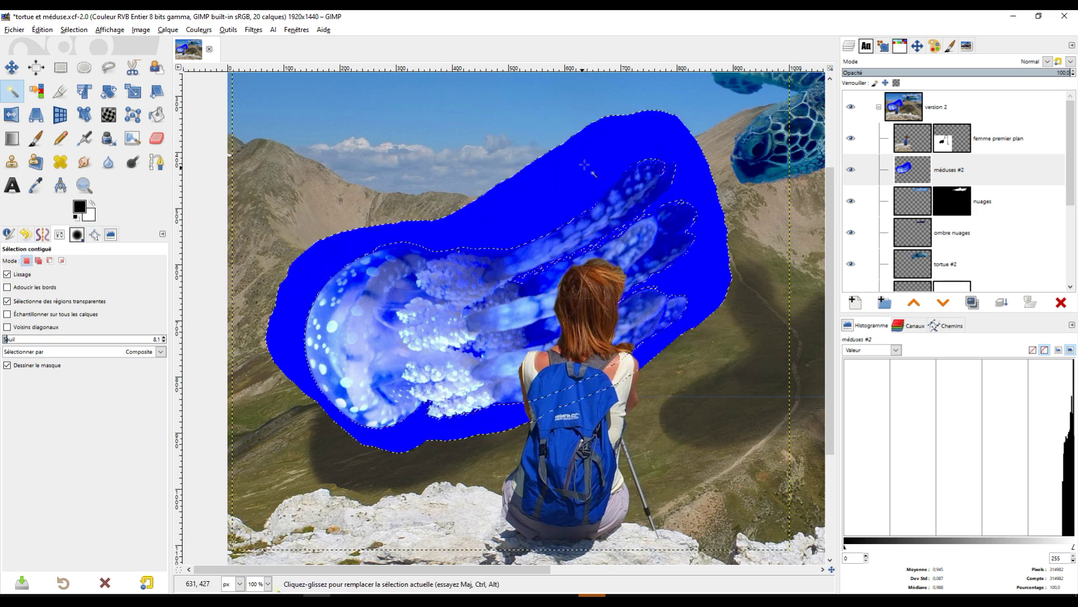
- Enable feathered edges with a radius of 2.6 for Fuzzy Select and reselect the blue background around the jellyfish
scroll(301, 313, up, 4)
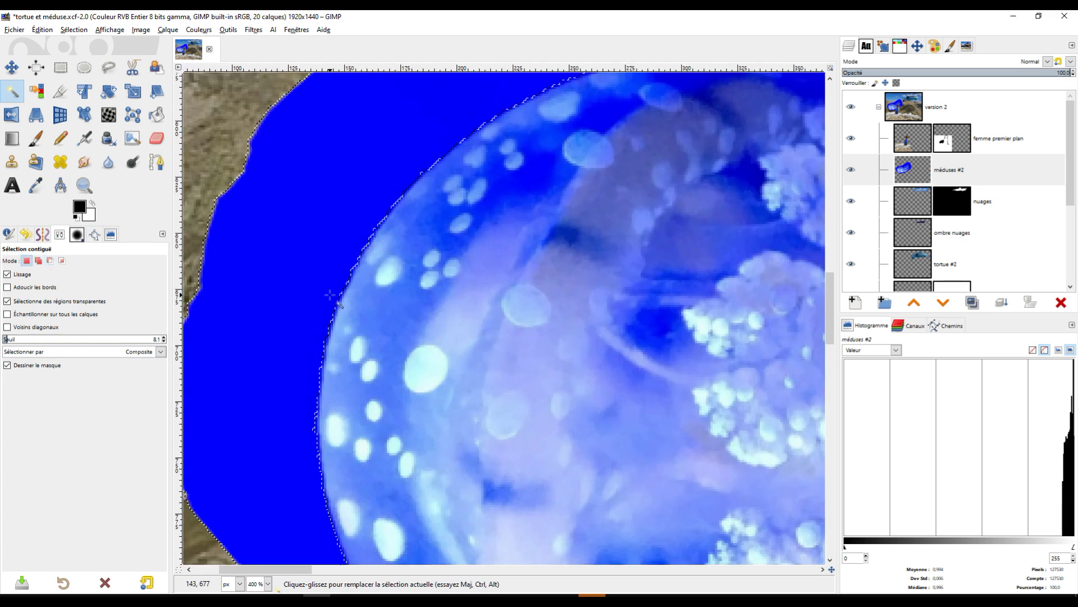
click(8, 287)
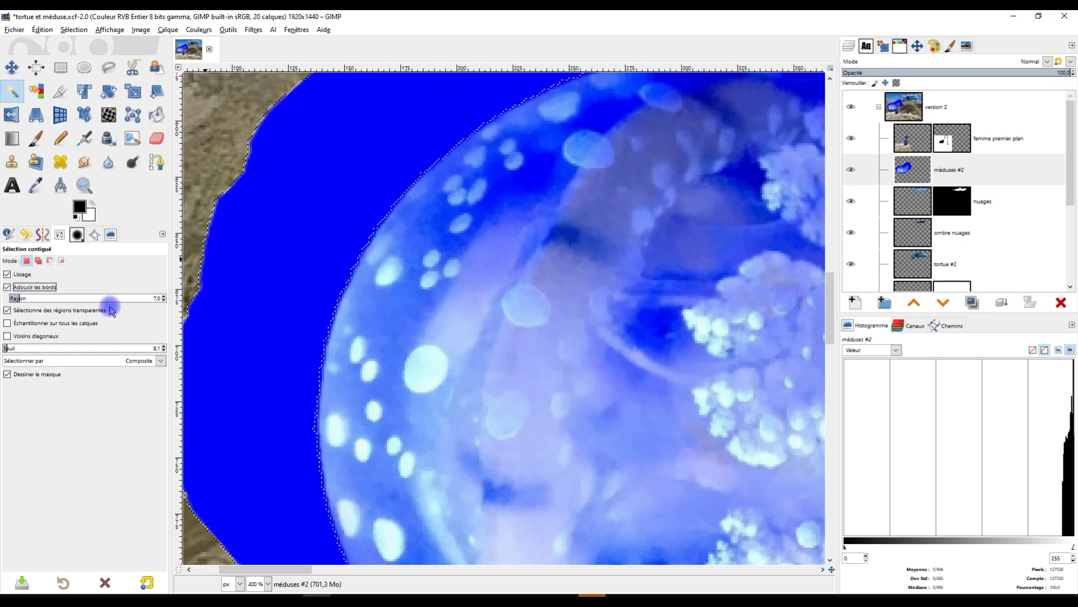
click(16, 299)
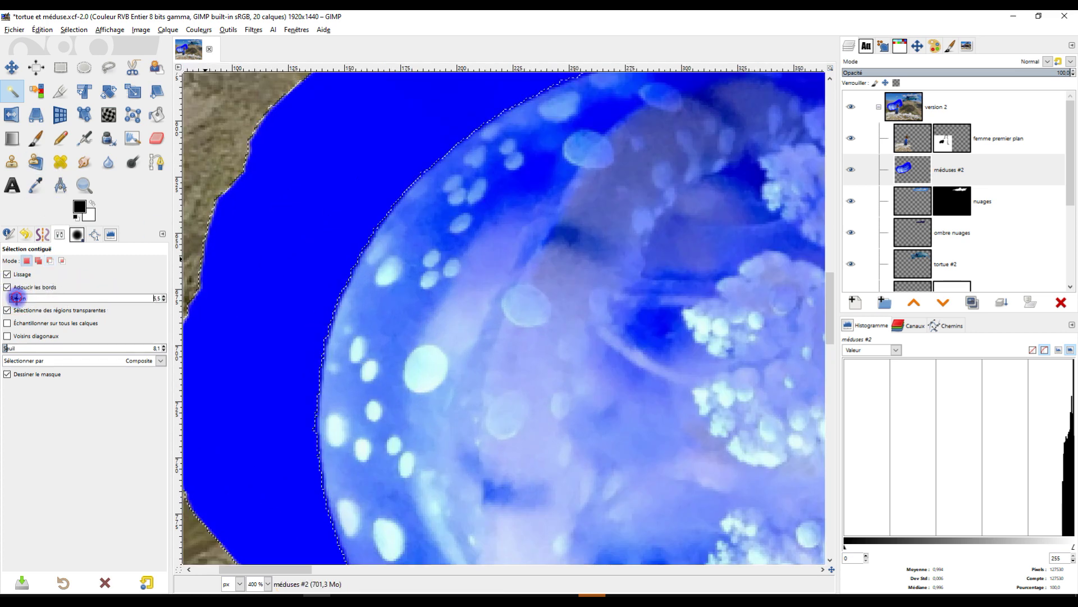
drag(384, 136, 389, 146)
key(Escape)
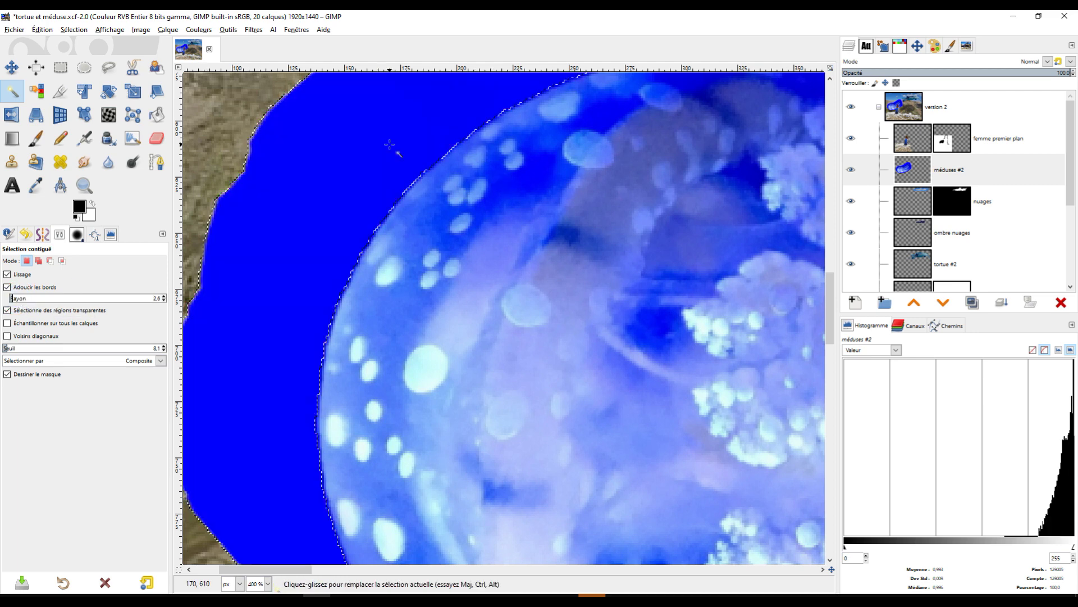
- Delete the selected blue background around the jellyfish, repeating the deletion to trim the blue fringe along the bell's edge
scroll(666, 278, down, 4)
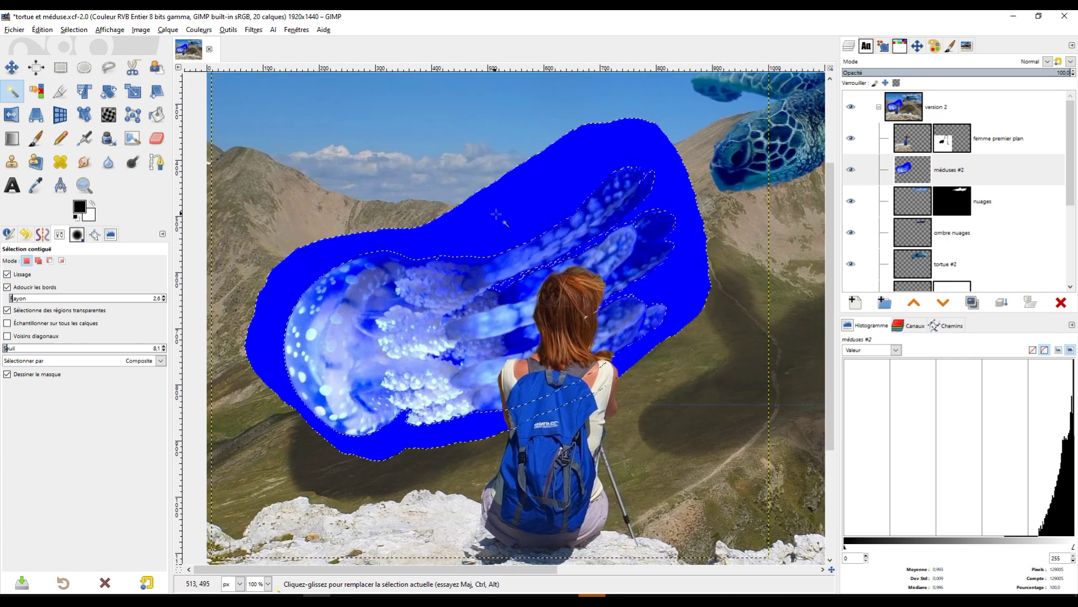
drag(497, 214, 501, 211)
key(Delete)
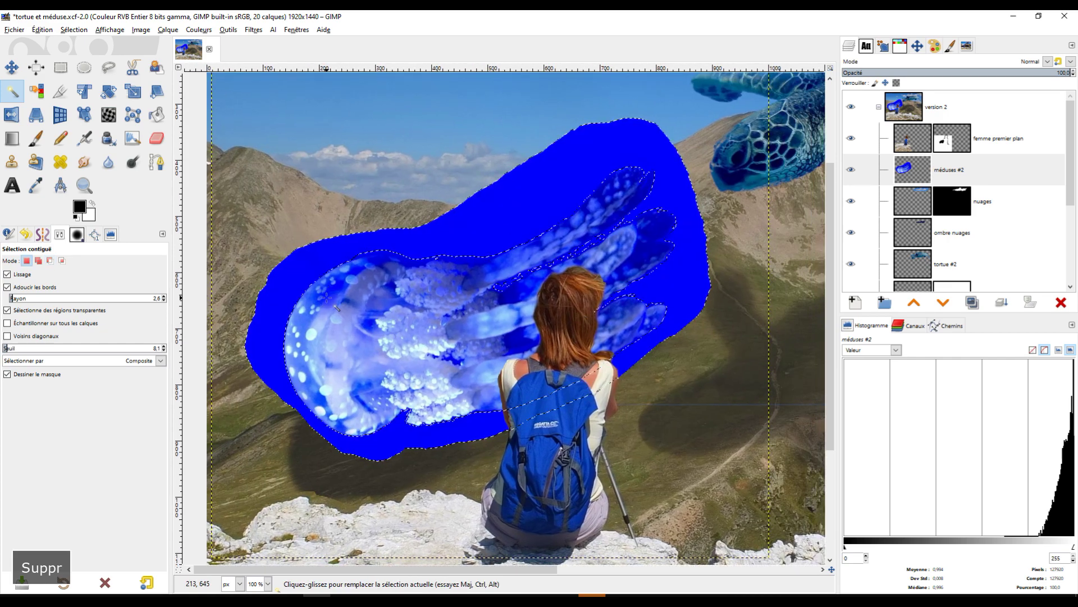
scroll(286, 320, up, 6)
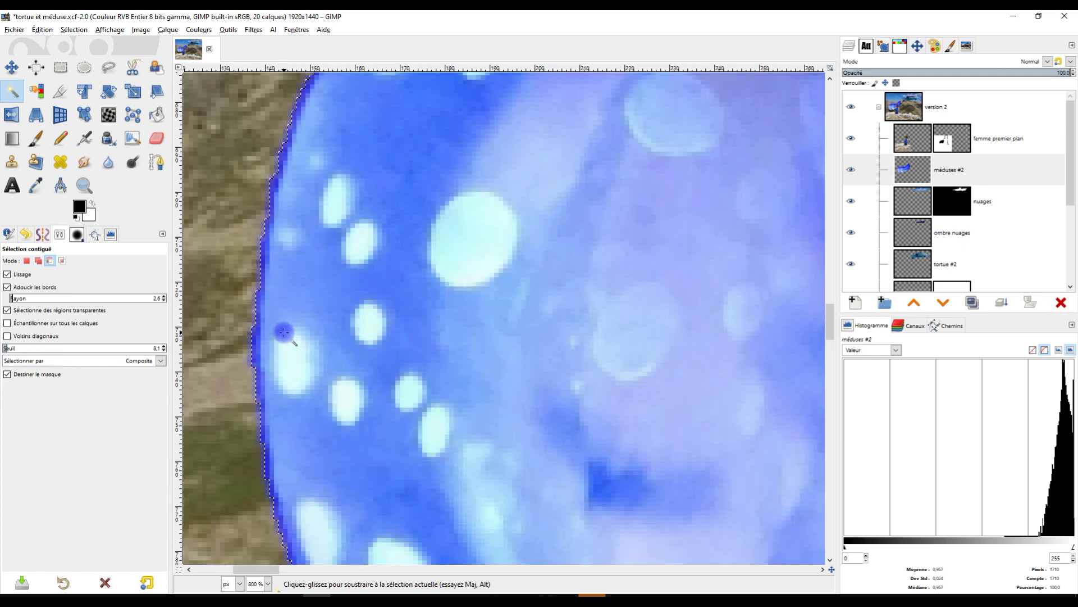
key(Delete)
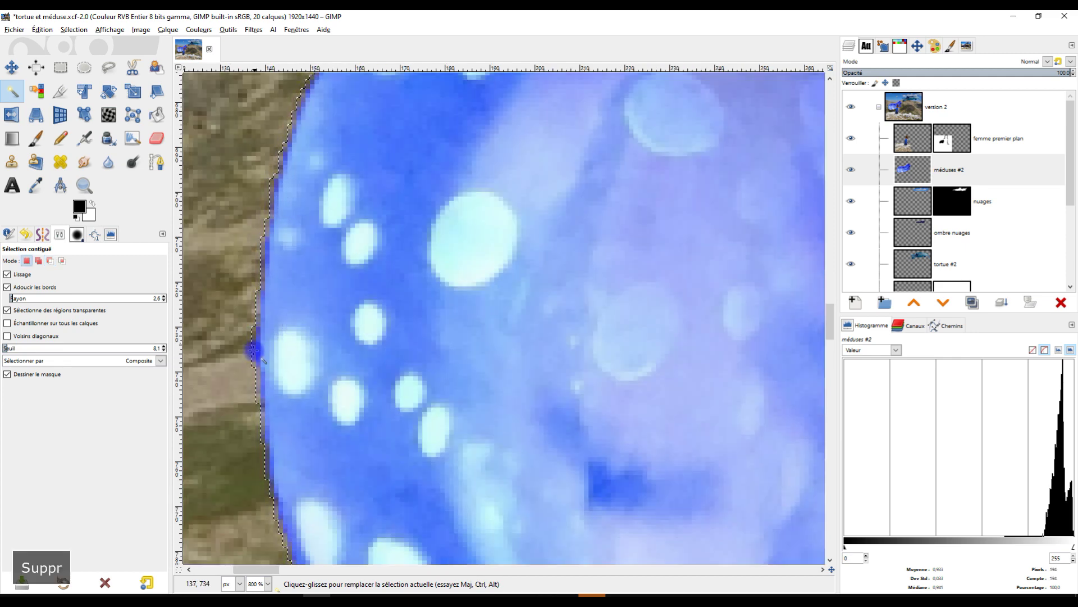
key(Delete)
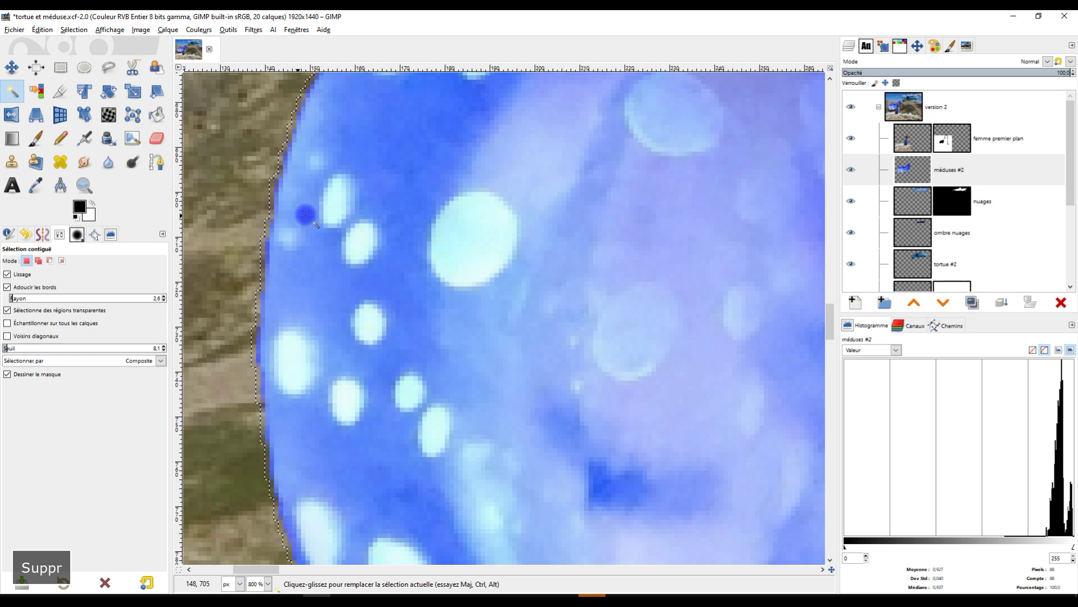
- Reselect the area around the jellyfish to delete the leftover blue fringe, and clear the selection
scroll(422, 228, down, 4)
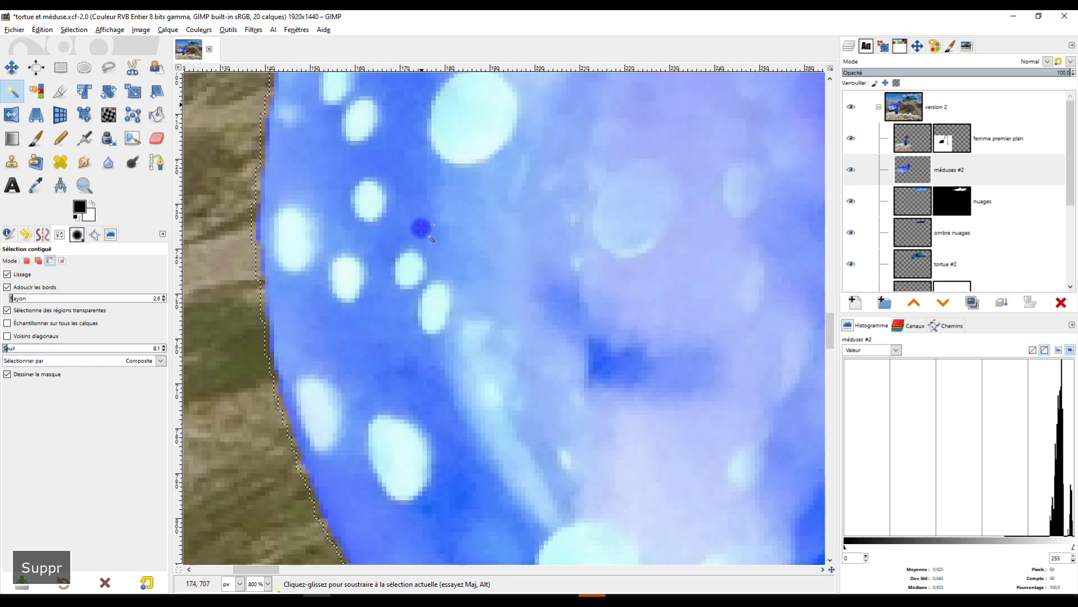
scroll(325, 344, up, 1)
scroll(326, 344, down, 1)
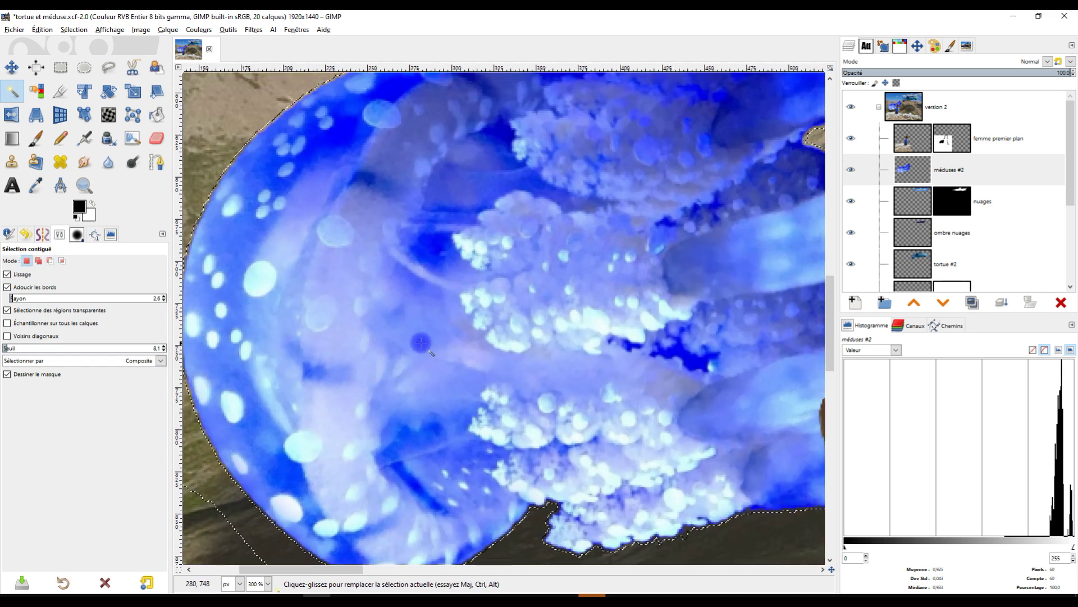
scroll(337, 371, down, 1)
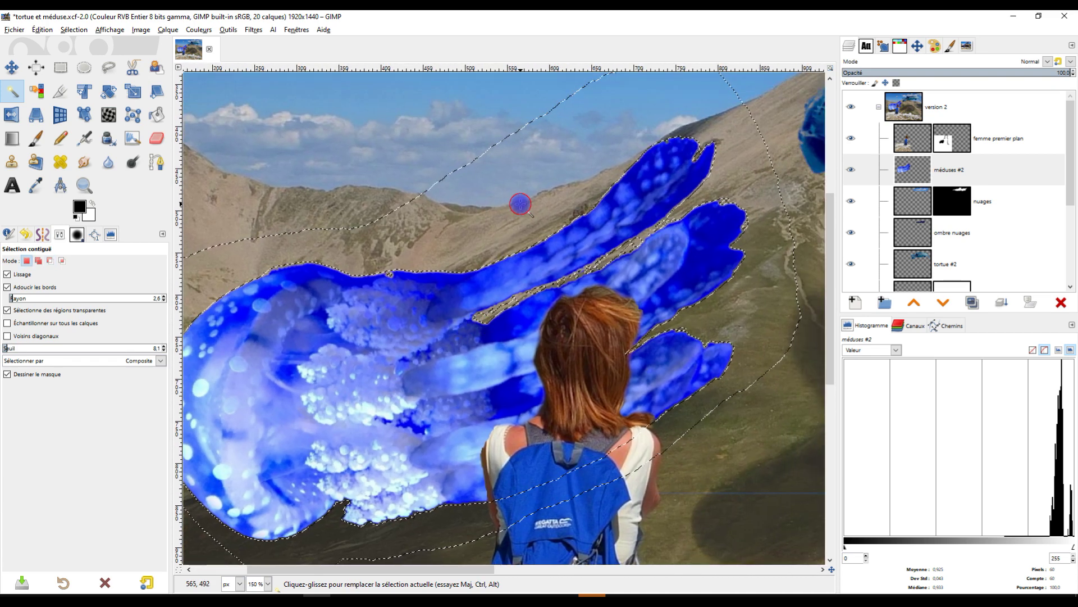
drag(517, 204, 521, 205)
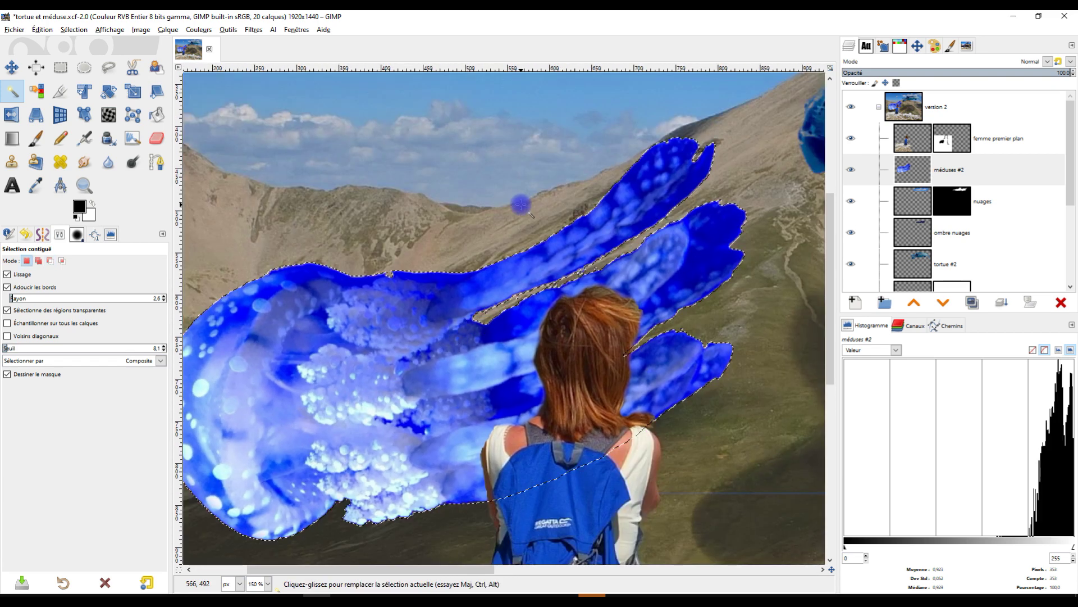
key(Delete)
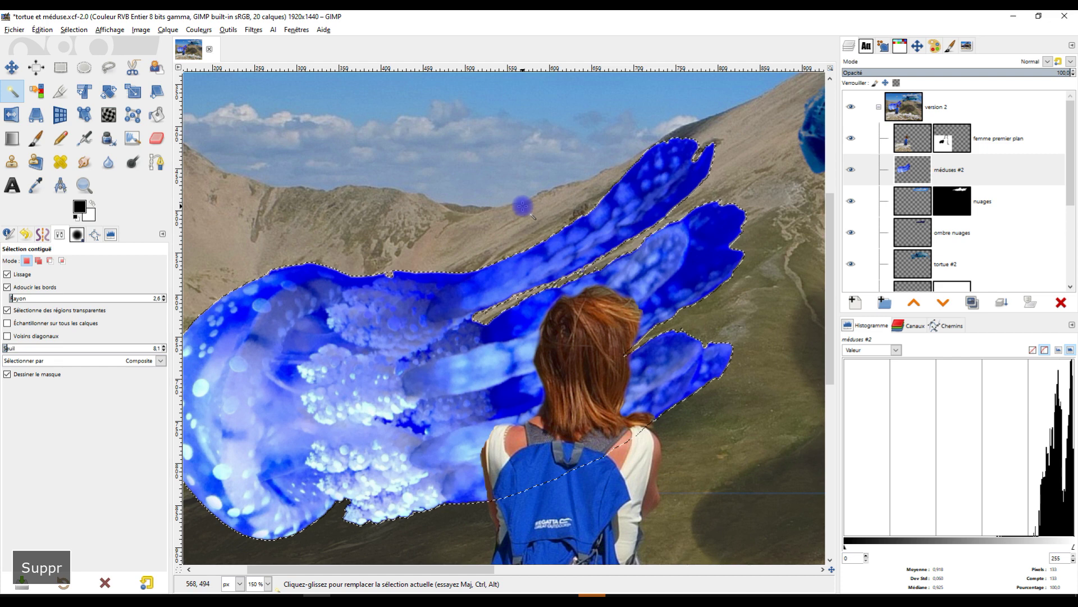
click(74, 29)
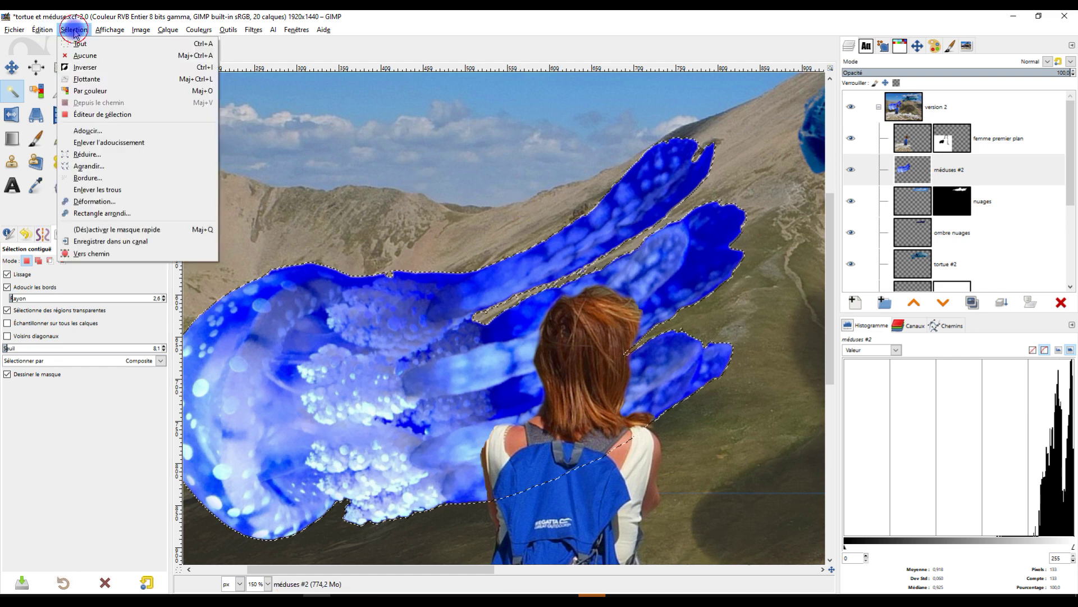
click(85, 56)
- Resize the méduses #2 layer to the image size
scroll(317, 298, down, 2)
drag(319, 345, 339, 299)
scroll(365, 300, down, 1)
scroll(371, 298, up, 1)
drag(373, 245, 419, 284)
scroll(559, 259, down, 1)
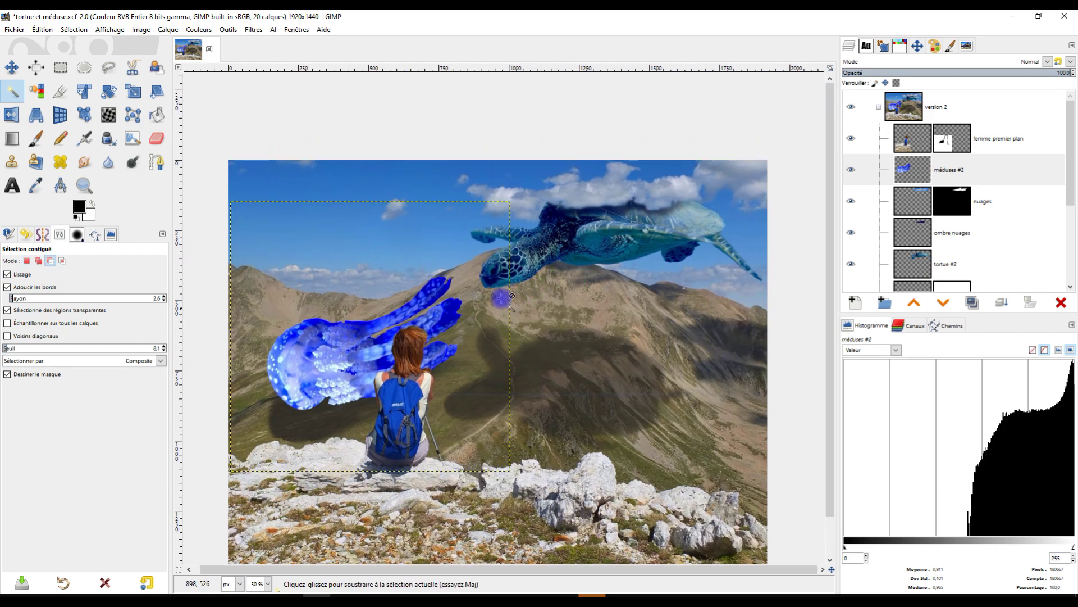
right_click(910, 173)
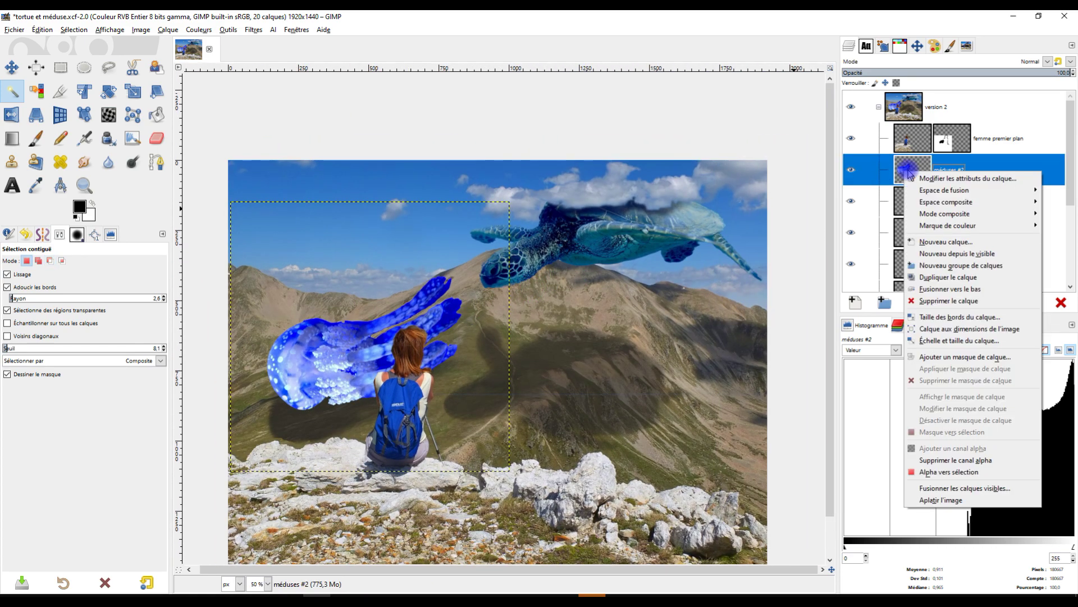
click(987, 329)
- Add a white (full opacity) layer mask to the méduses #2 layer
scroll(484, 284, up, 2)
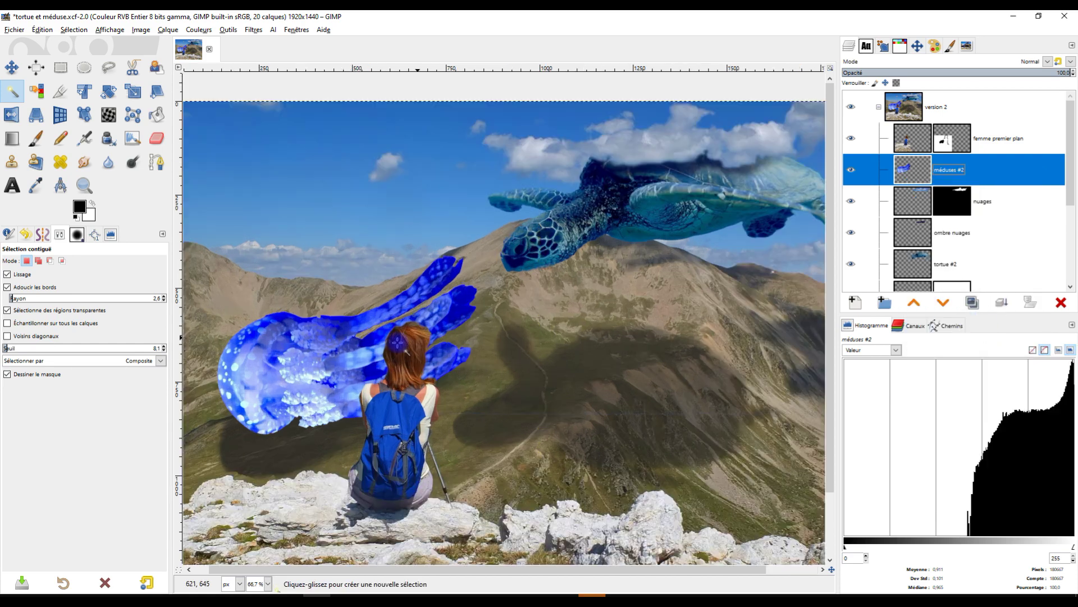
scroll(483, 284, up, 2)
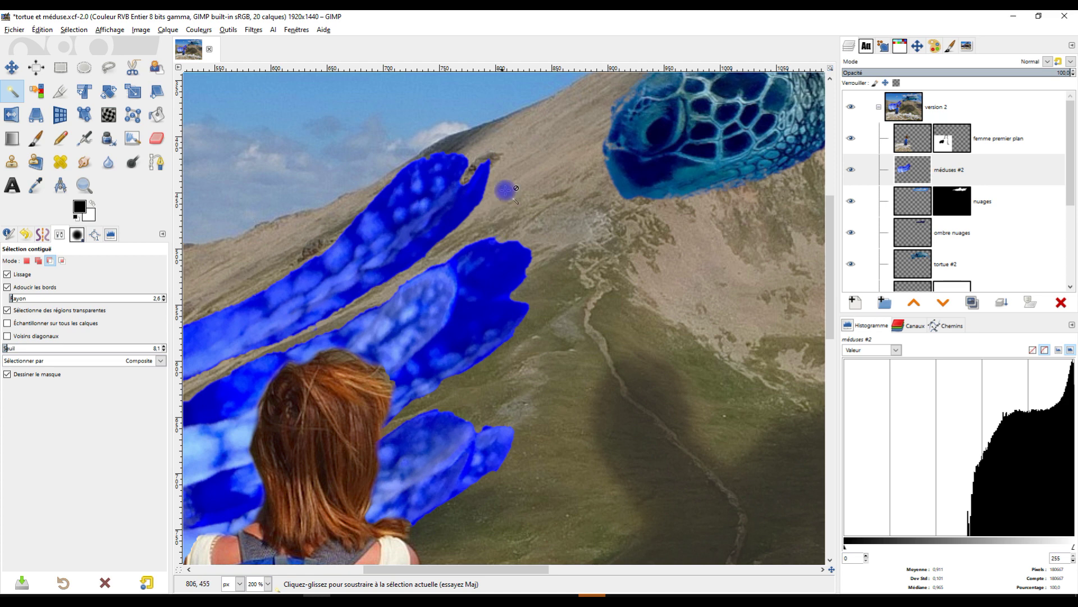
scroll(476, 251, up, 1)
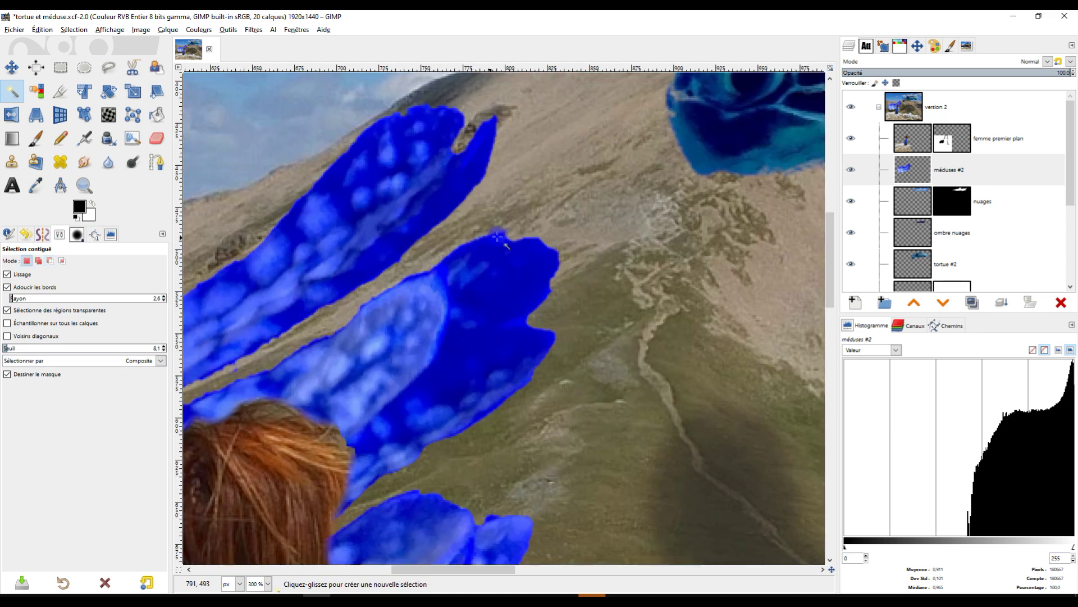
right_click(923, 179)
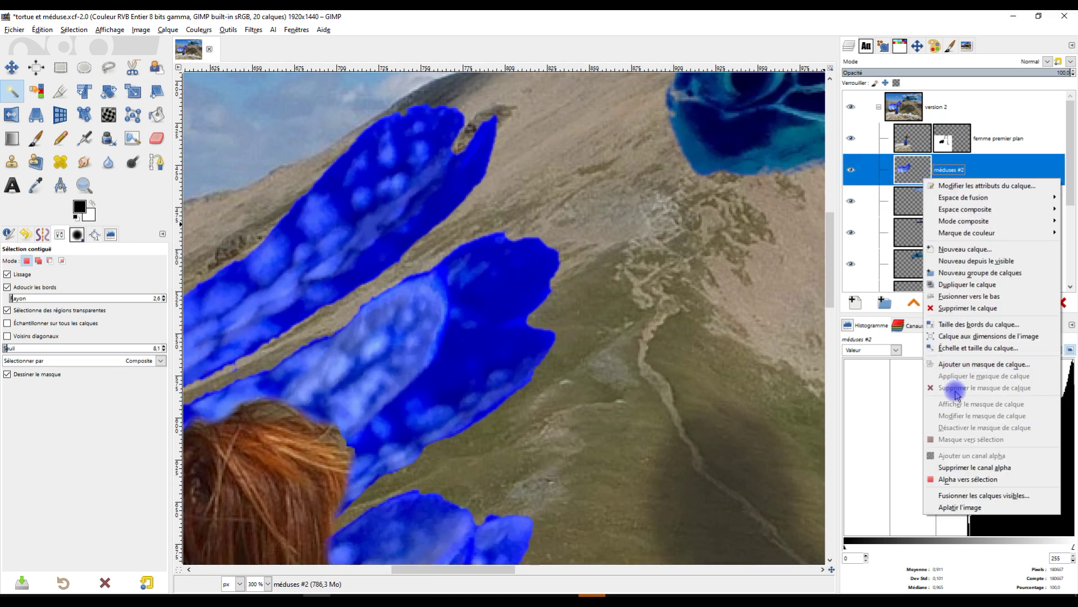
click(982, 366)
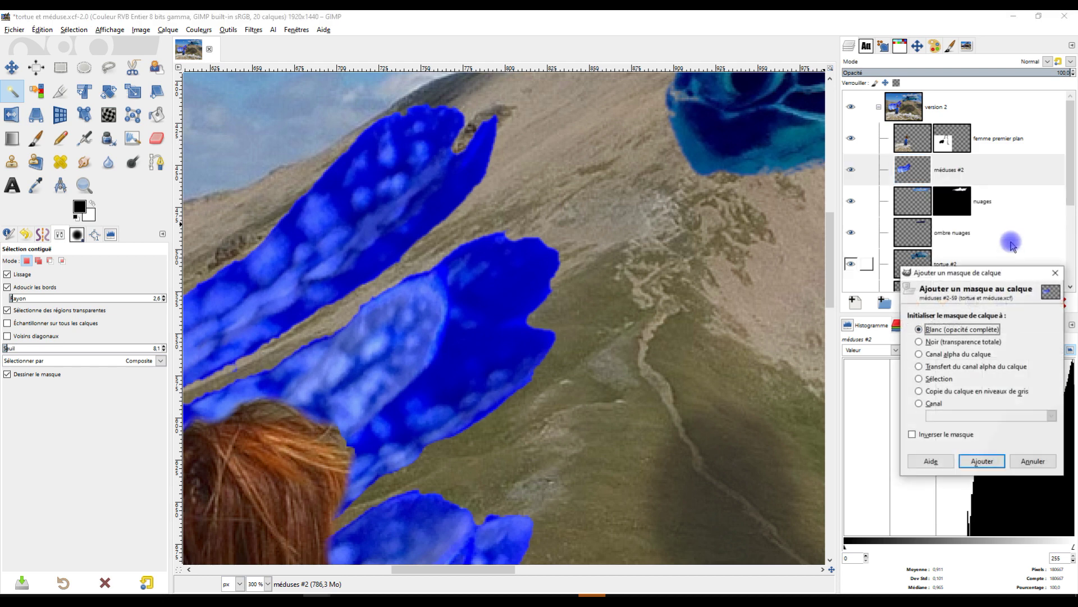
click(981, 459)
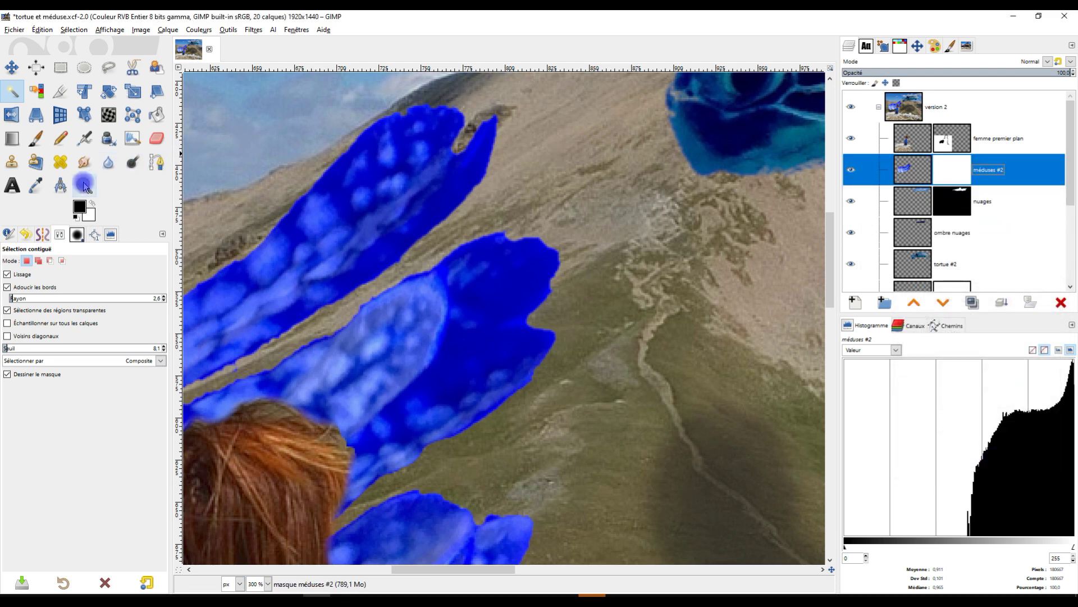
- Paint black on the méduses #2 mask with the Hardness 075 brush, size 139, to round the middle tentacle's tip
click(35, 139)
scroll(585, 234, up, 3)
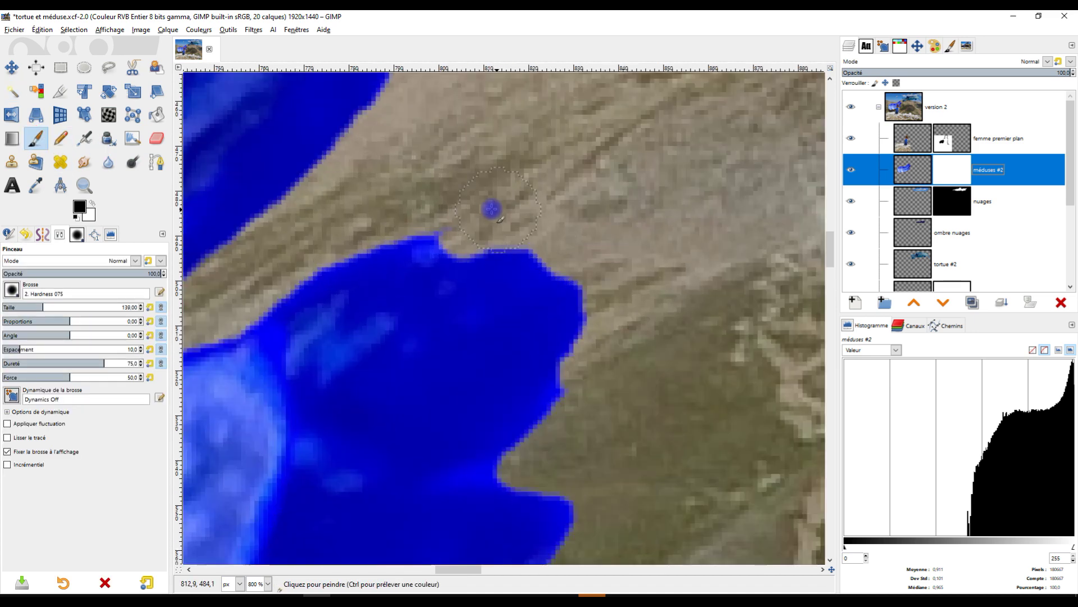
drag(594, 352, 541, 443)
mouse_move(594, 305)
mouse_down()
mouse_move(538, 237)
mouse_move(427, 213)
mouse_move(374, 220)
mouse_move(411, 215)
mouse_move(552, 236)
mouse_up()
scroll(552, 236, down, 3)
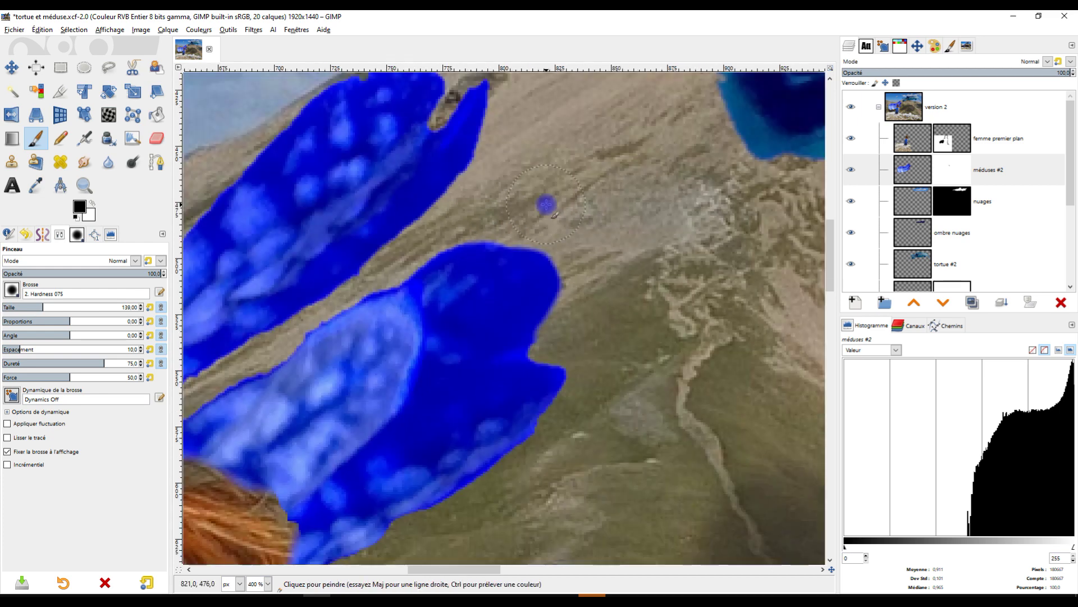
- Paint black on the mask to smooth the upper tentacle's tip and the middle tentacle's edge along the gap
scroll(556, 231, up, 3)
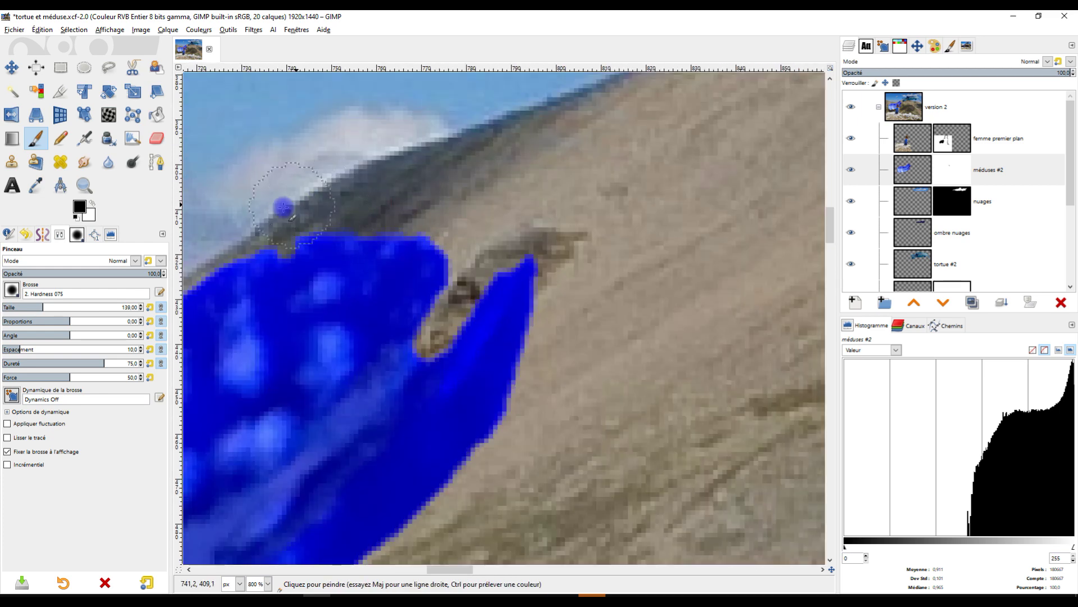
mouse_move(247, 227)
mouse_down()
mouse_move(368, 217)
mouse_move(466, 231)
mouse_up()
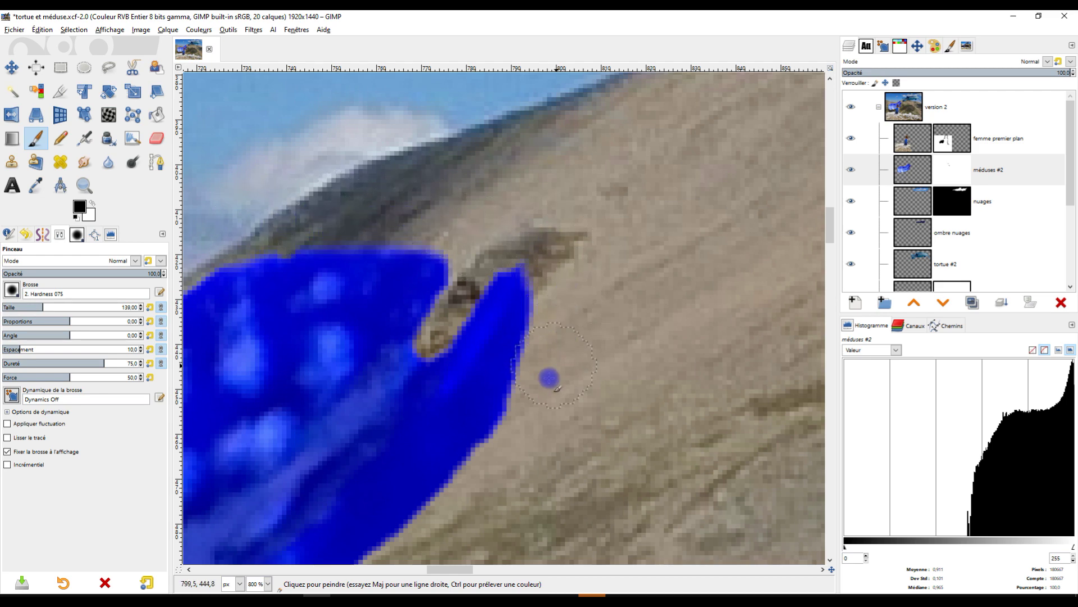
scroll(585, 369, down, 3)
scroll(614, 394, up, 2)
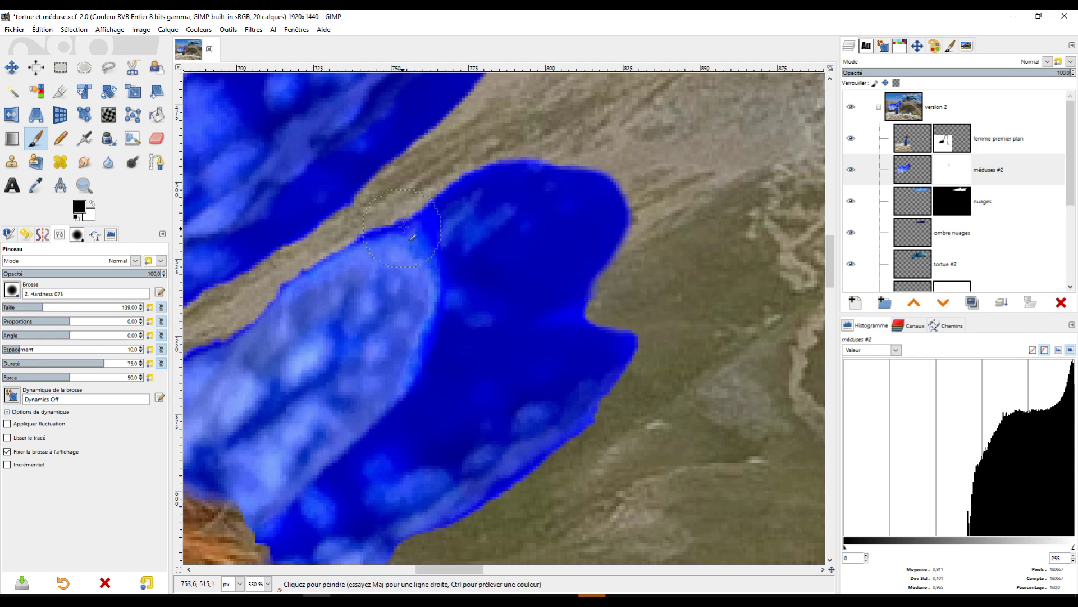
scroll(382, 225, up, 3)
drag(366, 305, 544, 219)
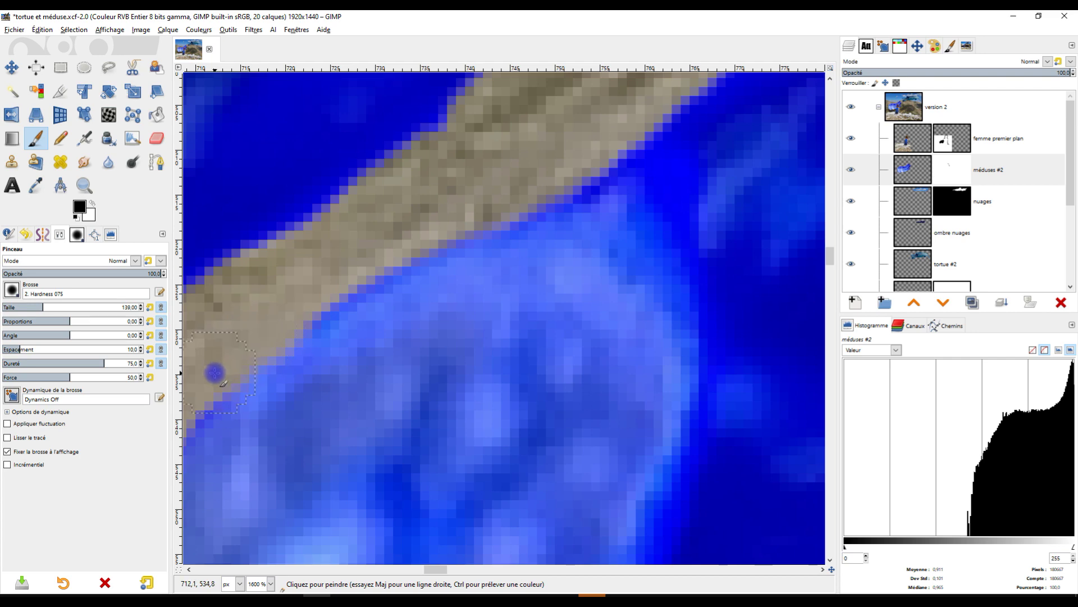
- Paint black on the méduses #2 mask with the soft brush to smooth the jellyfish's upper edge between the bell and the upper tentacle
scroll(214, 373, down, 8)
scroll(624, 257, up, 3)
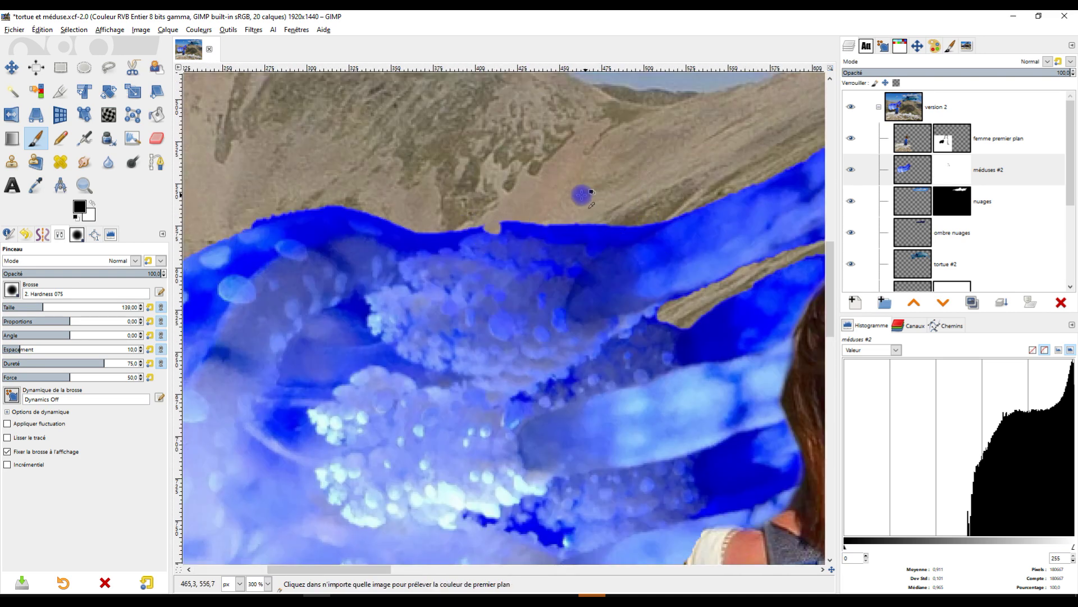
scroll(586, 195, up, 1)
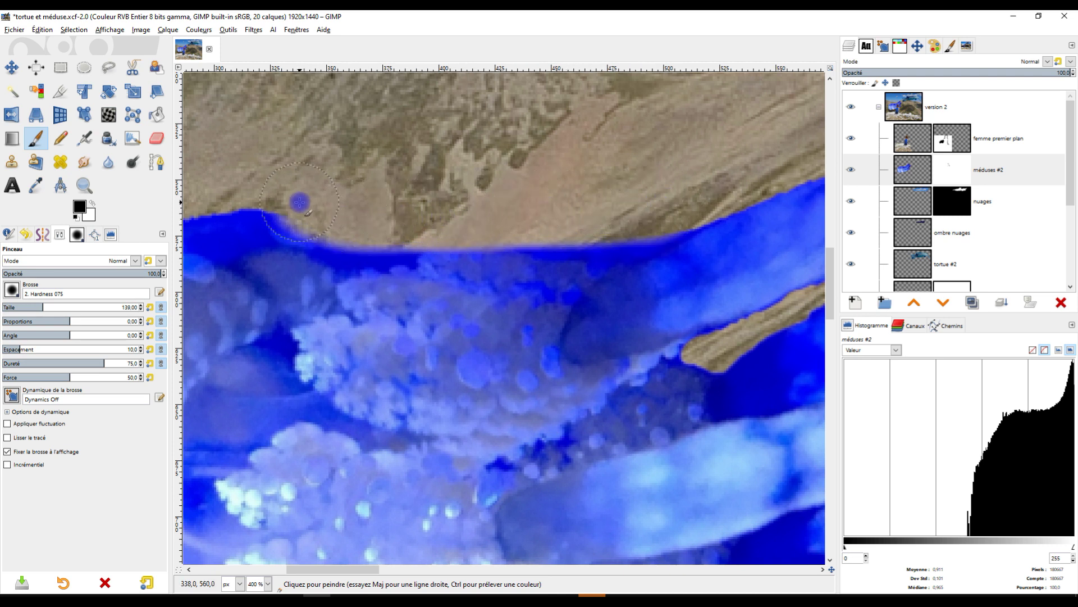
scroll(495, 217, down, 1)
scroll(505, 217, down, 3)
scroll(472, 208, up, 4)
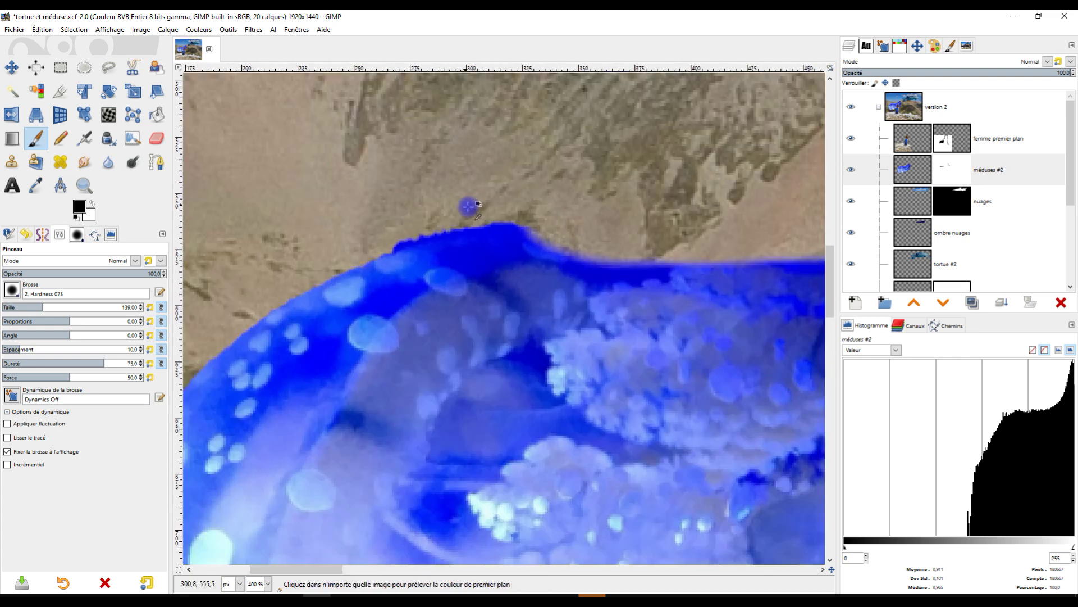
mouse_move(583, 229)
mouse_down()
mouse_move(427, 208)
mouse_move(337, 238)
mouse_move(466, 216)
mouse_move(697, 255)
mouse_move(645, 274)
mouse_move(600, 254)
mouse_move(727, 257)
mouse_move(721, 271)
mouse_move(643, 280)
mouse_move(569, 243)
mouse_up()
- Trim the blue fringe above the frilly arms and along the upper tentacle's base with straight black strokes using the Hardness 100 brush, size 51
key(shift+ctrl+j)
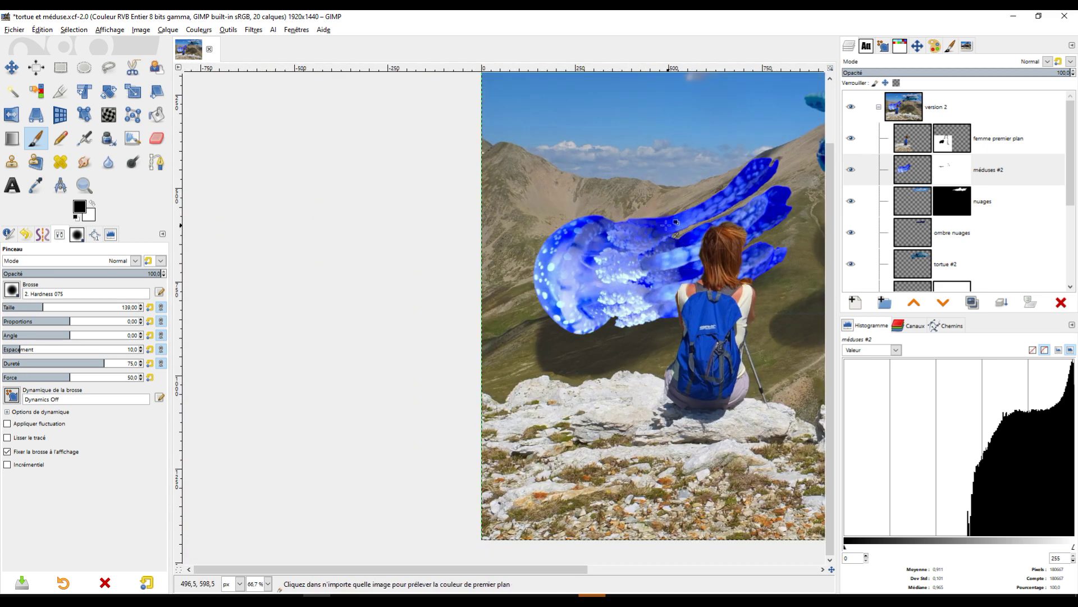
key(3)
mouse_move(475, 166)
mouse_down()
mouse_move(578, 163)
mouse_move(667, 184)
mouse_move(781, 135)
mouse_move(769, 174)
mouse_up()
key(1)
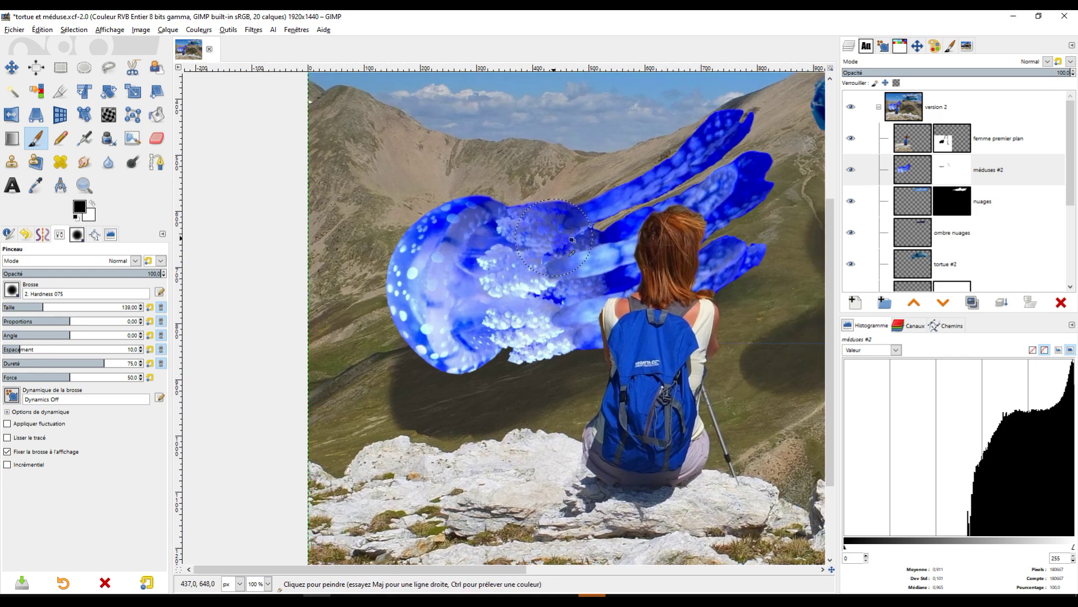
scroll(562, 242, up, 6)
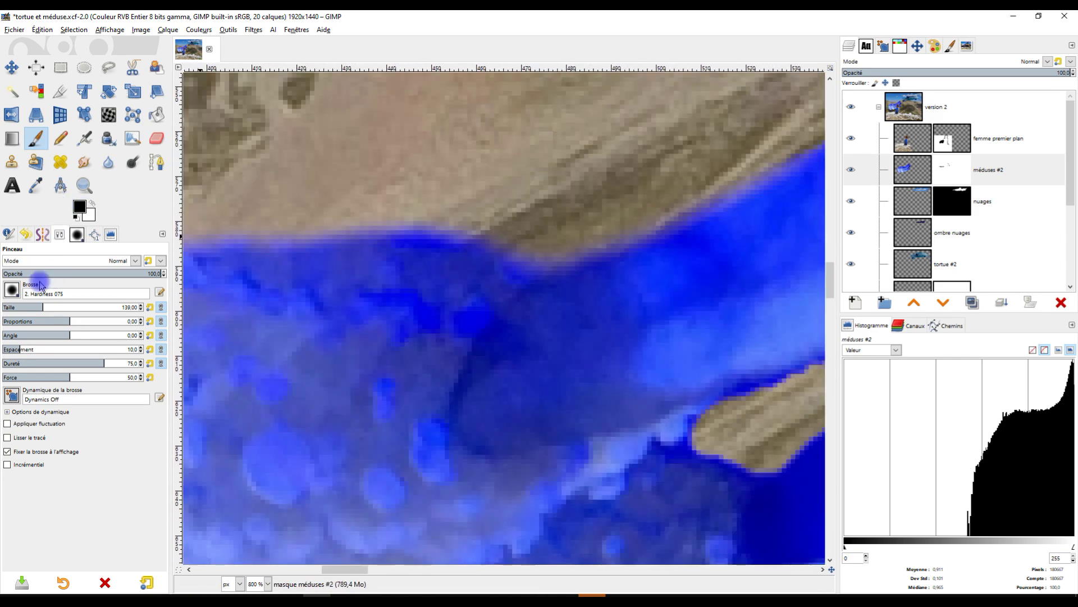
click(12, 290)
double_click(55, 321)
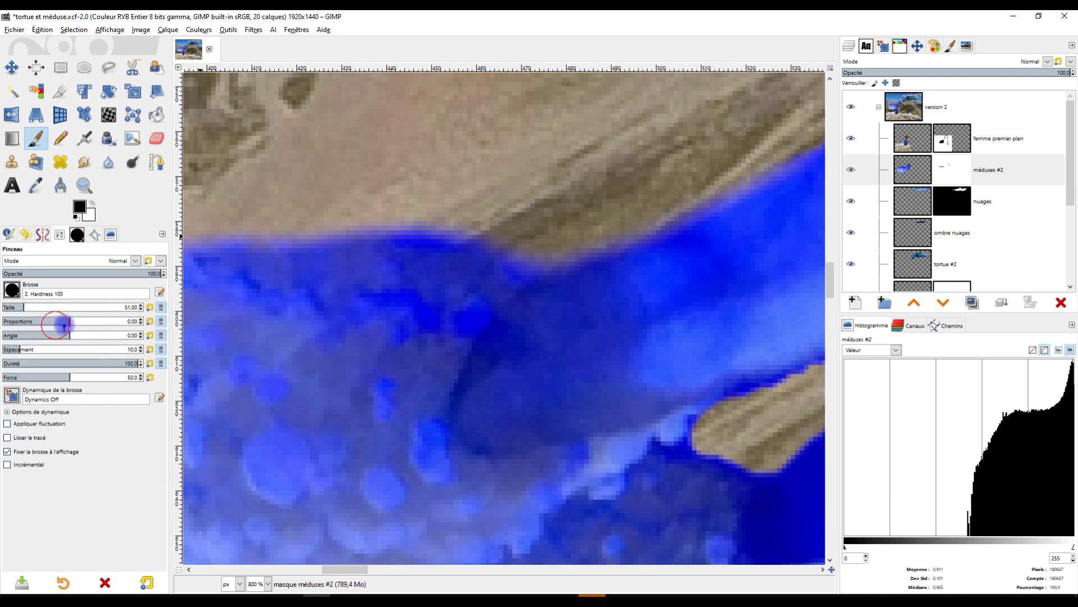
click(255, 232)
shift+click(456, 224)
shift+click(528, 243)
shift+click(566, 262)
shift+click(732, 187)
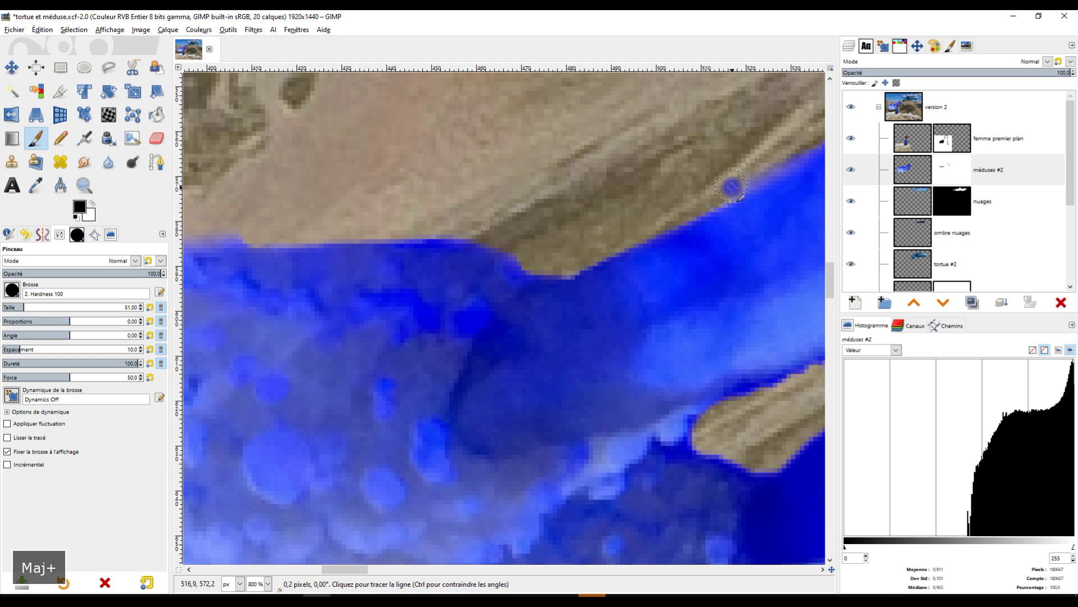
shift+click(767, 161)
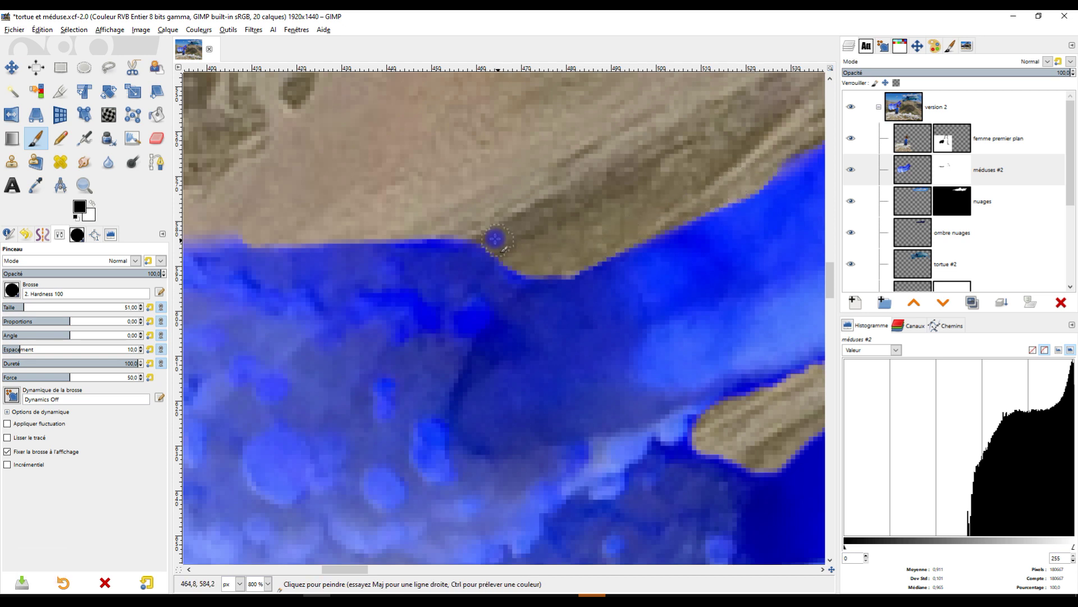
- Continue painting black on the mask along the frilly arms' top edge as far as the bell
scroll(618, 214, left, 5)
mouse_move(554, 227)
mouse_down()
mouse_move(504, 239)
mouse_move(492, 224)
mouse_move(440, 233)
mouse_move(454, 257)
mouse_move(463, 249)
mouse_move(405, 246)
mouse_move(334, 258)
mouse_up()
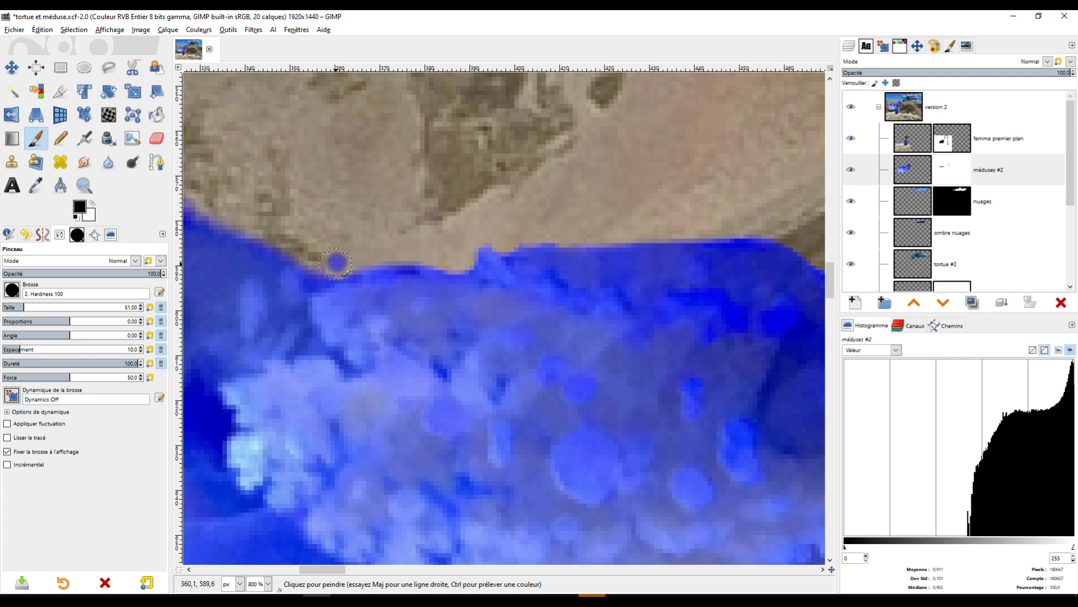
scroll(618, 208, left, 5)
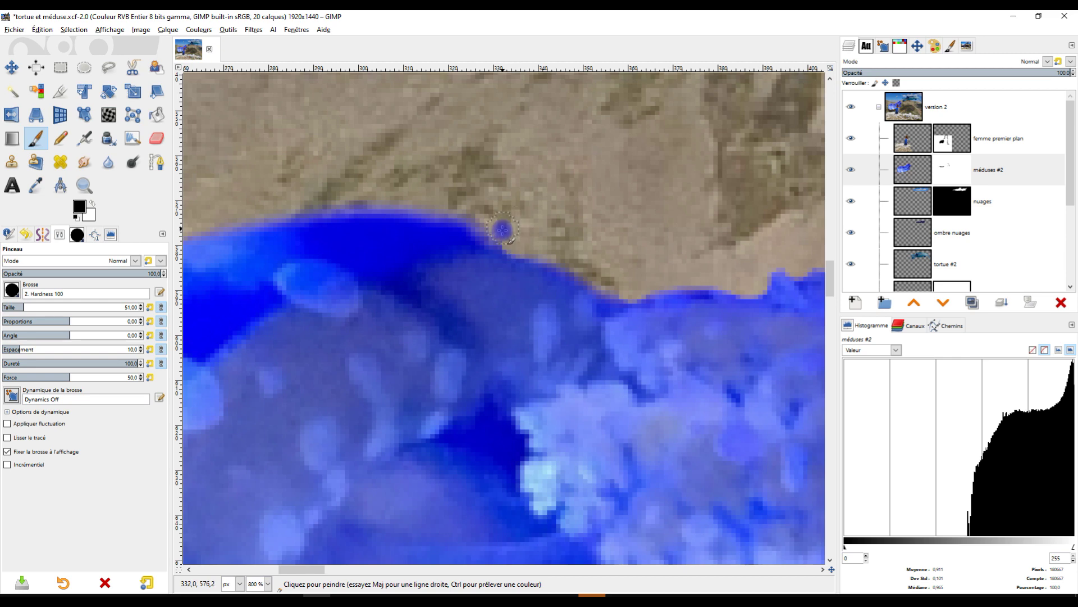
scroll(578, 185, down, 5)
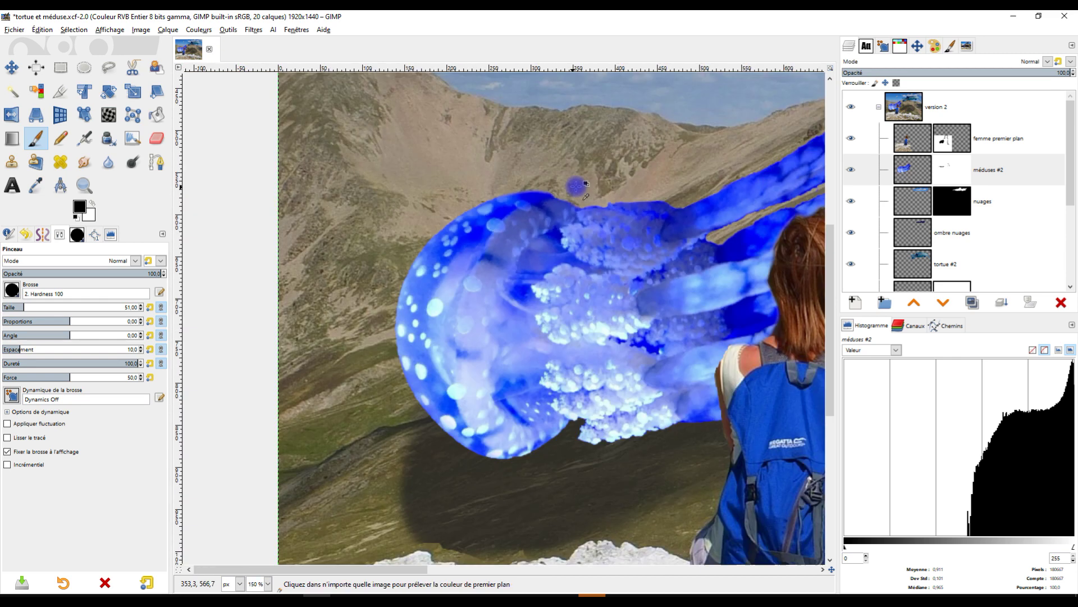
- Paint white on the mask with the brush at size 94 to restore the top edge of the frilly arms
scroll(650, 202, up, 4)
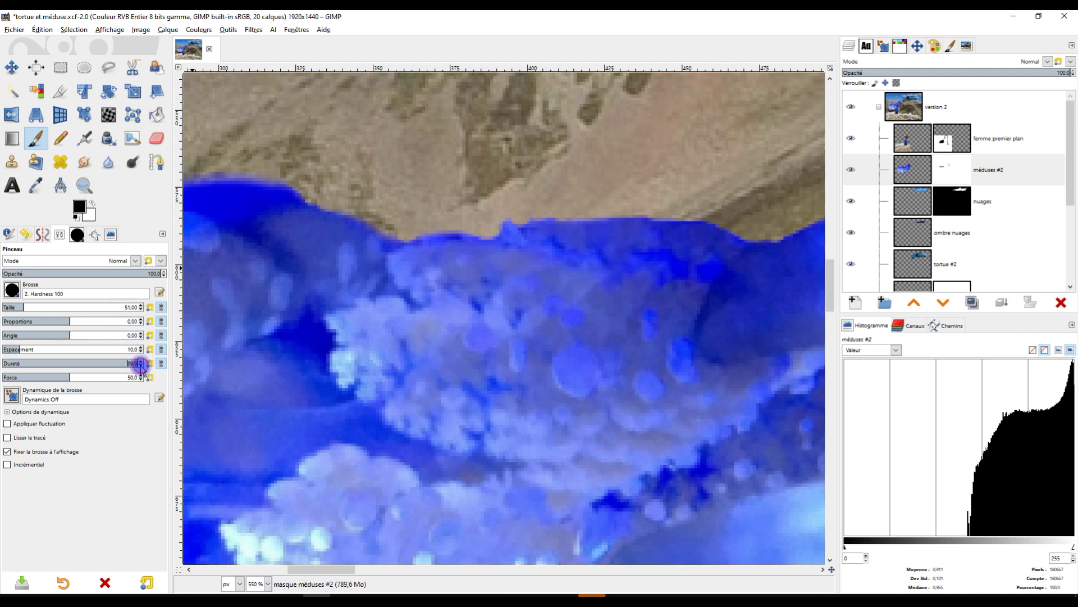
drag(129, 364, 132, 367)
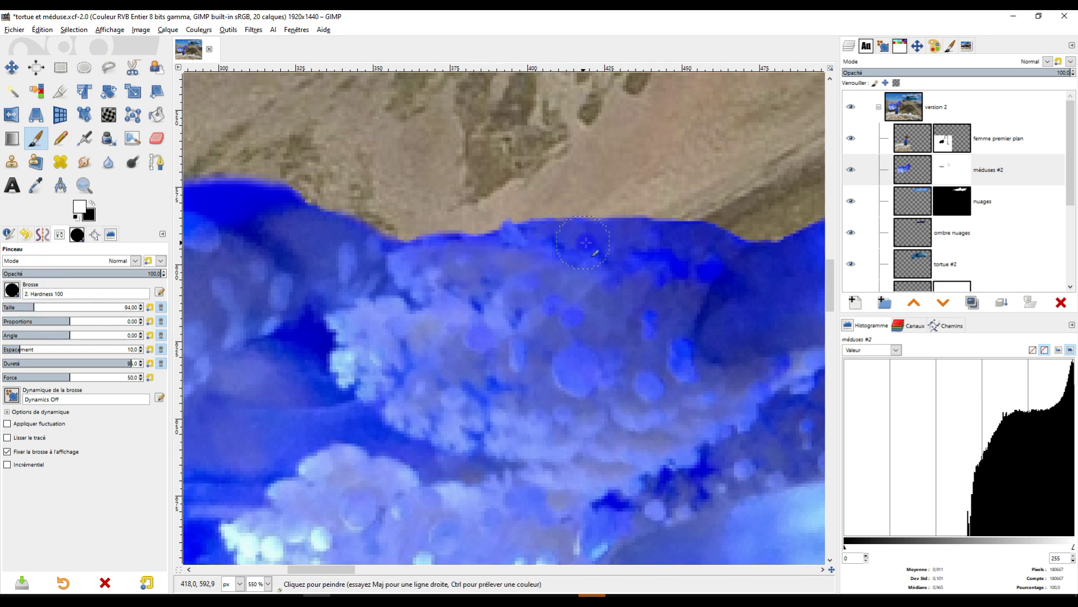
mouse_move(718, 269)
mouse_down()
mouse_move(487, 250)
mouse_move(396, 271)
mouse_up()
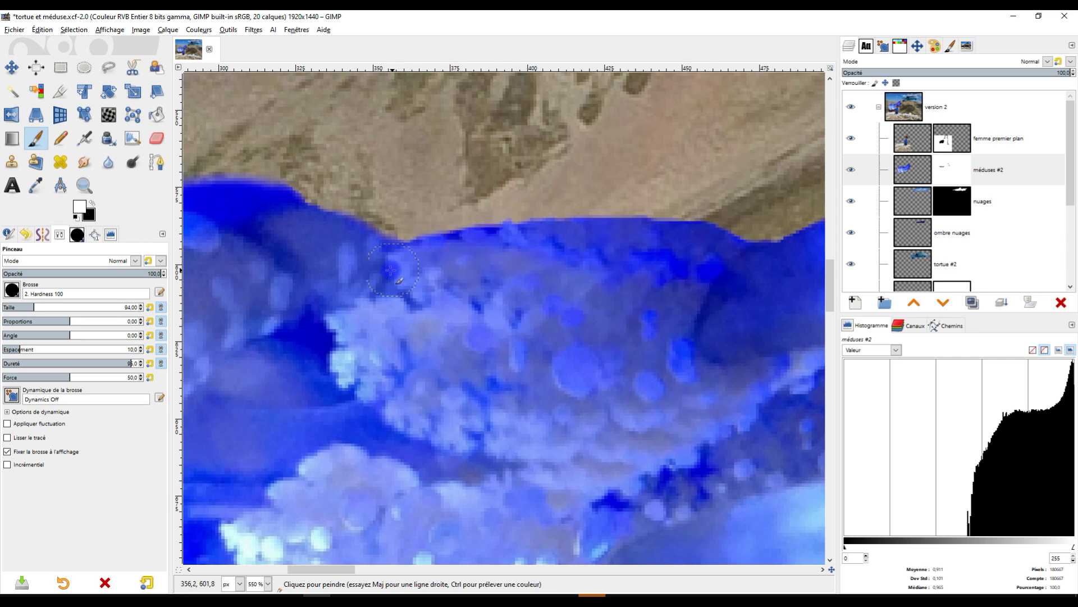
scroll(381, 262, down, 5)
- Dab black on the mask along the frilly arms' top edge to carve small irregular scallops
scroll(365, 252, up, 7)
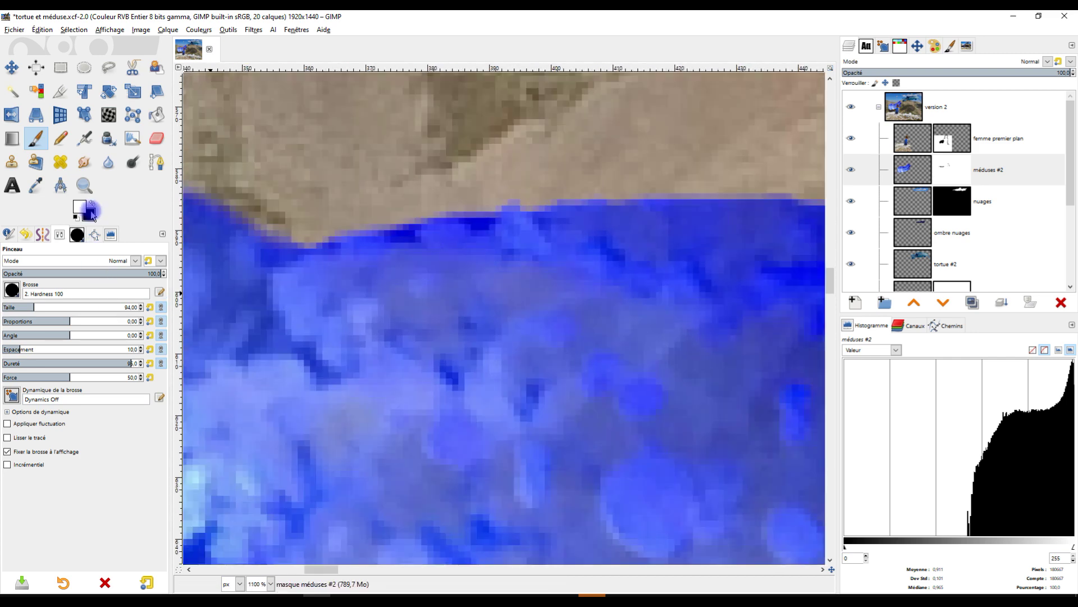
click(484, 212)
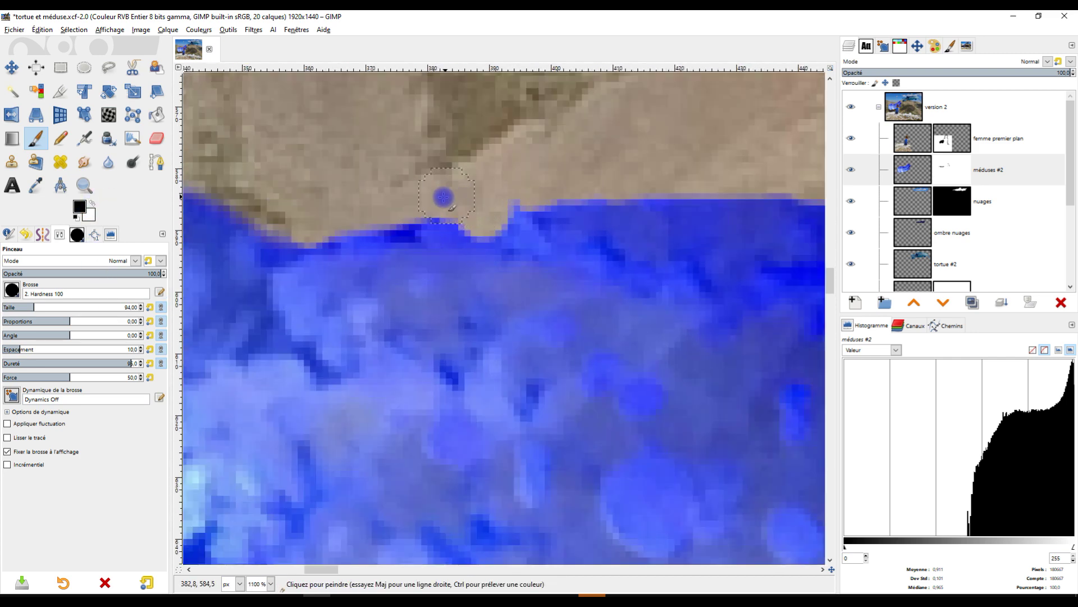
click(392, 209)
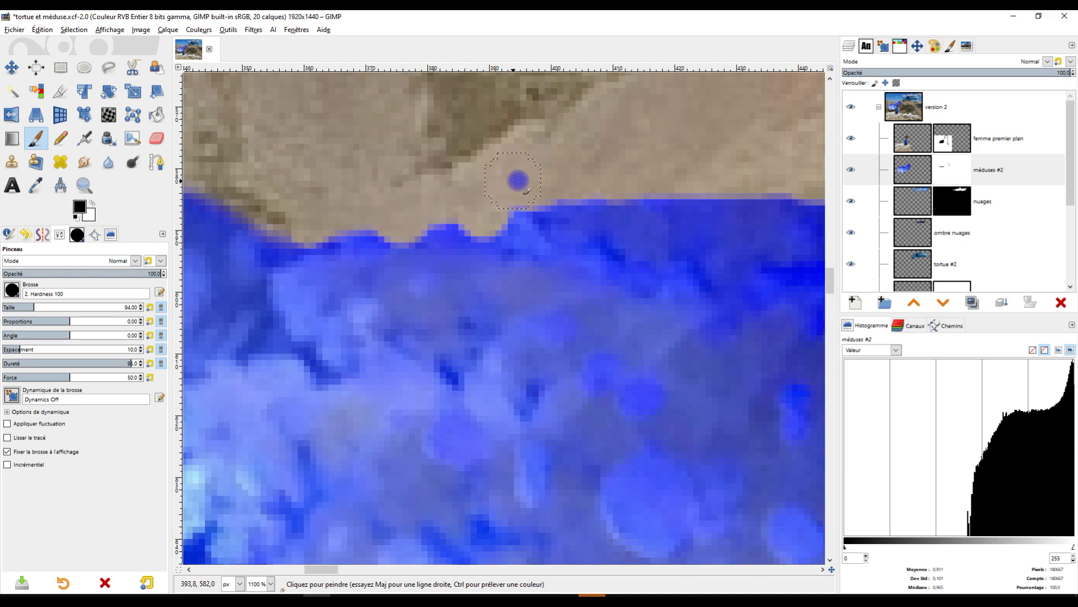
scroll(652, 172, down, 6)
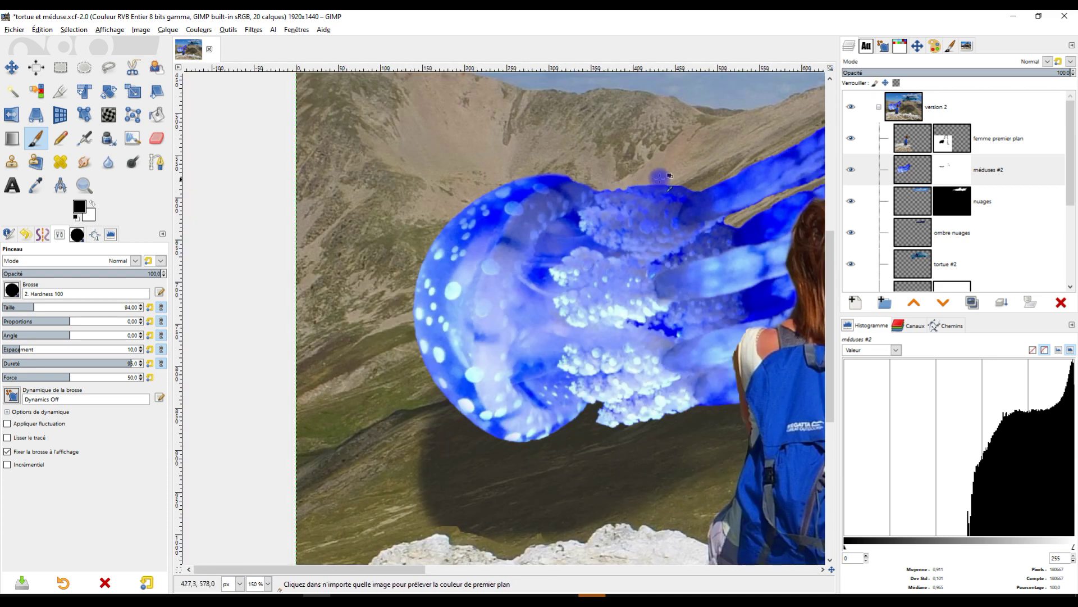
scroll(661, 177, up, 5)
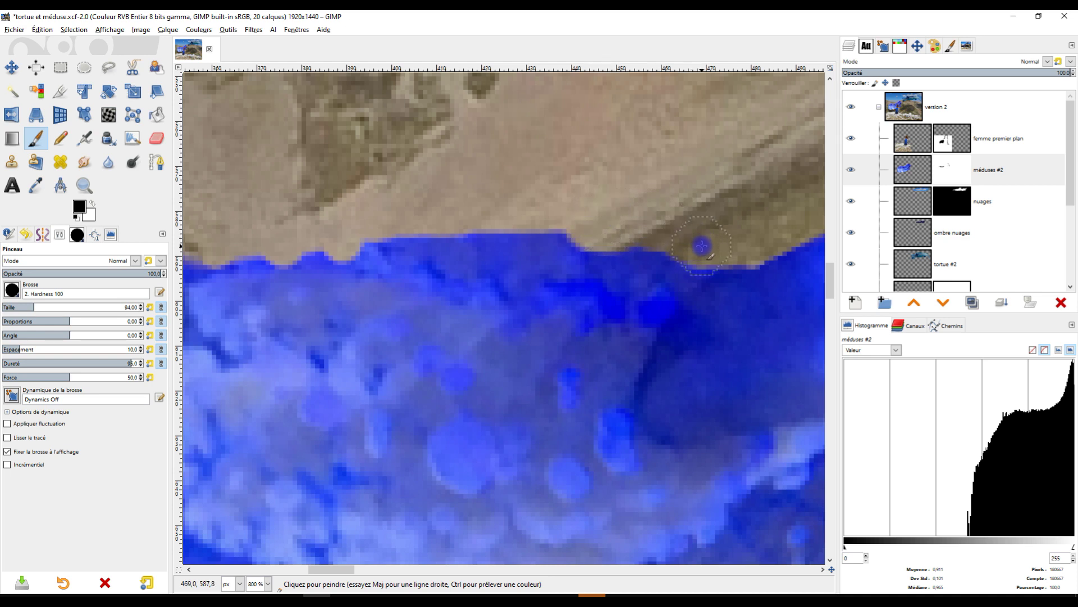
mouse_move(498, 205)
mouse_down()
mouse_move(476, 208)
mouse_move(533, 210)
mouse_up()
- Examine the cut-out edges at the tips of the upper and middle tentacles
scroll(609, 195, down, 5)
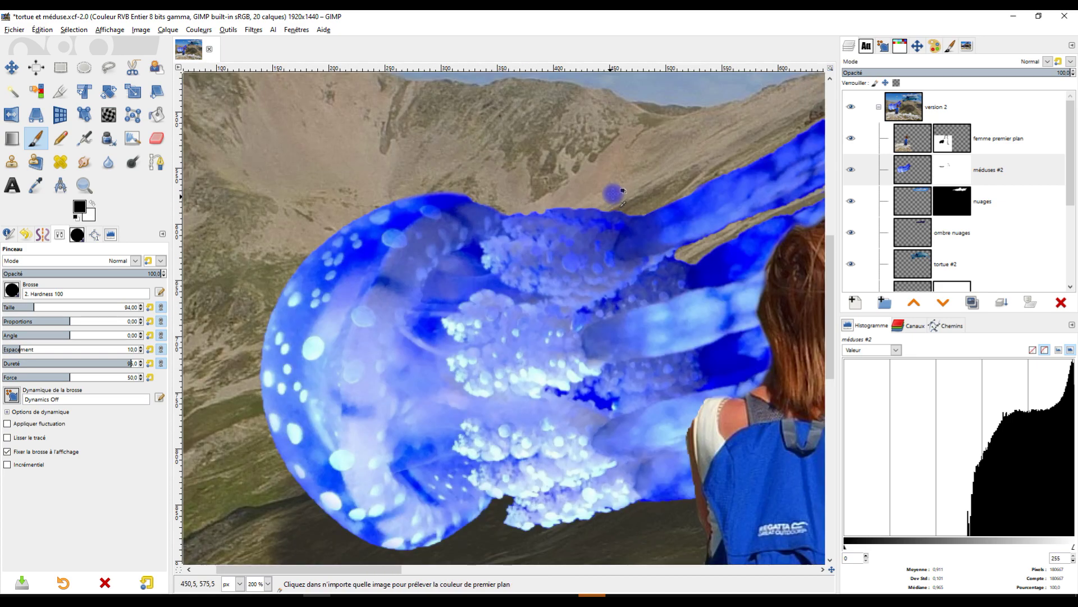
drag(663, 229, 373, 281)
scroll(635, 181, up, 5)
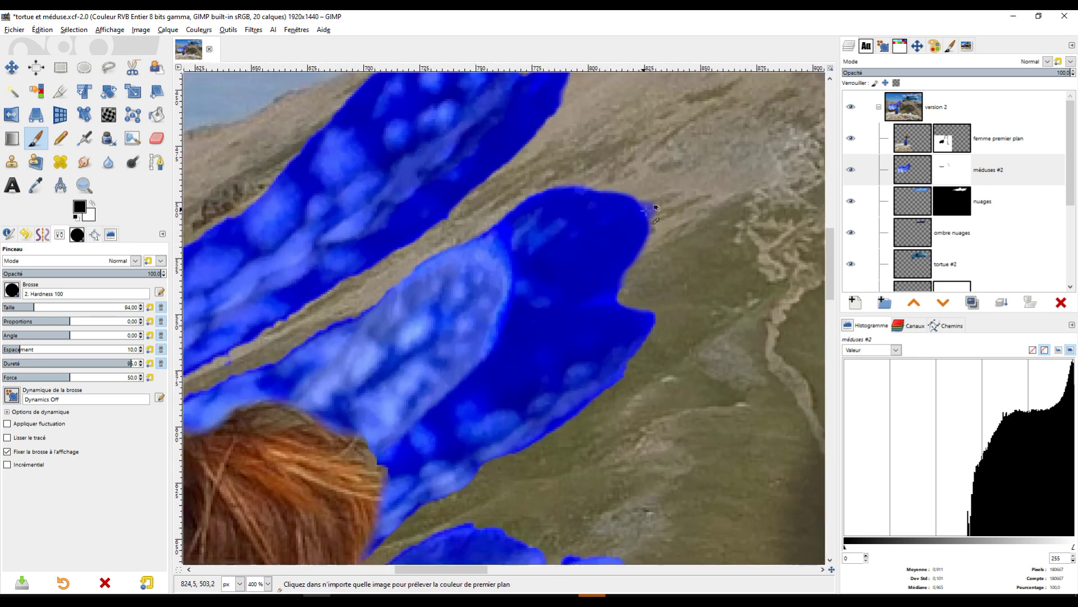
drag(655, 175, 621, 495)
drag(530, 238, 715, 313)
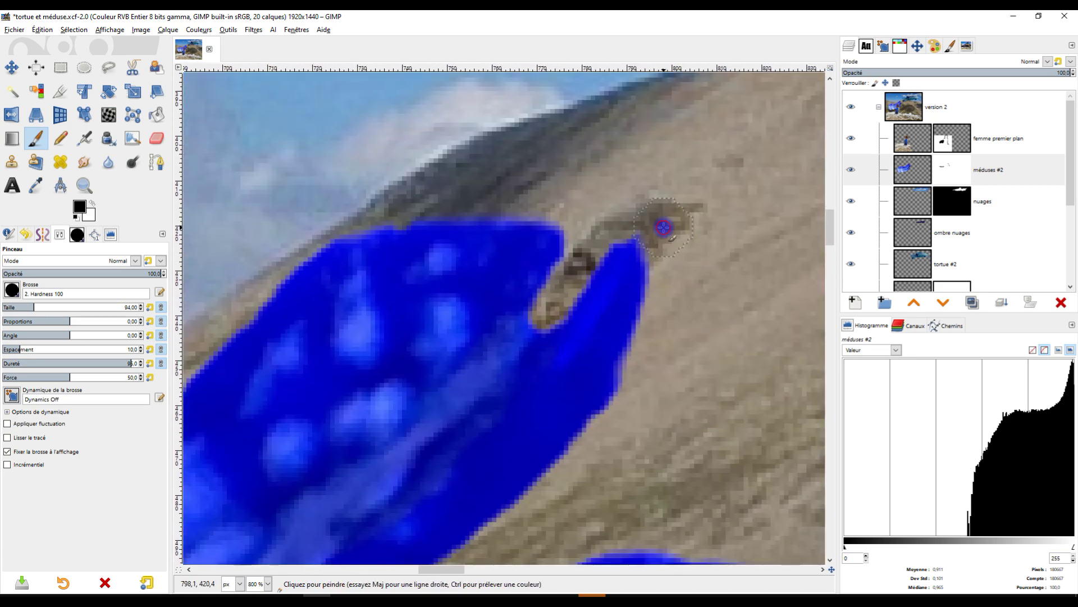
scroll(623, 236, down, 5)
scroll(512, 319, up, 4)
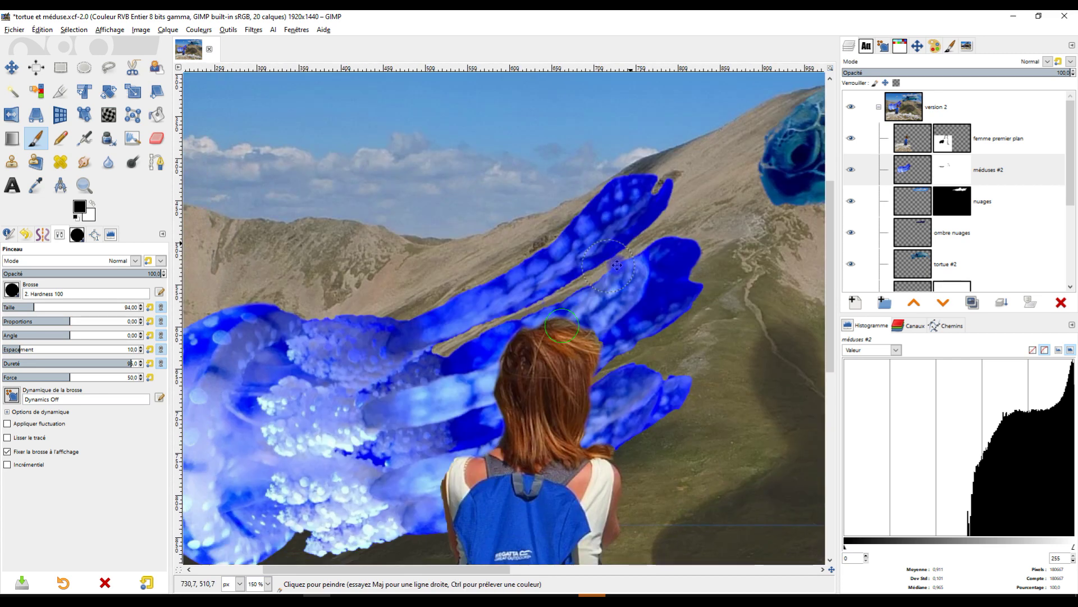
- Paint straight black strokes on the mask to smooth the gap between the upper and middle tentacles
scroll(247, 407, up, 2)
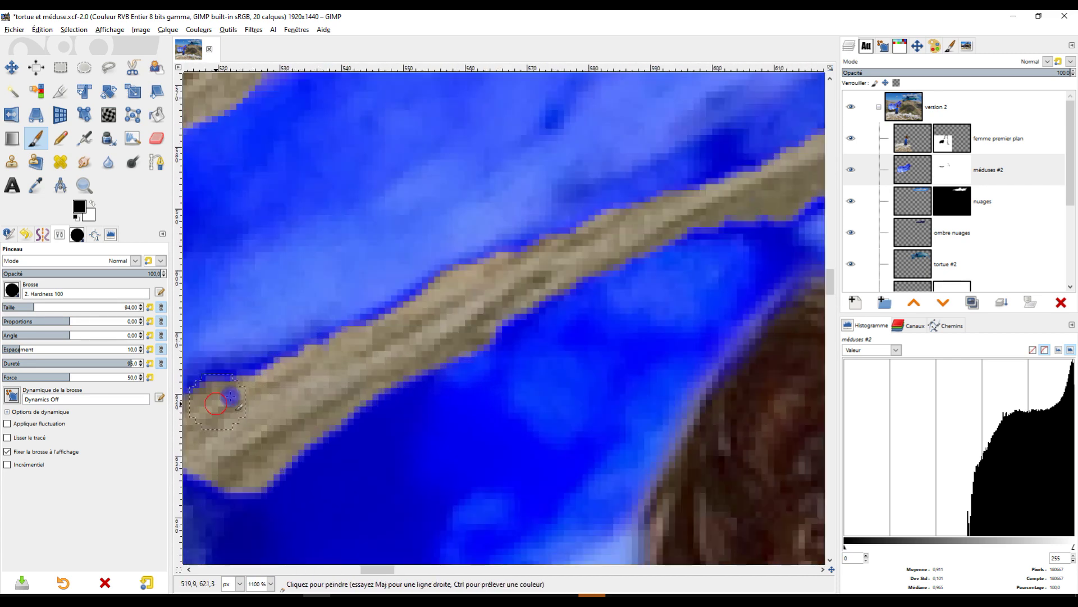
shift+click(533, 271)
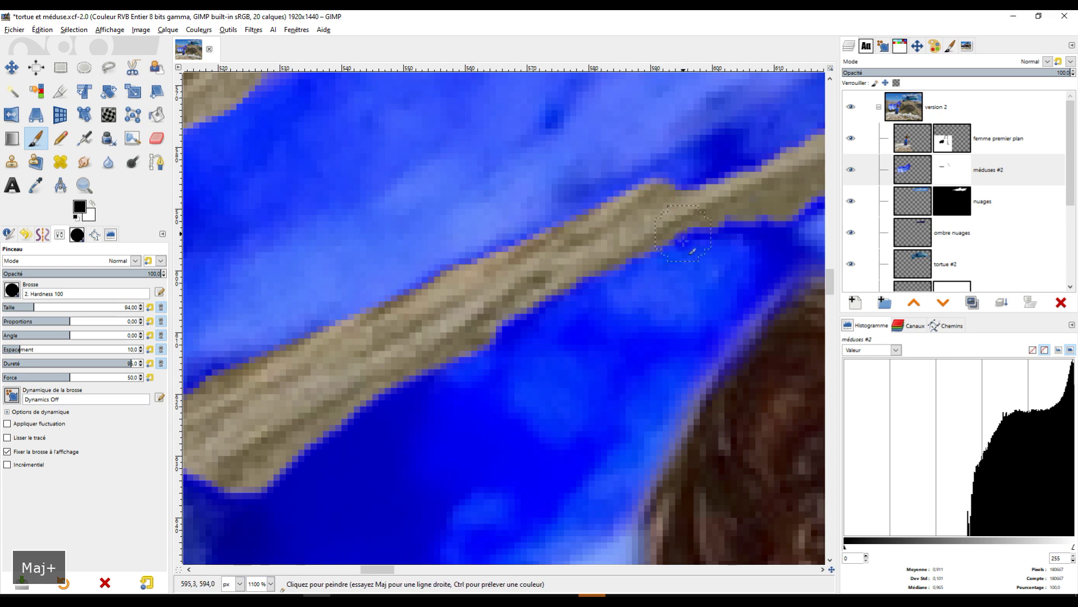
drag(686, 240, 326, 402)
shift+click(630, 244)
drag(667, 222, 427, 409)
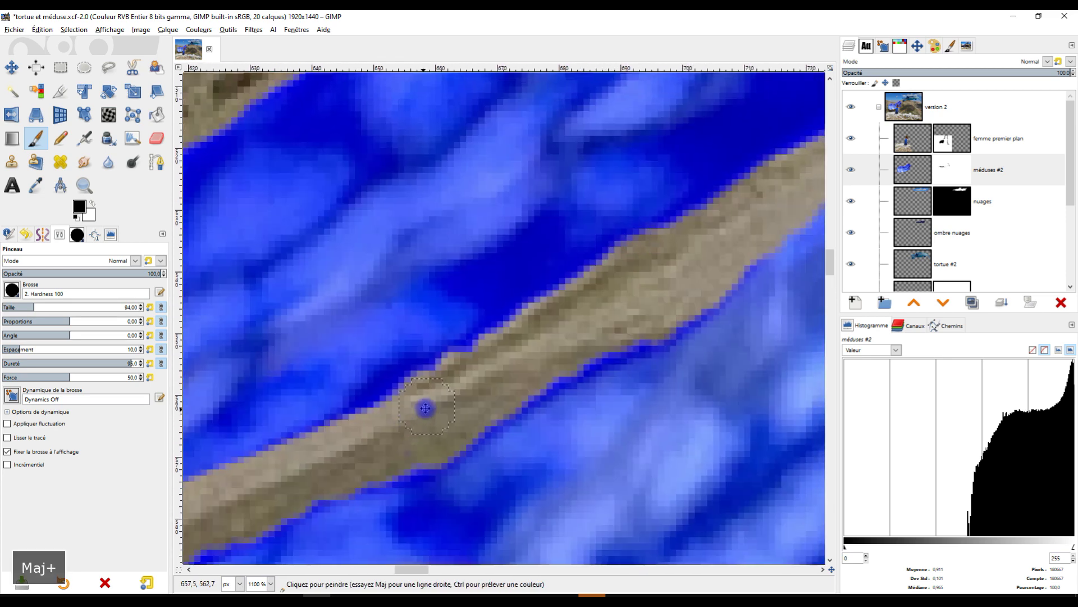
click(334, 435)
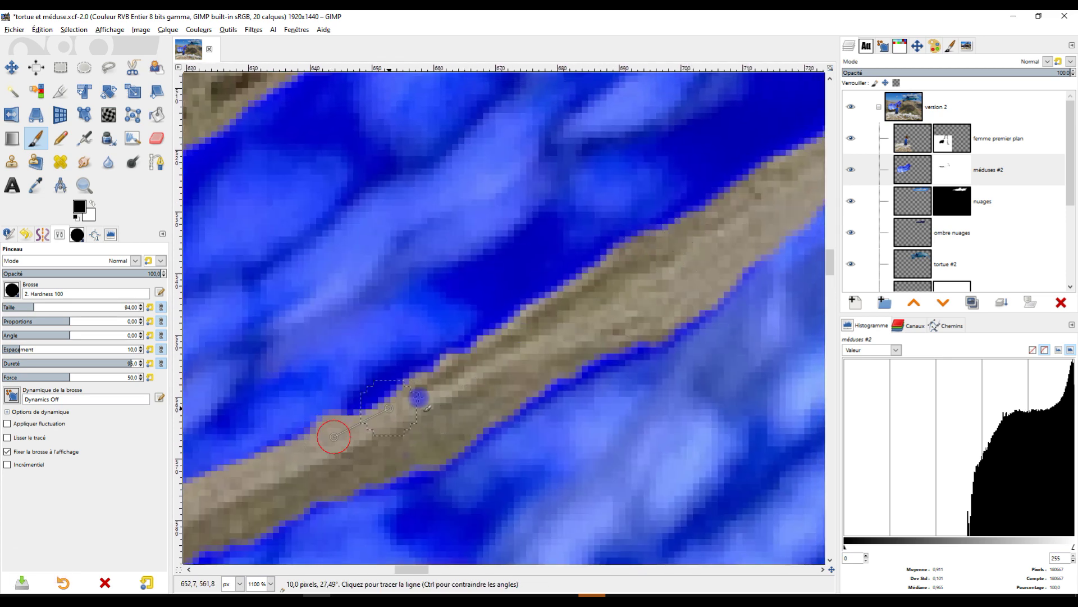
shift+click(646, 268)
scroll(421, 385, down, 8)
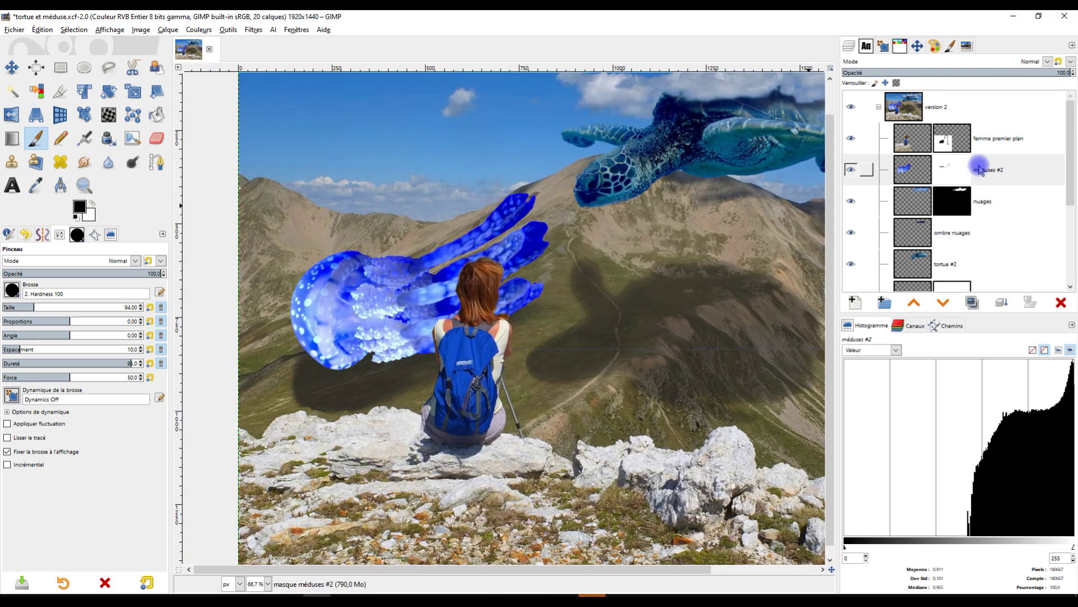
- Duplicate the méduses #2 layer with its mask and move the copy below the arrière-plan #1 layer, keeping méduses #2 visible
click(923, 178)
drag(944, 149, 973, 304)
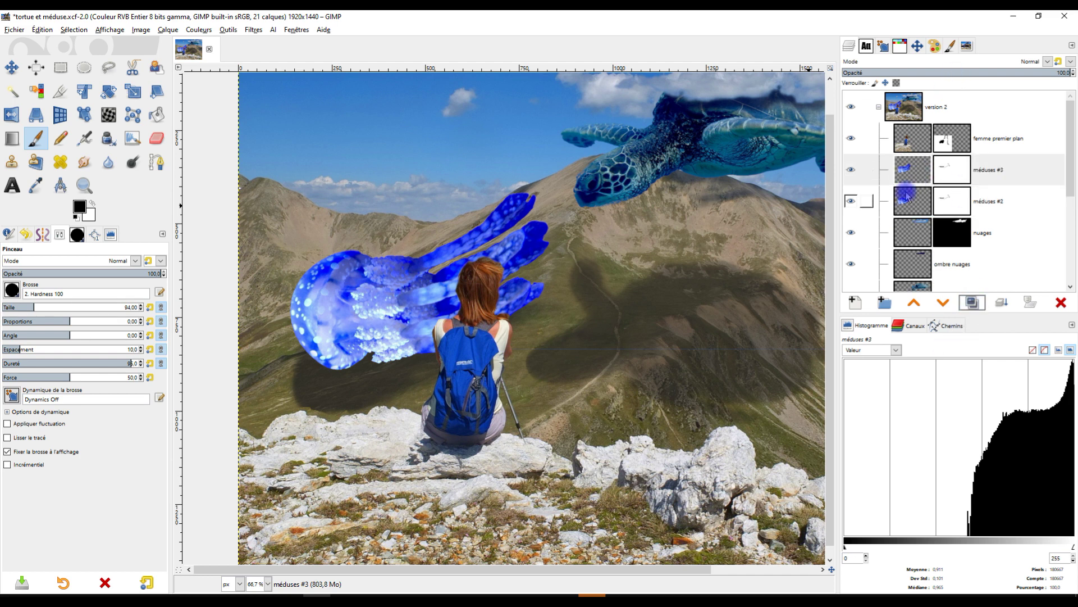
click(853, 201)
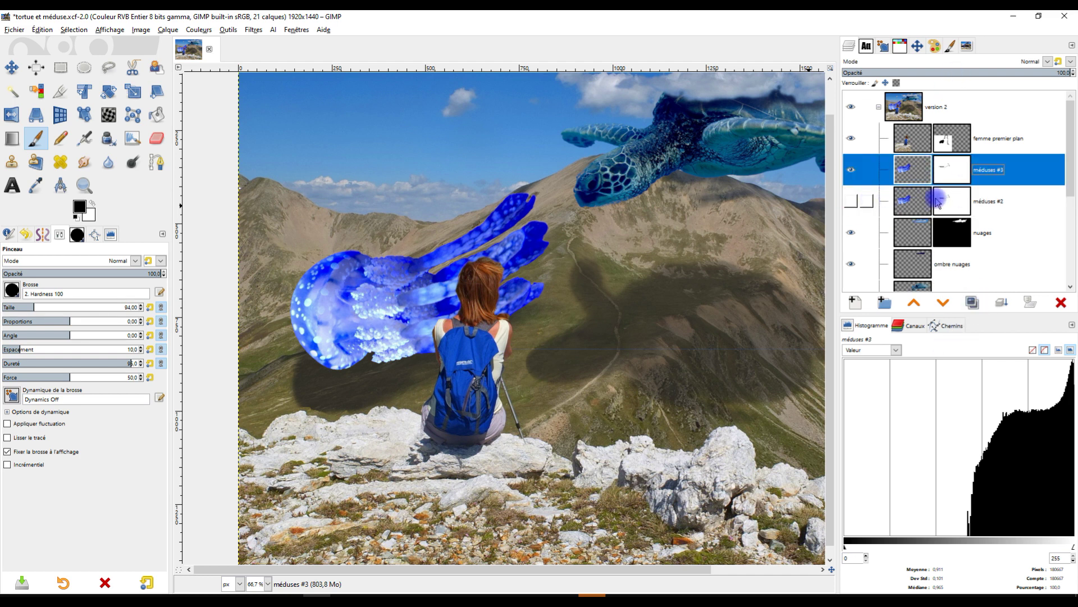
scroll(938, 202, down, 2)
drag(910, 147, 938, 250)
scroll(922, 208, up, 4)
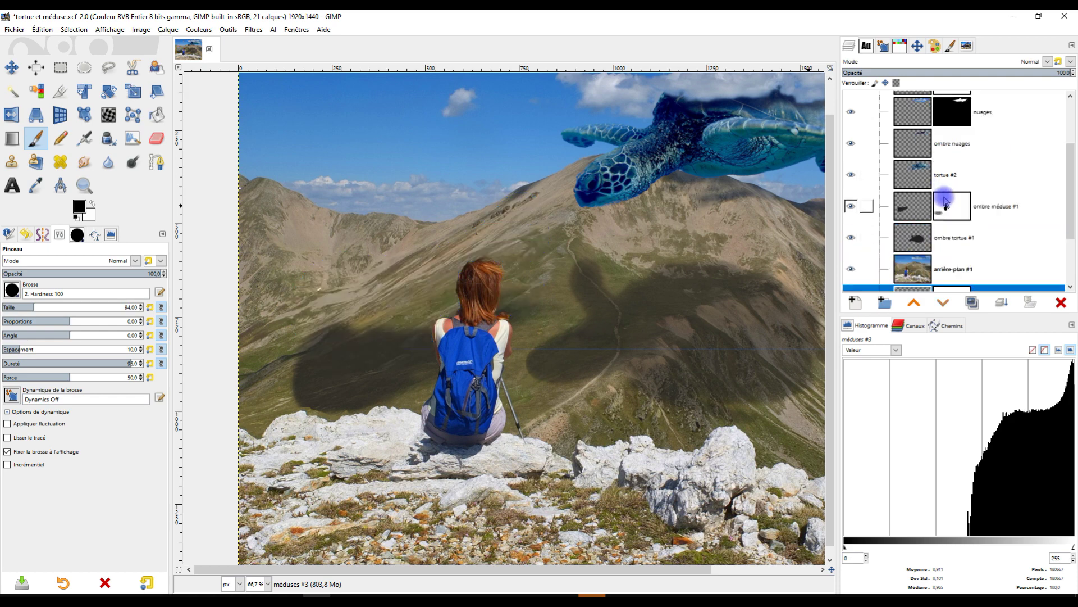
click(851, 169)
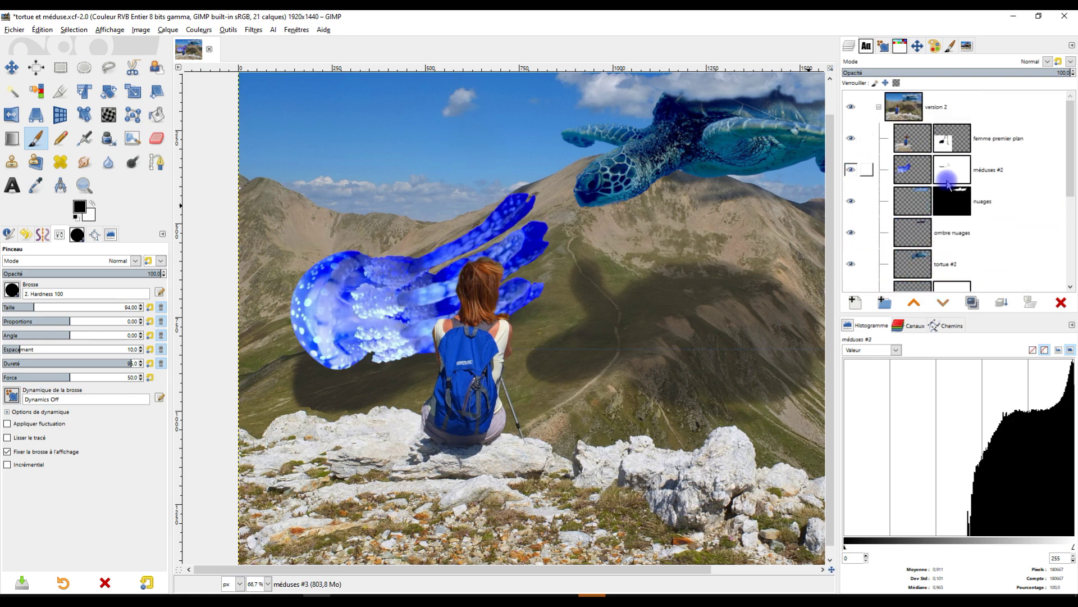
key(1)
scroll(361, 321, up, 1)
scroll(405, 290, down, 1)
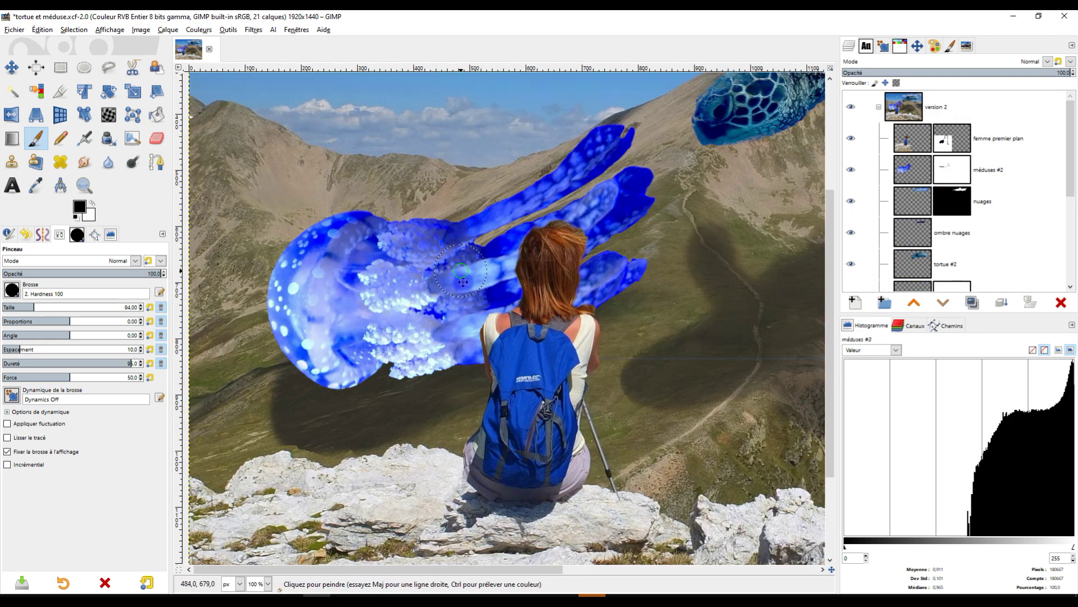
drag(463, 281, 469, 313)
click(191, 30)
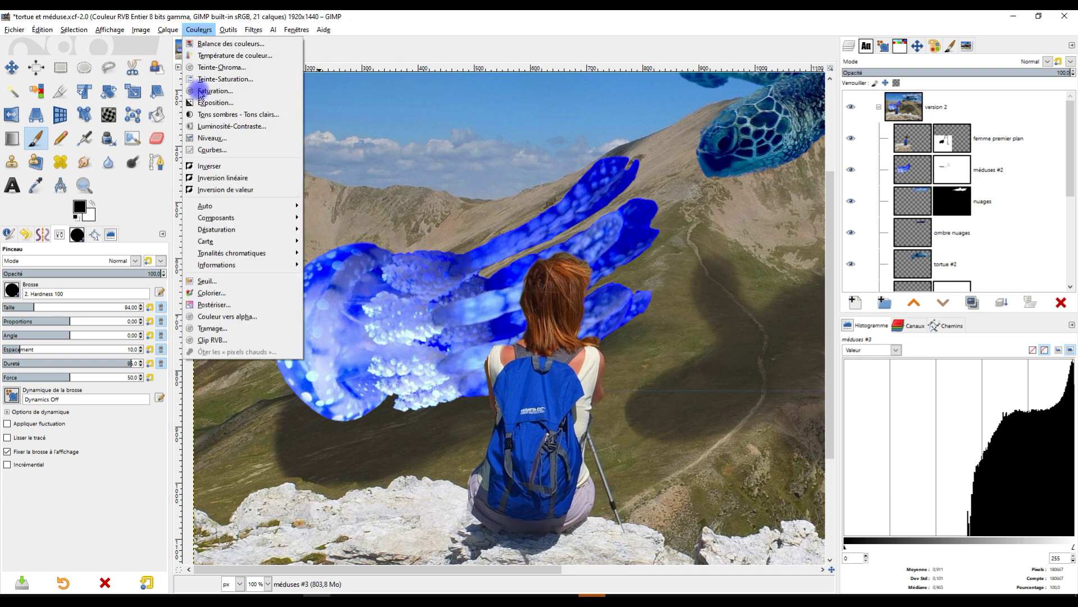
click(264, 149)
click(77, 99)
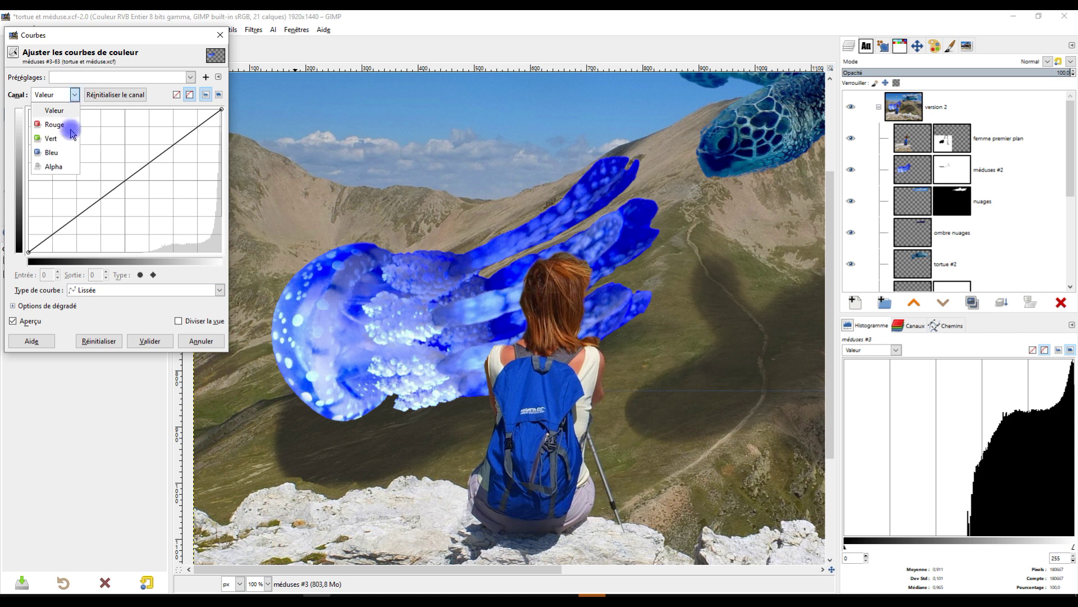
click(65, 124)
drag(127, 179, 128, 199)
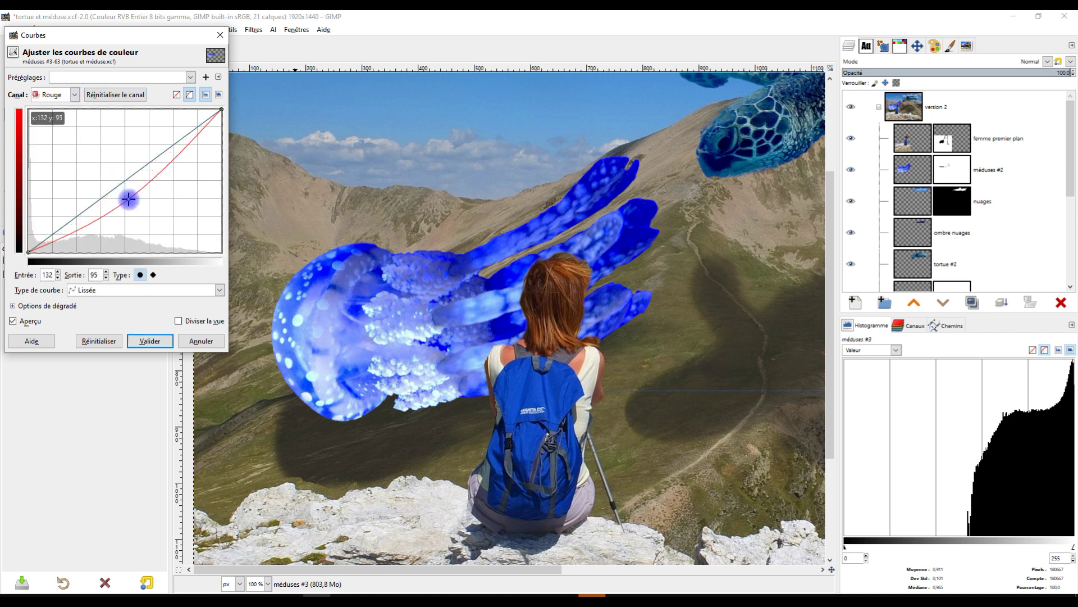
click(220, 35)
- Select the méduses #2 layer itself rather than its mask and open the color curves adjustment for it
click(921, 175)
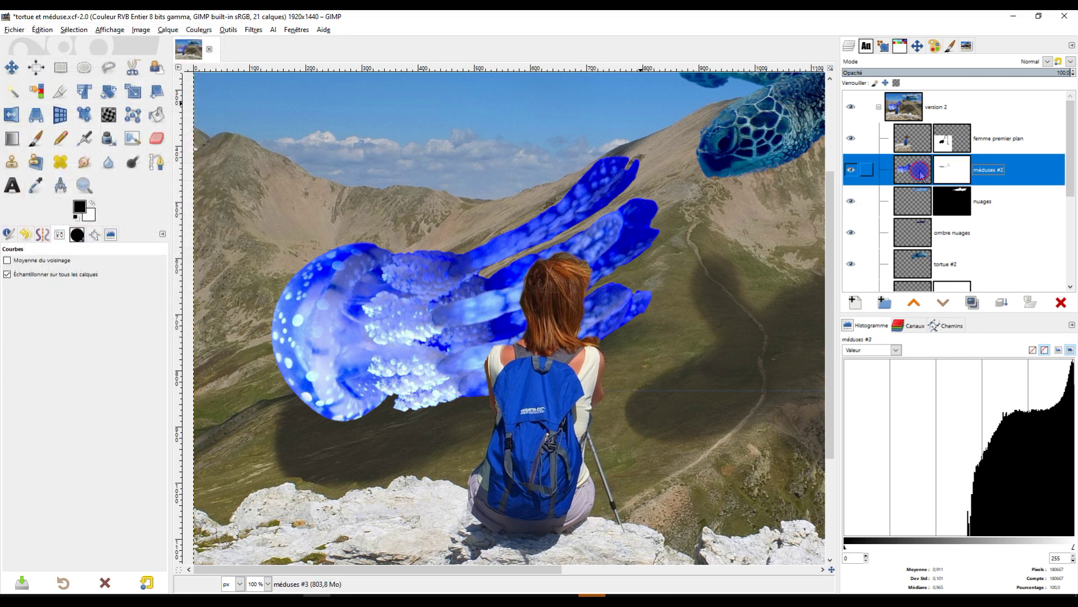
click(198, 30)
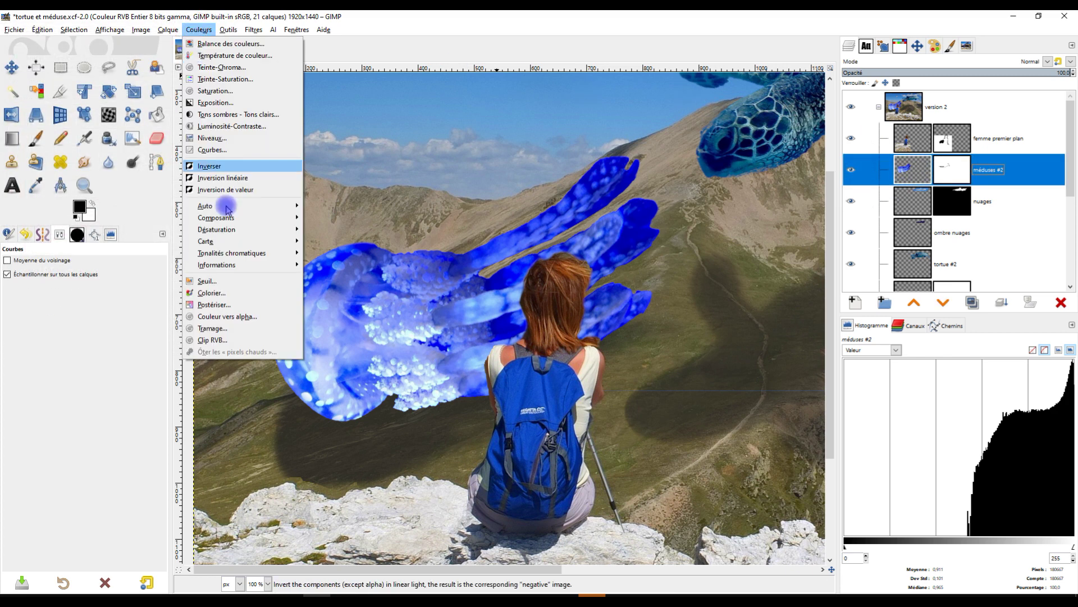
click(917, 175)
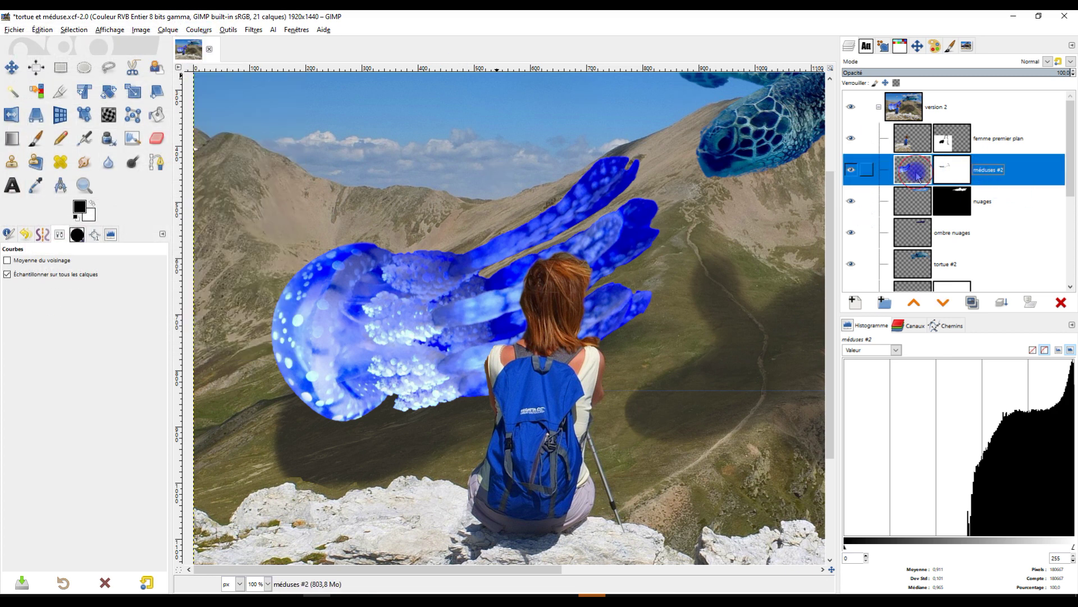
click(196, 31)
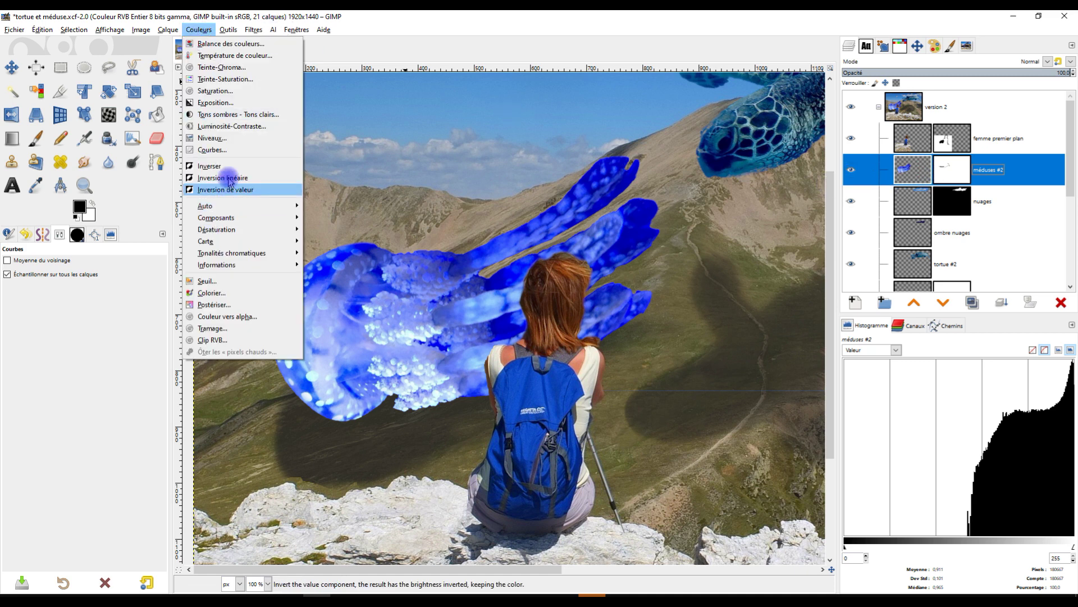
click(238, 151)
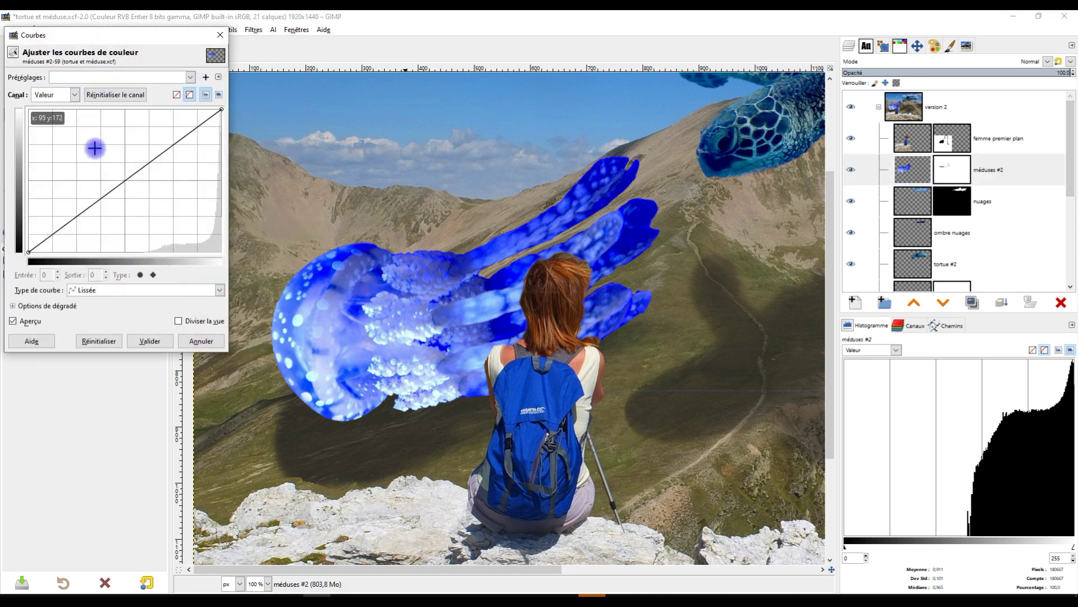
- Try raising the blue curve with a point at input 92, output 117, and reset that channel
click(74, 94)
click(57, 154)
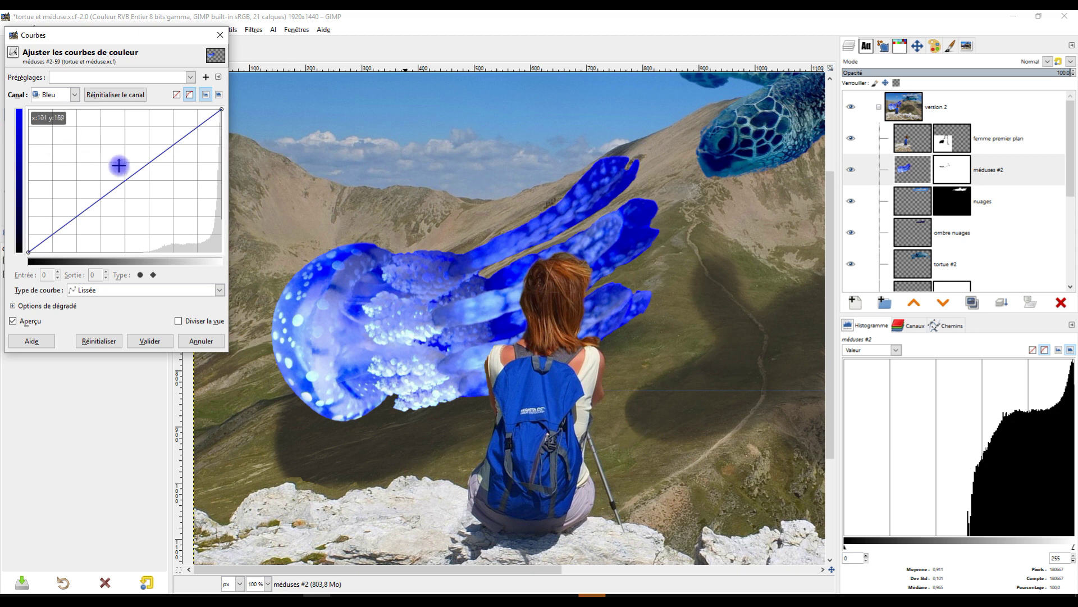
drag(122, 177, 98, 187)
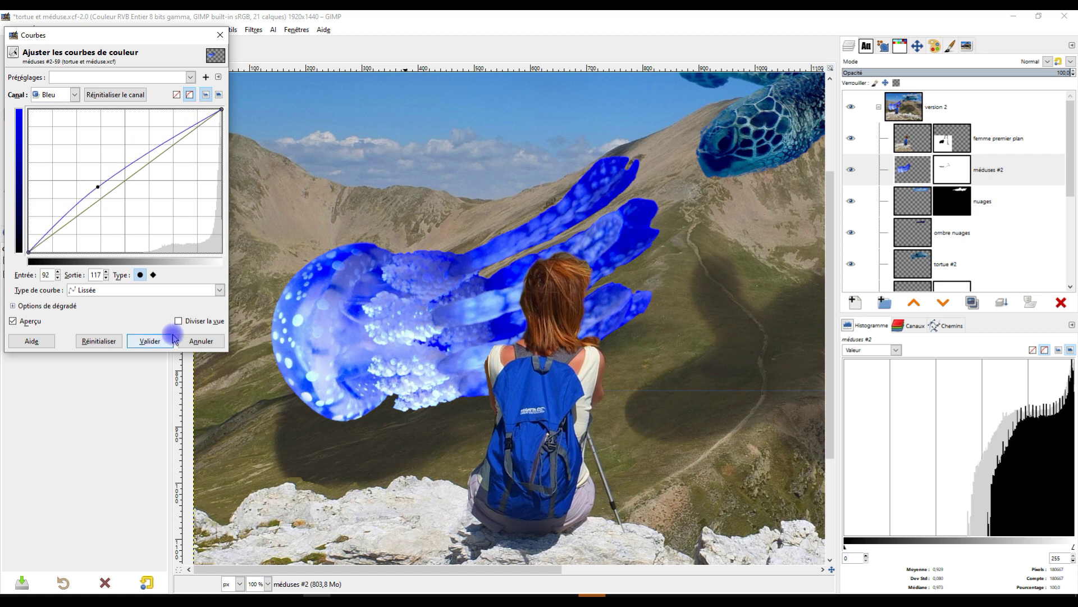
click(99, 94)
- Raise the jellyfish's red curve with a point at input 93, output 120
click(72, 95)
click(54, 124)
drag(122, 182, 98, 184)
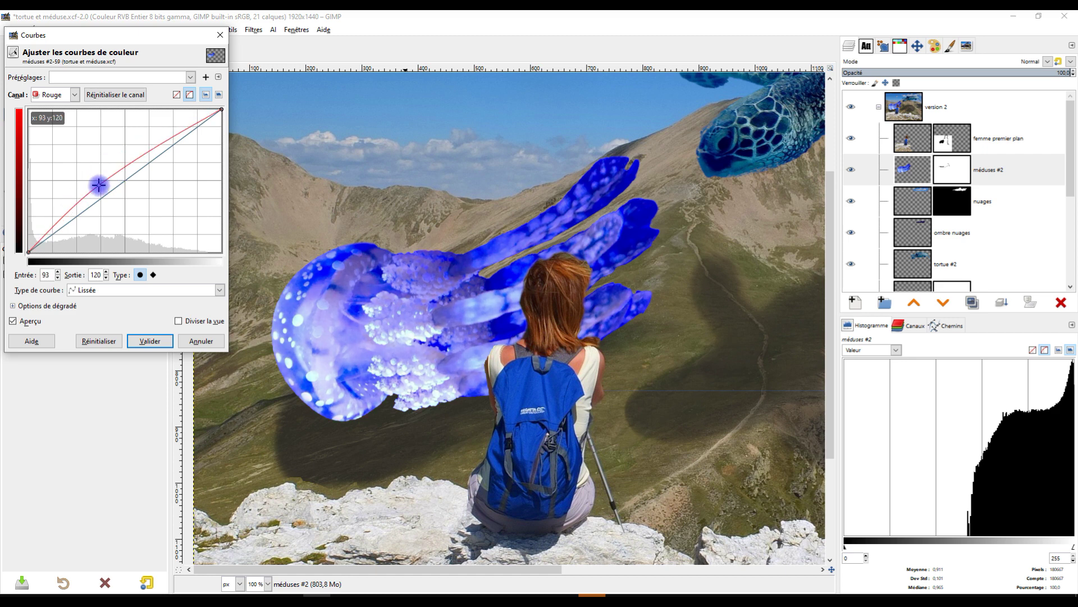
- Raise the jellyfish's green curve slightly with a point at input 151, output 168
click(56, 94)
click(59, 141)
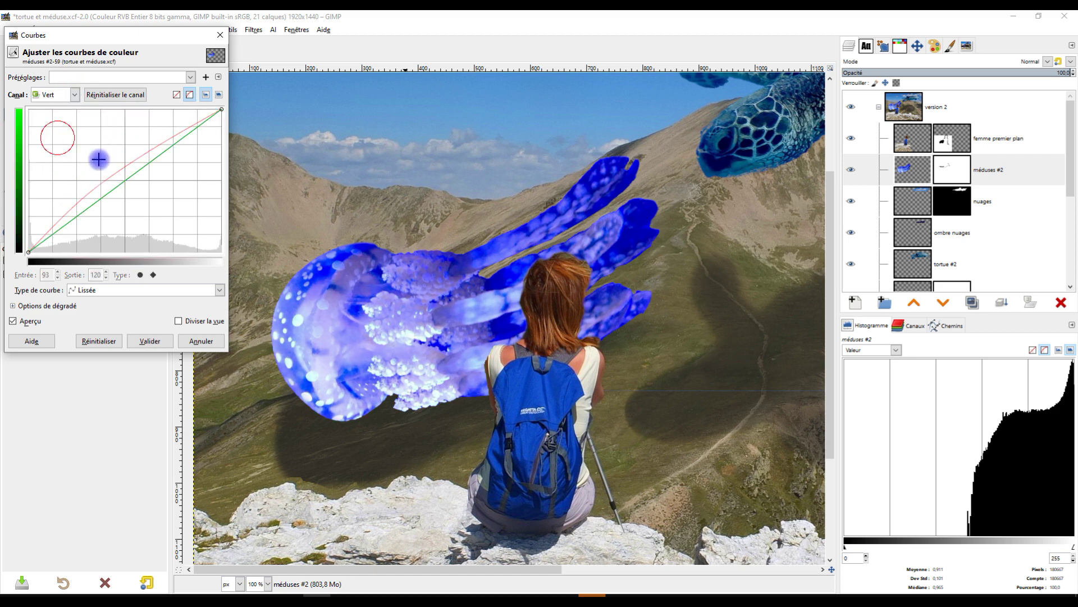
drag(124, 180, 144, 157)
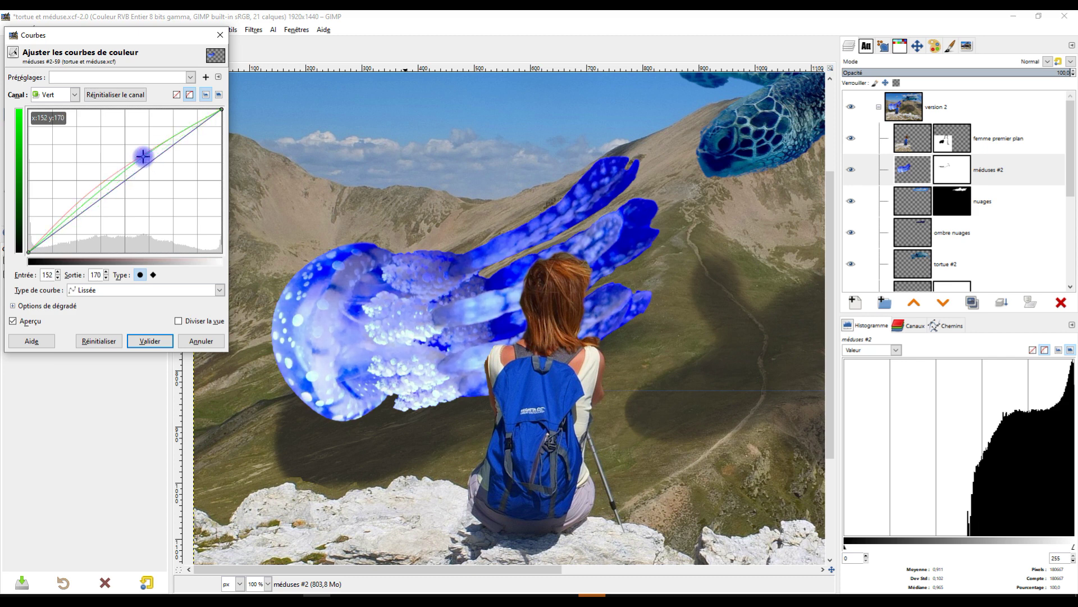
drag(144, 157, 144, 159)
scroll(550, 335, down, 4)
scroll(612, 342, up, 3)
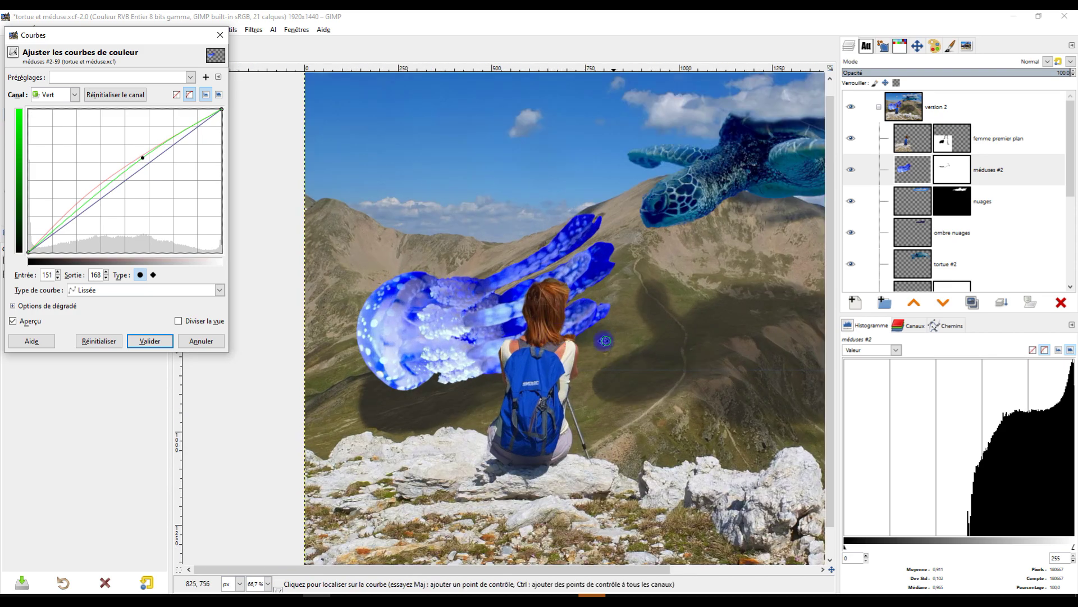
- Lower the jellyfish's blue curve with a point at input 185, output 105, comparing it with the unadjusted image
click(74, 95)
click(52, 154)
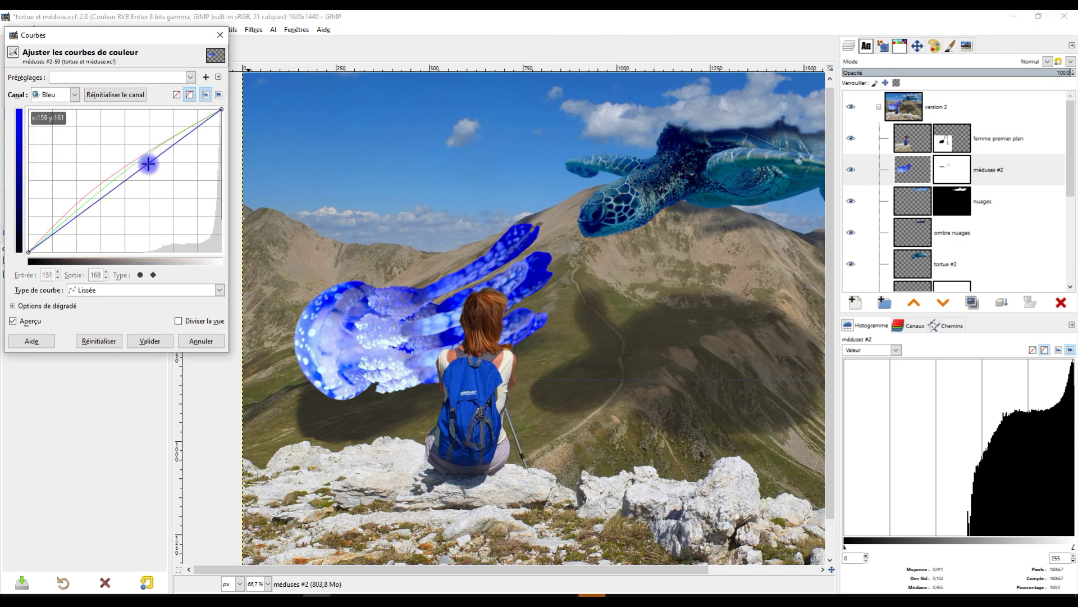
drag(138, 175, 167, 187)
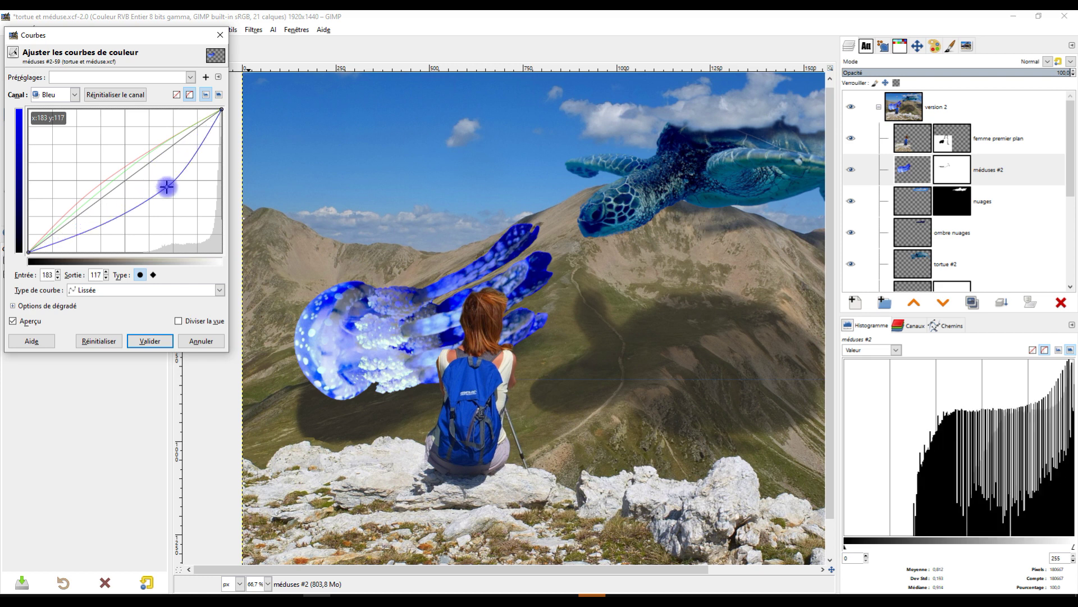
click(31, 322)
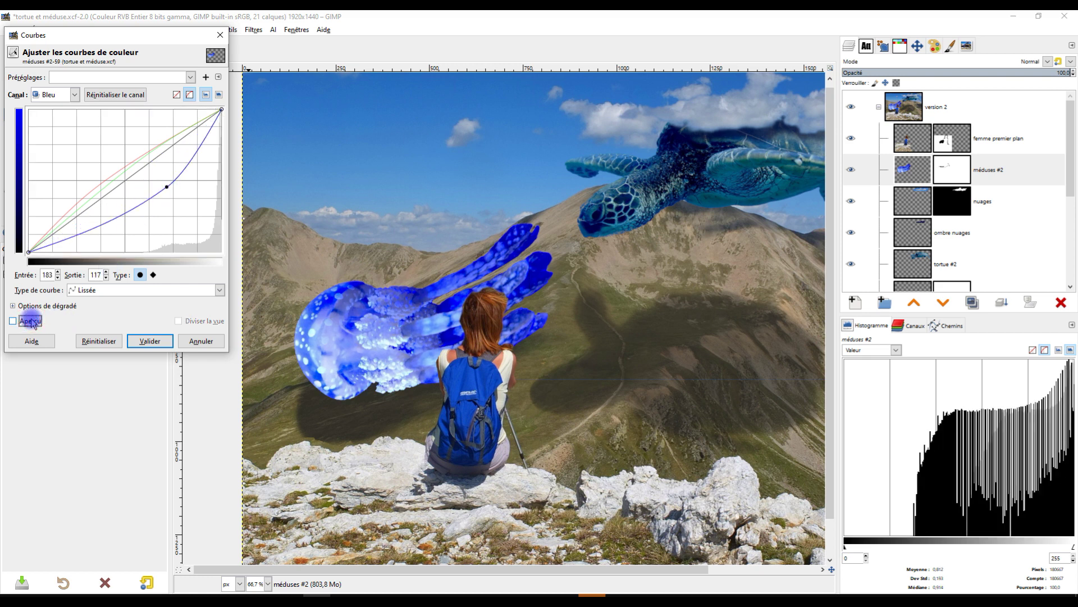
click(31, 322)
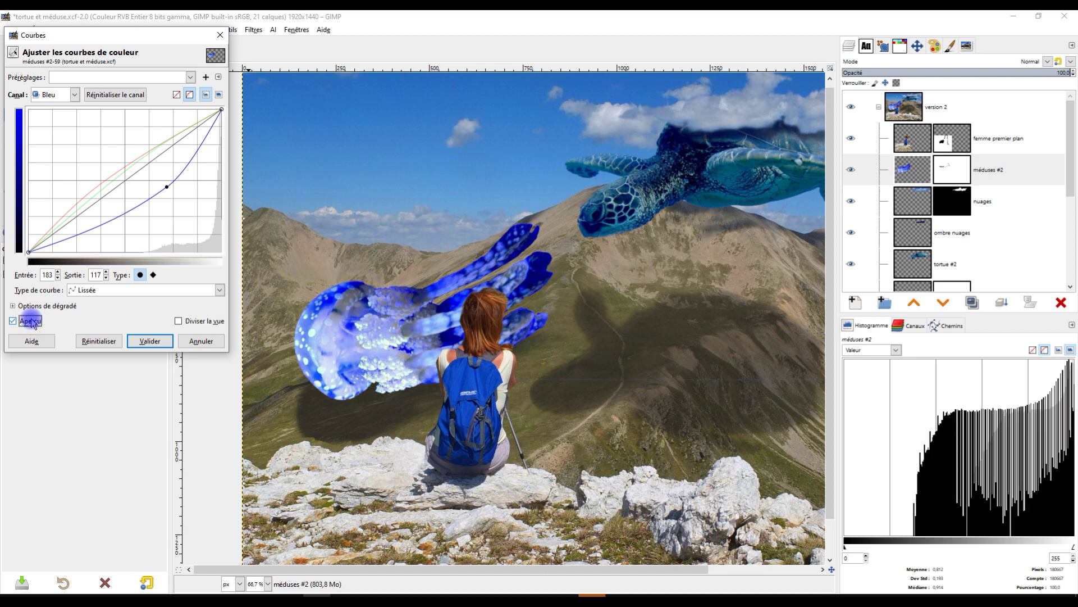
mouse_move(168, 187)
mouse_down()
mouse_move(173, 200)
mouse_move(167, 192)
mouse_up()
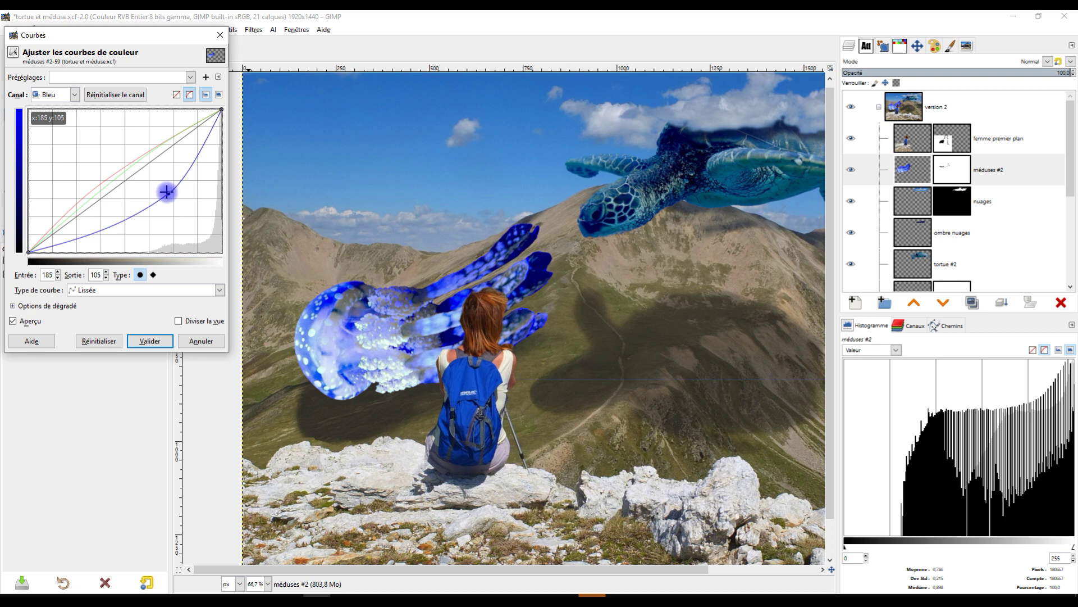
- Brighten the jellyfish's value curve with a point at input 112, output 146, and apply the curves adjustment
click(62, 95)
click(63, 111)
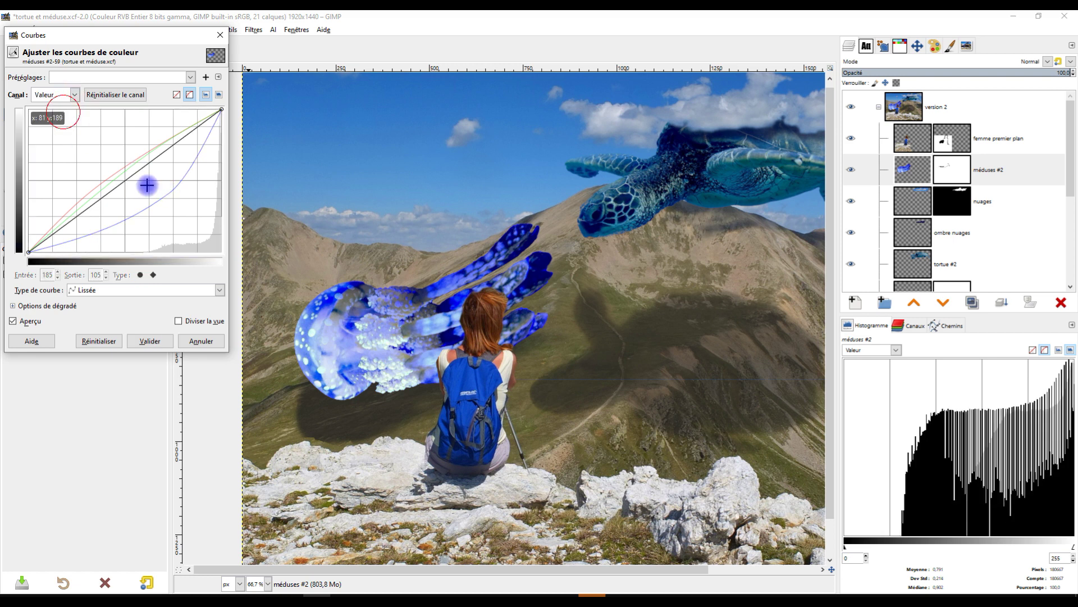
mouse_move(128, 179)
mouse_down()
mouse_move(130, 193)
mouse_move(120, 173)
mouse_up()
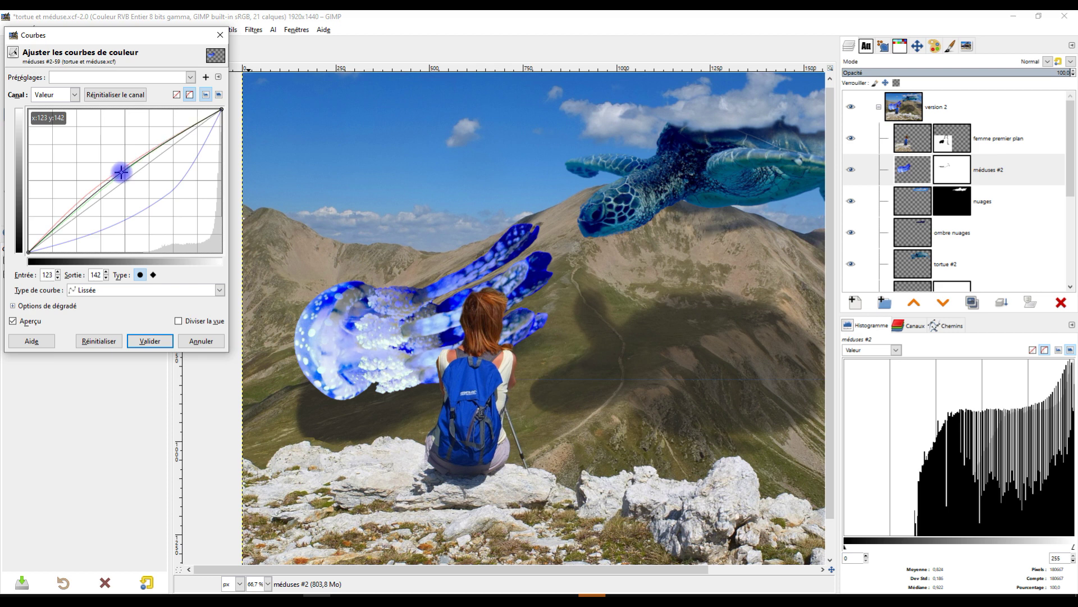
mouse_move(122, 173)
mouse_down()
mouse_move(118, 144)
mouse_move(128, 178)
mouse_up()
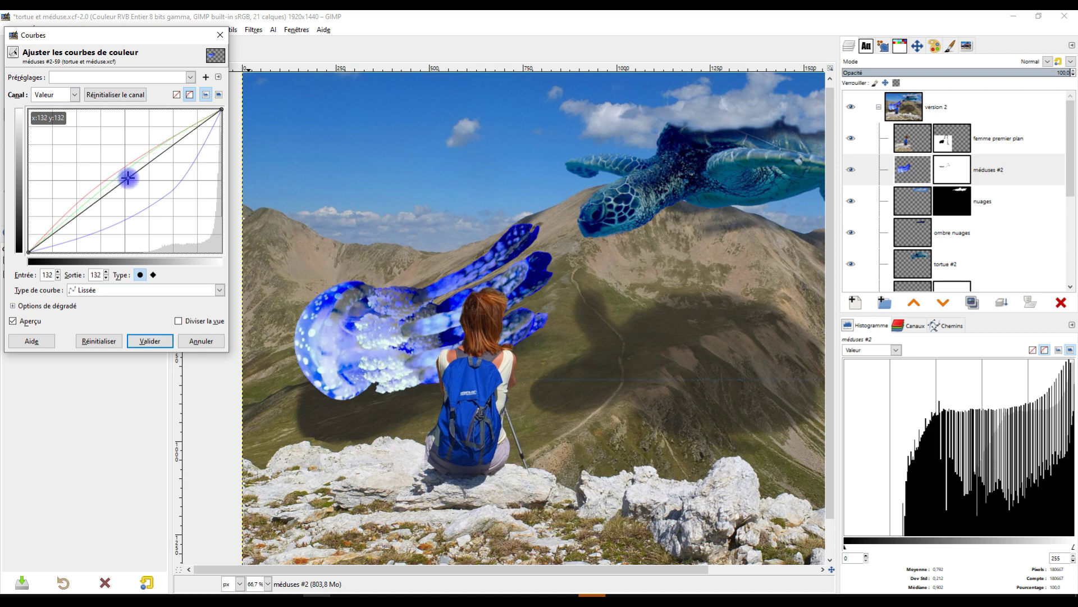
click(209, 343)
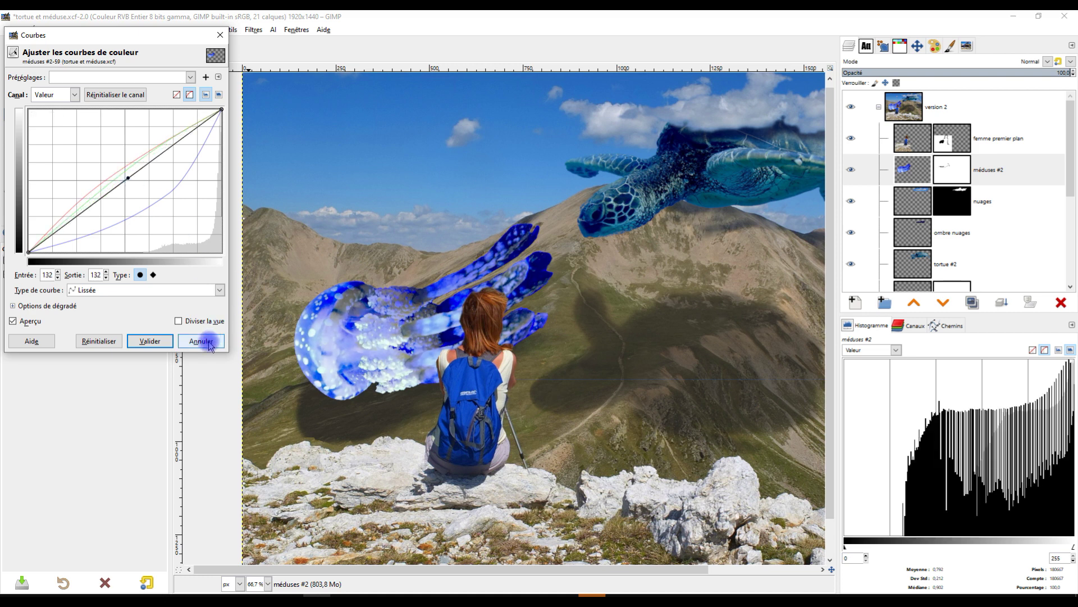
mouse_move(128, 178)
mouse_down()
mouse_move(117, 164)
mouse_move(119, 175)
mouse_up()
drag(119, 174, 113, 170)
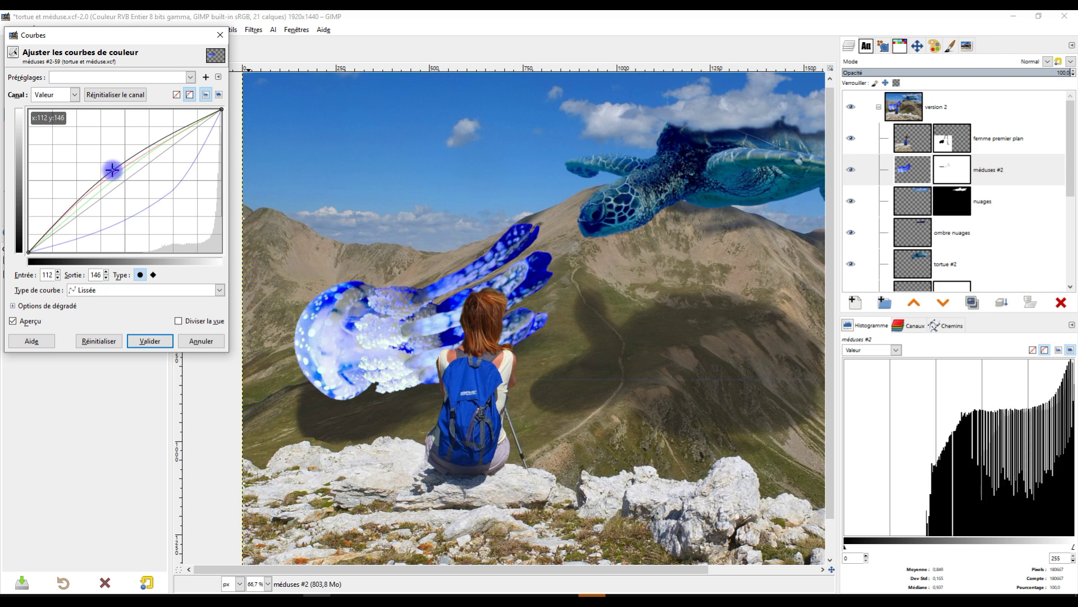
click(150, 341)
- Duplicate the méduses #2 layer and apply the layer mask of the copy
click(973, 303)
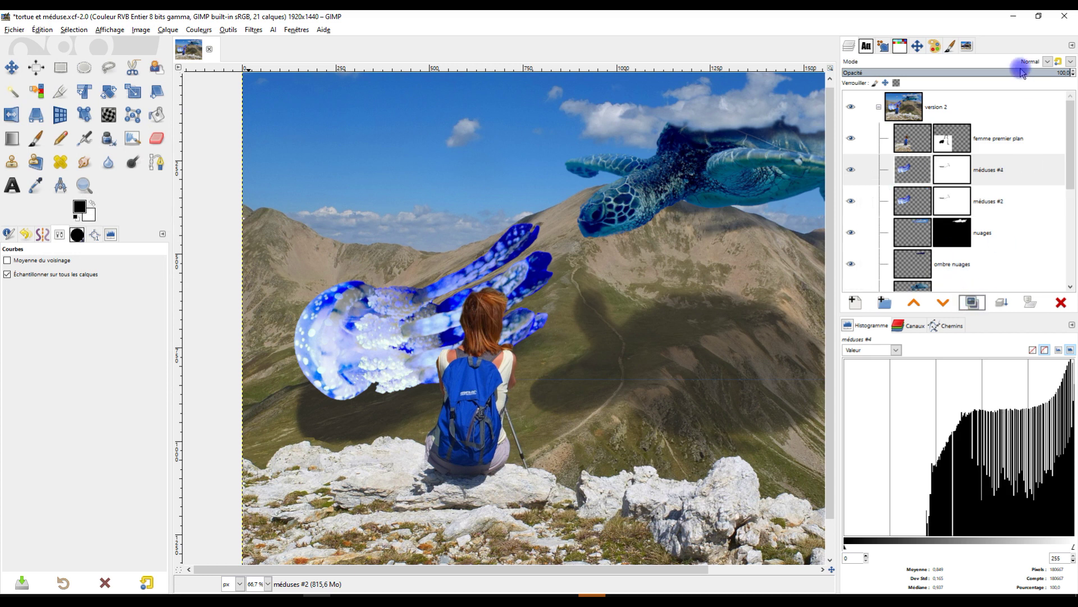
right_click(966, 170)
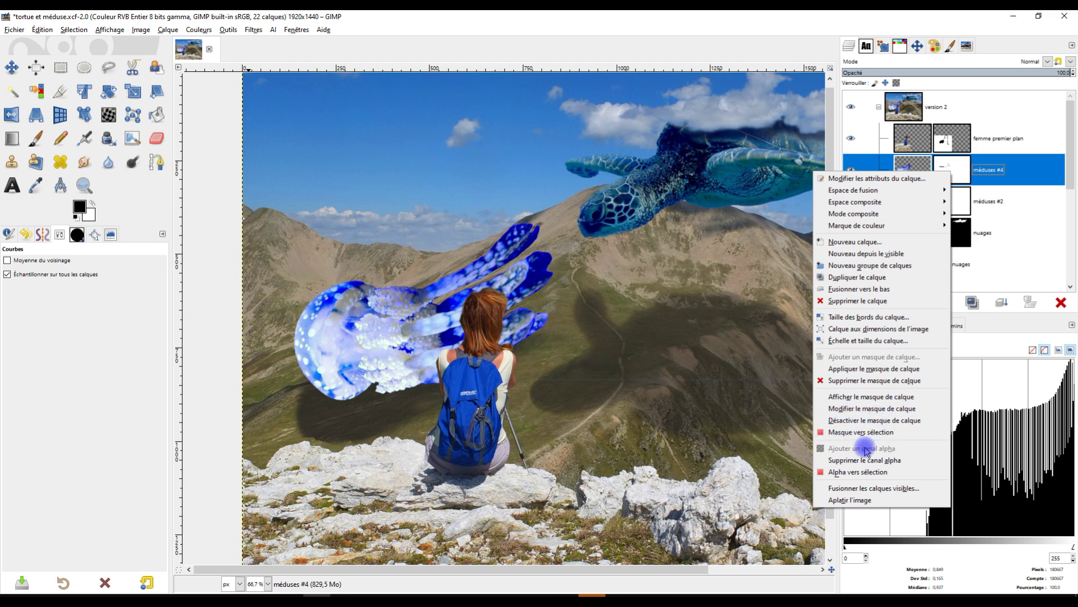
click(888, 369)
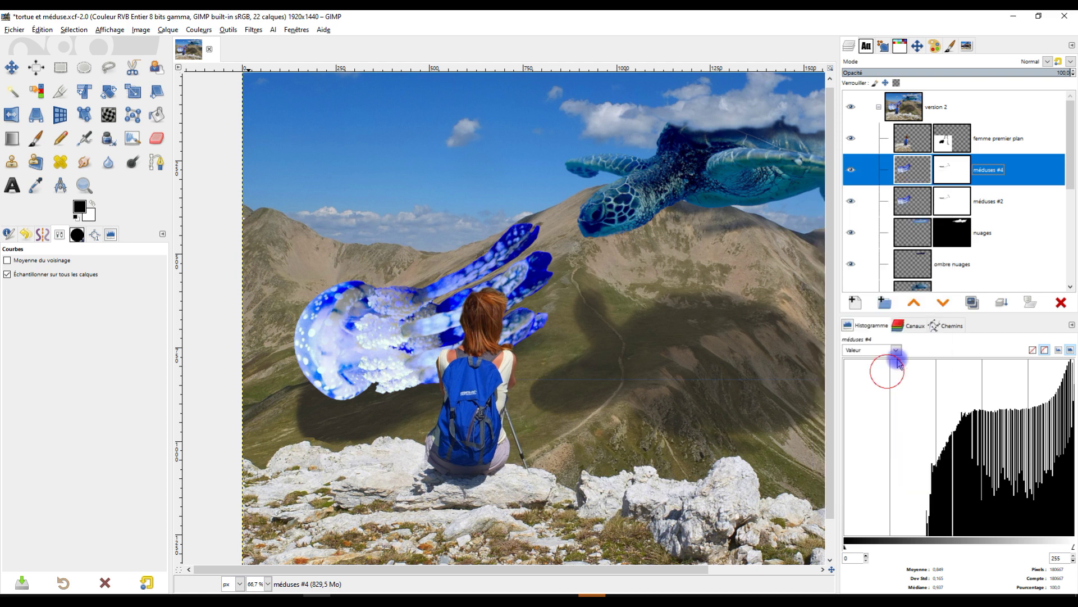
- Set the méduses #4 layer's blend mode to Écran and add a white layer mask (opacité complète) to it
click(1023, 63)
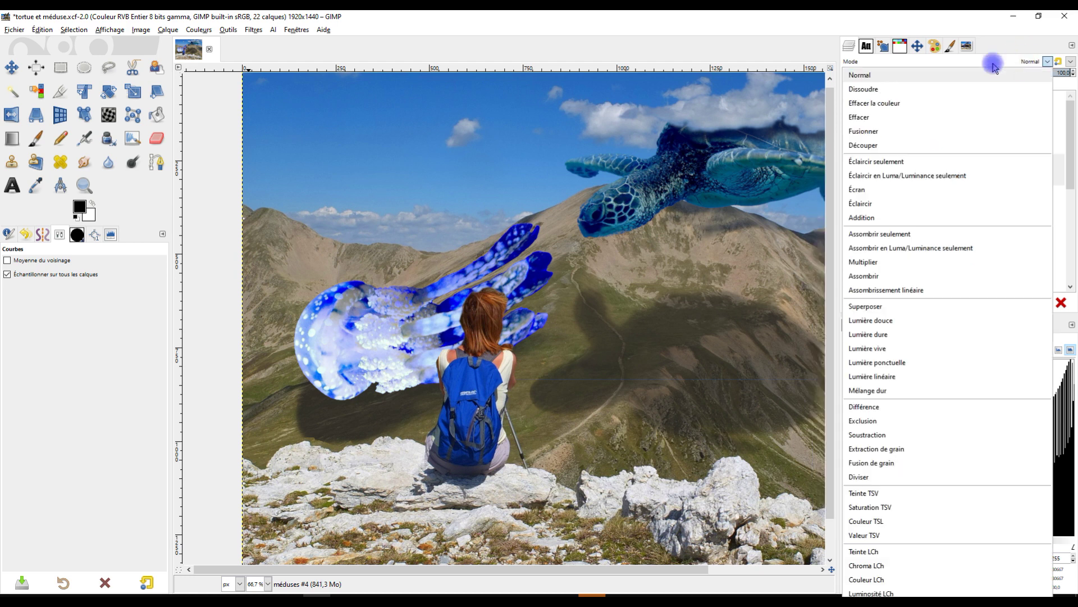
click(877, 187)
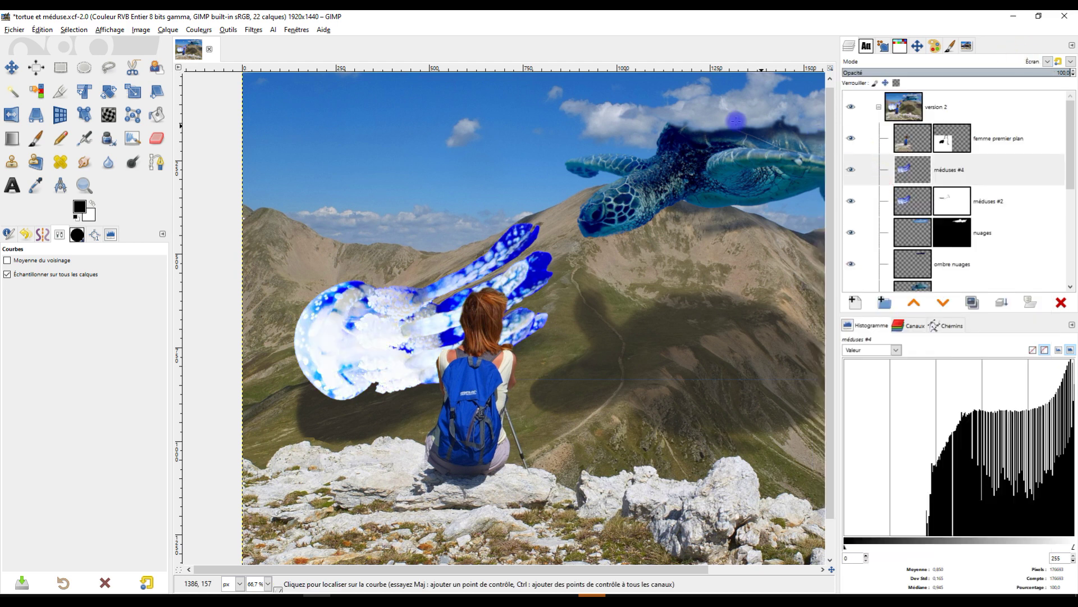
drag(789, 85, 916, 177)
right_click(916, 177)
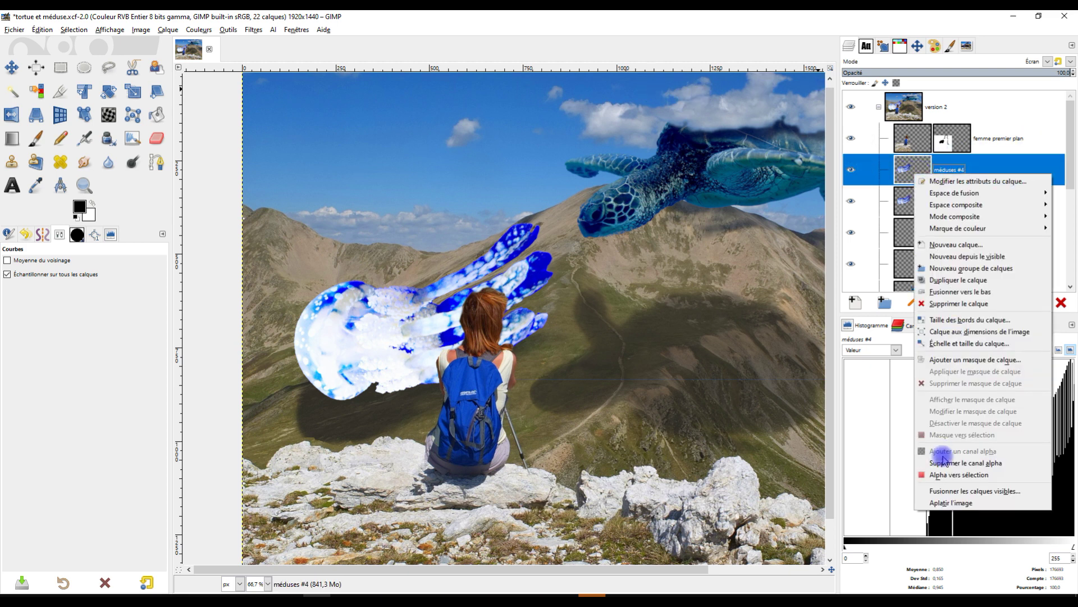
click(989, 361)
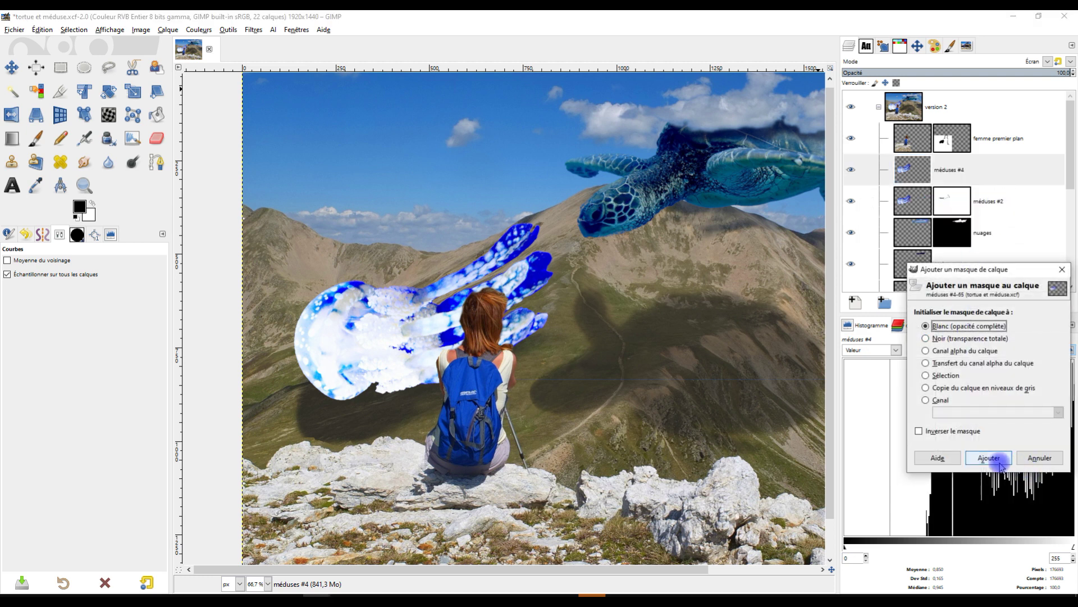
key(Return)
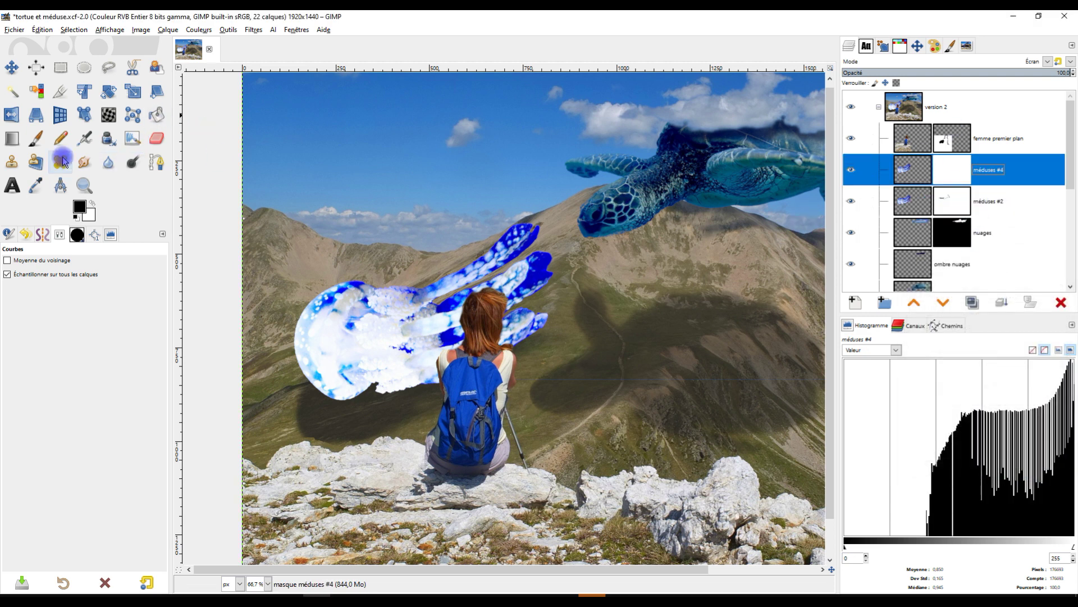
- Paint black with the size 94 hard paintbrush on the méduses #4 layer's mask over the jellyfish's body and inner tentacles
click(36, 139)
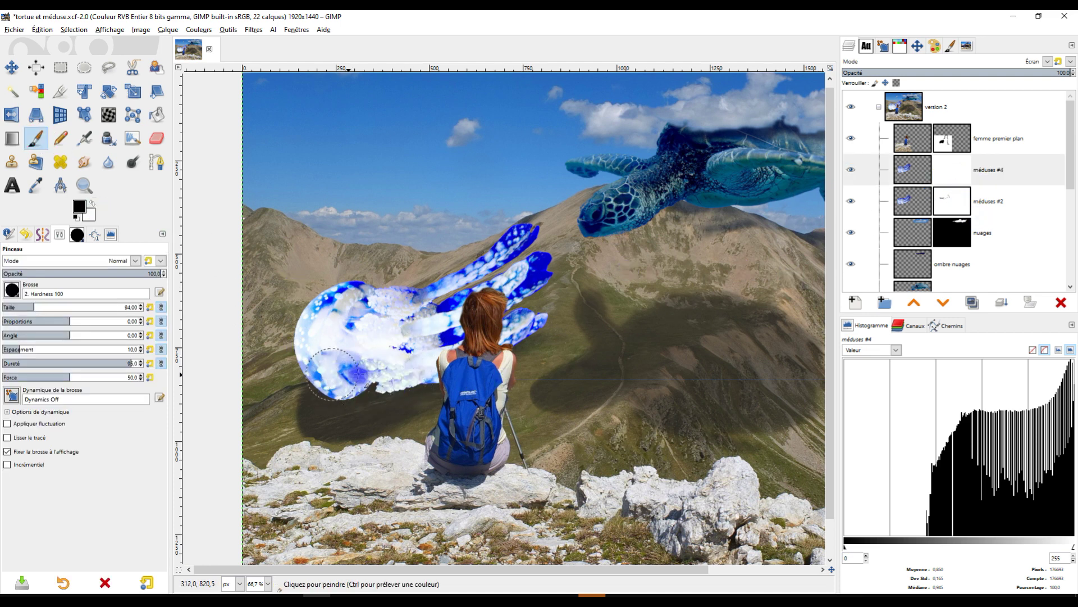
mouse_move(313, 345)
mouse_down()
mouse_move(400, 376)
mouse_move(468, 375)
mouse_move(476, 368)
mouse_move(442, 360)
mouse_move(469, 355)
mouse_up()
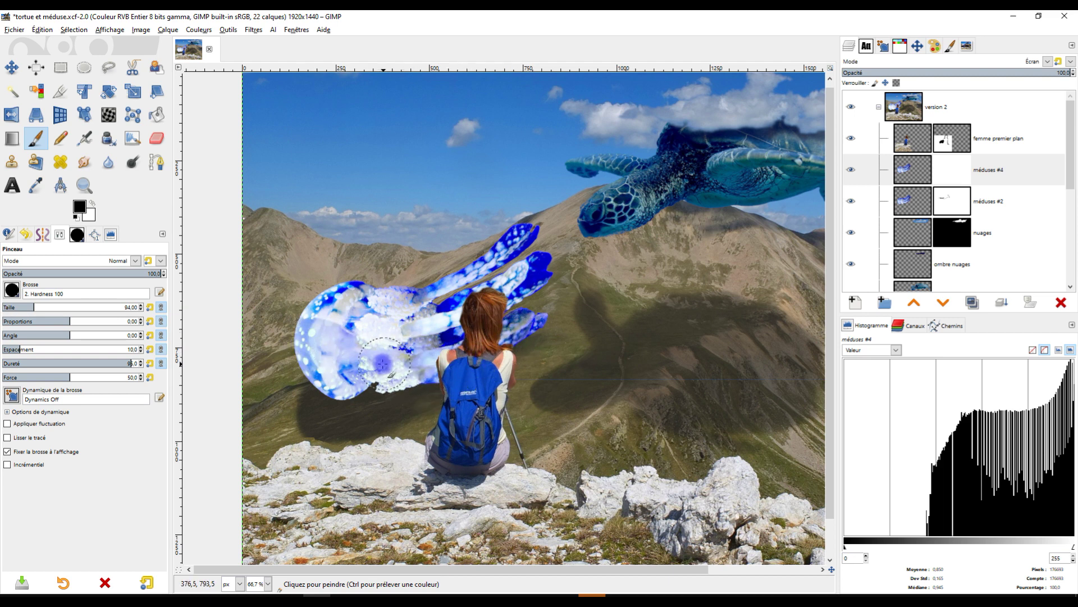
mouse_move(360, 344)
mouse_down()
mouse_move(432, 369)
mouse_move(309, 338)
mouse_move(302, 348)
mouse_move(341, 383)
mouse_up()
mouse_move(503, 338)
mouse_down()
mouse_move(446, 362)
mouse_move(372, 362)
mouse_move(326, 356)
mouse_up()
mouse_move(358, 296)
mouse_down()
mouse_move(348, 351)
mouse_move(423, 347)
mouse_move(483, 325)
mouse_up()
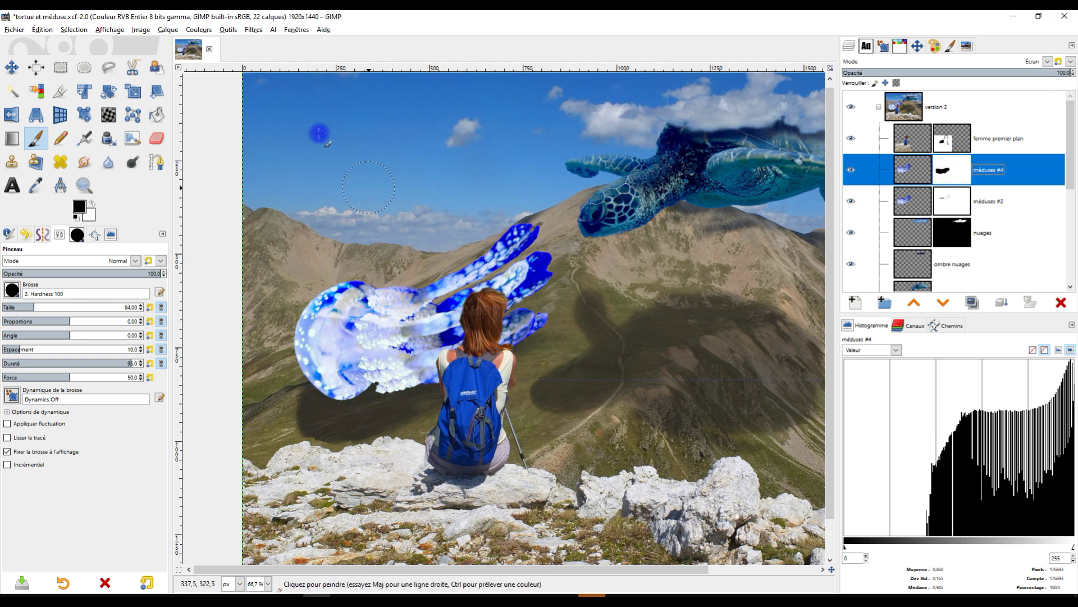
- Apply a Gaussian blur (Flou gaussien) of 17,17 in X and Y to the méduses #4 layer's mask
click(199, 29)
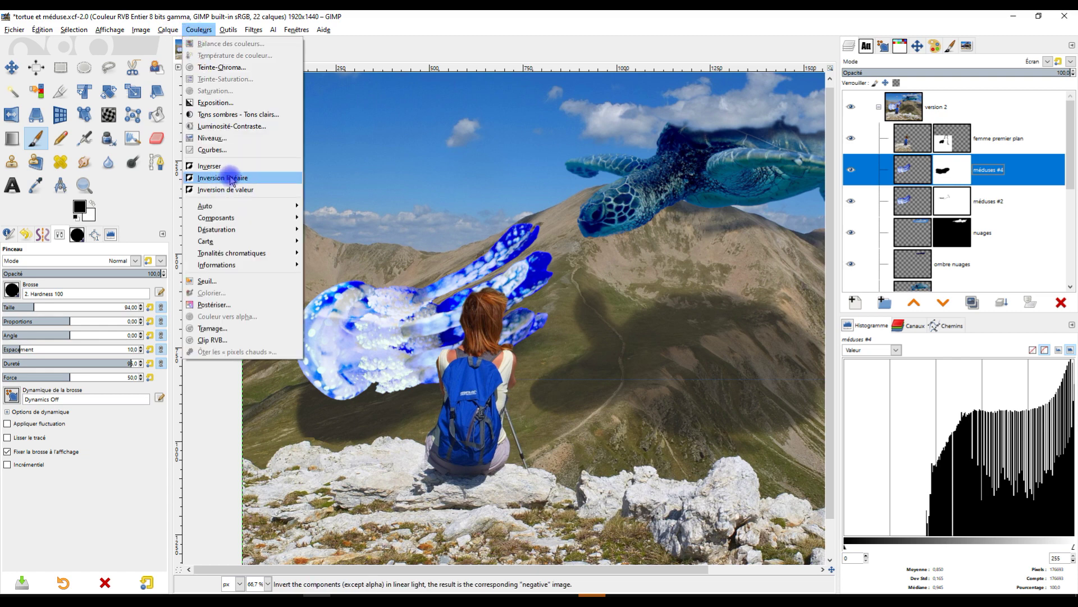
click(199, 29)
click(199, 29)
click(163, 29)
click(186, 31)
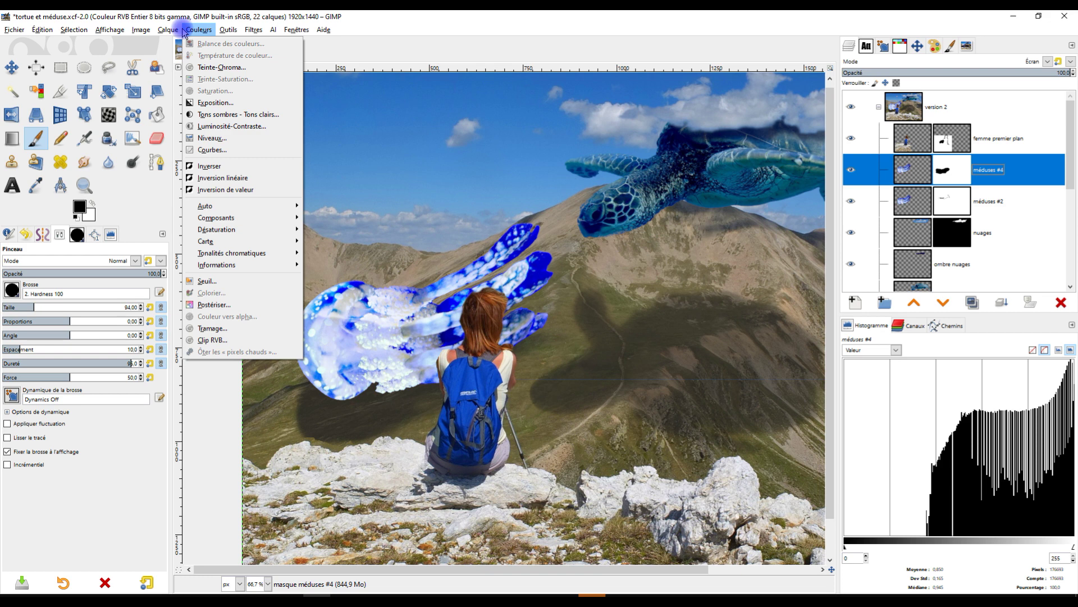
mouse_move(253, 29)
mouse_move(286, 95)
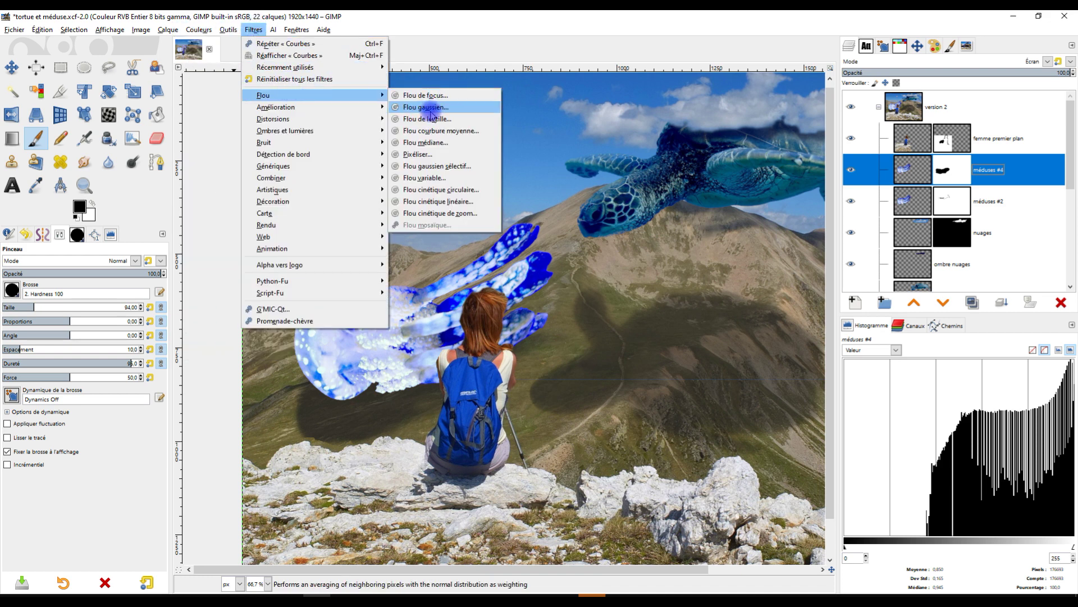
click(429, 108)
drag(47, 105, 54, 103)
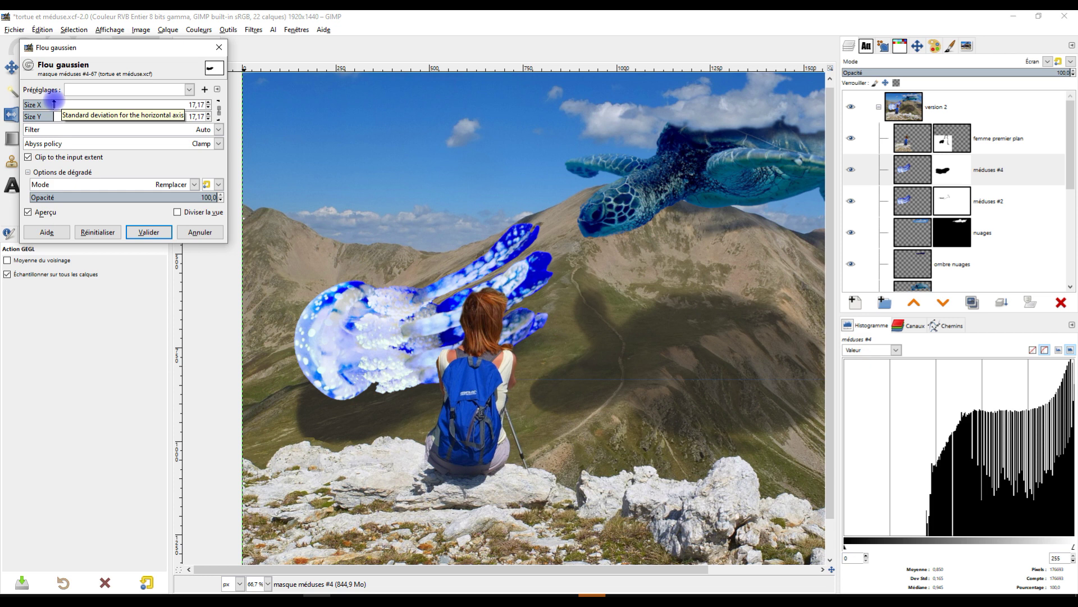
click(147, 232)
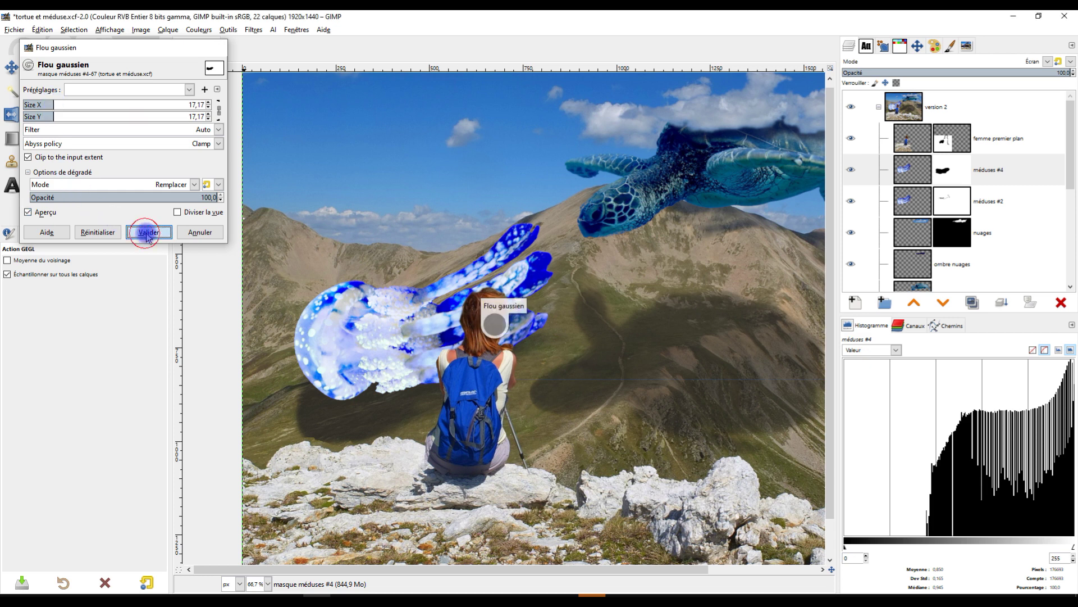
- Rename the méduses #4 layer as "méduses #4 écran"
click(890, 200)
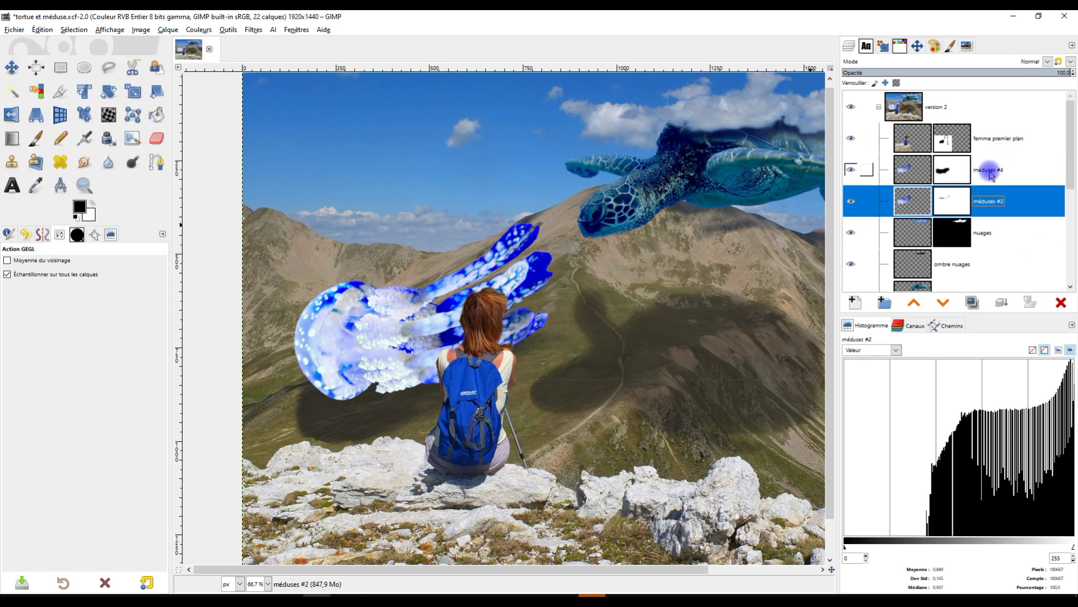
click(1019, 175)
click(1005, 175)
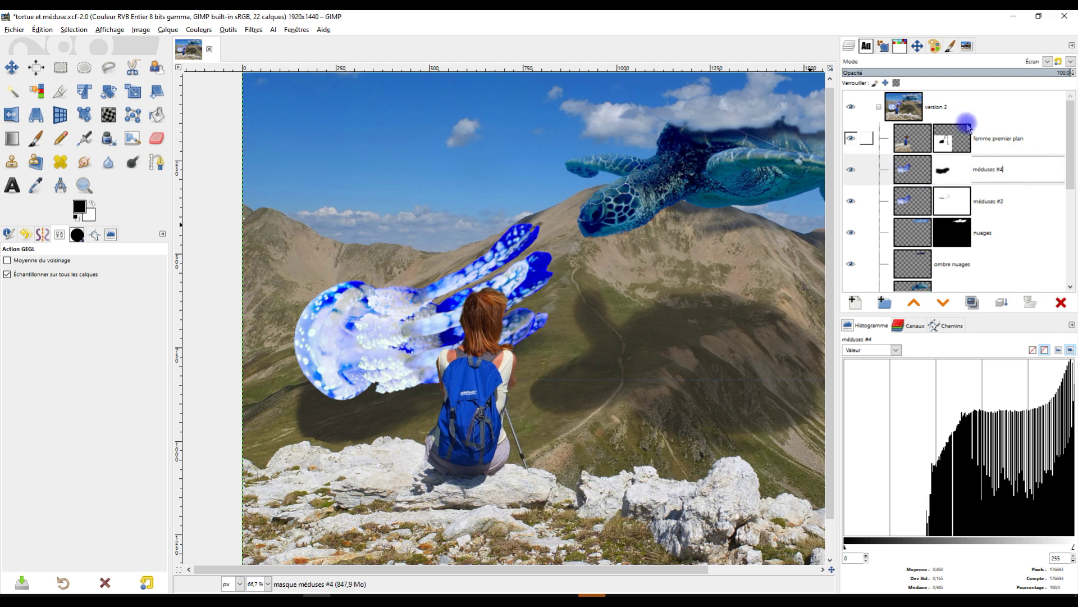
text(écran)
key(Return)
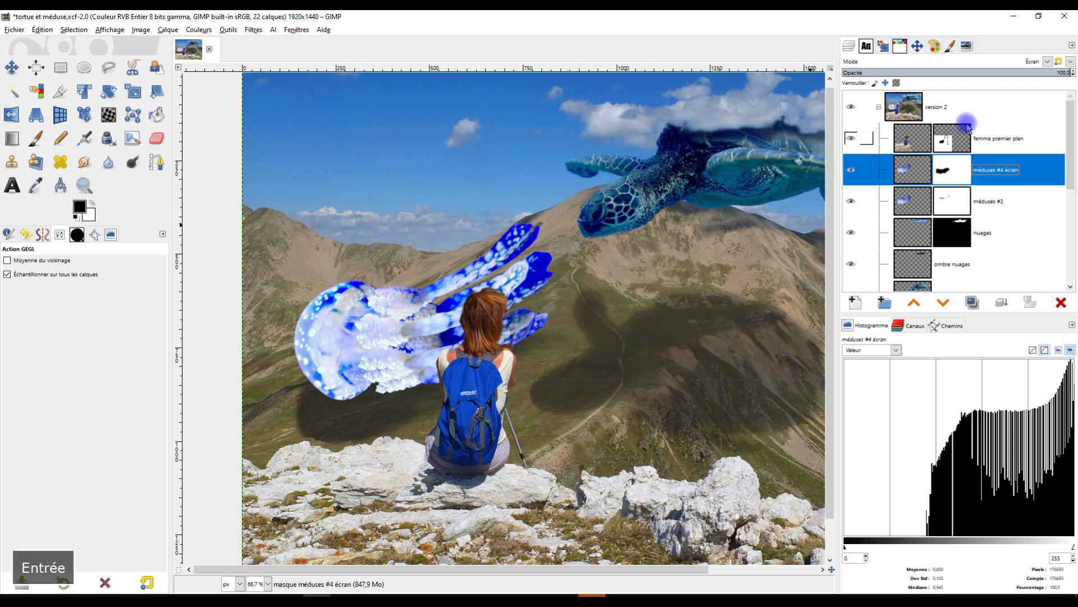
- Darken the méduses #2 layer with a value curve point at input 142, output 84, comparing it with the unadjusted image
click(909, 199)
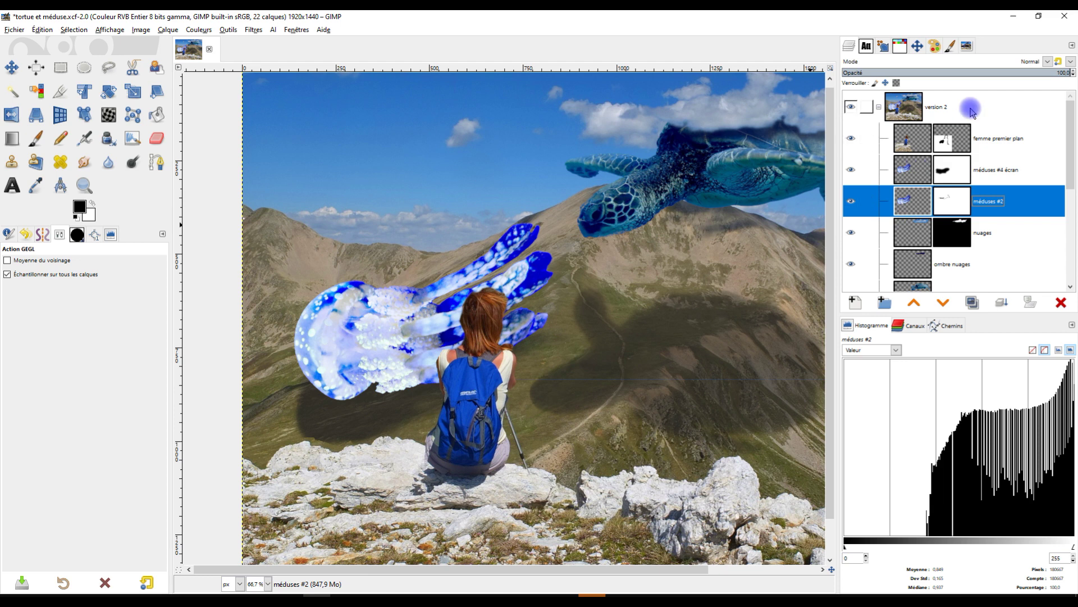
click(198, 30)
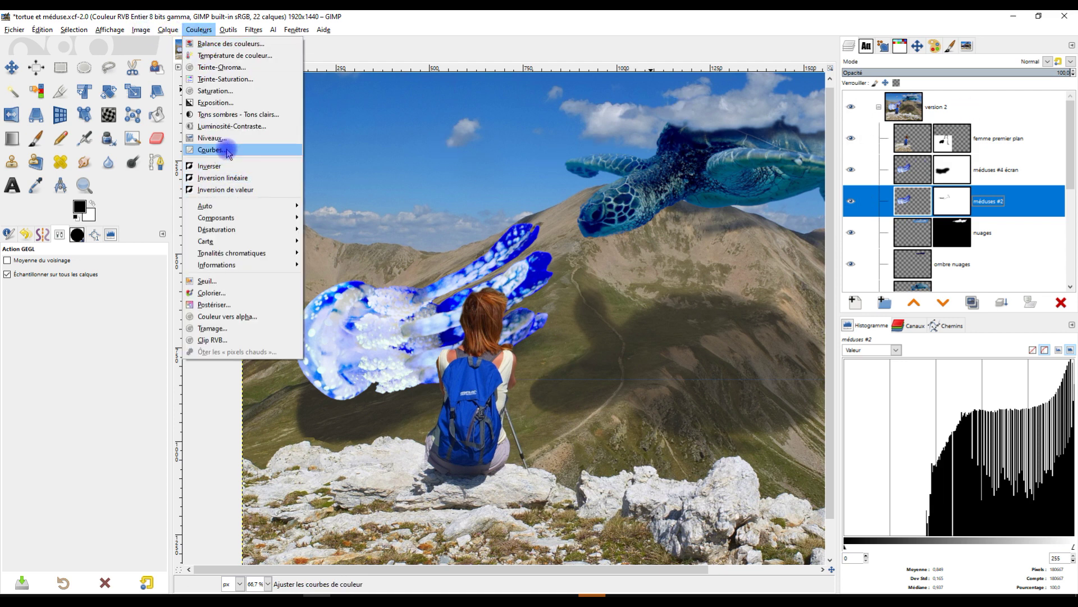
click(210, 144)
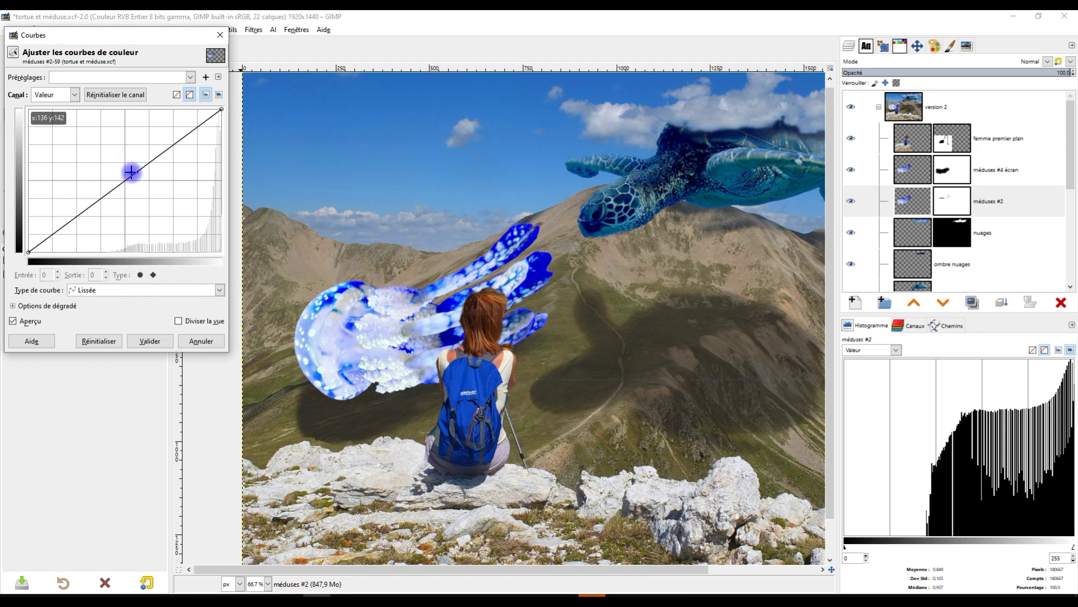
drag(127, 179, 136, 206)
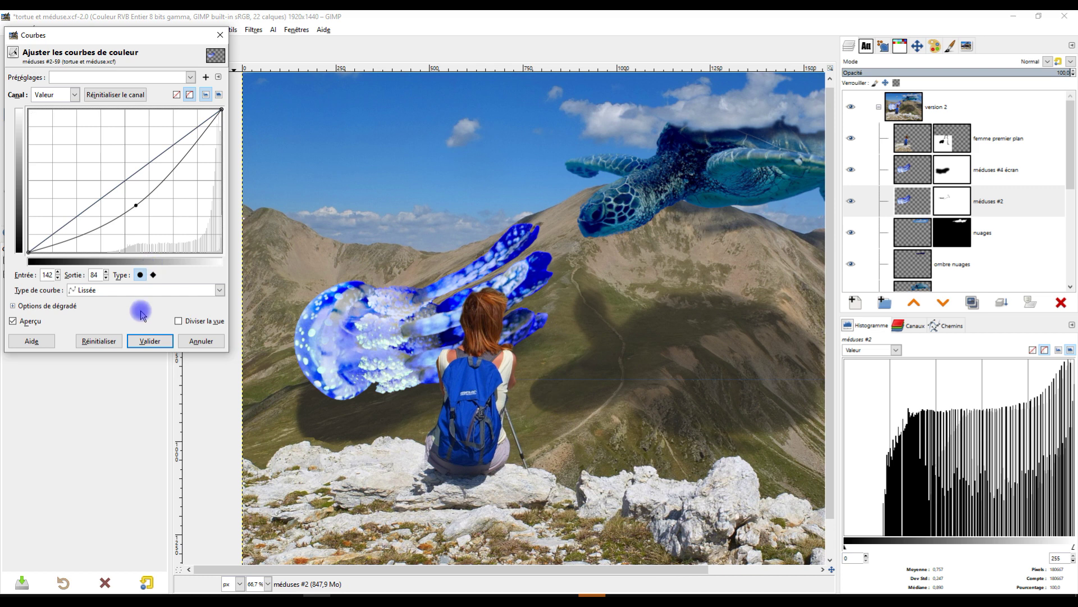
click(31, 321)
click(31, 320)
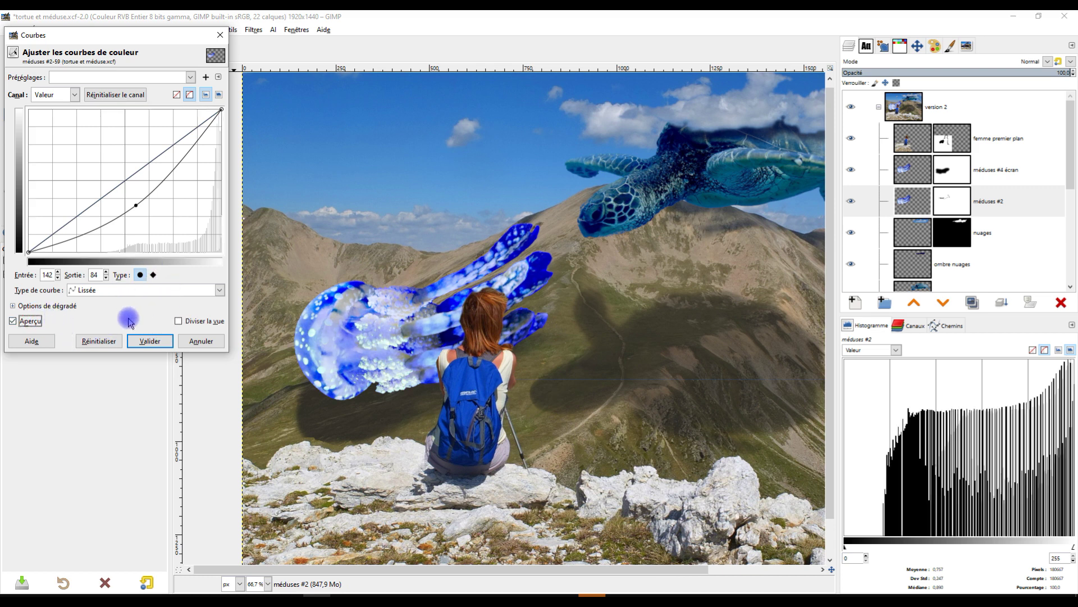
click(148, 341)
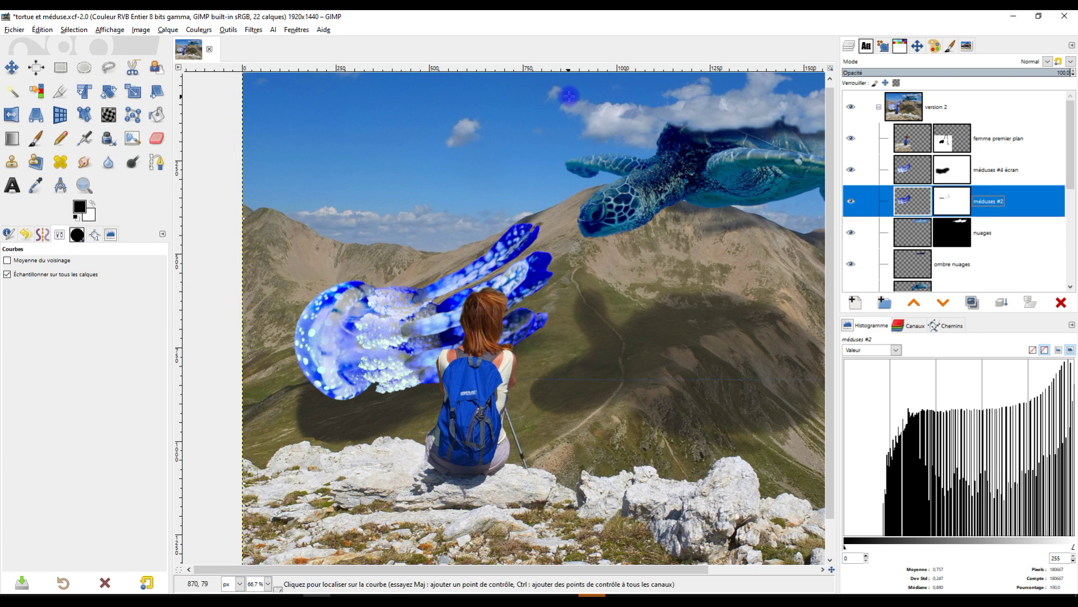
- Duplicate the méduses #4 écran layer and smudge the original layer's mask over the jellyfish with the Barbouillage tool
click(908, 177)
click(974, 304)
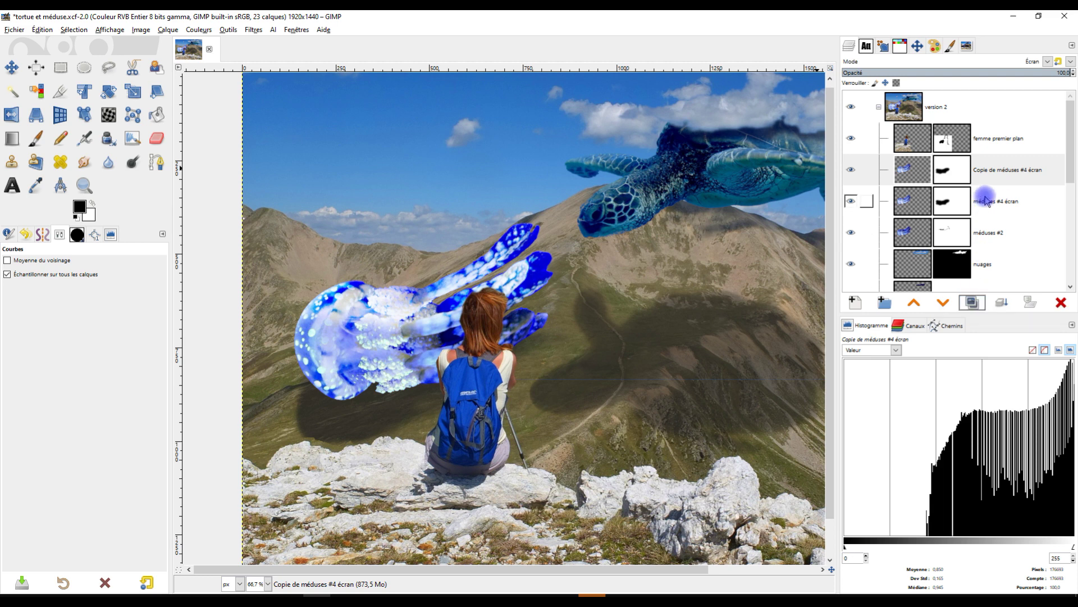
click(939, 174)
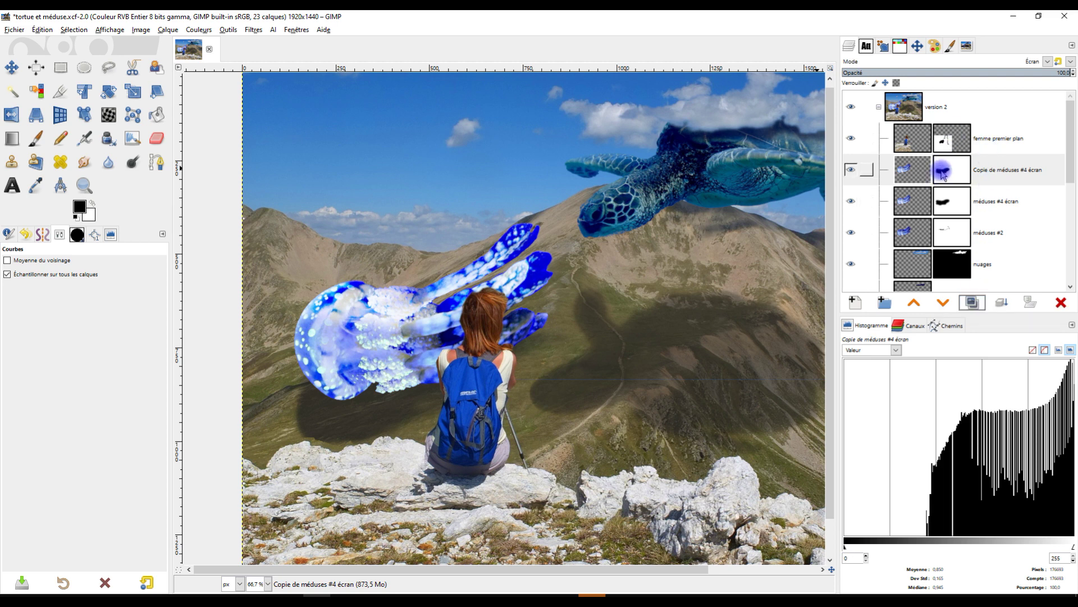
click(947, 196)
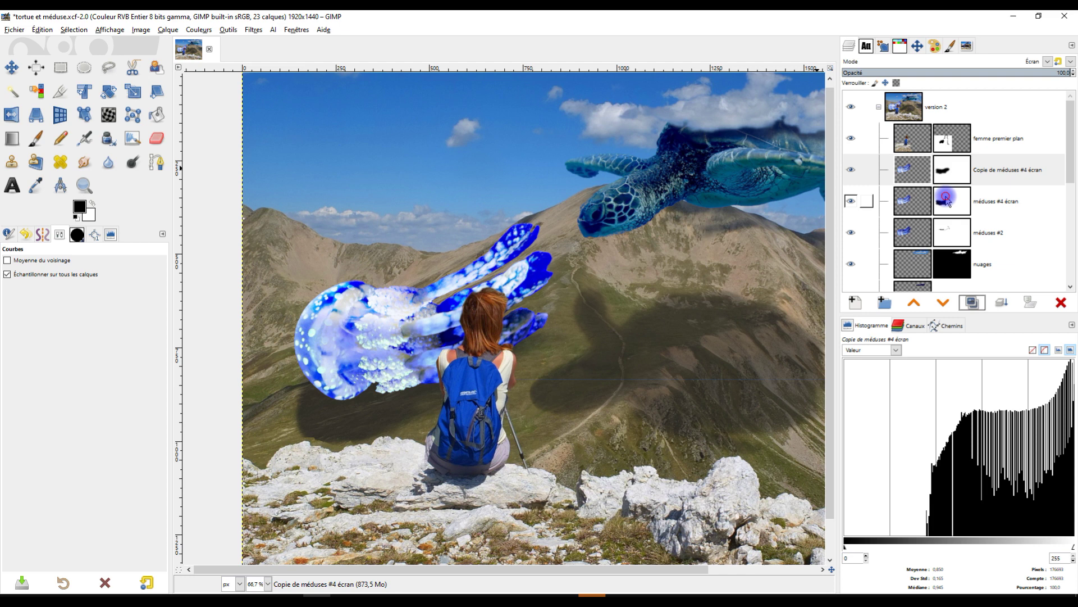
click(84, 162)
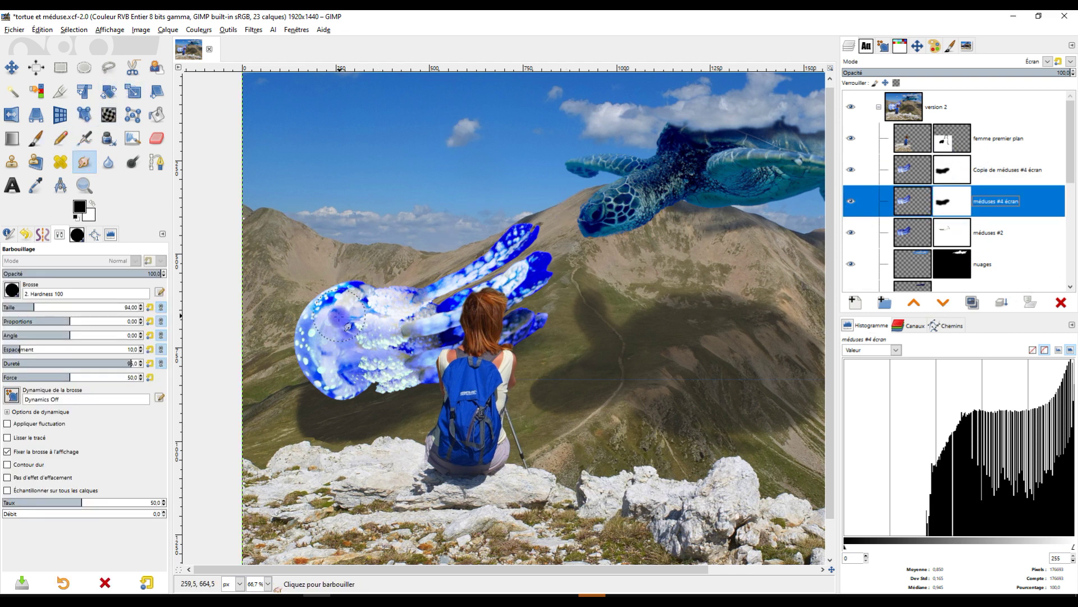
mouse_move(325, 319)
mouse_down()
mouse_move(326, 362)
mouse_move(375, 306)
mouse_move(355, 306)
mouse_move(348, 330)
mouse_move(435, 322)
mouse_move(507, 262)
mouse_up()
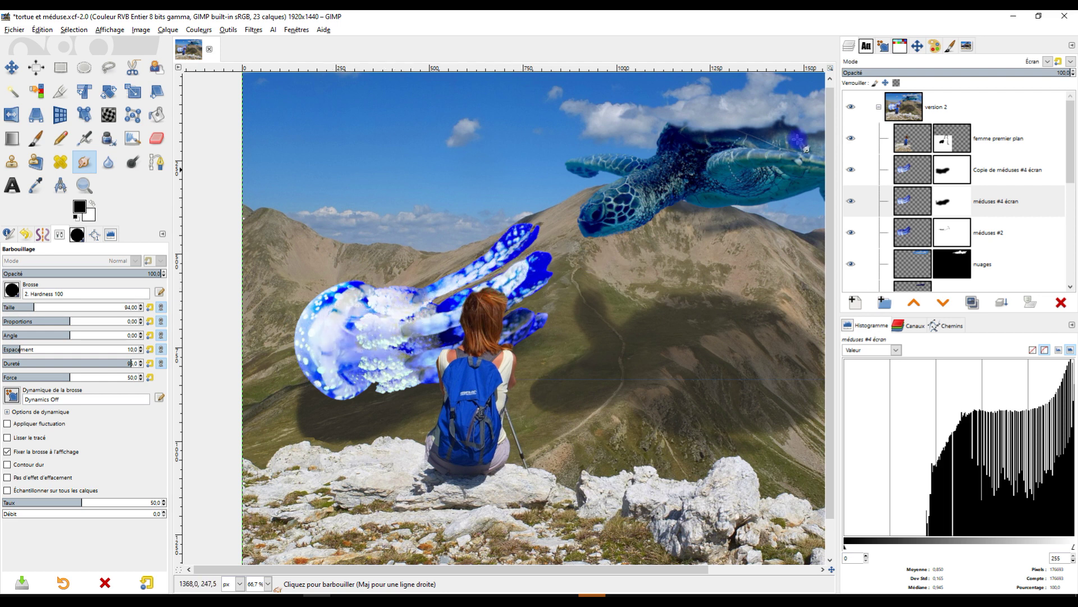
click(919, 174)
right_click(918, 173)
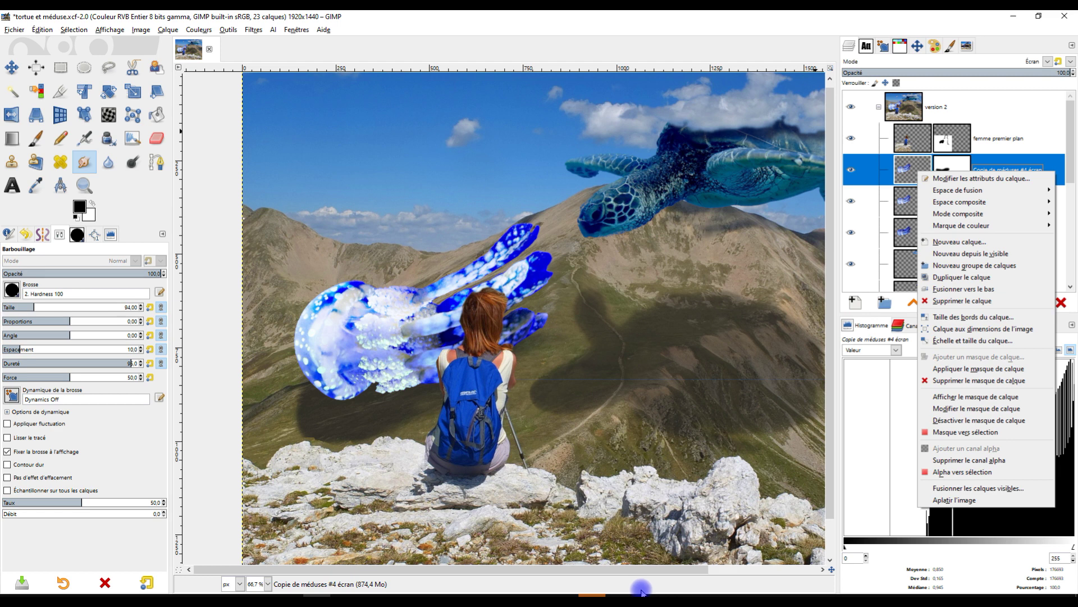
click(592, 596)
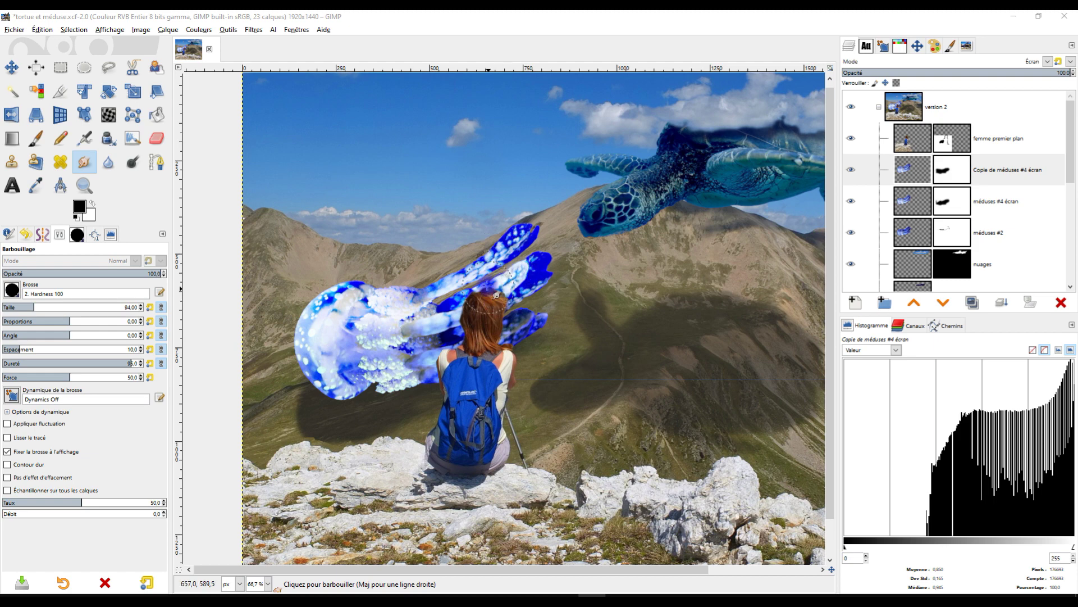
scroll(427, 314, up, 1)
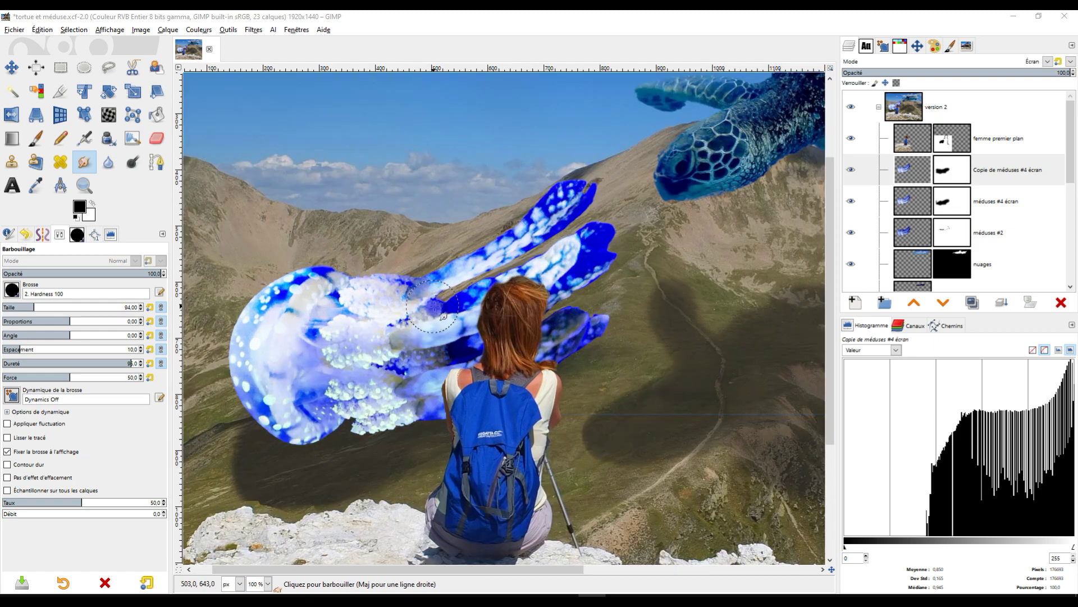
- Copy the méduses #2 layer's mask to the clipboard
click(960, 239)
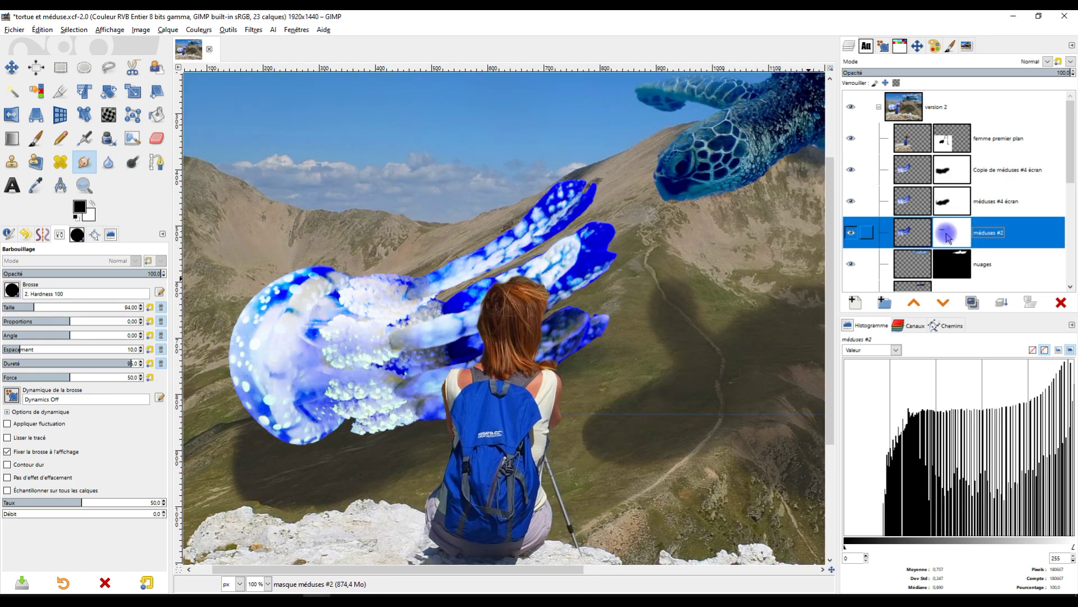
key(ctrl+c)
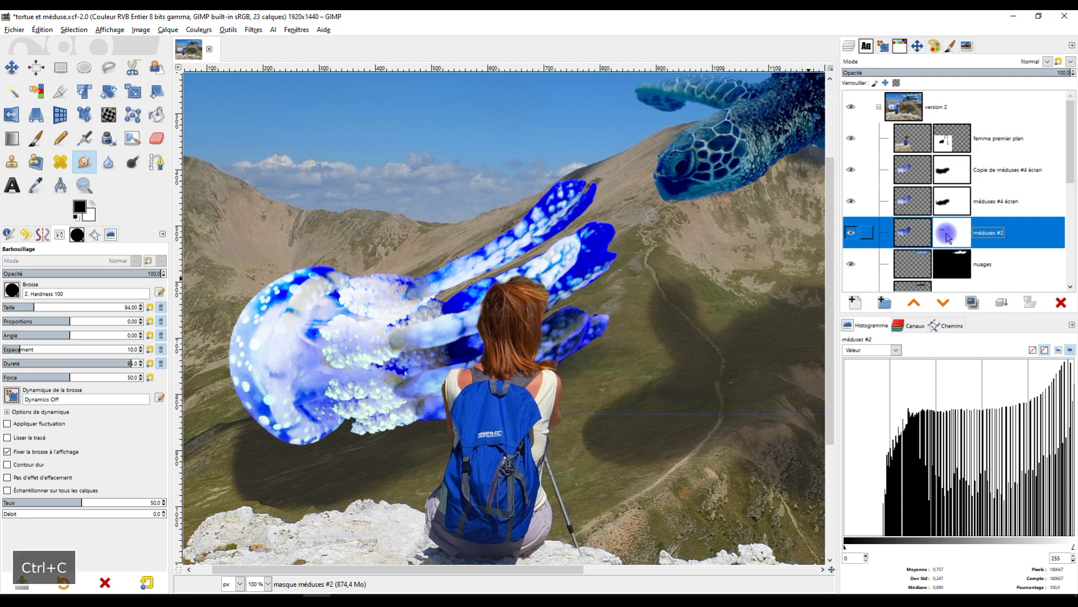
click(918, 109)
click(897, 149)
- Create a layer group above the Copie de méduses #4 écran layer and name it "Groupe de calques MEDUSE"
click(1003, 176)
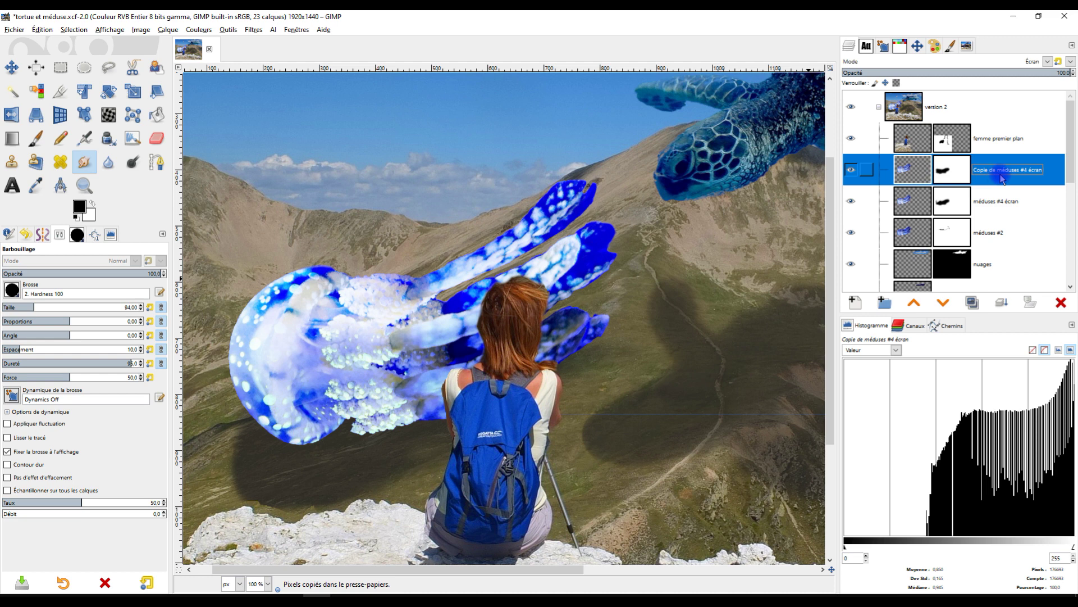
click(886, 304)
click(942, 176)
double_click(941, 172)
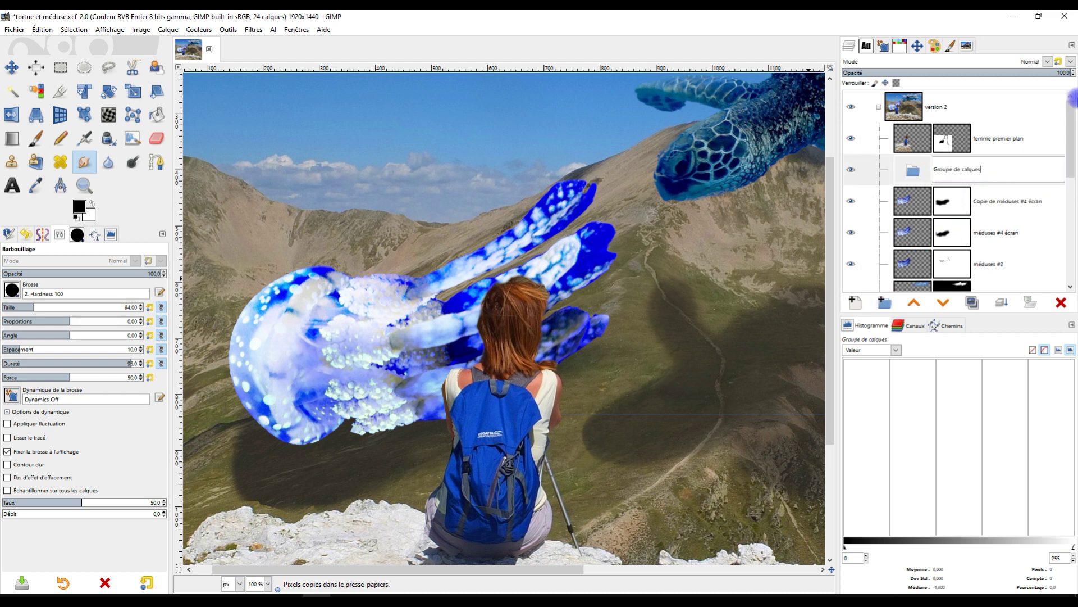
text(MEDUSE)
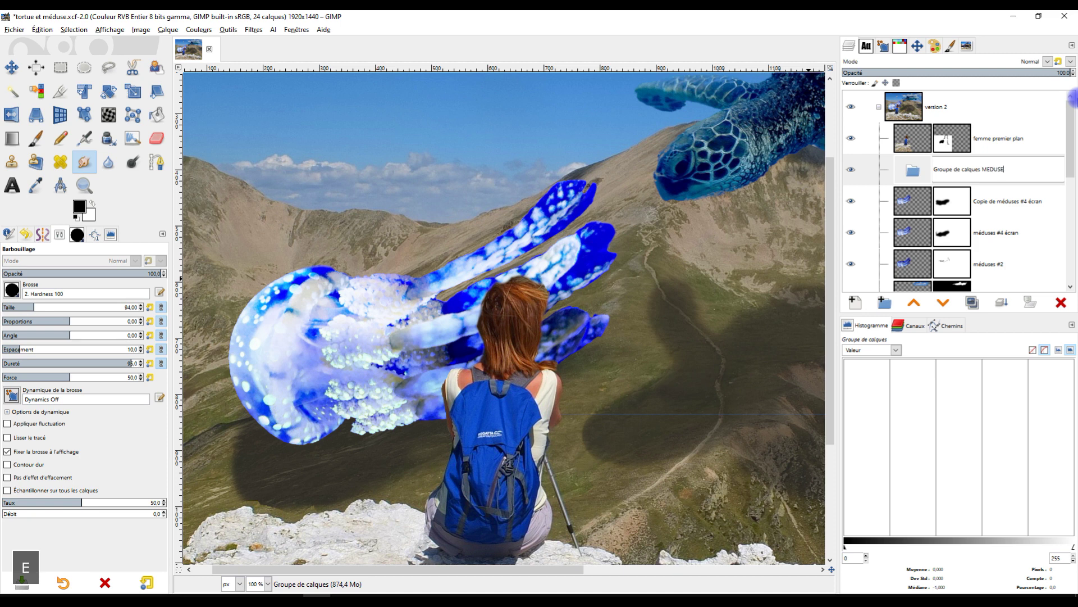
key(Return)
- Move the Copie de méduses #4 écran, méduses #4 écran and méduses #2 layers into Groupe de calques MEDUSE
right_click(924, 175)
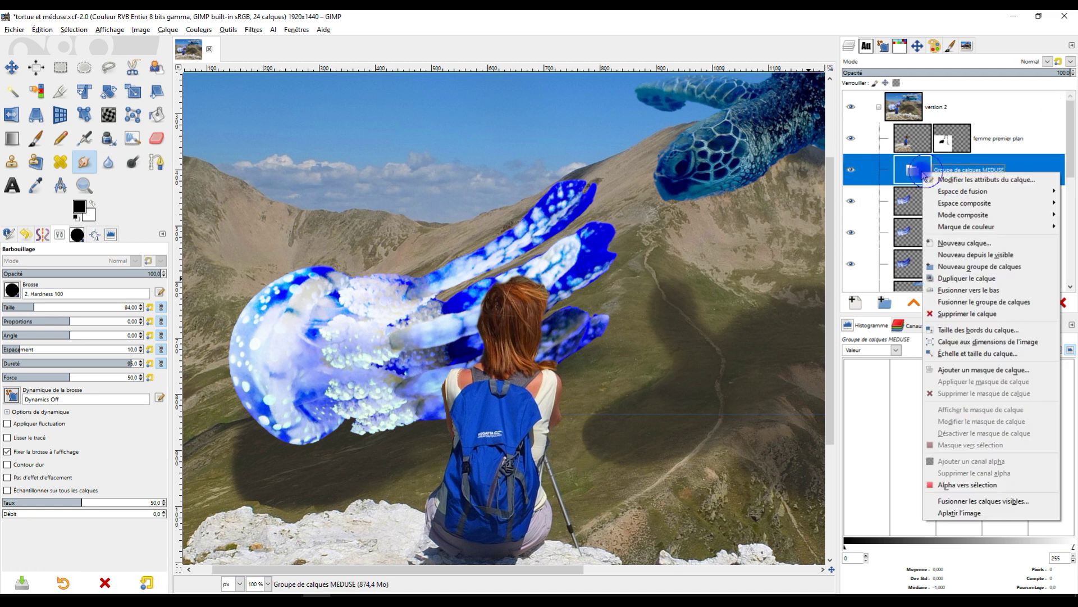
key(Escape)
click(909, 209)
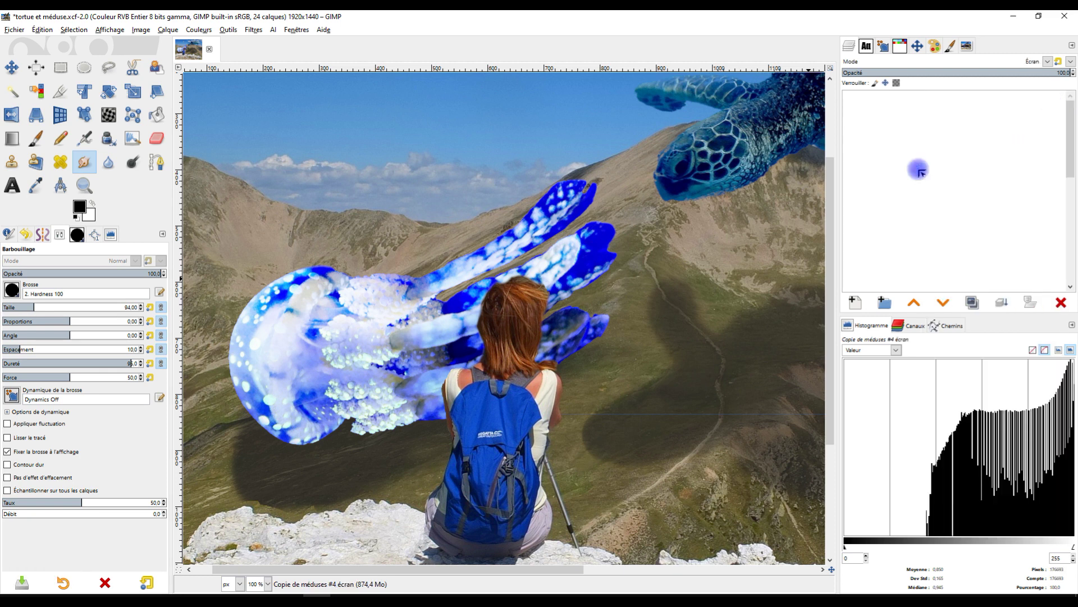
click(913, 230)
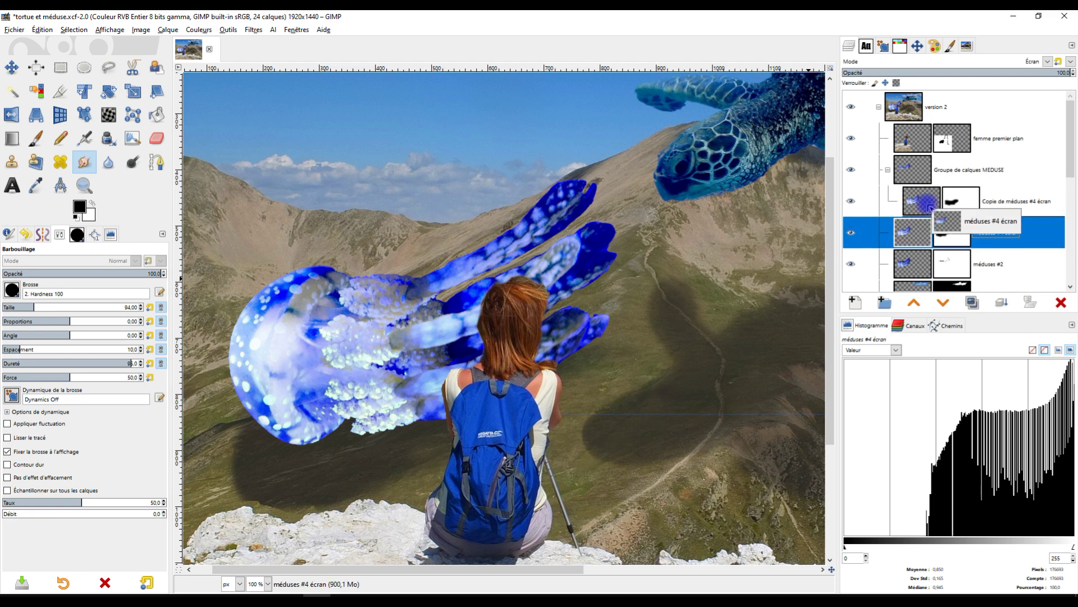
drag(921, 259, 944, 260)
- Copy the méduses #2 layer's mask and add a white, full-opacity layer mask to Groupe de calques MEDUSE
click(957, 264)
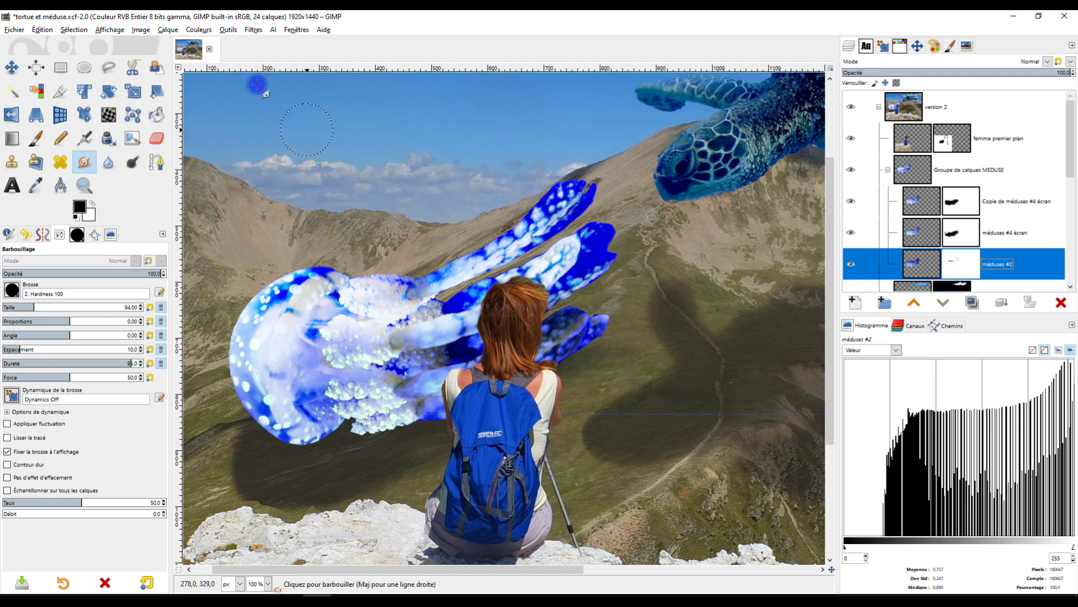
key(ctrl+c)
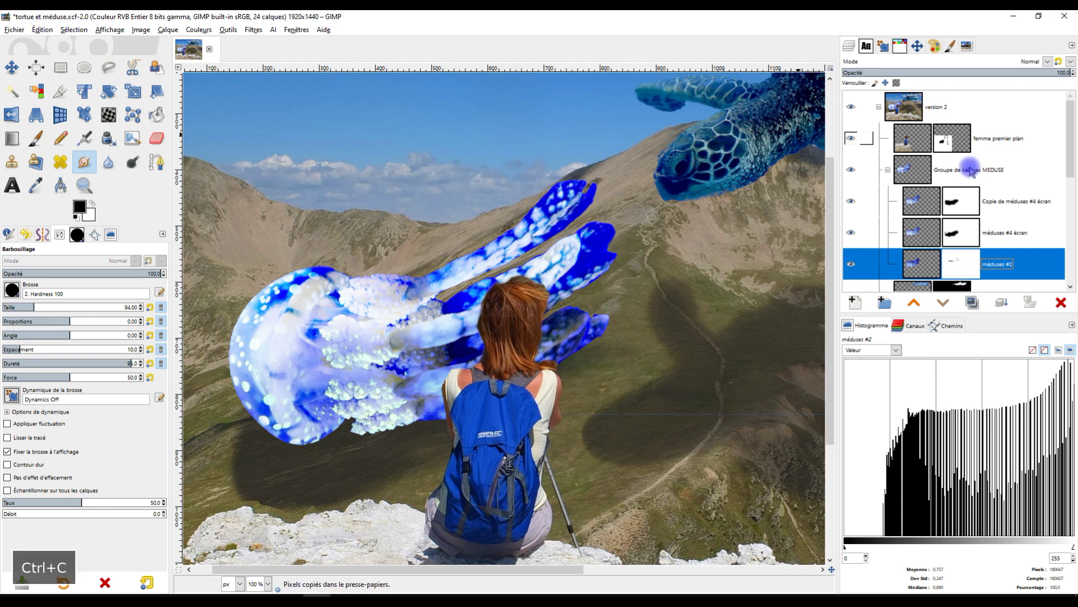
right_click(917, 177)
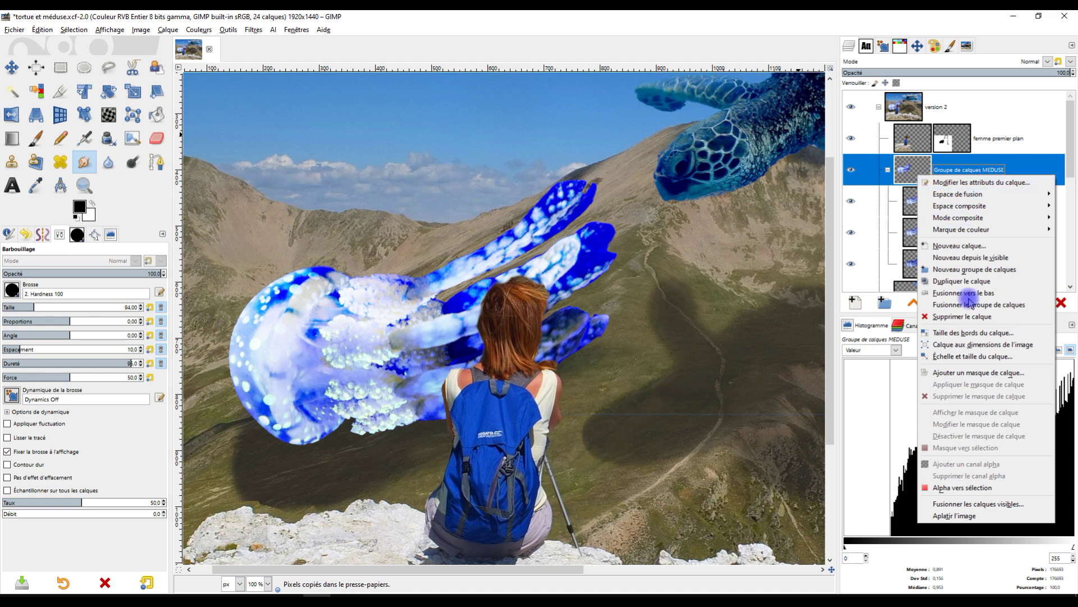
click(978, 373)
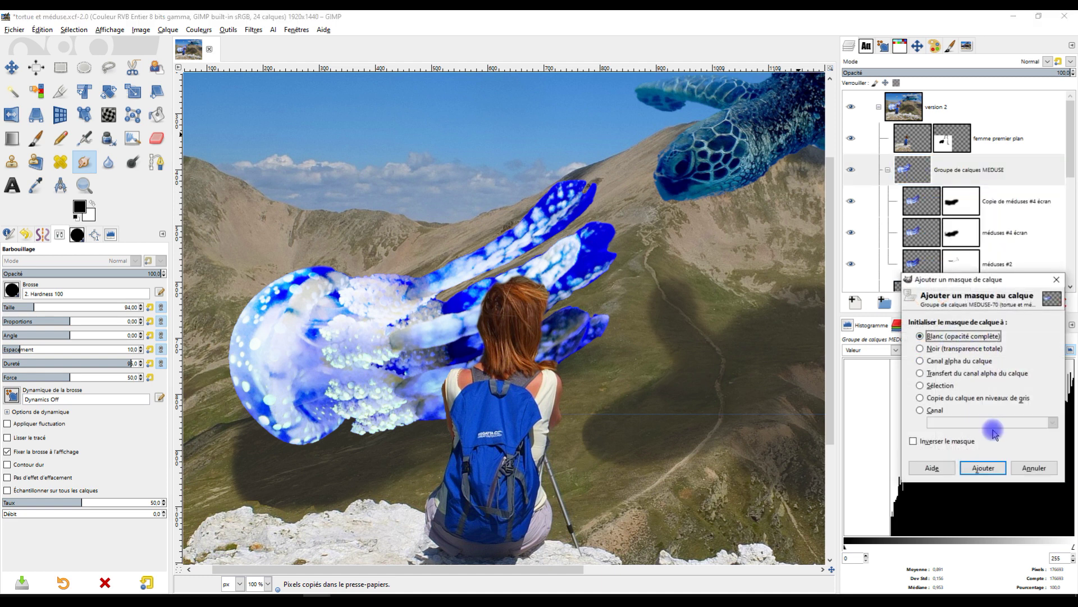
click(982, 468)
- Paste the copied mask into the mask of Groupe de calques MEDUSE and anchor the floating selection
click(947, 175)
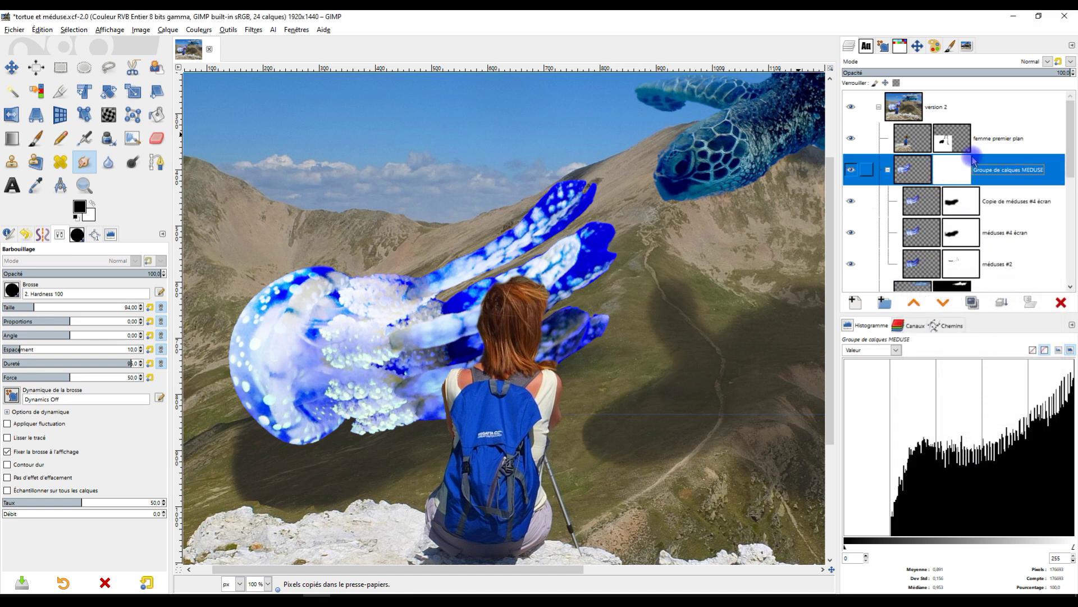
key(ctrl+v)
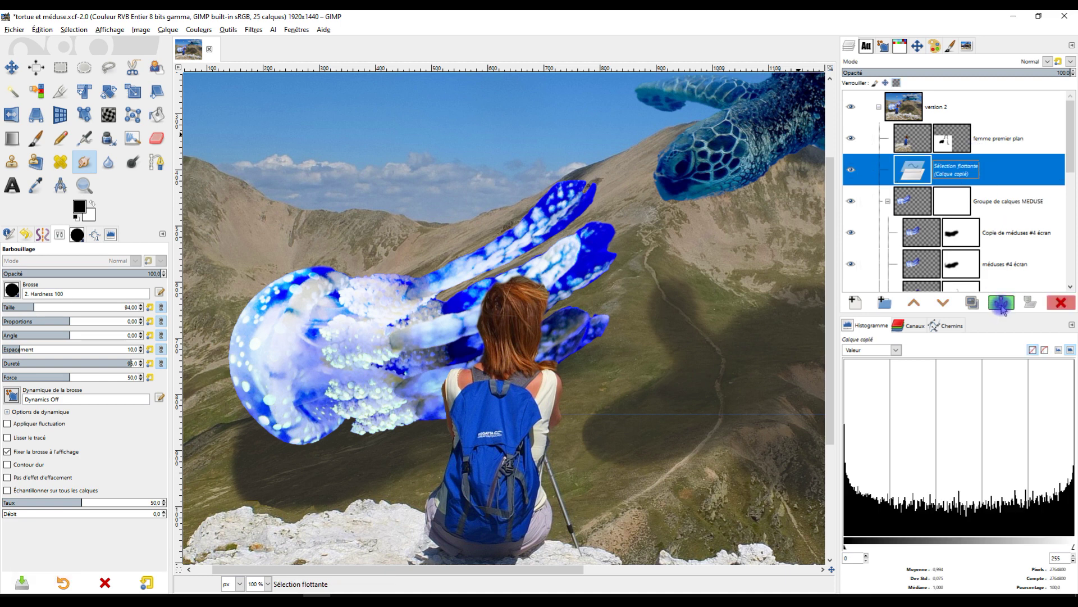
click(1001, 303)
- Delete the layer mask of the méduses #2 layer
scroll(989, 208, down, 3)
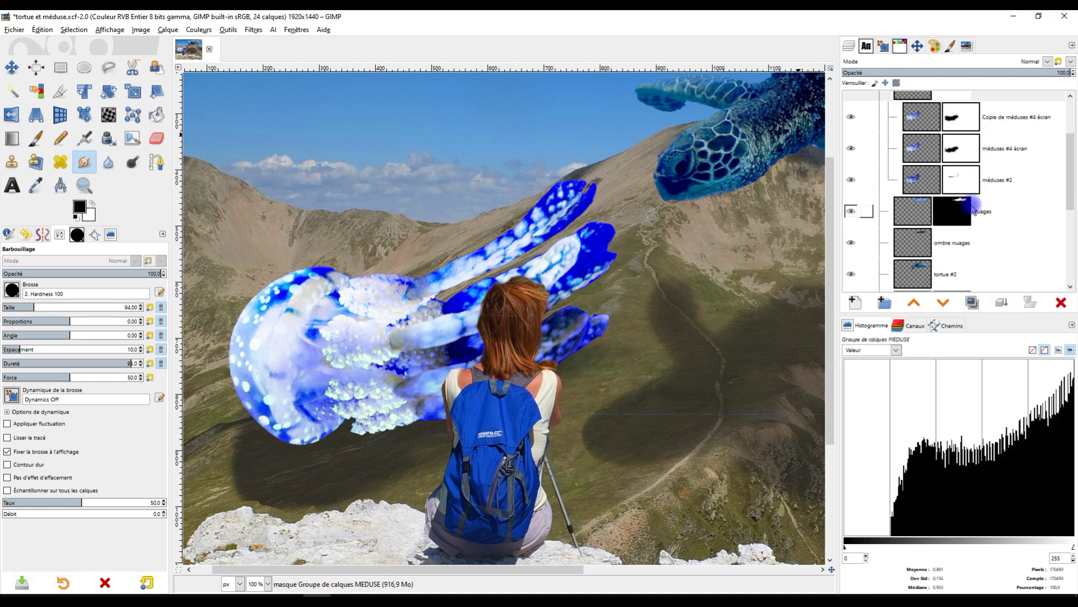
right_click(967, 178)
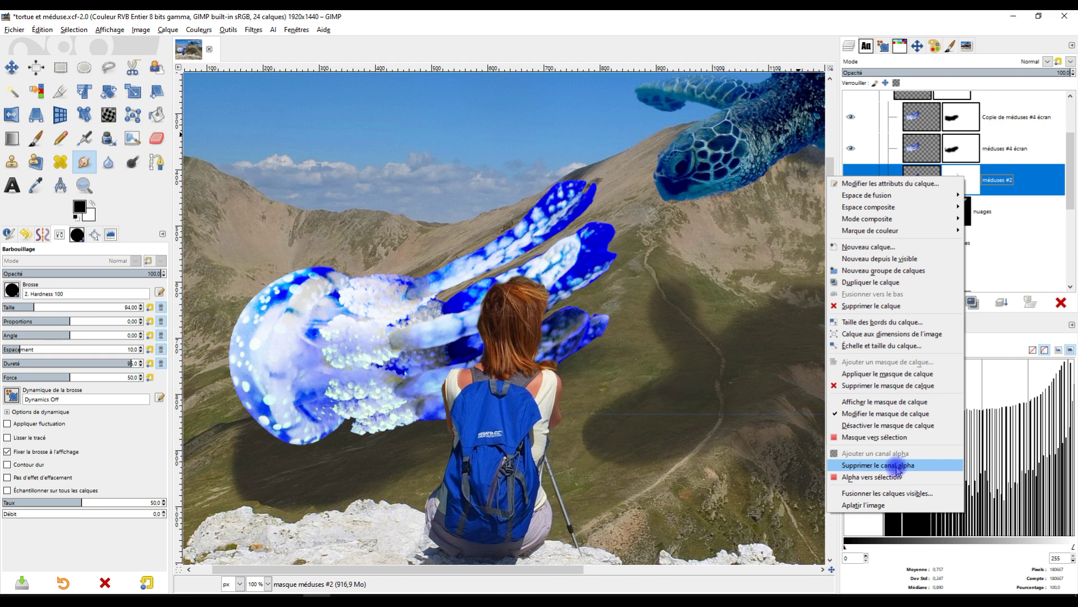
click(896, 386)
scroll(976, 201, up, 3)
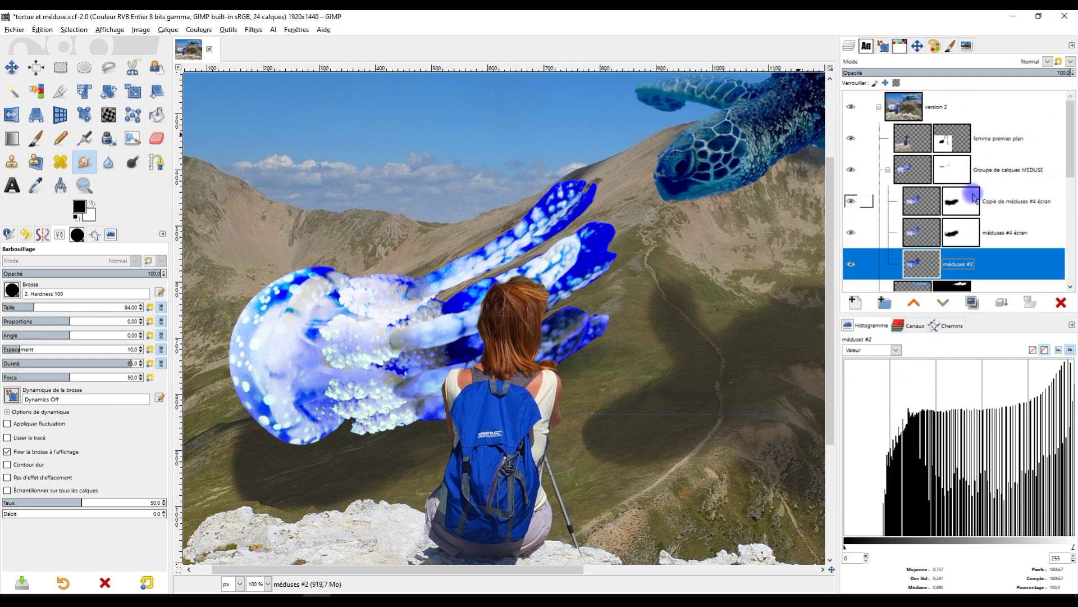
- Paint black on the Groupe de calques MEDUSE mask with the Pinceau tool to clean the lowest tentacle's tip edges
click(950, 173)
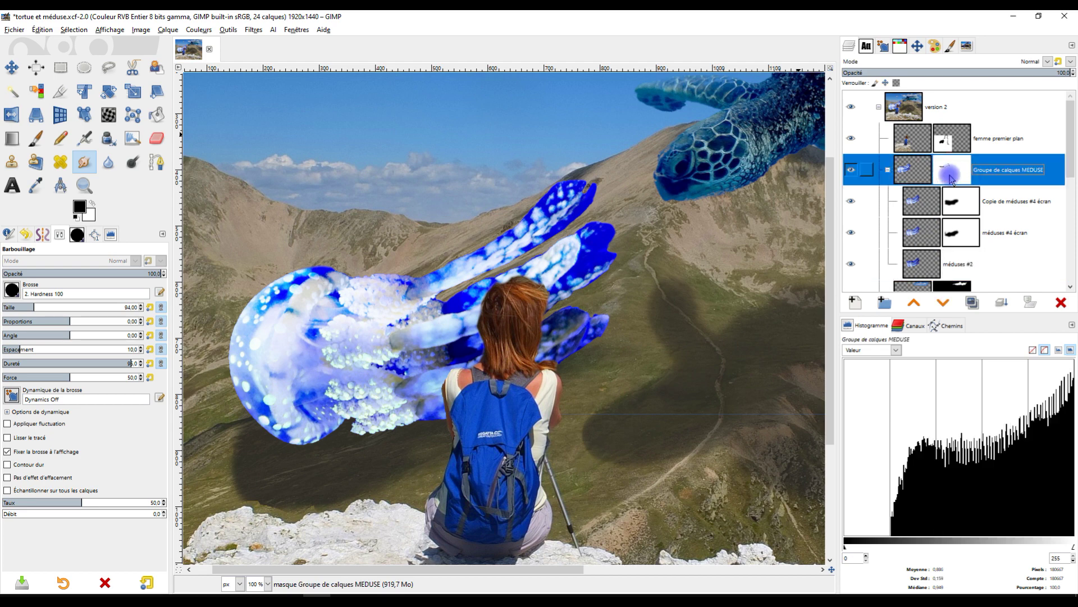
ctrl+scroll(594, 282, up, 2)
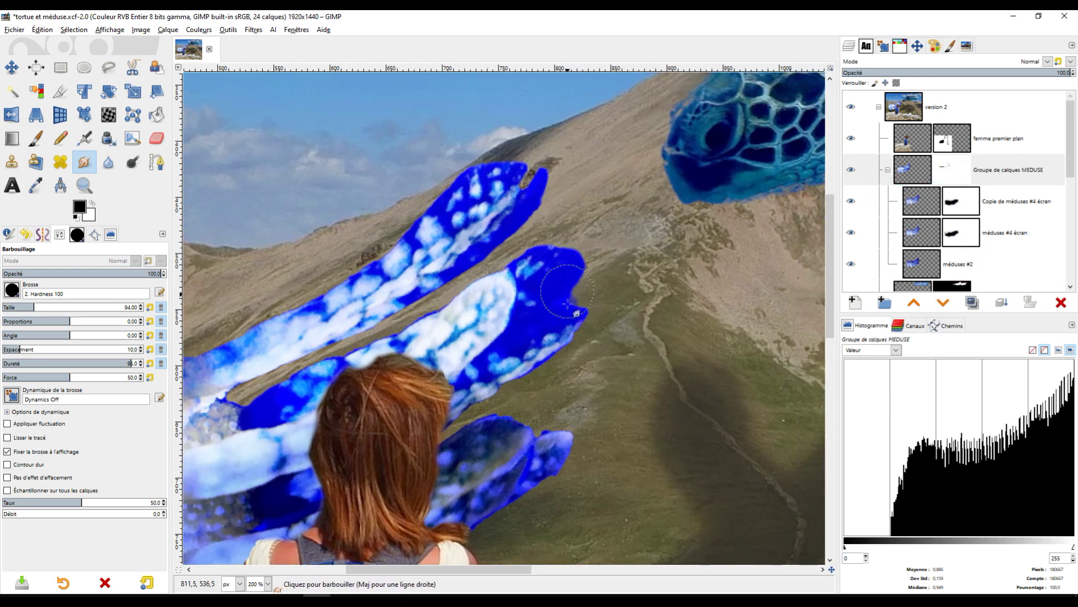
ctrl+scroll(545, 336, down, 3)
ctrl+scroll(508, 386, up, 4)
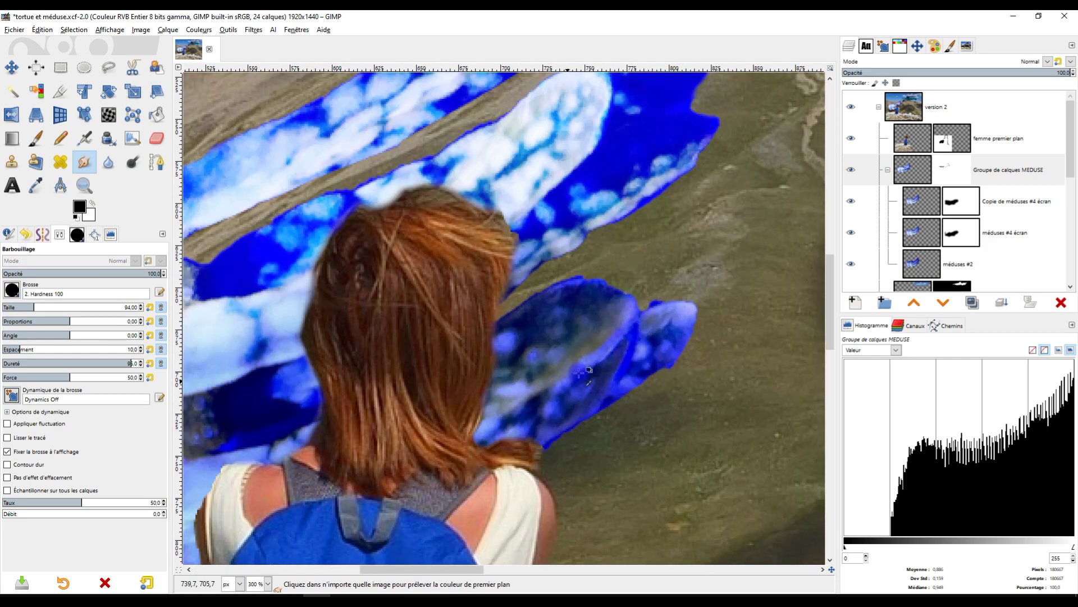
click(76, 217)
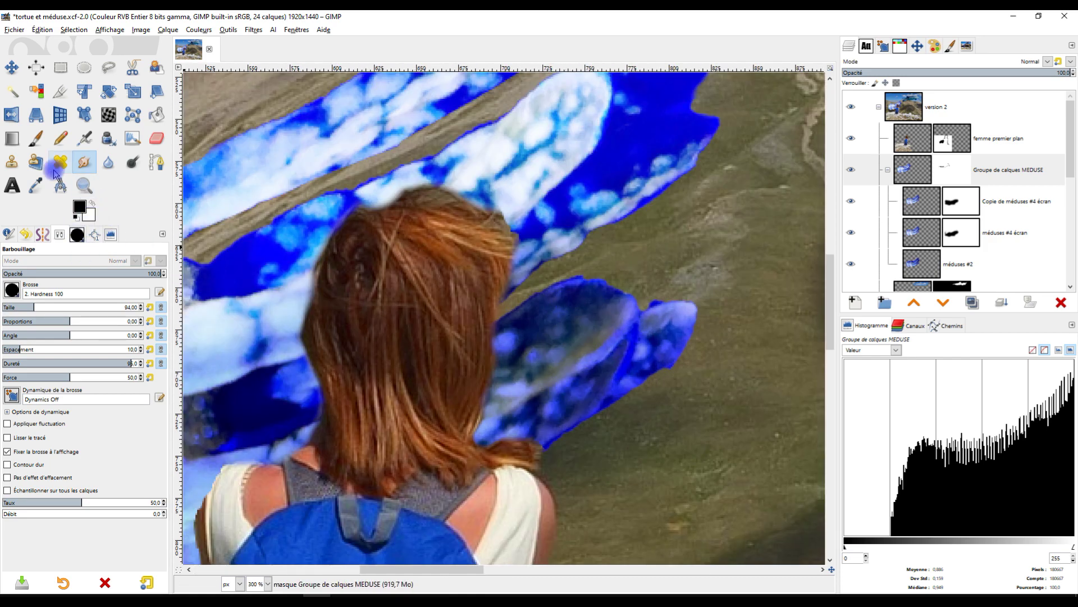
click(36, 138)
ctrl+scroll(702, 329, up, 3)
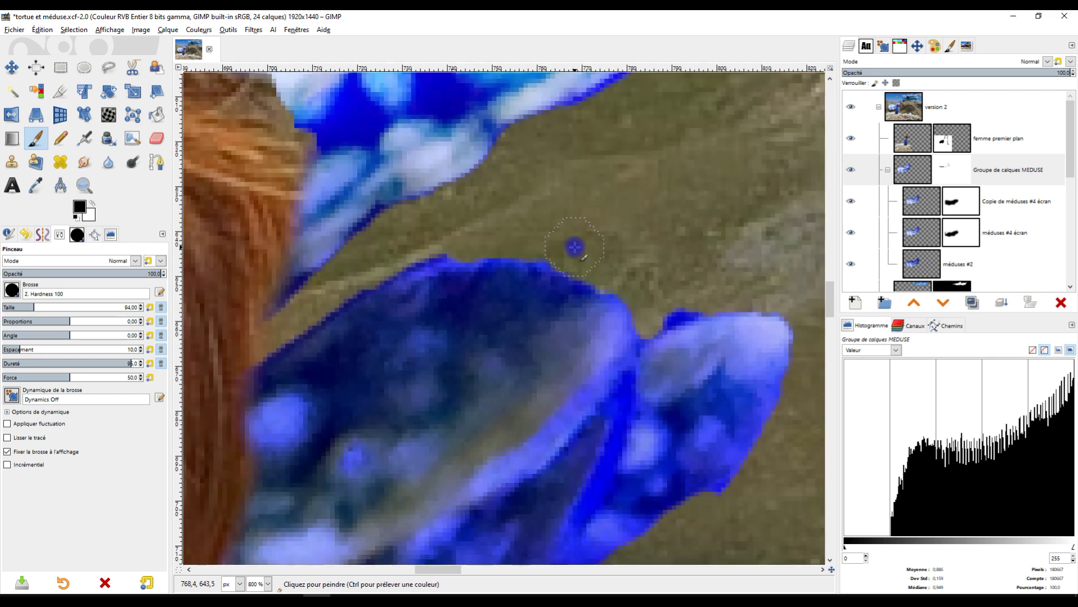
mouse_move(730, 294)
mouse_down()
mouse_move(787, 304)
mouse_move(796, 315)
mouse_up()
drag(774, 368, 707, 251)
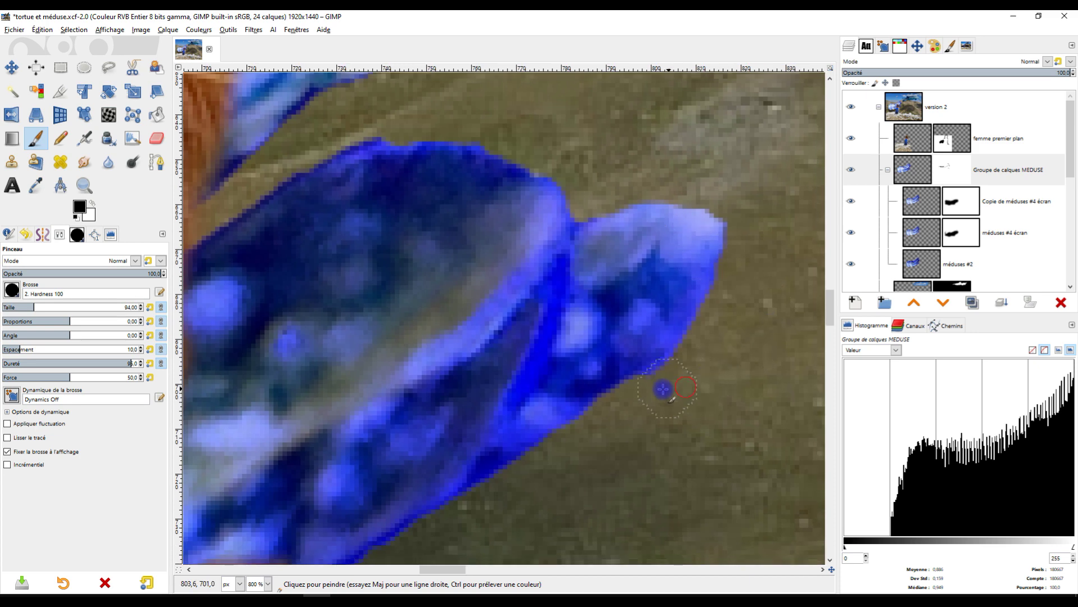
- Mask out the fringe along the lowest tentacle's upper edge and the middle tentacle's underside beside the woman's hair
scroll(612, 112, left, 5)
mouse_move(545, 118)
mouse_down()
mouse_move(505, 130)
mouse_move(288, 271)
mouse_up()
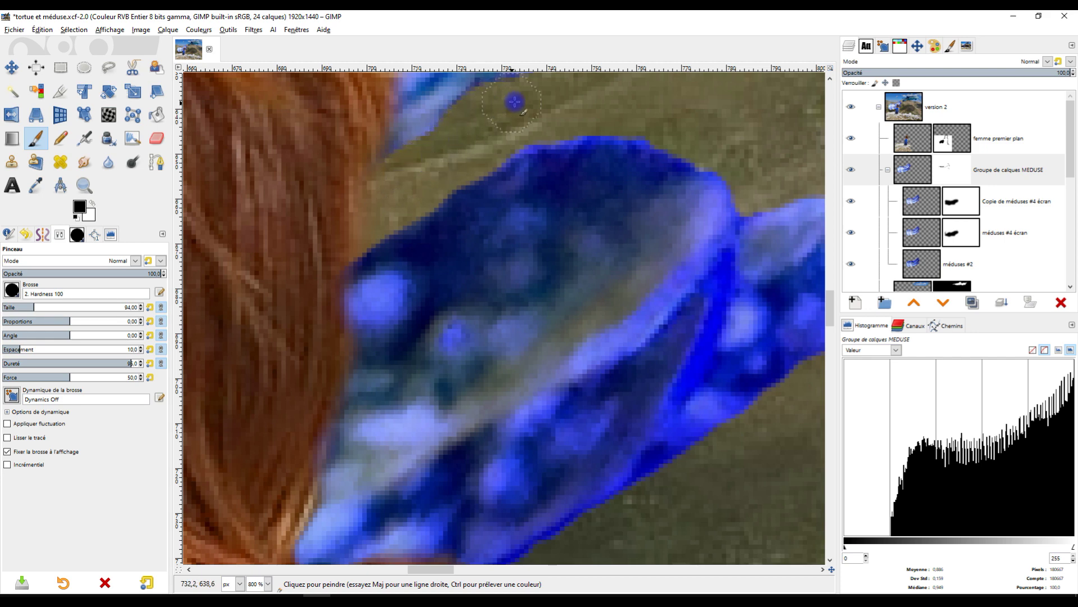
drag(562, 108, 555, 309)
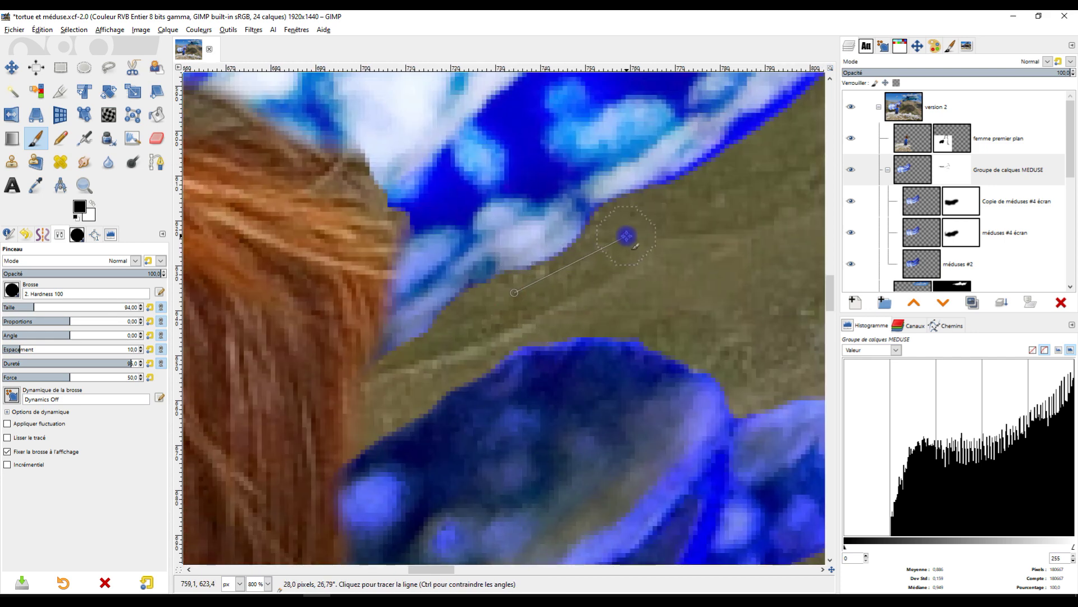
mouse_move(751, 217)
mouse_down()
mouse_move(526, 357)
mouse_move(534, 315)
mouse_move(665, 231)
mouse_up()
- Paint black on the group mask along the outer contour of the middle tentacle's end
ctrl+scroll(665, 224, down, 6)
ctrl+scroll(670, 205, up, 7)
drag(628, 272, 596, 369)
mouse_move(628, 251)
mouse_down()
mouse_move(592, 200)
mouse_move(515, 163)
mouse_move(451, 151)
mouse_up()
drag(355, 142, 270, 191)
- Carve a deeper, pointed notch between the two lobes of the middle tentacle's end with black on the group mask
ctrl+scroll(549, 241, down, 3)
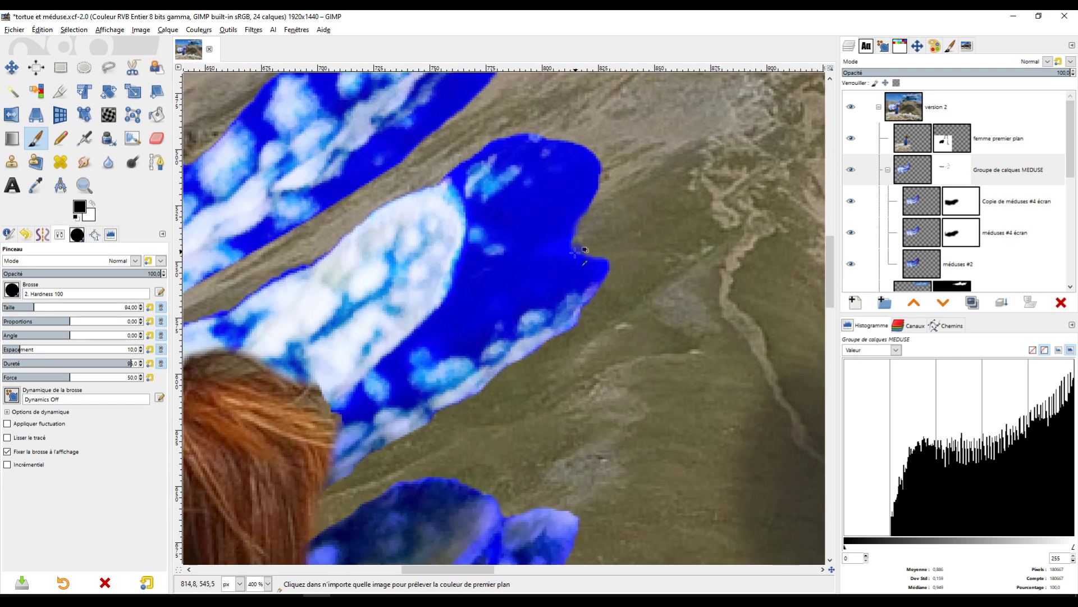
ctrl+scroll(584, 249, up, 4)
mouse_move(548, 211)
mouse_down()
mouse_move(647, 151)
mouse_move(609, 208)
mouse_move(715, 205)
mouse_up()
ctrl+scroll(703, 205, down, 1)
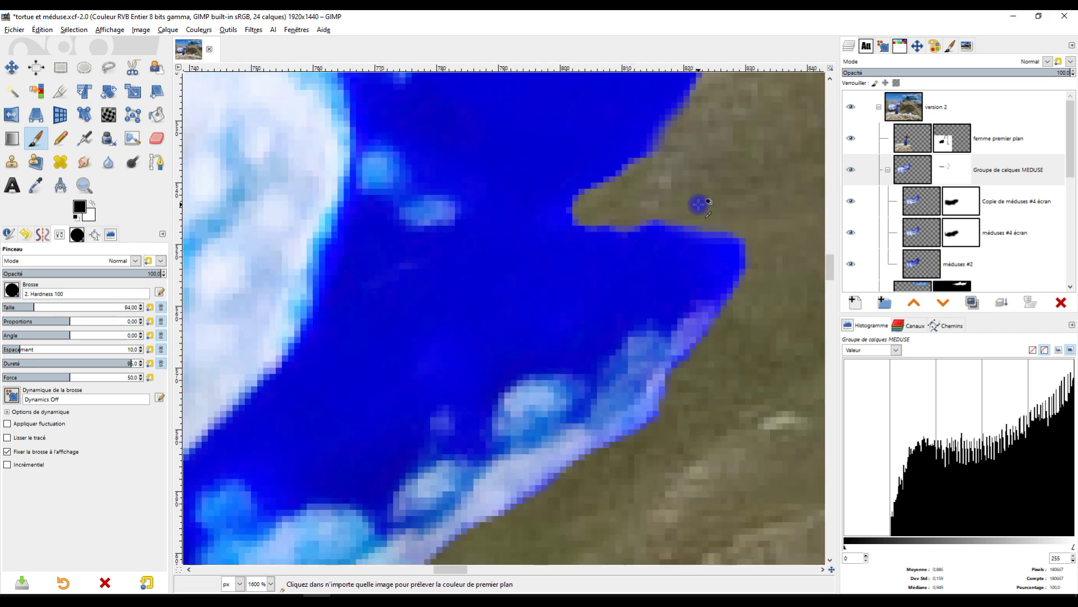
ctrl+scroll(699, 205, up, 6)
click(455, 210)
key(shift)
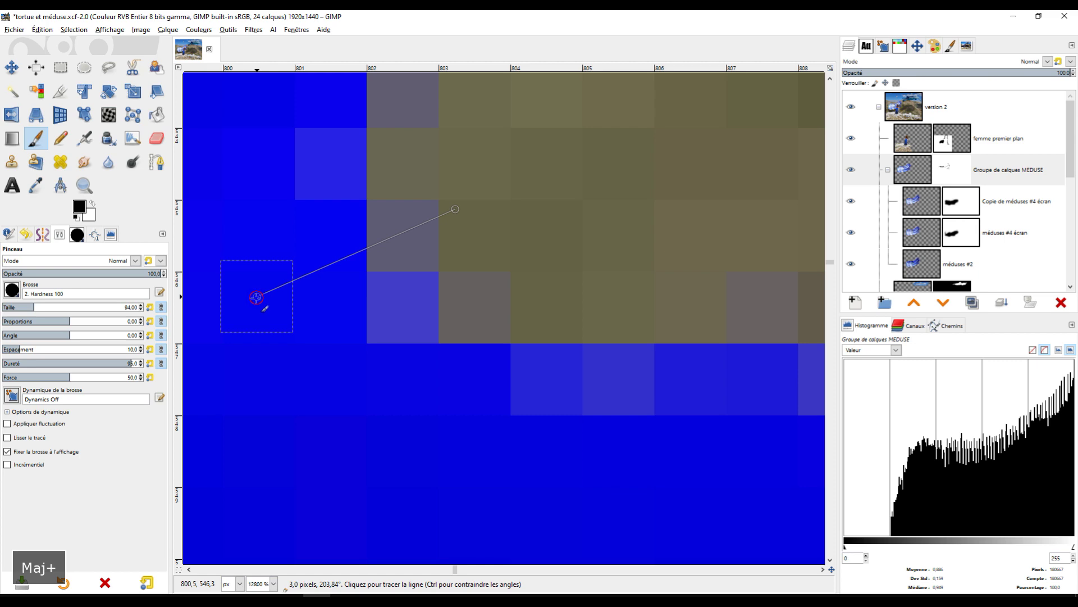
shift+click(256, 297)
click(301, 251)
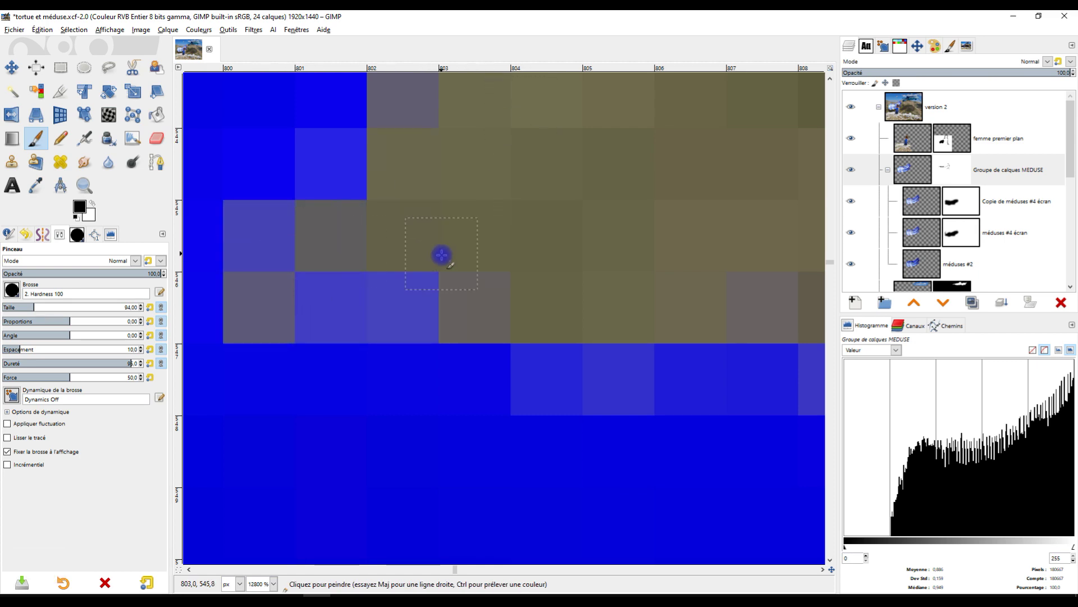
ctrl+scroll(503, 250, down, 10)
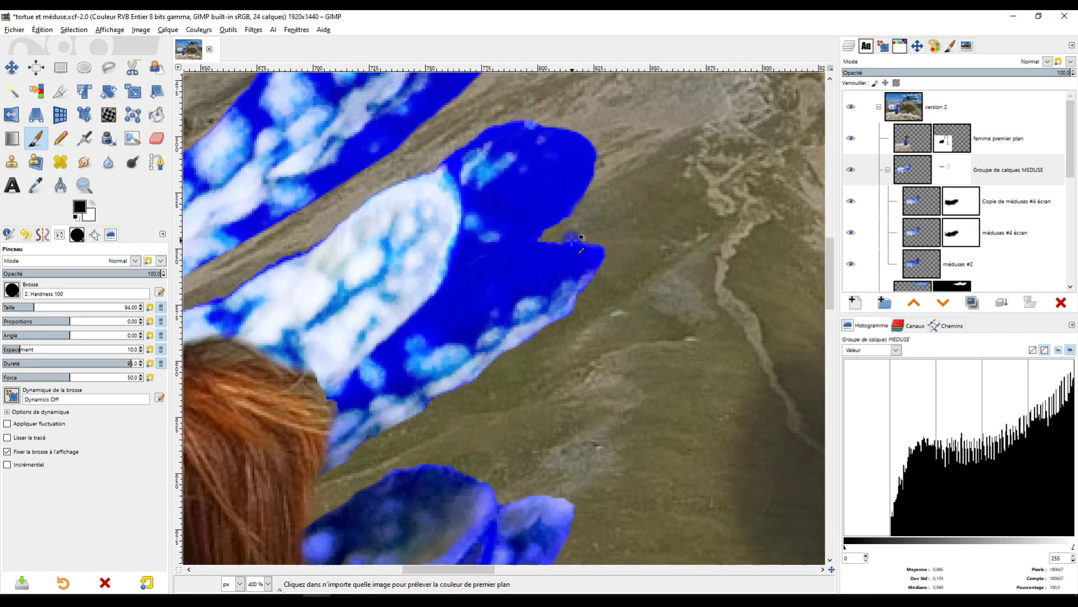
- Refine the middle tentacle's upper edge and the top tentacle's tip contour with black on the group mask
ctrl+scroll(571, 240, up, 3)
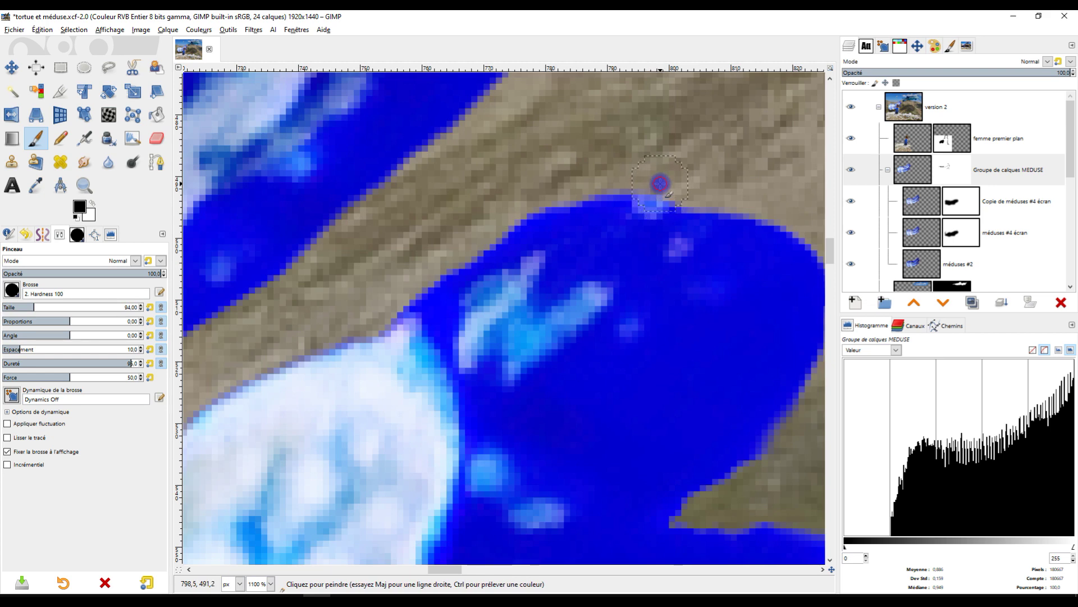
ctrl+scroll(552, 188, down, 4)
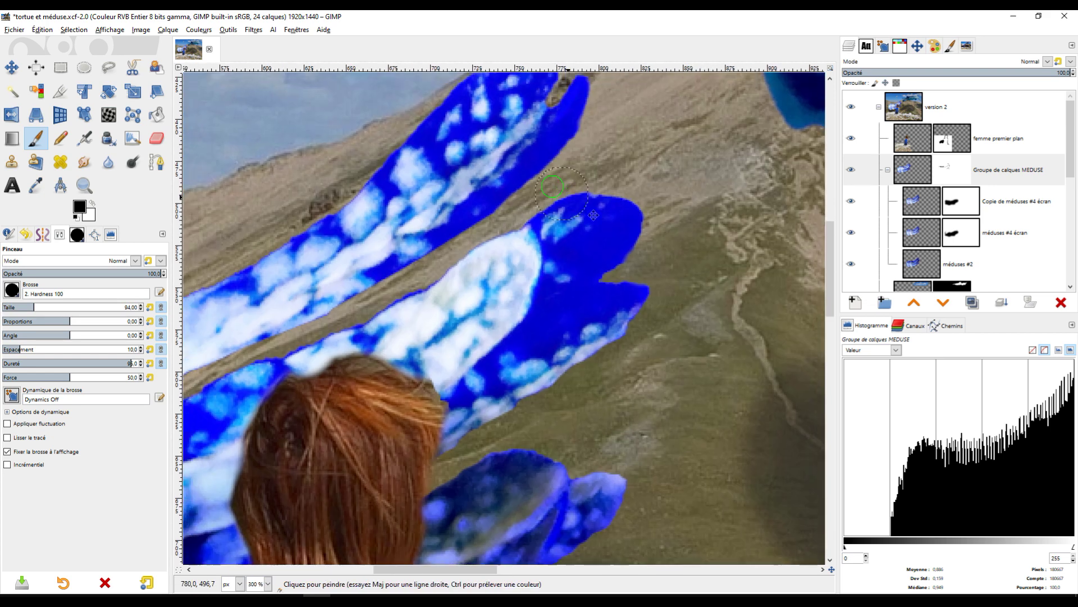
ctrl+scroll(562, 194, up, 4)
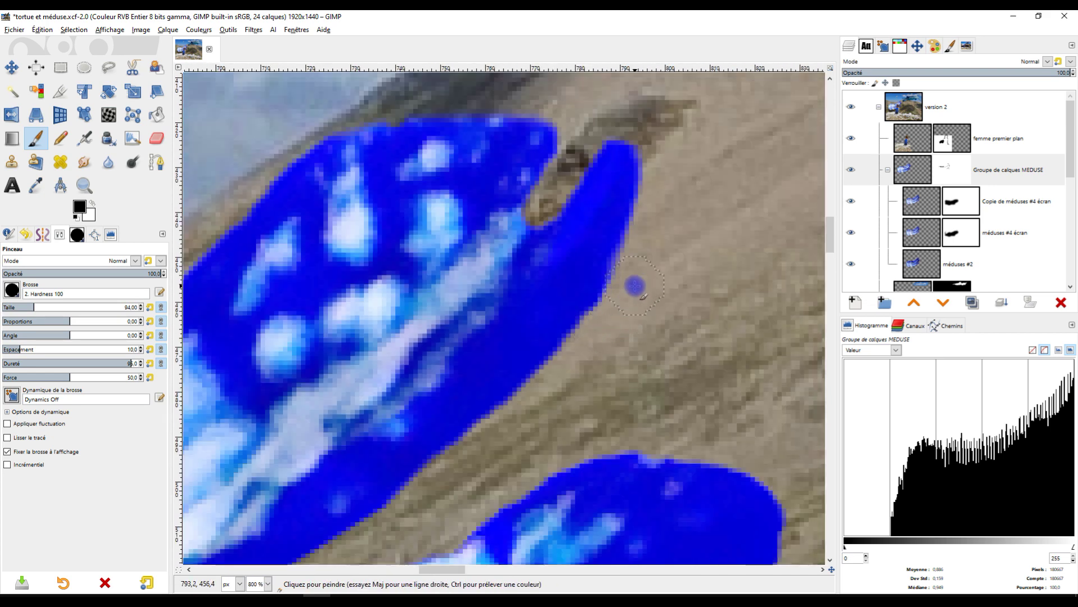
ctrl+scroll(611, 323, down, 4)
ctrl+scroll(601, 222, up, 4)
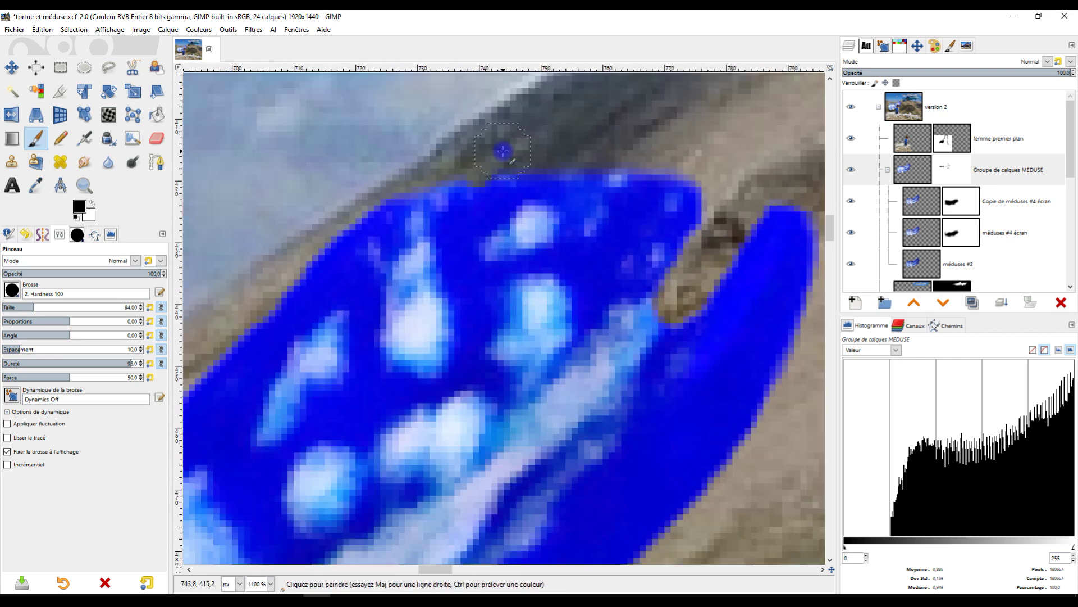
mouse_move(455, 159)
mouse_down()
mouse_move(663, 154)
mouse_move(719, 166)
mouse_up()
ctrl+scroll(720, 166, down, 5)
- Trim the upper edge of the frilly arms beside the bell into an irregular contour with black on the group mask
ctrl+scroll(451, 258, up, 3)
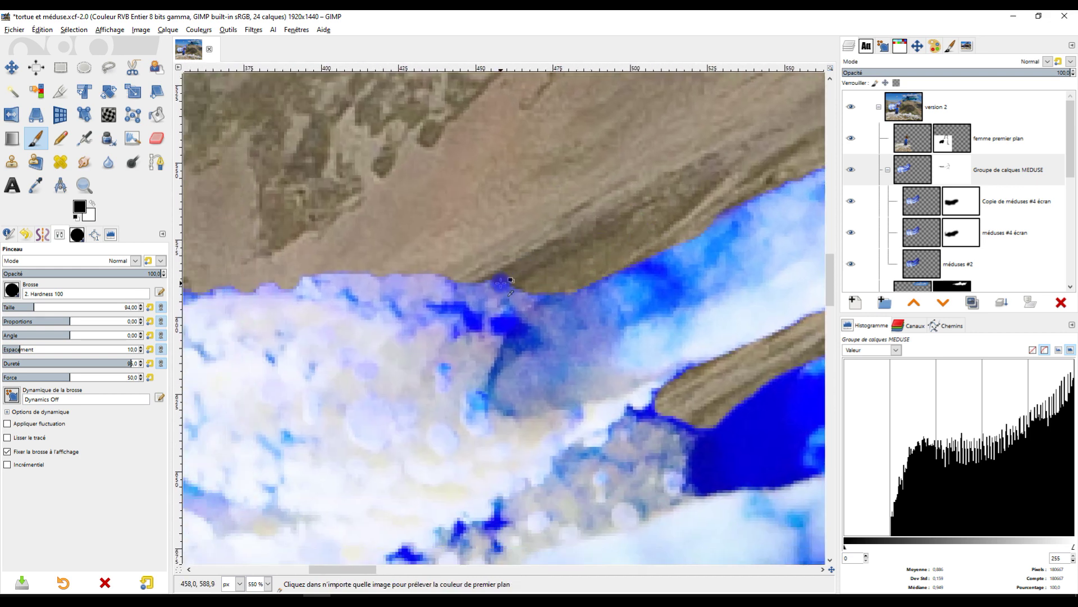
ctrl+scroll(453, 267, up, 2)
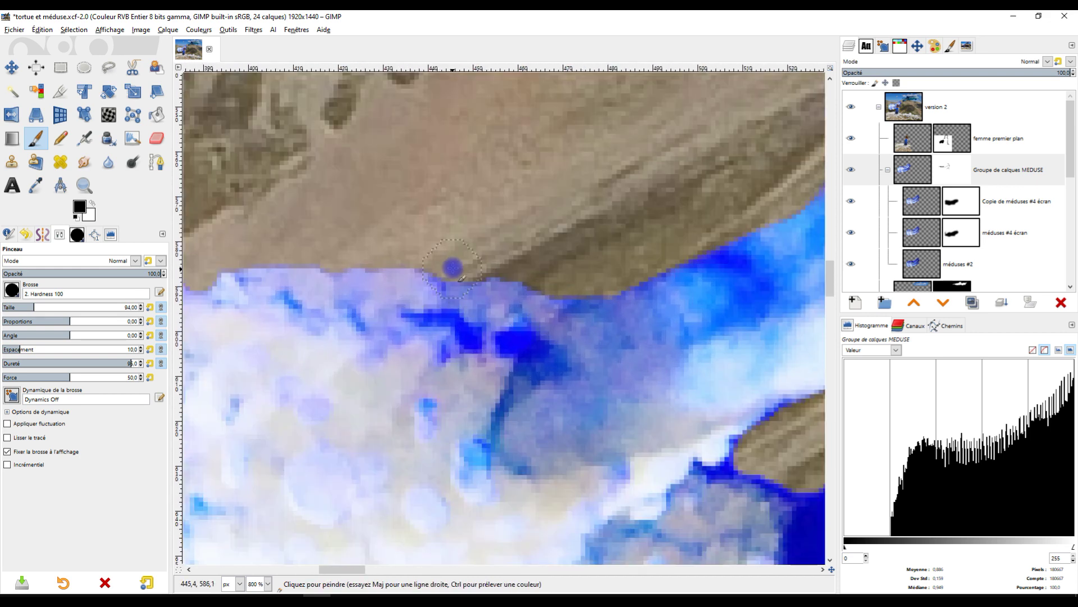
click(275, 257)
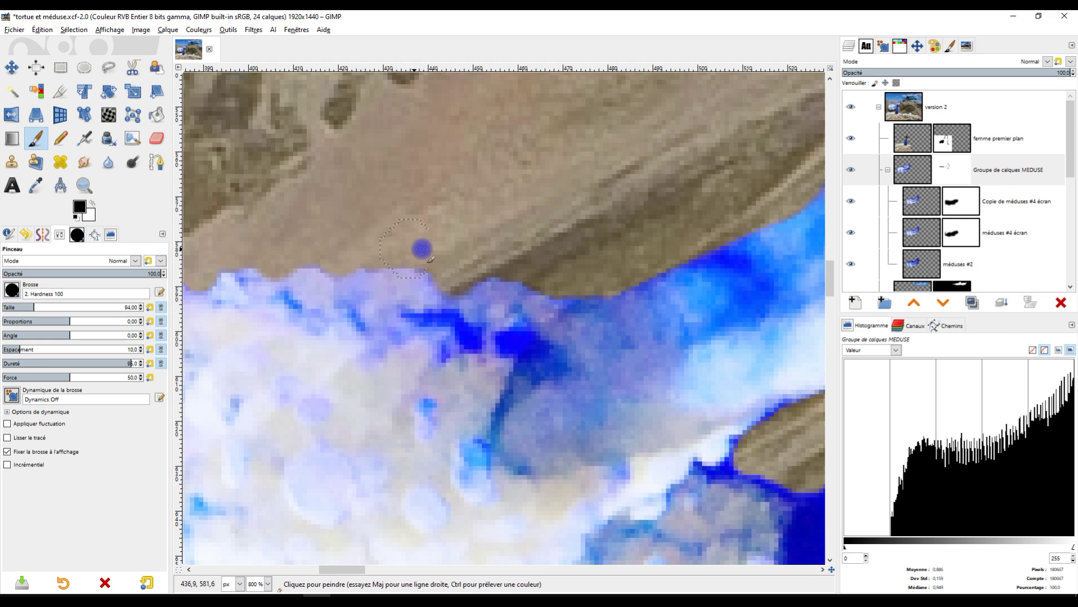
ctrl+scroll(550, 275, down, 6)
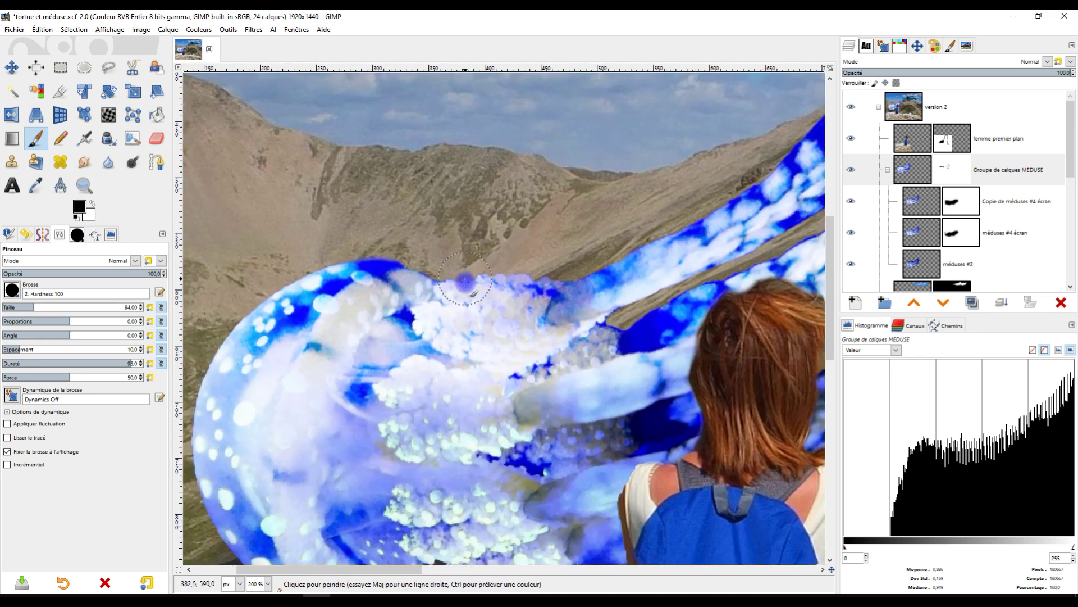
ctrl+scroll(647, 376, up, 4)
ctrl+scroll(648, 376, down, 3)
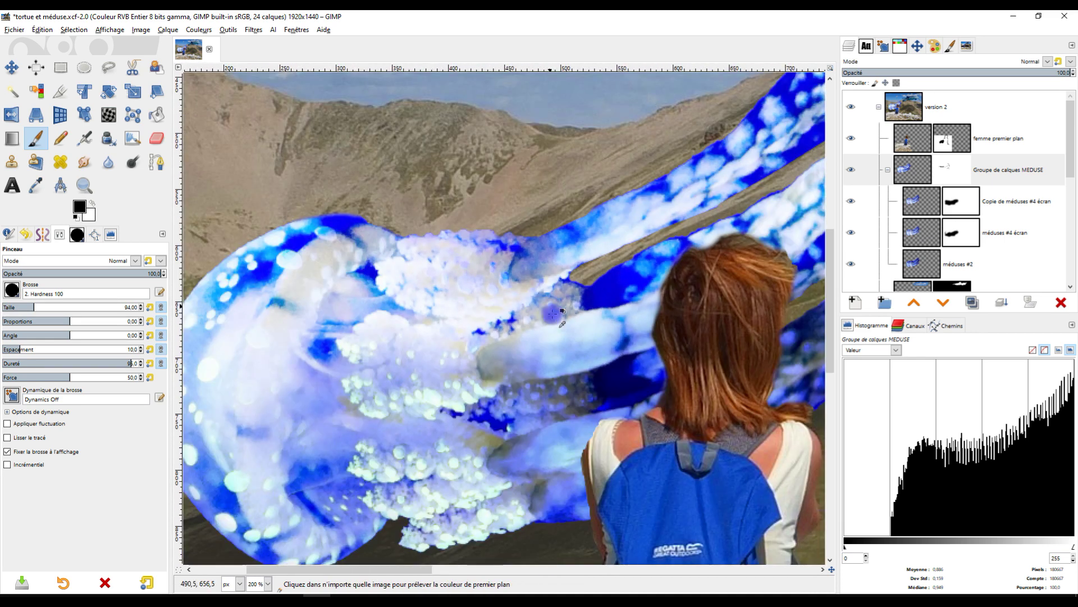
- Examine the jellyfish's edges up close and its overall look within the whole montage
ctrl+scroll(439, 382, up, 3)
ctrl+scroll(440, 382, down, 3)
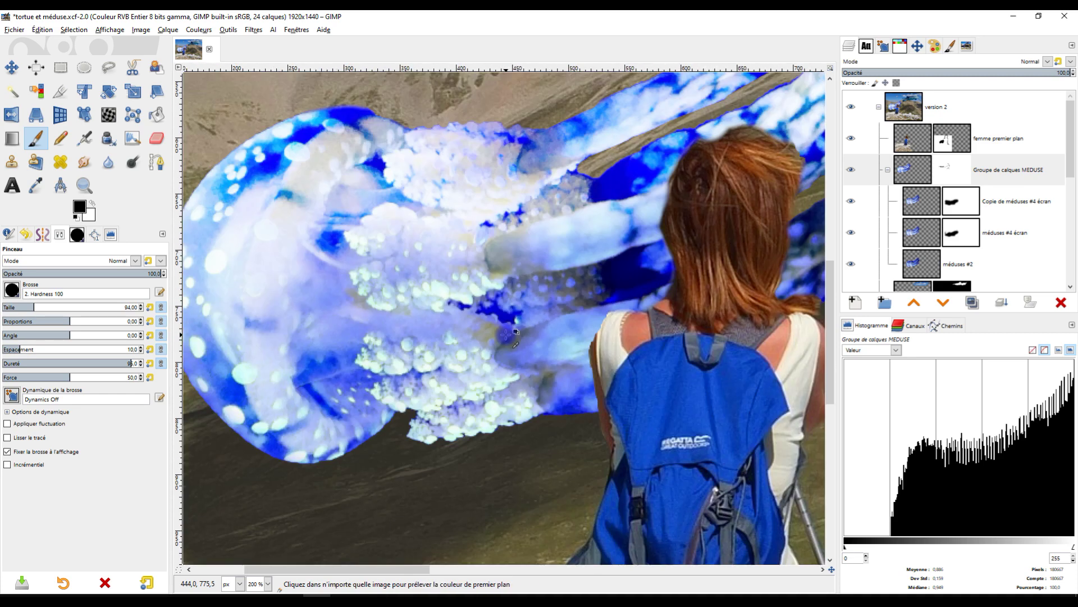
ctrl+scroll(529, 318, down, 1)
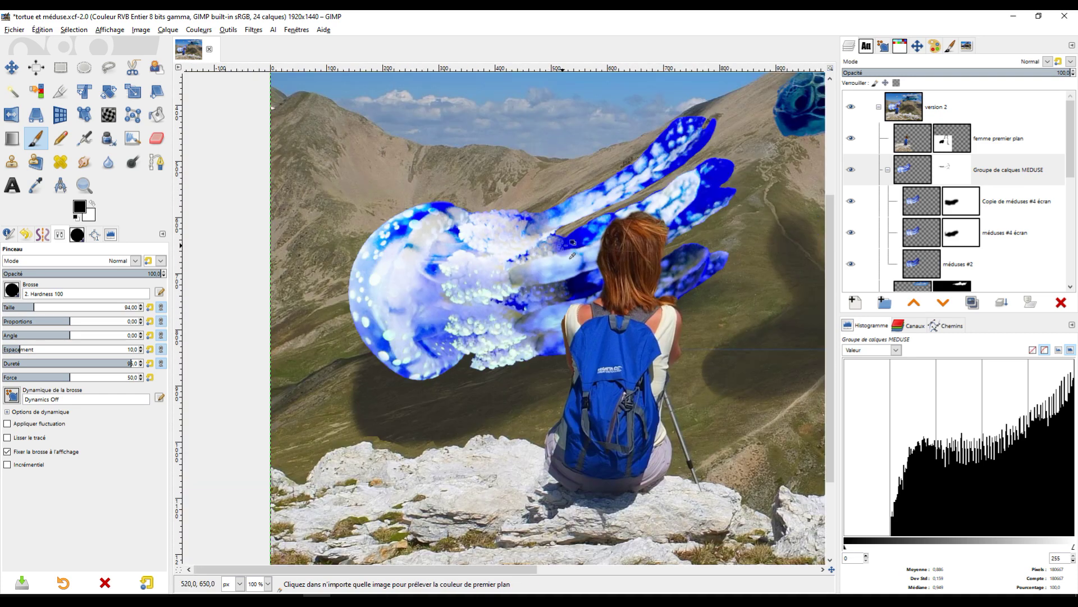
ctrl+scroll(542, 265, up, 1)
ctrl+scroll(542, 267, down, 1)
ctrl+scroll(424, 298, up, 2)
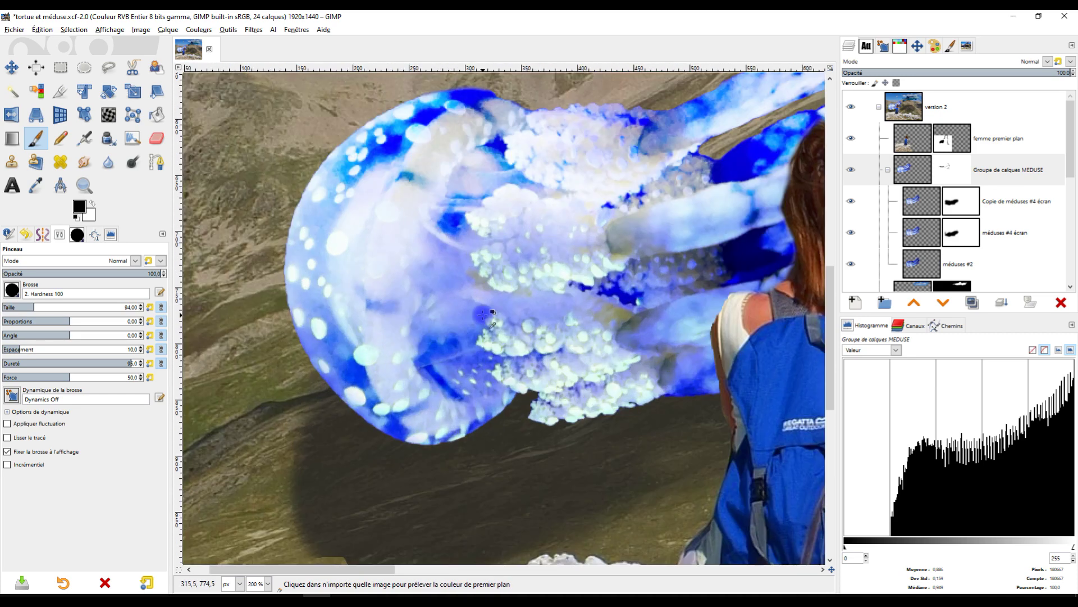
ctrl+scroll(484, 298, down, 1)
ctrl+scroll(482, 301, down, 1)
ctrl+scroll(480, 304, down, 2)
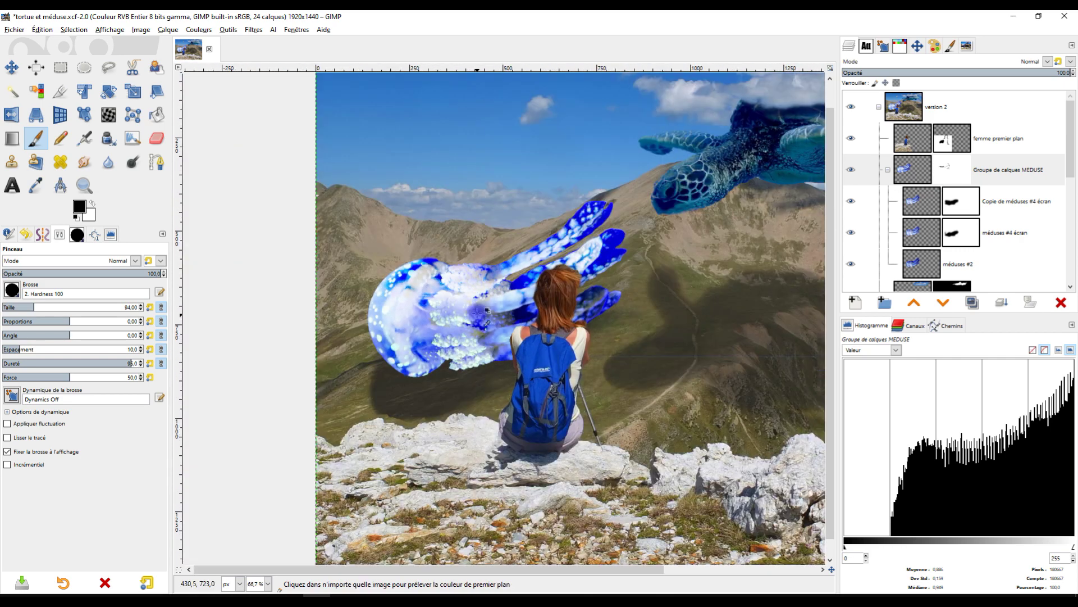
- Compare the jellyfish with and without the layer "Copie de méduses #4 écran"
ctrl+scroll(478, 306, up, 1)
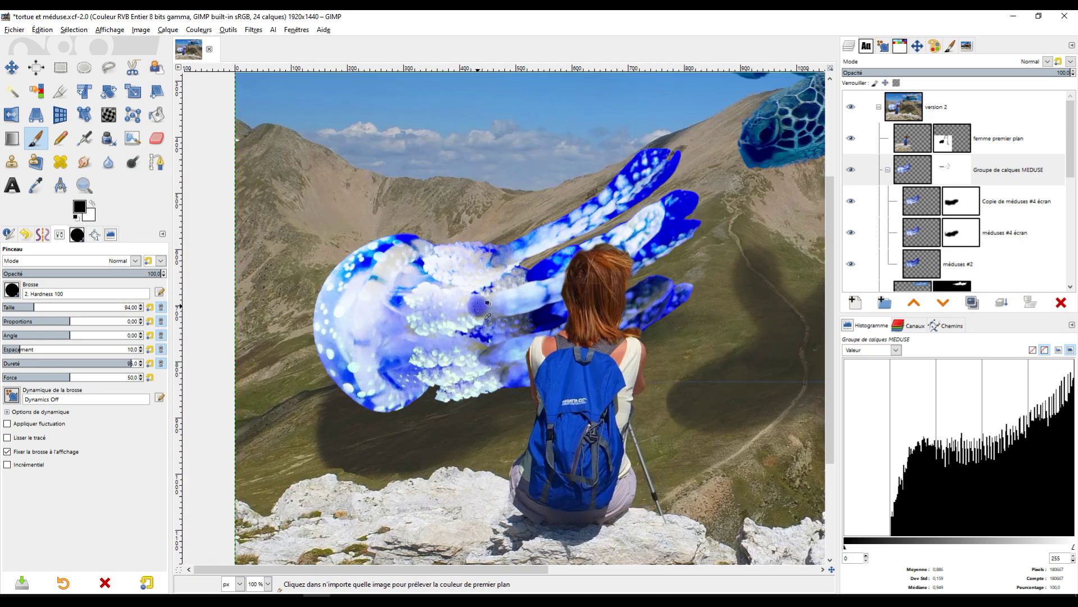
click(926, 201)
click(921, 233)
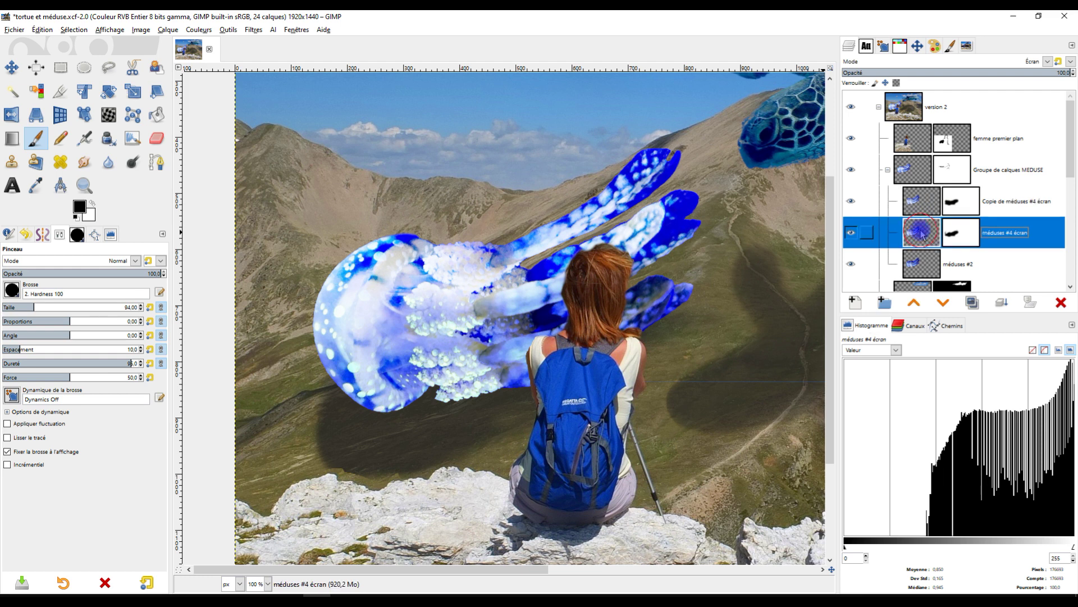
click(851, 201)
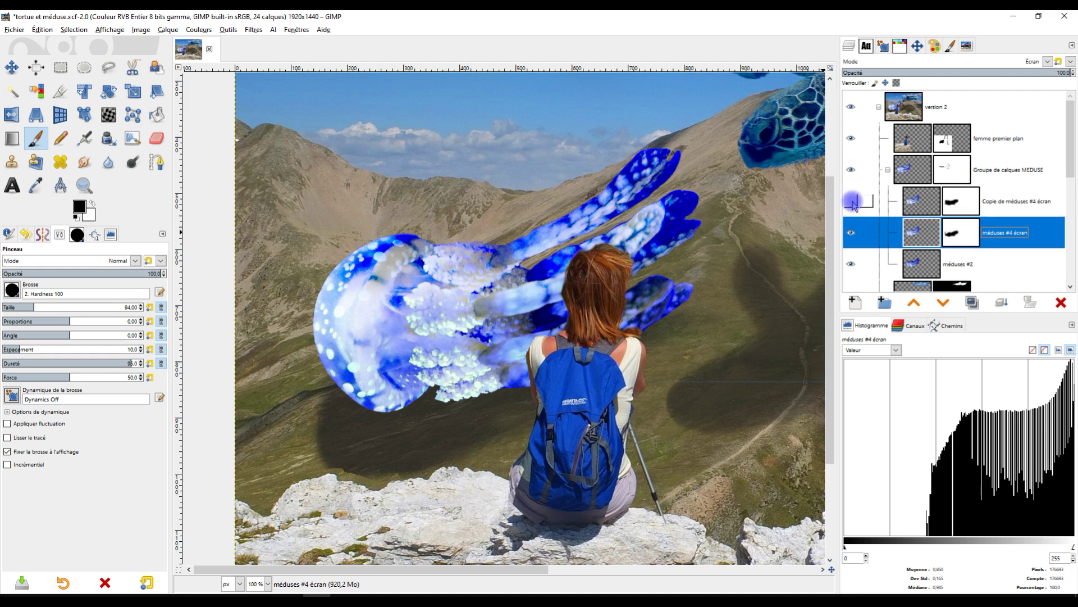
click(851, 202)
click(851, 201)
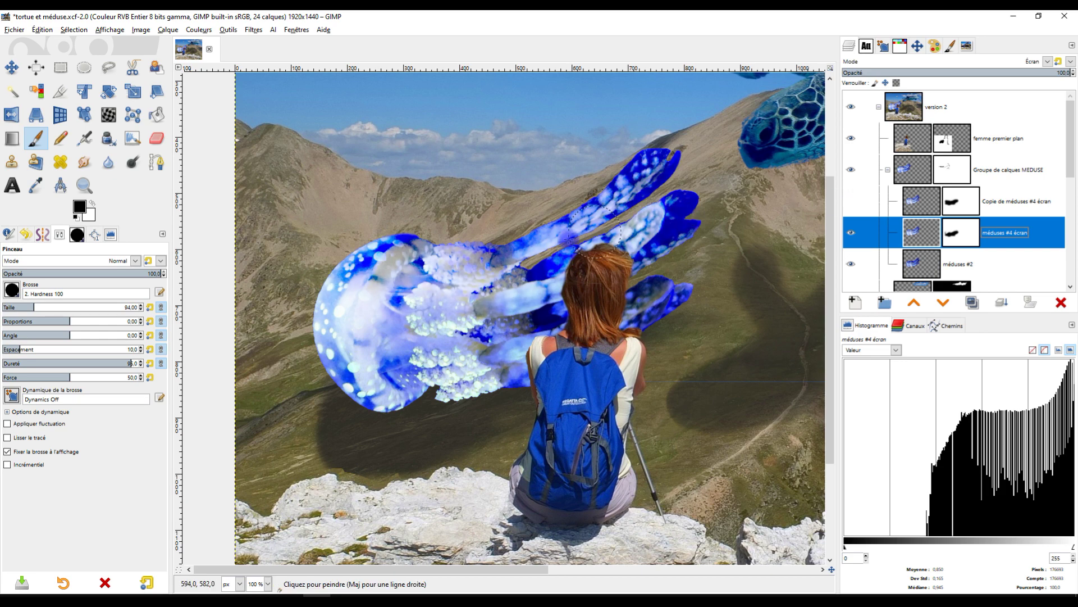
scroll(569, 238, down, 2)
scroll(567, 232, up, 2)
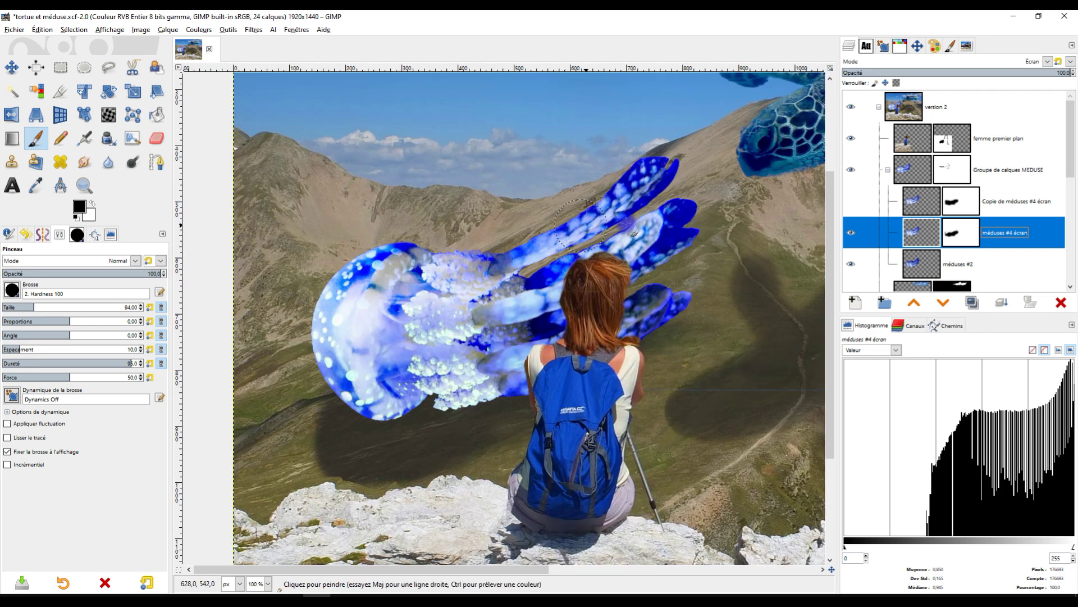
click(851, 201)
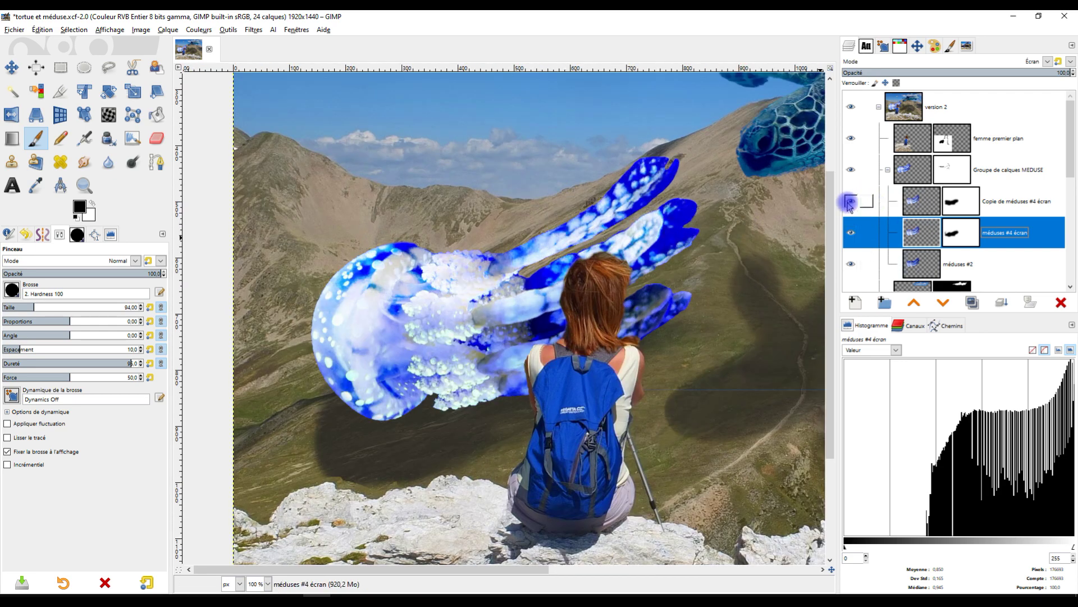
click(850, 201)
click(850, 202)
- Compare the jellyfish with and without the layer "méduses #4 écran"
click(852, 232)
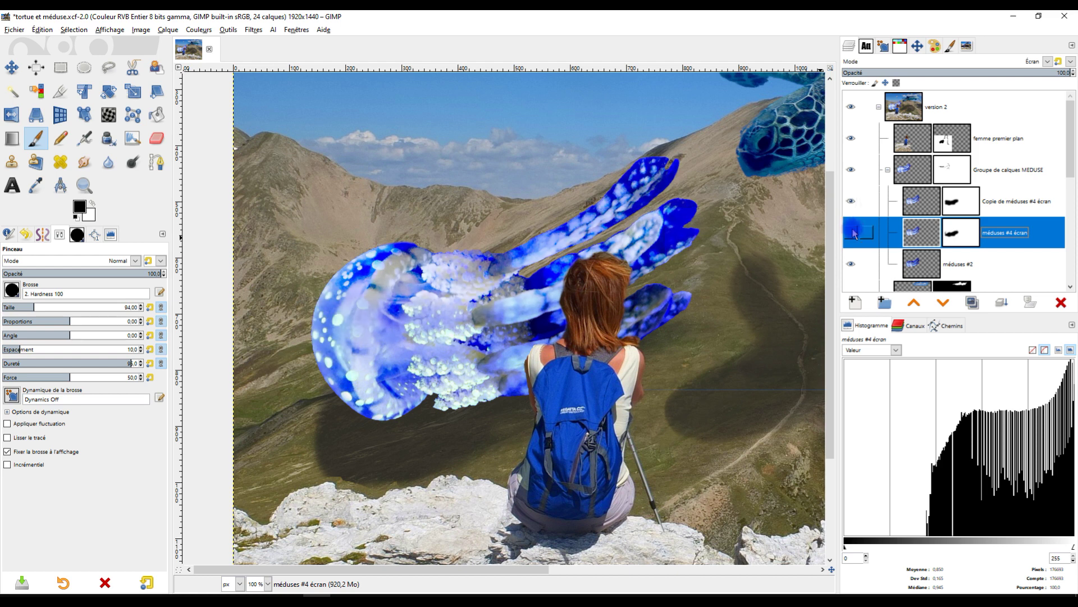
click(852, 232)
click(852, 233)
click(852, 233)
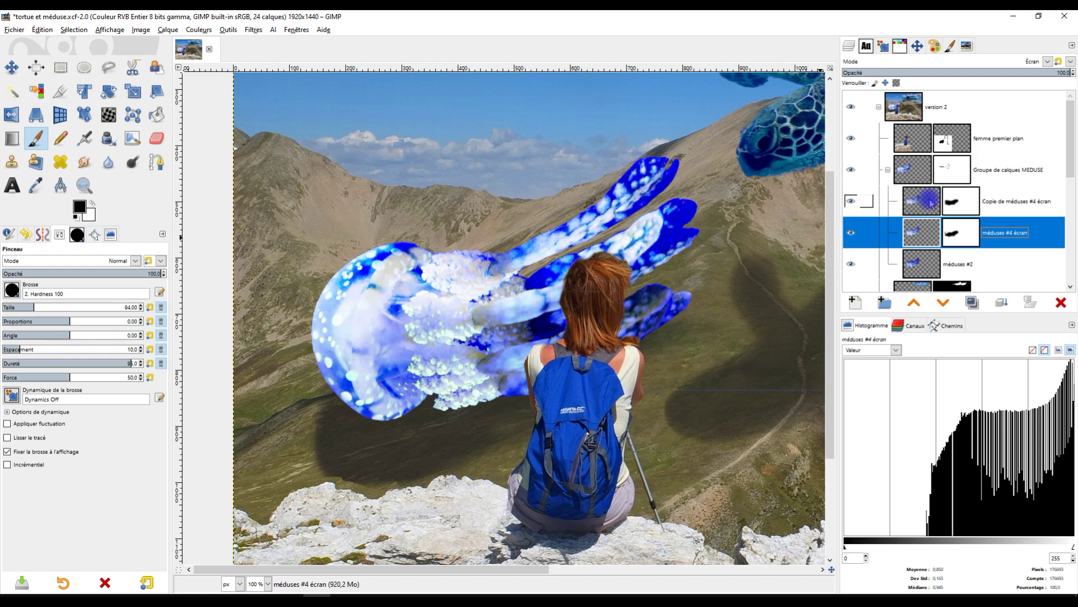
- Delete the duplicate screen-mode layer "Copie de méduses #4 écran" from the jellyfish group
click(890, 193)
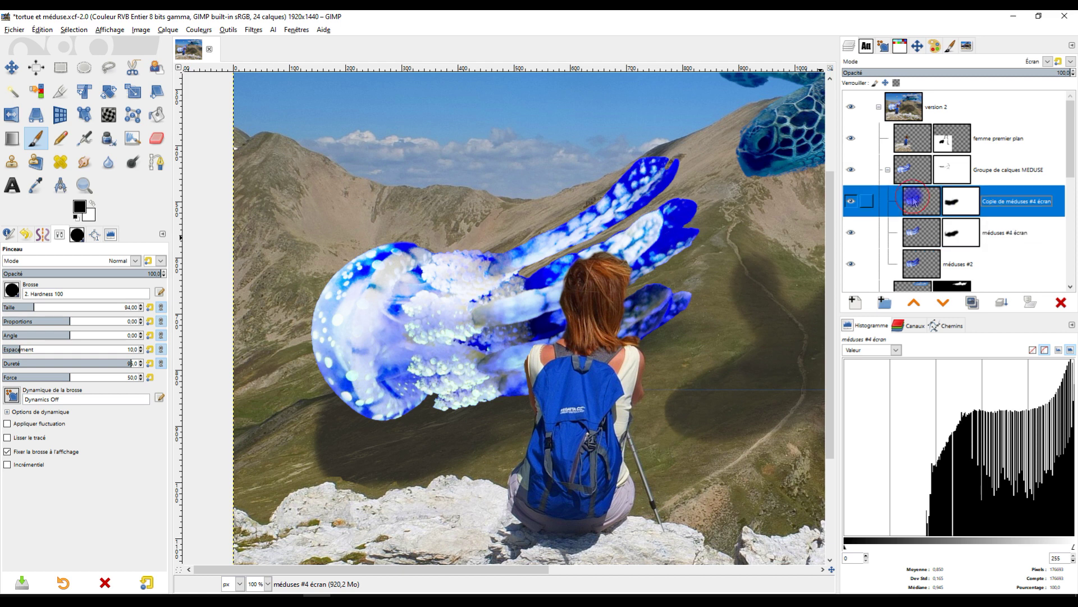
click(1061, 302)
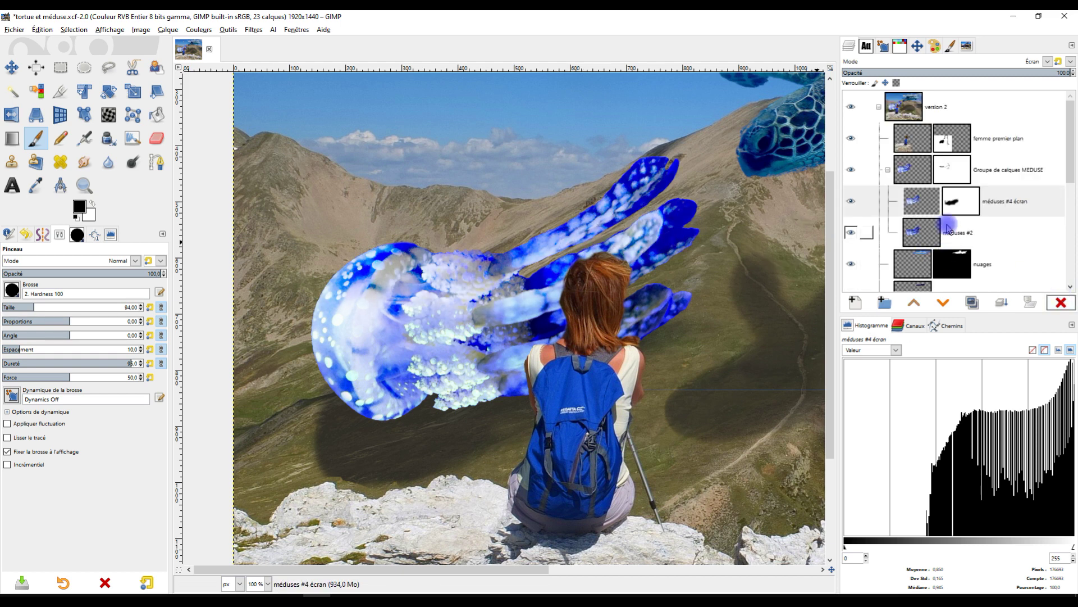
- Smudge the mask of "méduses #4 écran" over the bell and the frilly arms with the 94-size hard brush
click(961, 202)
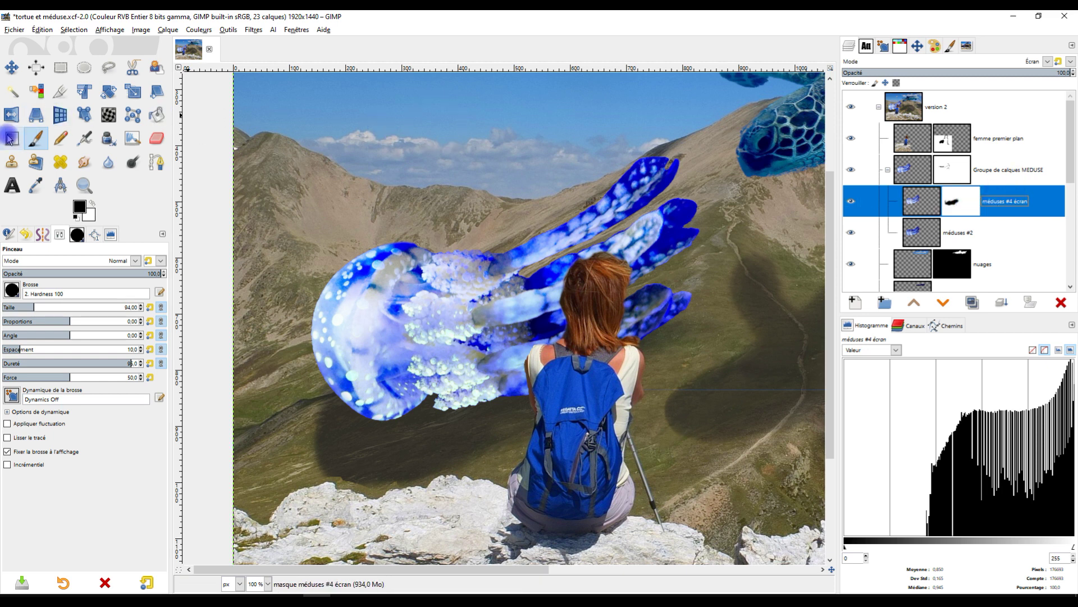
click(84, 162)
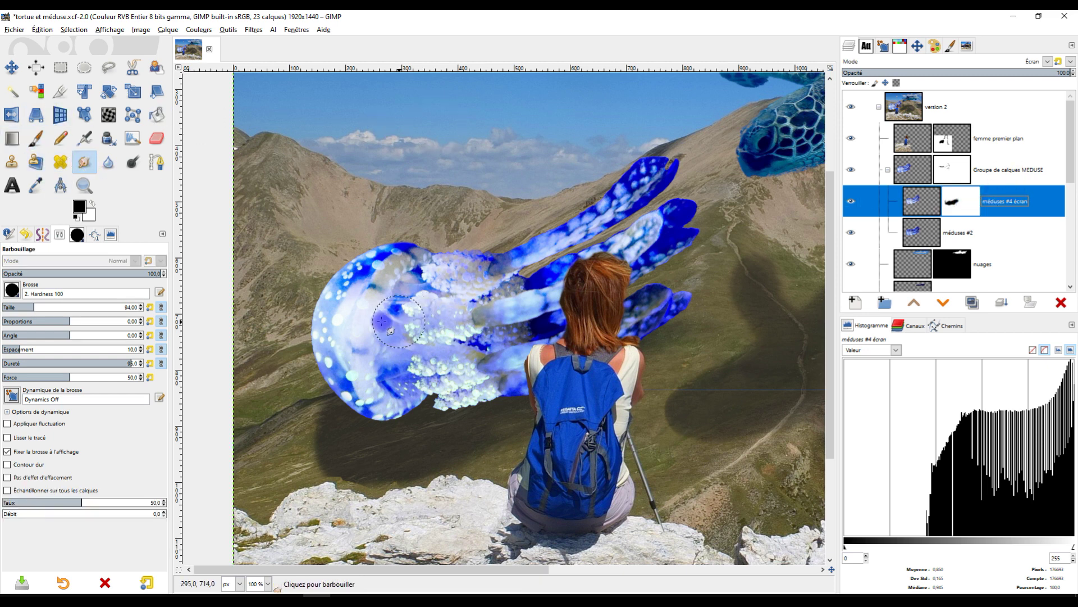
click(361, 301)
click(967, 205)
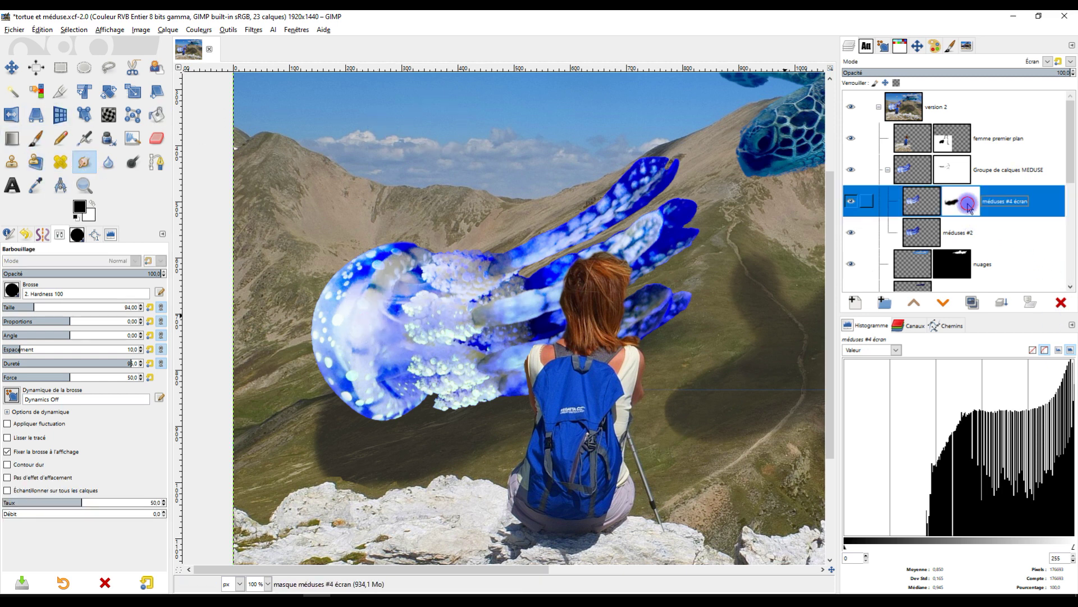
click(849, 204)
click(849, 204)
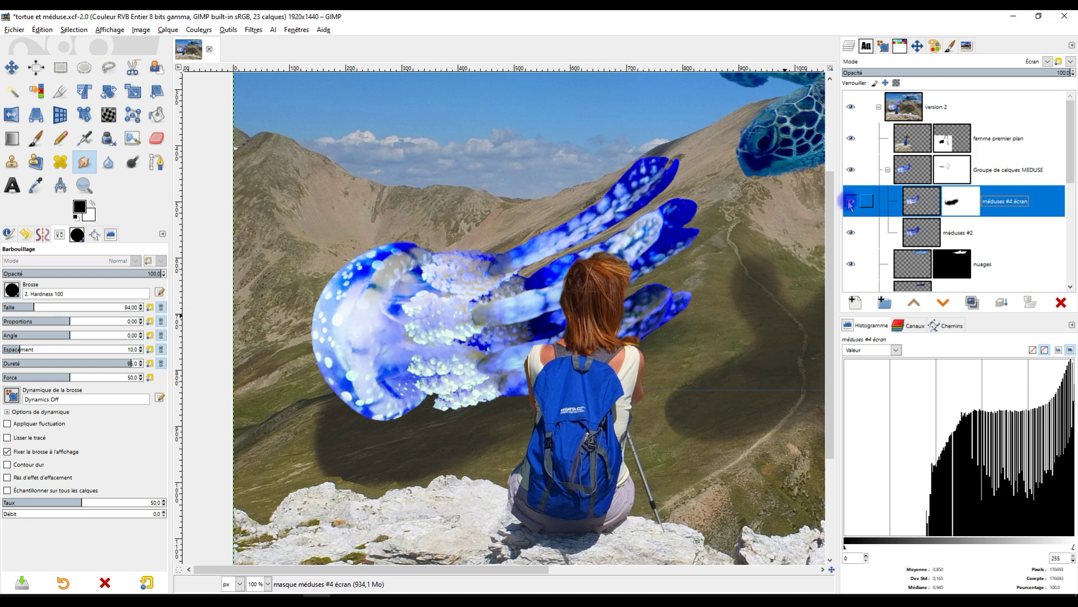
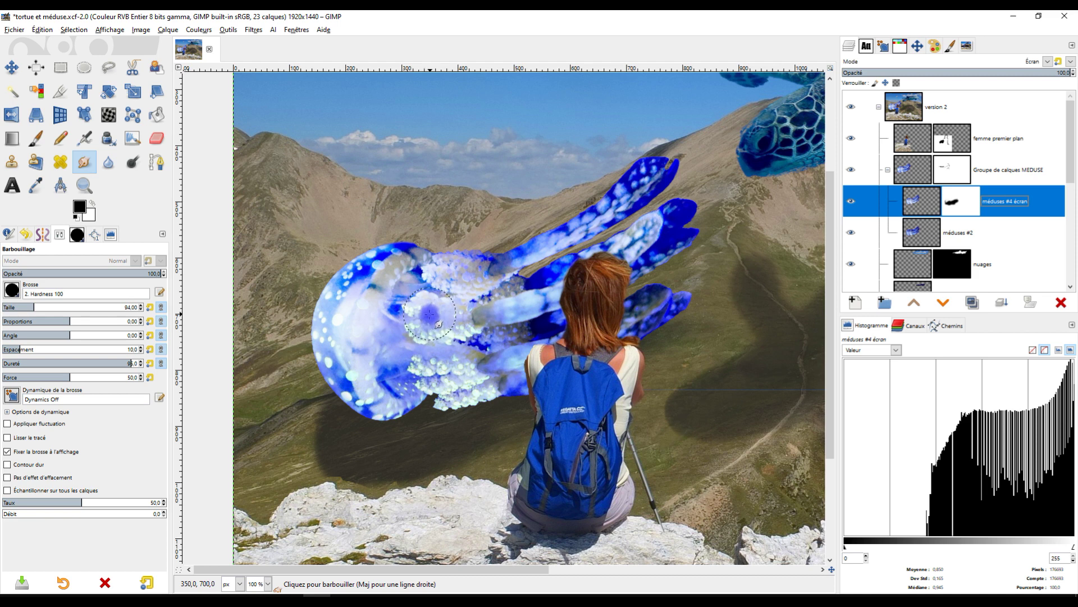
mouse_move(427, 324)
mouse_down()
mouse_move(452, 297)
mouse_move(434, 320)
mouse_move(439, 331)
mouse_move(479, 307)
mouse_move(434, 317)
mouse_move(431, 353)
mouse_move(465, 325)
mouse_move(533, 303)
mouse_move(520, 278)
mouse_move(476, 320)
mouse_move(567, 276)
mouse_move(526, 288)
mouse_move(538, 258)
mouse_move(492, 290)
mouse_move(481, 287)
mouse_move(519, 262)
mouse_move(369, 281)
mouse_move(405, 256)
mouse_move(361, 331)
mouse_move(353, 318)
mouse_move(349, 359)
mouse_move(371, 380)
mouse_up()
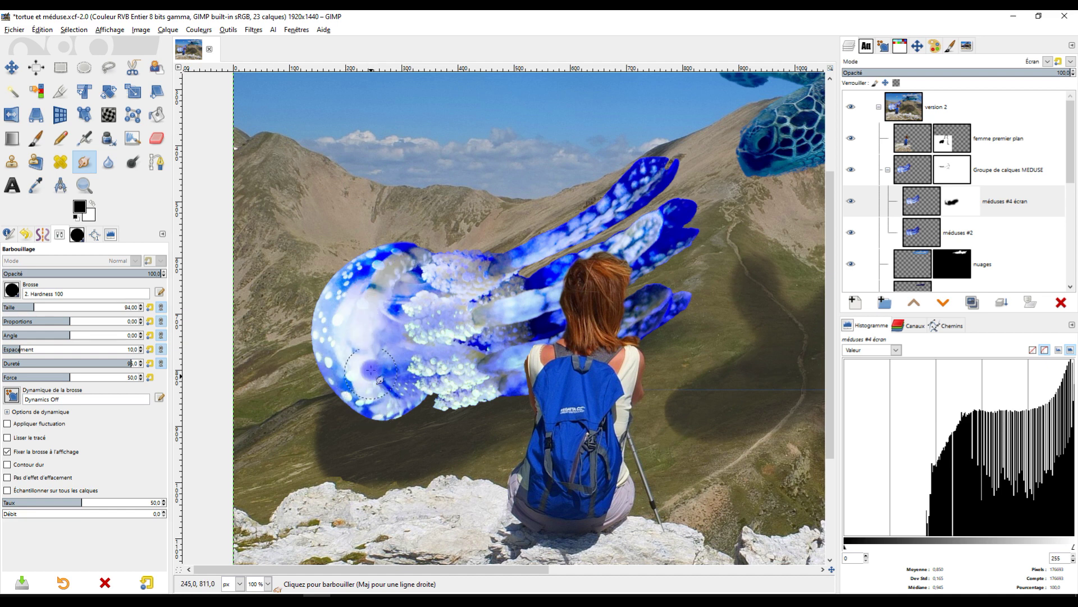
mouse_move(400, 428)
mouse_down()
mouse_move(351, 370)
mouse_move(379, 413)
mouse_move(335, 341)
mouse_move(356, 398)
mouse_move(362, 379)
mouse_move(372, 412)
mouse_move(391, 402)
mouse_move(389, 415)
mouse_move(412, 363)
mouse_move(380, 382)
mouse_move(392, 351)
mouse_move(382, 359)
mouse_move(387, 381)
mouse_move(415, 396)
mouse_move(478, 368)
mouse_up()
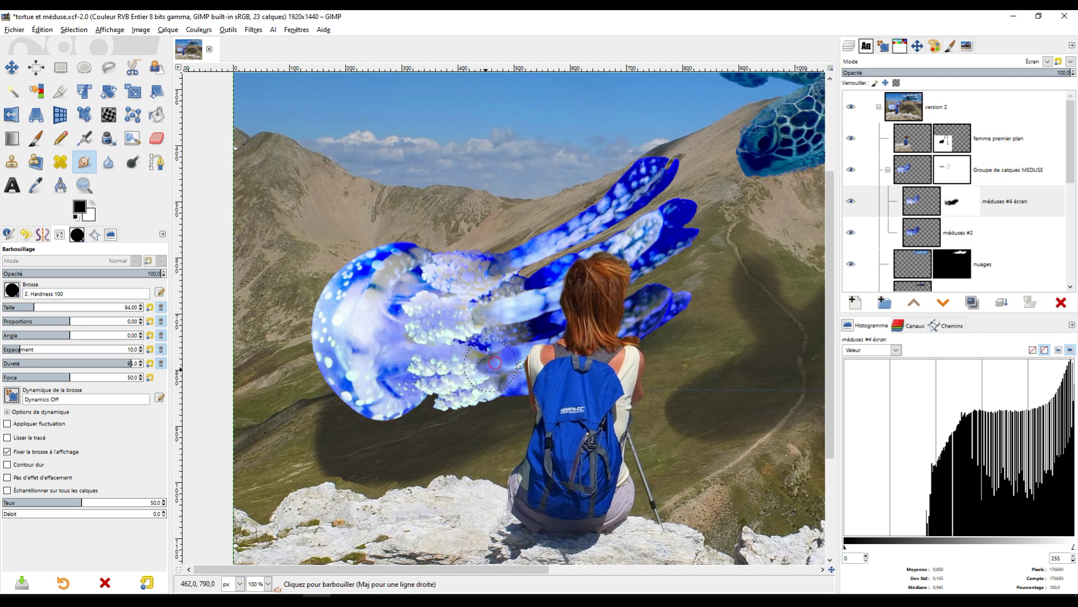
- Blunt the pointed tip of the middle tentacle's lower lobe by painting black on the mask of "Groupe de calques MEDUSE"
scroll(509, 353, down, 2)
scroll(636, 277, up, 2)
scroll(636, 277, up, 1)
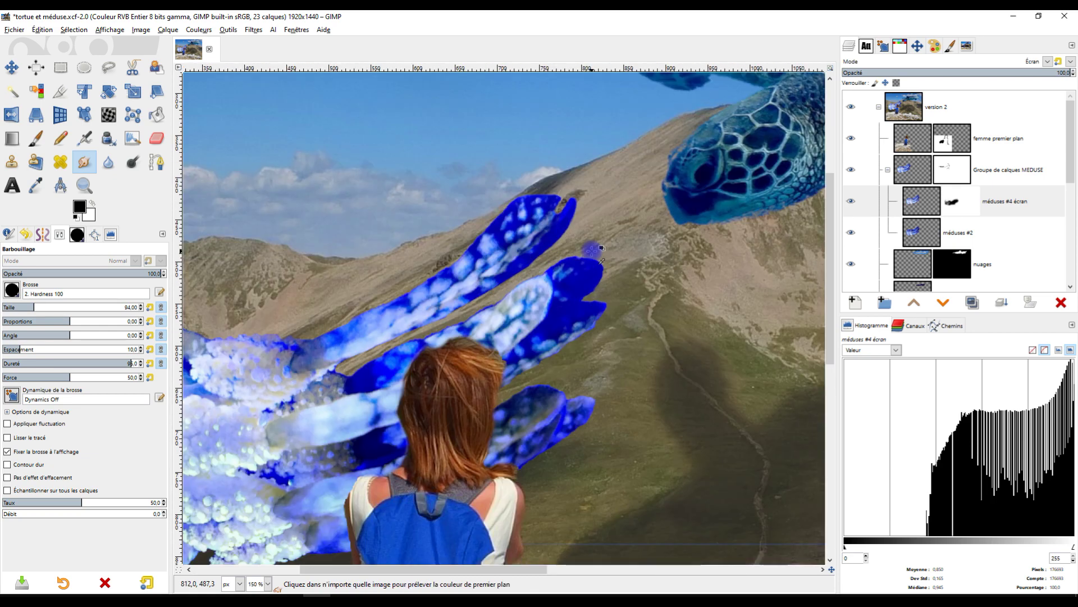
scroll(548, 253, up, 3)
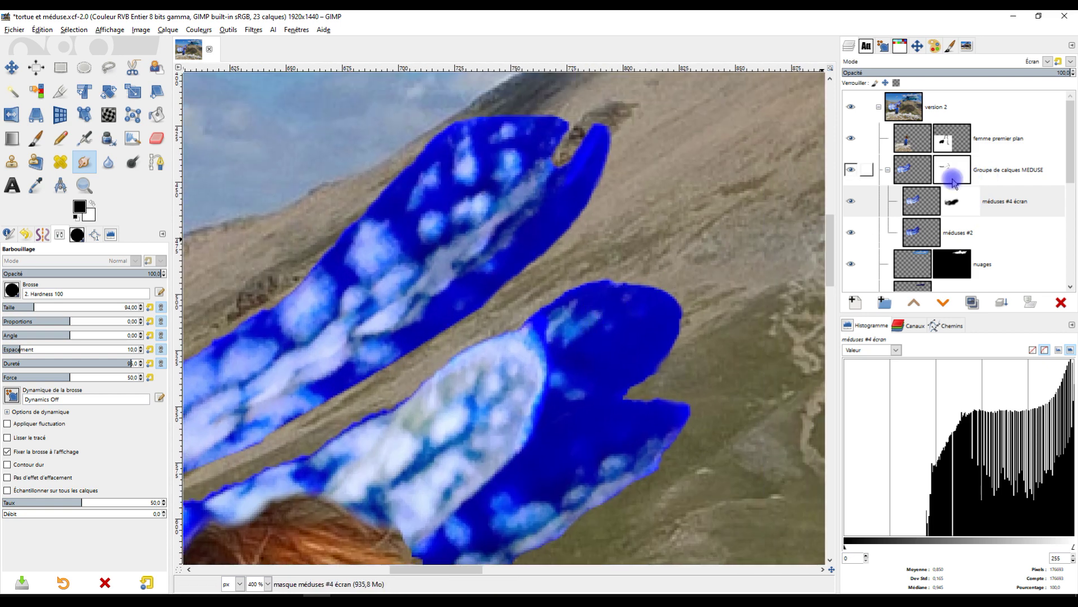
click(954, 178)
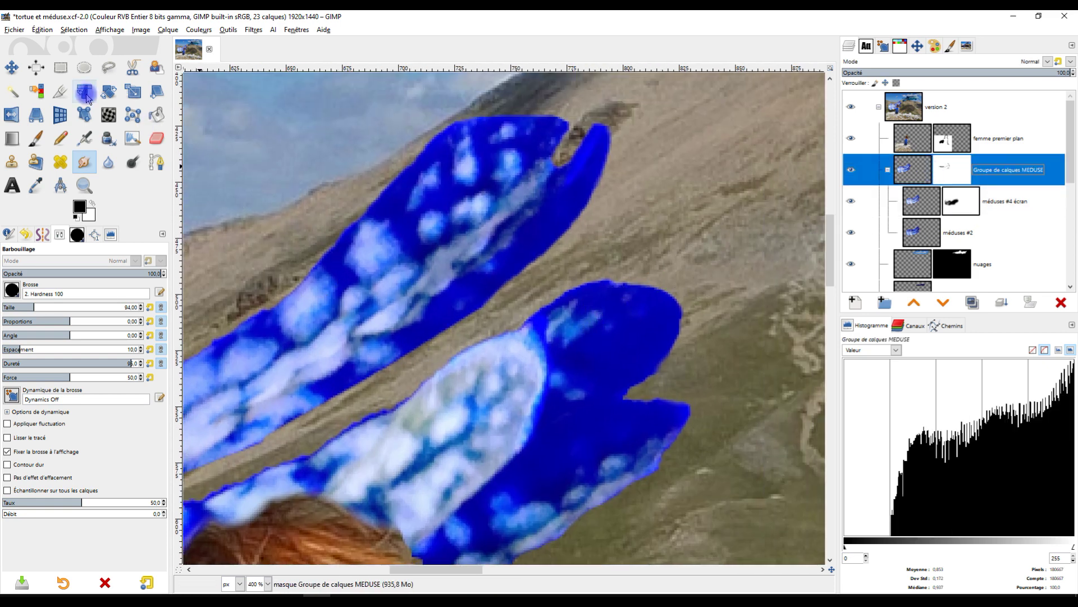
click(36, 138)
scroll(617, 281, up, 2)
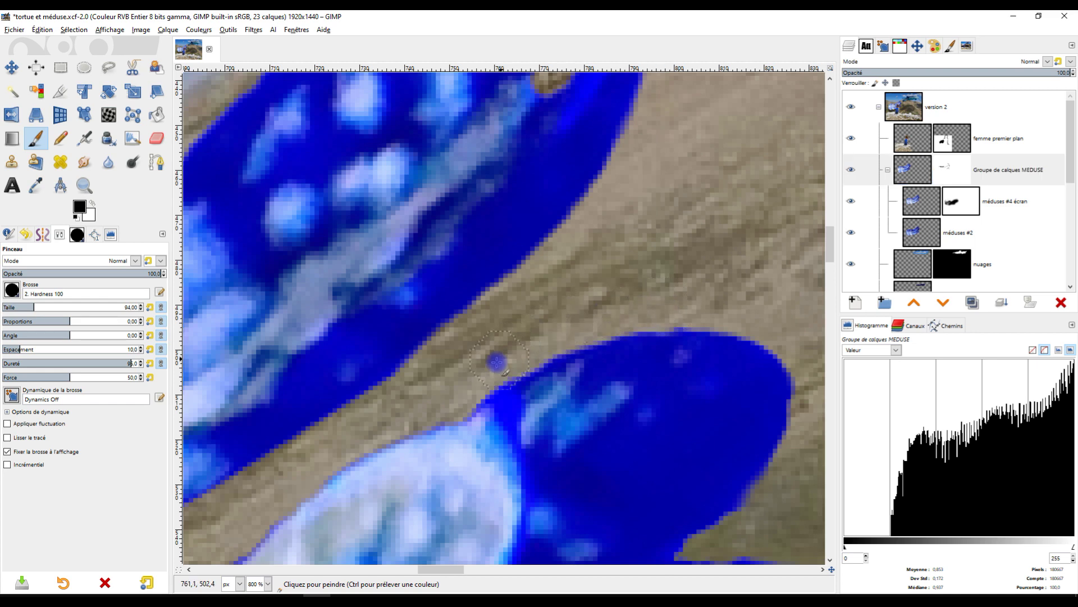
scroll(470, 389, down, 4)
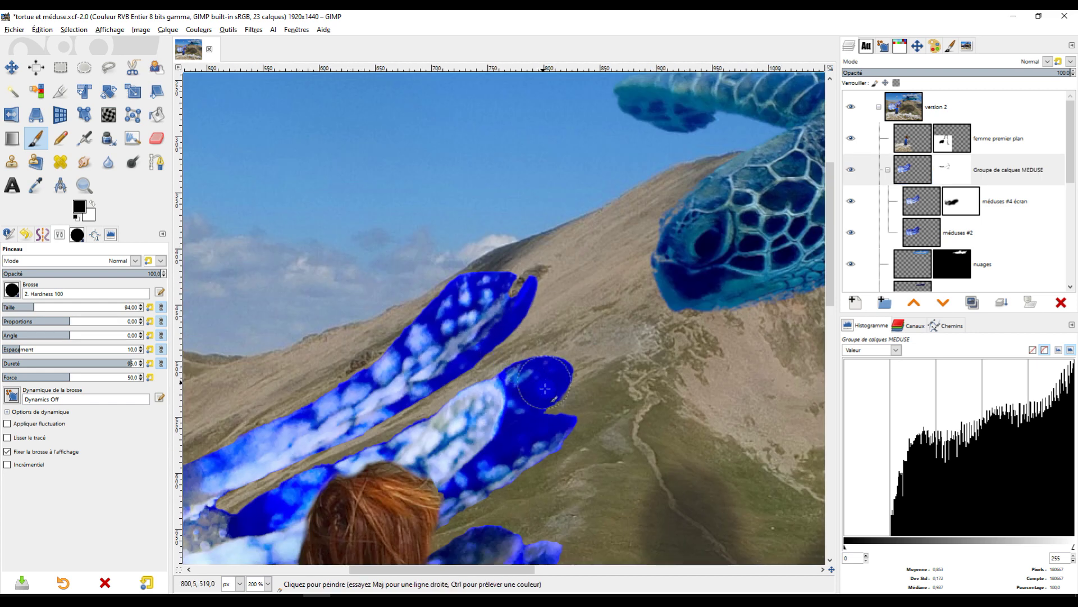
scroll(620, 380, up, 4)
scroll(620, 381, up, 1)
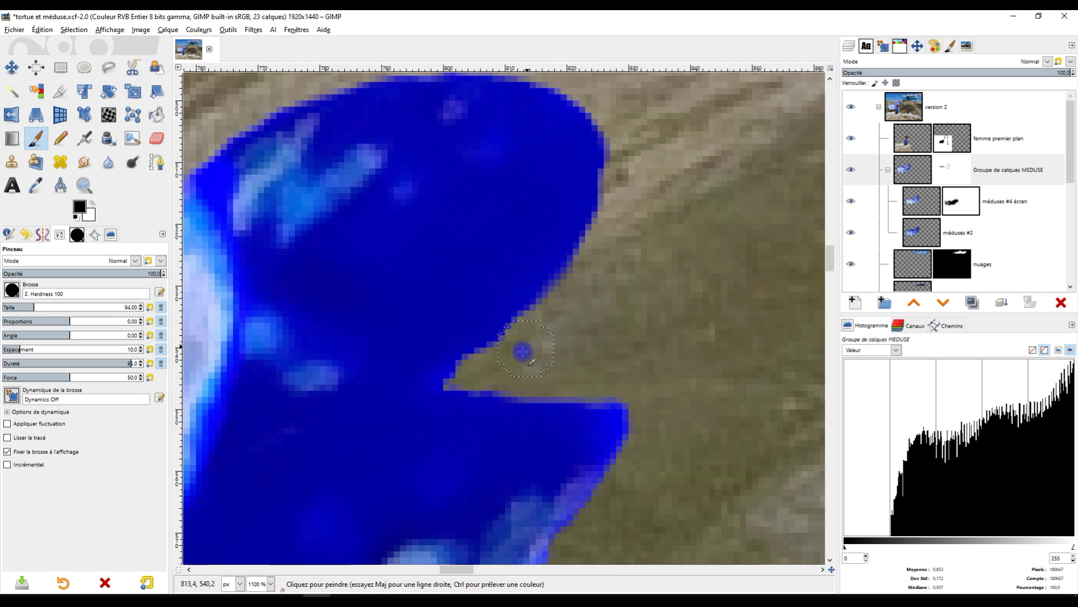
scroll(610, 360, down, 4)
scroll(618, 386, up, 3)
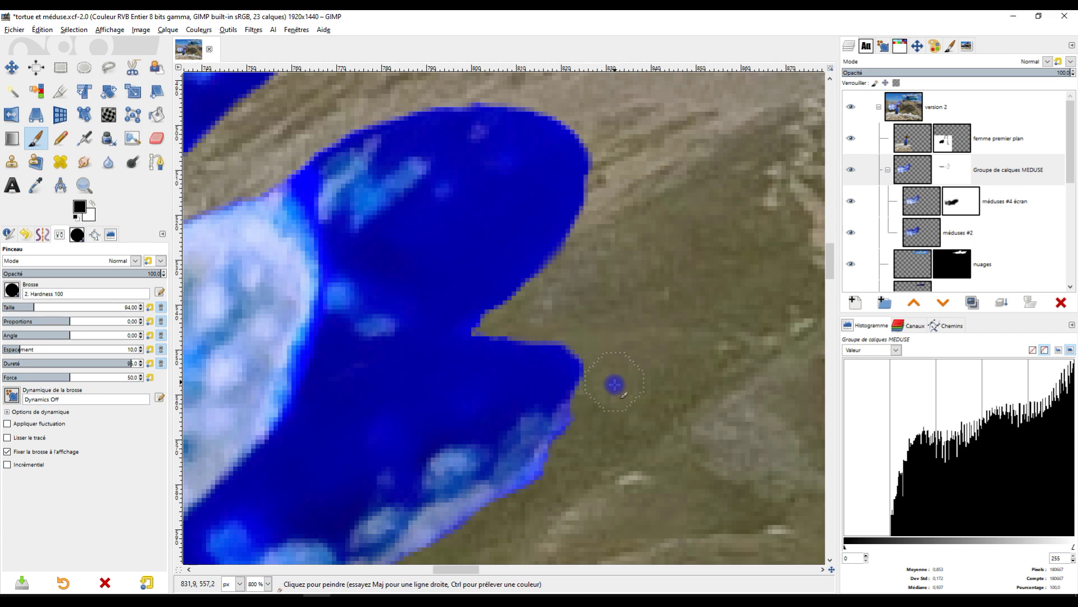
scroll(615, 384, down, 3)
scroll(621, 380, up, 2)
scroll(631, 469, up, 1)
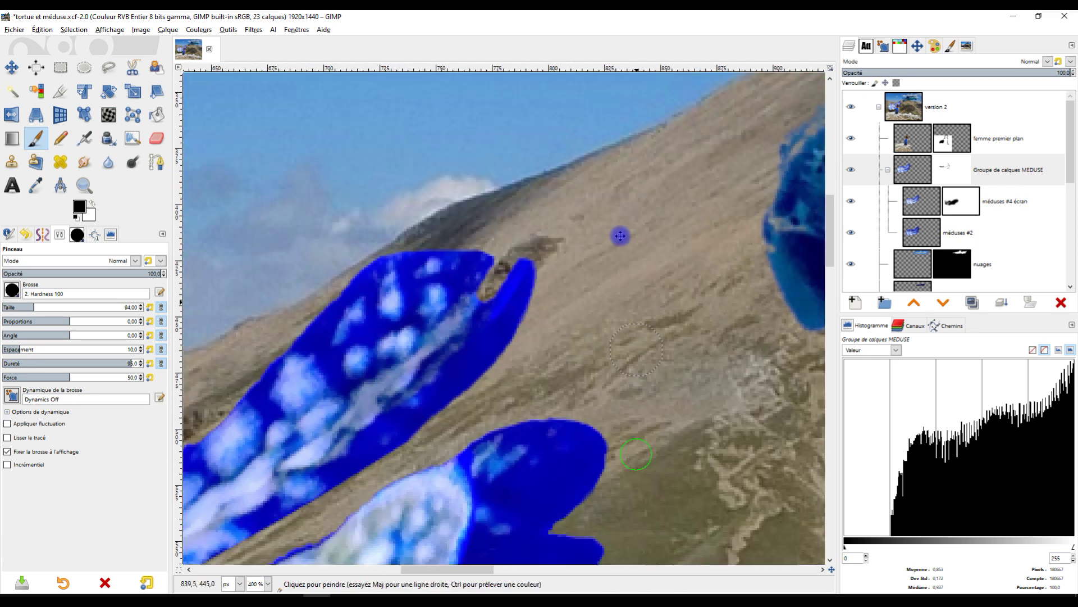
scroll(597, 436, up, 2)
scroll(589, 393, down, 1)
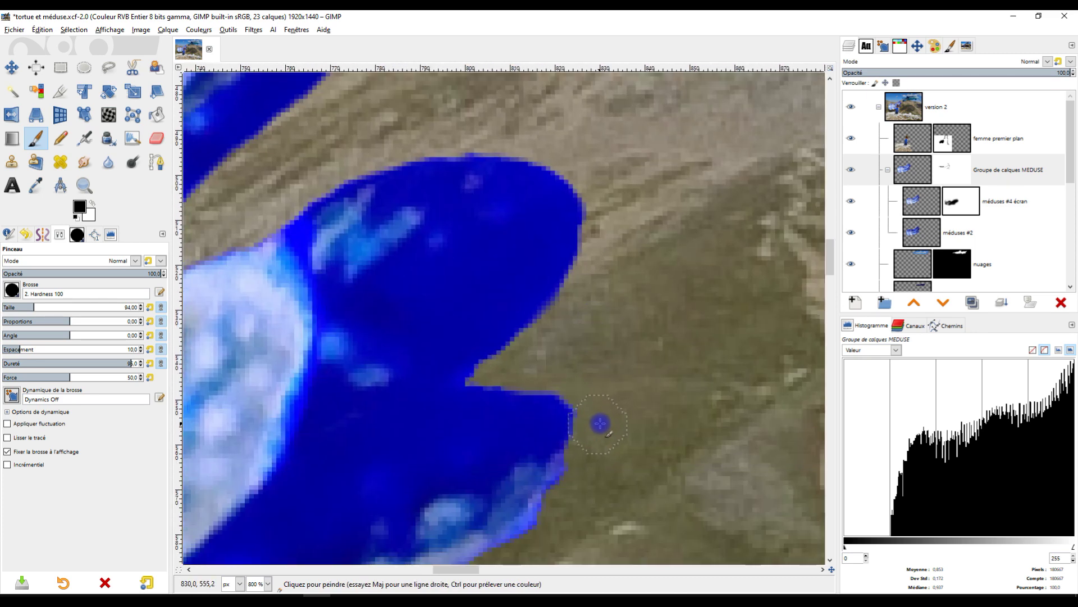
scroll(579, 382, down, 3)
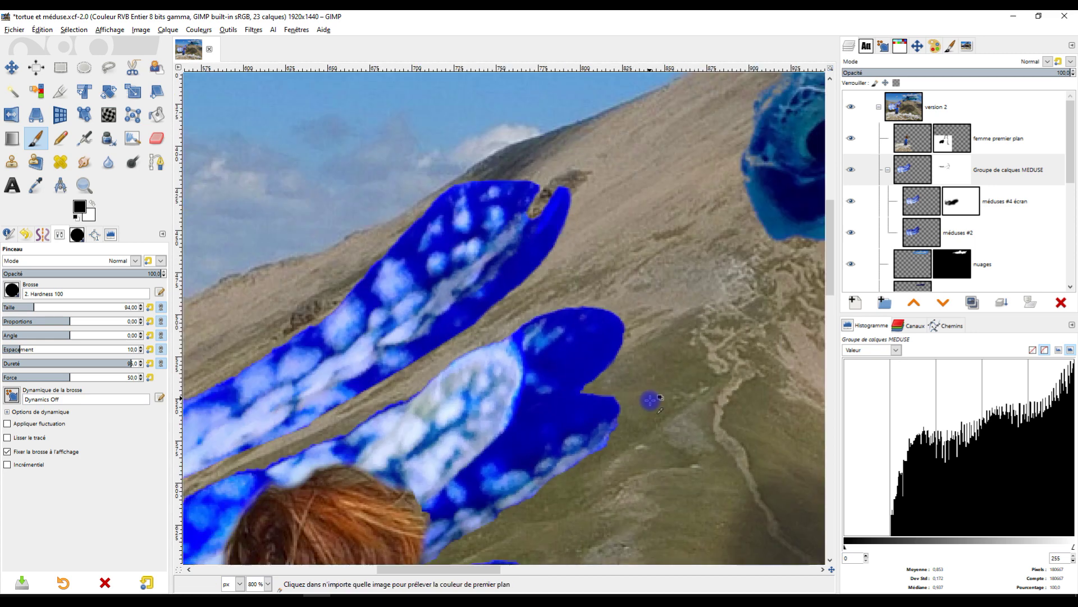
- Trim the upper edge of the lowest tentacle beside the woman's hair with black on the group mask
scroll(650, 400, up, 2)
scroll(618, 337, down, 3)
scroll(581, 246, up, 3)
click(608, 231)
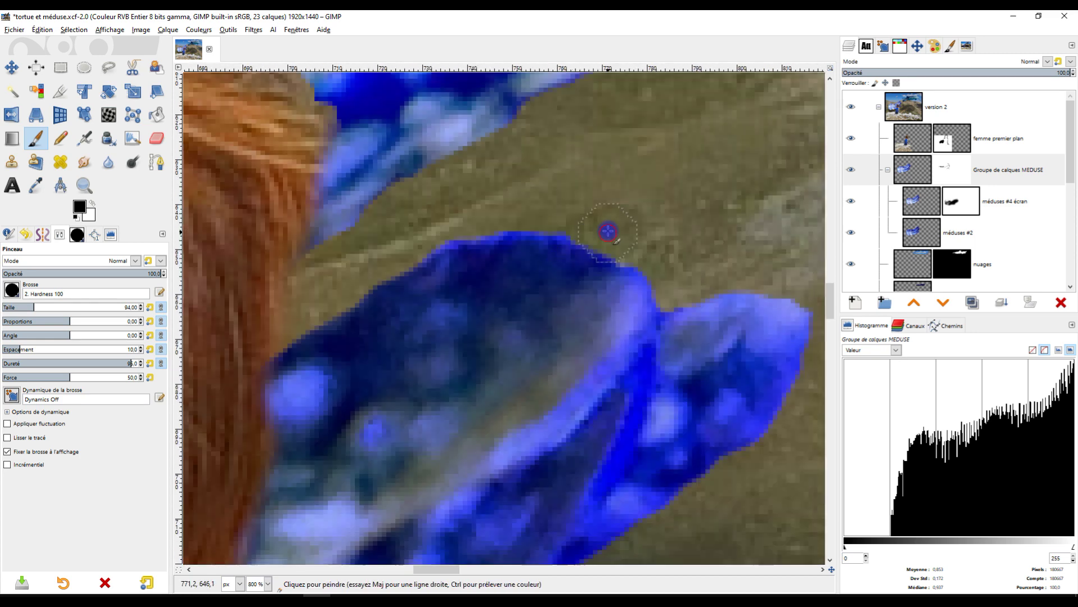
mouse_move(568, 215)
mouse_down()
mouse_move(512, 213)
mouse_move(416, 241)
mouse_up()
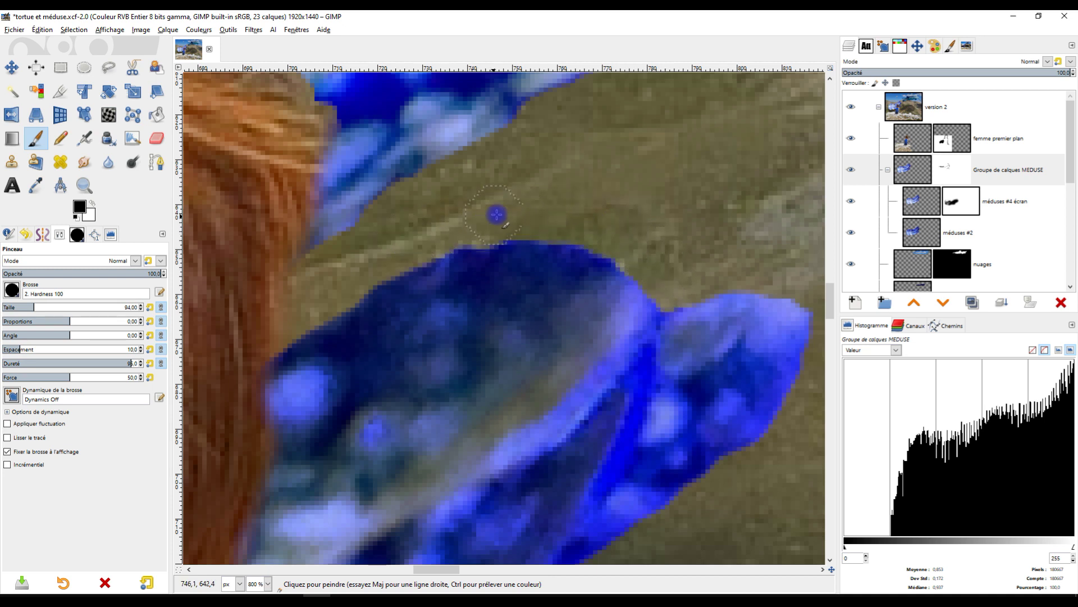
- Trim the lowest tentacle's underside where it meets the woman's hair with black on the group mask
scroll(524, 208, down, 4)
scroll(494, 319, up, 4)
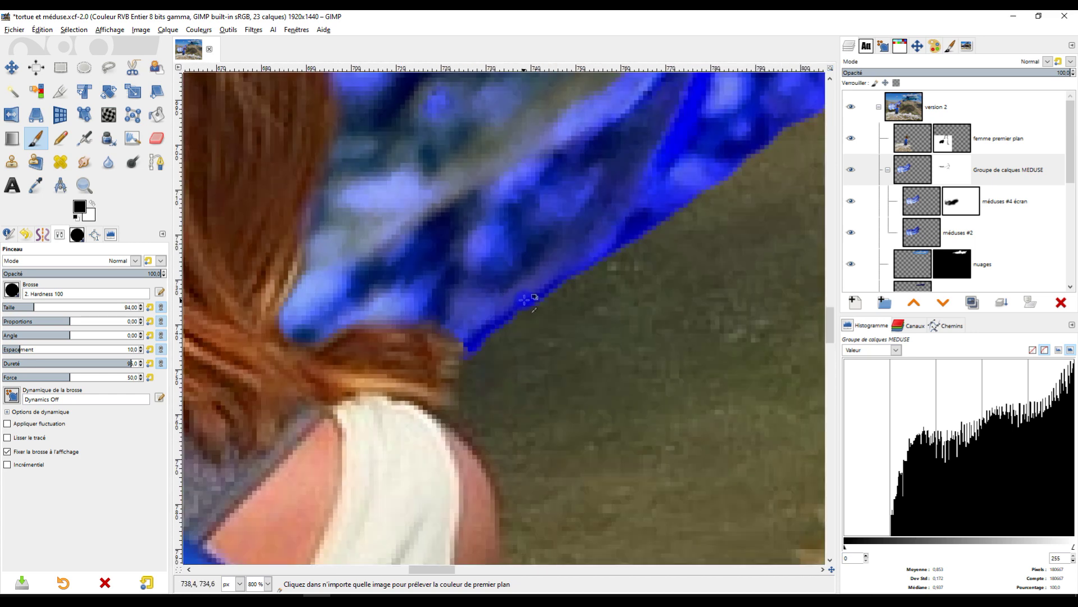
drag(490, 366, 532, 325)
scroll(650, 289, down, 5)
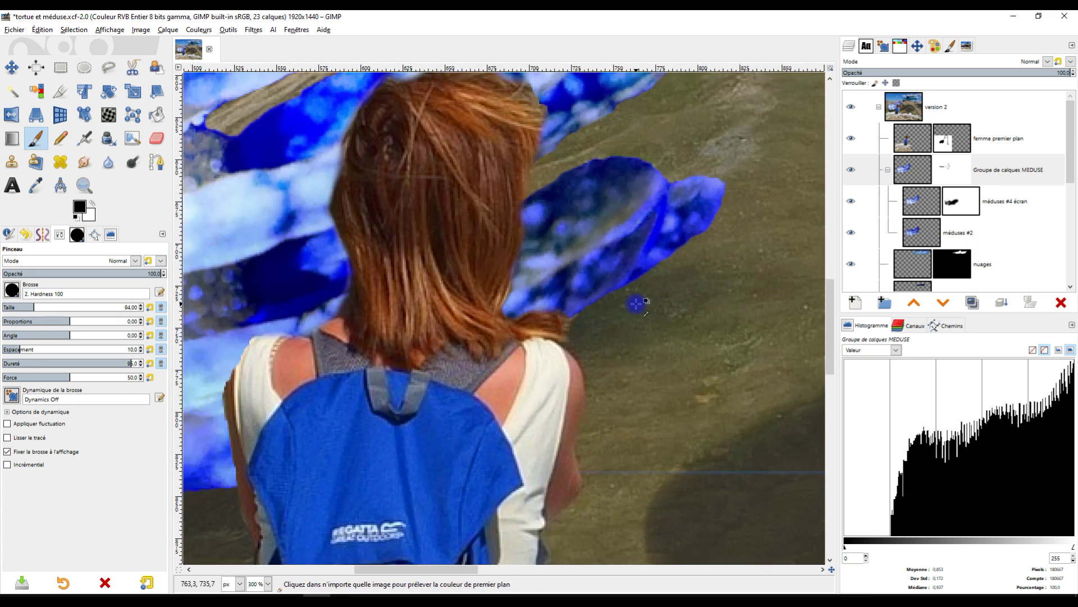
scroll(634, 318, down, 3)
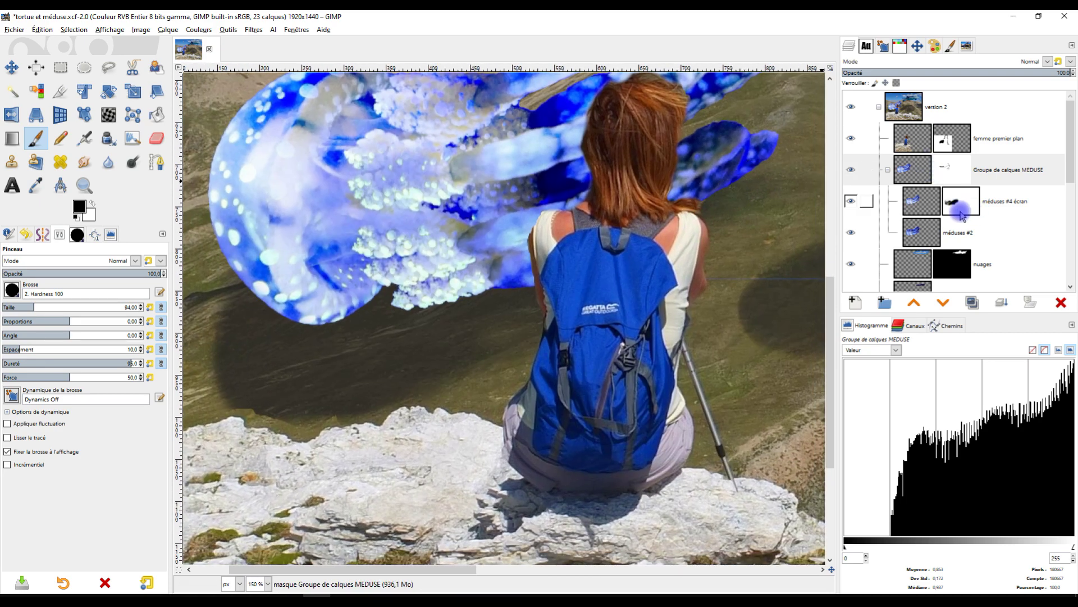
- Disable the layer mask of "ombre méduse #1" to compare, and delete that mask
scroll(968, 225, down, 2)
scroll(987, 220, down, 3)
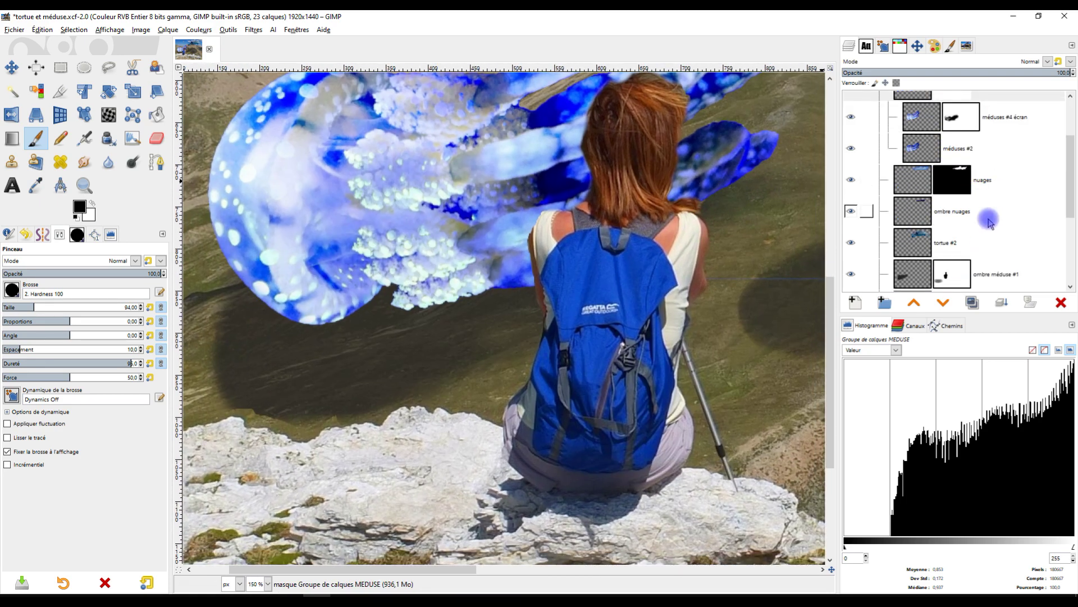
click(919, 254)
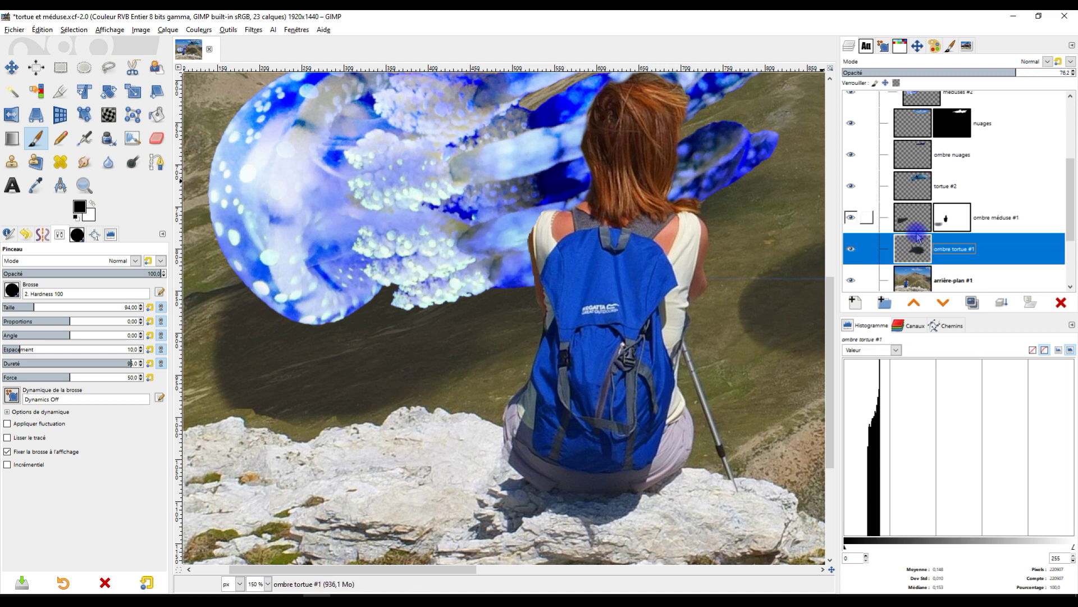
click(983, 222)
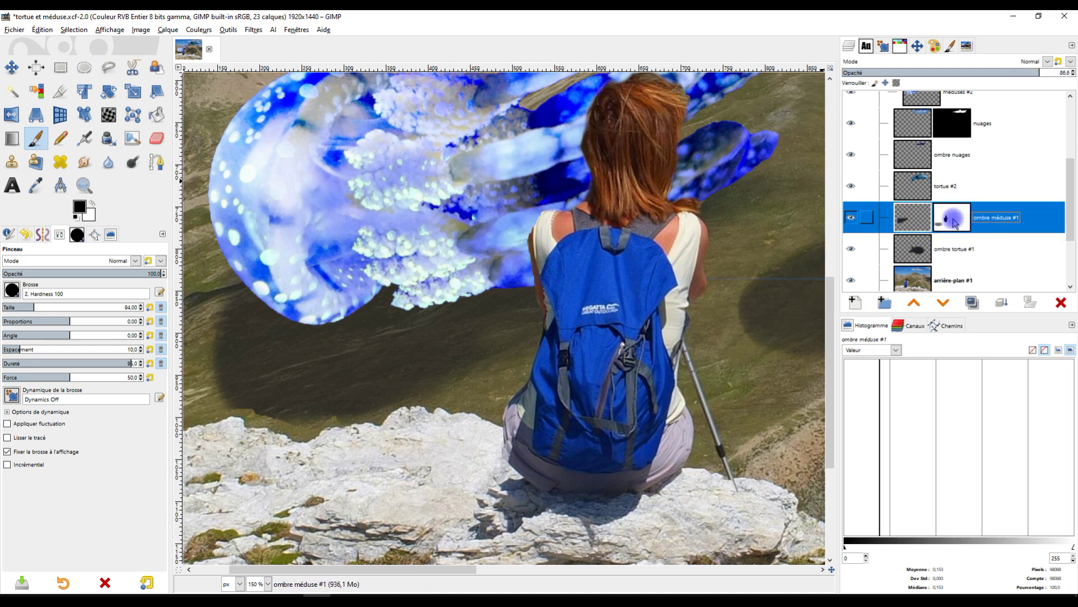
scroll(962, 219, down, 2)
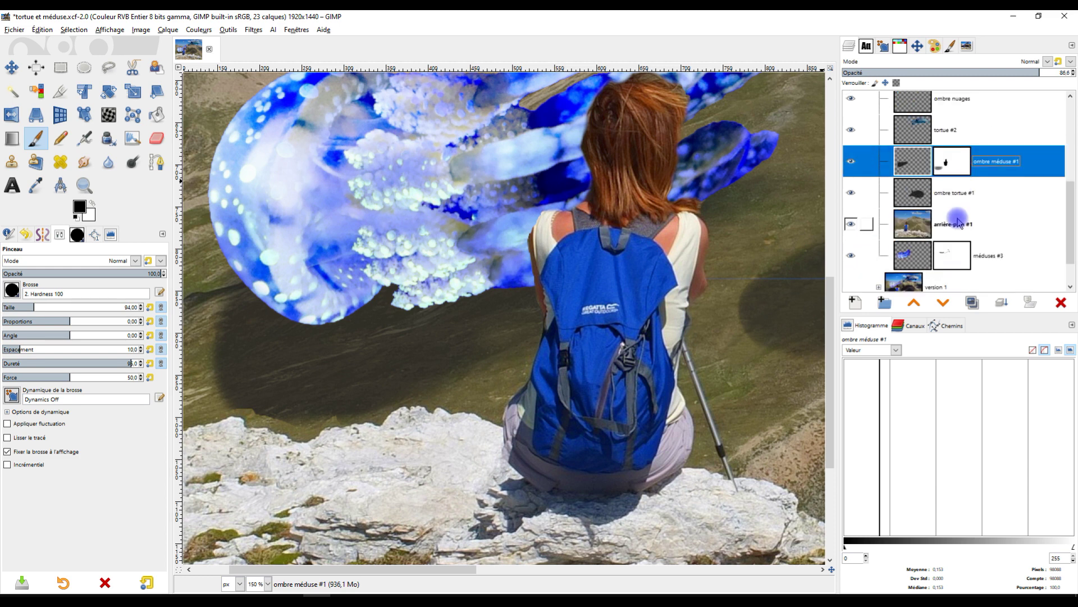
right_click(951, 169)
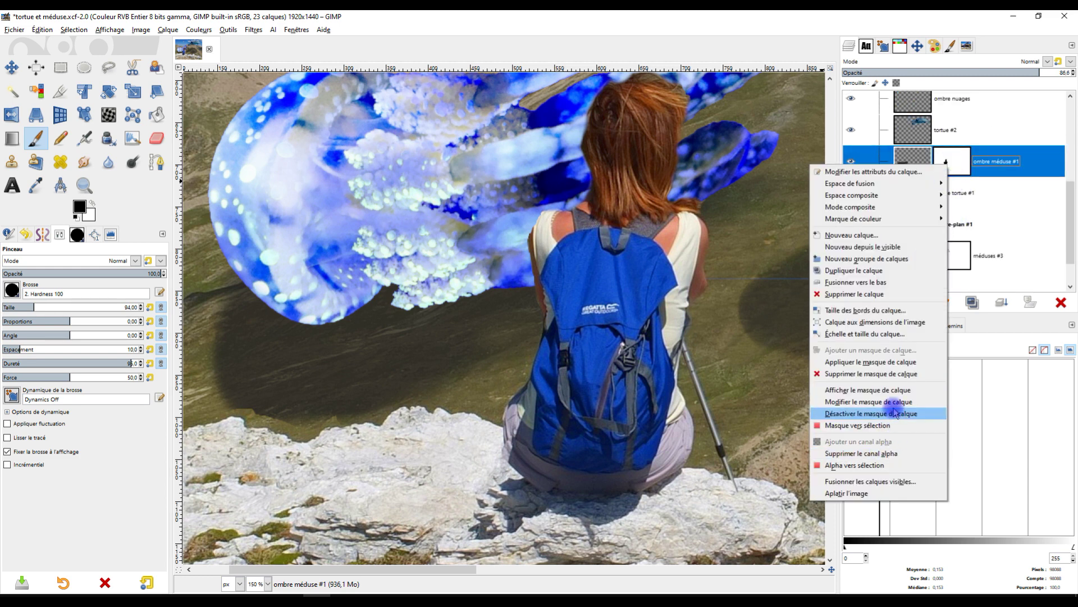
click(888, 414)
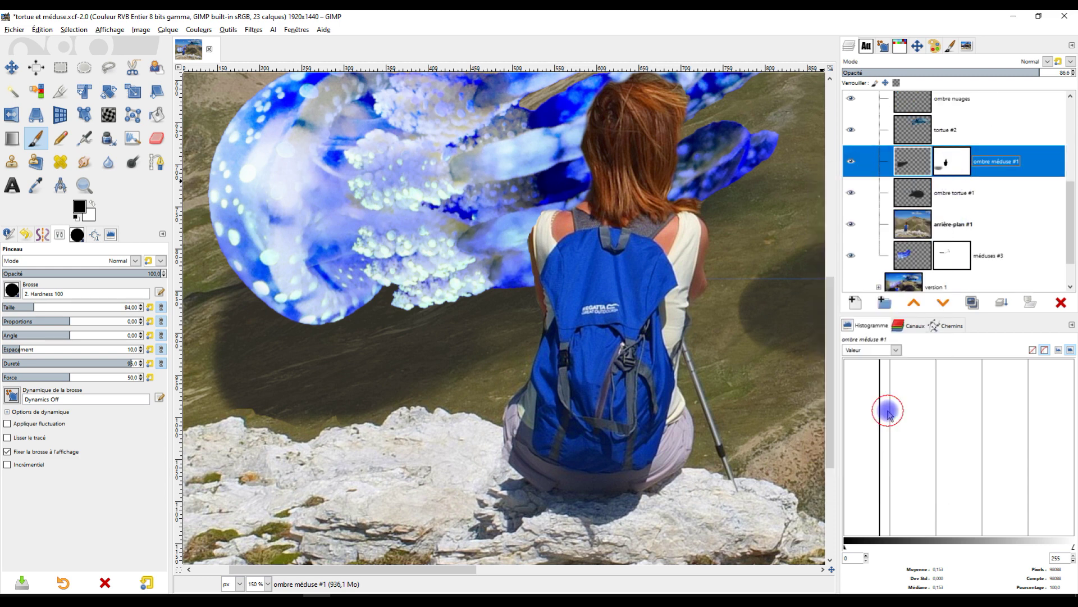
right_click(951, 163)
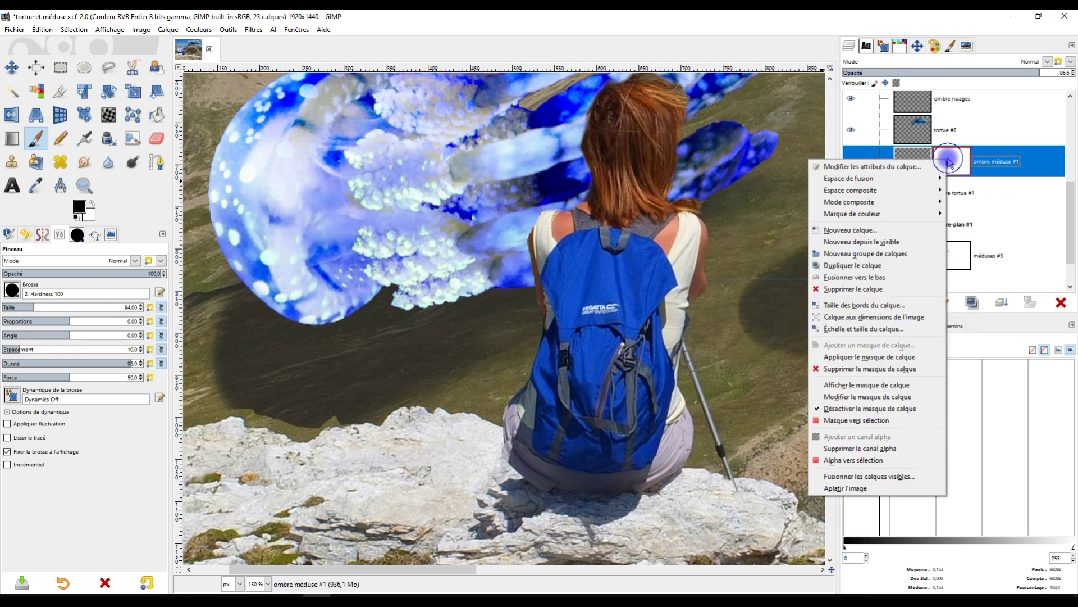
click(880, 371)
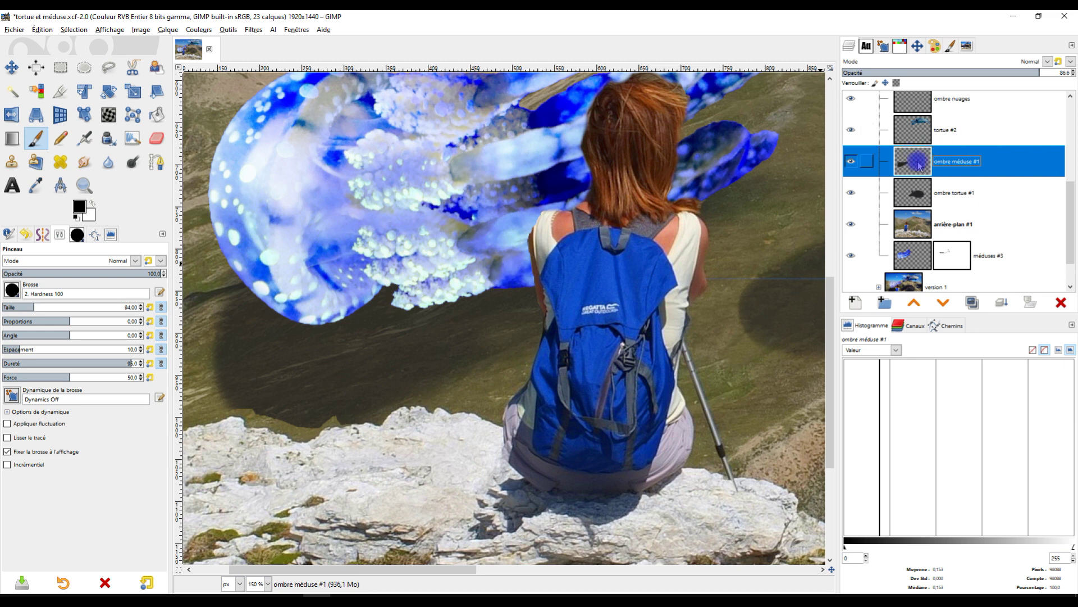
- Smudge the lower edge of the jellyfish shadow above the rocks and toggle the visibility of "ombre méduse #1" to compare
click(84, 162)
click(264, 443)
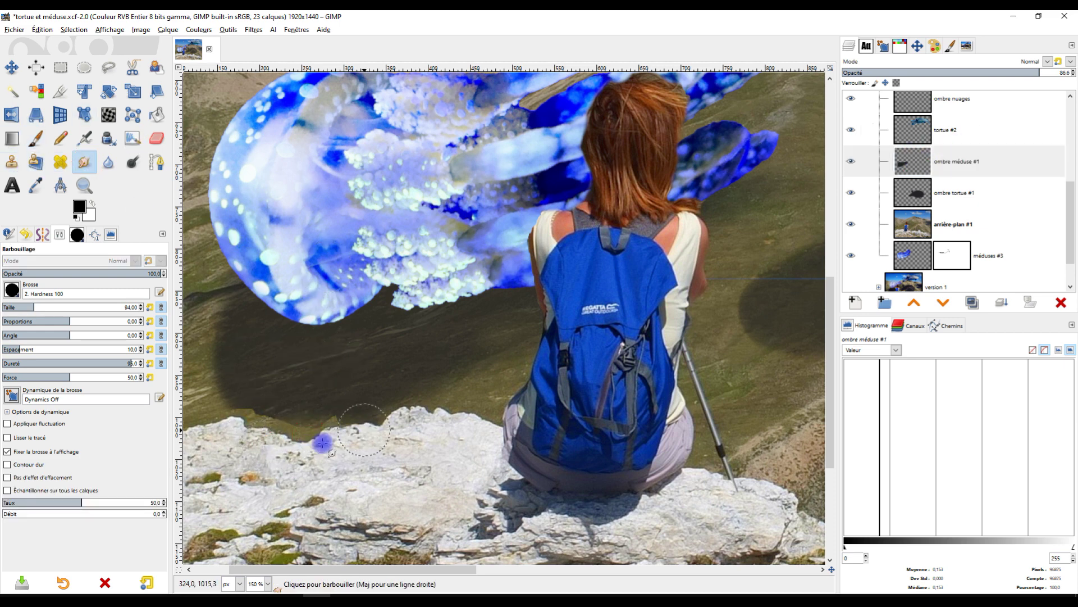
click(858, 169)
click(851, 162)
click(851, 162)
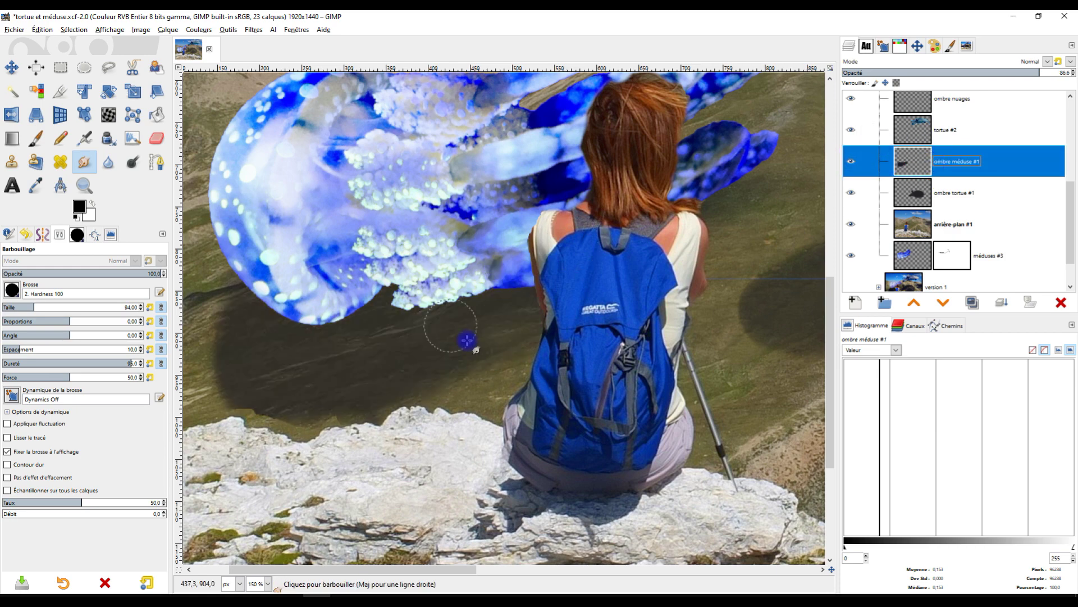
- Smudge the jellyfish shadow on "ombre méduse #1" sideways behind the woman to extend it across the hillside beside her arm
scroll(470, 337, down, 3)
scroll(349, 394, up, 3)
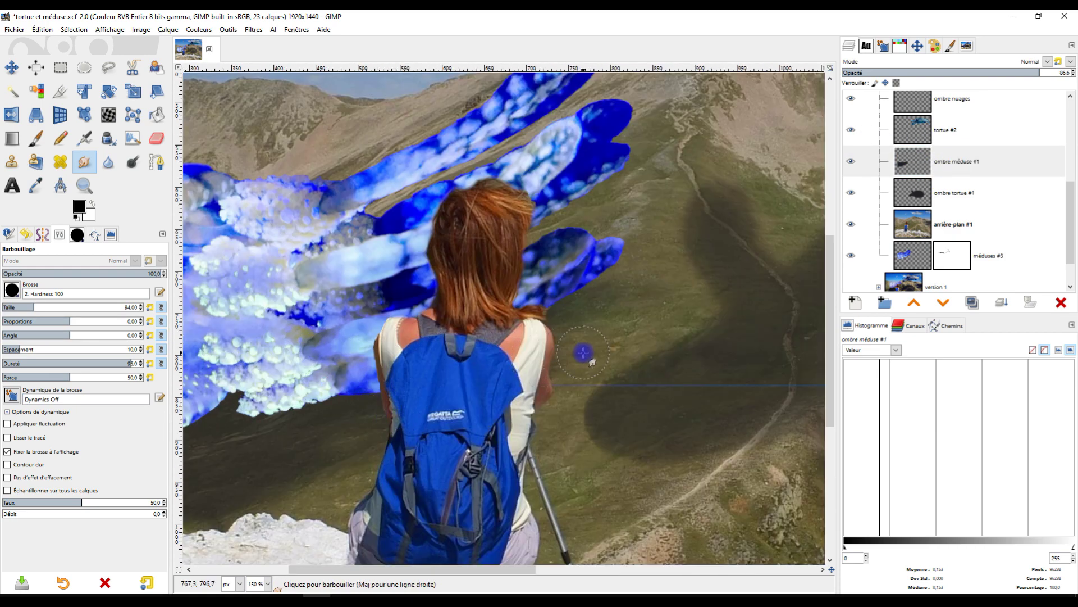
drag(548, 349, 576, 344)
drag(372, 380, 585, 343)
mouse_move(406, 362)
mouse_down()
mouse_move(587, 332)
mouse_move(563, 295)
mouse_up()
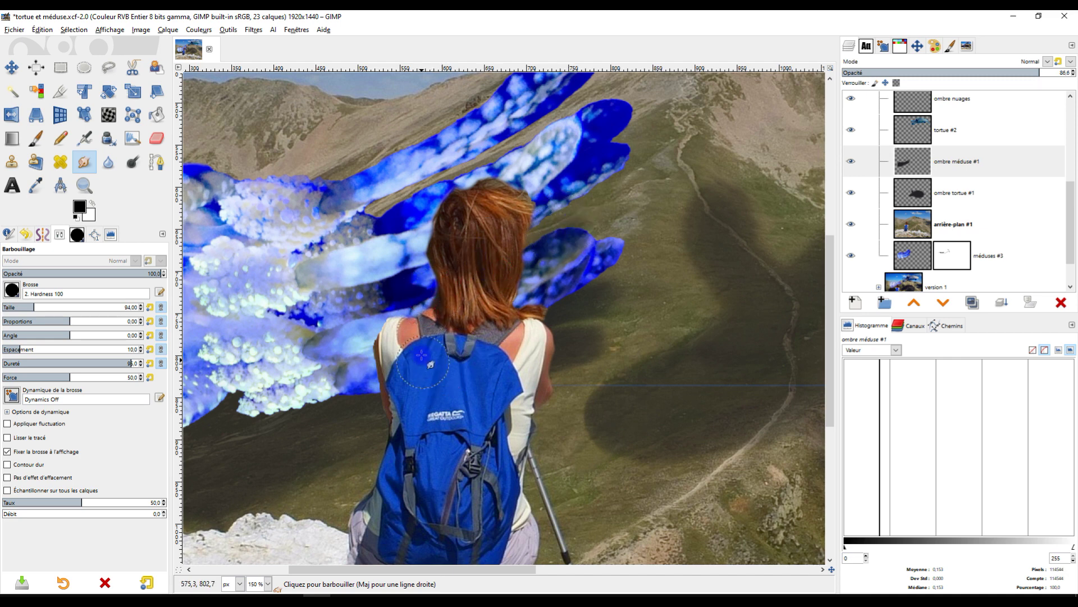
drag(444, 363, 574, 362)
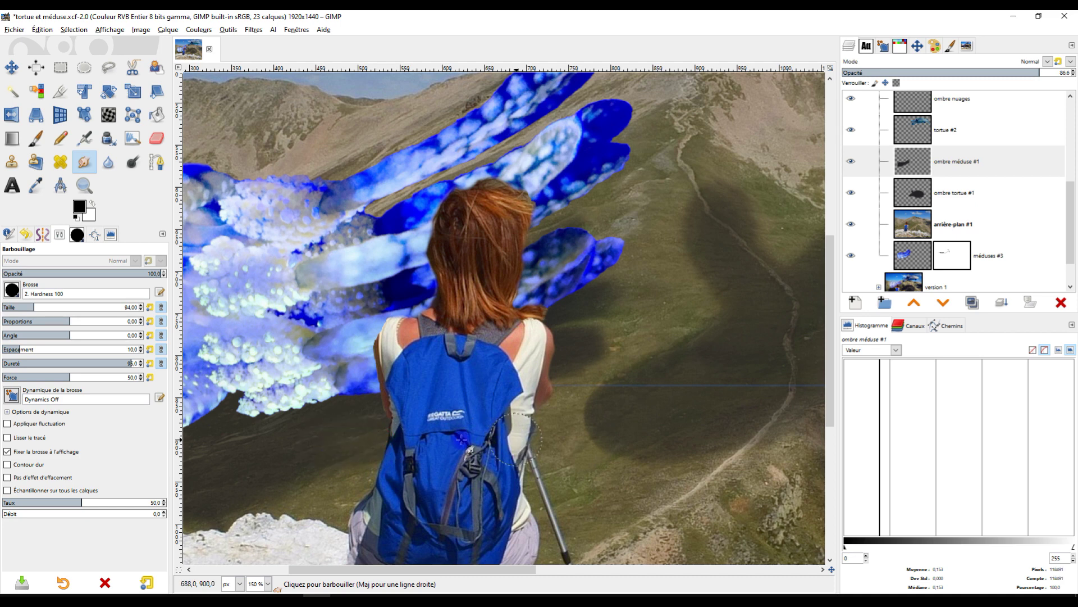
drag(519, 434, 482, 441)
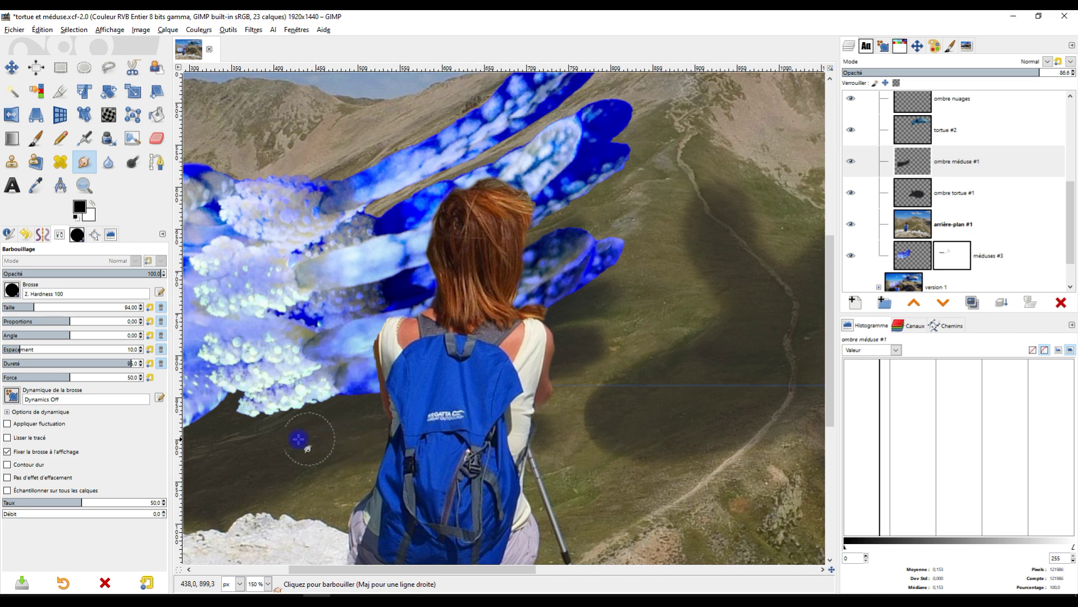
mouse_move(285, 461)
mouse_down()
mouse_move(368, 455)
mouse_move(299, 477)
mouse_move(562, 411)
mouse_up()
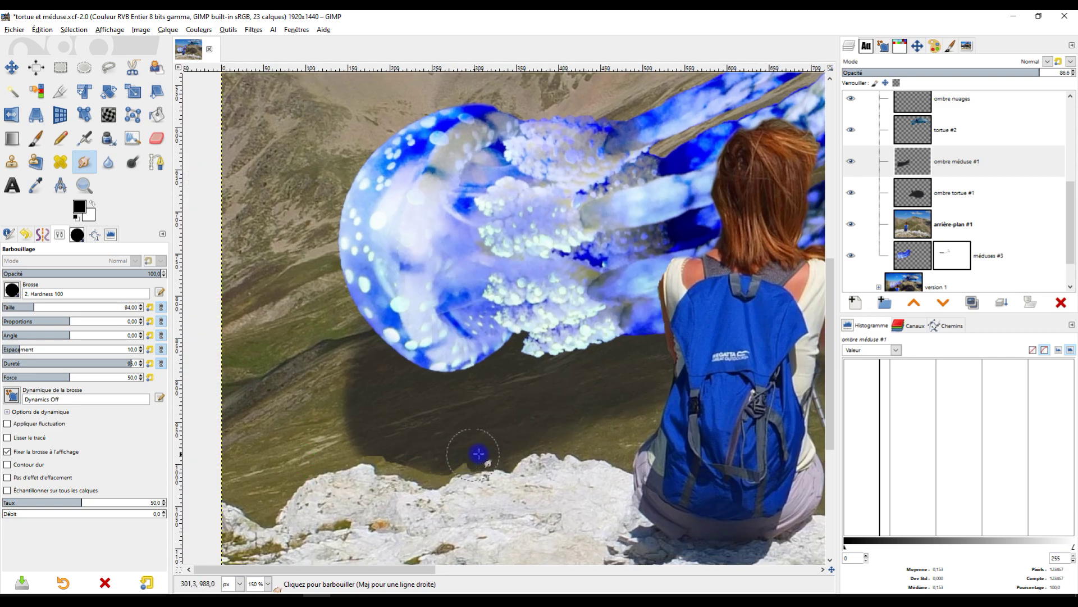
- Outline the unshaded strip along the rock ridge with a freehand selection and fill it with black on the mask of "femme premier plan"
scroll(484, 453, up, 2)
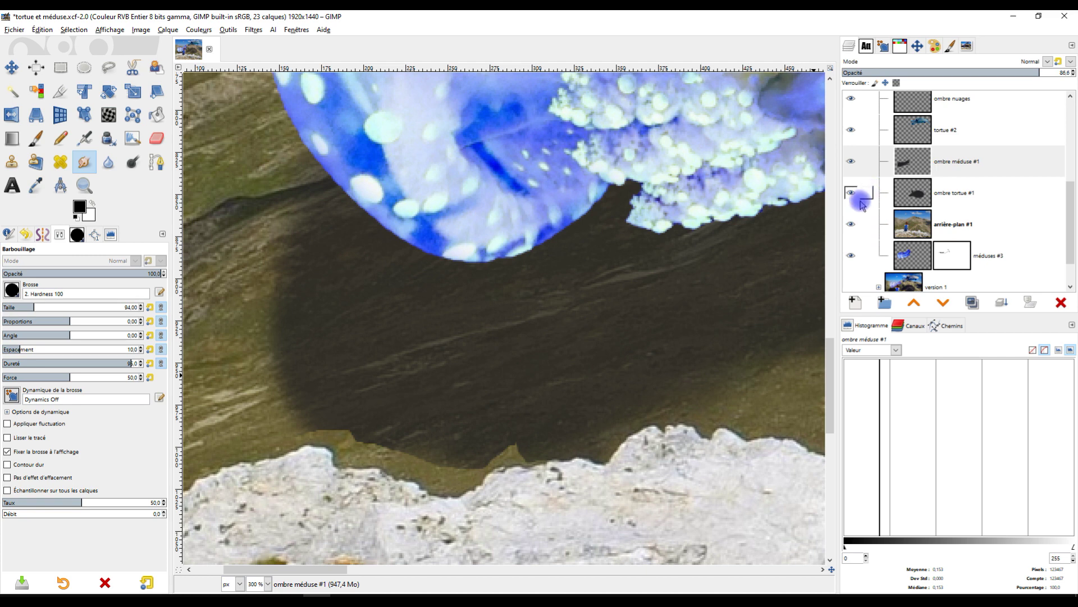
drag(511, 469, 548, 365)
scroll(922, 180, up, 5)
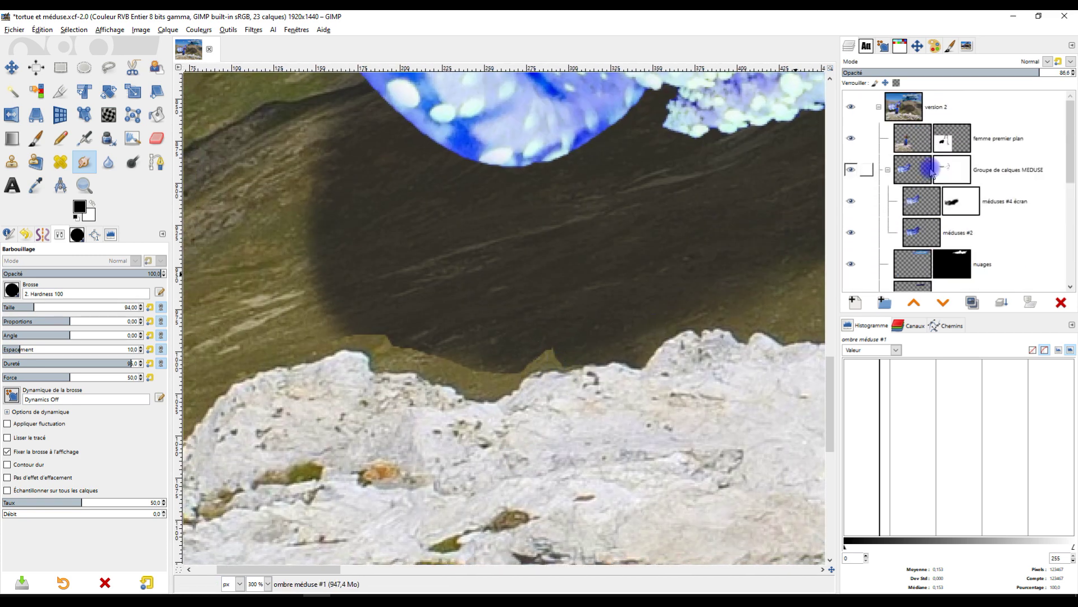
click(944, 147)
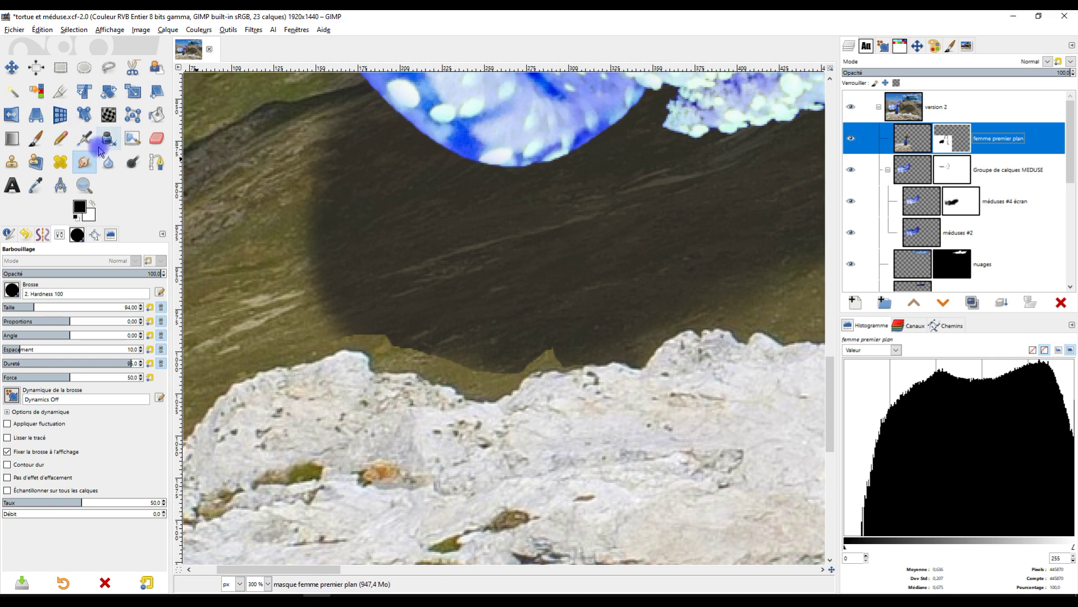
scroll(414, 385, up, 1)
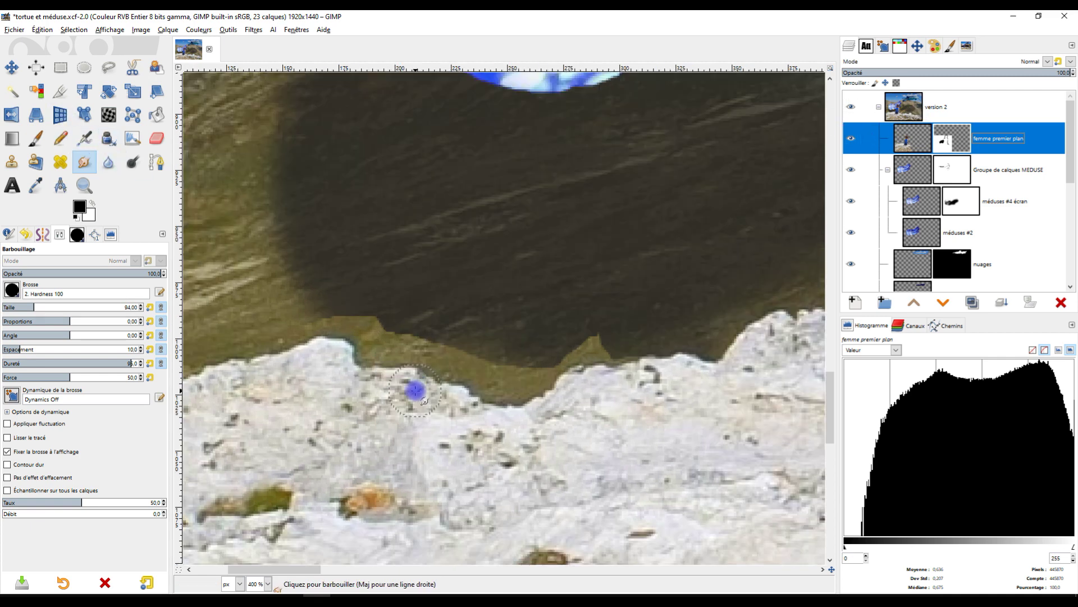
click(108, 67)
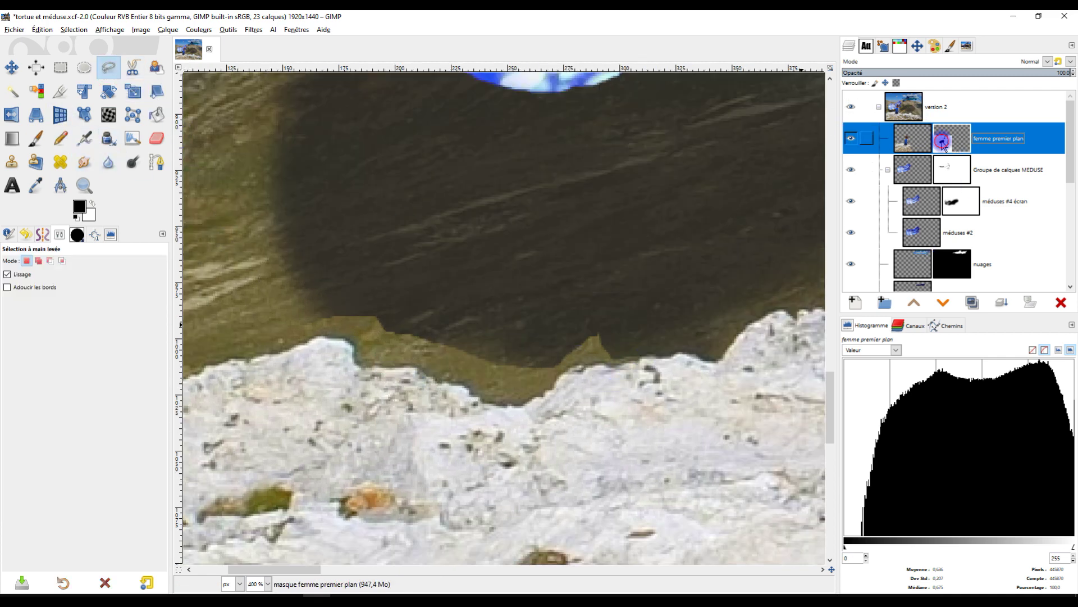
click(655, 353)
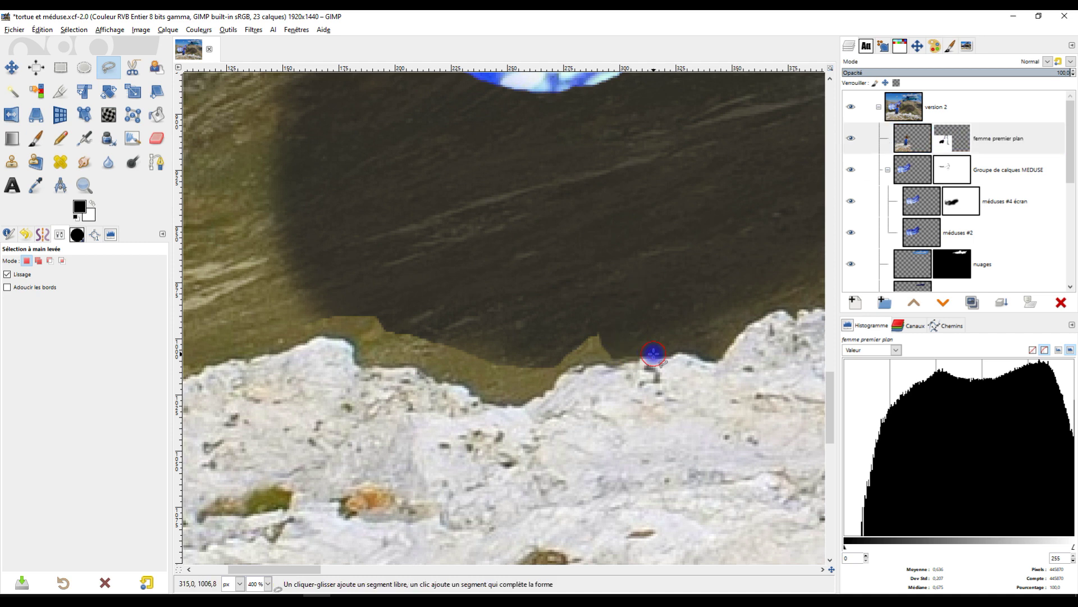
click(610, 365)
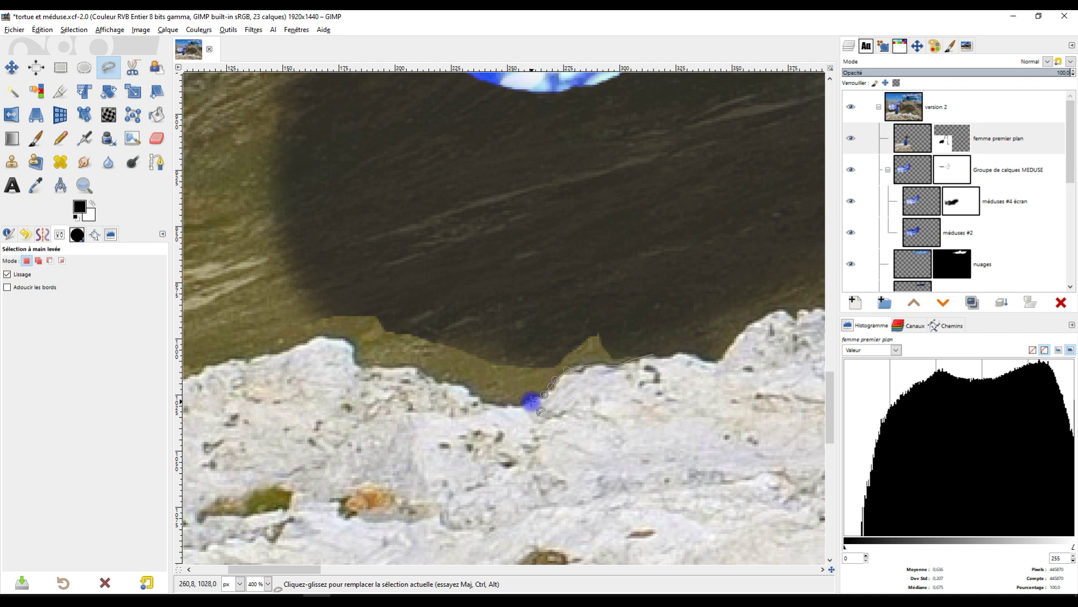
drag(520, 406, 465, 387)
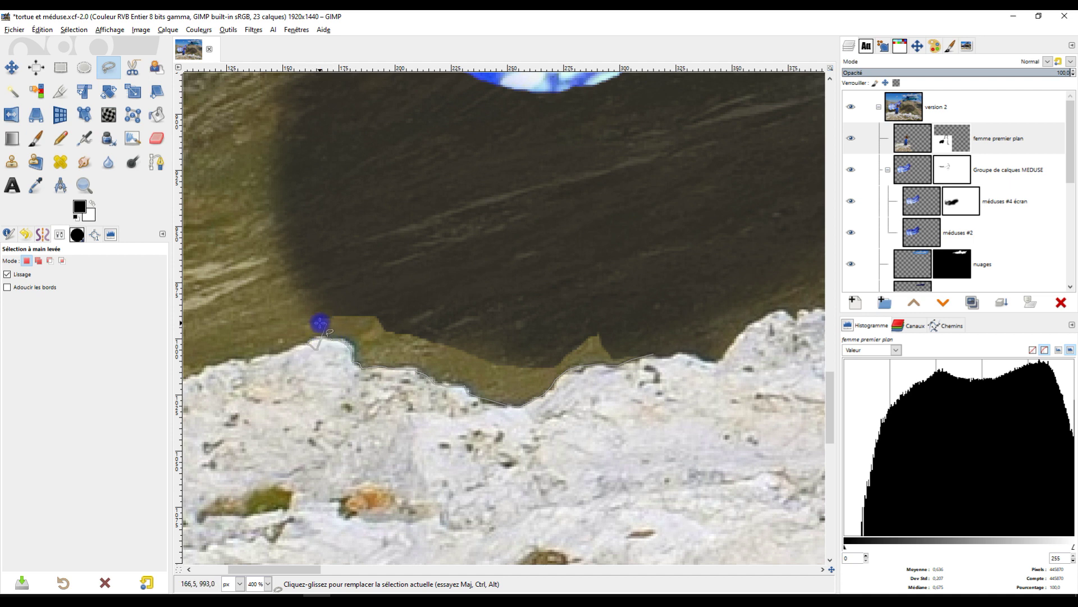
drag(257, 311, 566, 200)
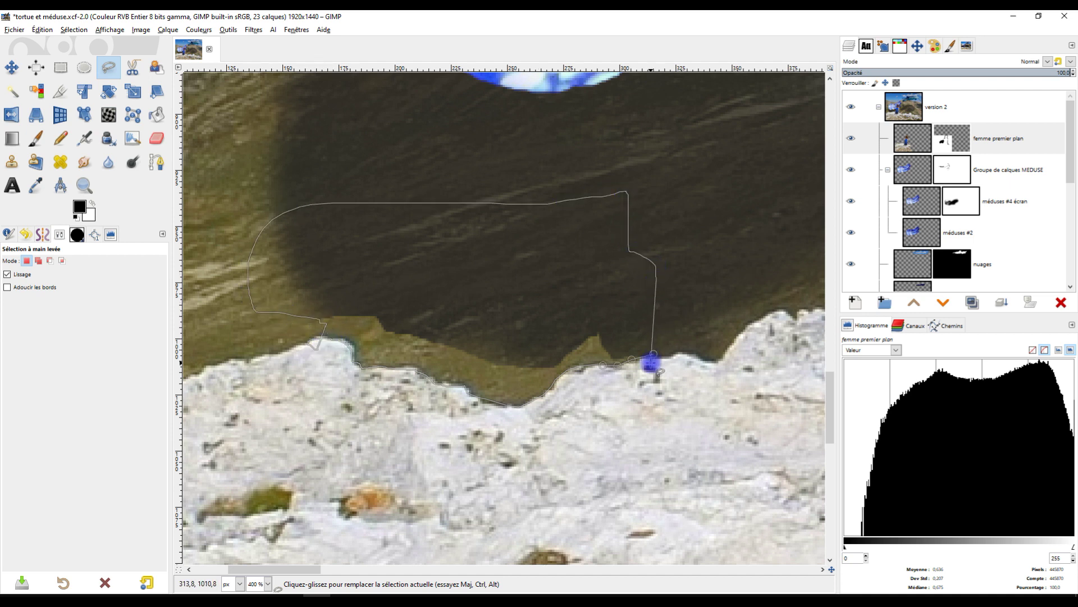
drag(652, 353, 653, 355)
key(Return)
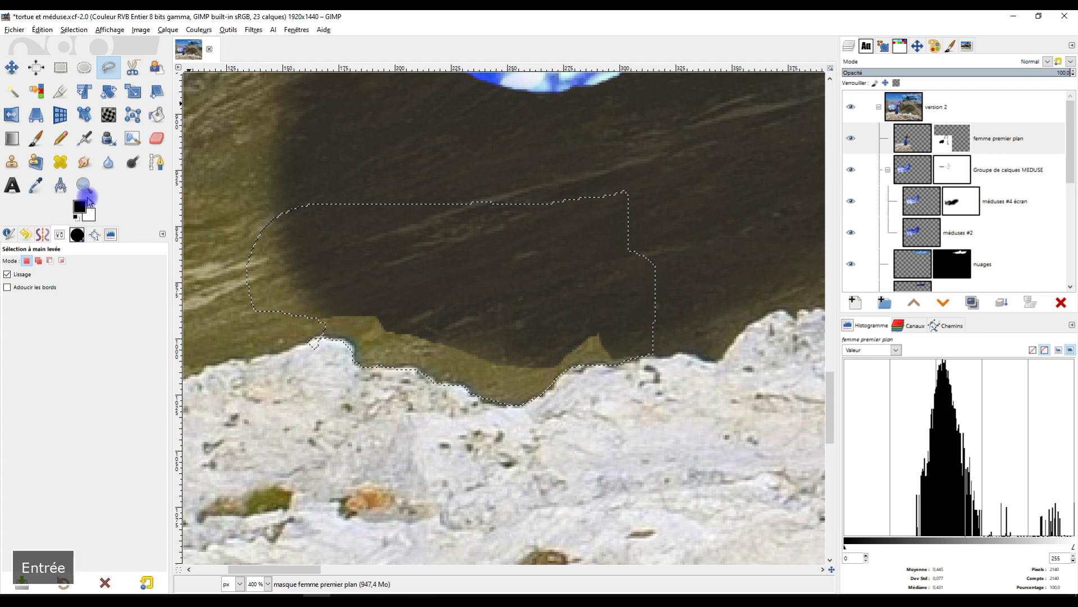
scroll(481, 245, down, 3)
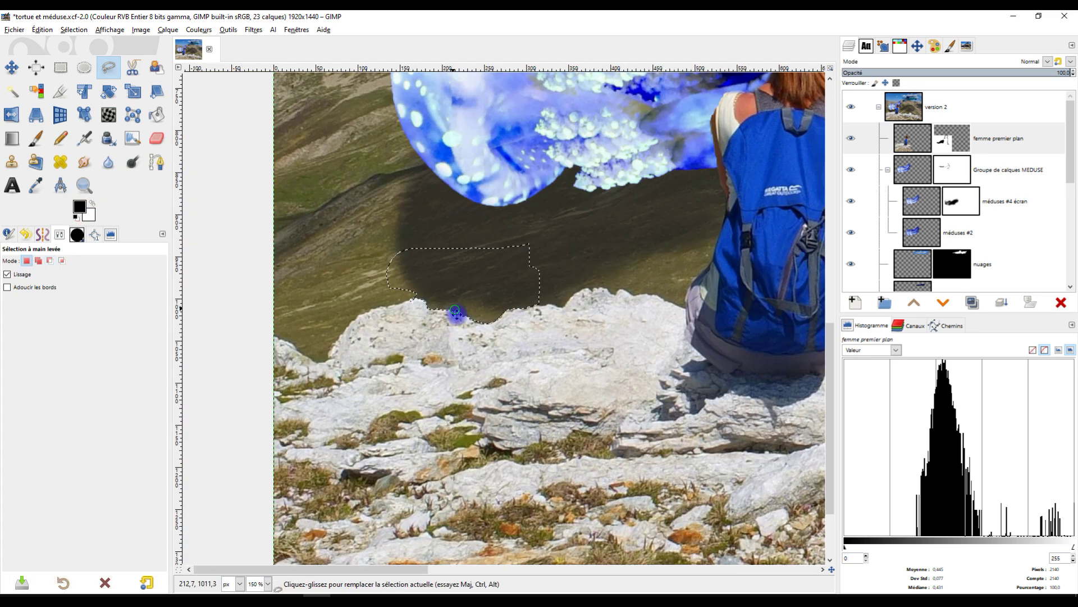
- Outline the neighbouring hillside above the rounded rock with a freehand selection and fill it with black on the same mask
scroll(513, 375, up, 2)
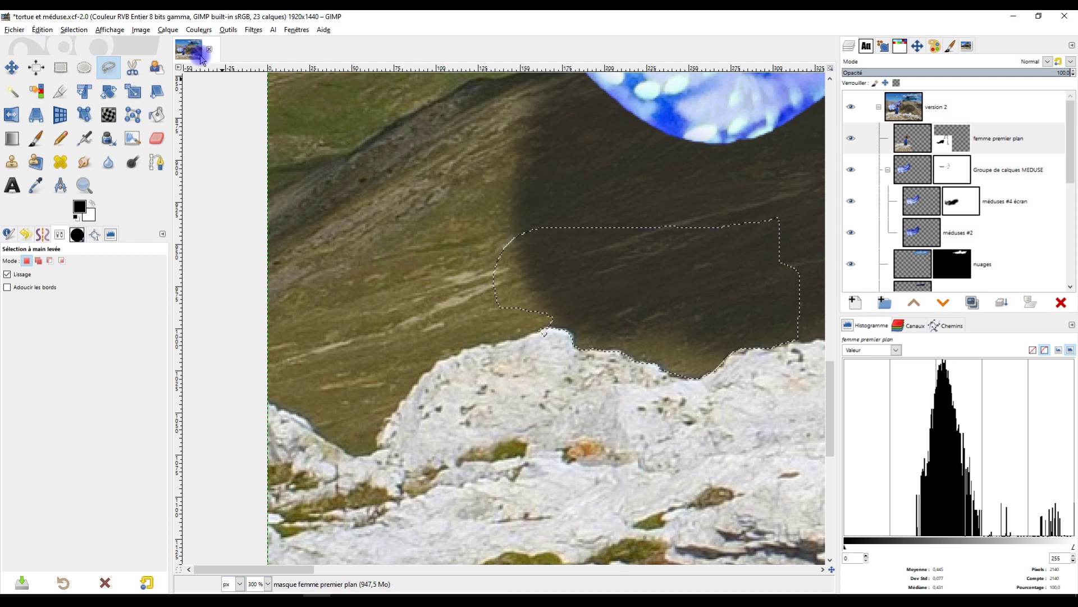
click(552, 325)
mouse_move(508, 344)
mouse_down()
mouse_move(475, 347)
mouse_move(433, 371)
mouse_move(394, 341)
mouse_move(381, 254)
mouse_move(504, 166)
mouse_move(614, 205)
mouse_up()
click(552, 326)
key(Return)
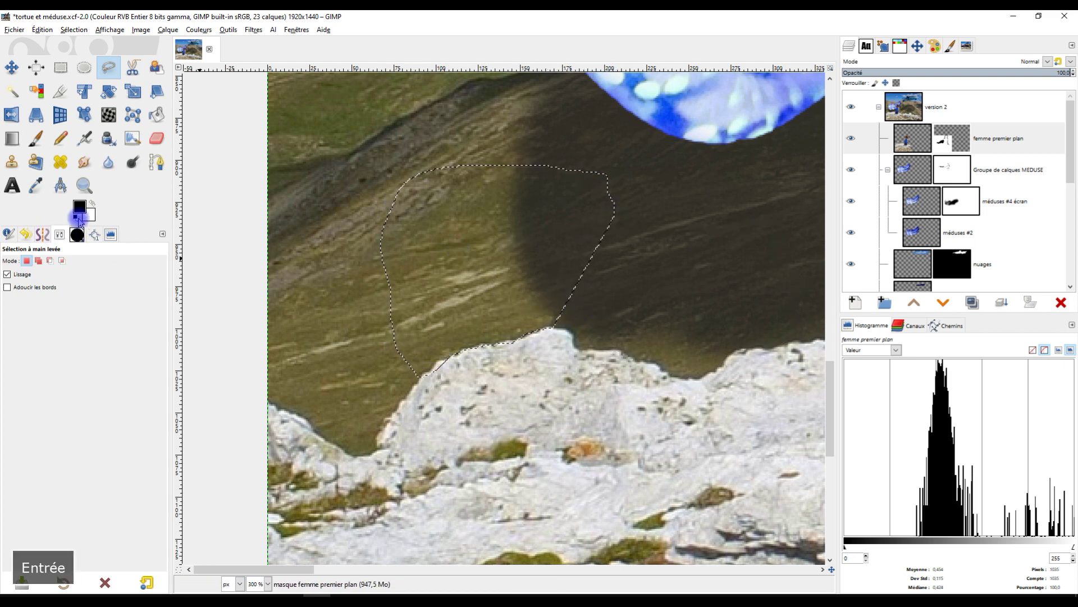
scroll(621, 260, right, 3)
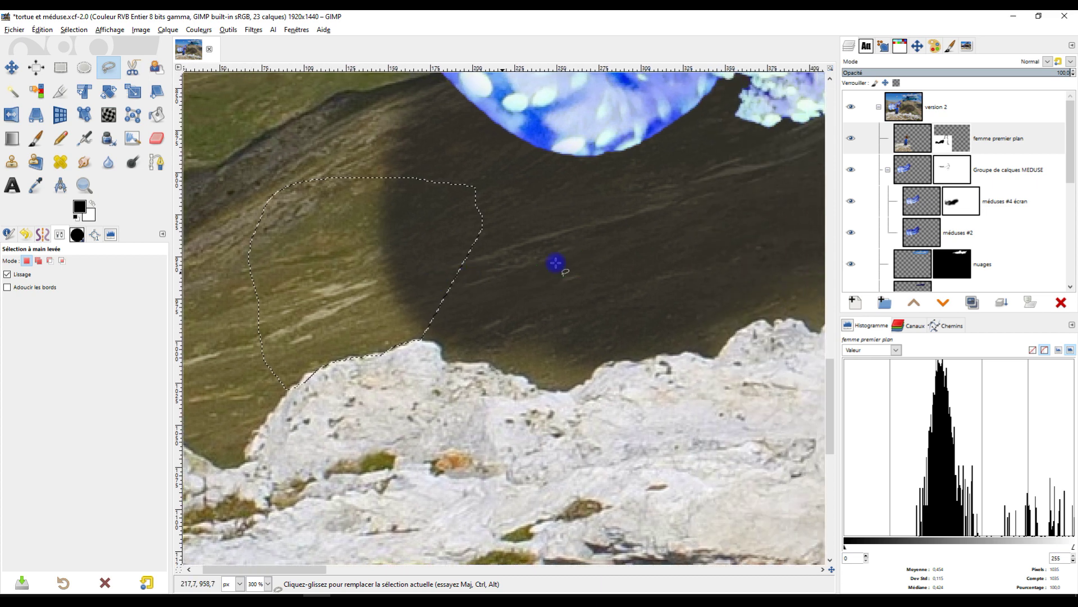
- Make "ombre méduse #1" the active layer and remove the current selection
scroll(983, 247, down, 5)
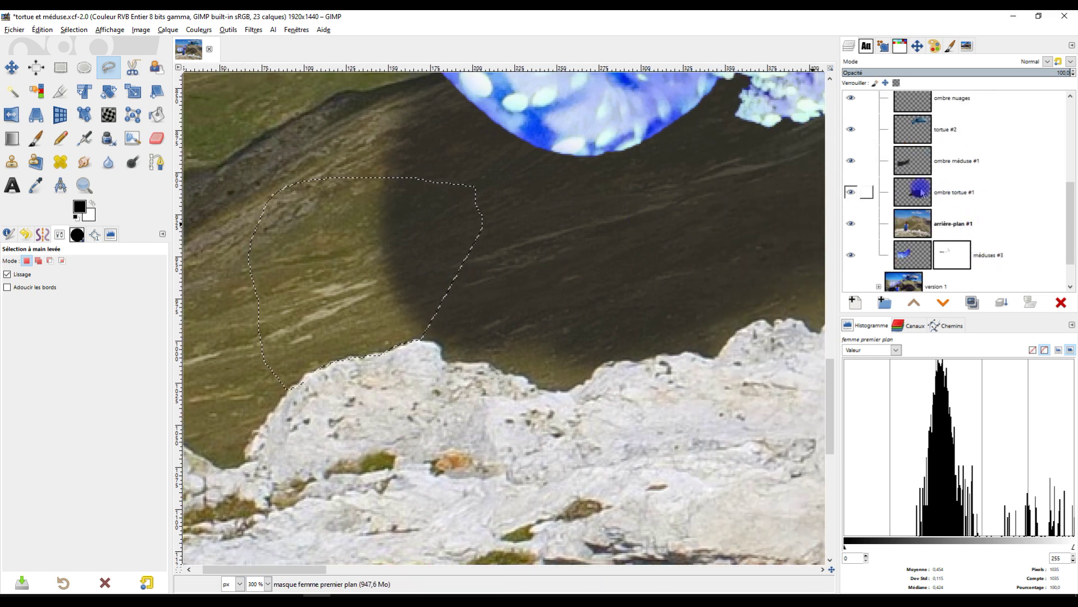
click(911, 165)
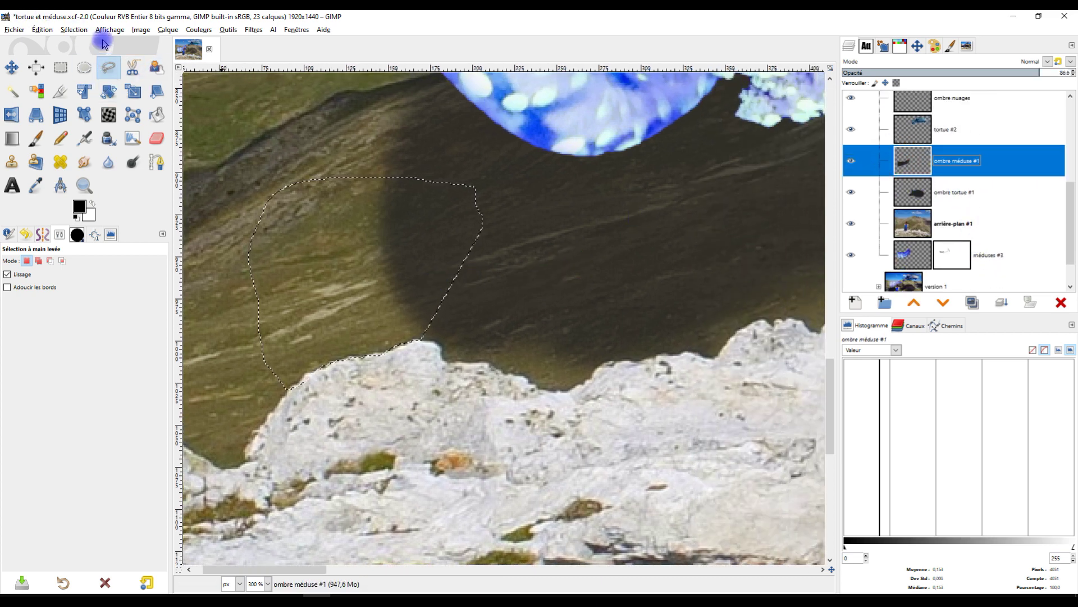
click(74, 29)
click(78, 53)
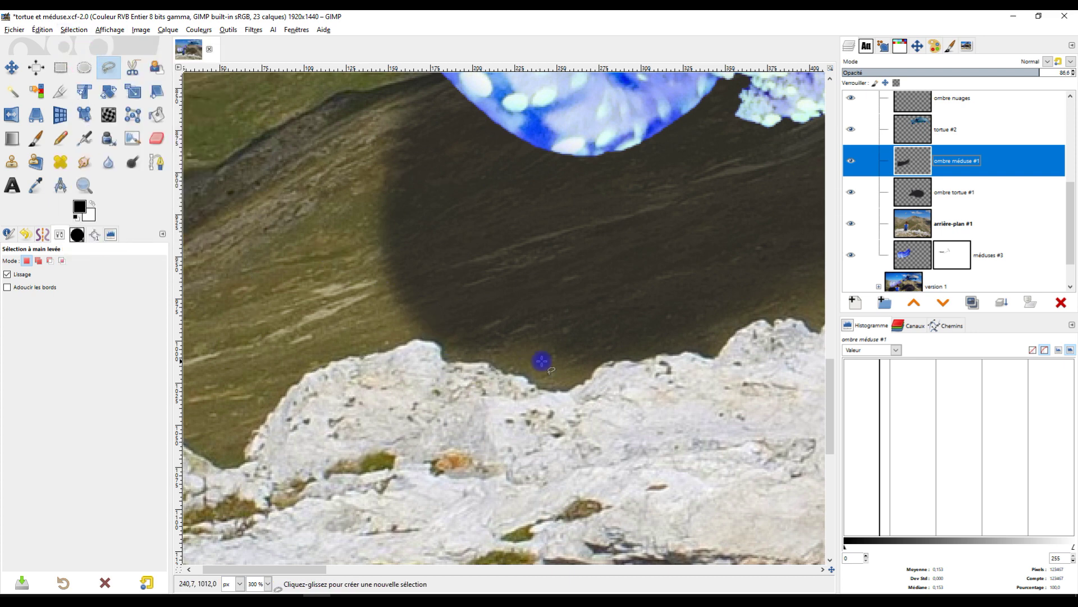
- Set up the Smudge tool with the "2. Hardness 075" brush at size 139
click(81, 166)
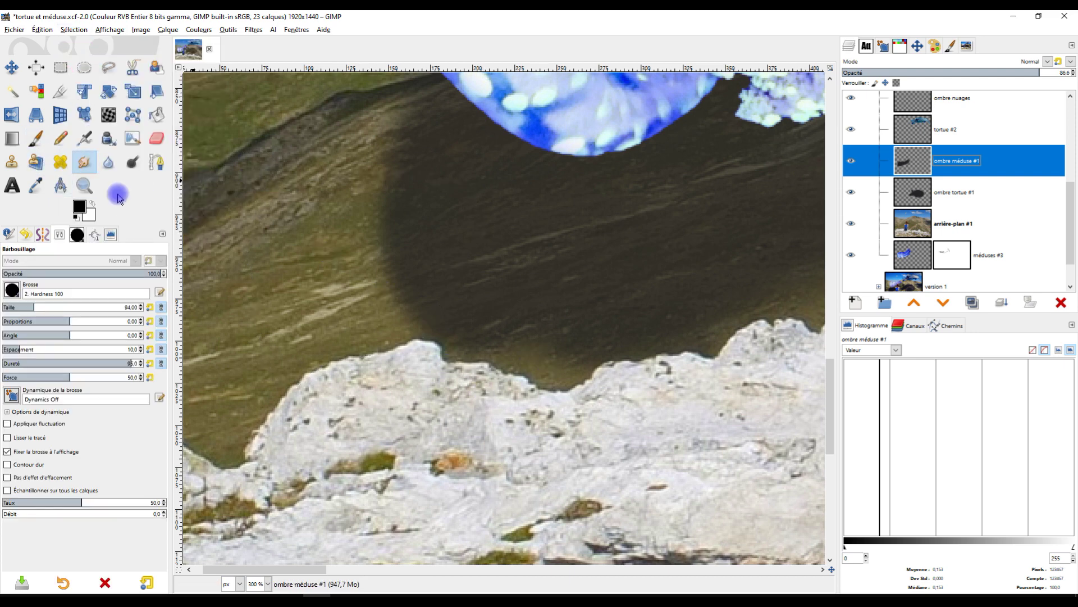
click(11, 289)
click(41, 319)
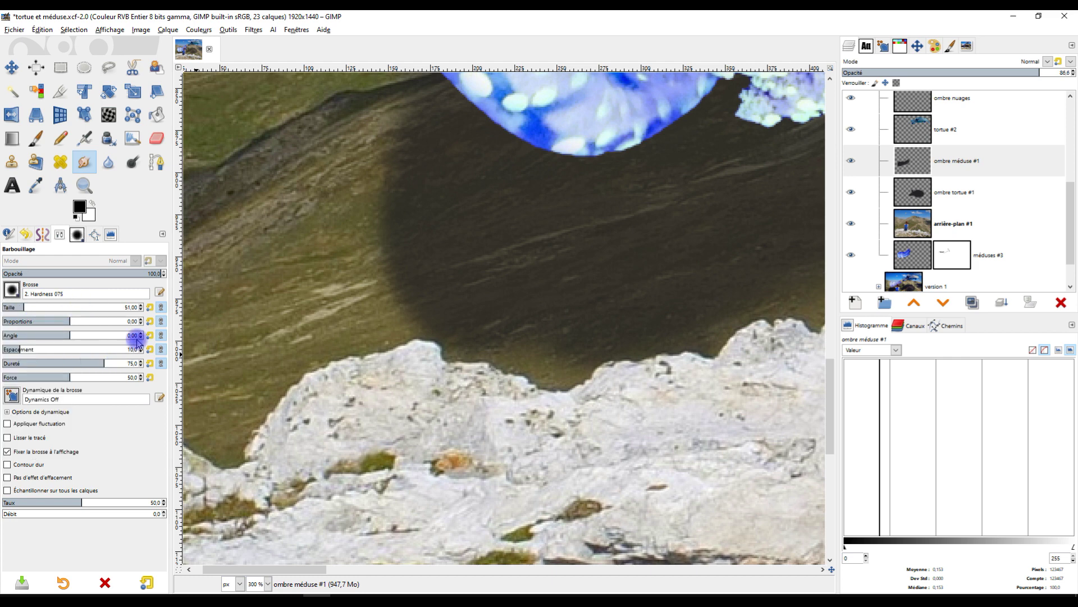
click(43, 307)
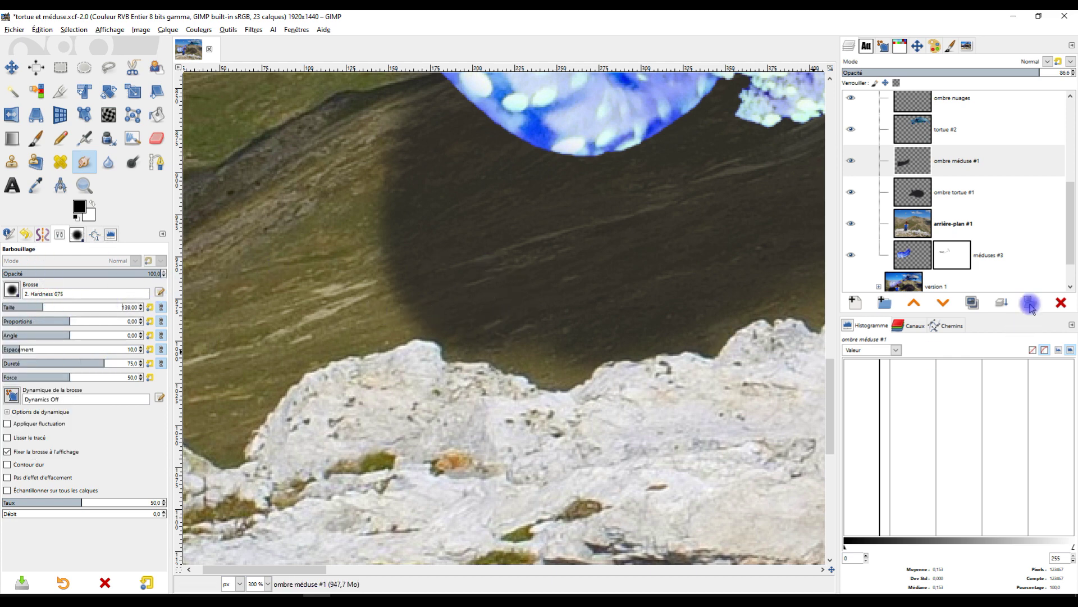
- Smudge the lower edge of the shadow on "ombre méduse #1" down towards the rock ridge
click(917, 169)
drag(560, 320, 521, 355)
drag(585, 362, 576, 368)
drag(607, 322, 537, 361)
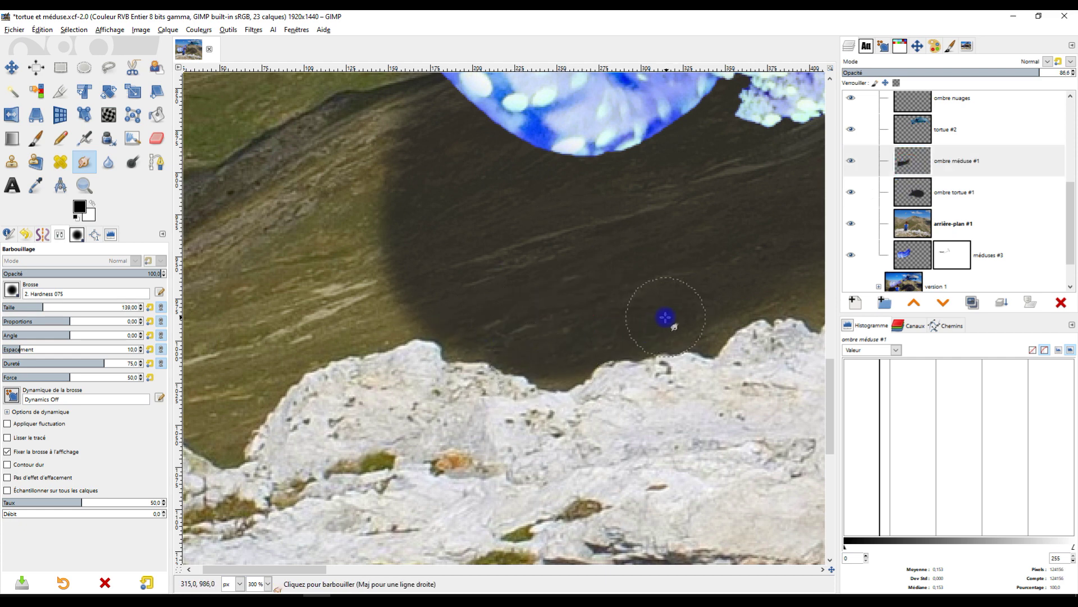
scroll(667, 318, down, 3)
drag(655, 330, 582, 387)
scroll(582, 386, up, 2)
drag(652, 346, 629, 363)
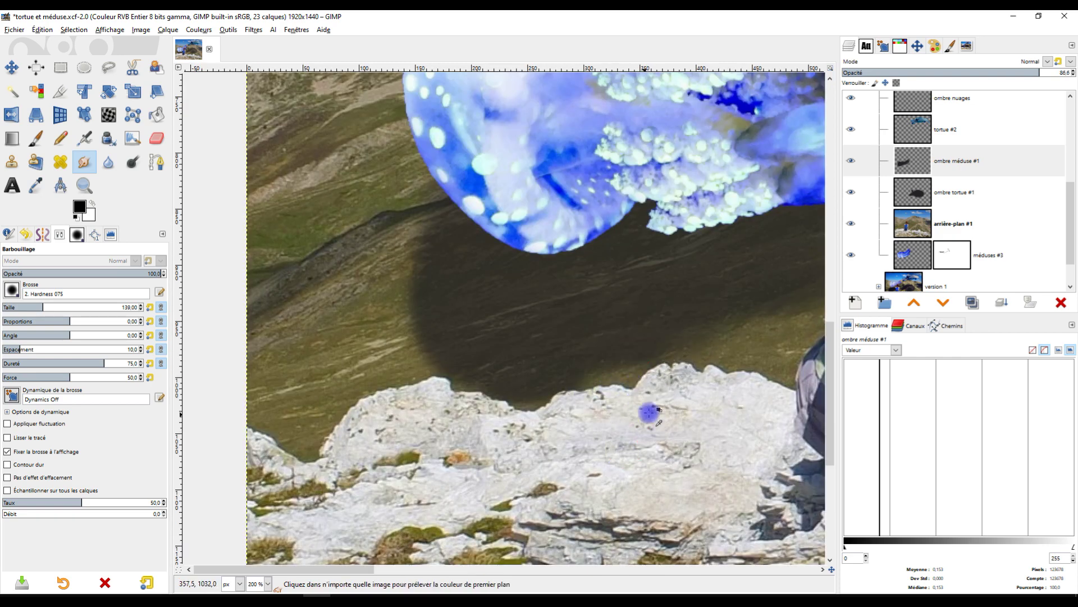
- Smudge the jellyfish shadow across the hillside between the rocks and the seated woman
scroll(646, 414, down, 2)
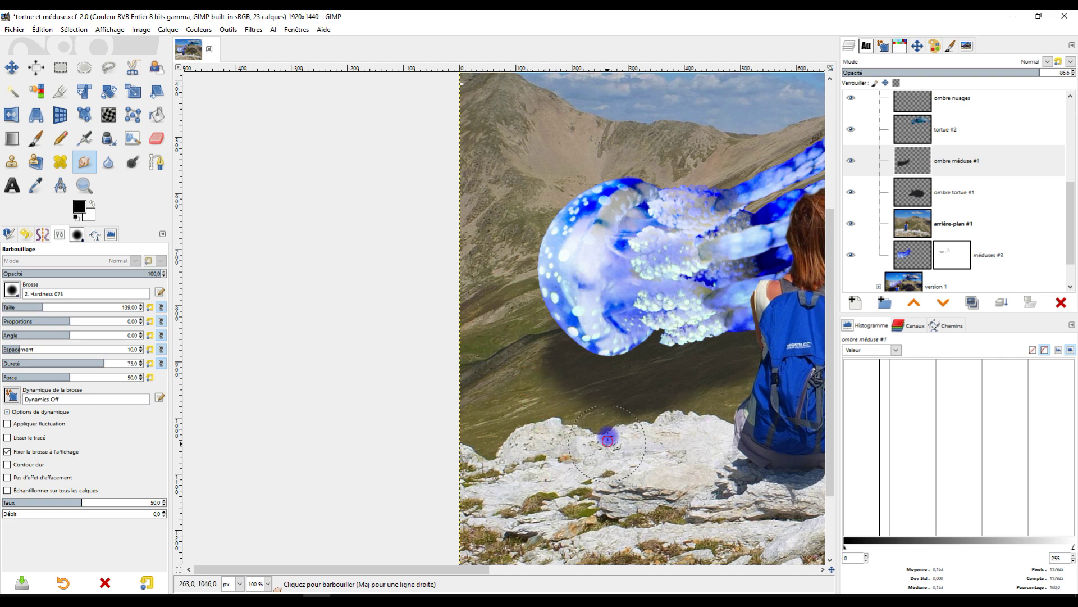
drag(642, 440, 662, 443)
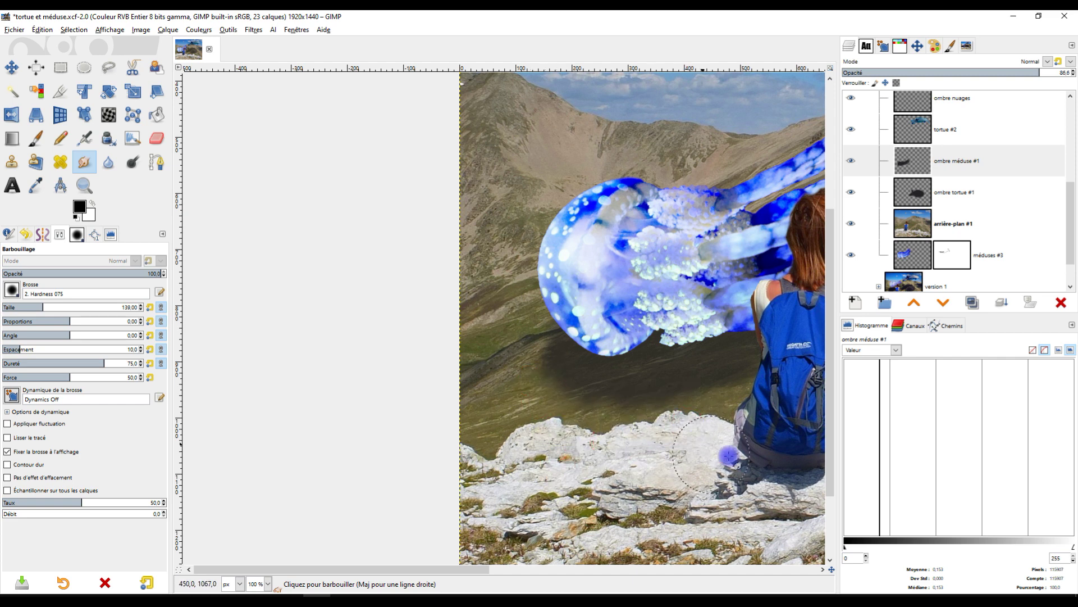
drag(762, 433, 628, 474)
scroll(596, 429, up, 1)
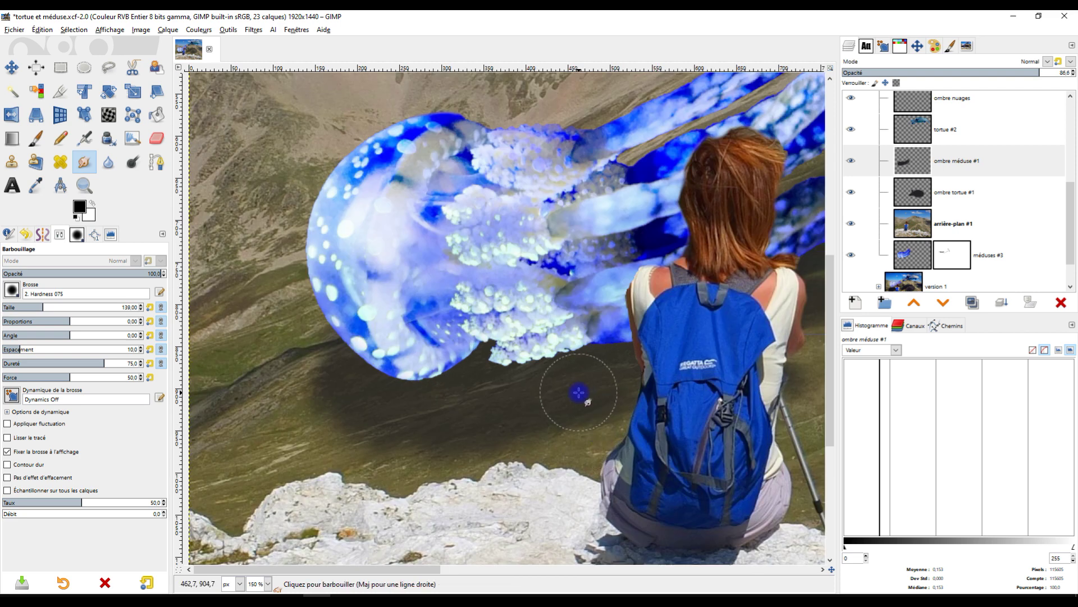
mouse_move(498, 428)
mouse_down()
mouse_move(467, 439)
mouse_move(467, 425)
mouse_move(380, 431)
mouse_move(390, 422)
mouse_move(369, 382)
mouse_move(339, 391)
mouse_move(364, 419)
mouse_move(435, 429)
mouse_move(387, 442)
mouse_move(372, 405)
mouse_move(352, 420)
mouse_move(359, 406)
mouse_move(344, 408)
mouse_move(403, 383)
mouse_move(482, 414)
mouse_move(549, 398)
mouse_move(581, 456)
mouse_move(617, 439)
mouse_up()
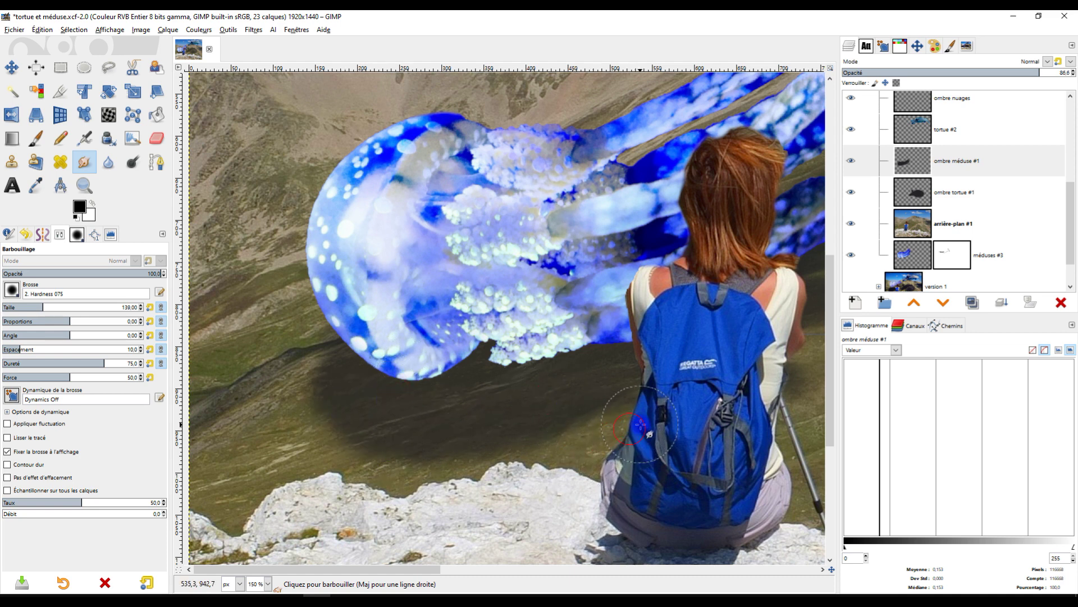
- Raise the opacity of the "ombre méduse #1" layer to 94.1
scroll(615, 439, down, 4)
scroll(559, 435, up, 4)
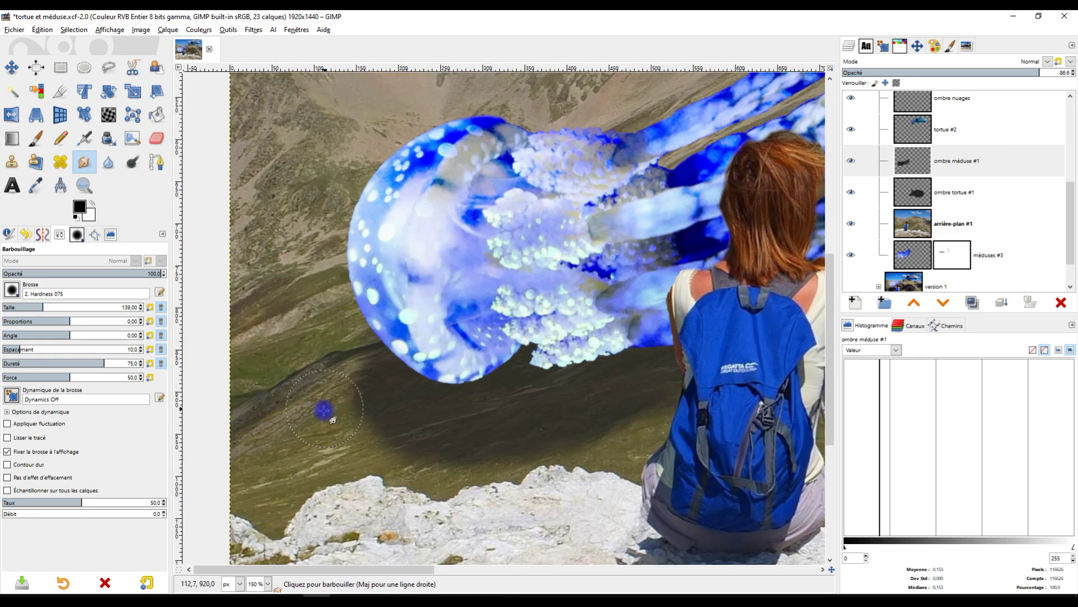
click(1055, 75)
click(1057, 74)
- Examine the jellyfish and turtle shadows in the whole montage at several zoom levels
scroll(651, 343, down, 3)
scroll(576, 376, up, 2)
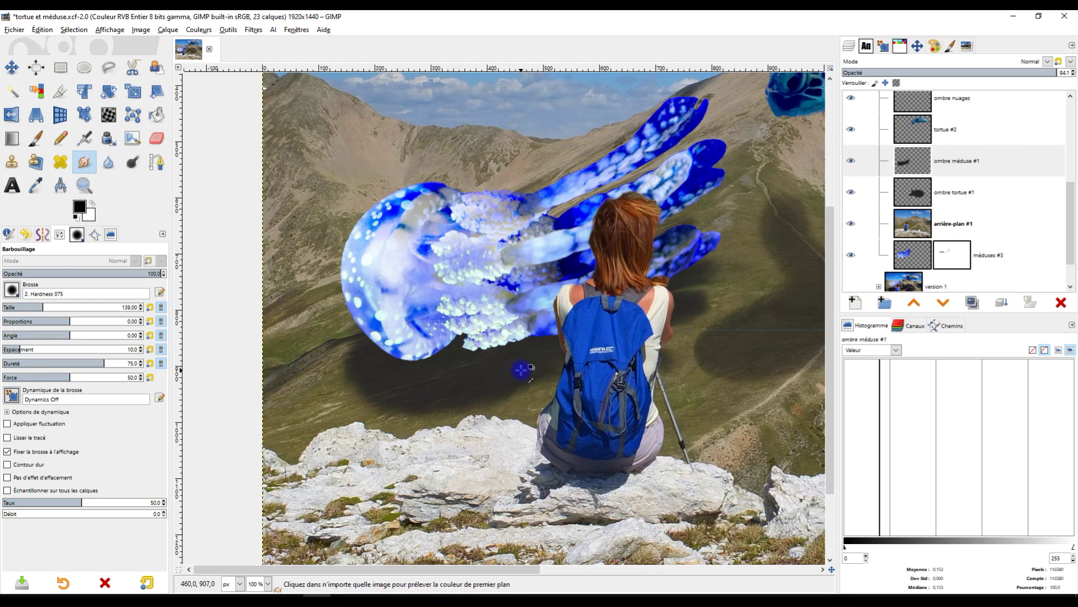
scroll(428, 373, down, 1)
scroll(484, 353, up, 1)
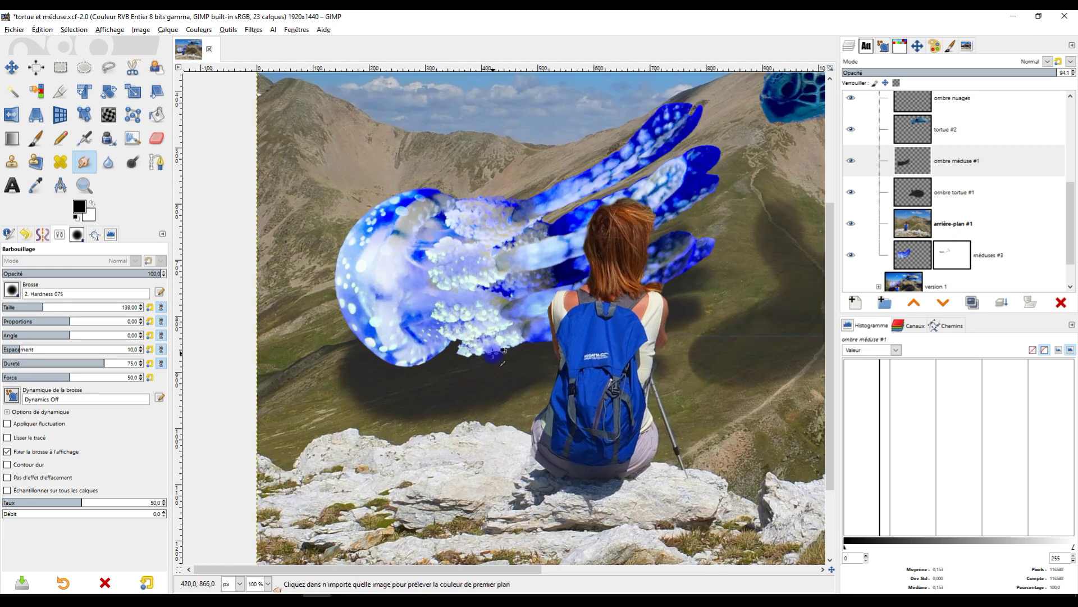
scroll(516, 360, down, 1)
scroll(524, 358, down, 1)
scroll(534, 356, up, 1)
scroll(540, 354, down, 1)
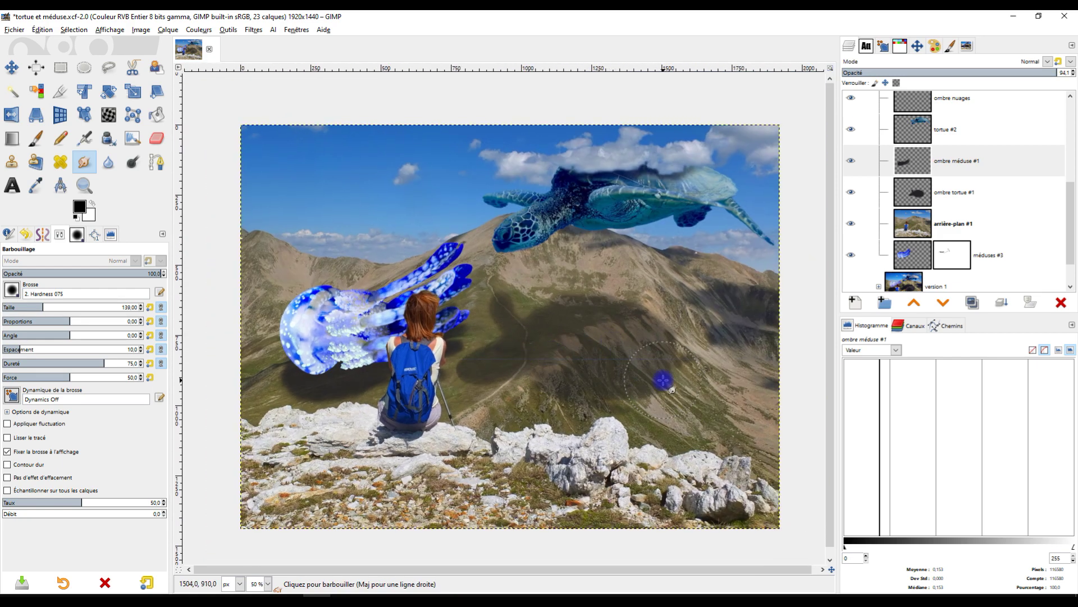
scroll(385, 308, up, 1)
scroll(385, 308, down, 1)
scroll(385, 308, up, 1)
- Isolate "Groupe de calques MEDUSE", show all layers again, and try to find a colour adjustment for the whole group
scroll(949, 154, up, 5)
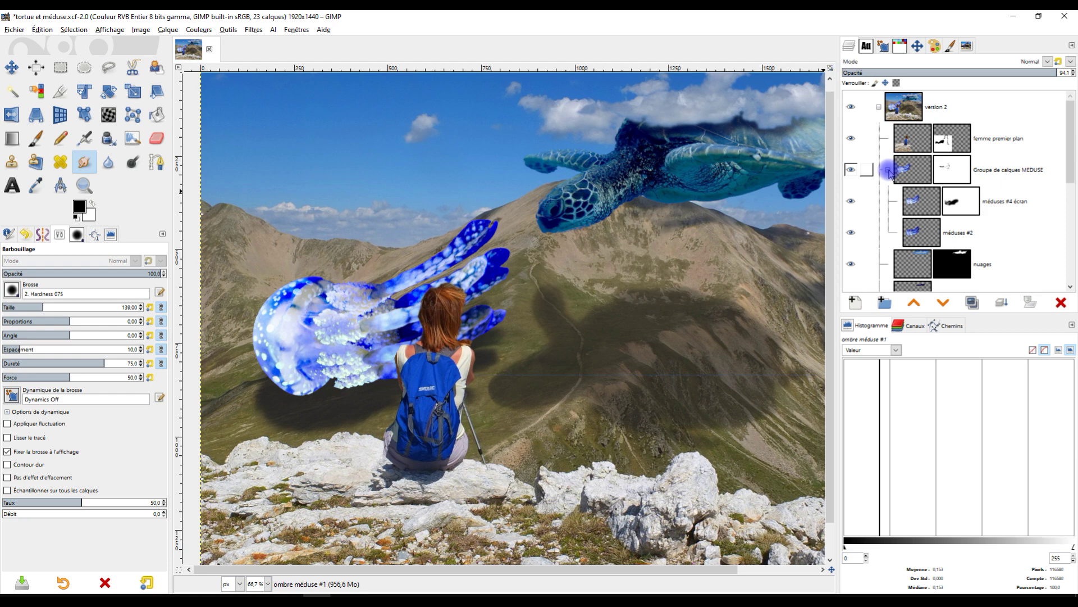
shift+click(853, 170)
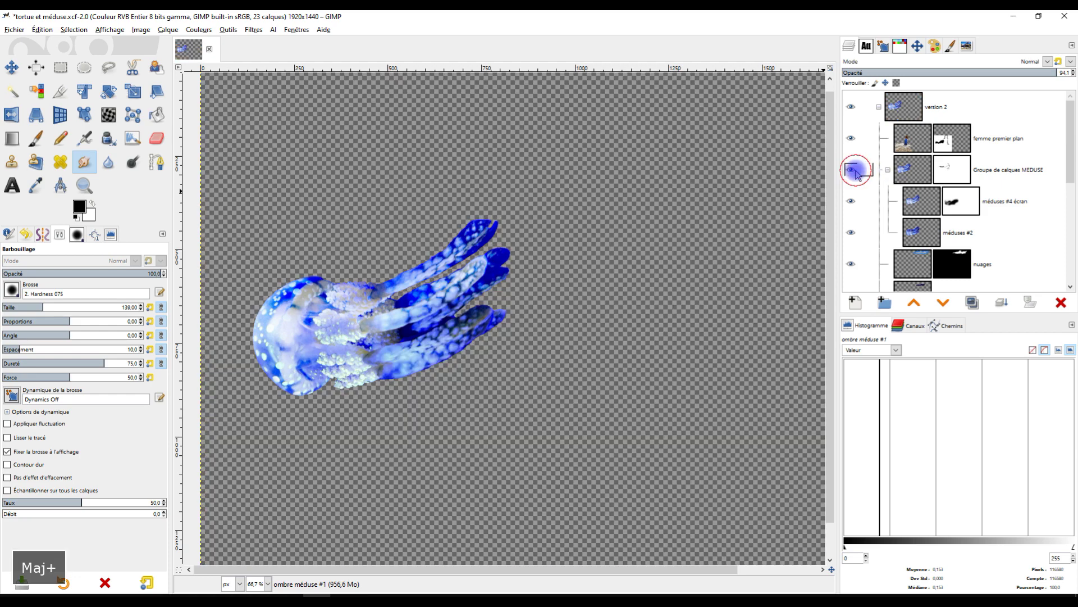
shift+click(853, 170)
click(912, 171)
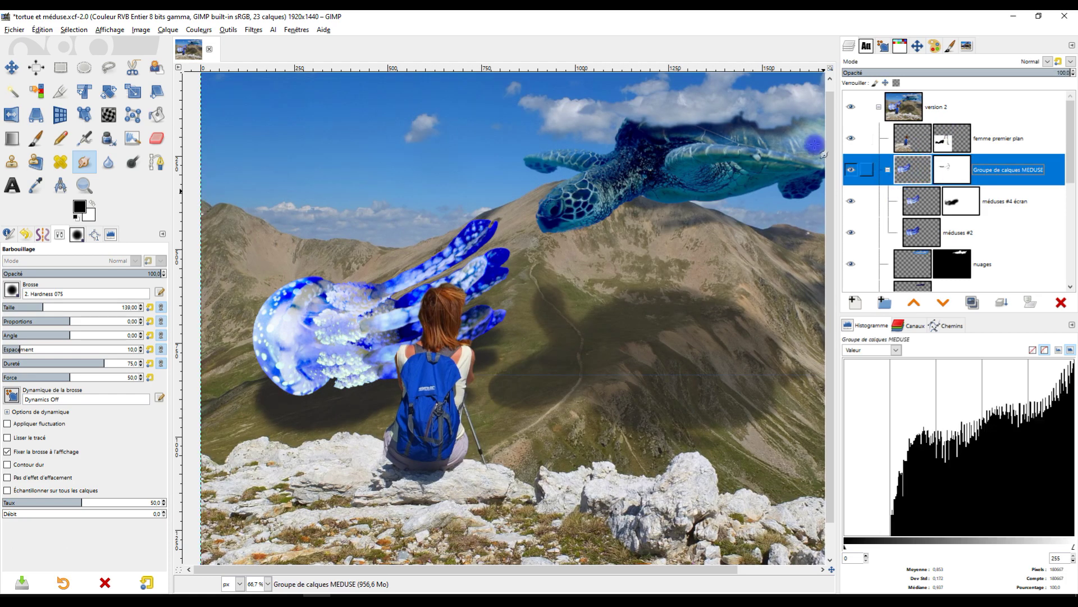
click(191, 30)
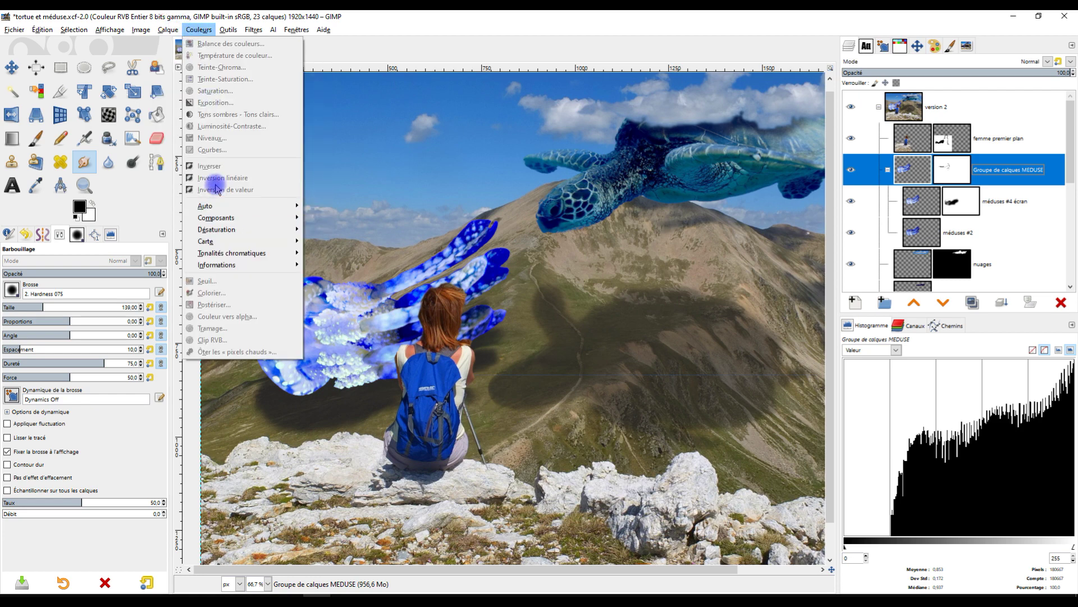
click(509, 39)
- Open Hue-Saturation on the "méduses #2" layer and set the hue to -2.2 and the lightness to -27.5
ctrl+scroll(382, 340, up, 3)
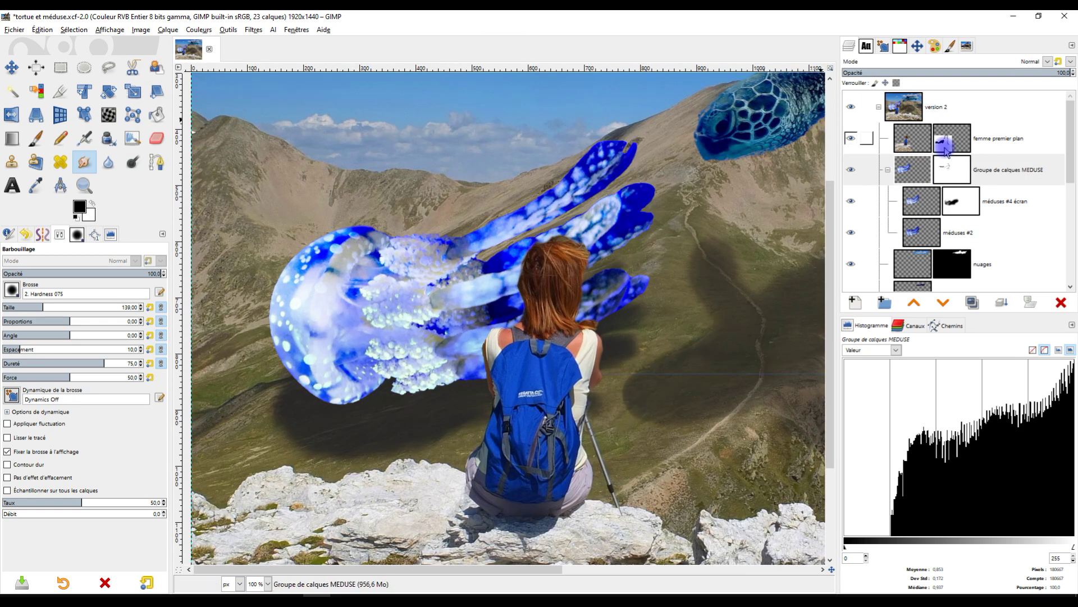
click(911, 228)
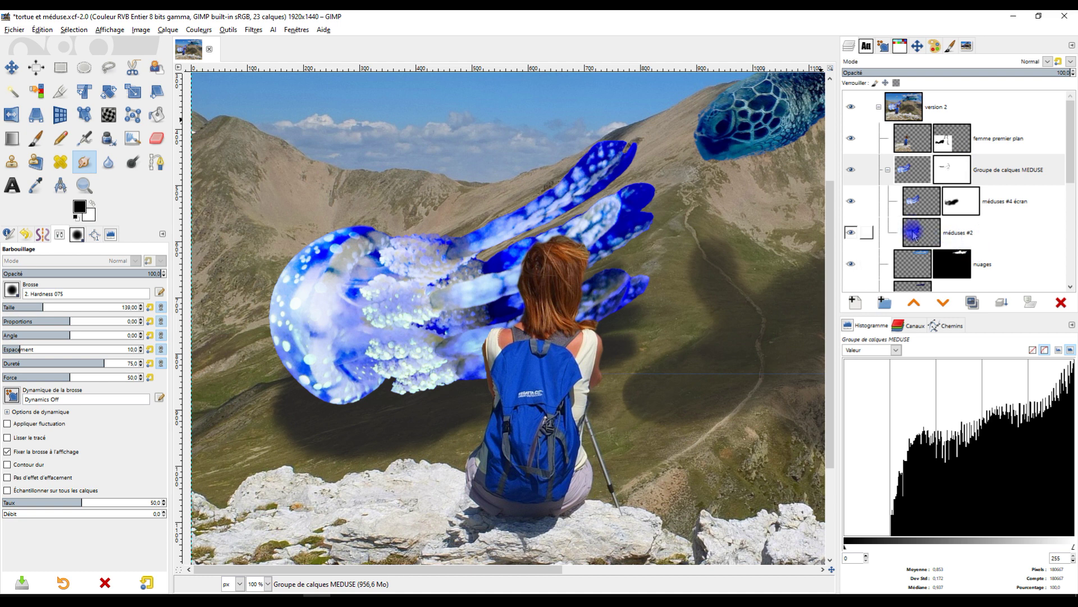
click(307, 44)
click(199, 31)
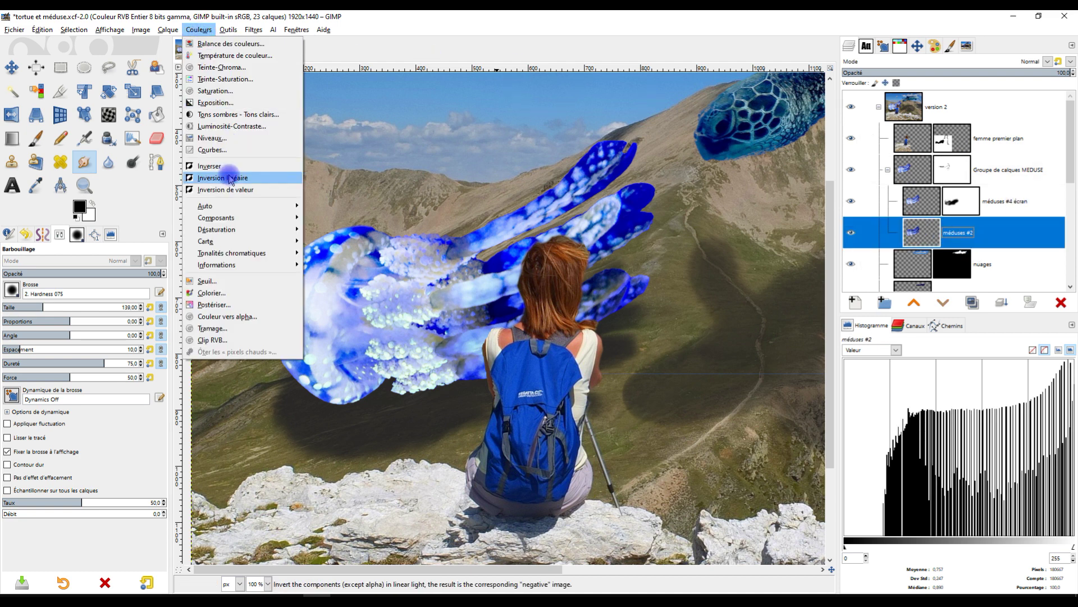
click(240, 79)
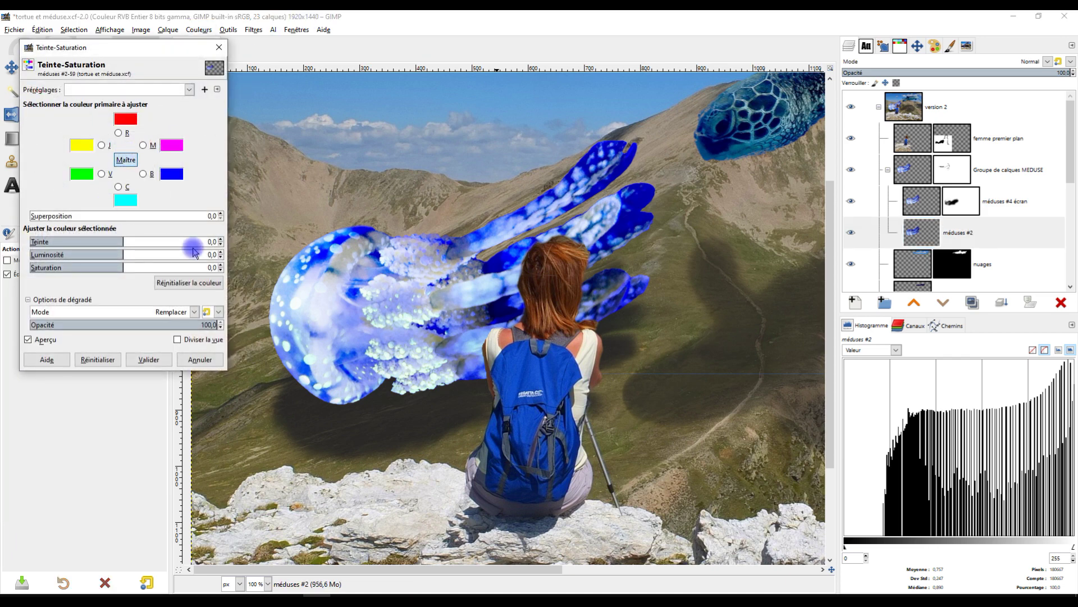
click(120, 238)
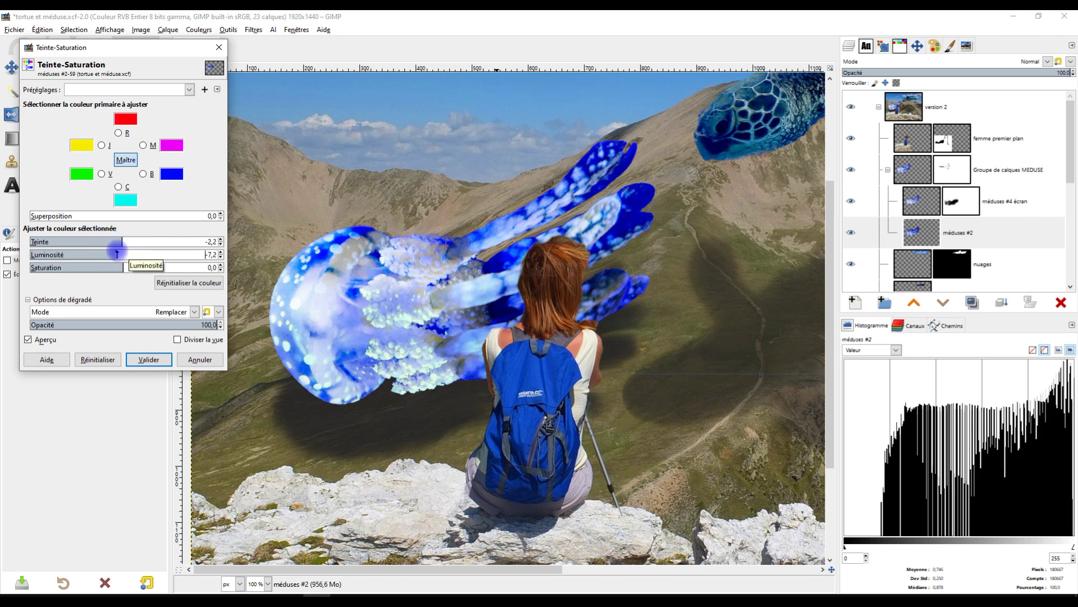
drag(110, 254, 98, 253)
scroll(451, 372, down, 2)
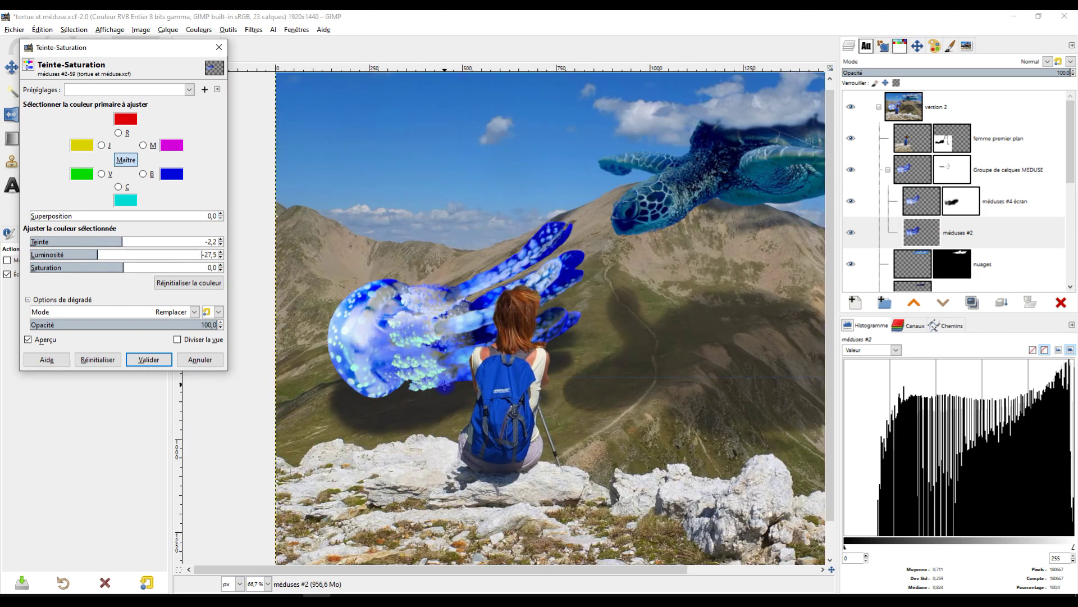
scroll(437, 393, up, 1)
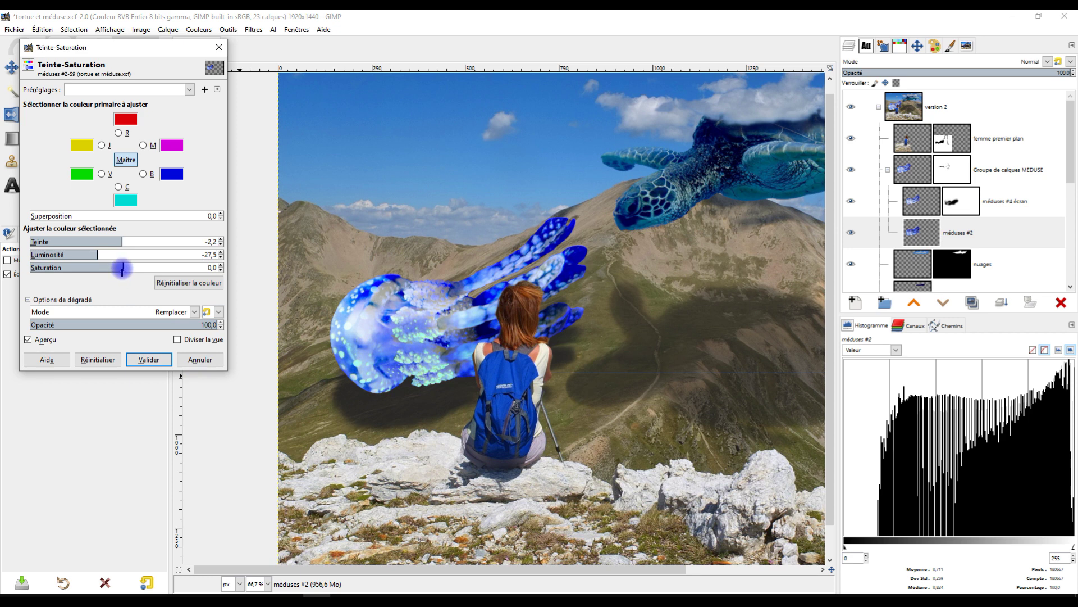
- Reduce the jellyfish's saturation to -49.7 and raise its lightness to 2.4
drag(113, 268, 88, 270)
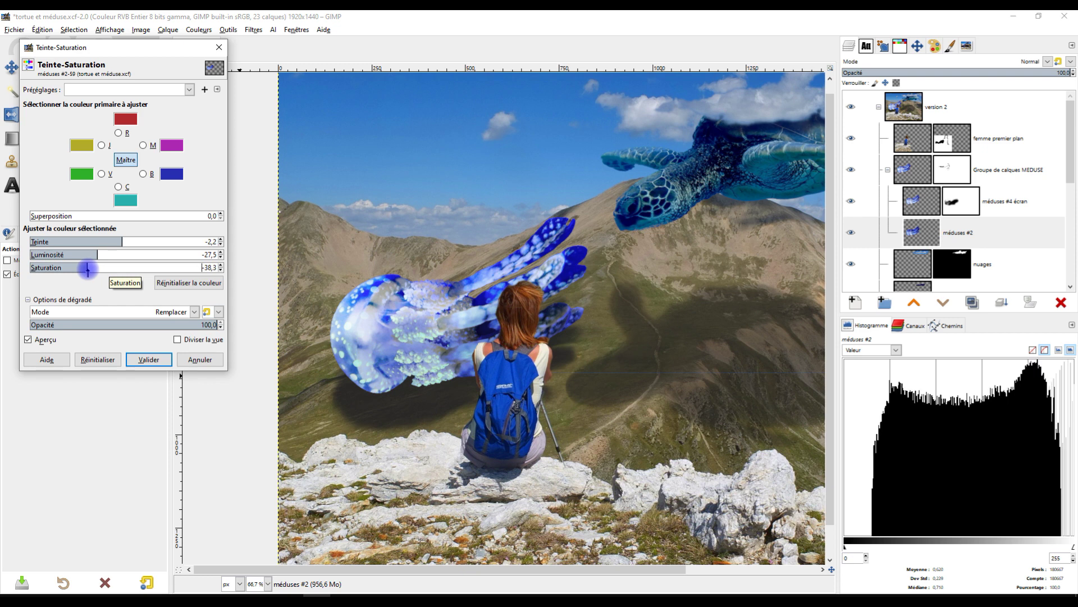
mouse_move(86, 269)
mouse_down()
mouse_move(75, 269)
mouse_move(96, 271)
mouse_up()
scroll(630, 392, down, 1)
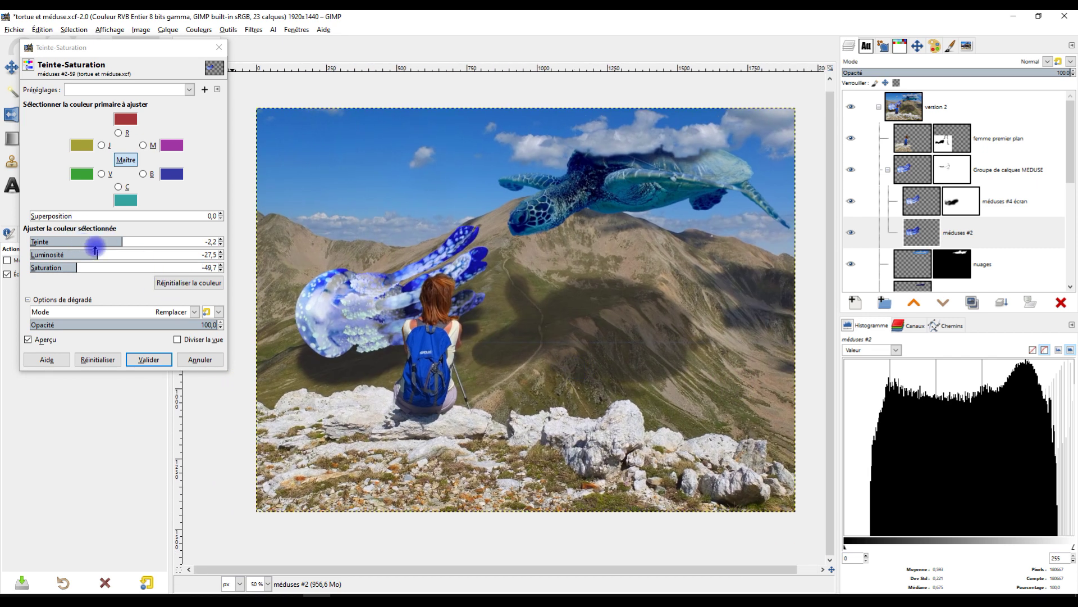
drag(99, 256, 125, 257)
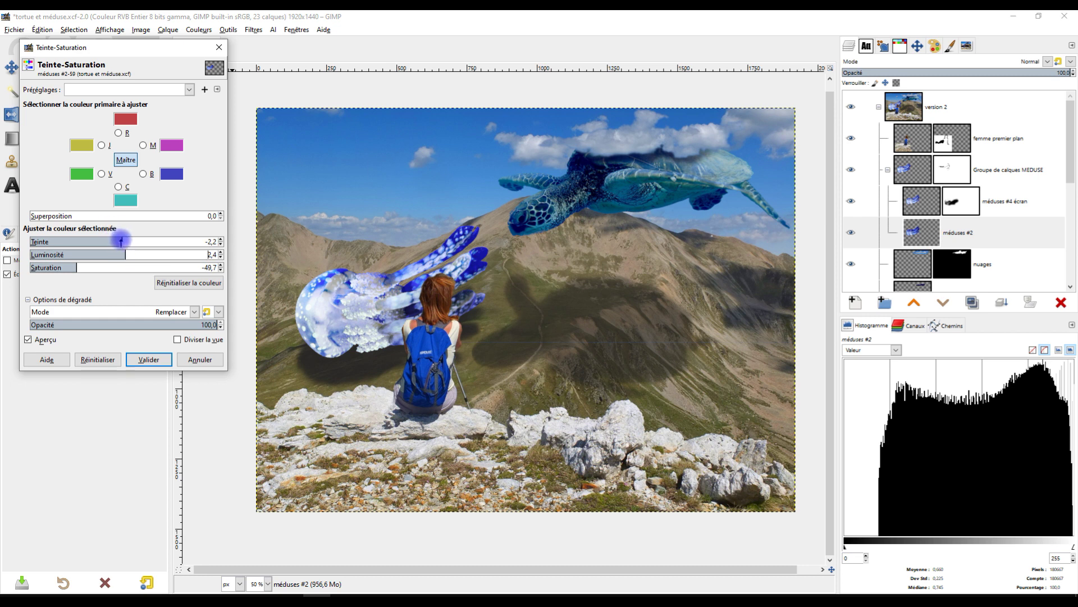
- Set the jellyfish's hue to 2.2 and its saturation to about -47, and apply the Hue-Saturation adjustment
drag(121, 241, 115, 240)
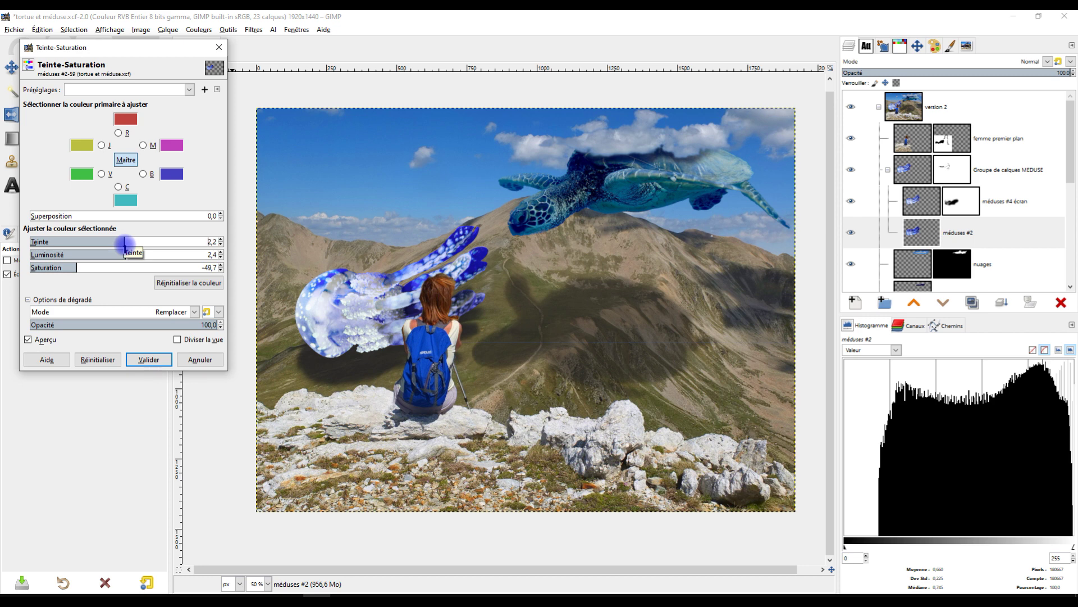
drag(72, 268, 31, 268)
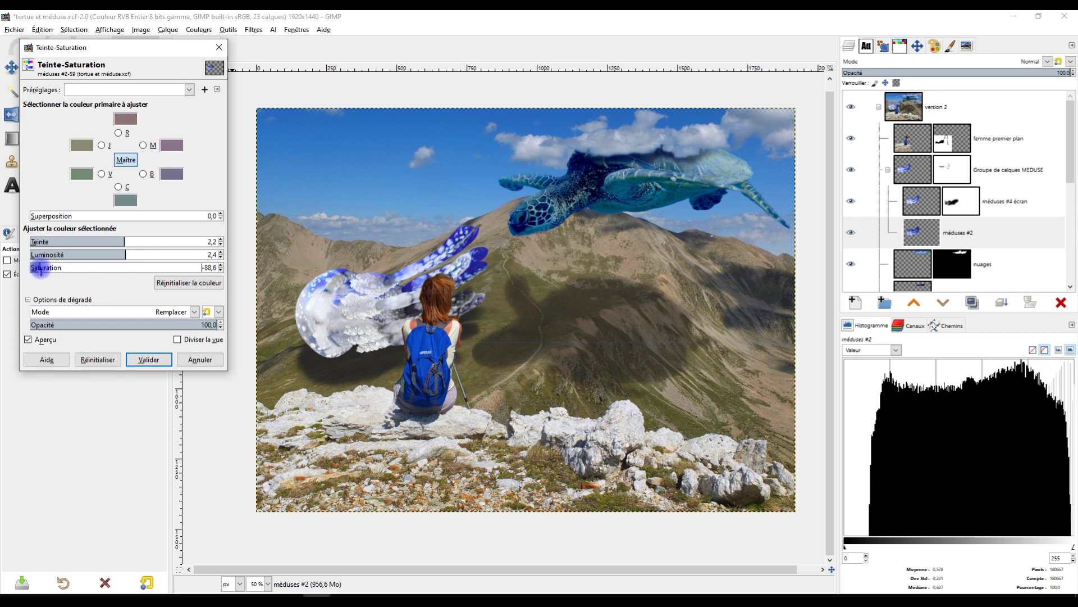
drag(48, 268, 68, 270)
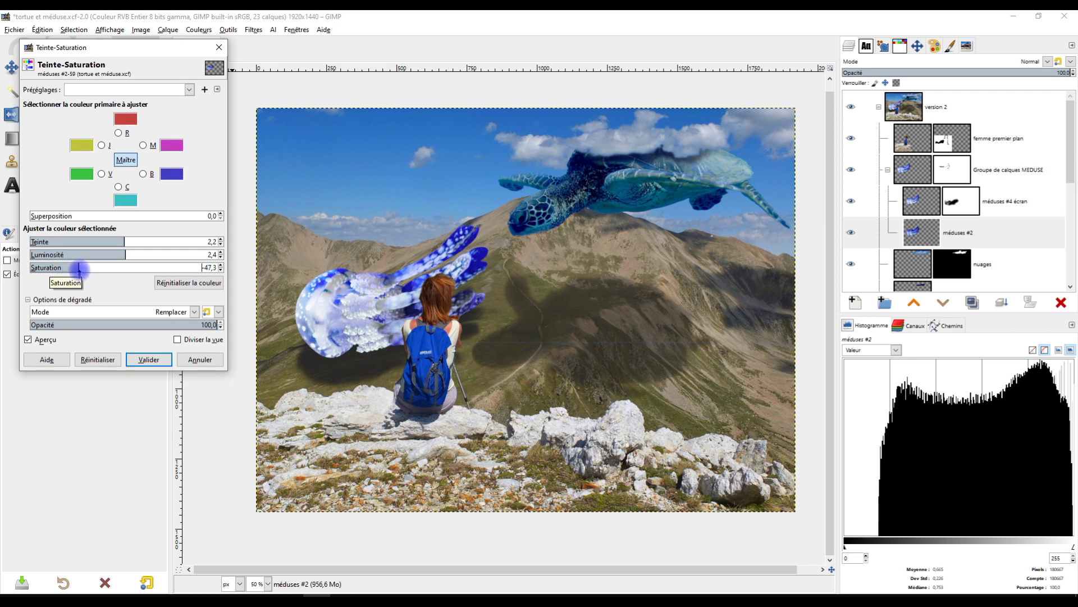
click(156, 360)
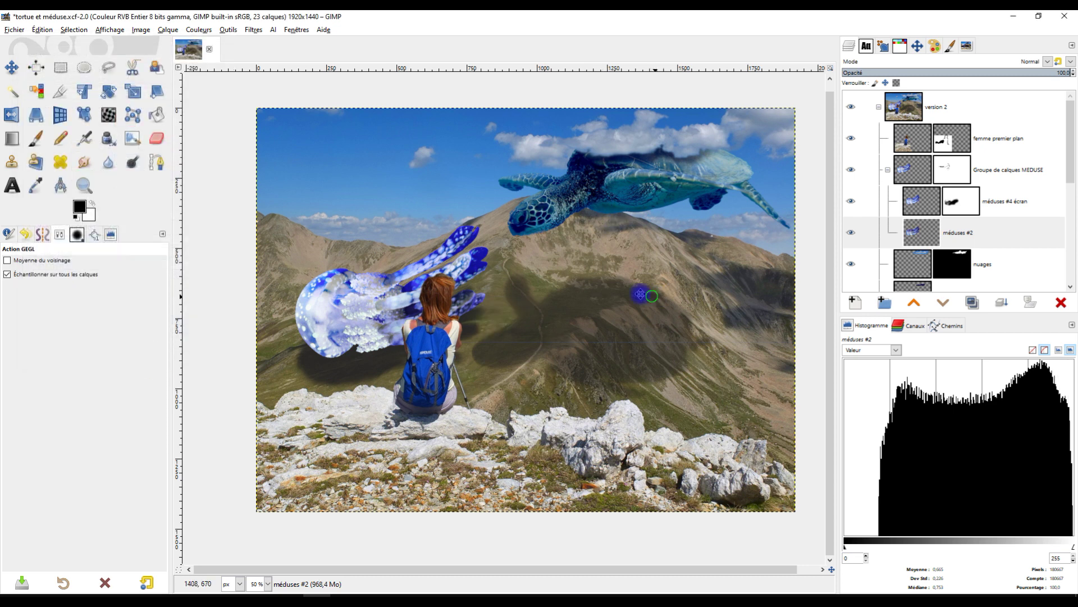
- Compare the recoloured jellyfish with the turtle and landscape across the full montage
drag(641, 294, 627, 300)
scroll(1014, 171, down, 3)
scroll(1011, 171, up, 3)
scroll(1011, 183, down, 2)
scroll(1008, 189, up, 2)
scroll(1011, 172, down, 2)
scroll(983, 173, up, 2)
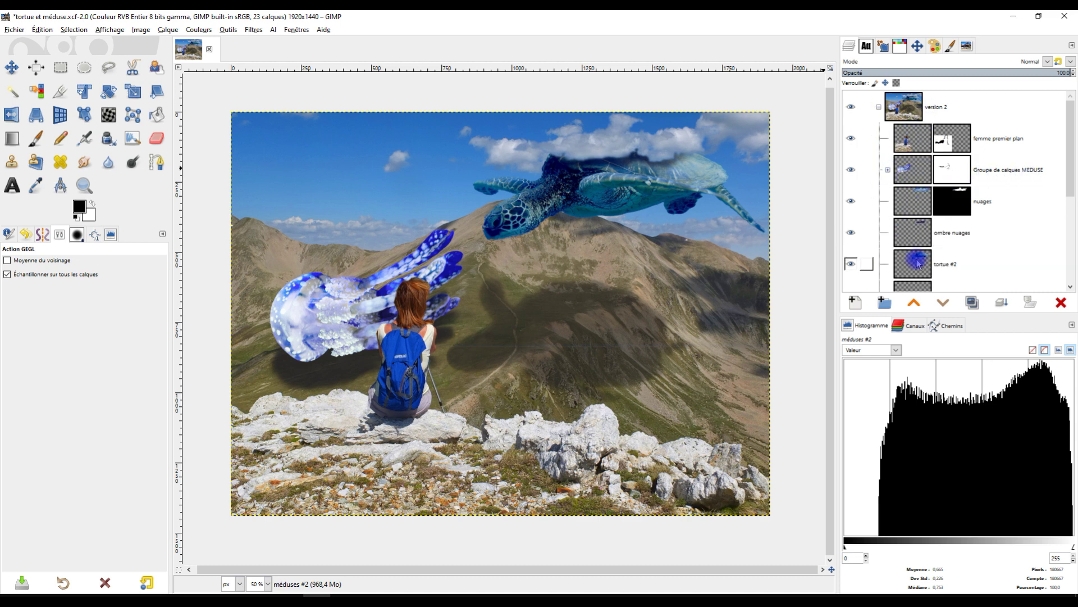
- Open Hue-Saturation on the "tortue #2" layer and reduce the turtle's saturation to -43.7
scroll(942, 212, down, 2)
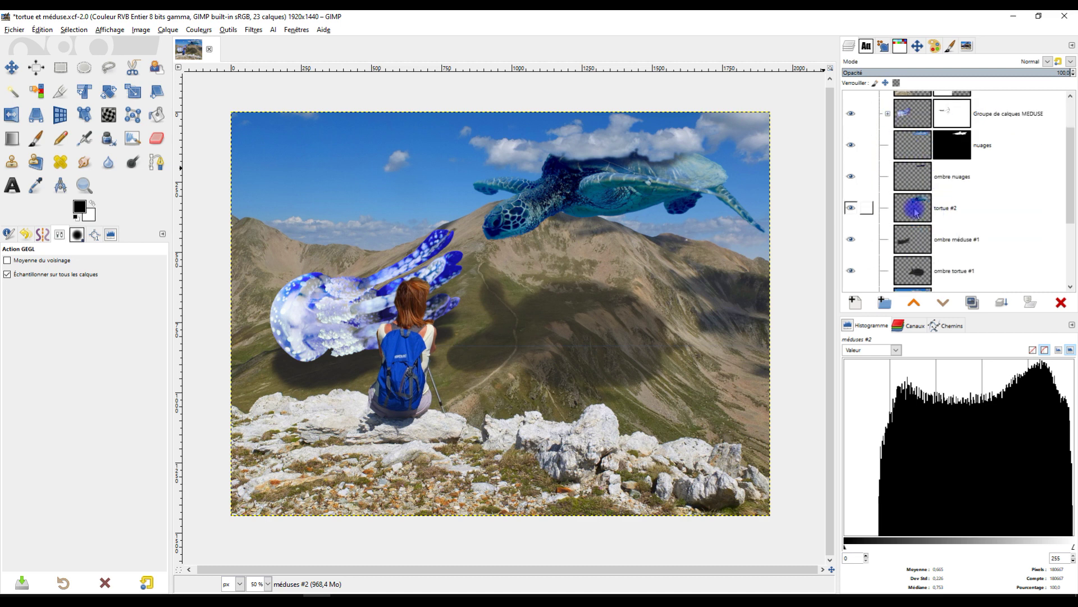
click(942, 211)
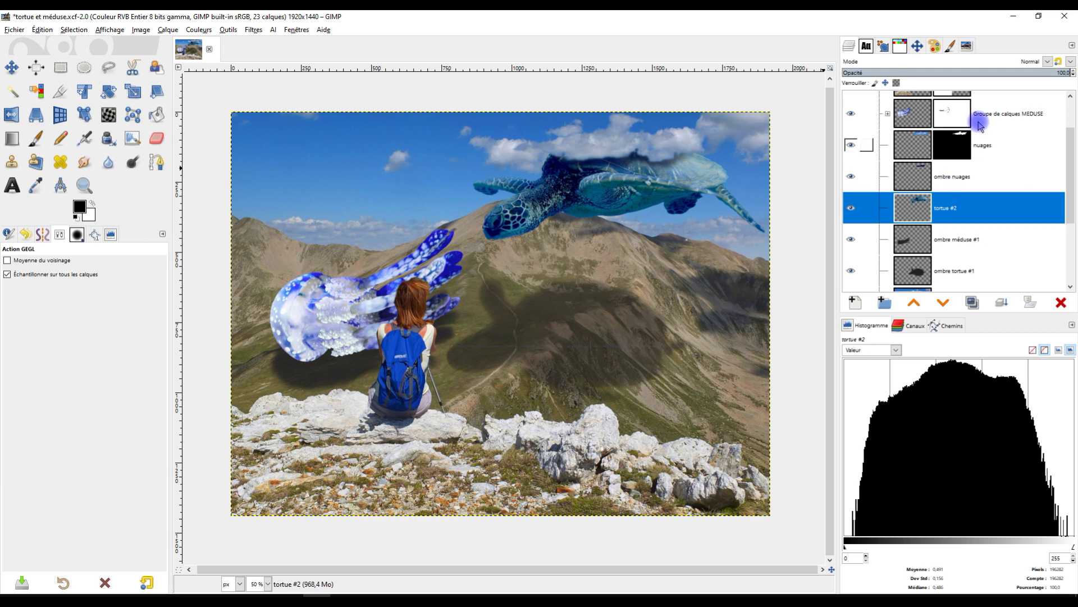
click(198, 29)
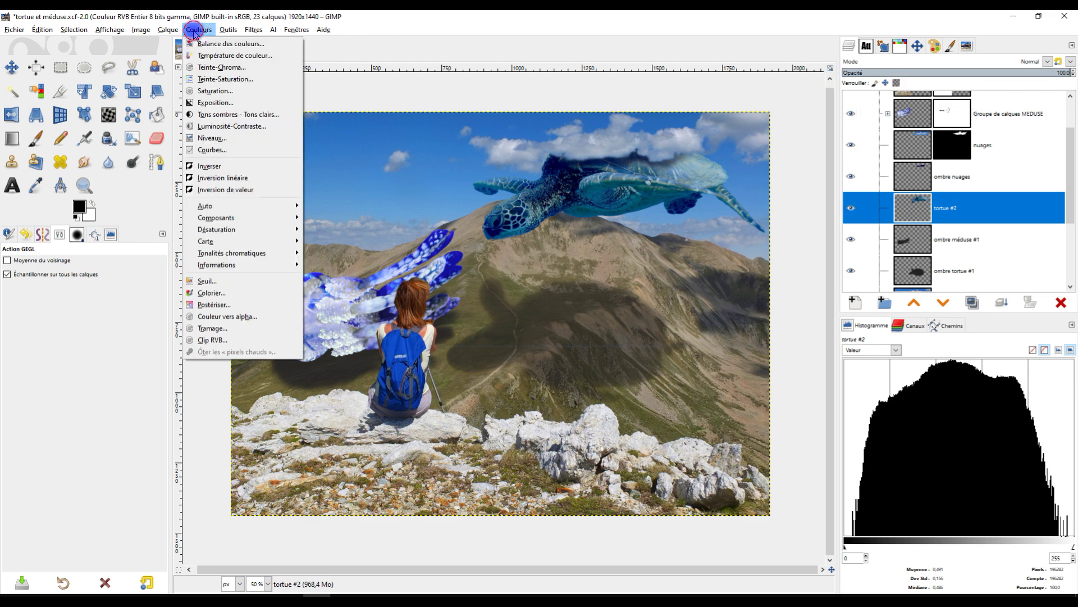
click(243, 80)
drag(117, 270, 107, 267)
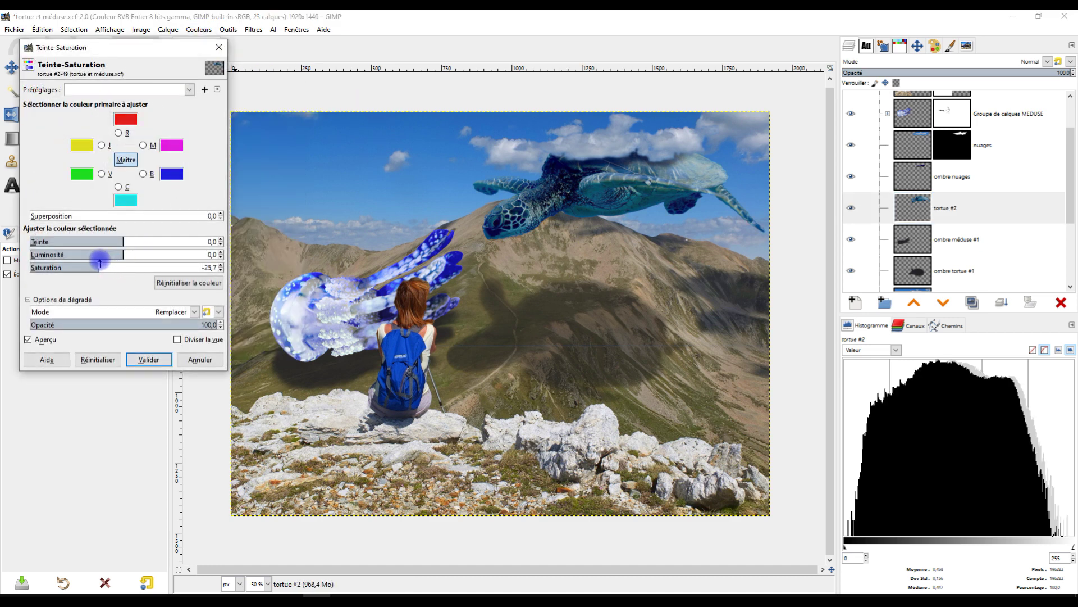
drag(93, 263, 82, 263)
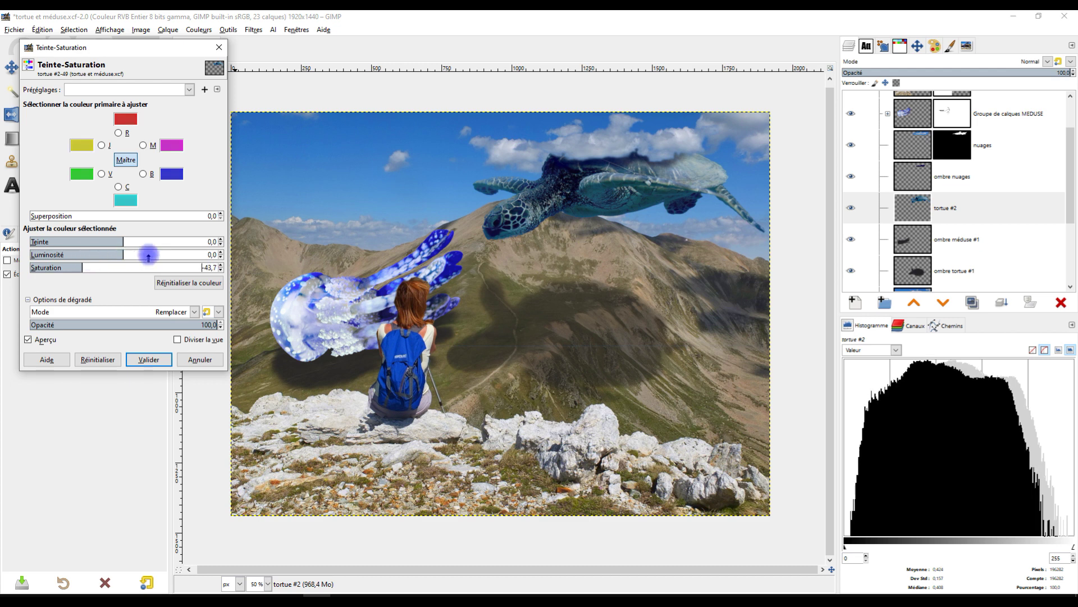
- Set the turtle's lightness to 7.8 and its hue to 7.5, and apply the Hue-Saturation adjustment
drag(123, 252, 128, 255)
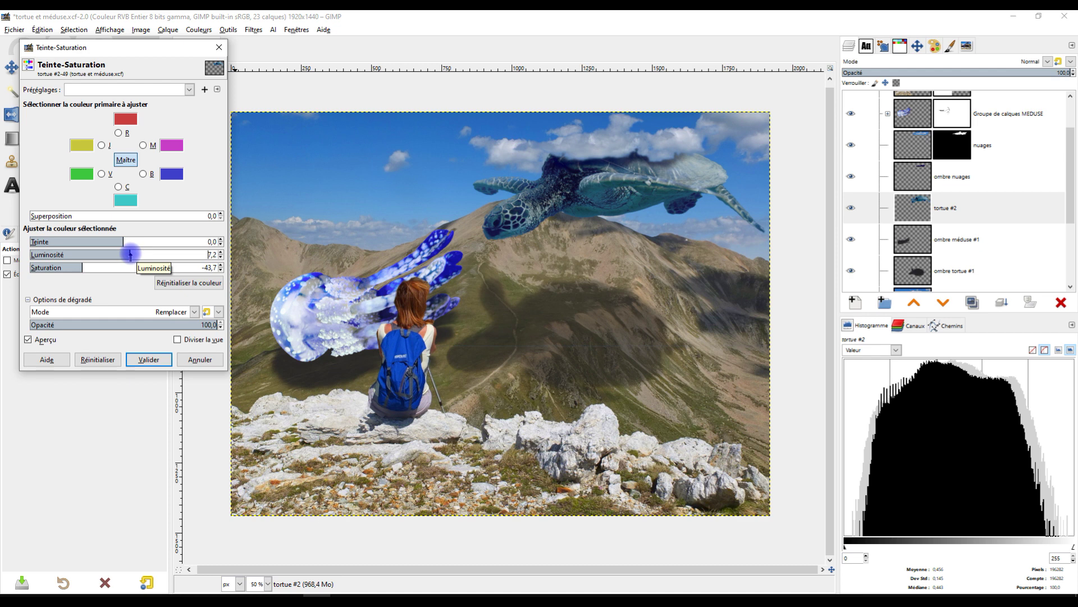
drag(131, 254, 131, 254)
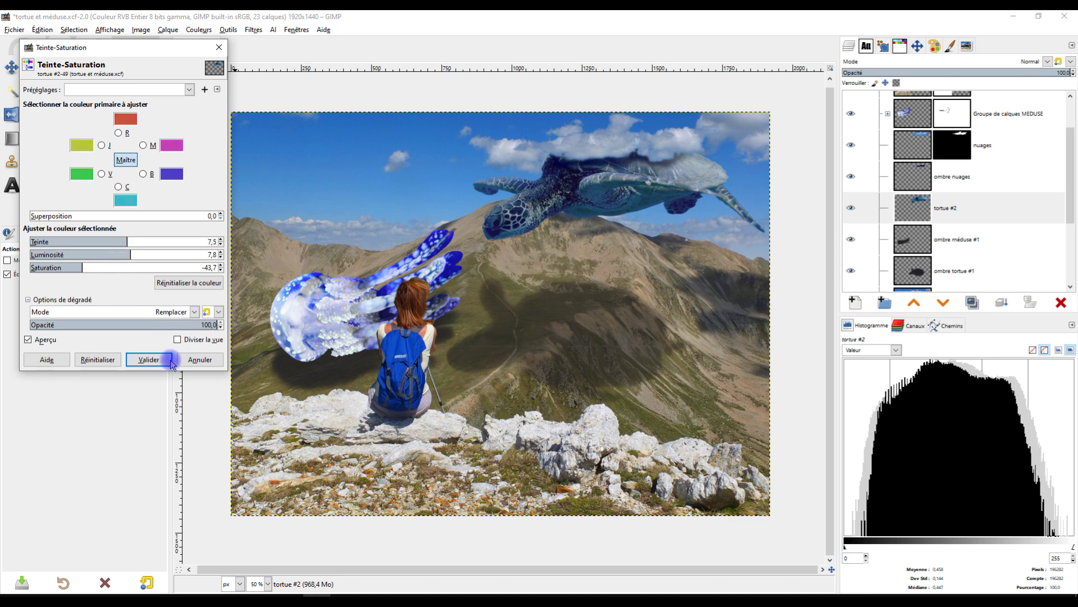
click(150, 359)
- Open Hue-Saturation on the "arrière-plan #1" layer and raise the landscape's saturation to 34.7
scroll(932, 206, up, 2)
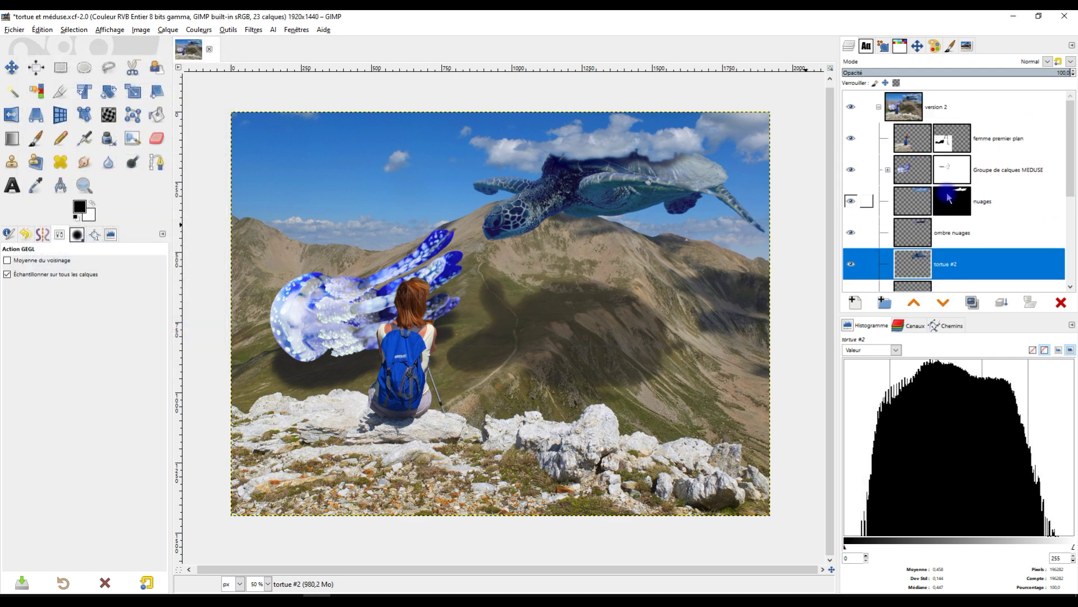
scroll(949, 197, down, 5)
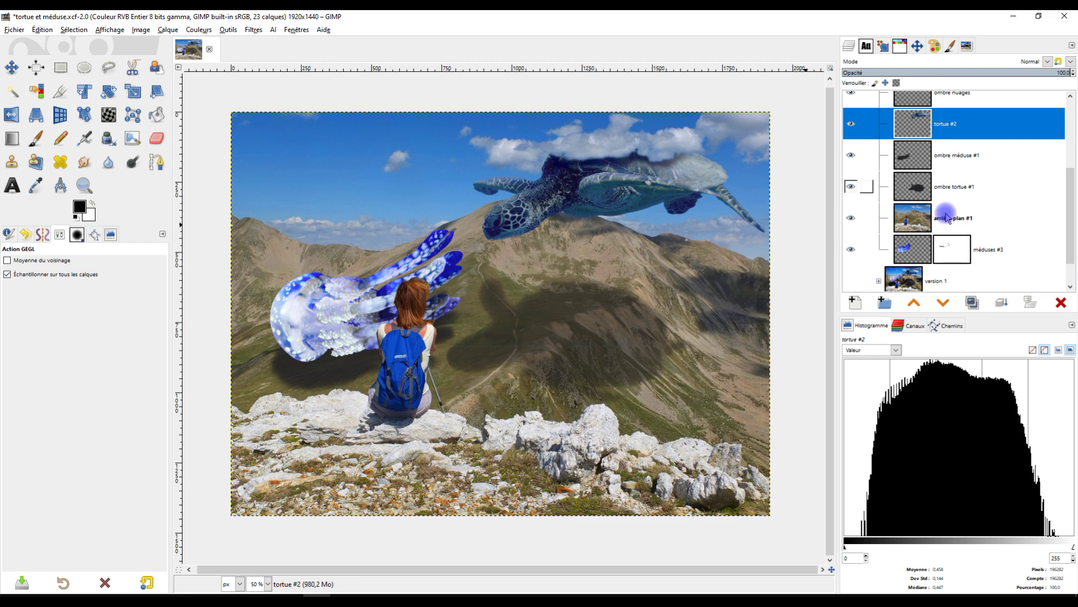
click(924, 219)
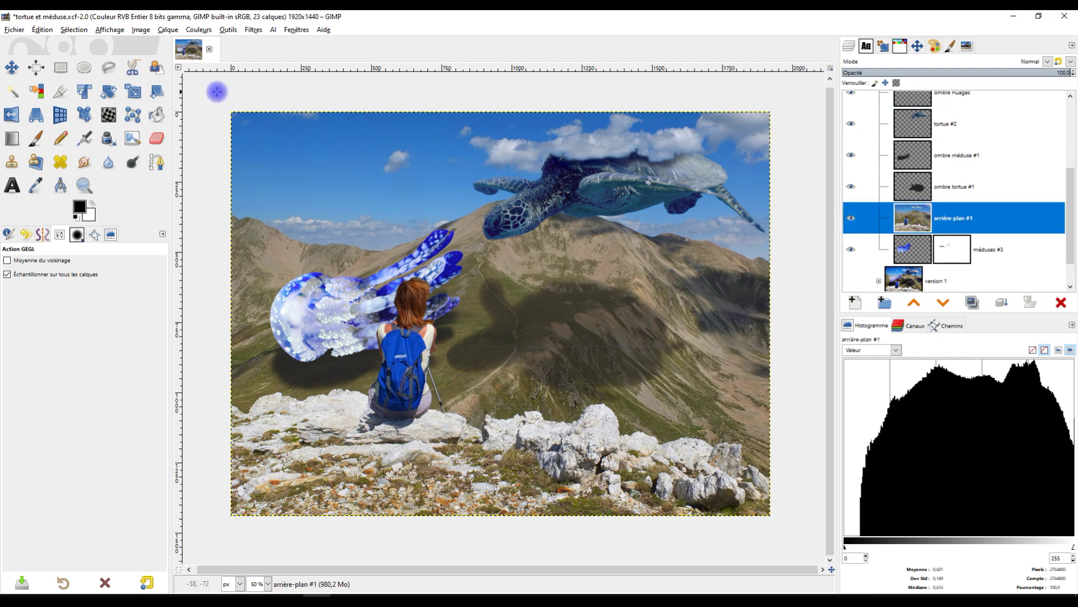
scroll(943, 202, up, 5)
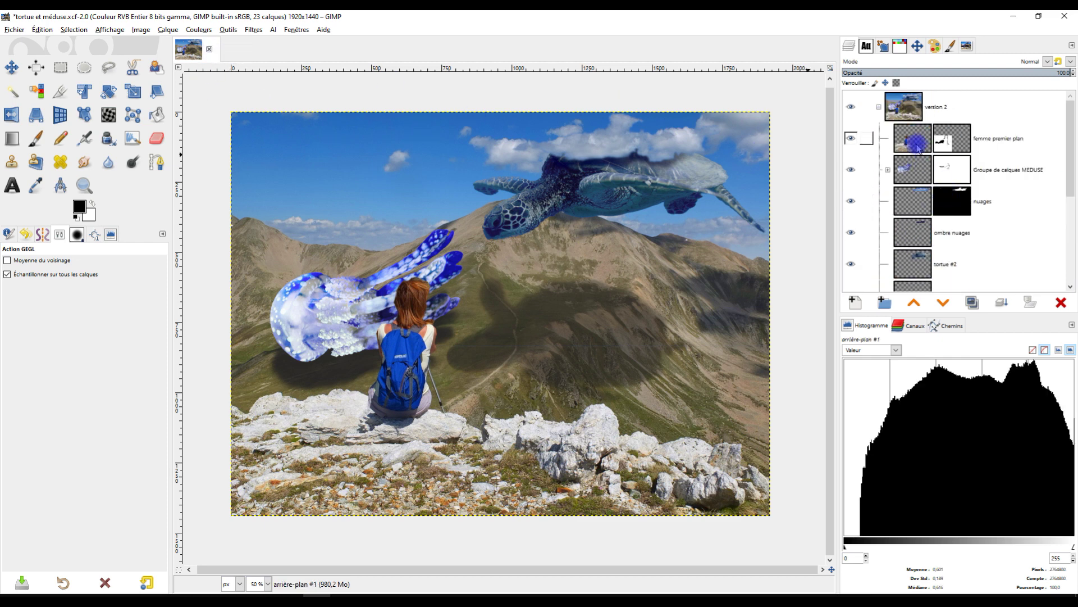
scroll(920, 191, down, 4)
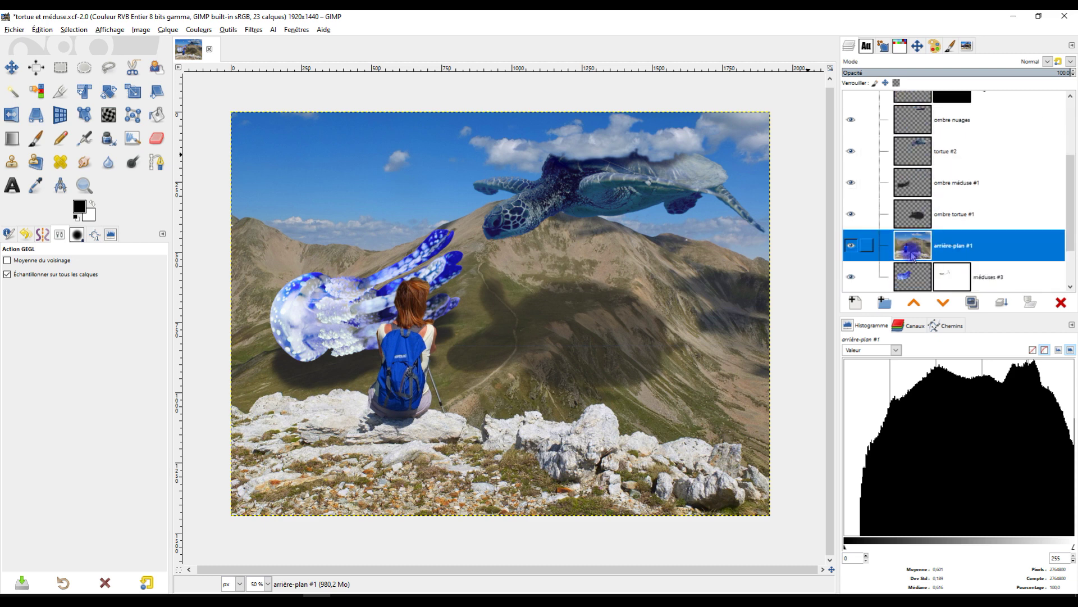
click(198, 30)
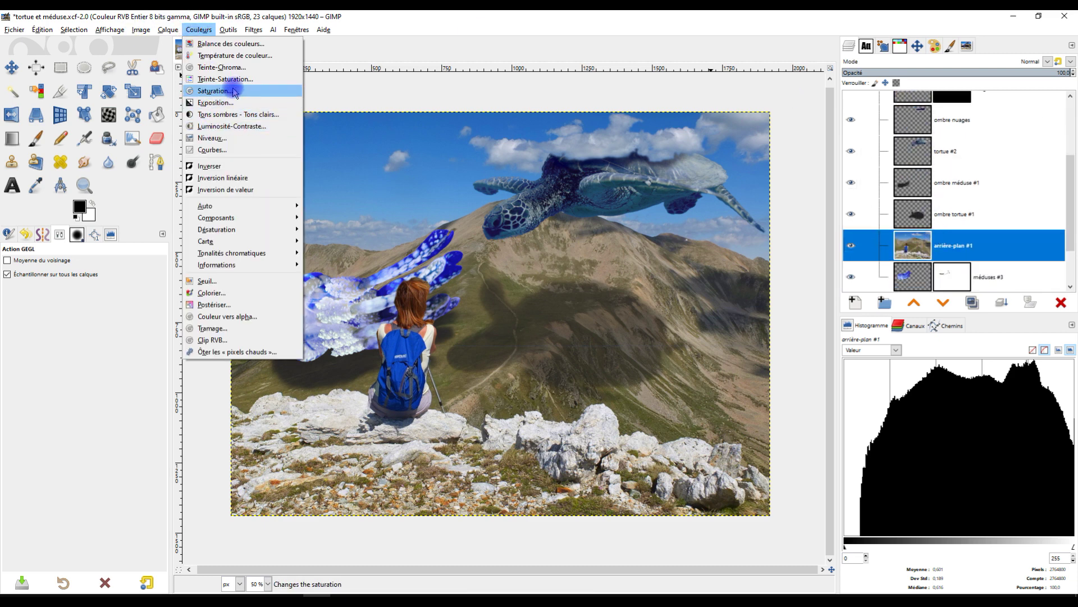
click(240, 80)
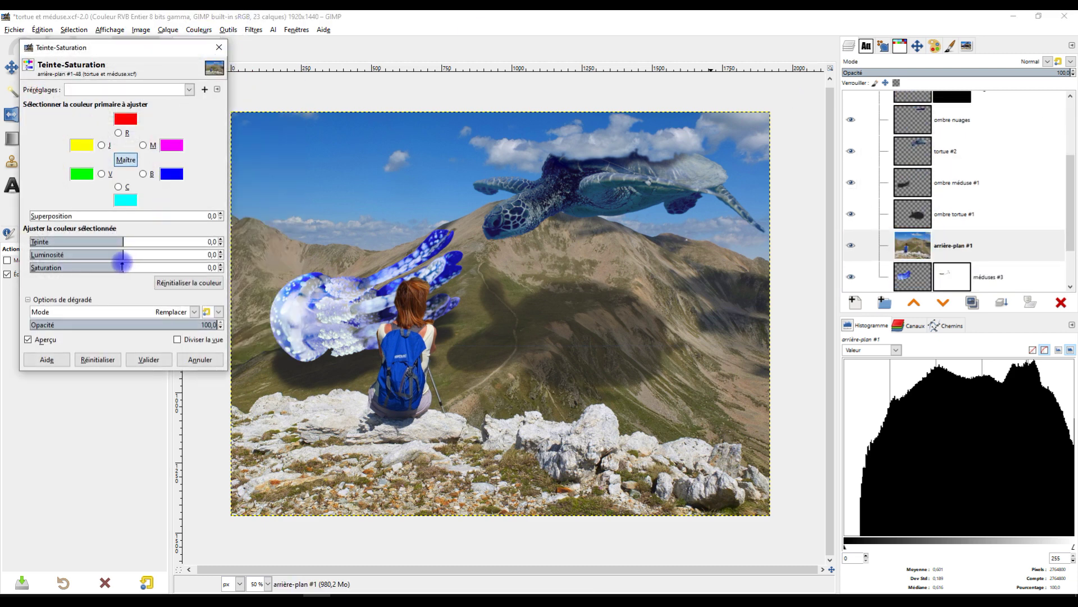
drag(126, 266, 135, 268)
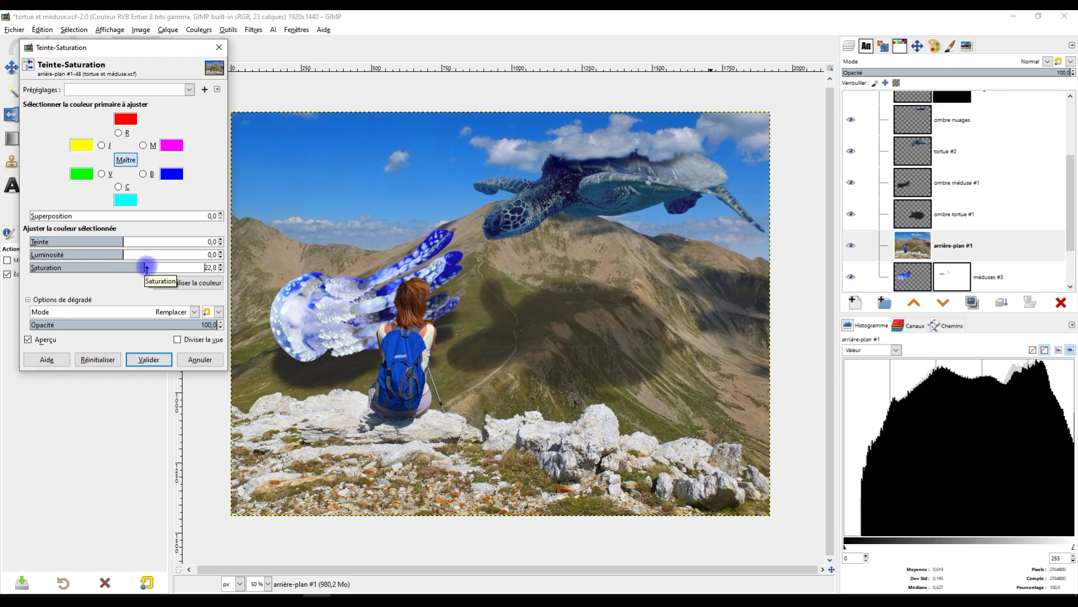
drag(150, 268, 151, 268)
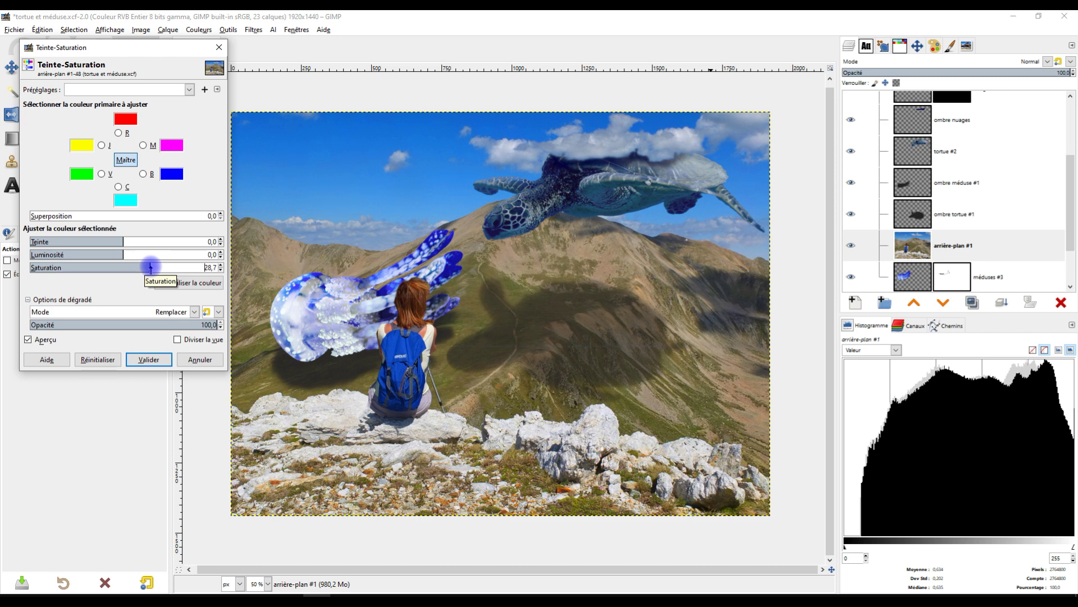
drag(155, 267, 156, 267)
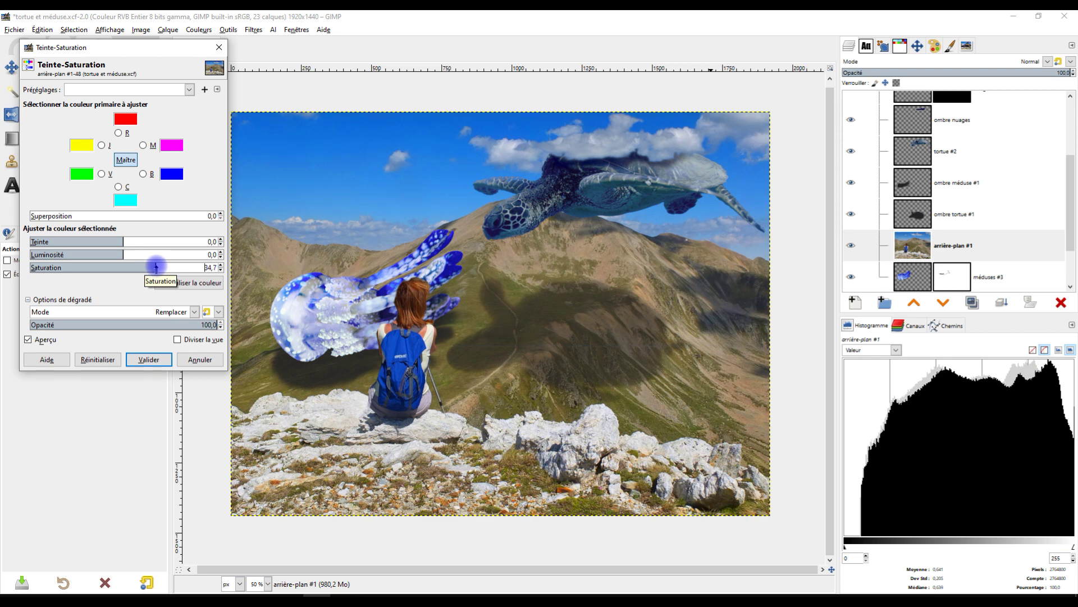
- Set the landscape's lightness to -7.2 and hue to -1.1, compare with the original, and apply the adjustment
drag(123, 254, 117, 253)
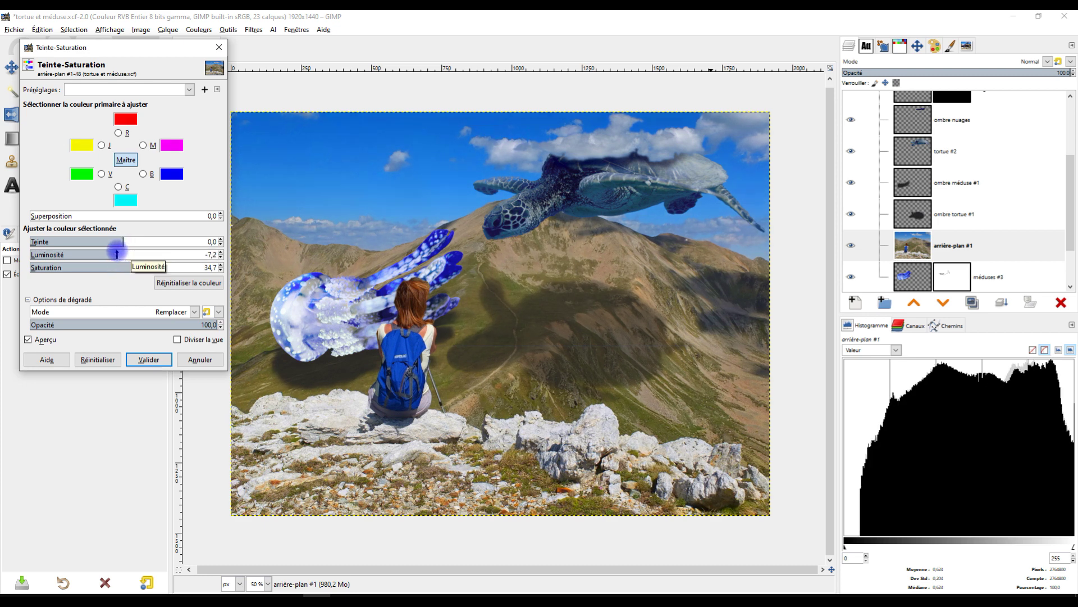
drag(125, 241, 125, 241)
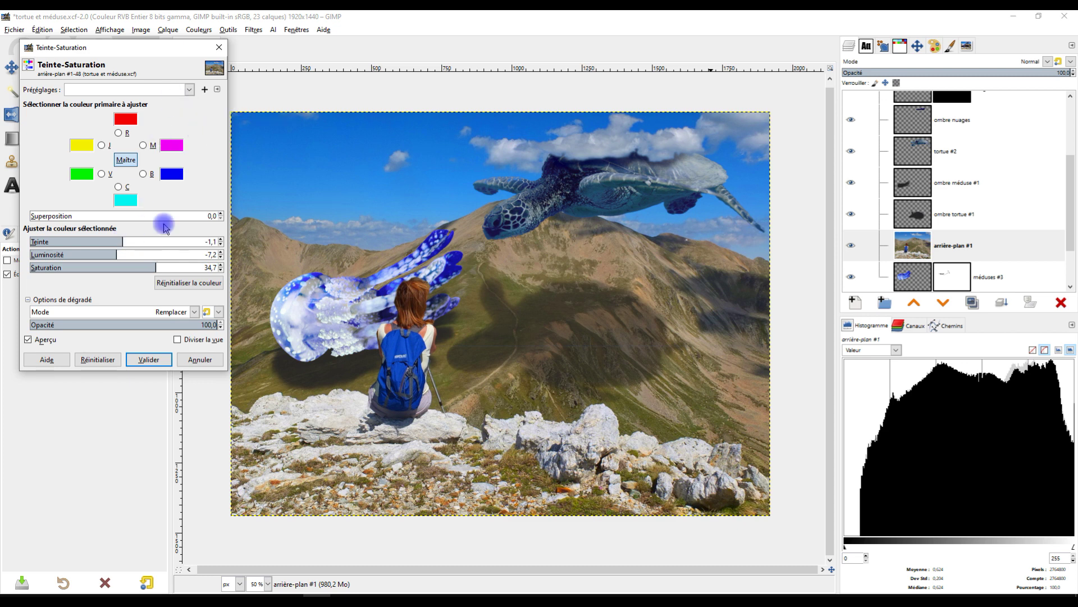
click(39, 340)
click(39, 340)
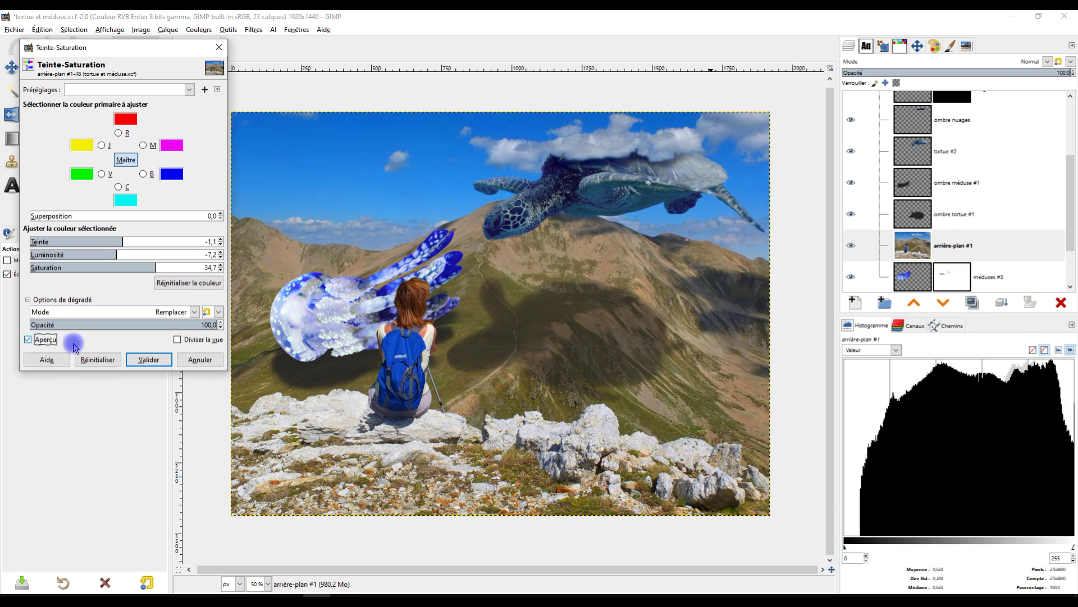
click(149, 360)
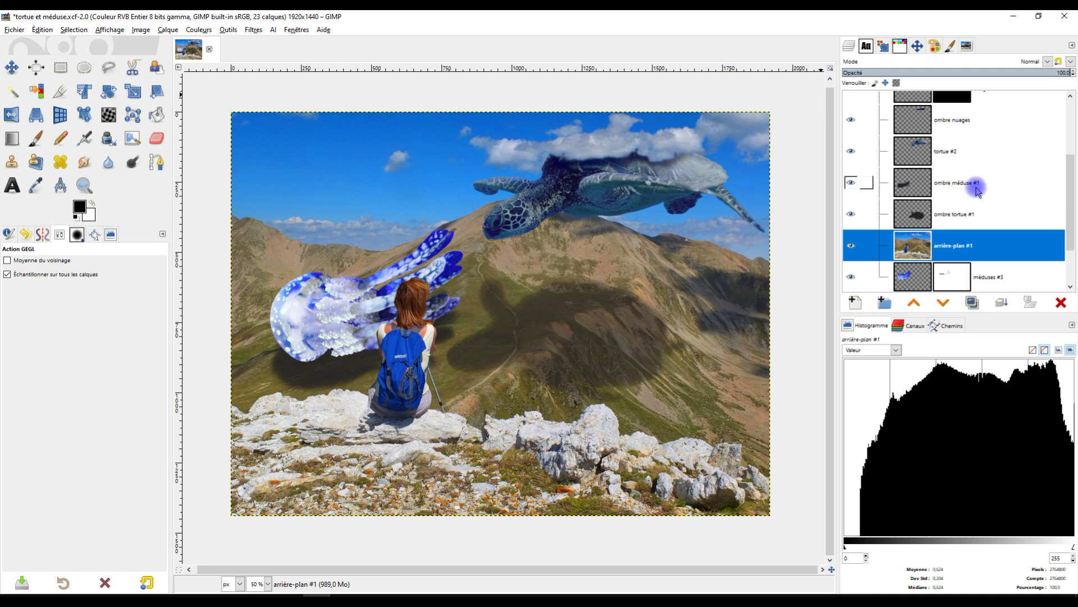
- Create a new layer from the visible image directly above the "femme premier plan" layer in the "version 2" group
scroll(955, 182, up, 4)
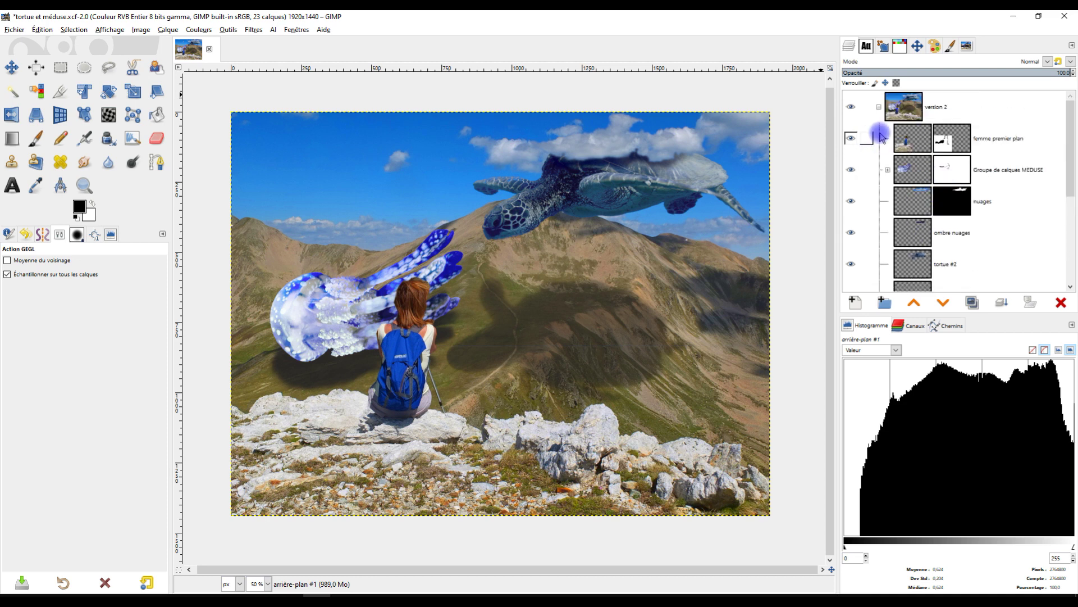
scroll(898, 160, down, 5)
scroll(904, 177, up, 5)
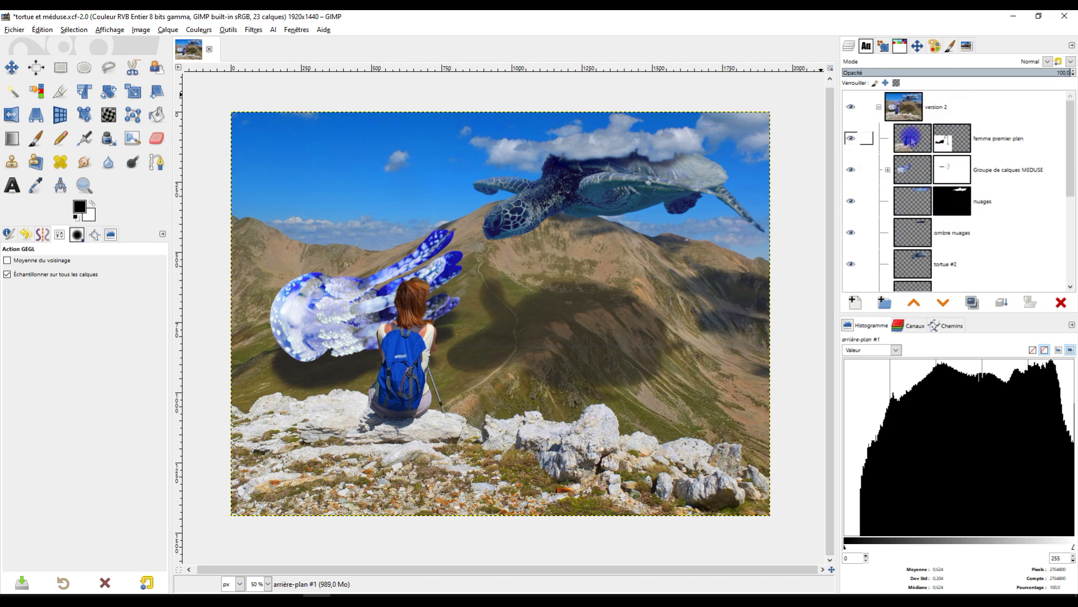
click(913, 140)
right_click(912, 139)
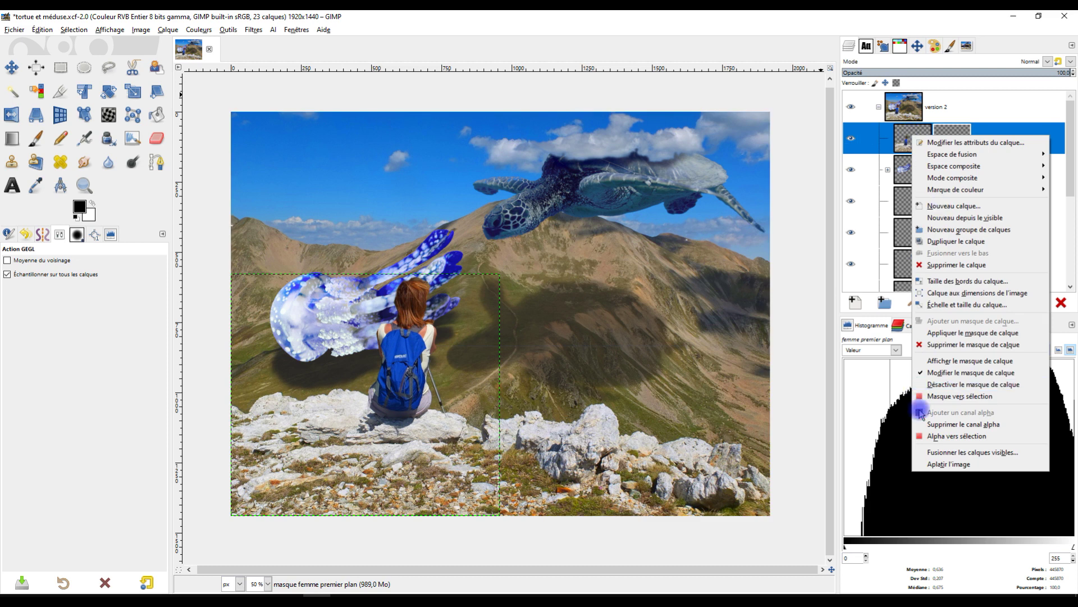
click(988, 220)
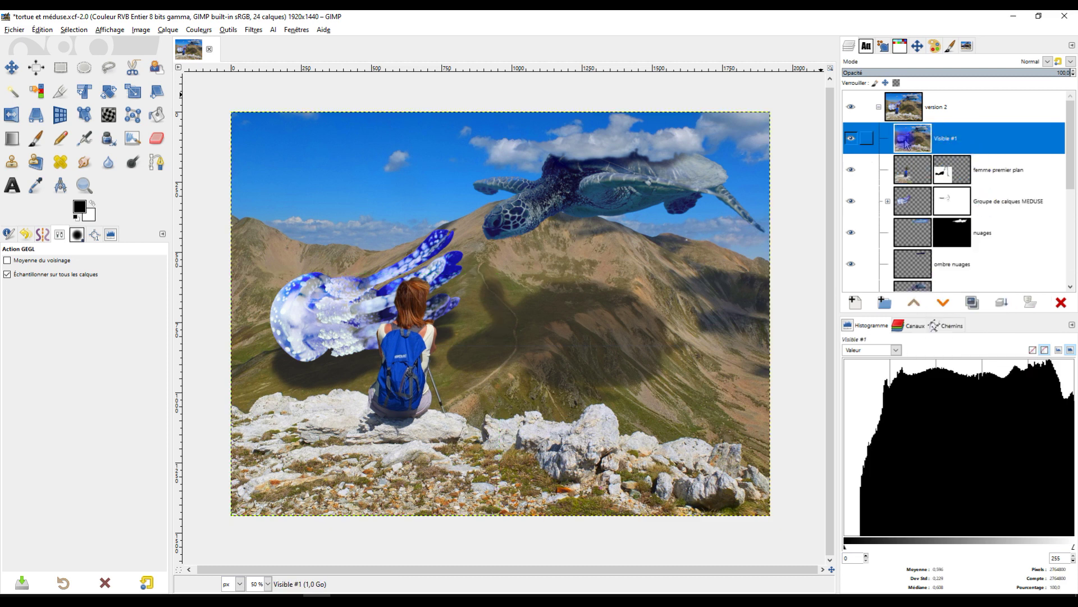
- Open Color Balance on the merged visible layer and choose the shadows as the range to adjust
click(200, 30)
click(231, 43)
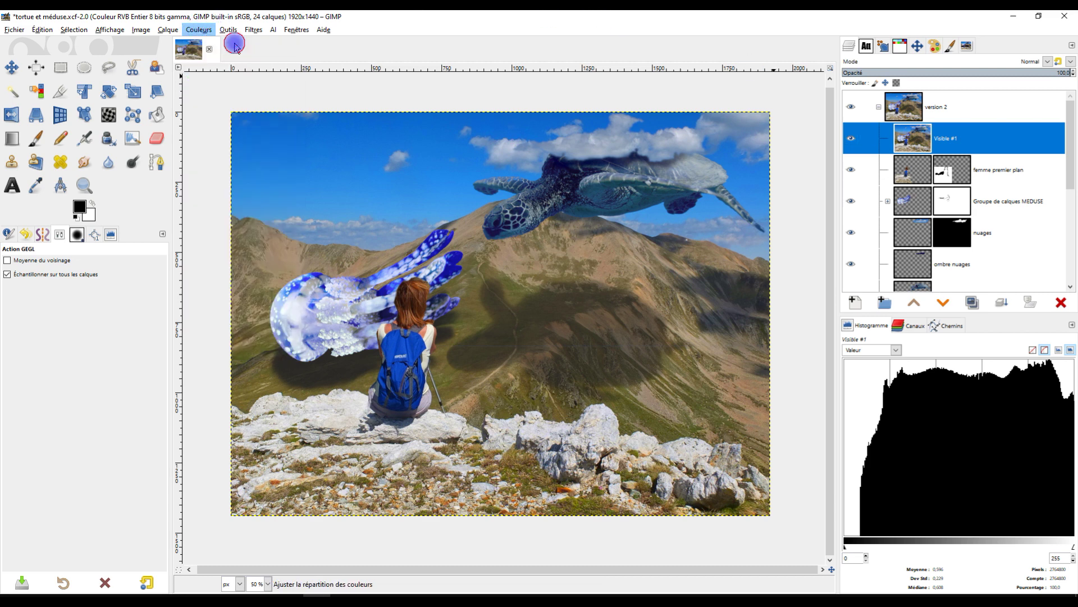
click(60, 118)
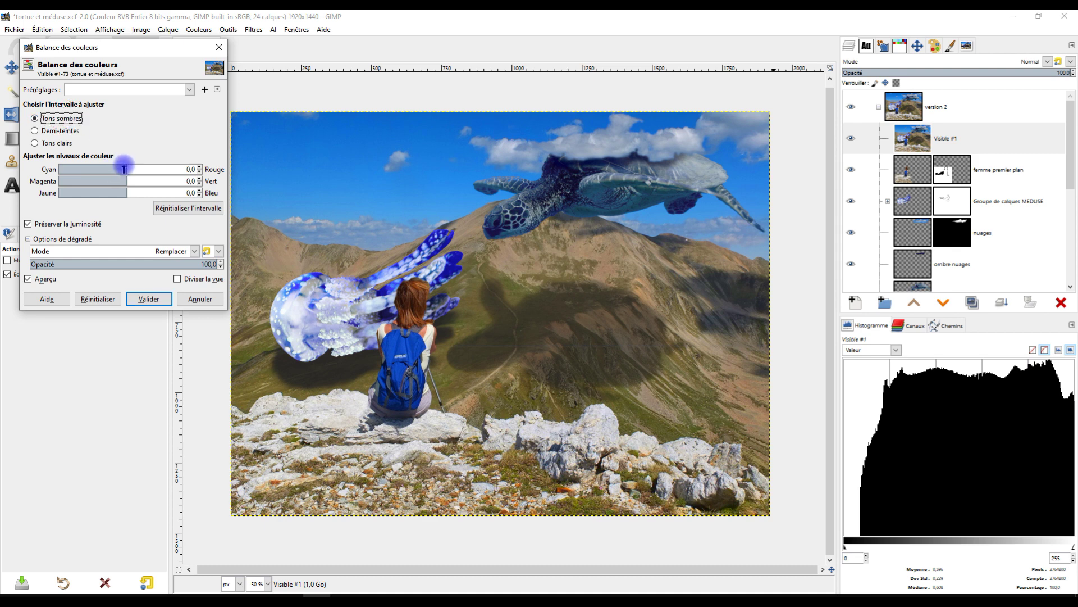
drag(125, 167, 126, 169)
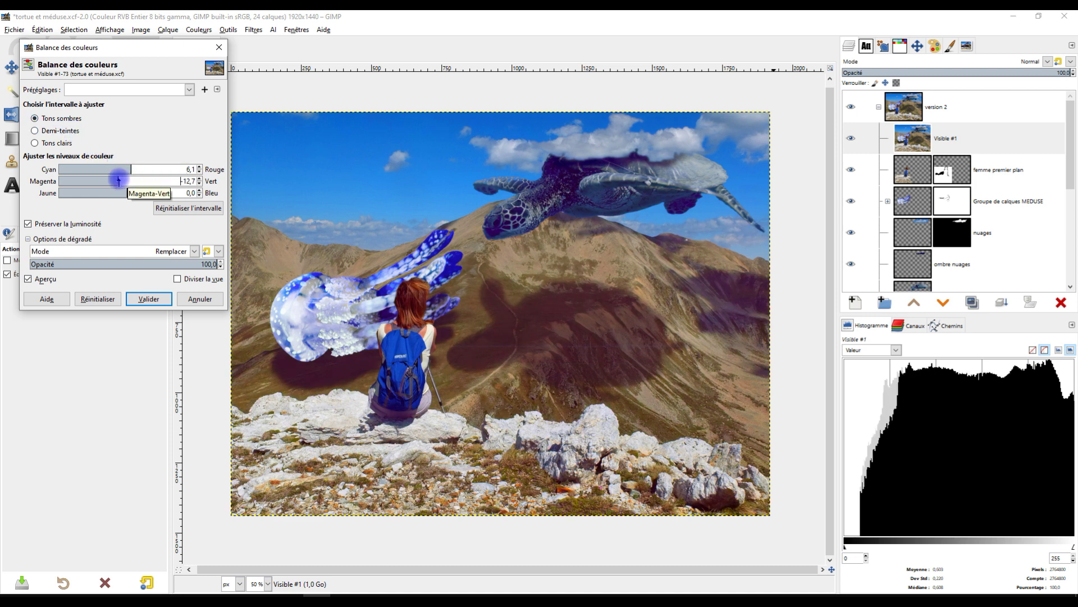
drag(123, 180, 128, 180)
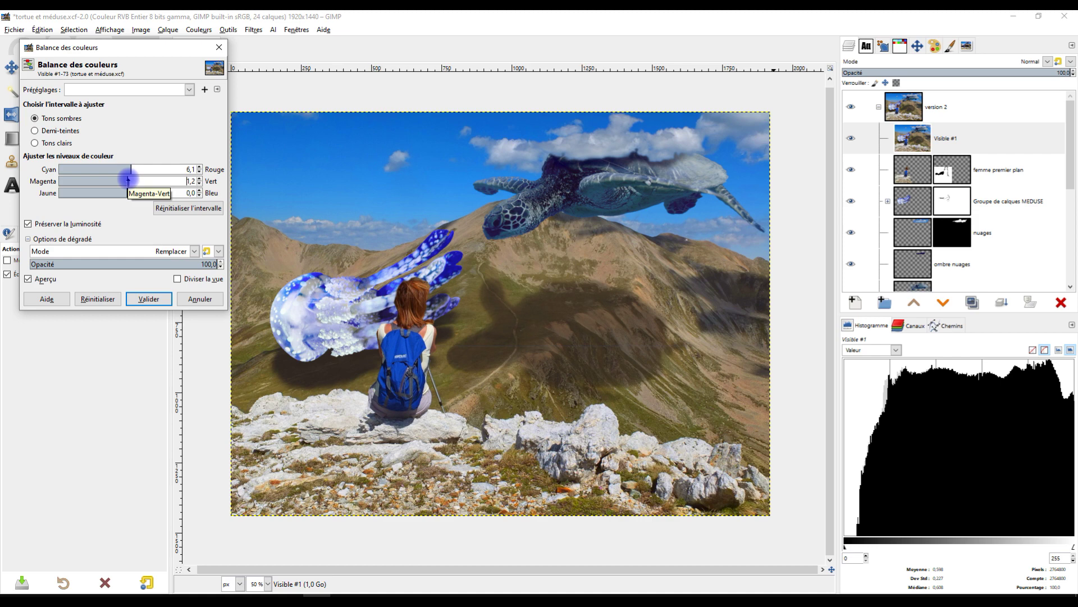
scroll(566, 362, up, 4)
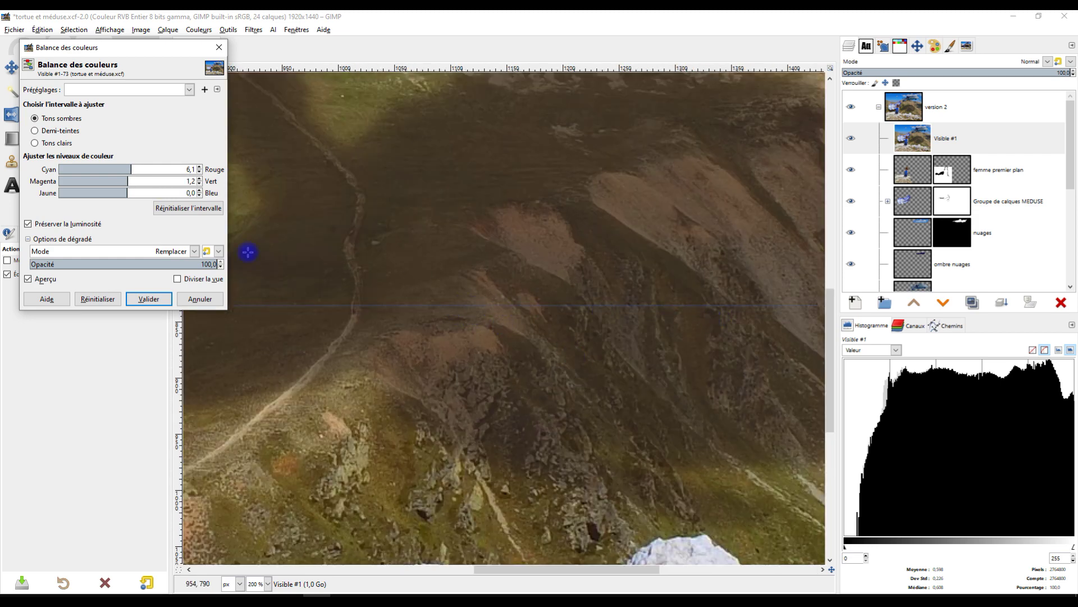
scroll(408, 311, down, 2)
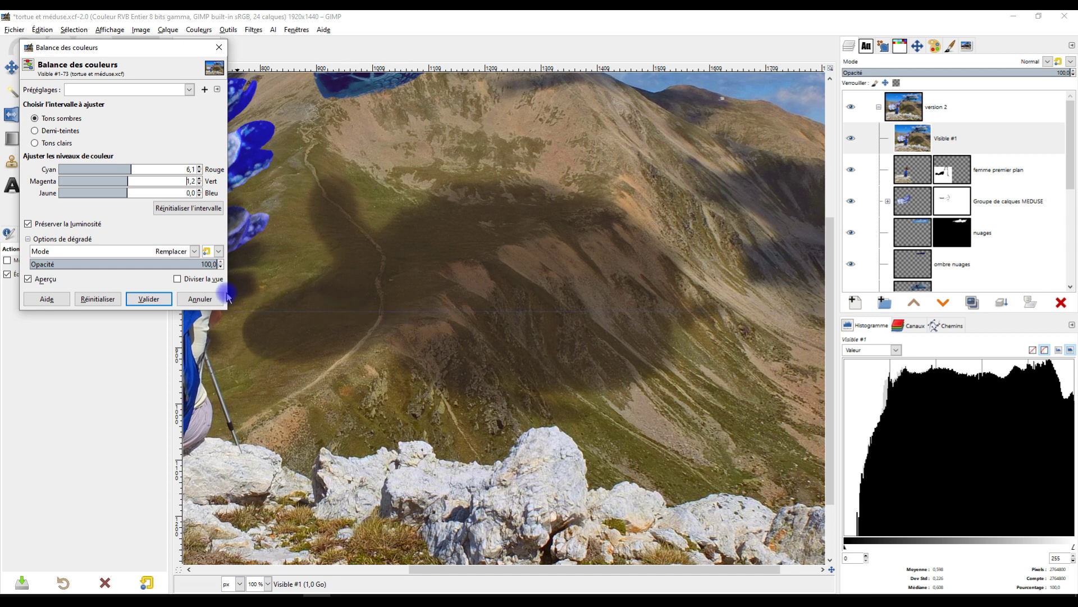
click(200, 299)
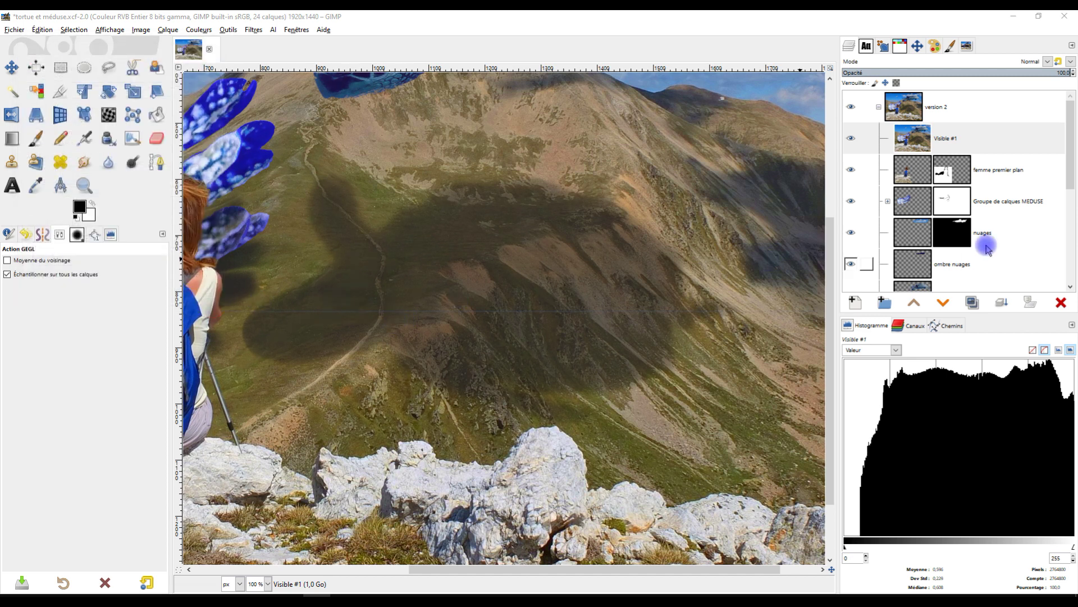
- Delete the "Visible #1" layer from the "version 2" group
click(908, 147)
click(1061, 302)
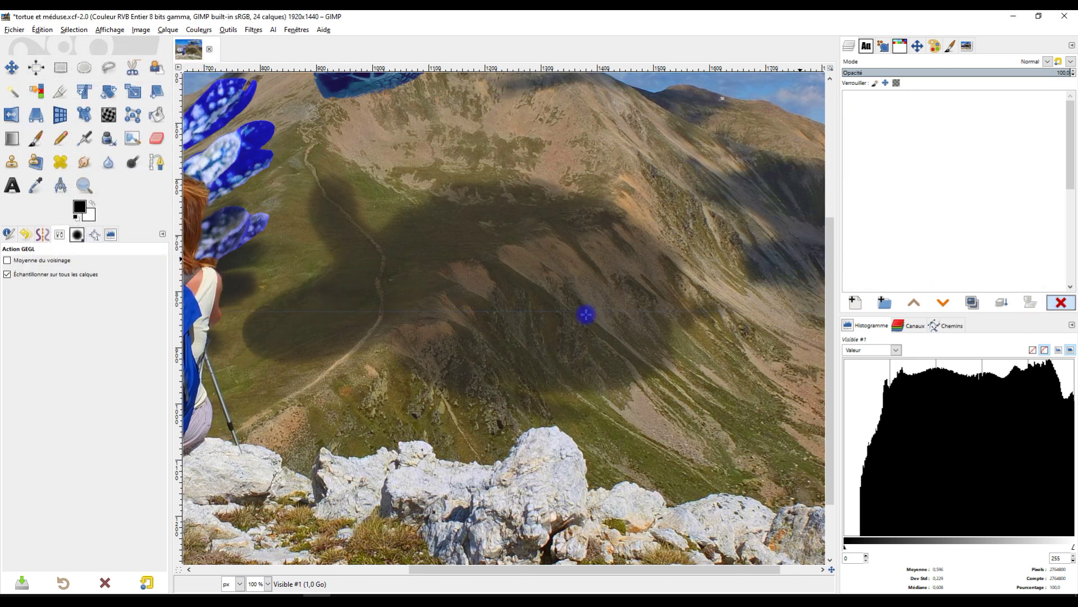
- Examine the turtle's shadow area closely, toggling the "Groupe de calques MEDUSE" and "tortue #2" layers' visibility off and on
scroll(398, 340, up, 2)
scroll(704, 319, down, 2)
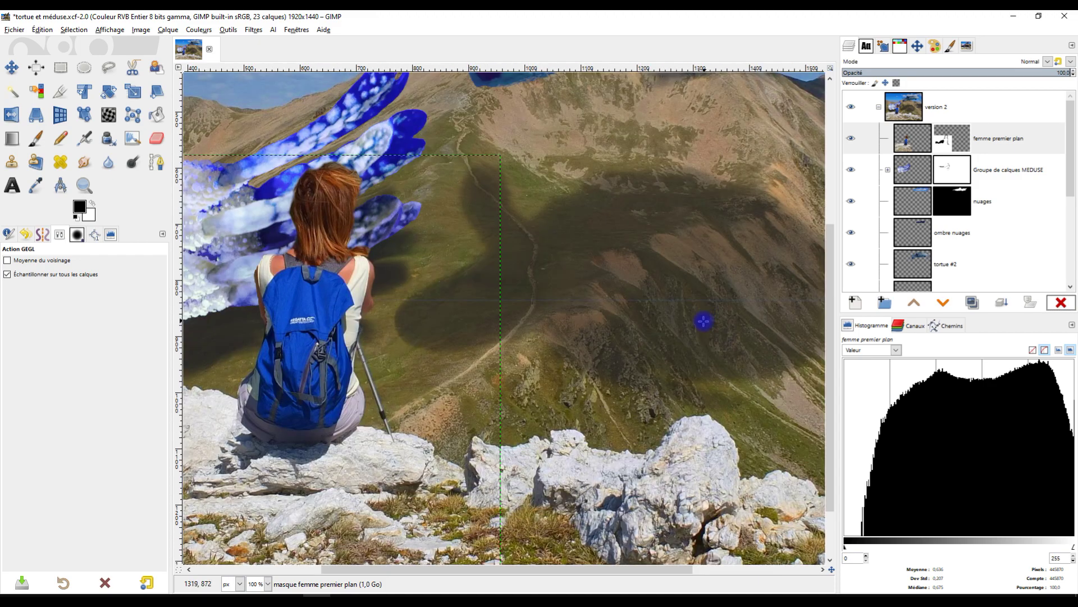
scroll(436, 323, up, 2)
scroll(240, 323, up, 1)
scroll(277, 332, down, 3)
scroll(703, 368, left, 5)
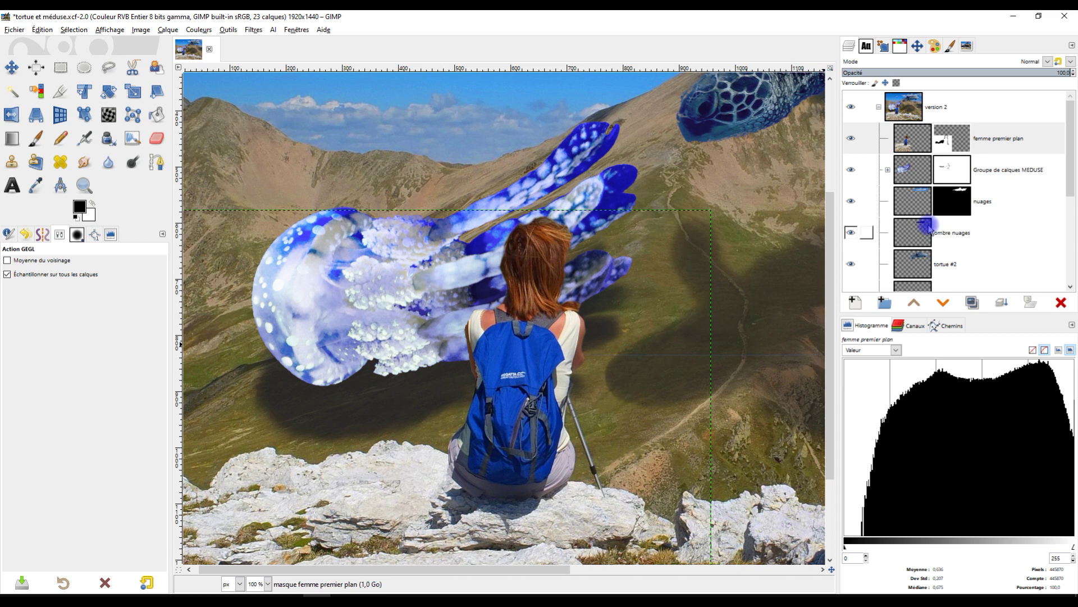
click(851, 169)
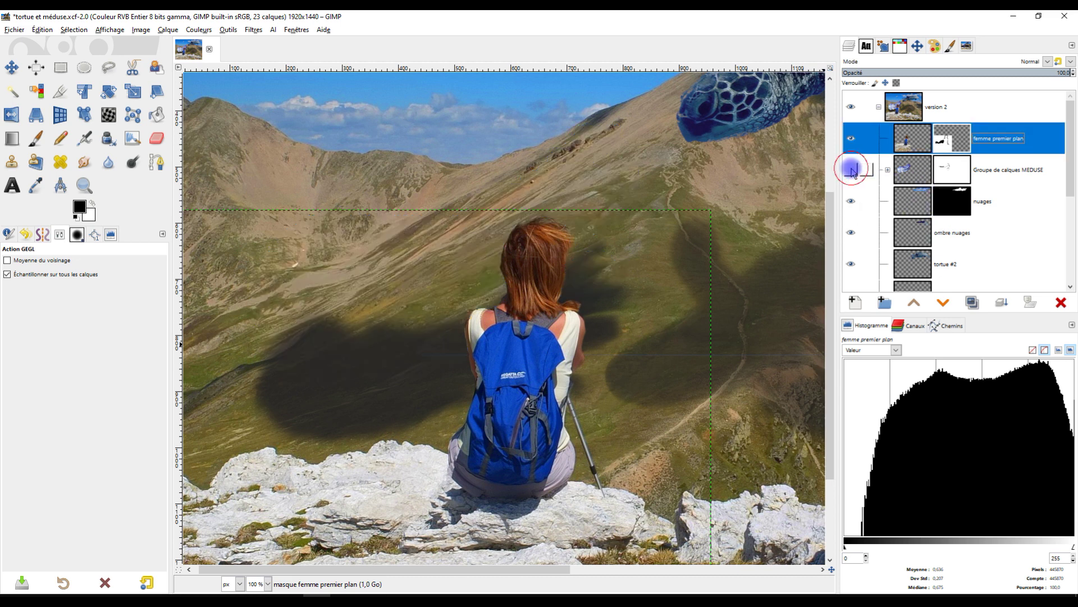
click(852, 169)
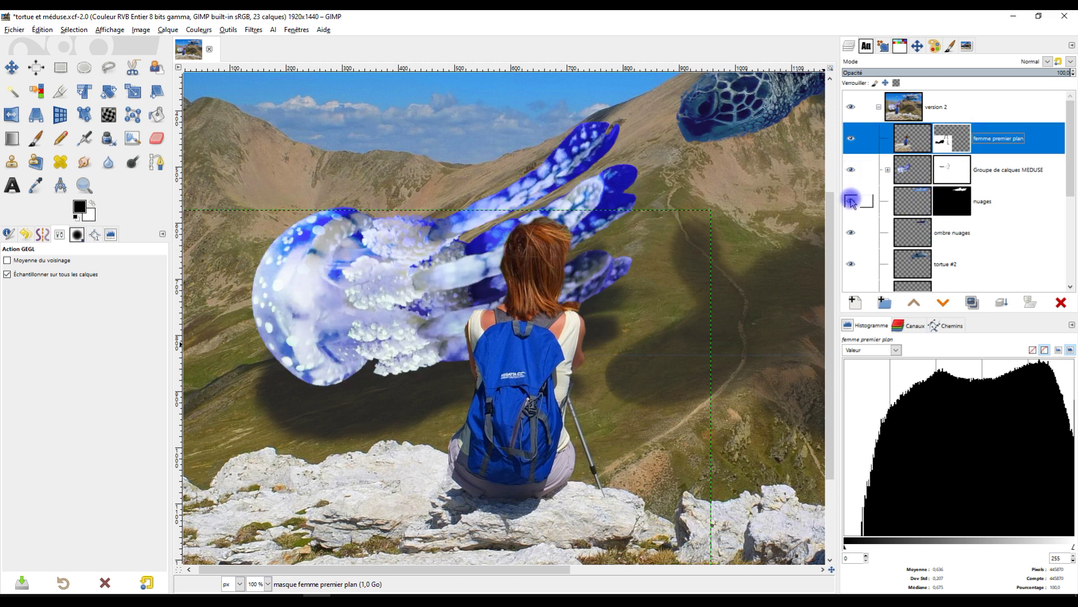
scroll(989, 219, down, 2)
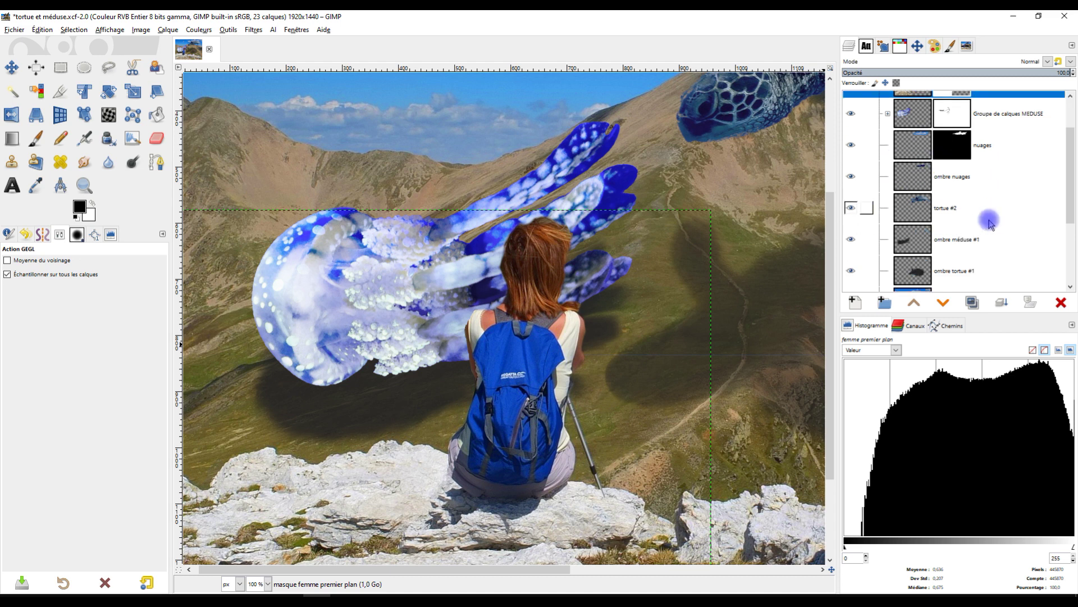
click(851, 208)
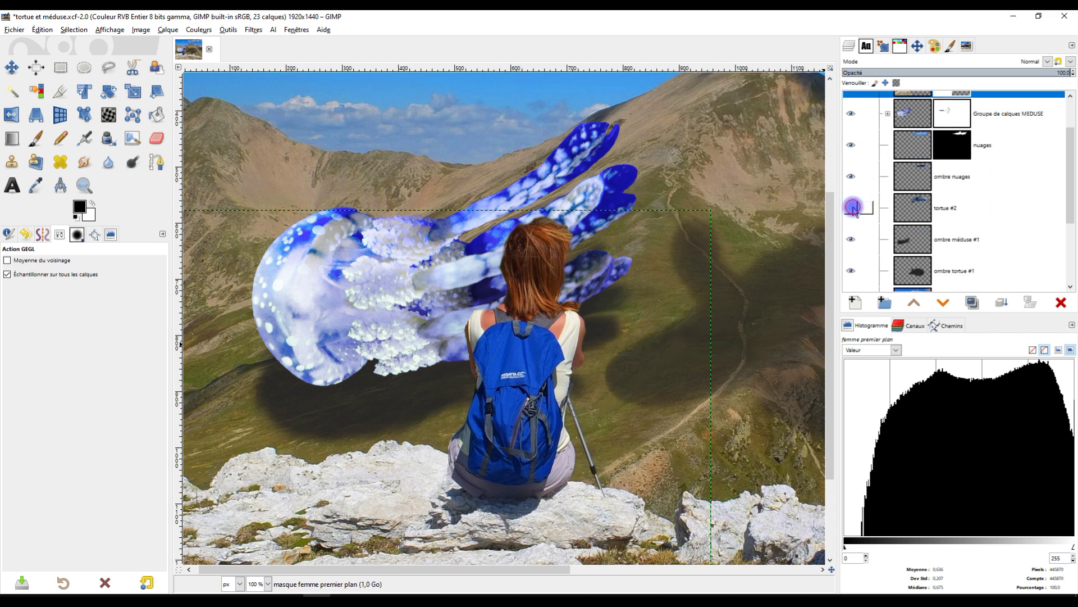
click(853, 209)
- On the "tortue #2" layer, erase stray pixels within a rectangular selection about 2062 × 544 px below the turtle, then deselect
click(913, 208)
scroll(690, 290, down, 3)
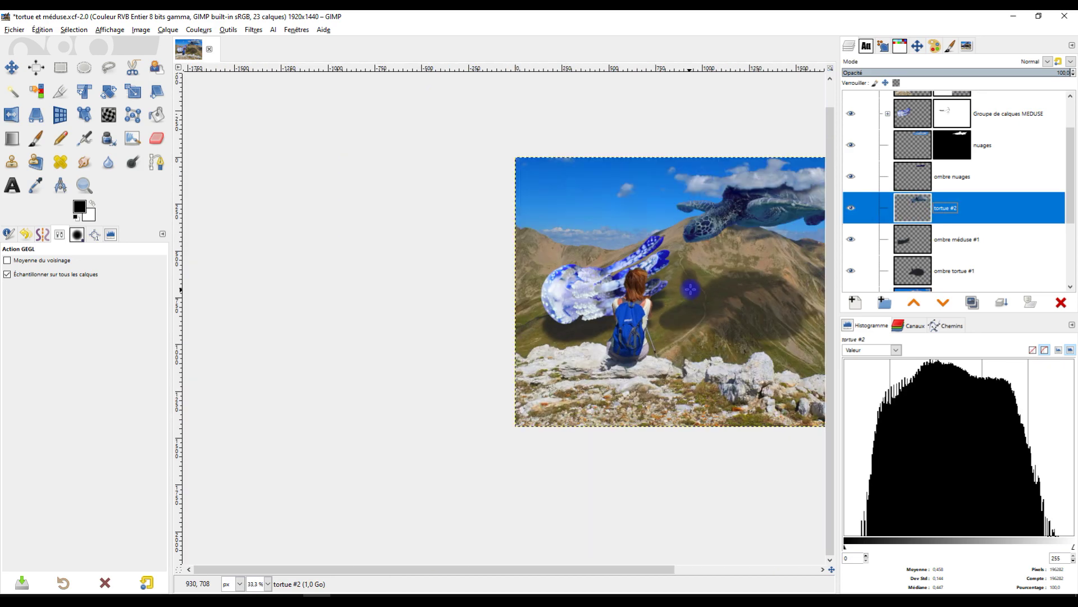
scroll(690, 289, up, 1)
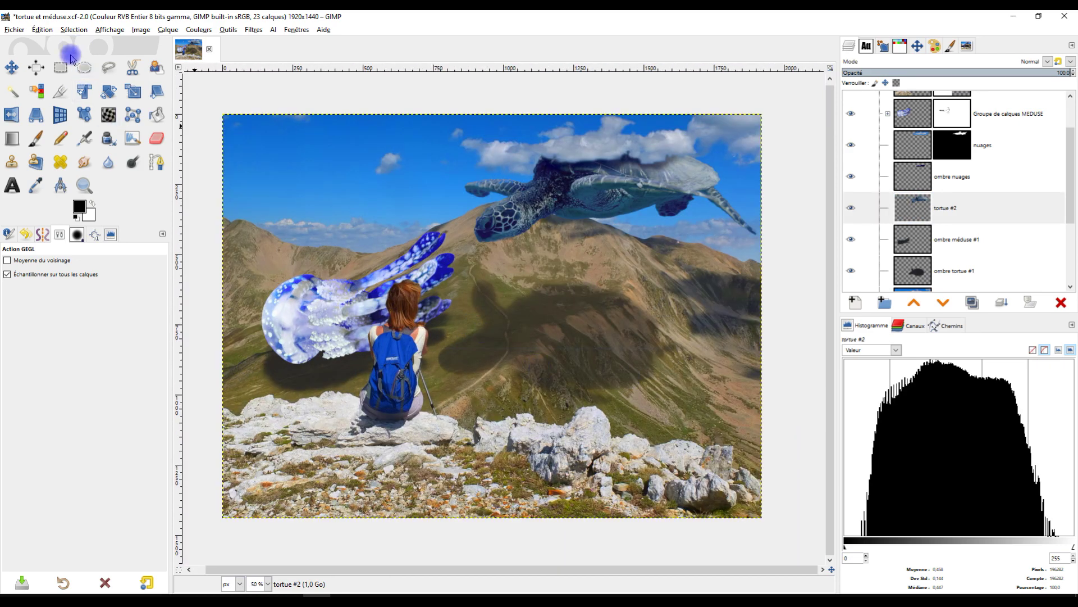
click(61, 67)
drag(216, 287, 795, 439)
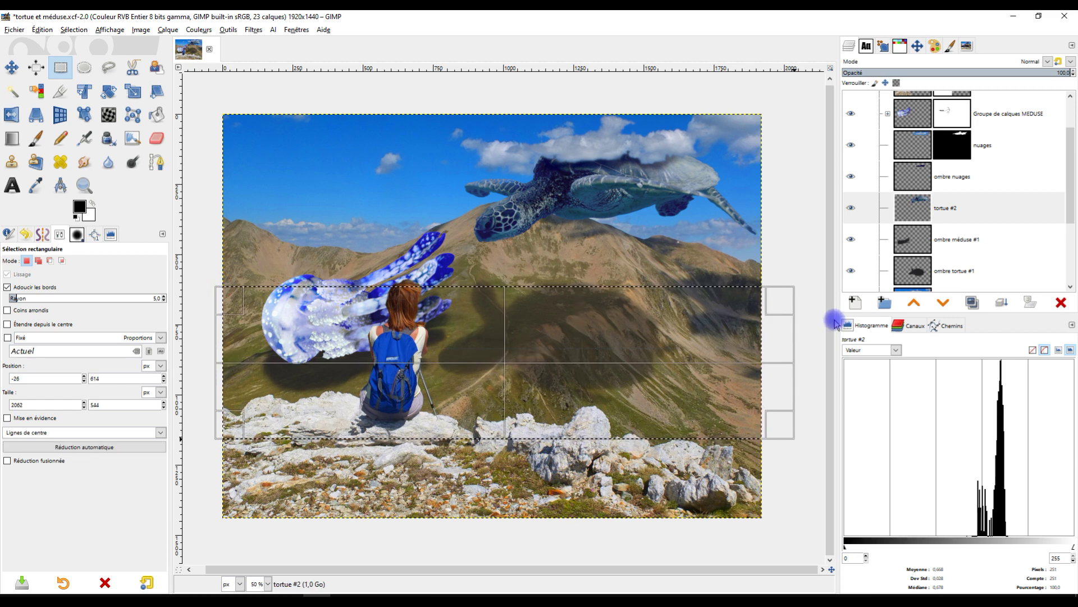
key(Delete)
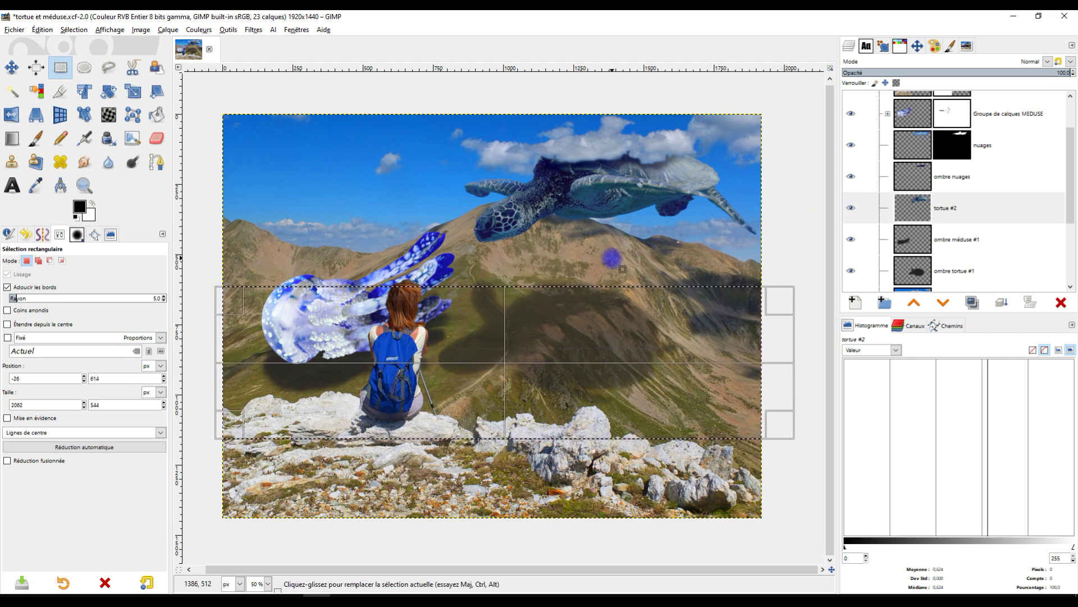
click(678, 257)
- Check the outline of "tortue #2" by converting its alpha to a selection, then clear the selection
right_click(922, 212)
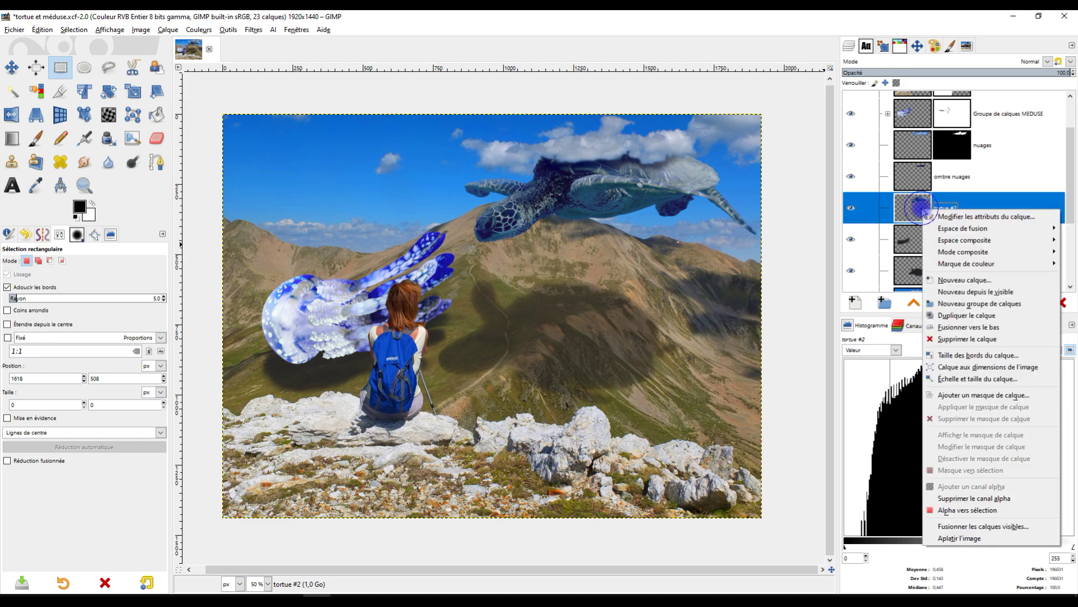
click(958, 509)
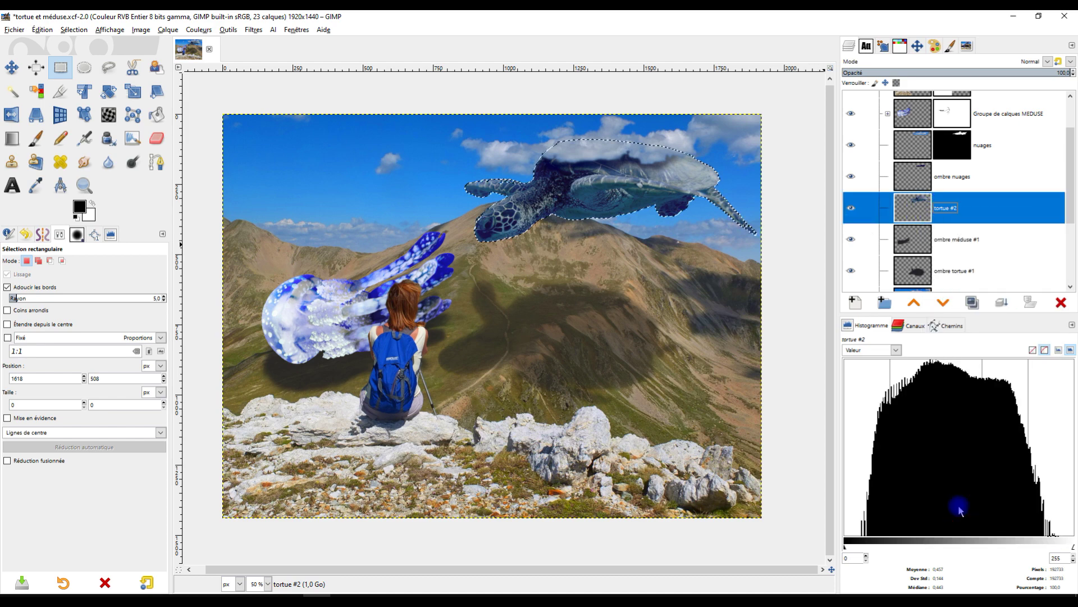
scroll(731, 217, up, 2)
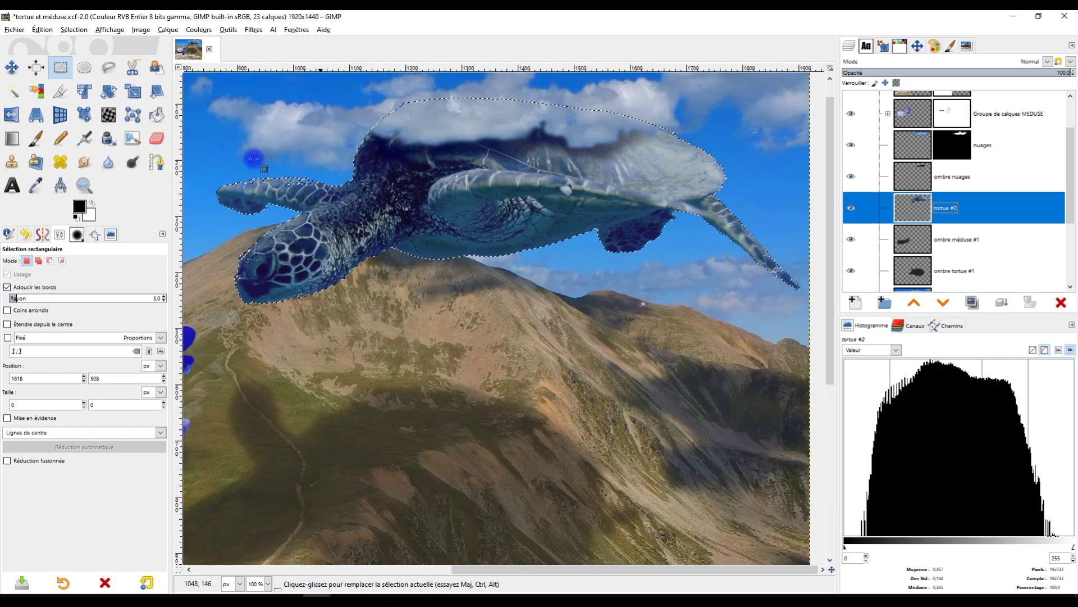
scroll(337, 236, down, 4)
scroll(568, 312, up, 2)
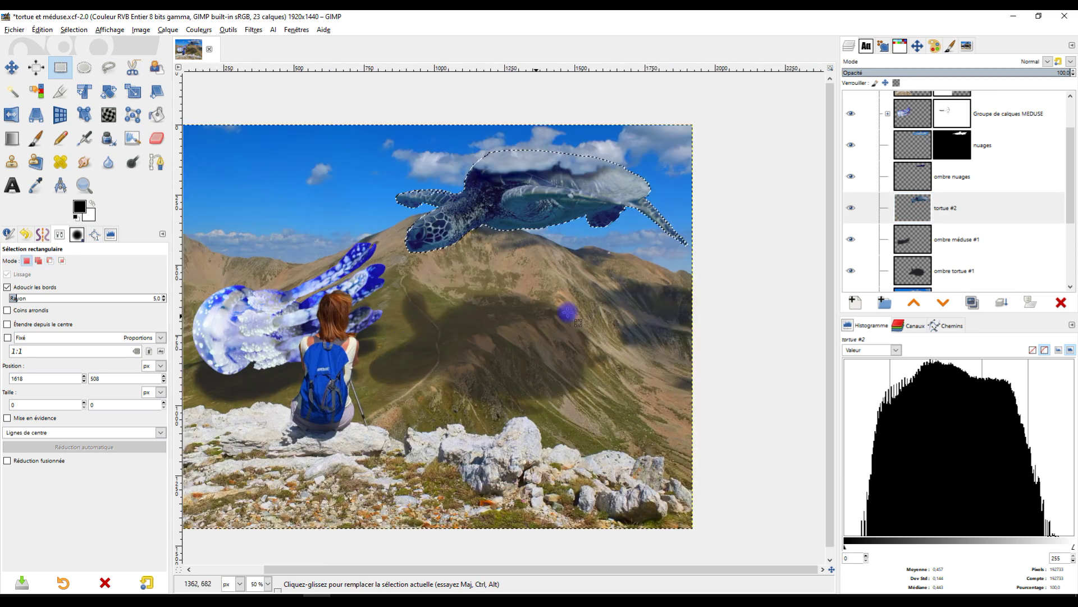
click(78, 30)
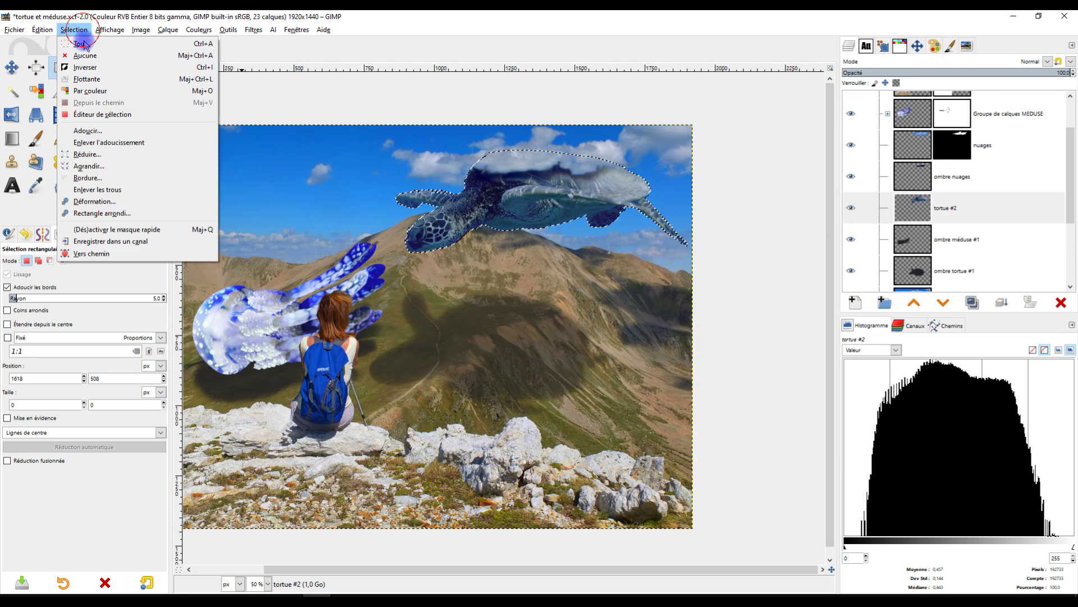
click(85, 55)
- Create a new layer from the visible image above the "femme premier plan" layer
scroll(938, 225, up, 2)
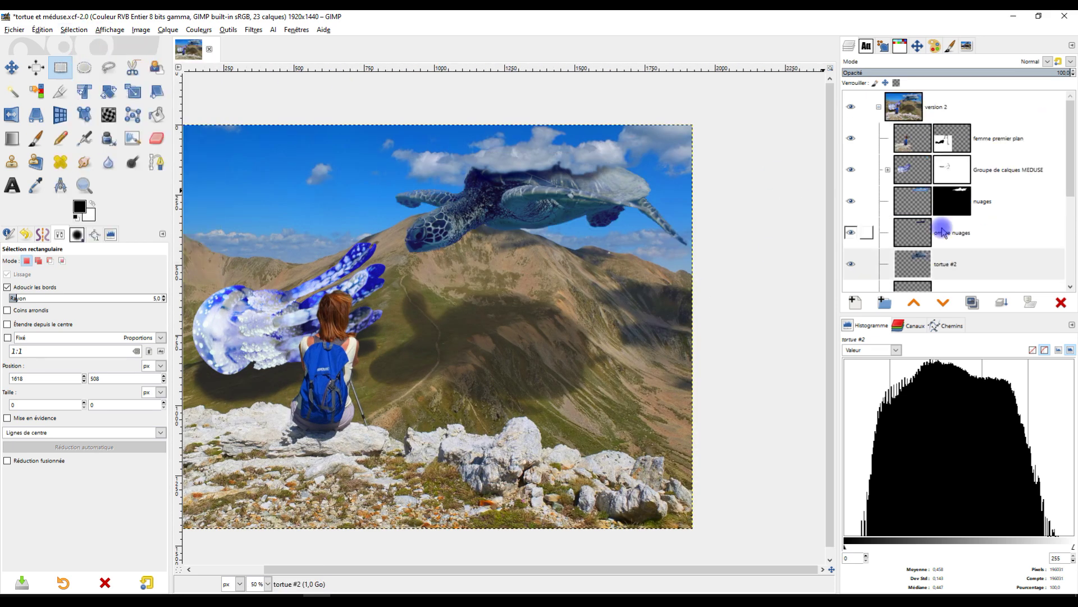
right_click(905, 135)
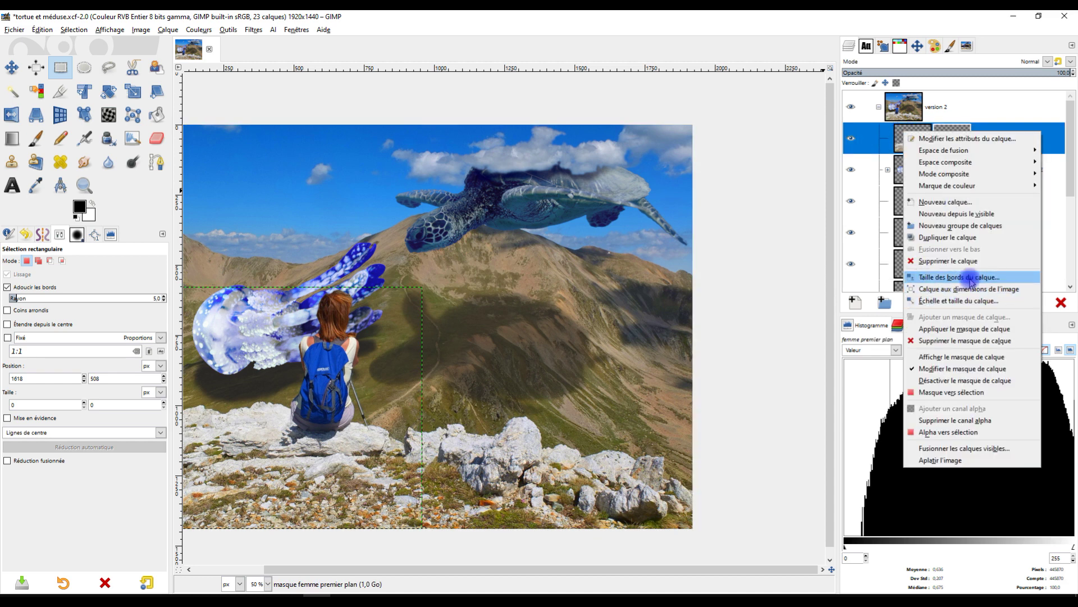
click(986, 216)
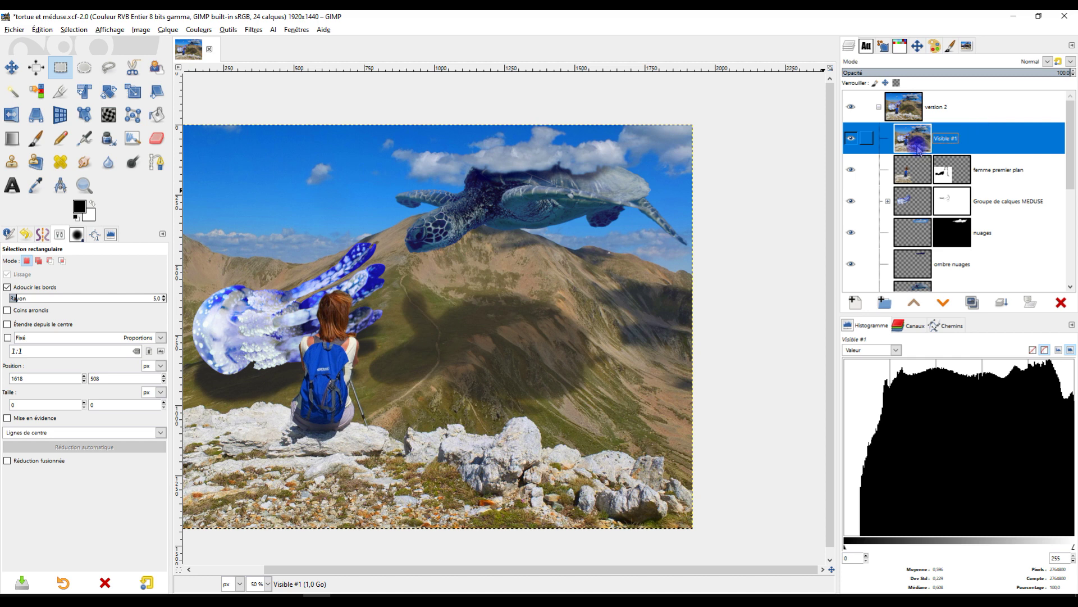
scroll(417, 324, down, 1)
drag(410, 326, 487, 300)
scroll(483, 297, up, 1)
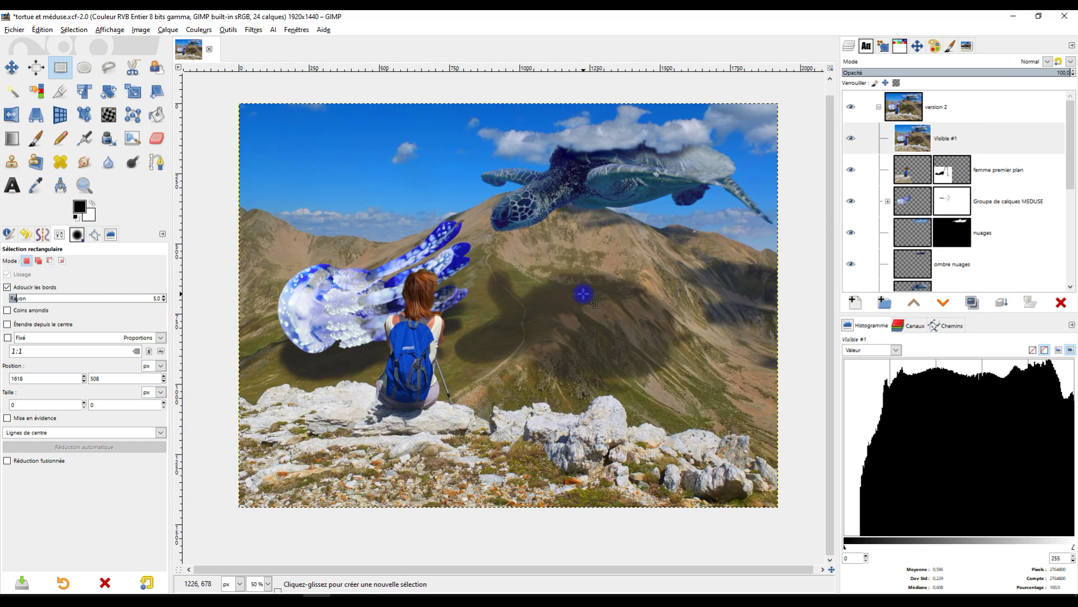
drag(583, 293, 565, 297)
- Use Color Balance on the new visible layer's shadows with Cyan-Red 6.9, Magenta-Green -2.0 and Yellow-Blue 21.6
click(194, 29)
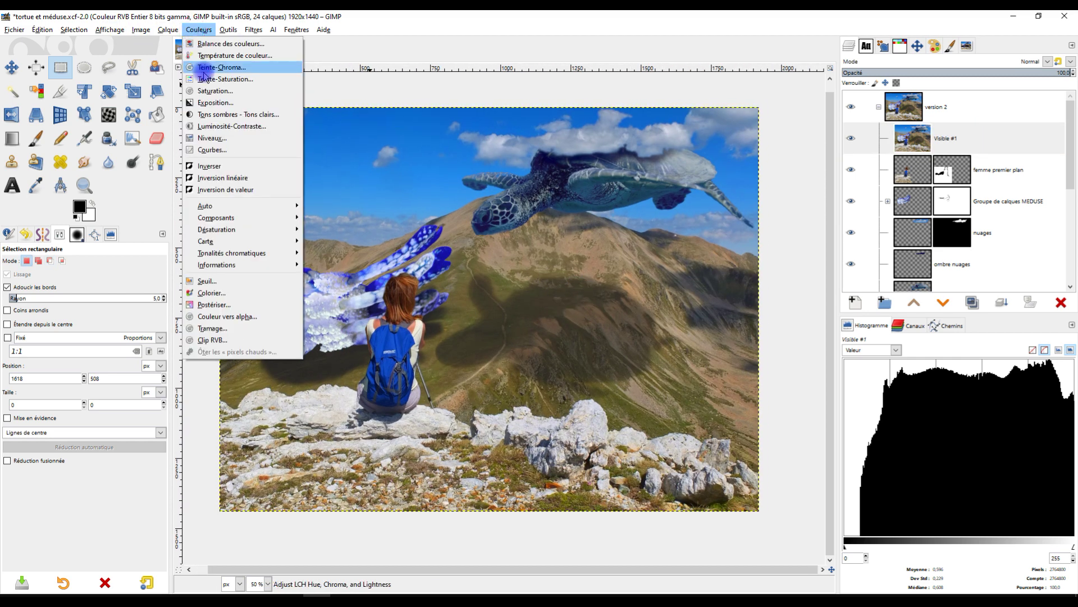
click(219, 43)
click(61, 118)
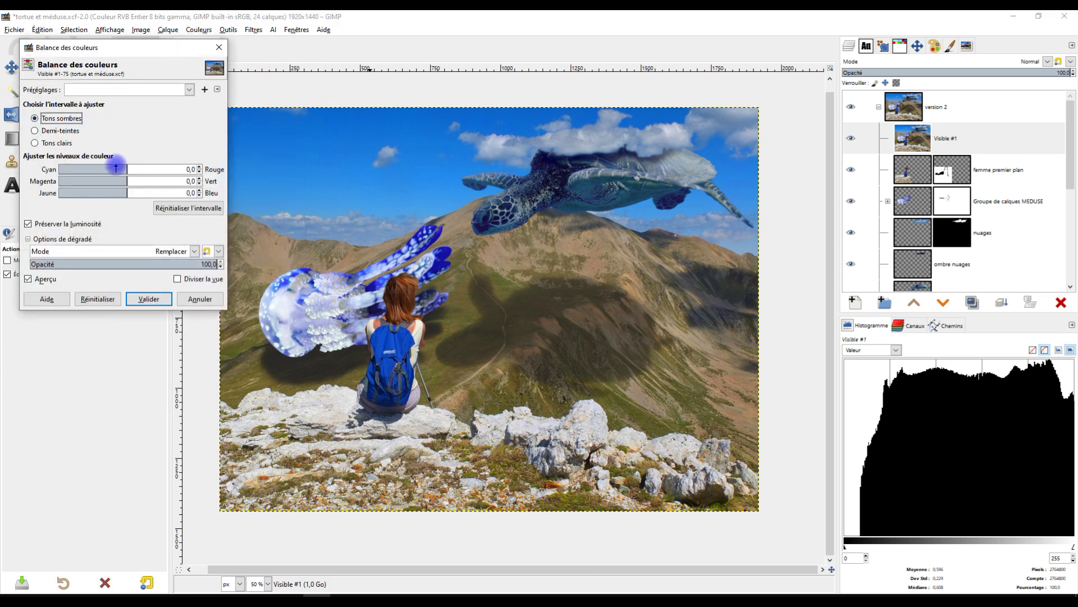
drag(125, 168, 135, 168)
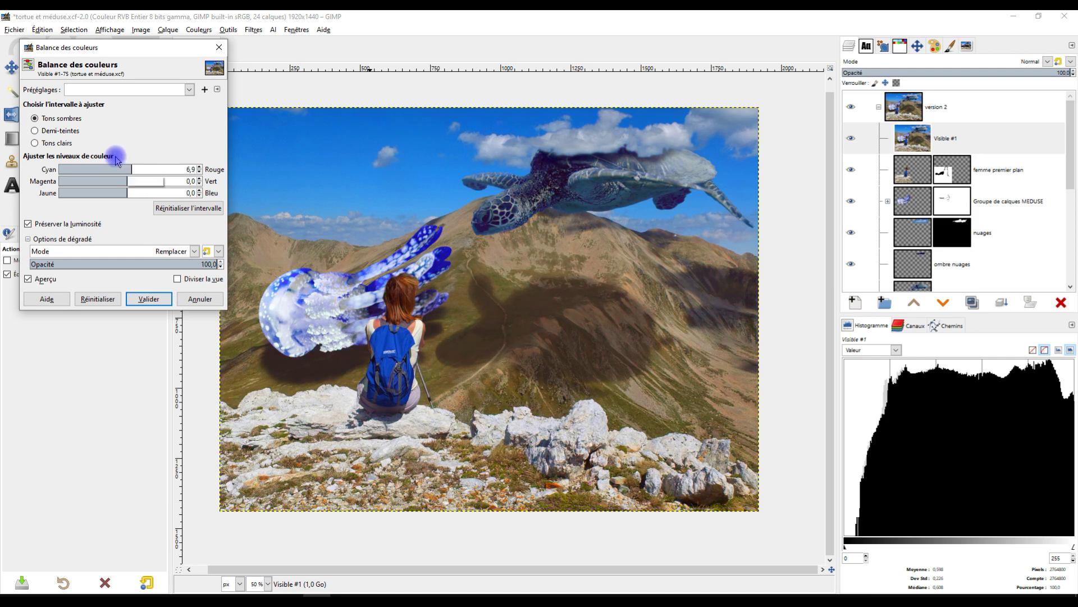
drag(129, 181, 121, 181)
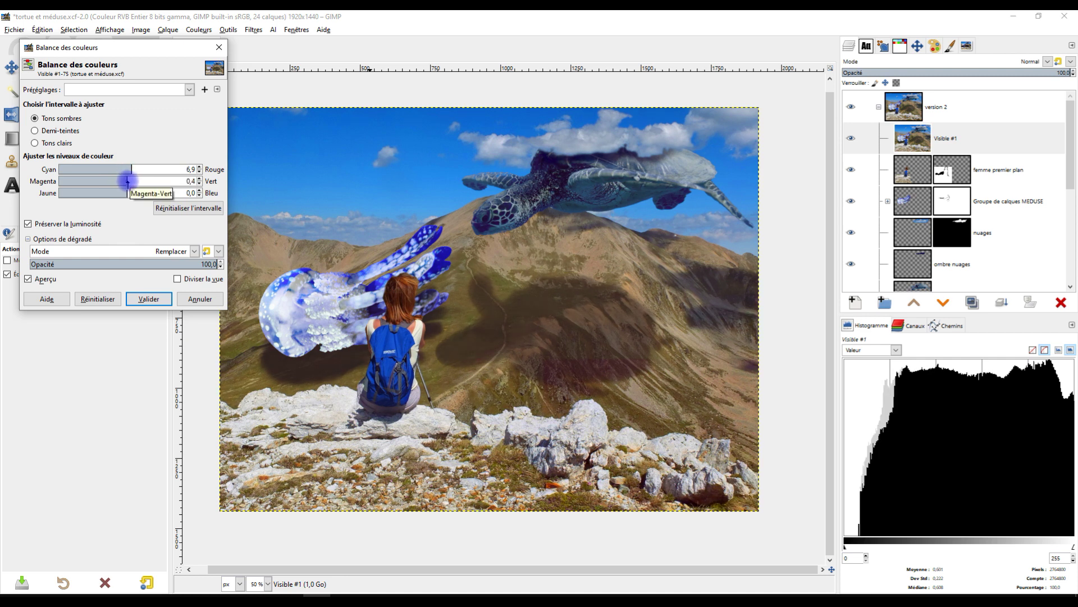
mouse_move(127, 181)
mouse_down()
mouse_move(117, 181)
mouse_move(126, 181)
mouse_up()
drag(118, 194, 142, 194)
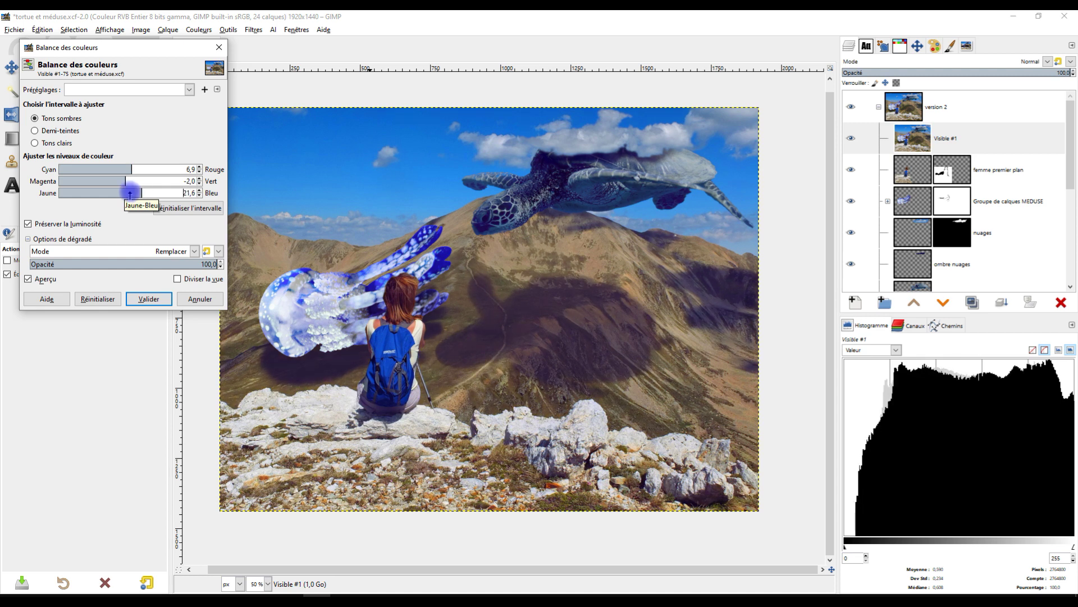
- Adjust the midtones in Color Balance to Cyan-Red -6.1, Magenta-Green -0.4 and Yellow-Blue 0.4
click(69, 130)
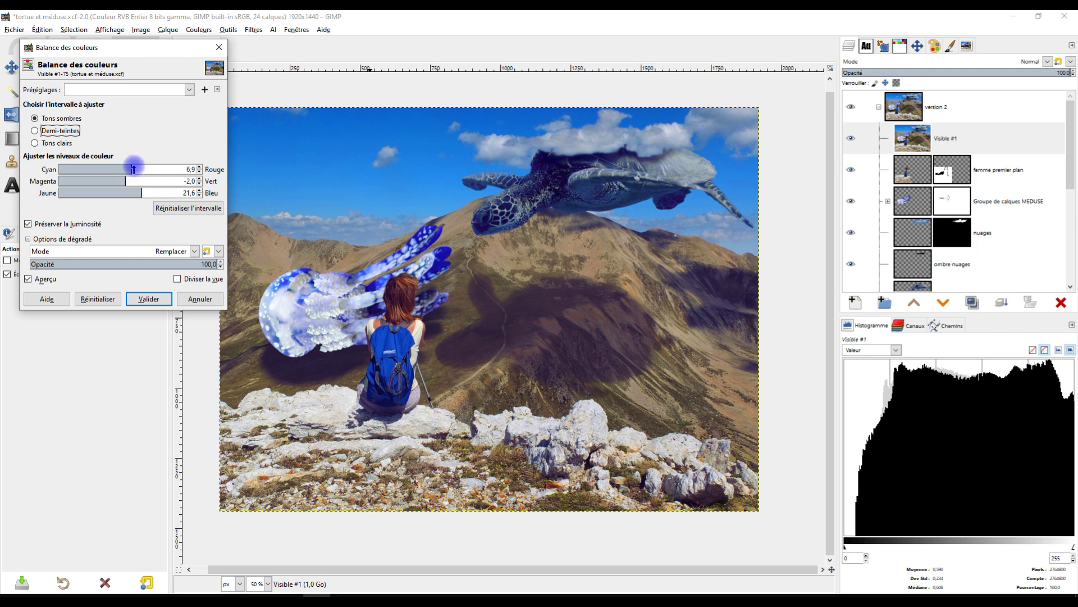
click(36, 131)
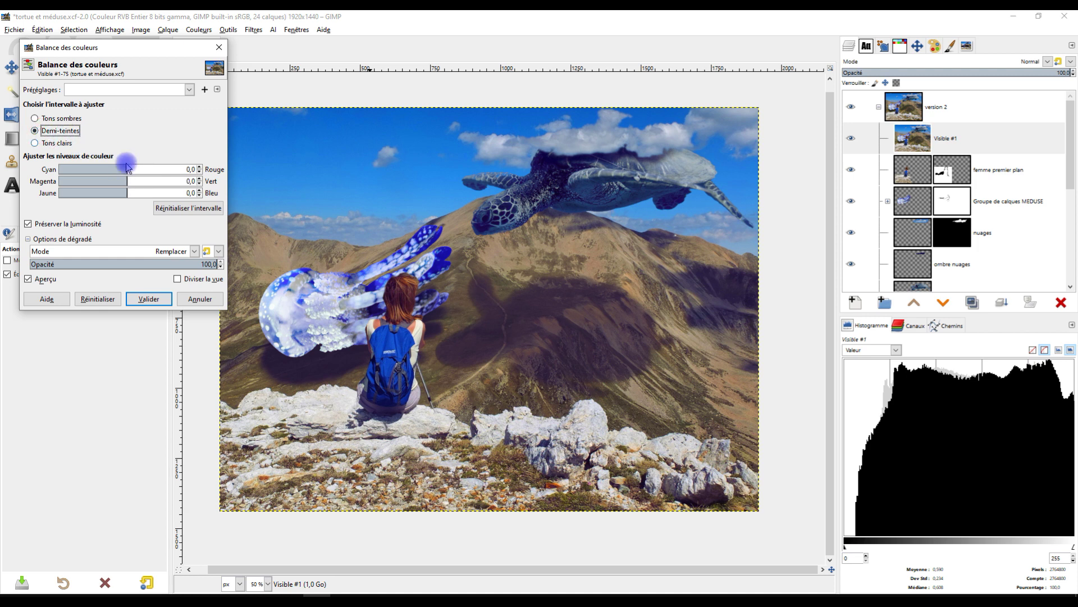
drag(128, 168, 130, 169)
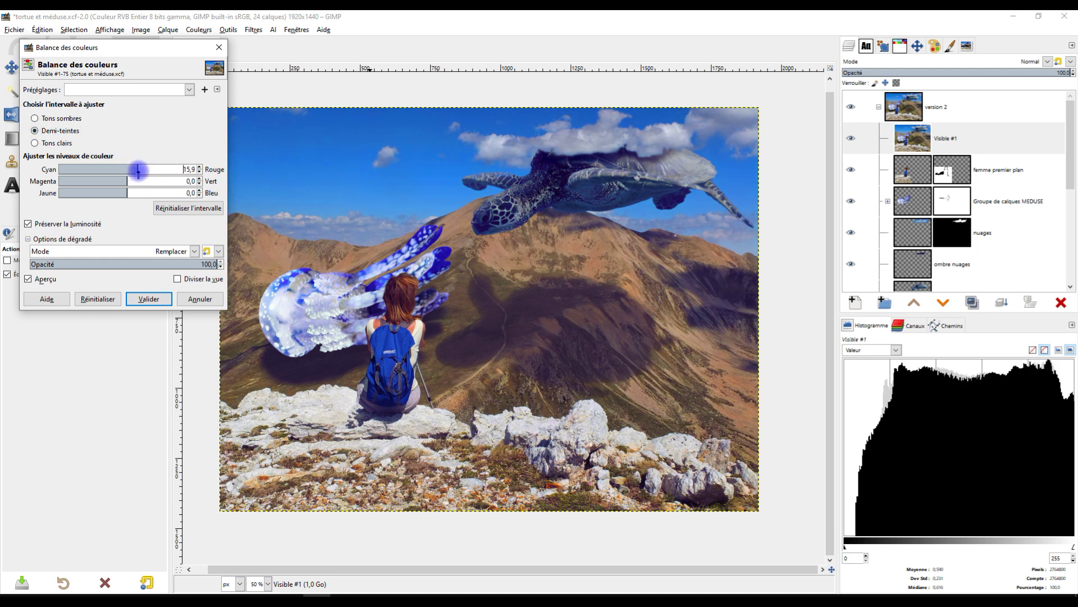
mouse_move(134, 171)
mouse_down()
mouse_move(121, 170)
mouse_move(130, 181)
mouse_up()
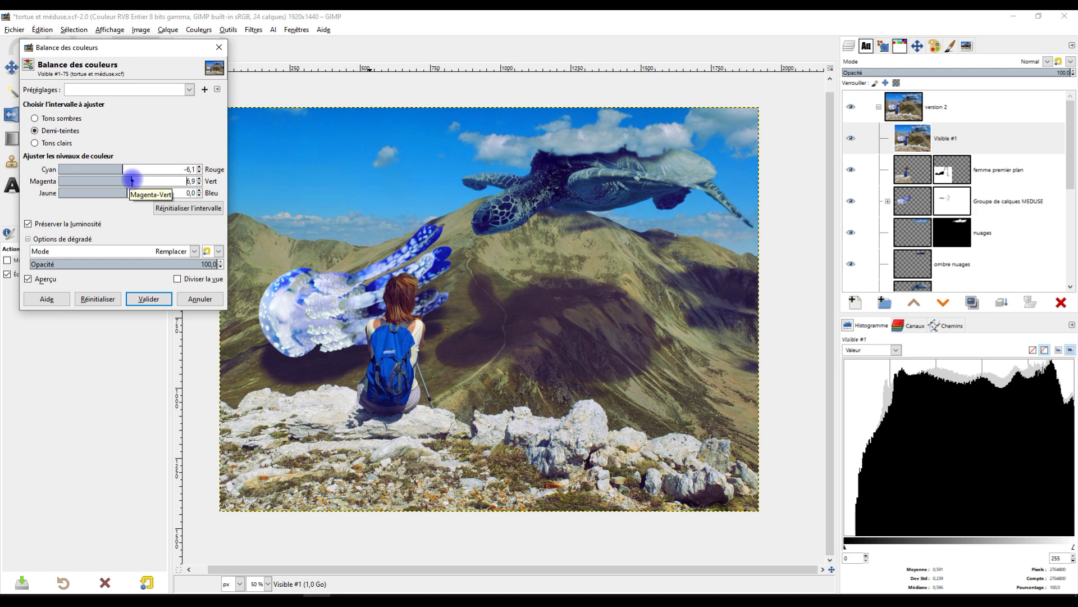
drag(125, 192, 115, 190)
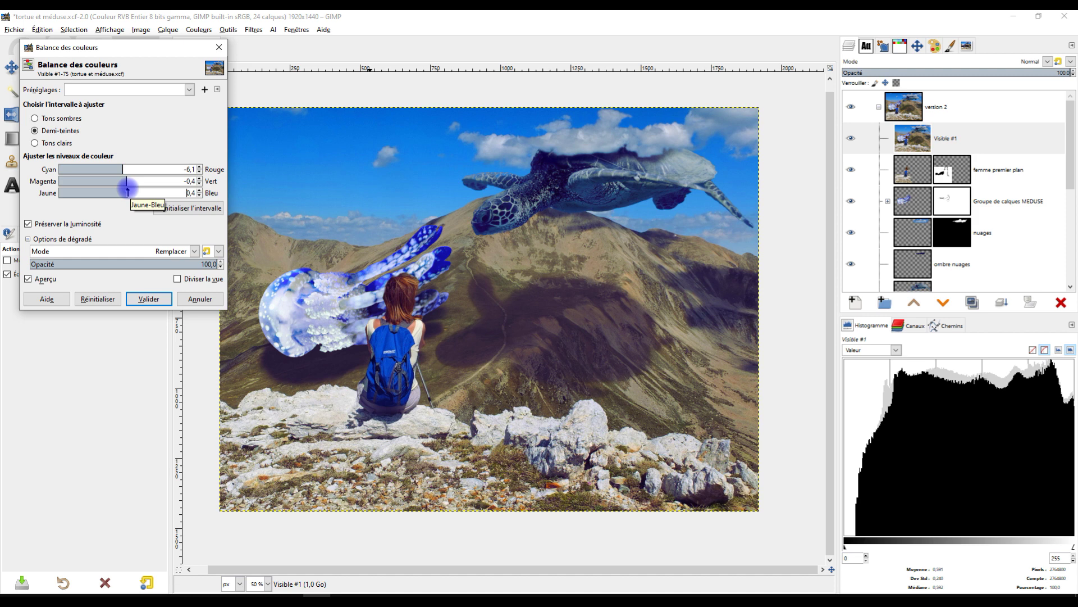
- Adjust the highlights in Color Balance to Cyan-Red -7.8, Magenta-Green -4.5 and Yellow-Blue -19.2
click(45, 143)
click(135, 169)
mouse_move(138, 169)
mouse_down()
mouse_move(120, 169)
mouse_move(116, 181)
mouse_move(129, 182)
mouse_up()
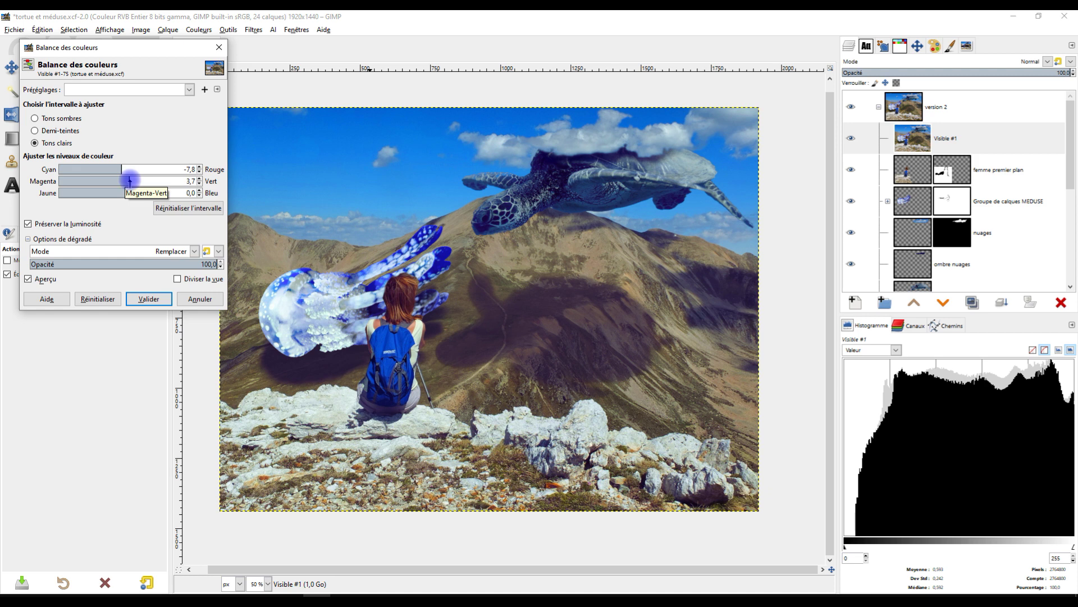
mouse_move(125, 192)
mouse_down()
mouse_move(107, 192)
mouse_move(138, 192)
mouse_up()
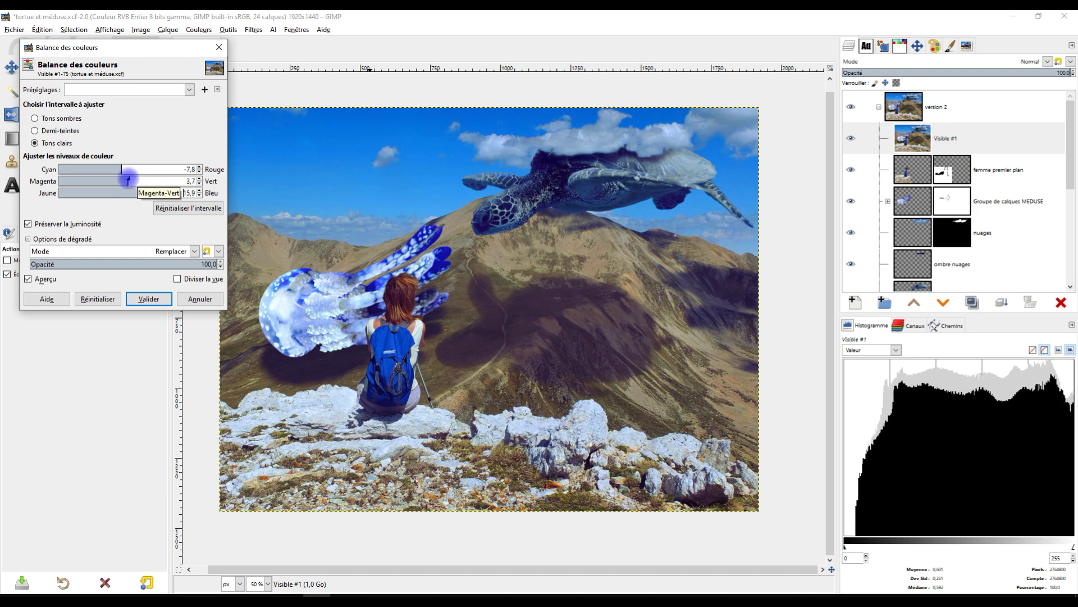
mouse_move(123, 180)
mouse_down()
mouse_move(150, 180)
mouse_move(120, 176)
mouse_move(114, 192)
mouse_up()
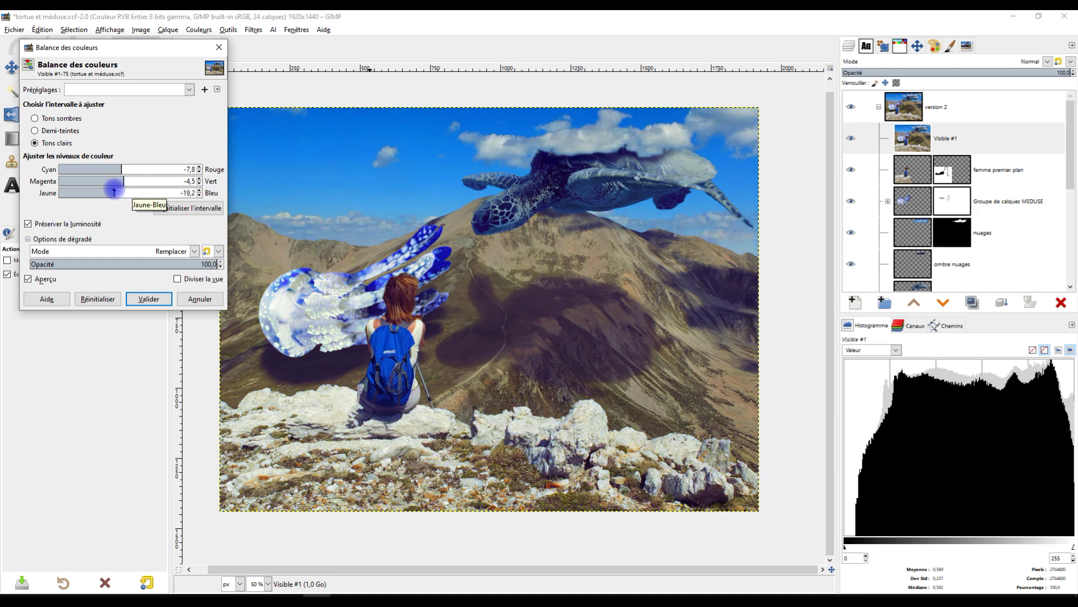
- Refine the midtones to Magenta-Green 2.9 and Yellow-Blue -1.2, and apply the Color Balance adjustment
click(60, 133)
click(120, 180)
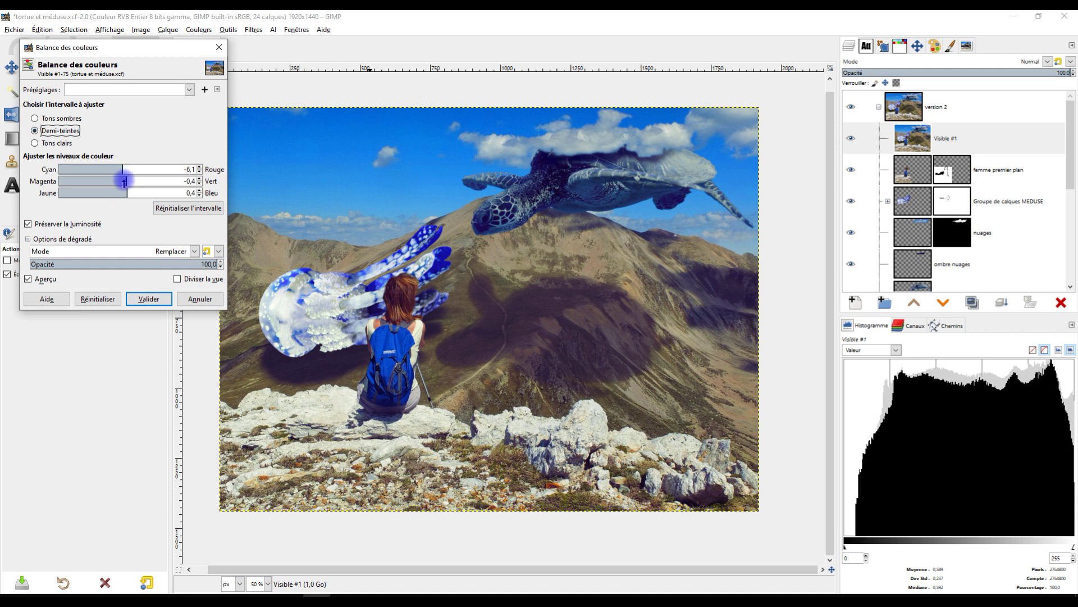
drag(120, 179, 130, 181)
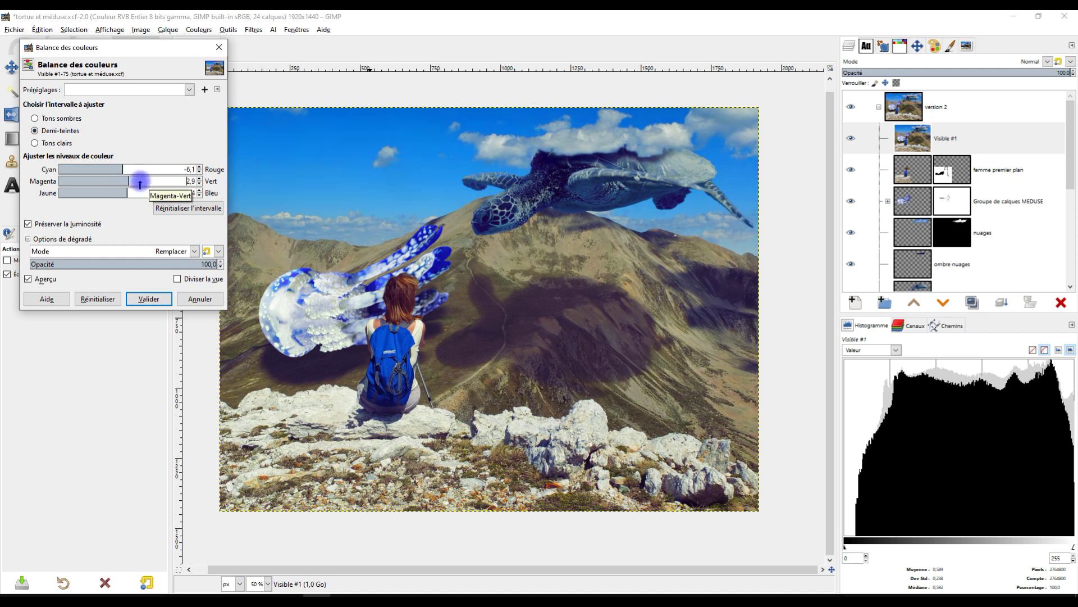
click(117, 193)
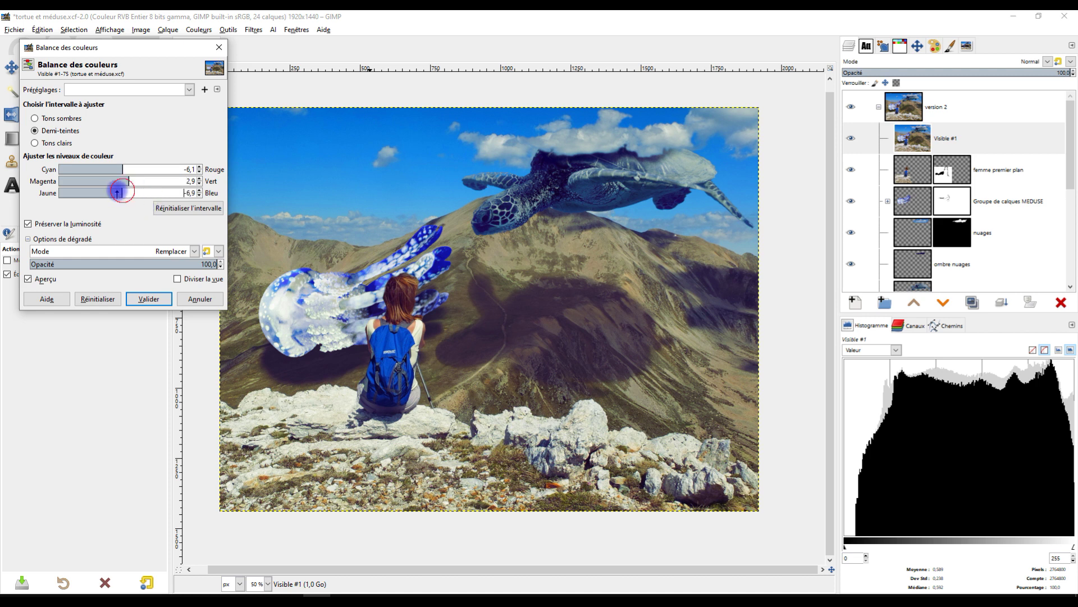
drag(116, 193, 126, 193)
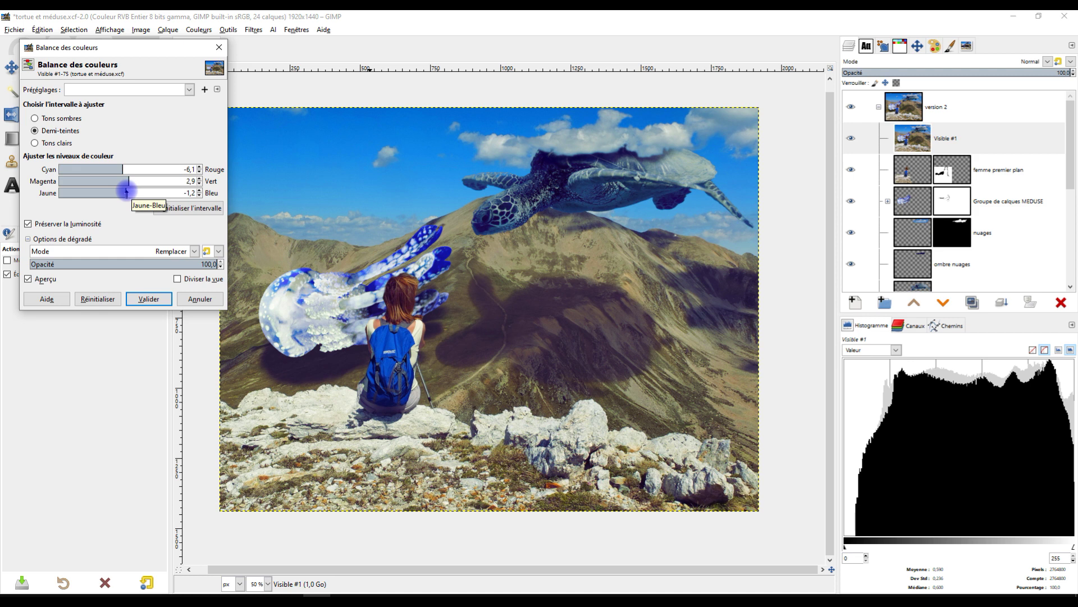
click(140, 299)
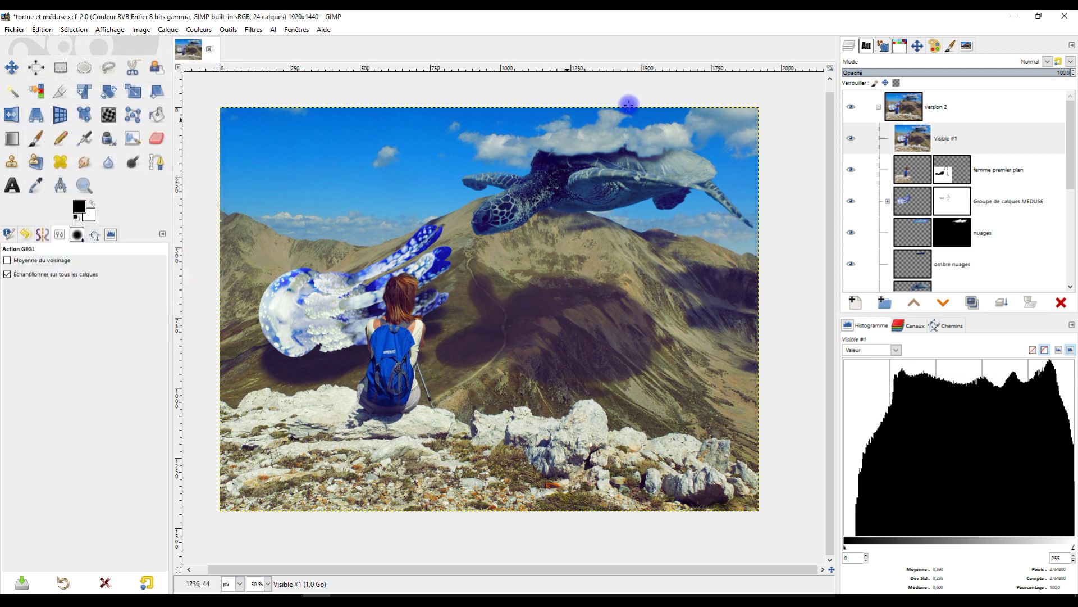
- Try Color Temperature on "Visible #1" with original temperature 5640.6 and intended temperature 8012.5, comparing the image with and without the preview
click(199, 29)
click(234, 55)
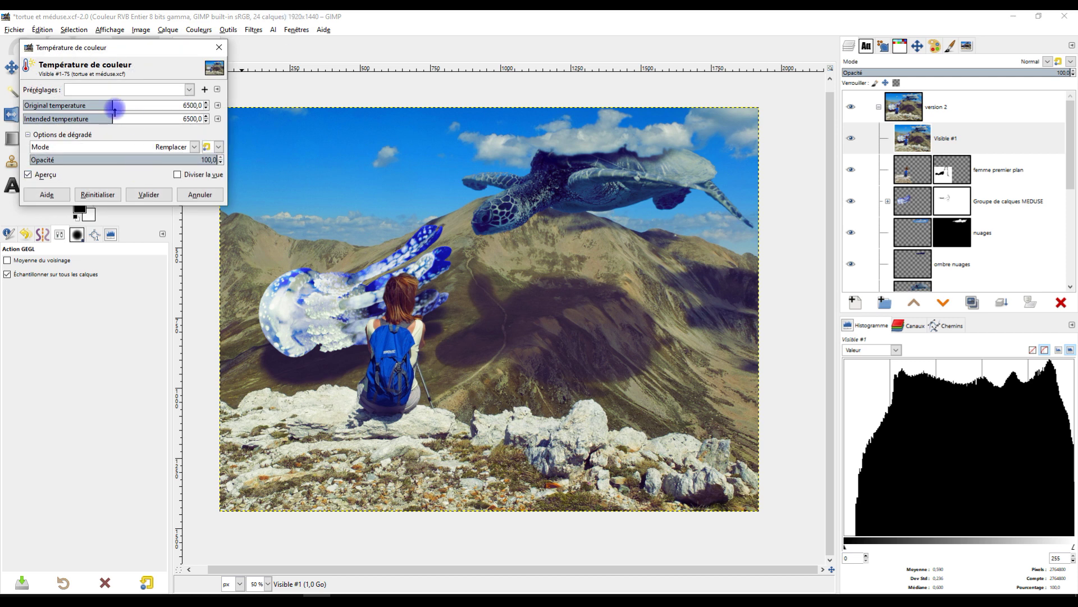
drag(120, 107, 86, 105)
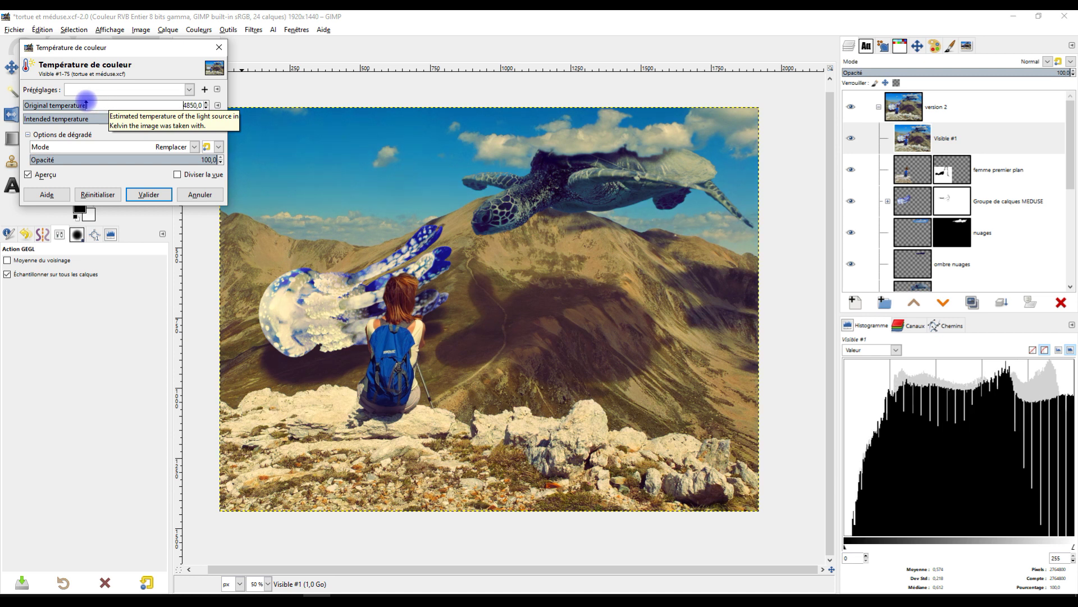
drag(85, 104, 99, 104)
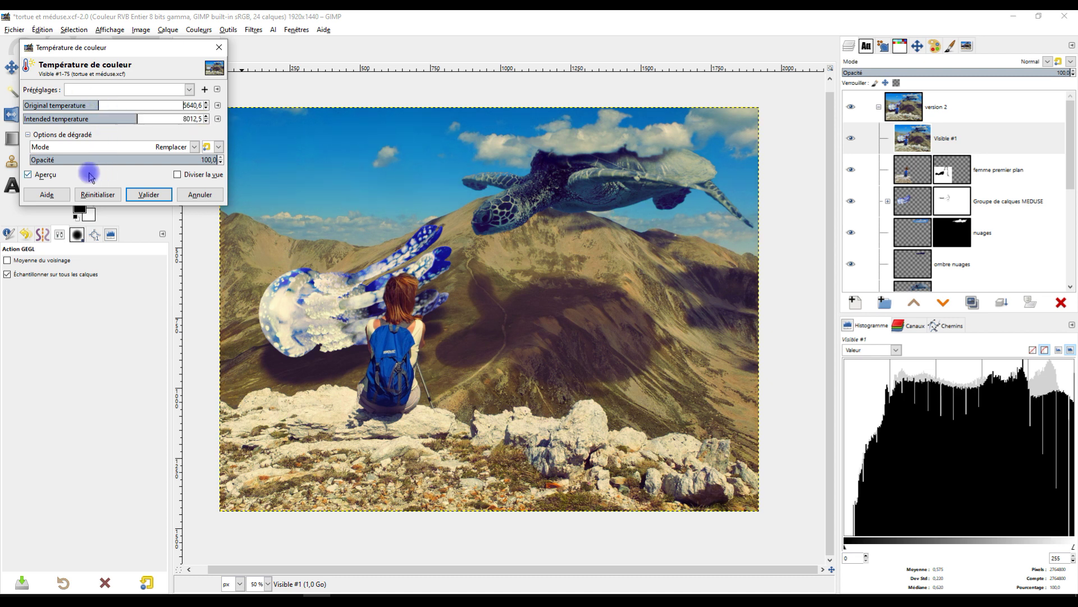
click(44, 176)
click(43, 175)
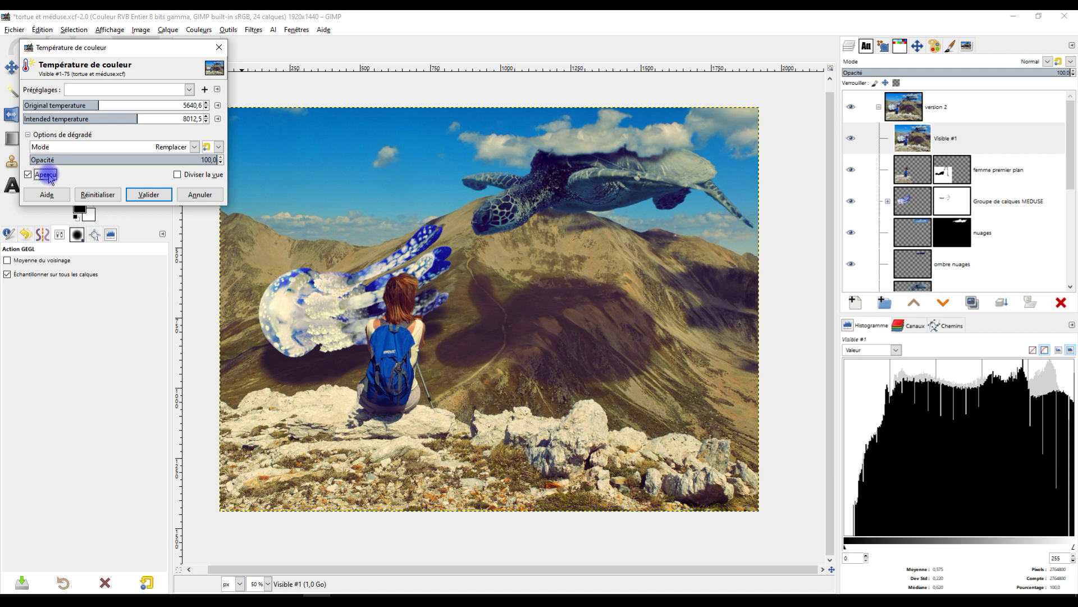
click(44, 175)
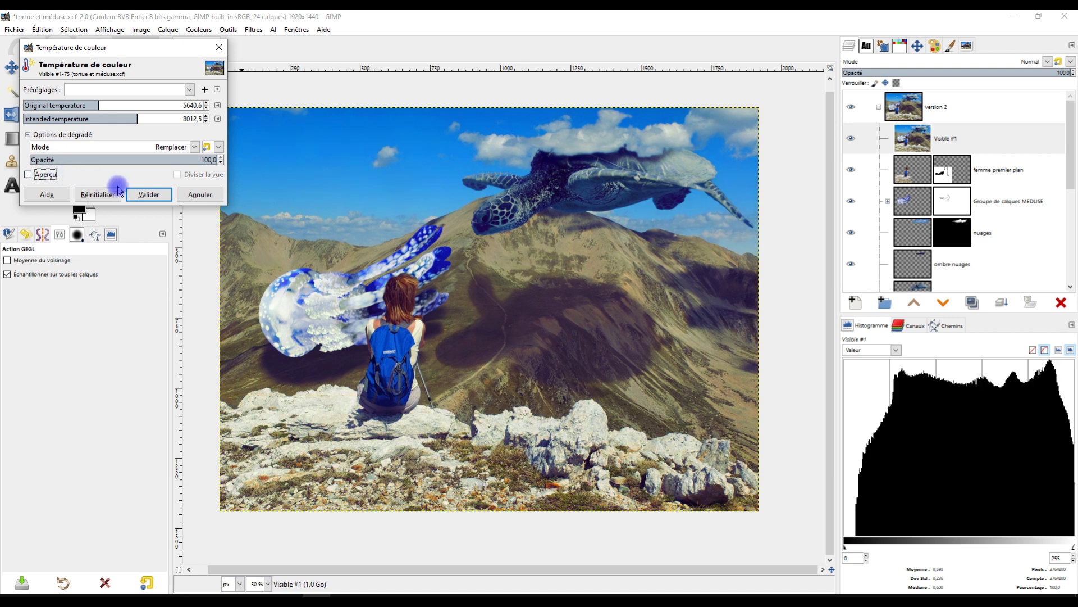
click(44, 175)
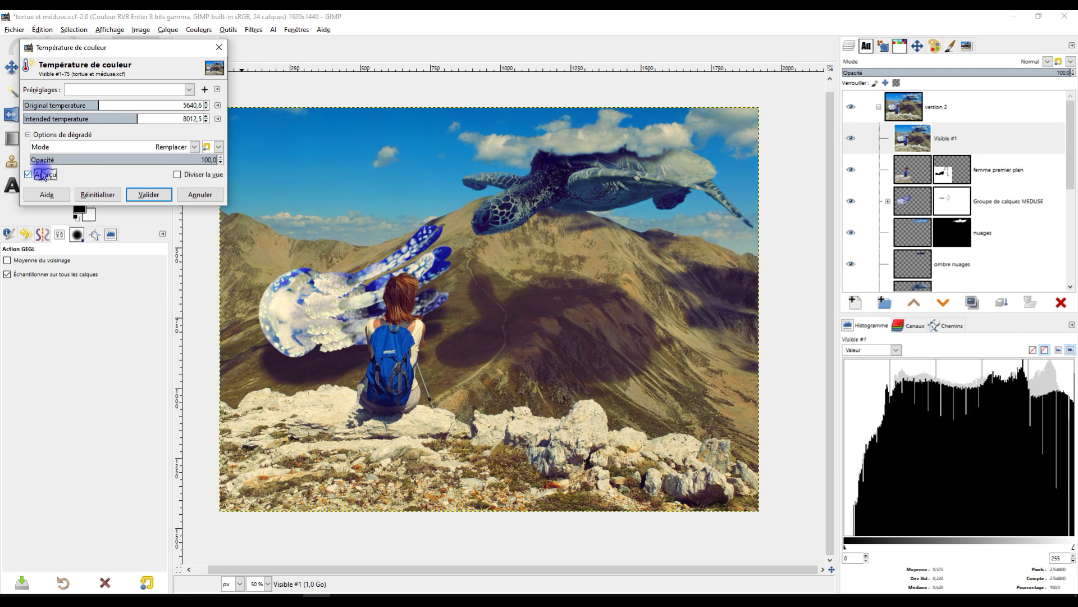
click(44, 175)
- Lower the original temperature to 4746.9, readjust the intended temperature, and apply the Color Temperature adjustment
click(83, 105)
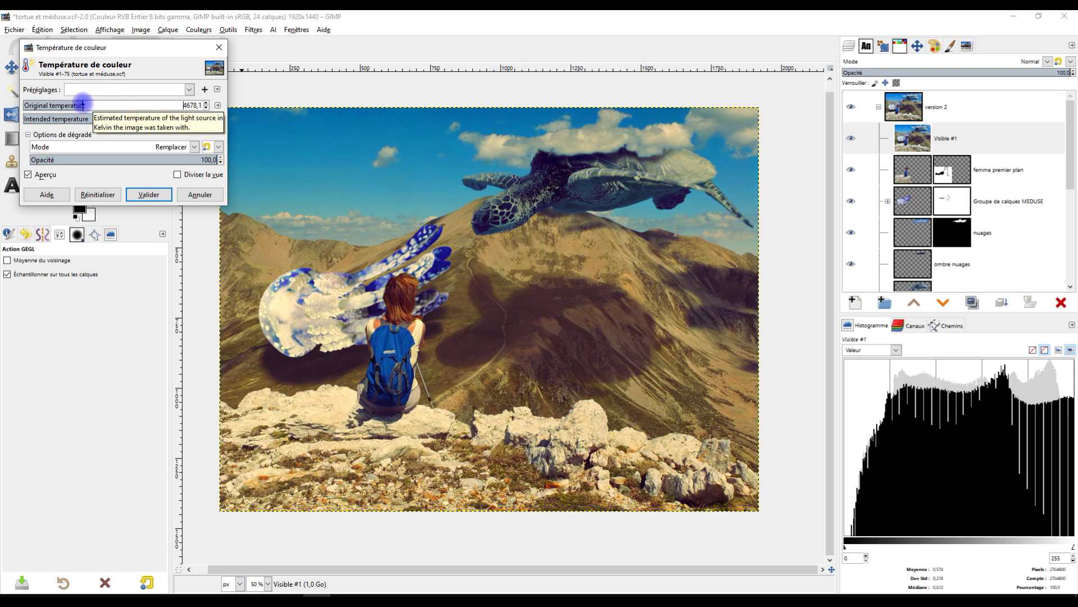
scroll(82, 105, down, 1)
scroll(81, 105, down, 2)
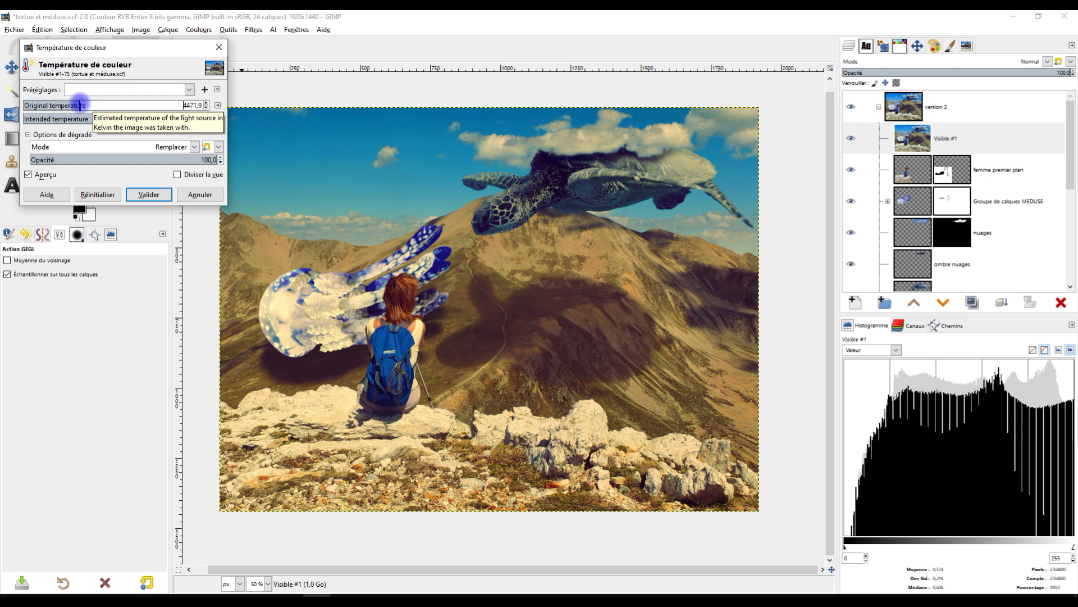
scroll(82, 105, up, 3)
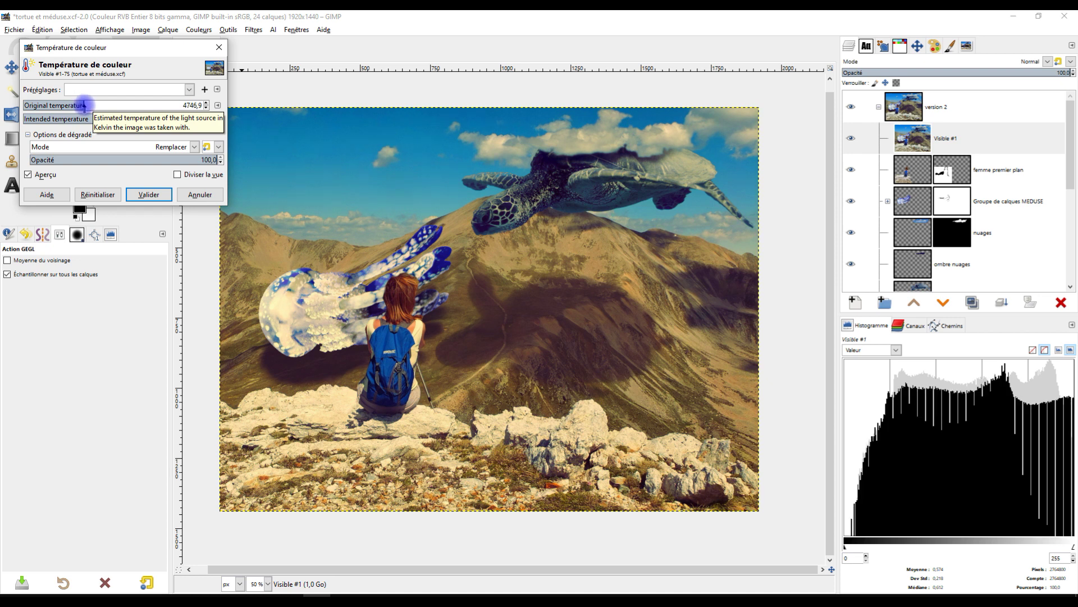
click(147, 118)
mouse_move(147, 119)
mouse_down()
mouse_move(169, 118)
mouse_move(152, 117)
mouse_up()
click(149, 194)
- Try a Hue-Chroma adjustment on "Visible #1" with Hue 21.85, Chroma 1.73 and Lightness 13.87, and dismiss it
click(199, 30)
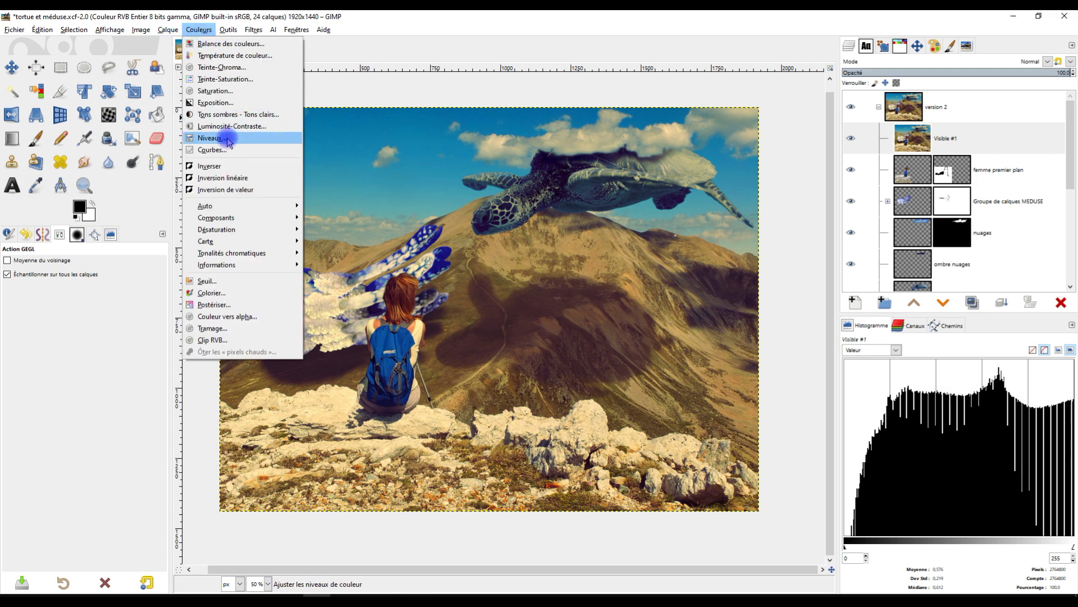
click(236, 67)
mouse_move(112, 105)
mouse_down()
mouse_move(132, 105)
mouse_move(105, 117)
mouse_up()
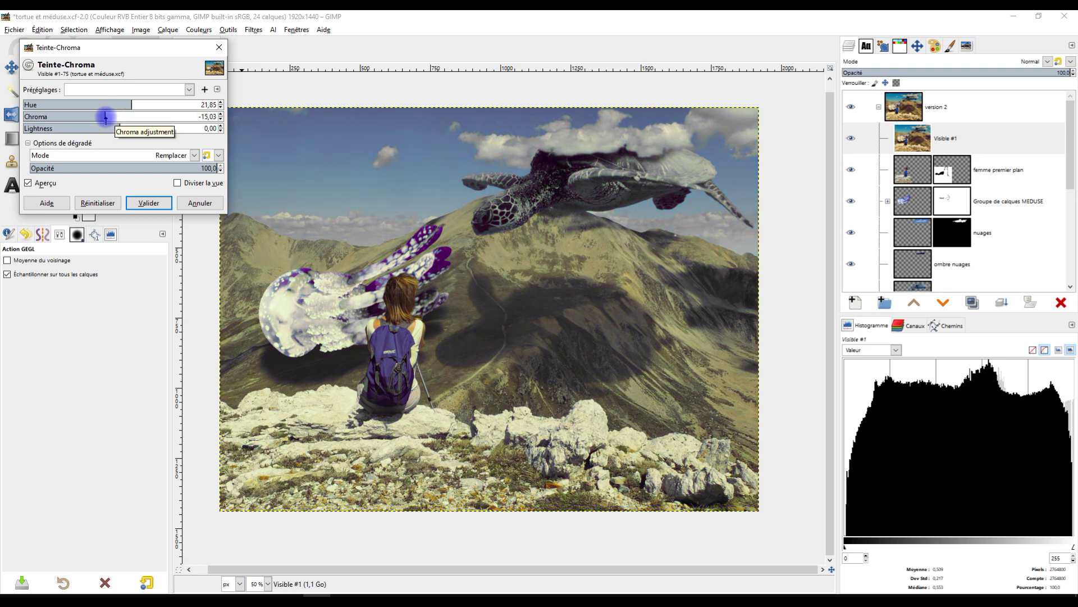
drag(105, 116, 119, 114)
click(107, 126)
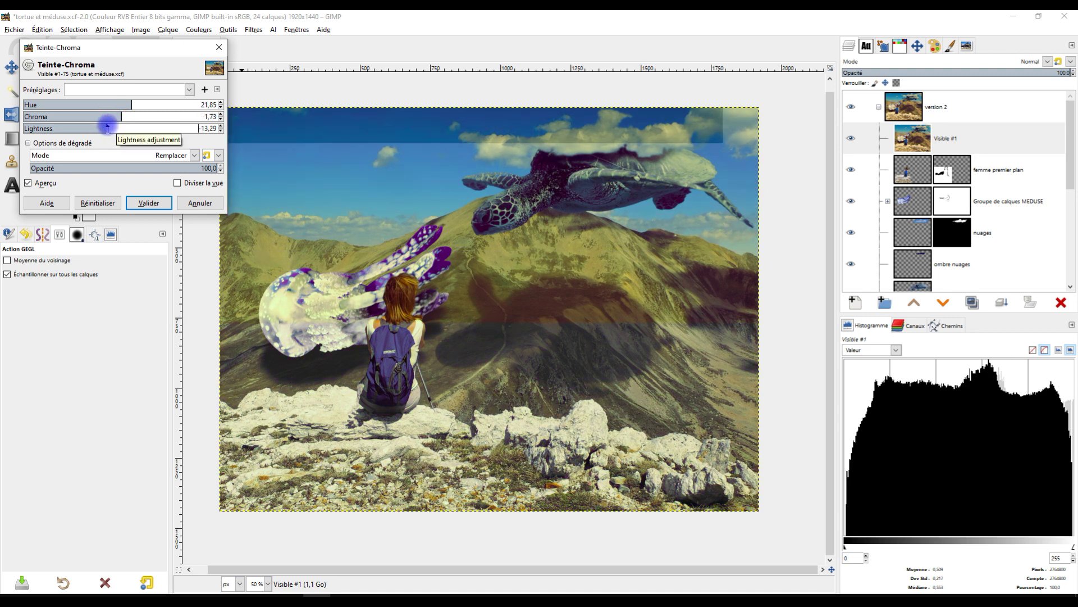
drag(108, 126, 133, 128)
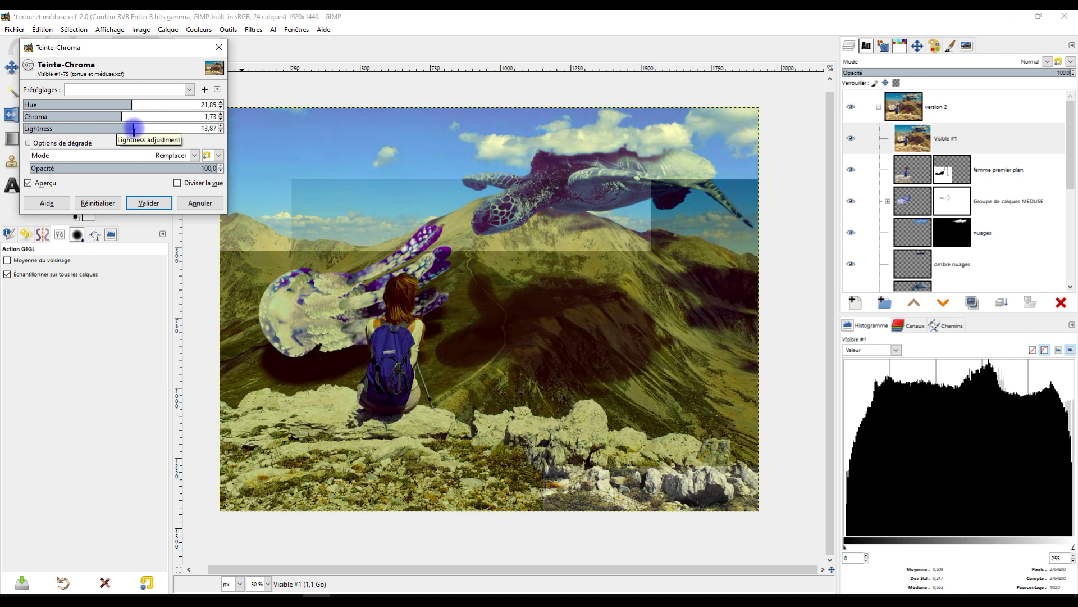
click(216, 48)
- Try Color Balance on the midtones with Cyan-Red -2.9, Magenta-Green -45.3 and Yellow-Blue -0.4, and cancel it
click(199, 29)
click(216, 41)
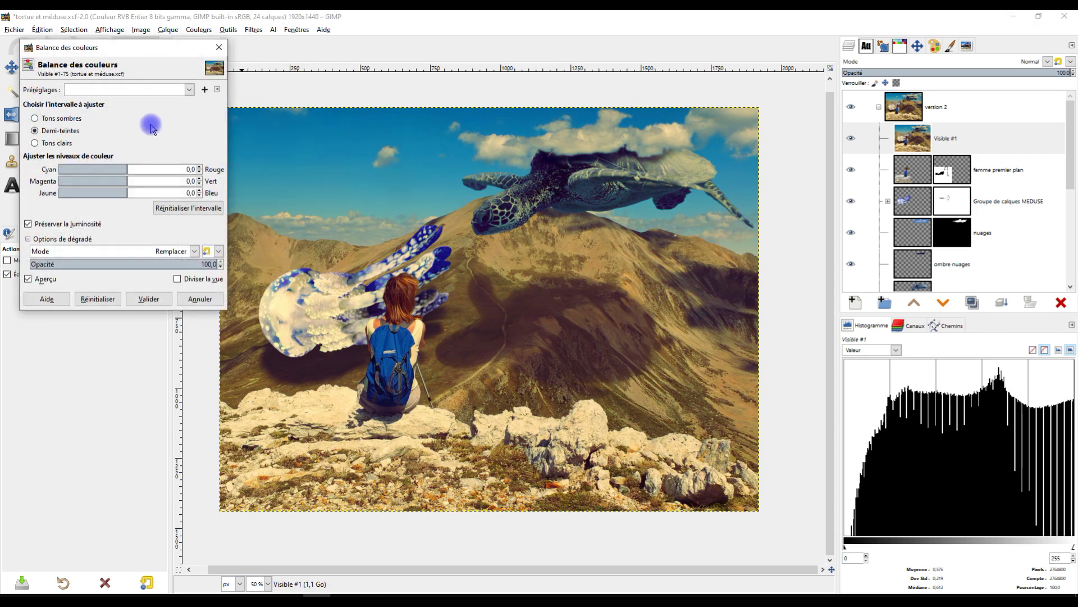
drag(125, 168, 107, 180)
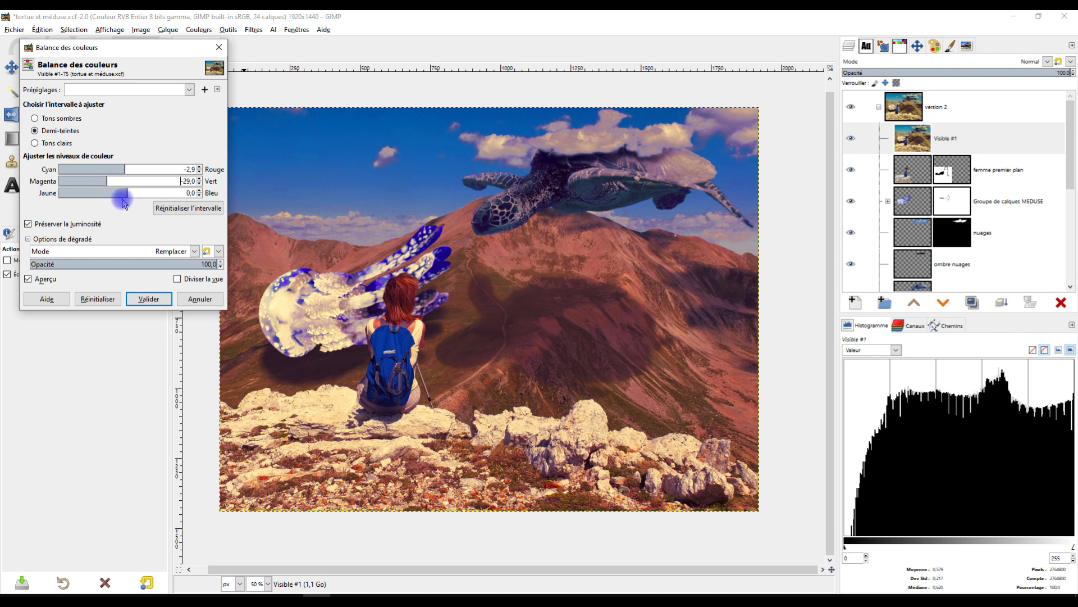
drag(101, 180, 127, 193)
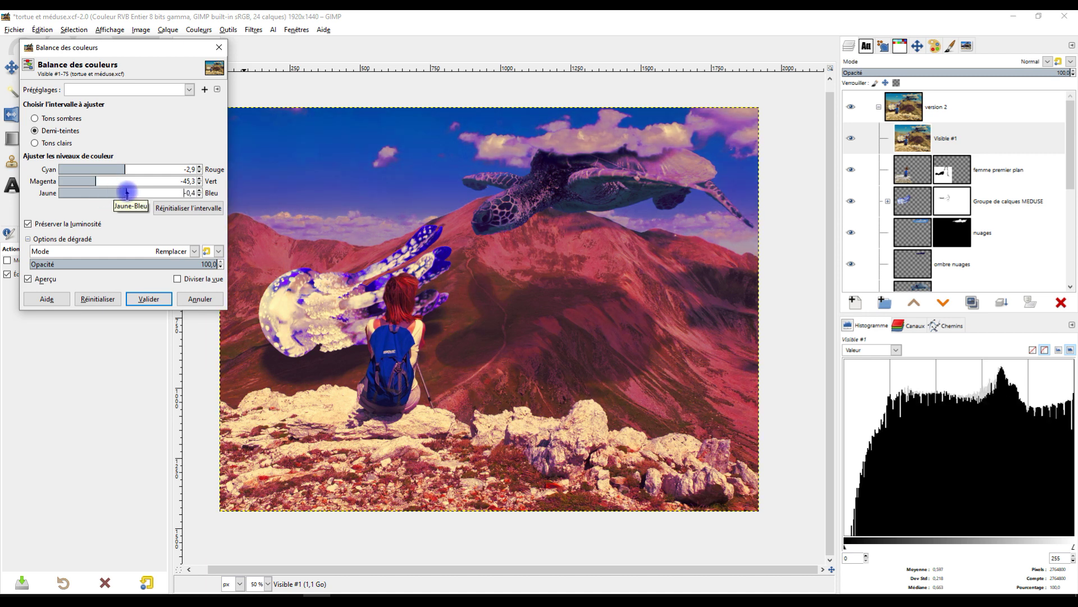
click(201, 299)
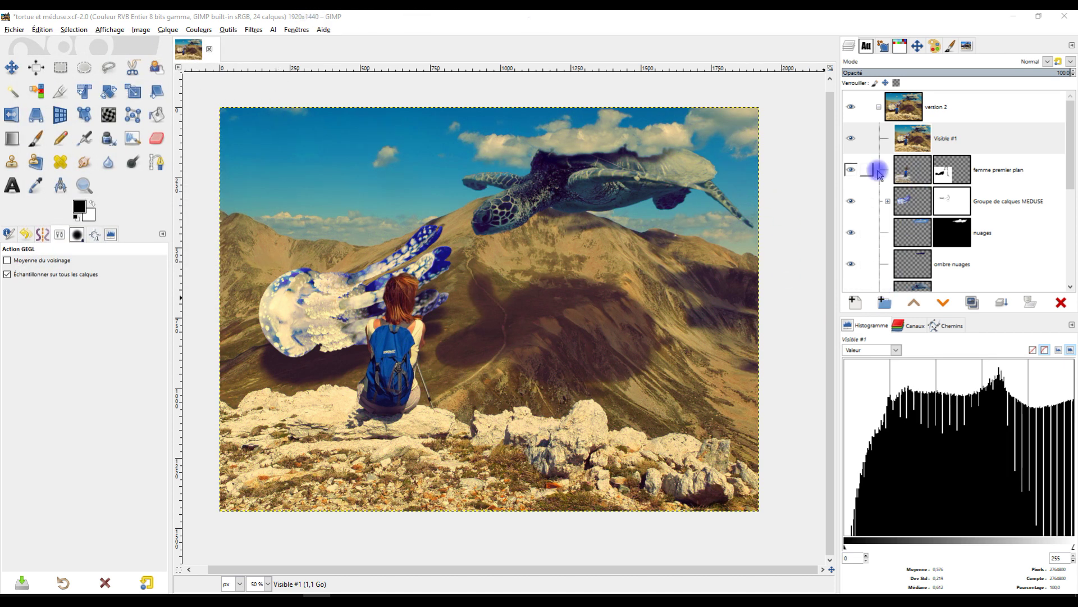
- Undo the Color Temperature adjustment on the "Visible #1" layer
right_click(910, 145)
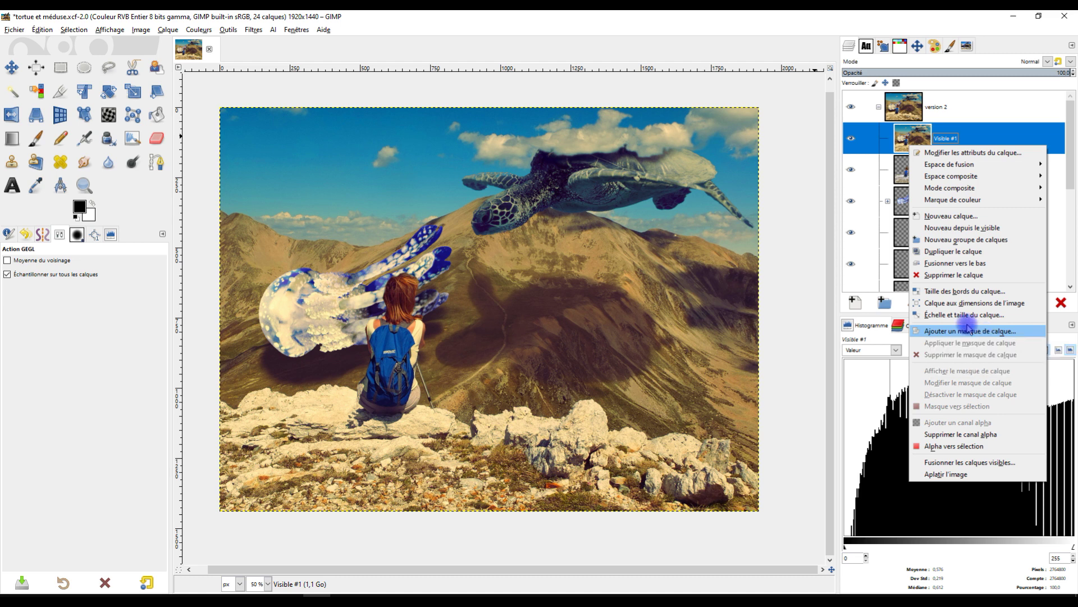
click(742, 45)
key(ctrl+z)
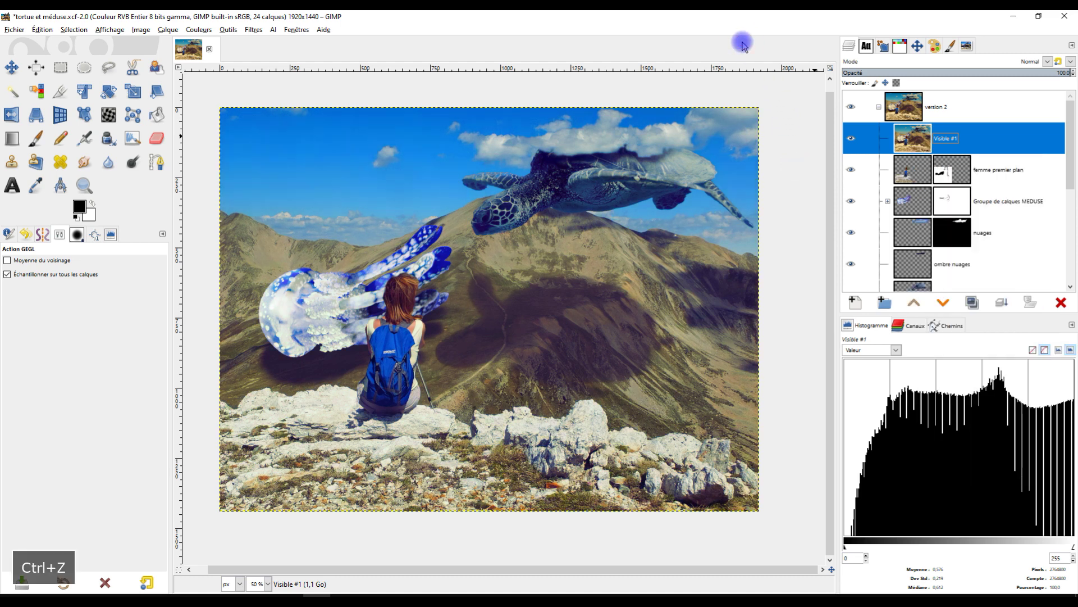
- Add a white, full-opacity layer mask to the "Visible #1" layer
drag(431, 269, 439, 266)
right_click(910, 143)
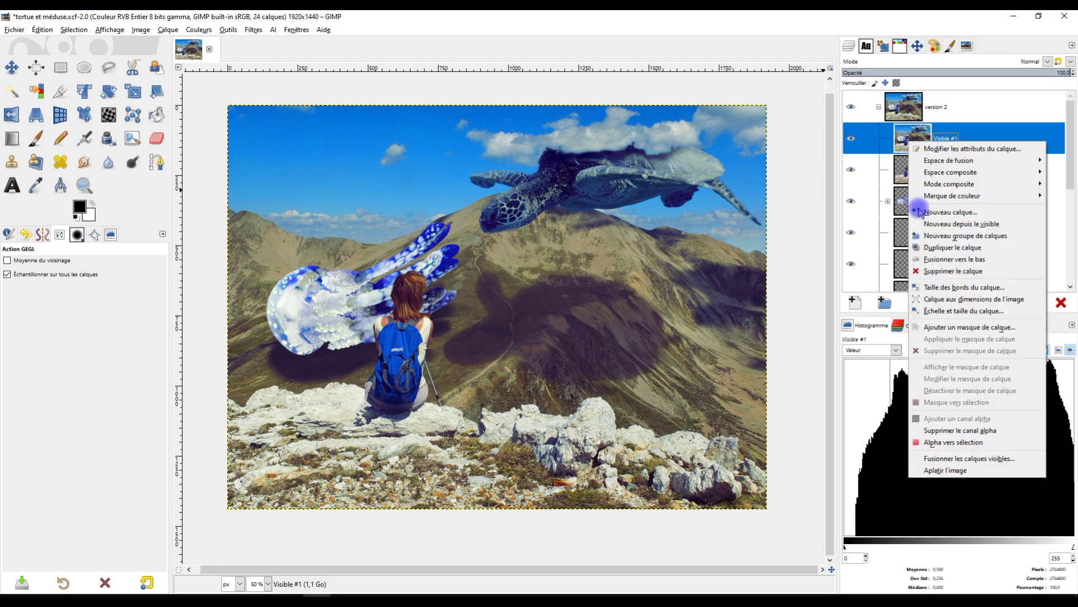
click(968, 331)
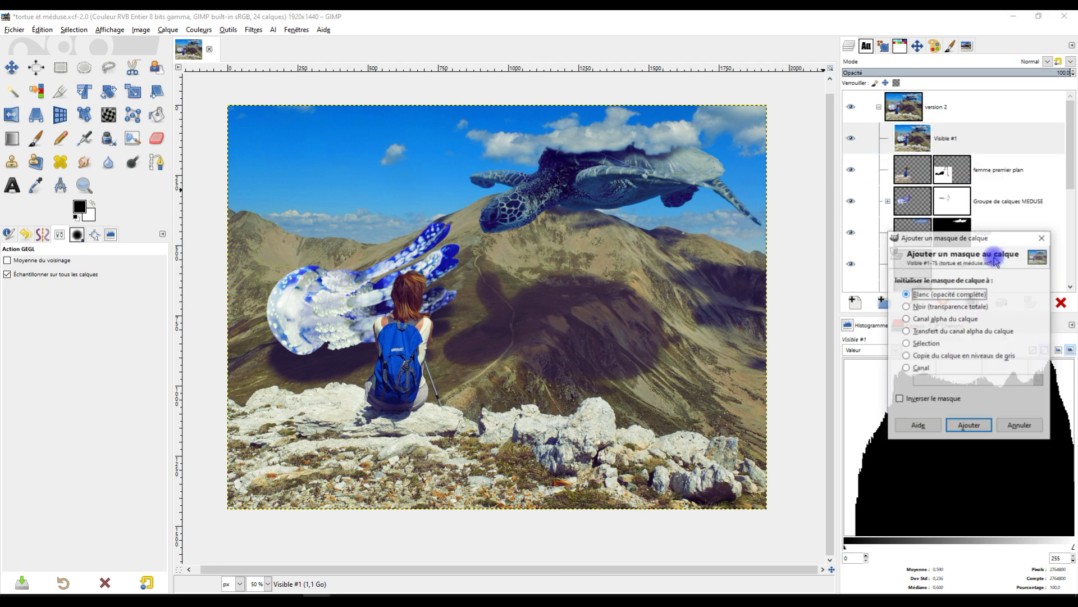
click(963, 433)
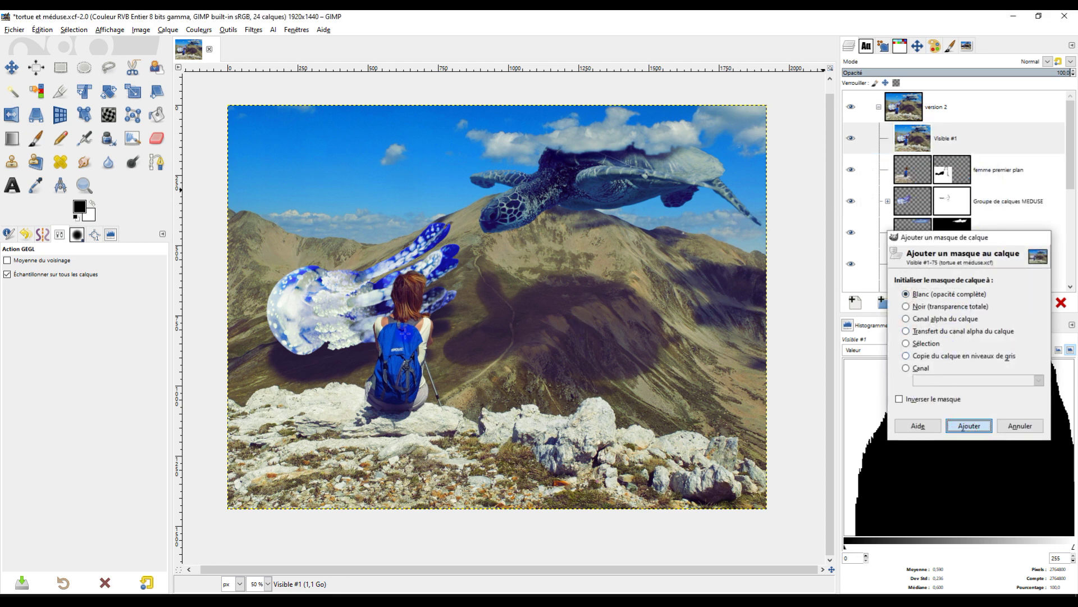
- Paint black with the Paintbrush on the "Visible #1" layer mask over the jellyfish body and tentacles
key(1)
click(14, 95)
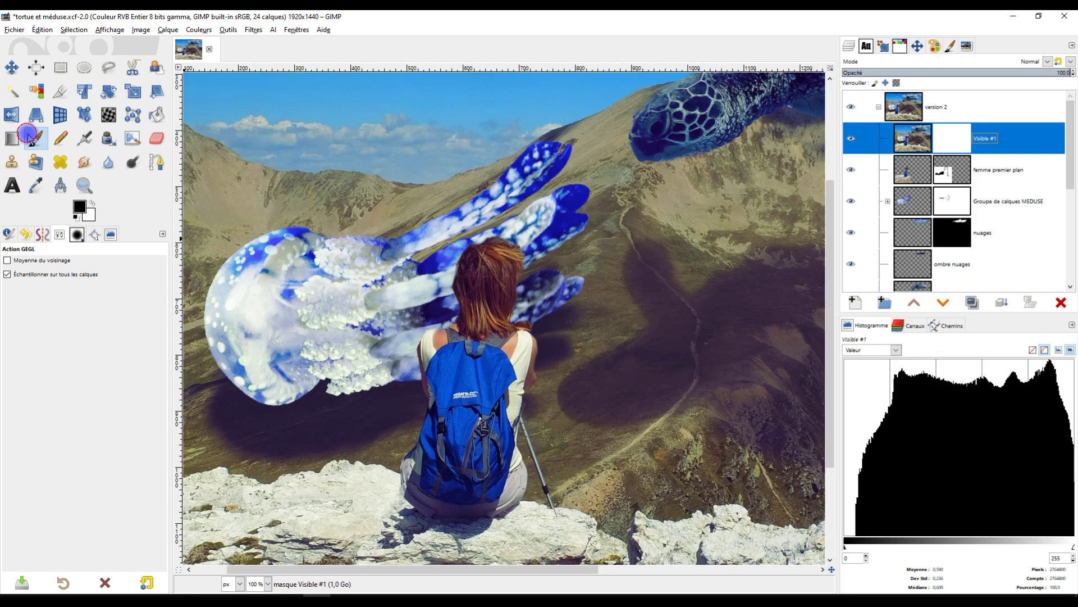
key(p)
scroll(343, 265, down, 2)
scroll(342, 265, left, 3)
mouse_move(343, 265)
mouse_down()
mouse_move(363, 274)
mouse_move(313, 257)
mouse_up()
mouse_move(344, 330)
mouse_down()
mouse_move(396, 306)
mouse_move(347, 245)
mouse_move(362, 235)
mouse_move(385, 243)
mouse_move(408, 293)
mouse_move(396, 320)
mouse_move(346, 312)
mouse_move(296, 336)
mouse_move(305, 286)
mouse_move(276, 288)
mouse_move(310, 349)
mouse_move(417, 325)
mouse_move(474, 218)
mouse_move(588, 152)
mouse_move(591, 193)
mouse_move(577, 210)
mouse_move(591, 275)
mouse_up()
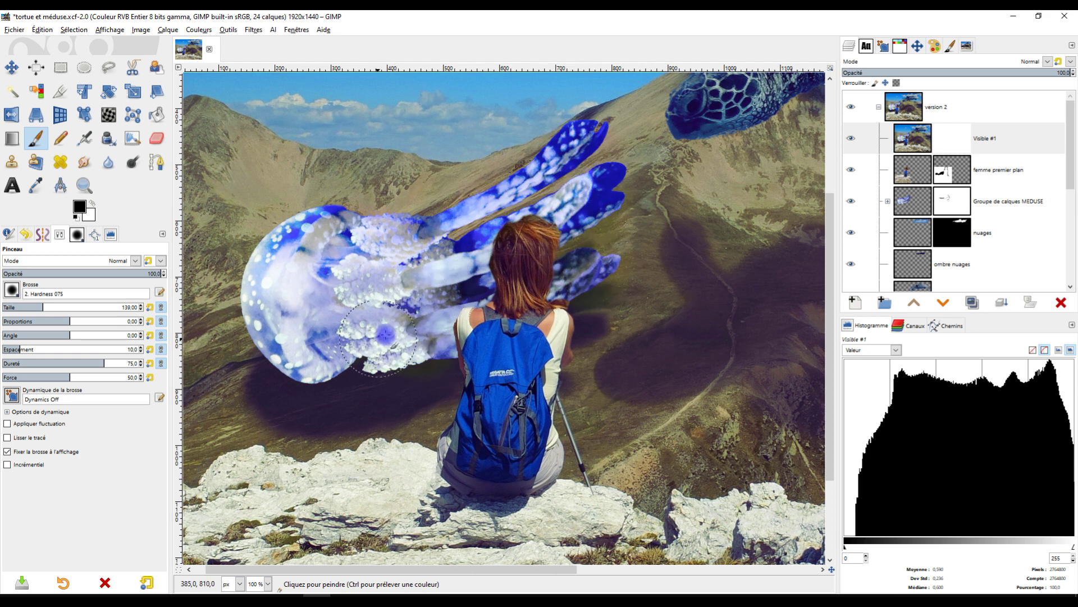
scroll(413, 320, down, 3)
scroll(473, 324, up, 1)
drag(566, 308, 502, 309)
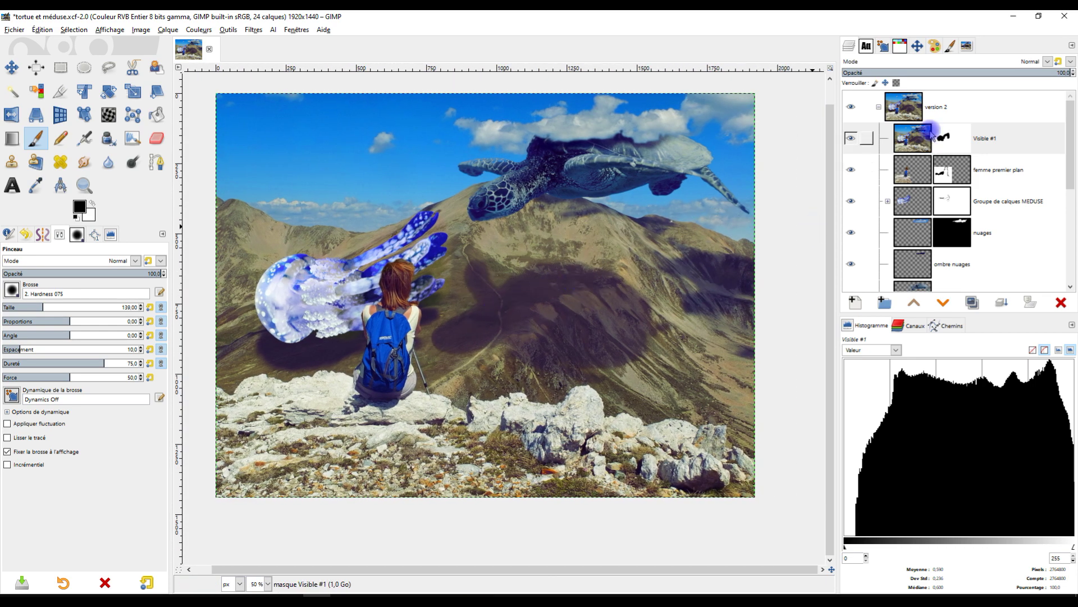
- Compare the image with the "Visible #1" layer hidden and shown
click(853, 139)
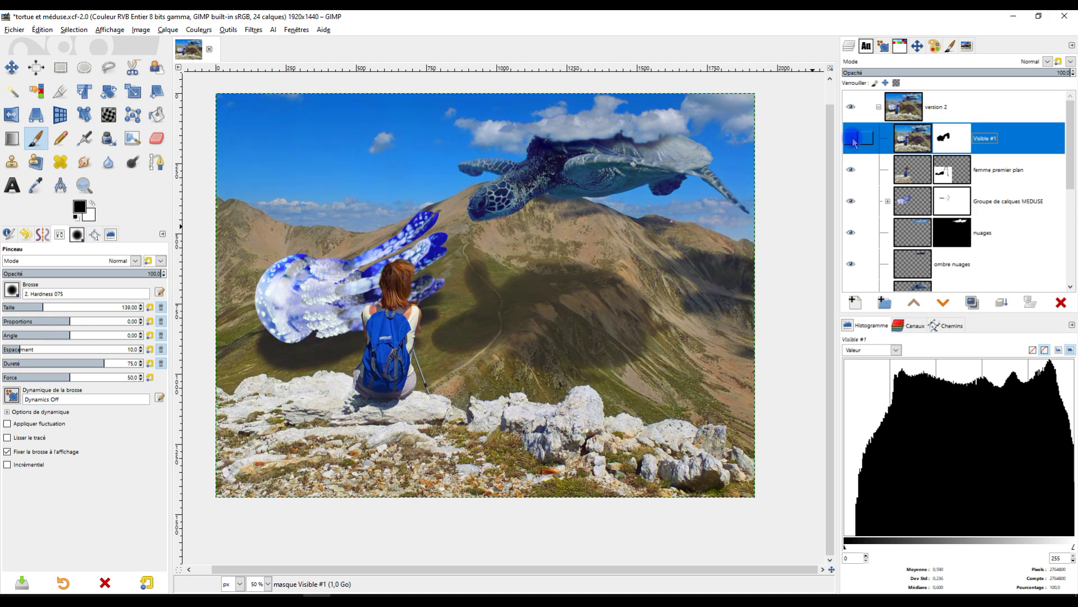
click(851, 138)
click(852, 139)
click(853, 140)
- Delete the layer mask from the "Visible #1" layer
right_click(952, 142)
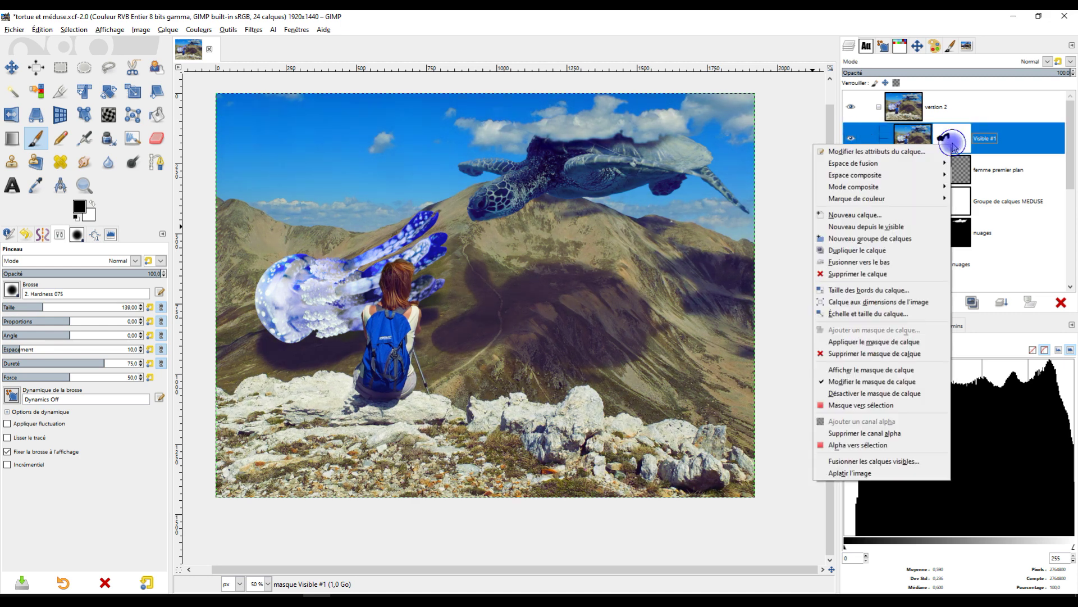
click(889, 354)
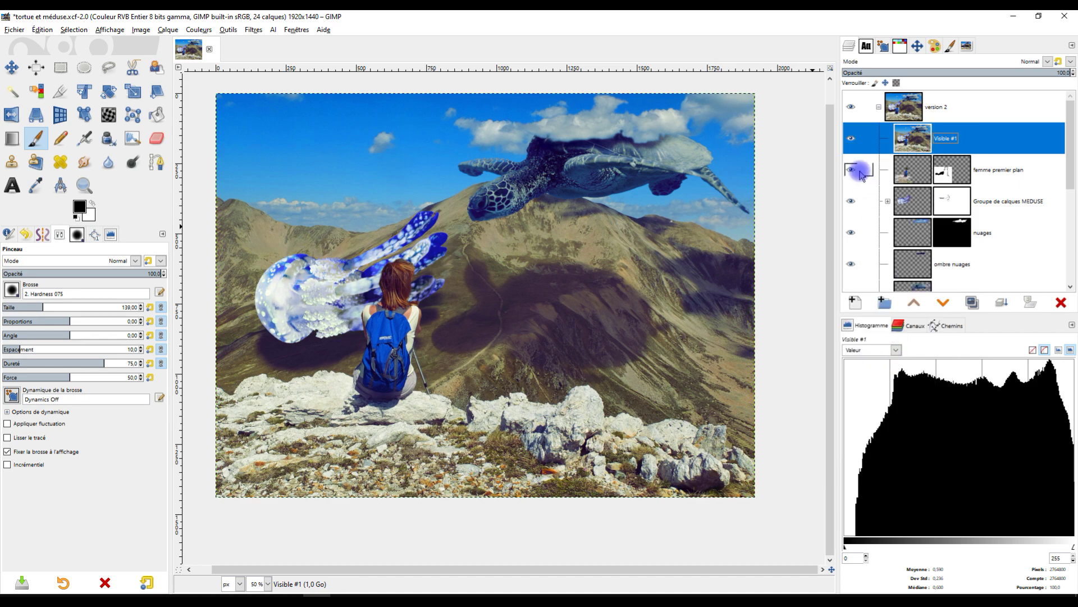
scroll(412, 300, down, 1)
scroll(413, 300, up, 1)
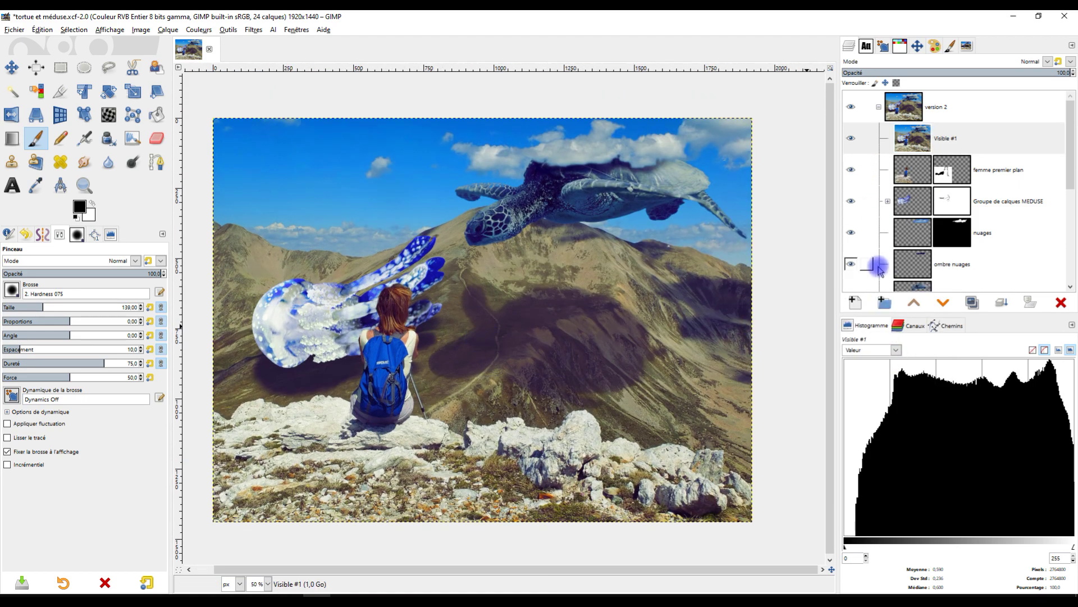
- Expand the "Groupe de calques MEDUSE" group and delete the "Visible #1" layer
scroll(907, 214, down, 2)
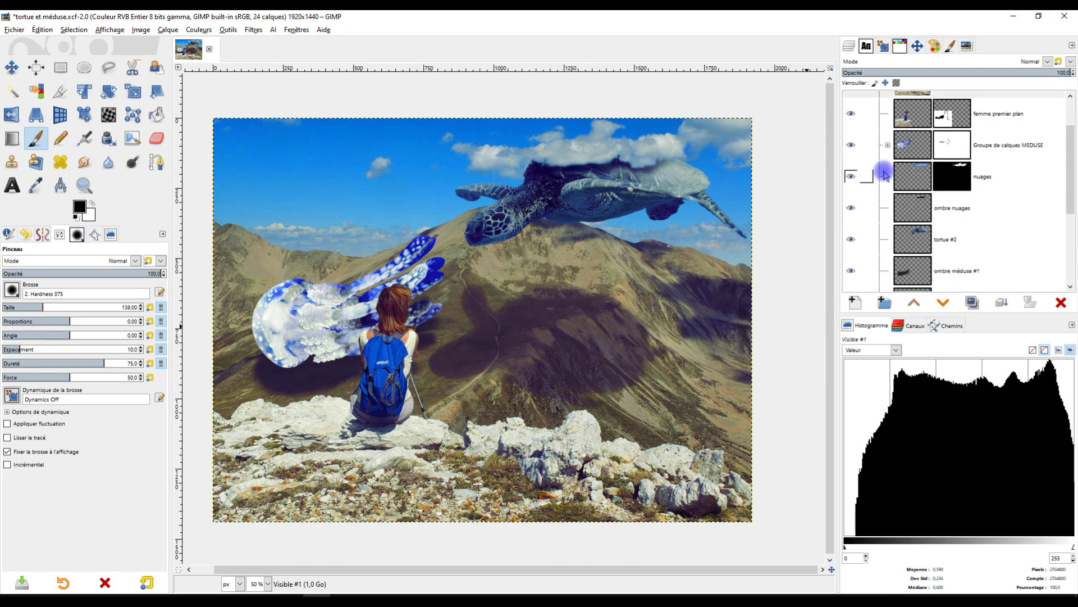
click(888, 148)
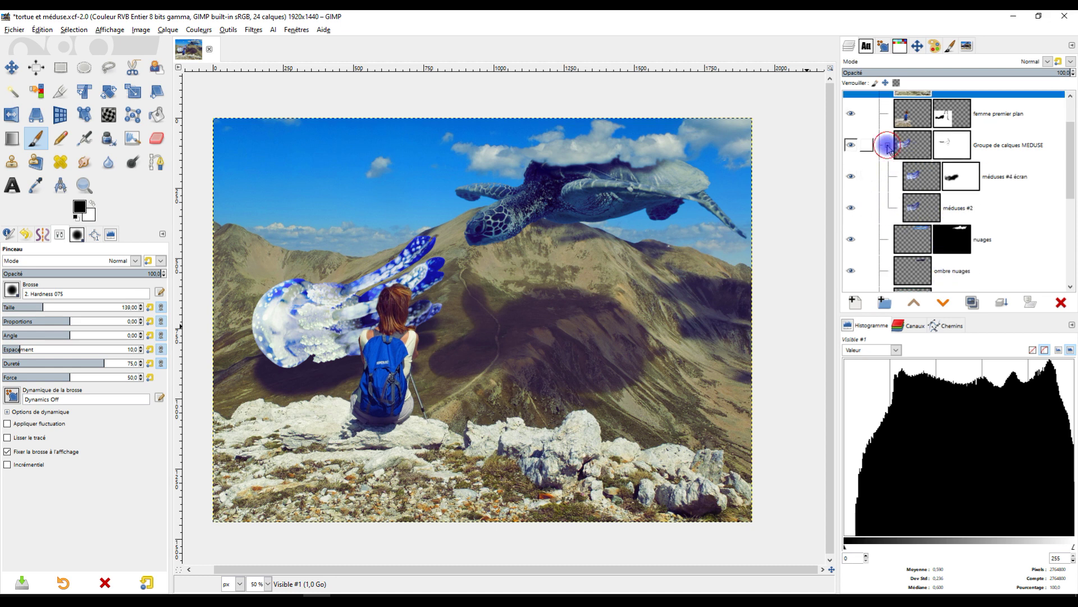
scroll(907, 149, up, 2)
click(916, 147)
right_click(924, 147)
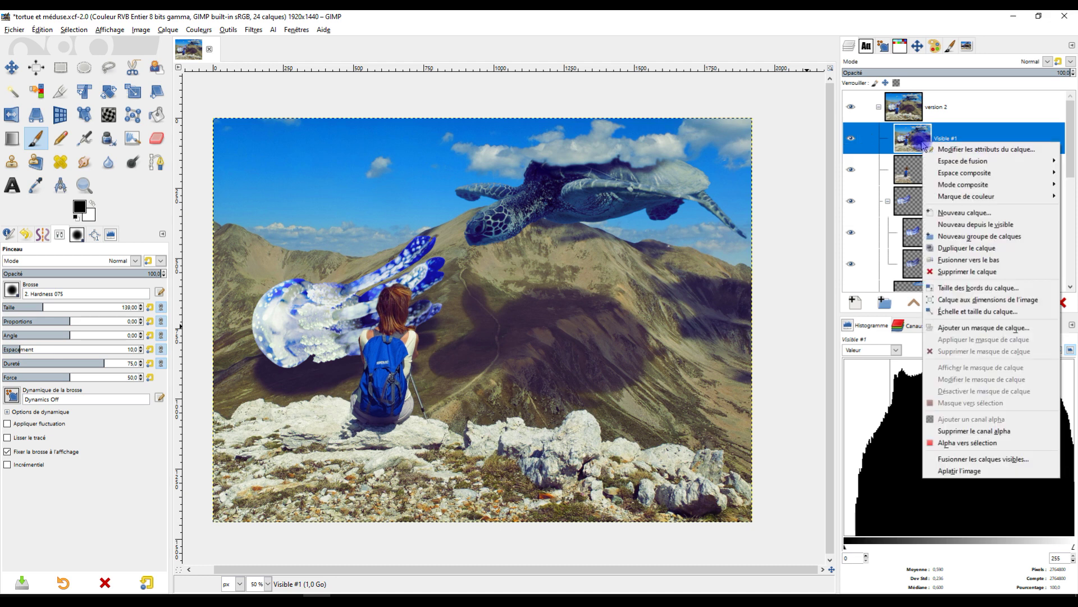
click(1002, 431)
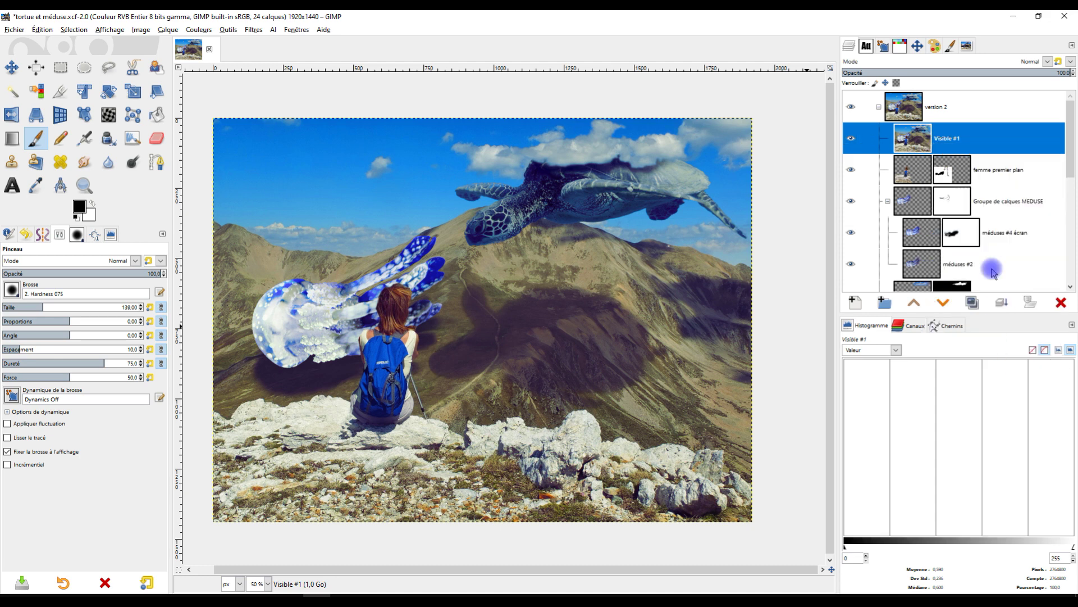
right_click(915, 142)
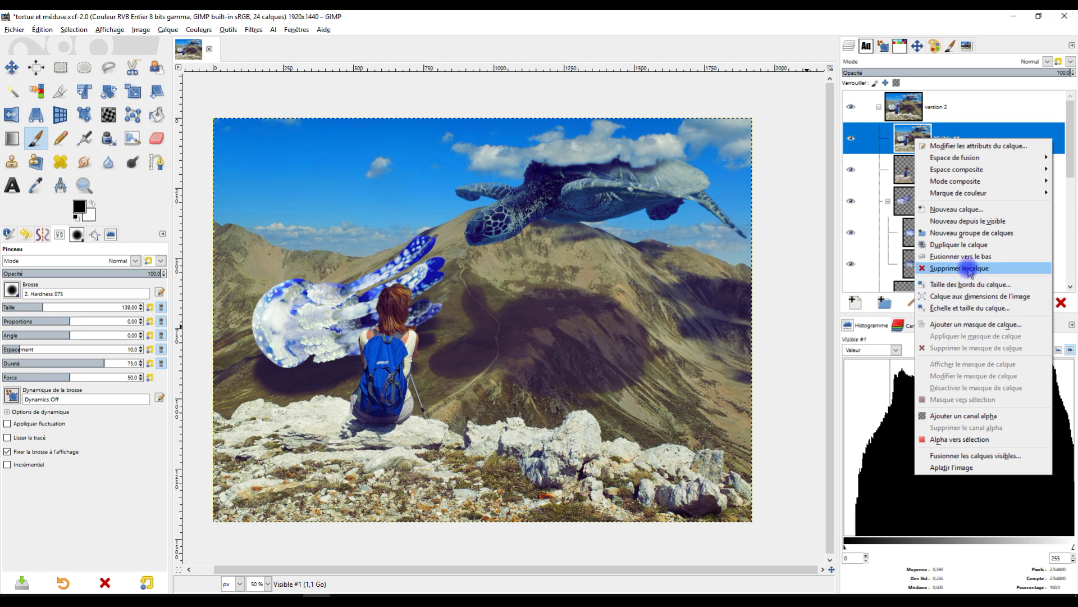
click(960, 268)
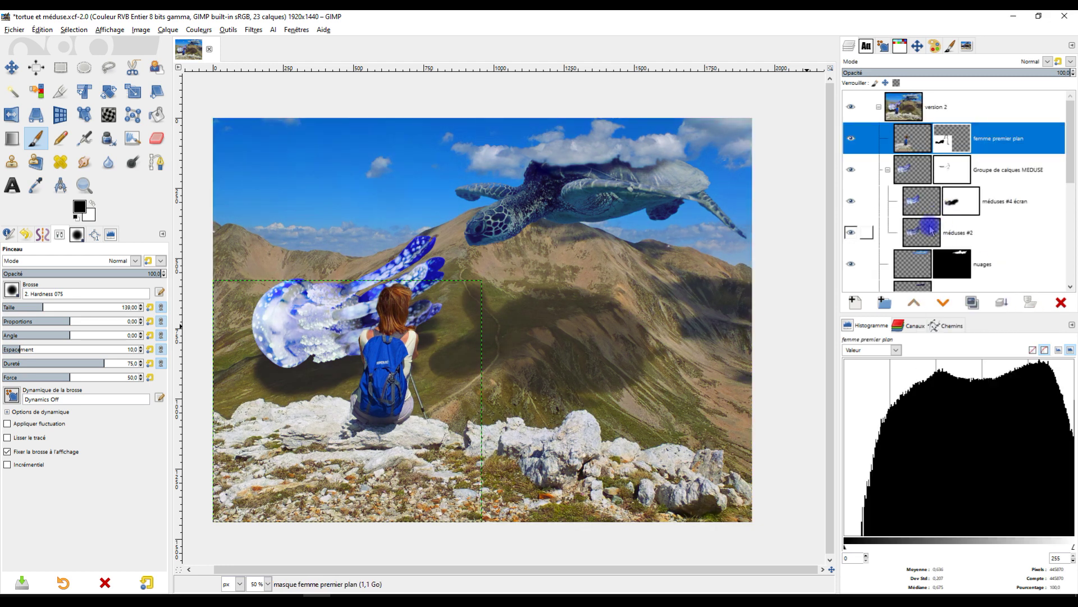
- Apply Hue-Saturation to the "méduses #2" layer, lowering the saturation of the blues to -21.6
click(924, 231)
drag(690, 183, 691, 178)
click(918, 232)
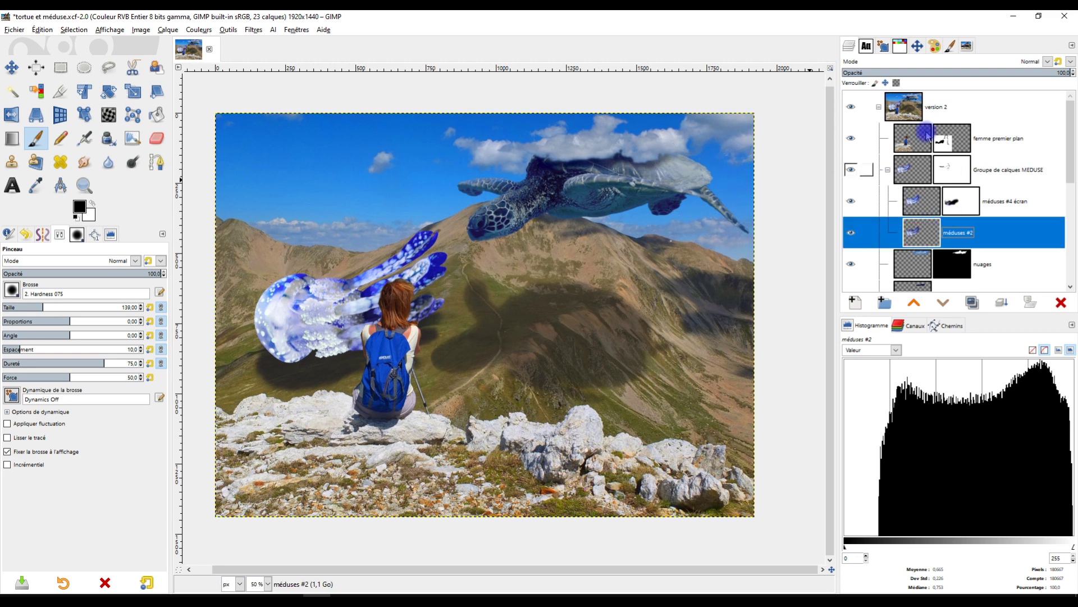
click(198, 30)
click(235, 76)
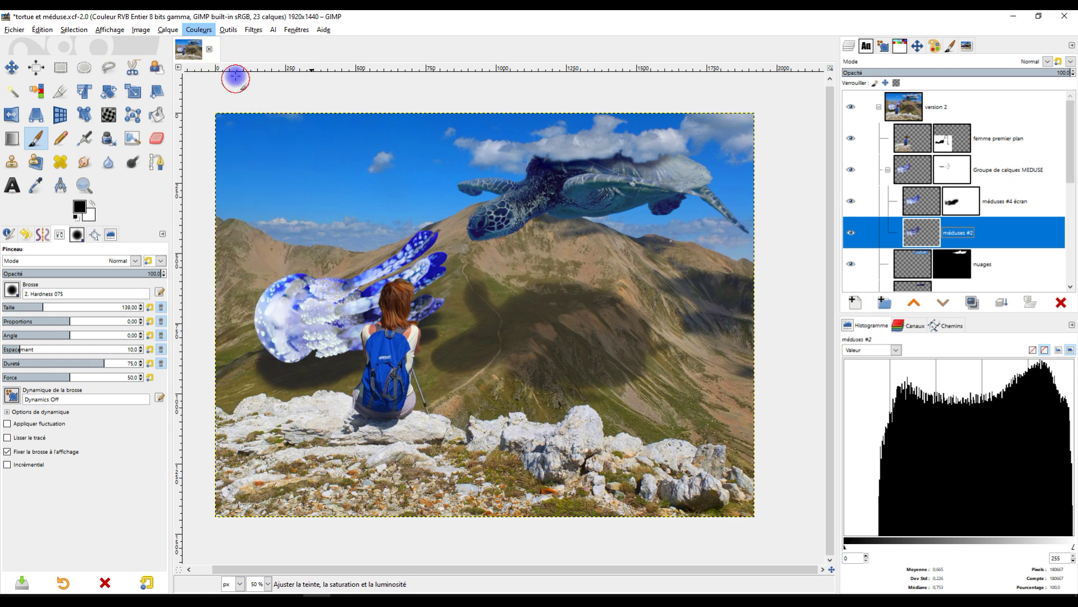
drag(121, 241, 119, 242)
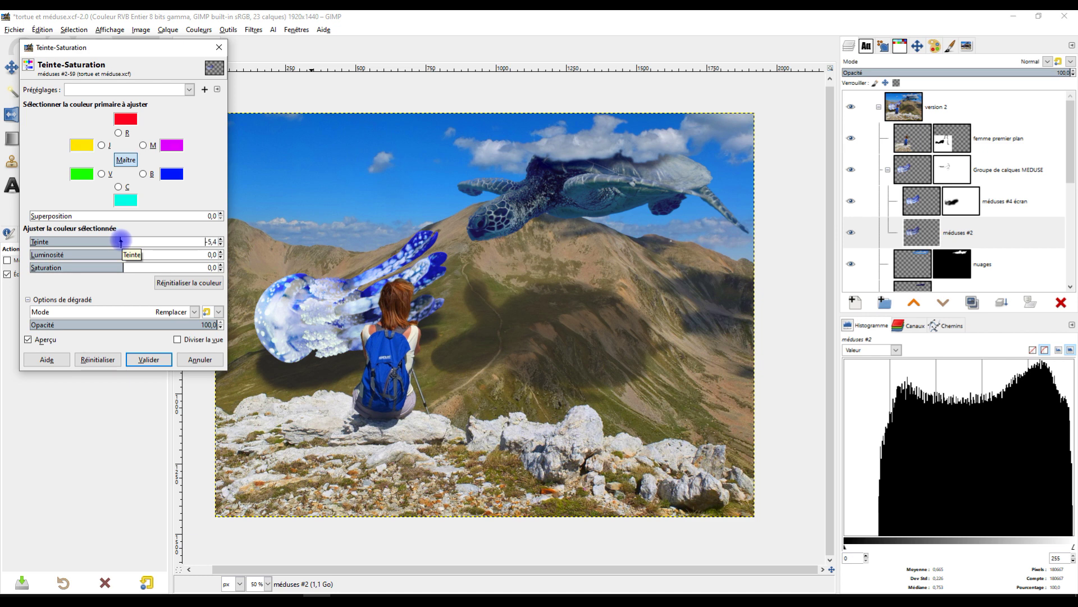
click(144, 173)
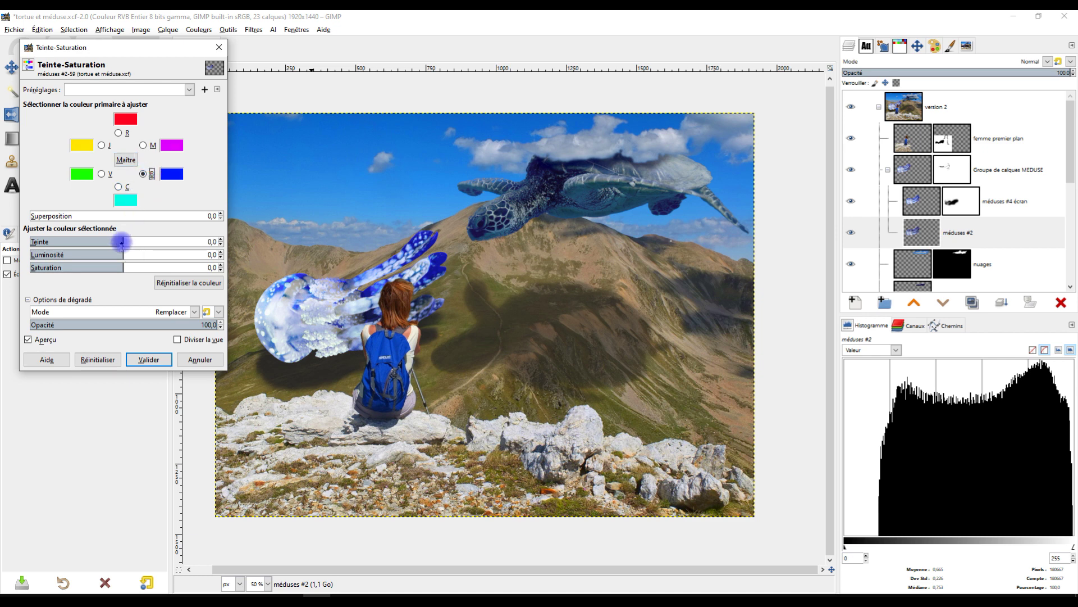
drag(123, 268, 112, 267)
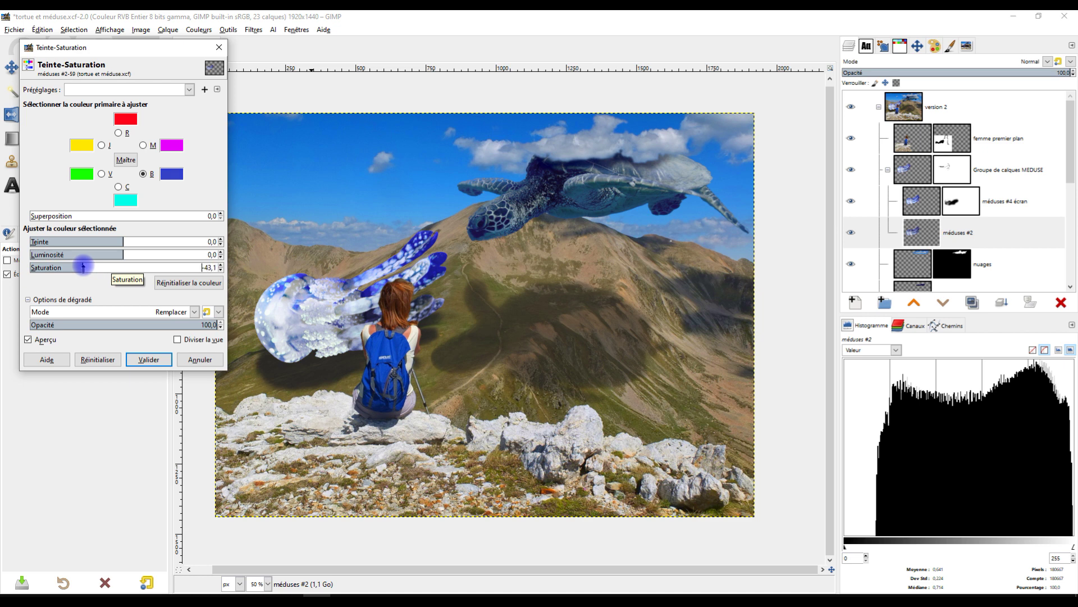
drag(73, 267, 103, 267)
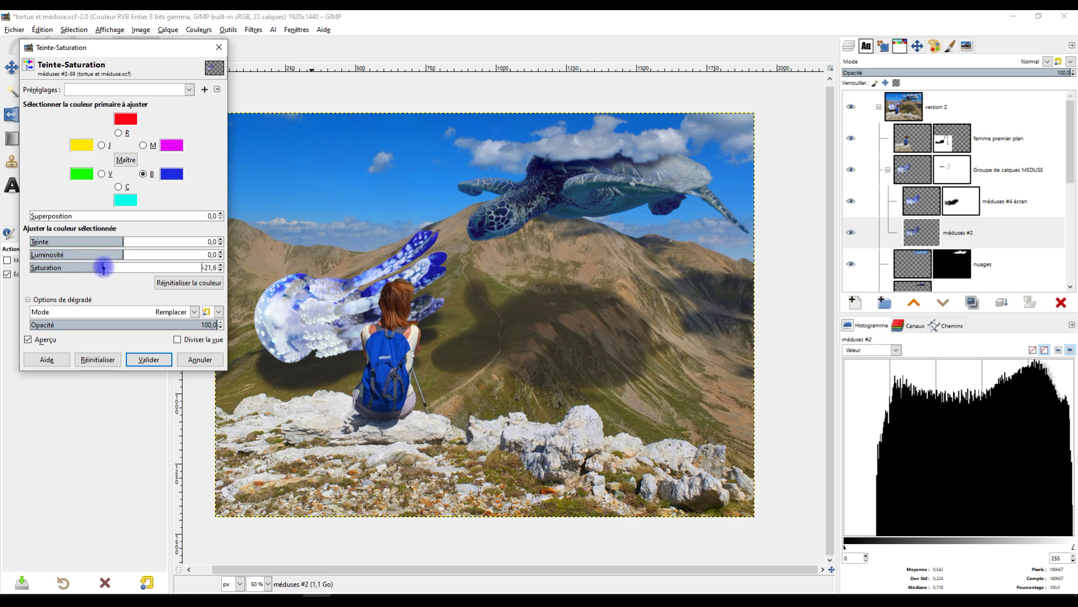
click(140, 358)
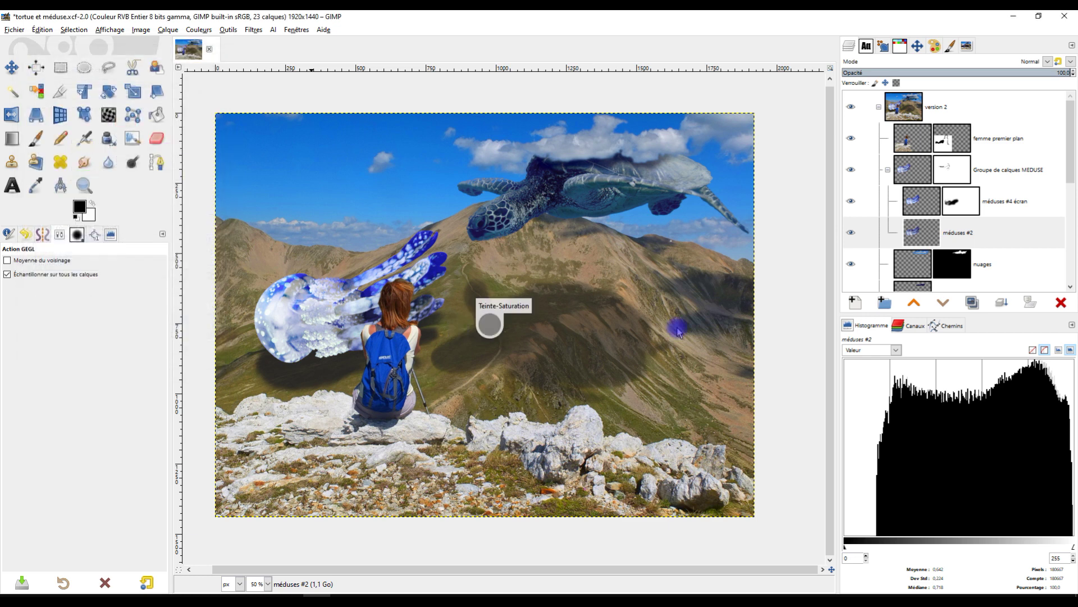
- Repeat the last Hue-Saturation adjustment on the "méduses #4 écran" layer and inspect the jellyfish up close
click(921, 205)
click(253, 30)
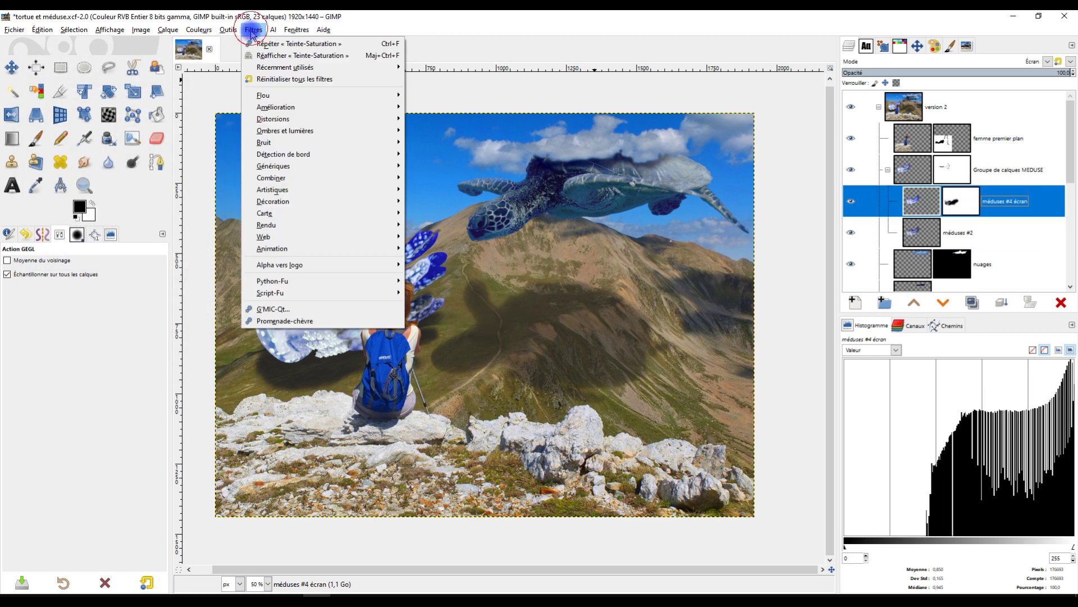
click(292, 43)
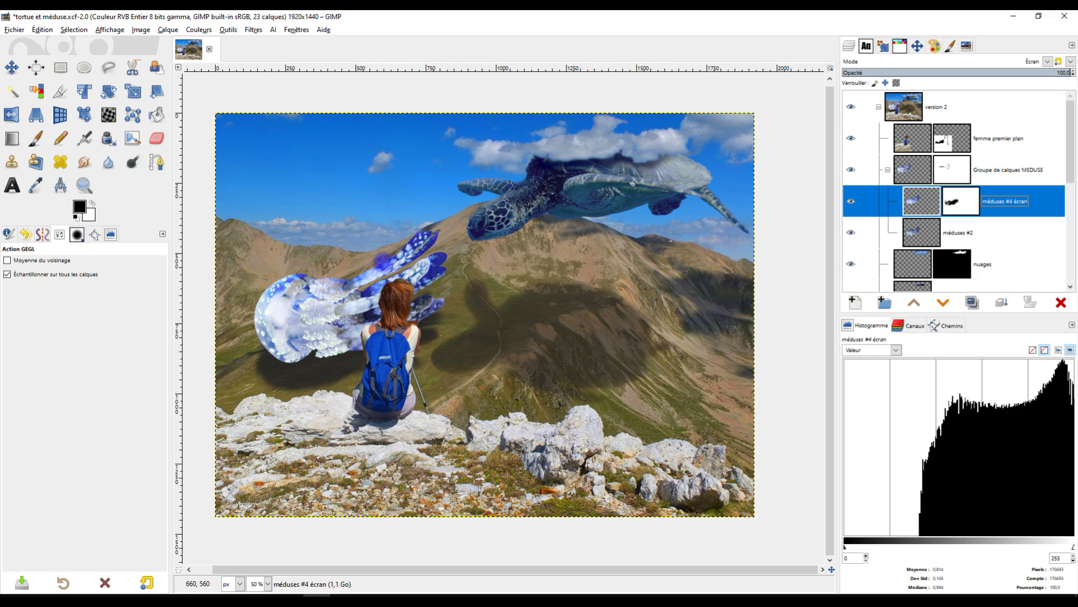
ctrl+scroll(330, 283, up, 4)
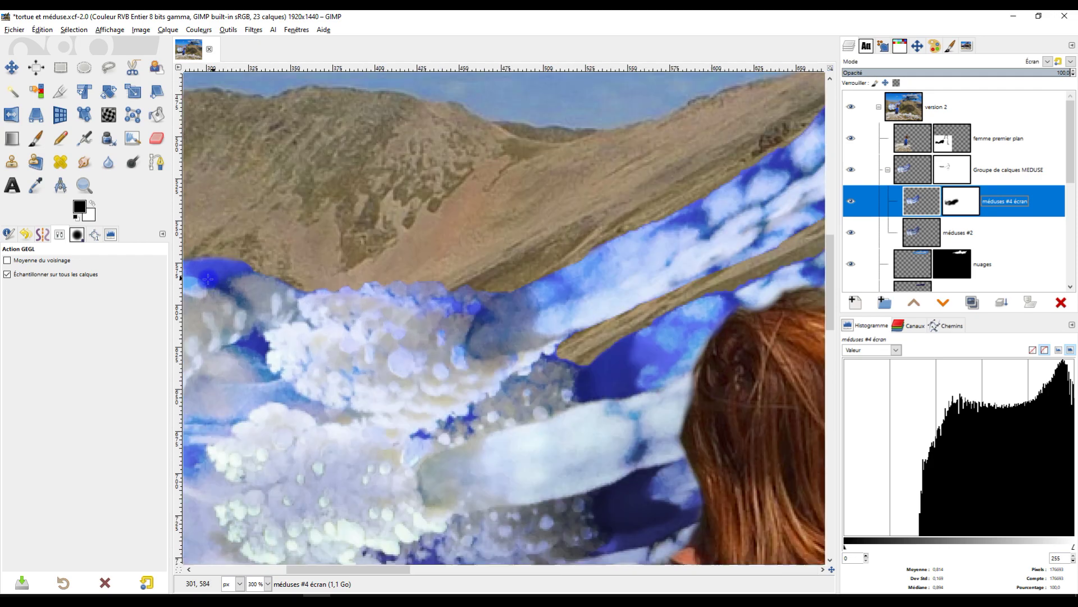
ctrl+scroll(250, 270, down, 3)
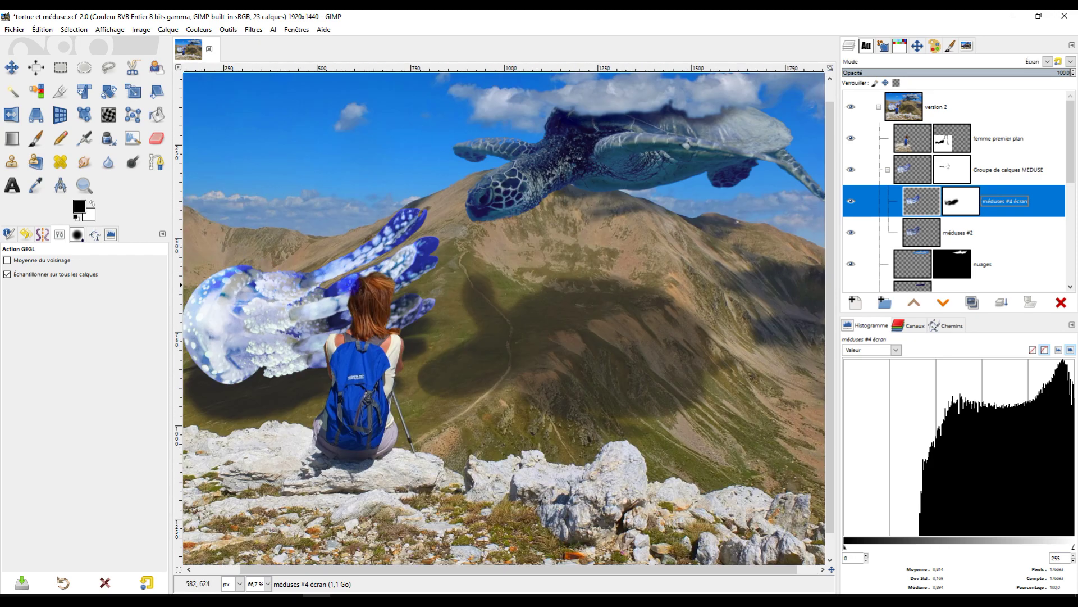
ctrl+scroll(350, 286, down, 1)
ctrl+scroll(496, 348, up, 1)
ctrl+scroll(496, 348, down, 1)
drag(574, 368, 579, 361)
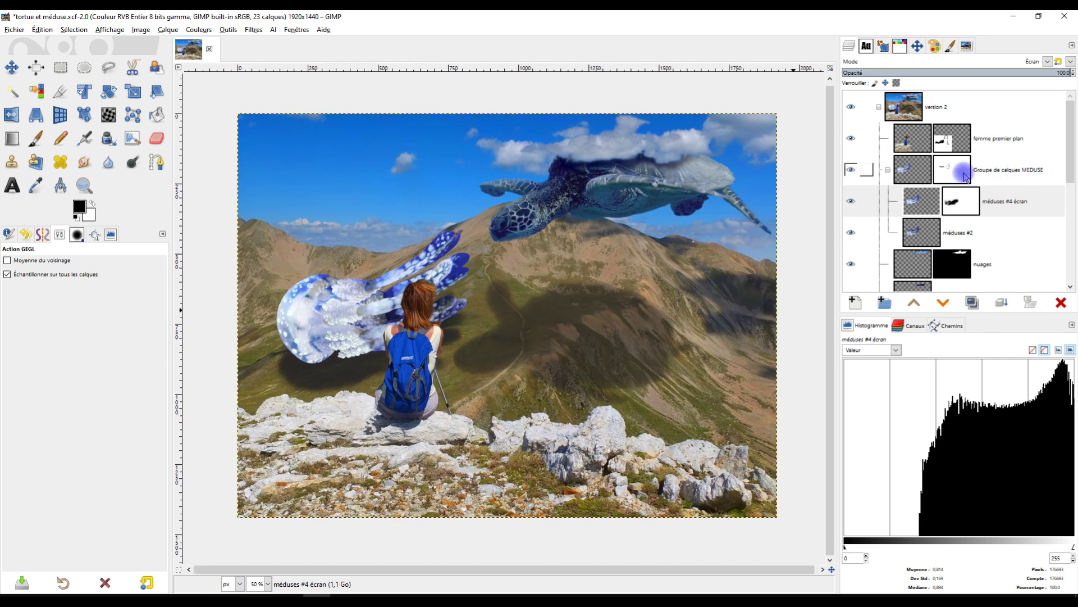
- Collapse the "Groupe de calques MEDUSE" group and create a new layer from visible above "femme premier plan"
click(887, 169)
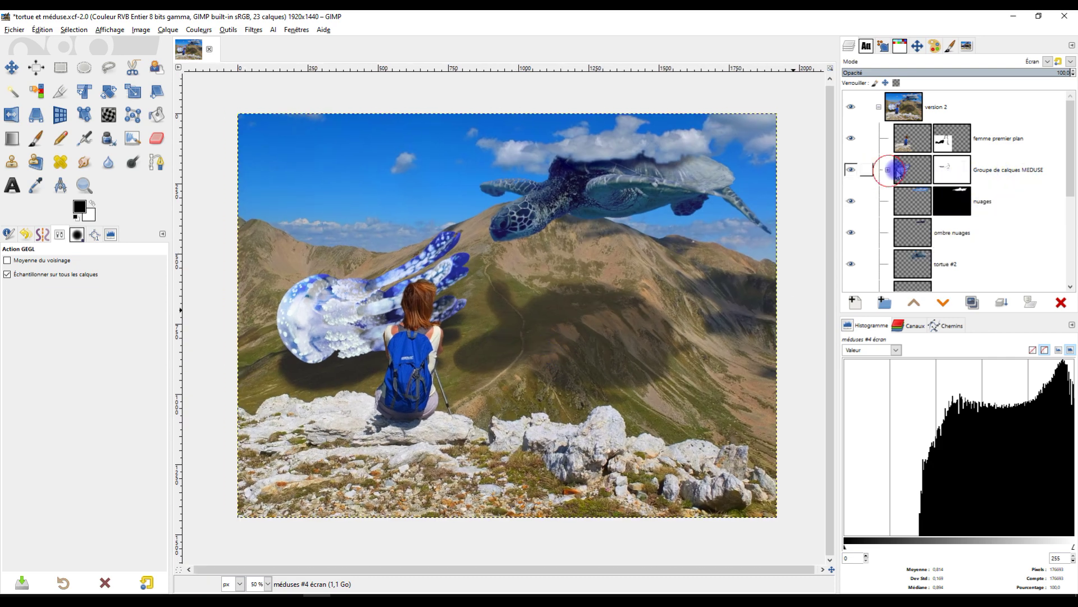
click(905, 138)
right_click(905, 141)
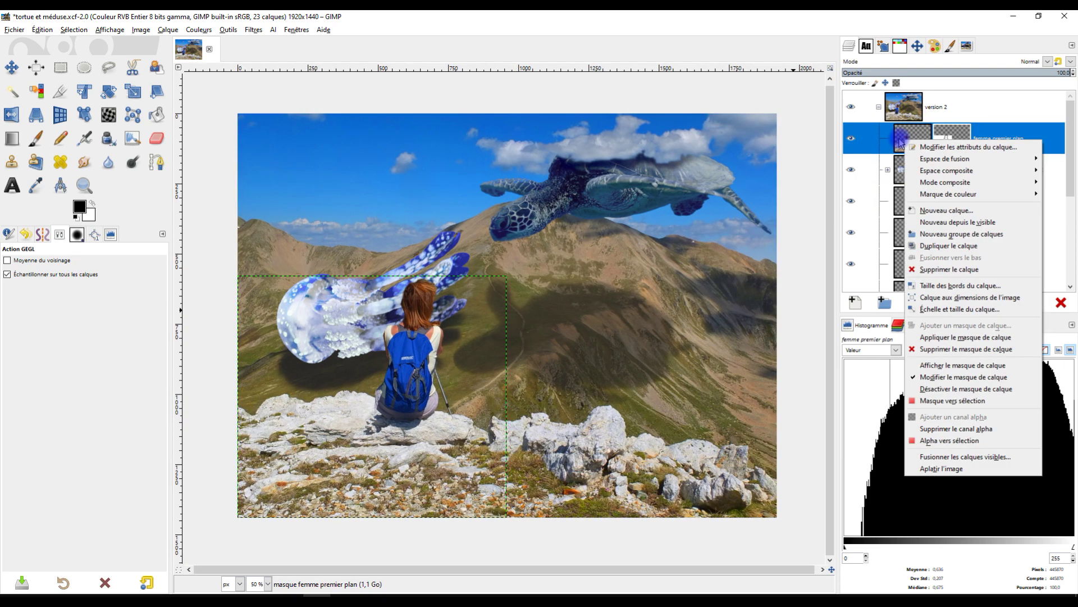
click(982, 222)
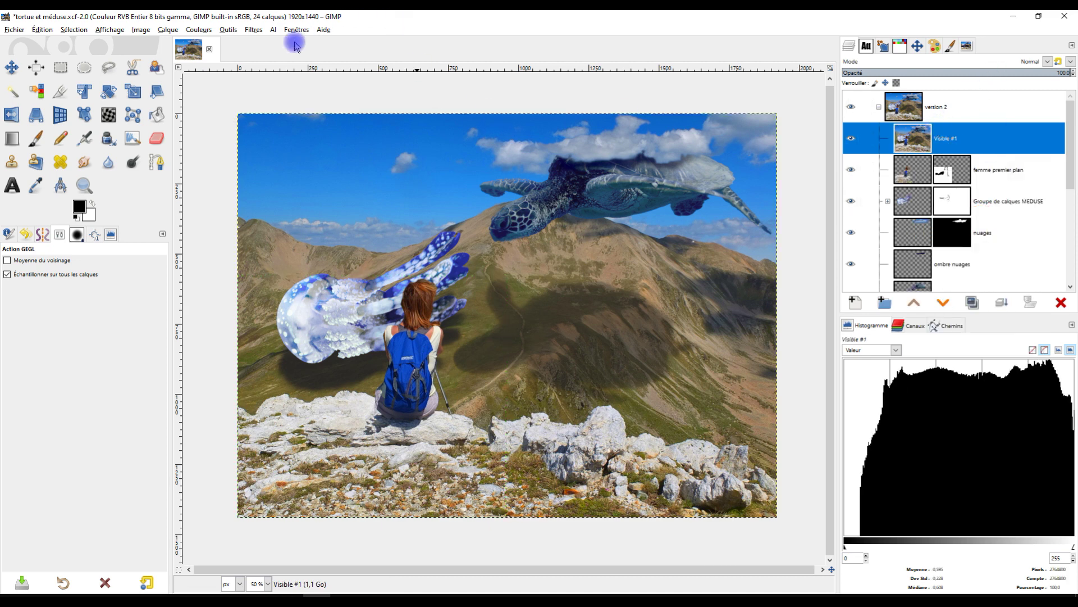
- Apply Color Temperature to "Visible #1" with original temperature 4506.3 and intended temperature 9043.8, and select the "version 2" group
click(200, 30)
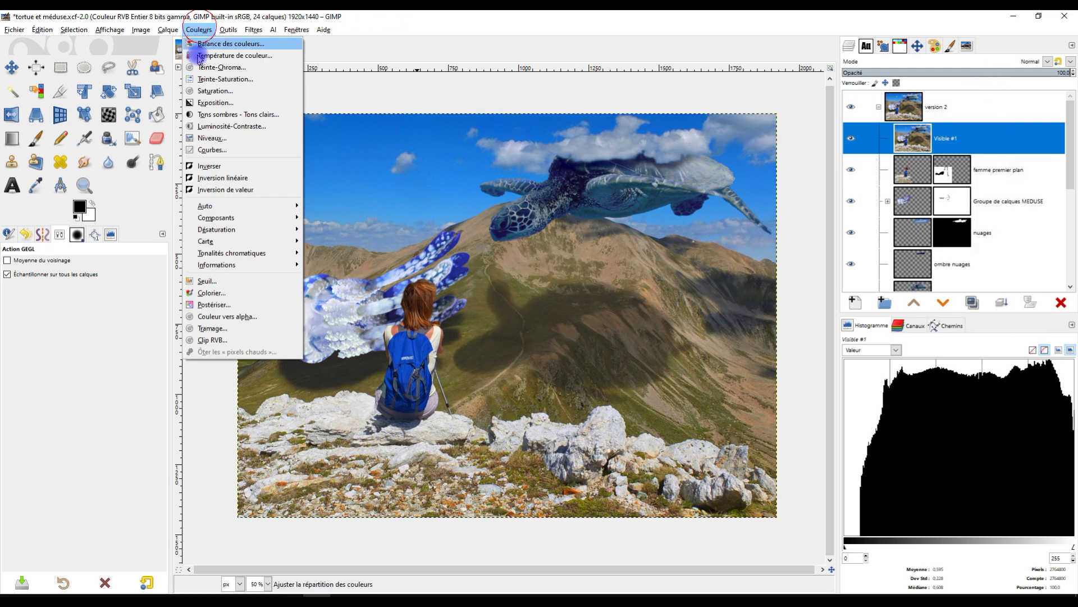
click(231, 55)
drag(106, 105, 170, 119)
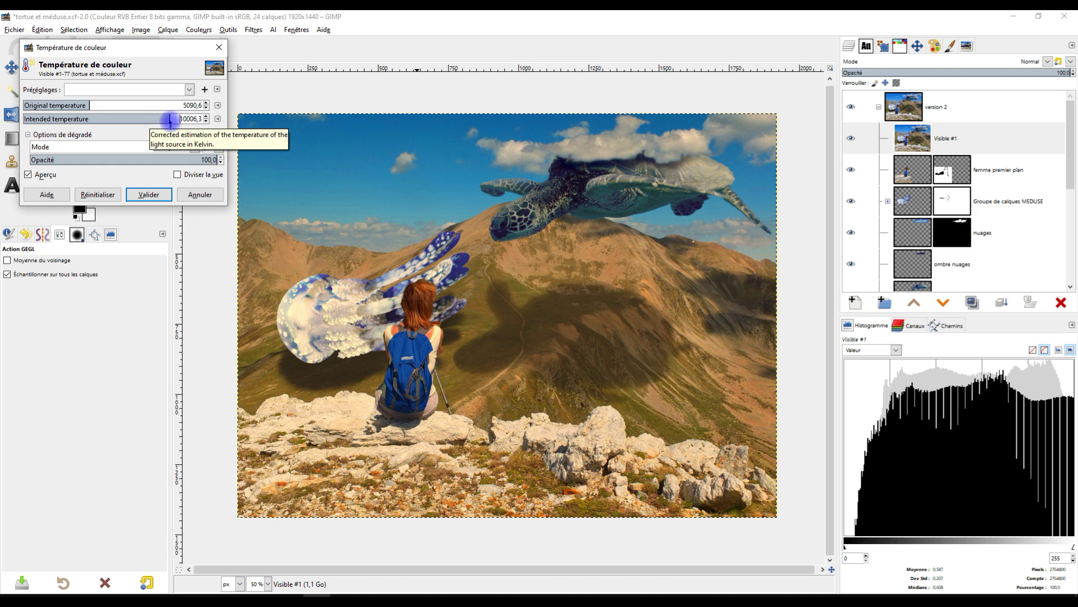
mouse_move(89, 106)
mouse_down()
mouse_move(101, 106)
mouse_move(74, 103)
mouse_up()
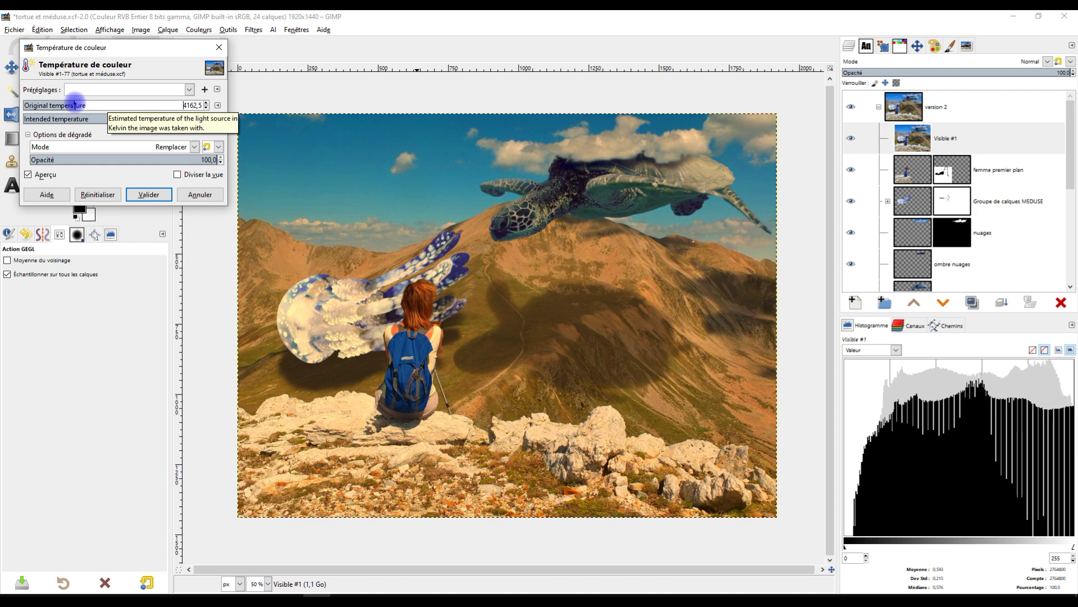
drag(65, 105, 63, 104)
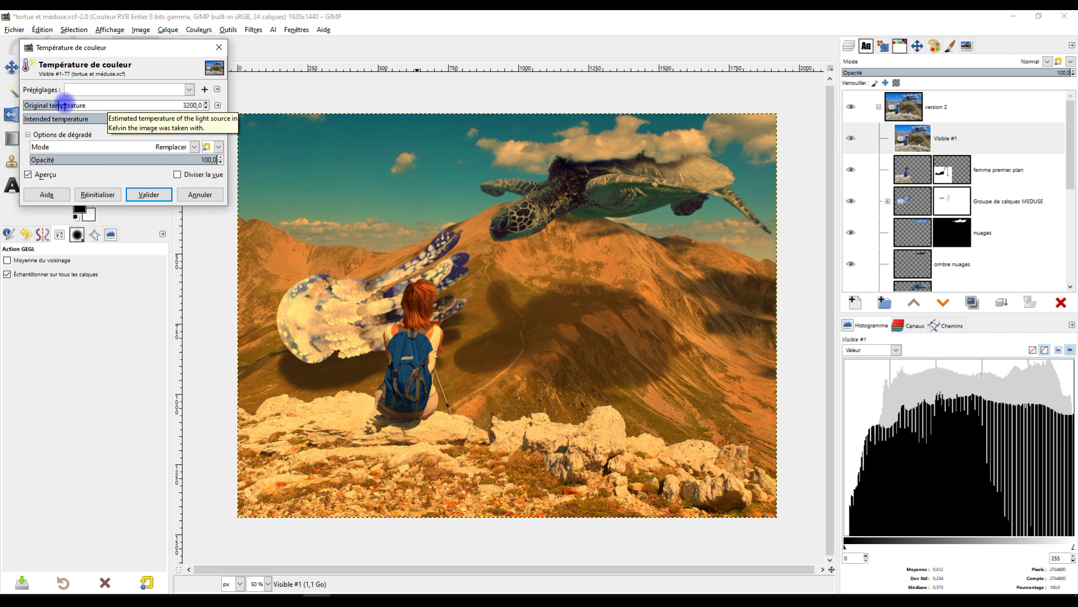
drag(73, 107, 80, 107)
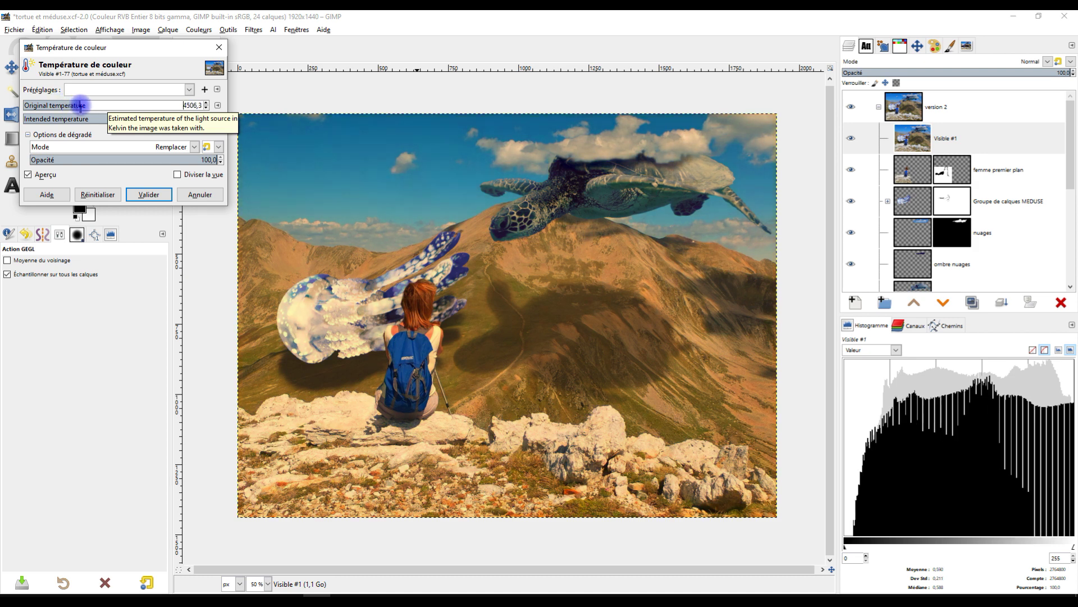
drag(168, 118, 155, 118)
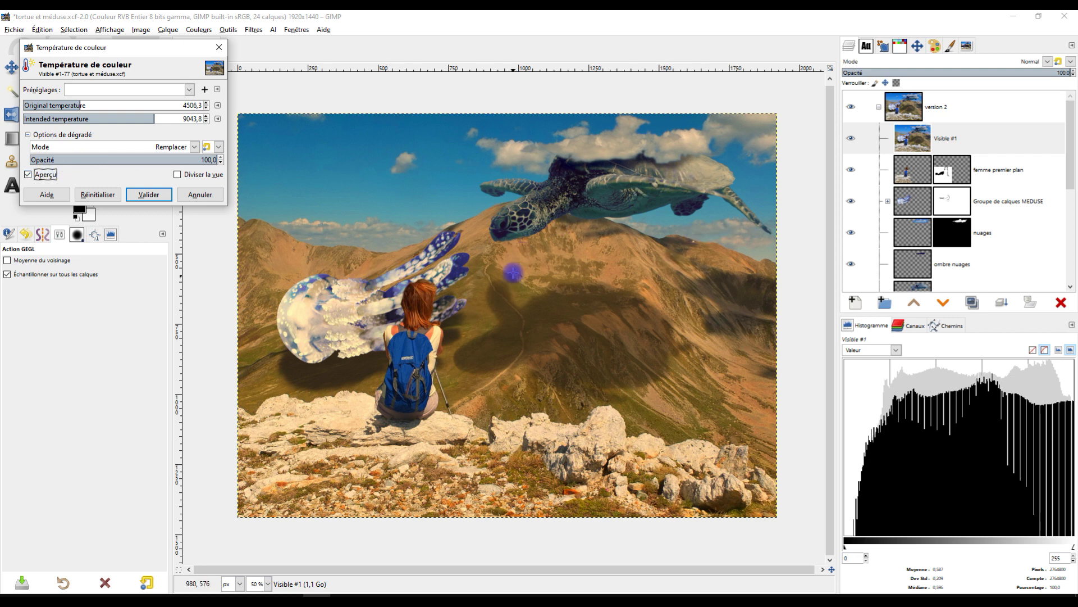
click(147, 194)
click(885, 114)
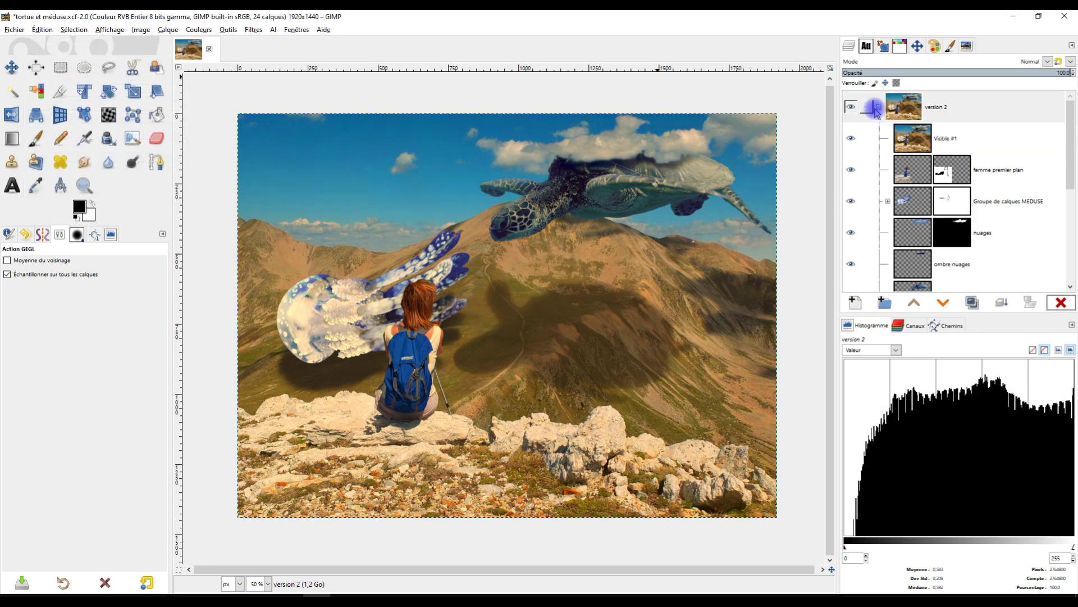
- Collapse the "version 2" group and duplicate it
click(879, 107)
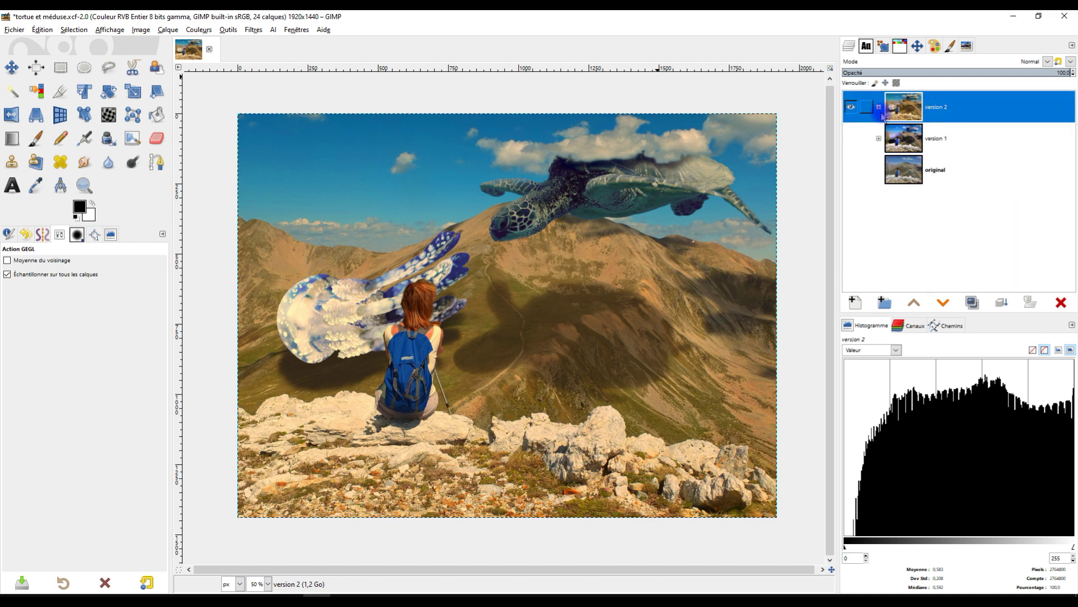
click(879, 107)
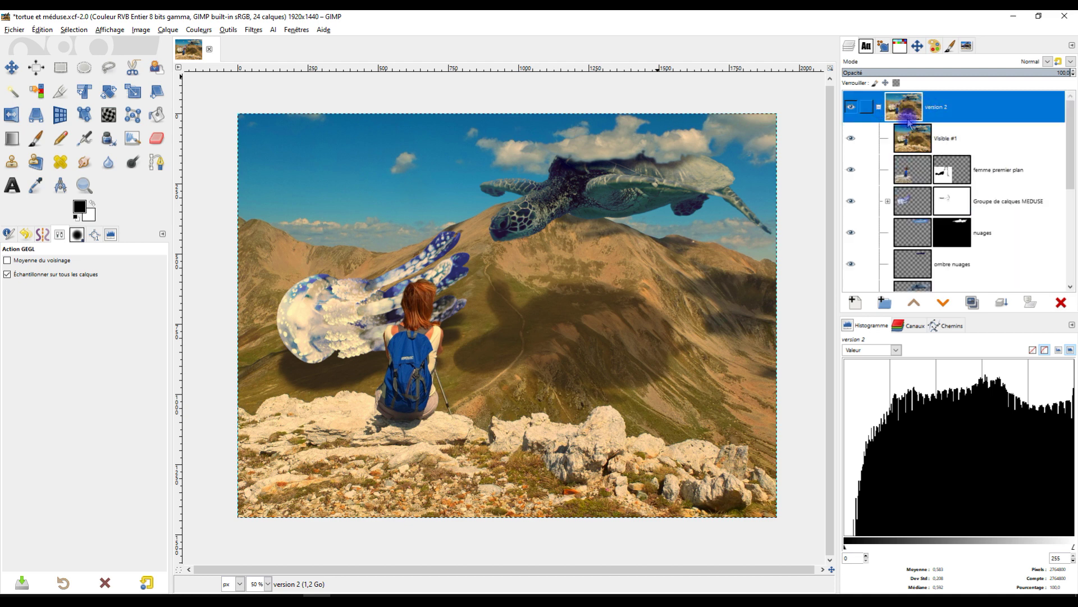
scroll(965, 186, down, 1)
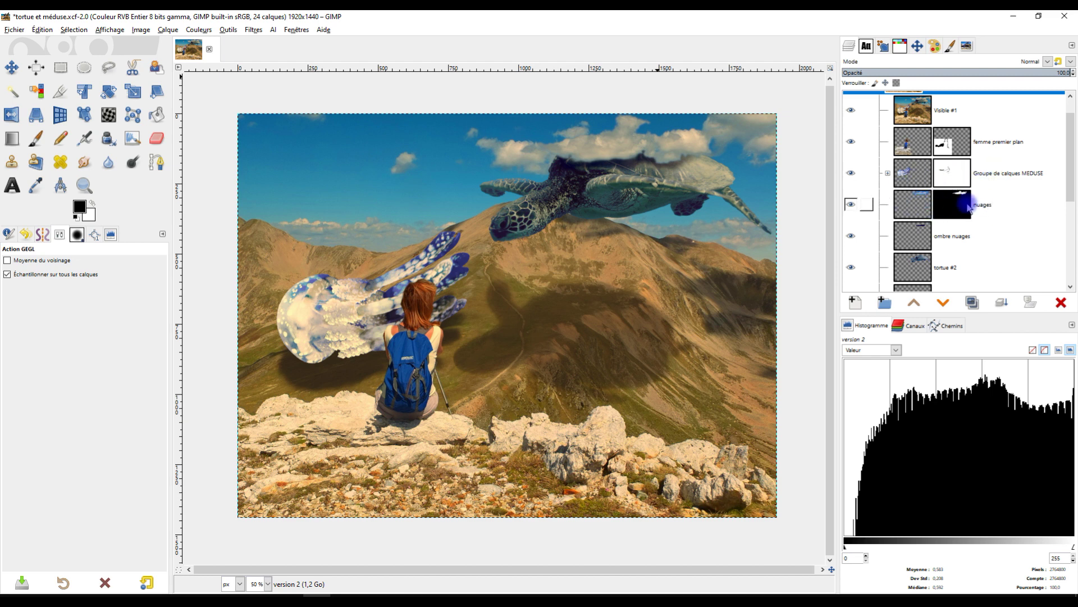
scroll(969, 174, up, 1)
click(879, 107)
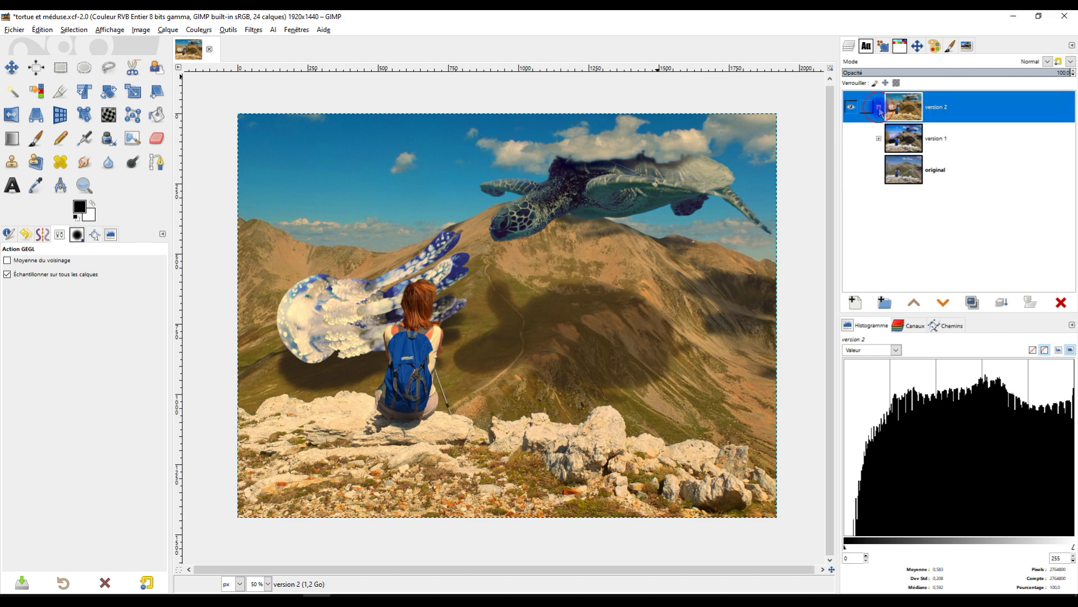
click(972, 302)
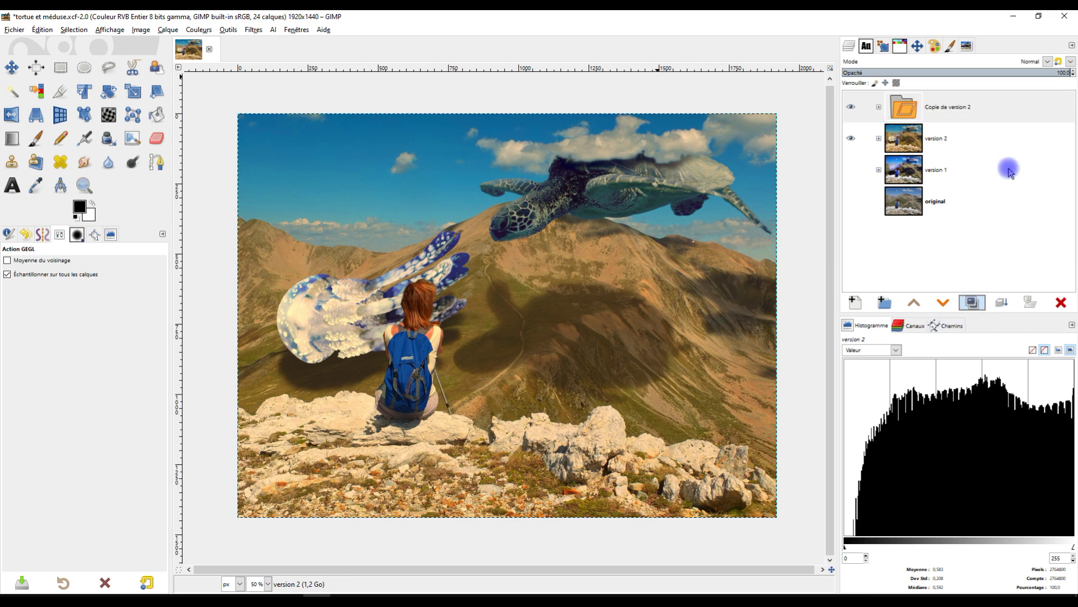
- Rename the duplicated layer group as "version 3"
double_click(963, 110)
click(986, 102)
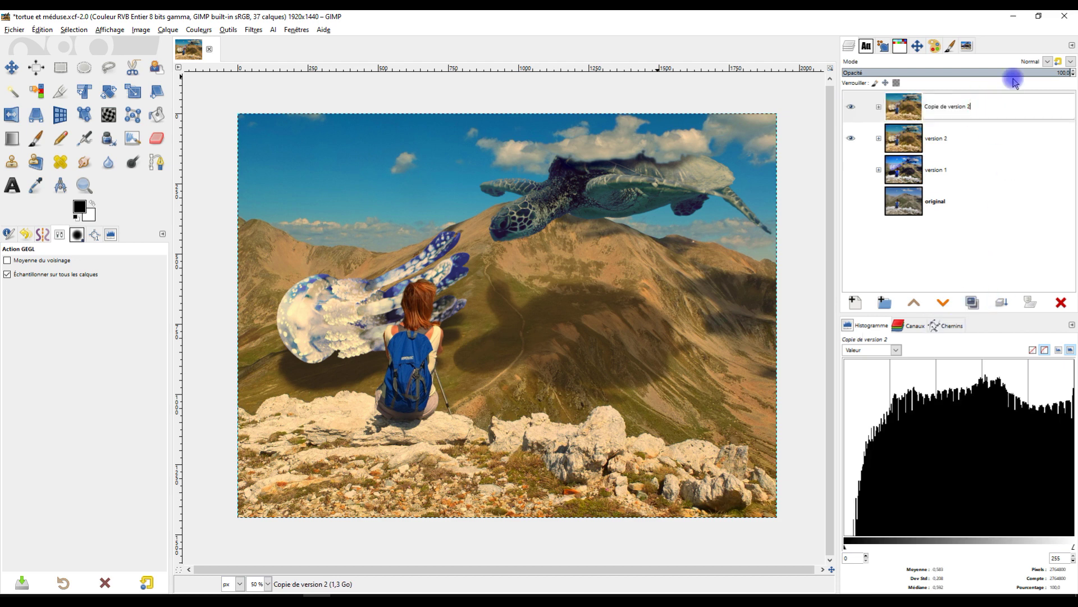
key(BackSpace)
text(3)
key(ctrl+Left)
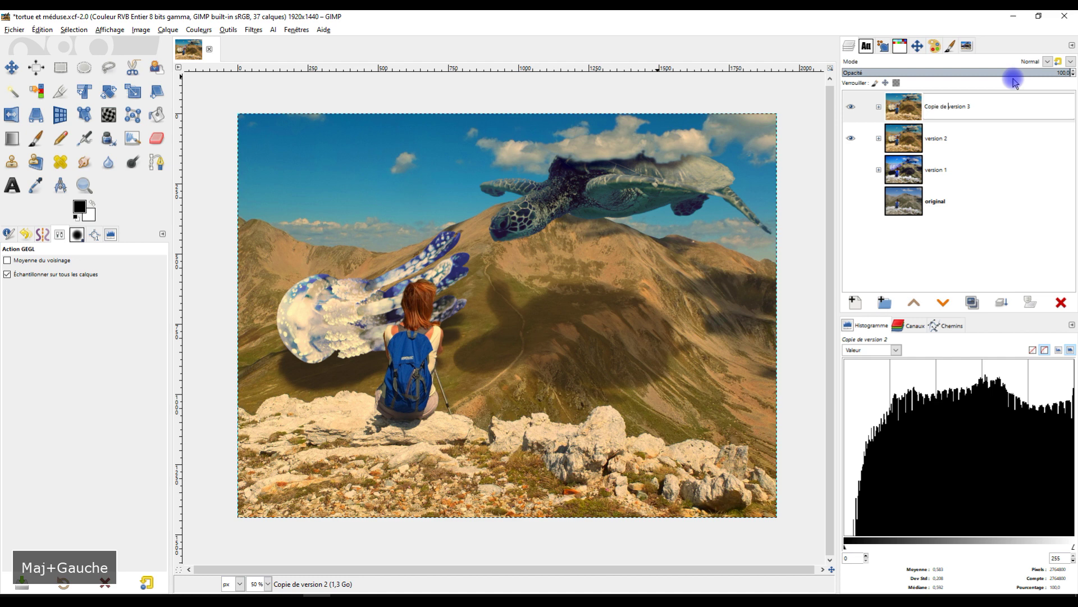
key(BackSpace)
key(Return)
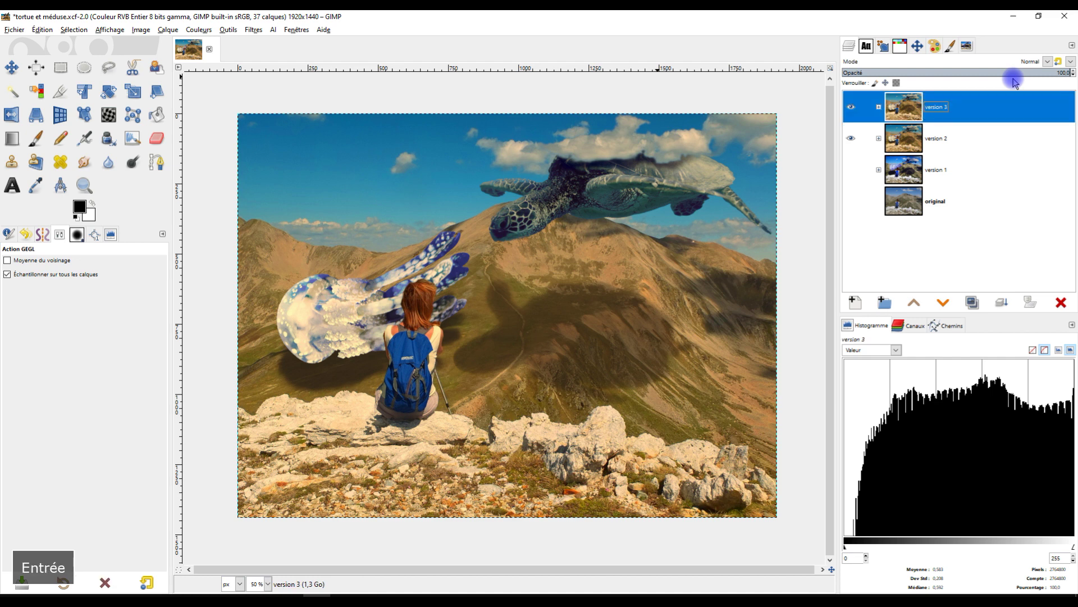
- Expand the "version 3" group and delete its "nuages #1", "ombre nuages #1" and "Visible #2" layers
click(879, 107)
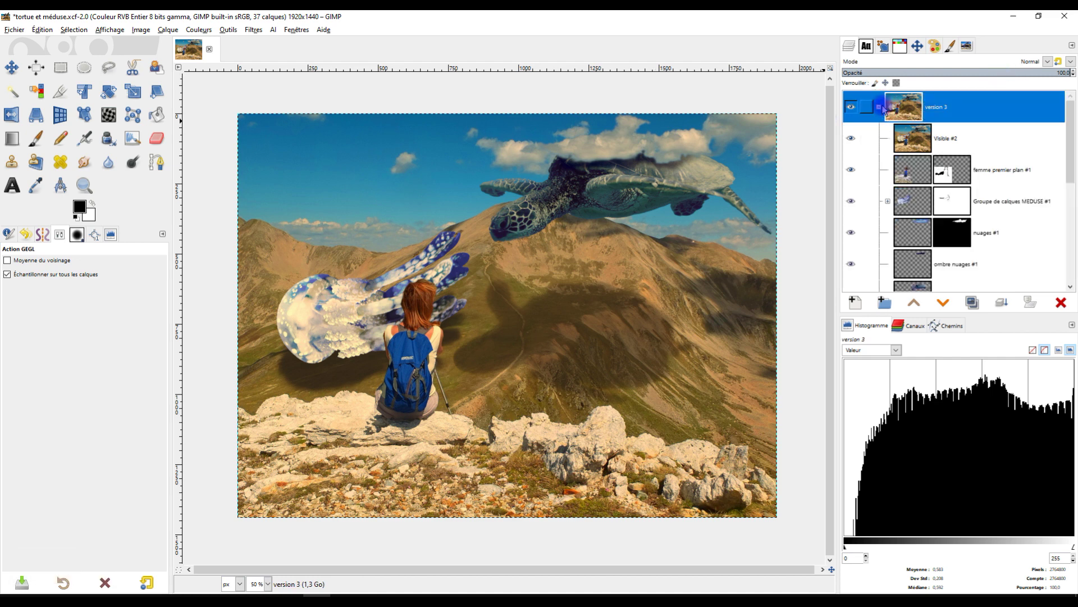
scroll(987, 178, down, 3)
scroll(991, 178, up, 1)
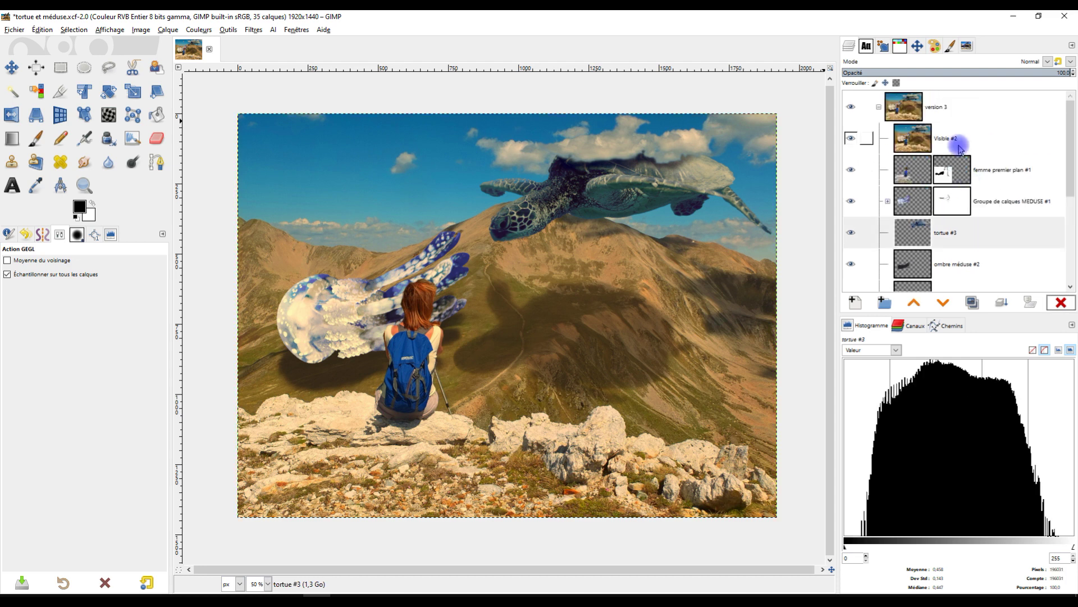
click(951, 145)
click(1061, 302)
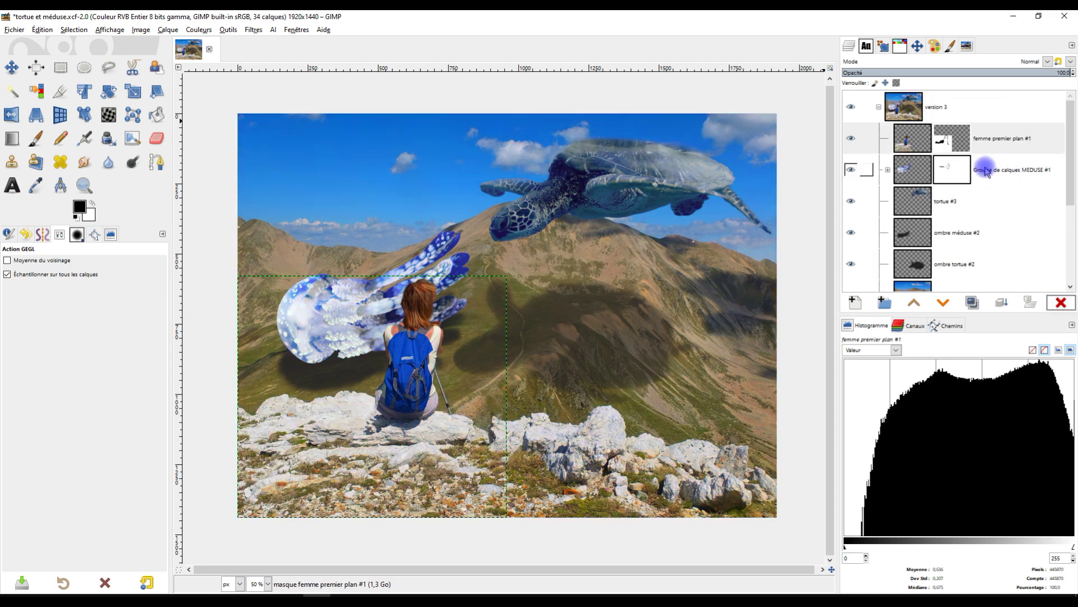
- Resize the "femme premier plan #1" layer to the dimensions of the image
click(901, 107)
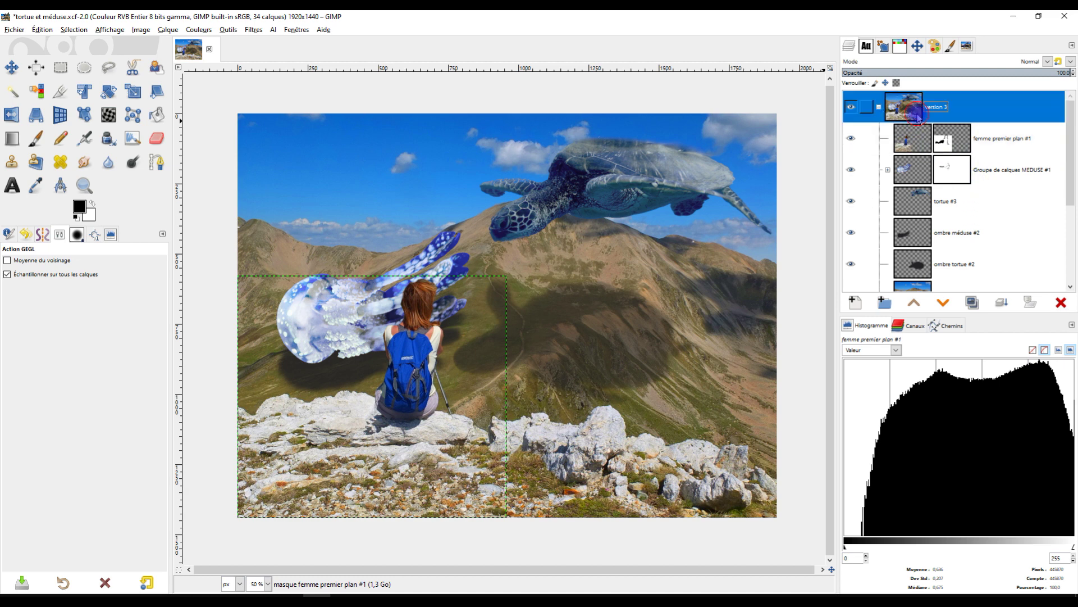
click(921, 140)
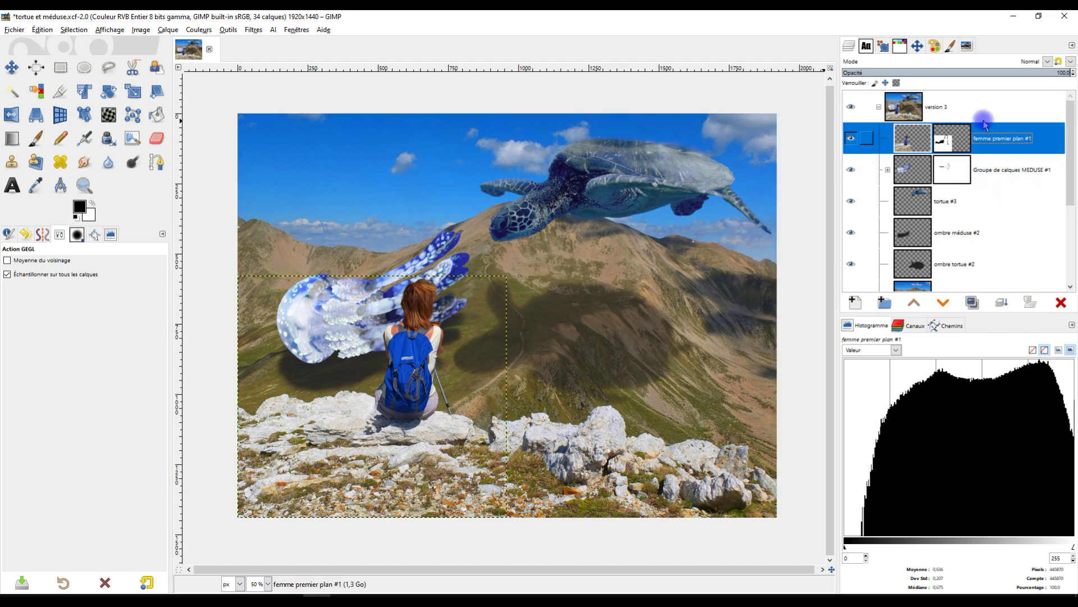
right_click(930, 150)
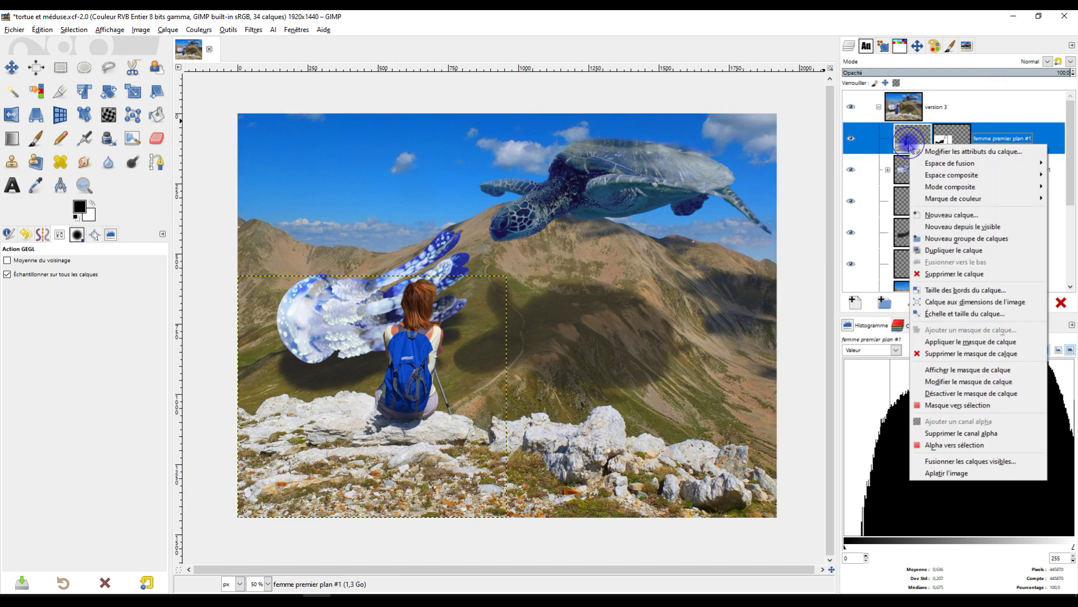
click(1011, 305)
- Switch to the browser, open the full-size version of the Pixabay underwater turtle photo and copy the image
click(1013, 15)
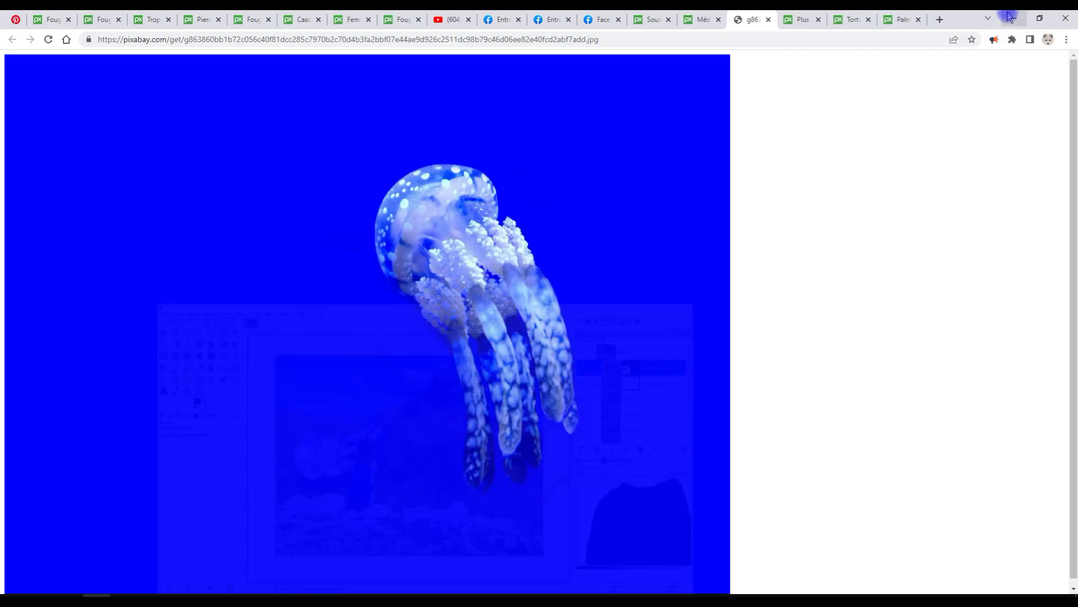
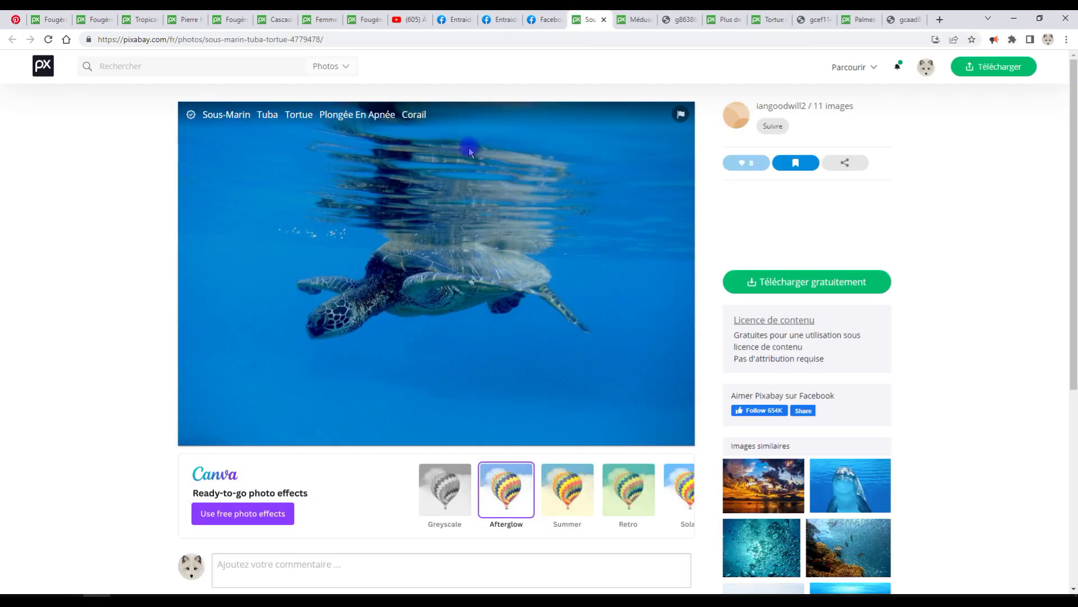
click(765, 282)
click(767, 364)
click(836, 385)
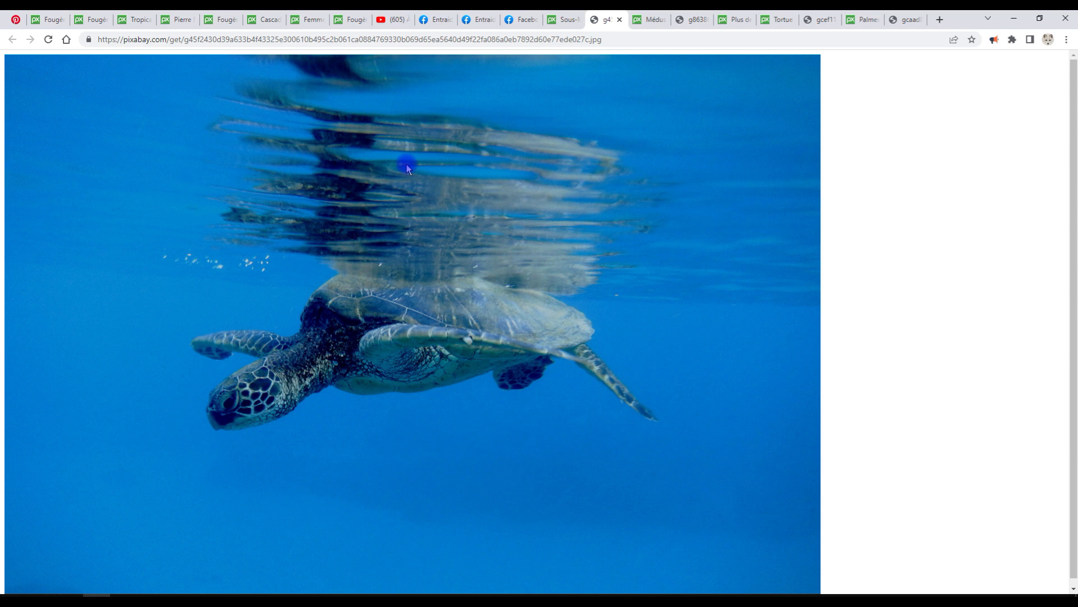
right_click(407, 167)
click(446, 202)
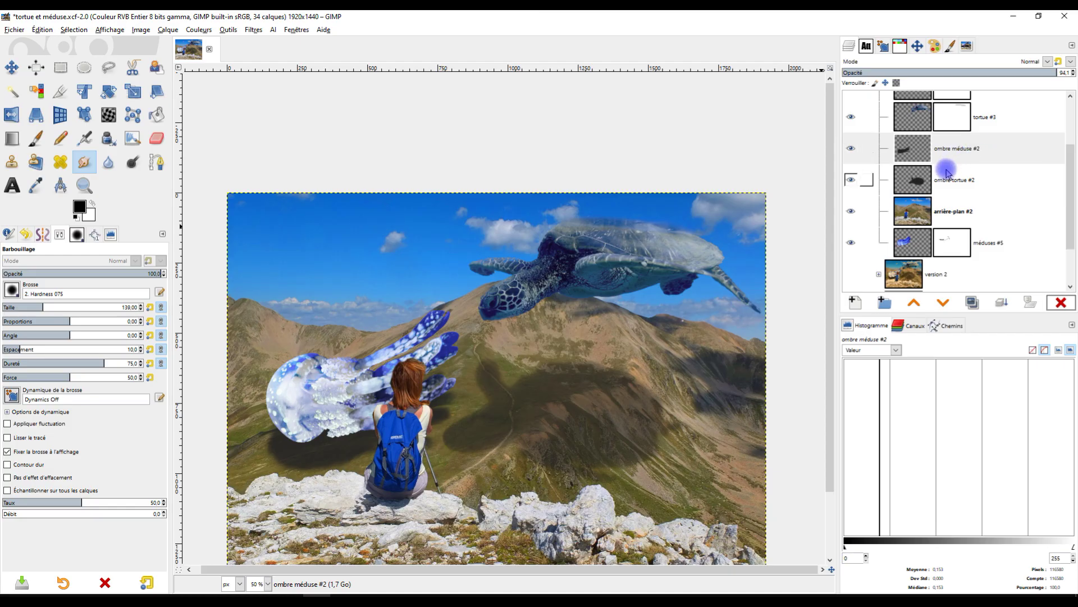
- Paste the copied turtle photo as a new layer directly above "ombre méduse #2"
scroll(949, 169, up, 1)
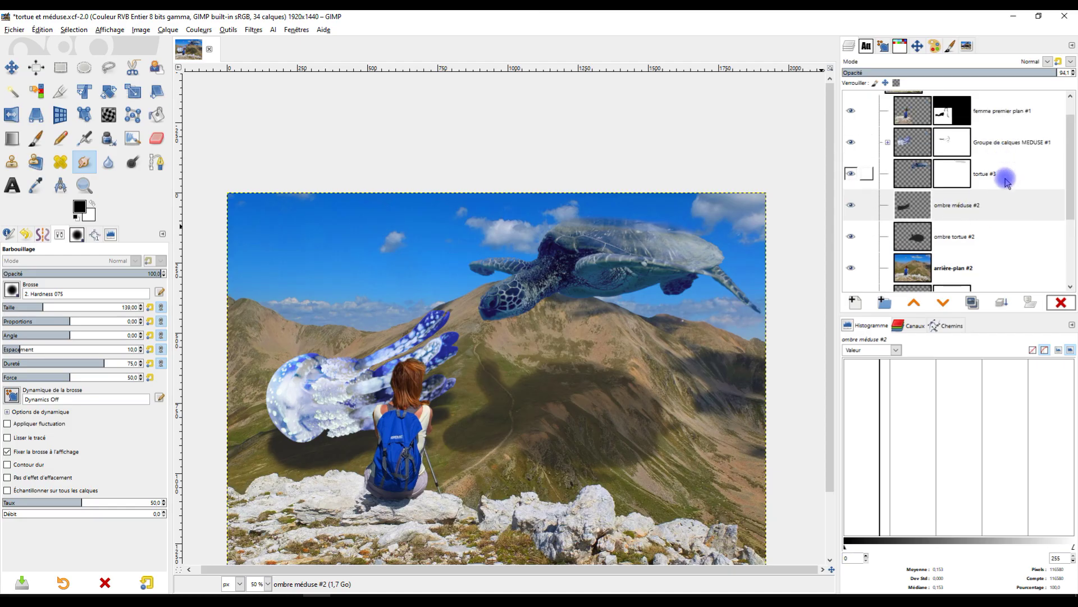
click(987, 200)
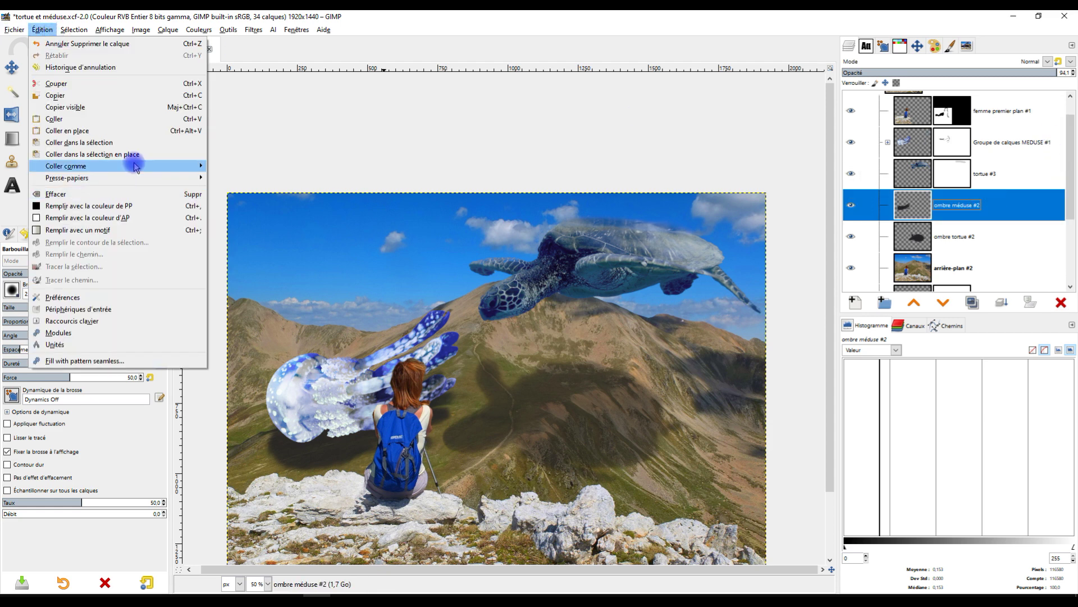
mouse_move(133, 165)
click(261, 175)
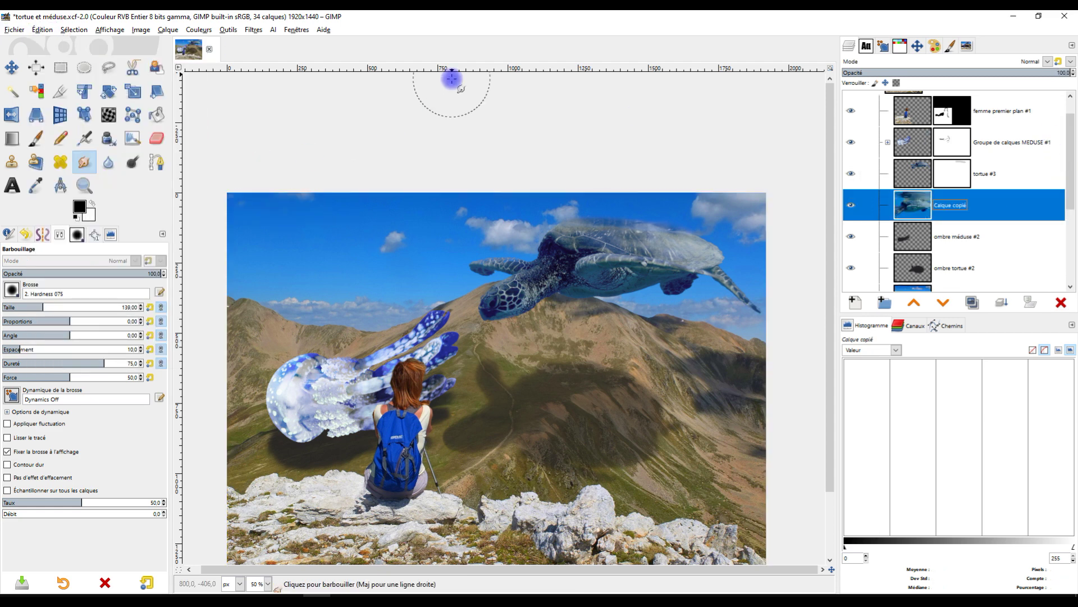
- Reposition the pasted turtle photo over the canvas with the Move tool
ctrl+scroll(557, 336, down, 1)
ctrl+scroll(557, 336, up, 1)
key(m)
drag(562, 376, 698, 355)
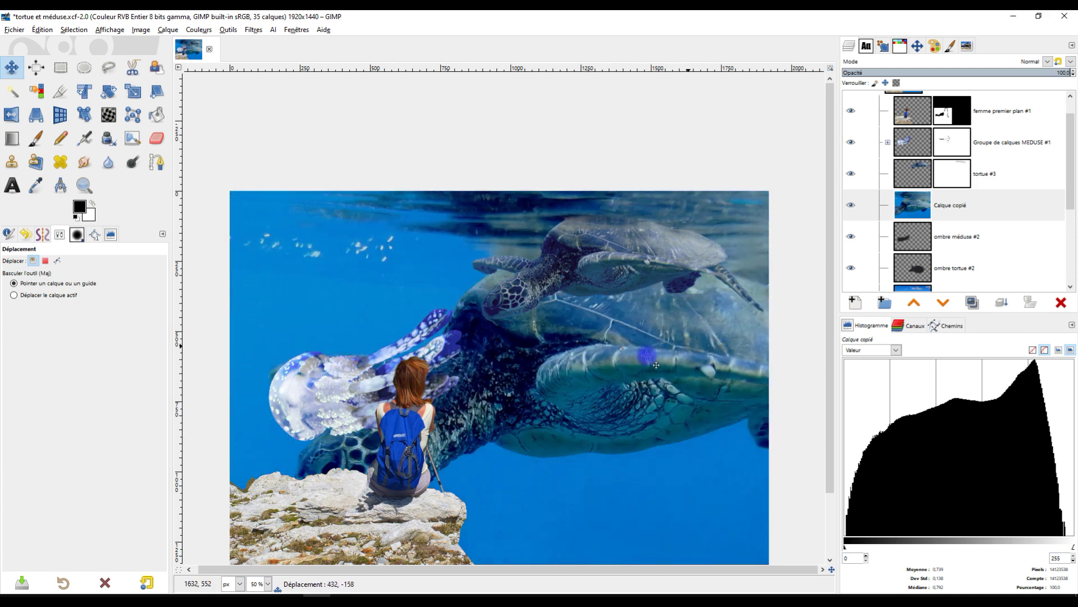
scroll(636, 357, down, 3)
scroll(669, 400, up, 1)
drag(705, 402, 595, 369)
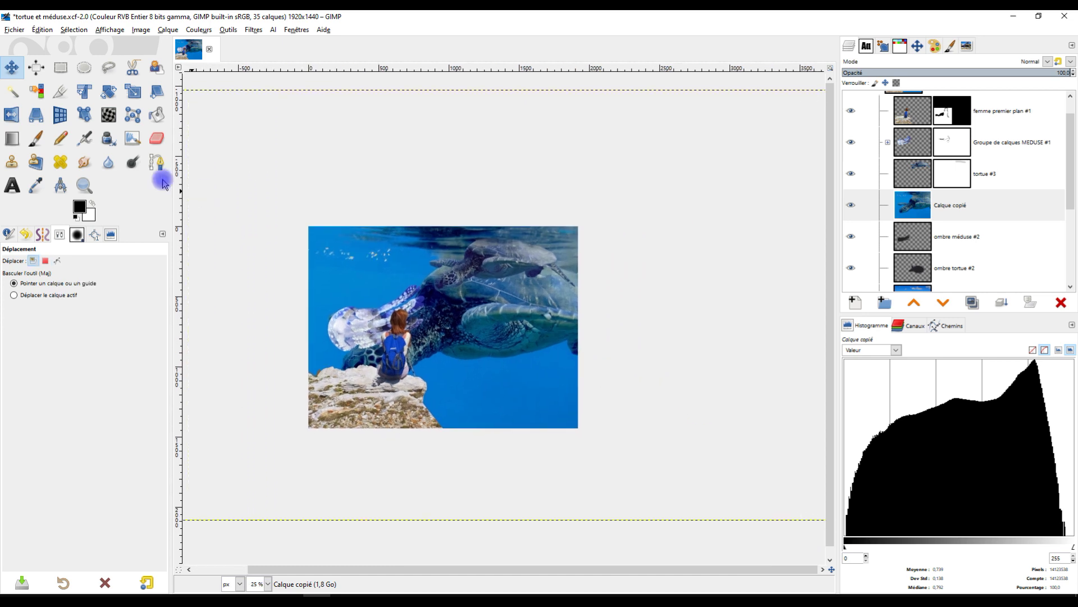
- Scale the pasted turtle layer proportionally to 1953 x 1302 pixels and place it across the width of the canvas
click(133, 91)
click(482, 378)
scroll(303, 180, down, 2)
drag(248, 137, 432, 243)
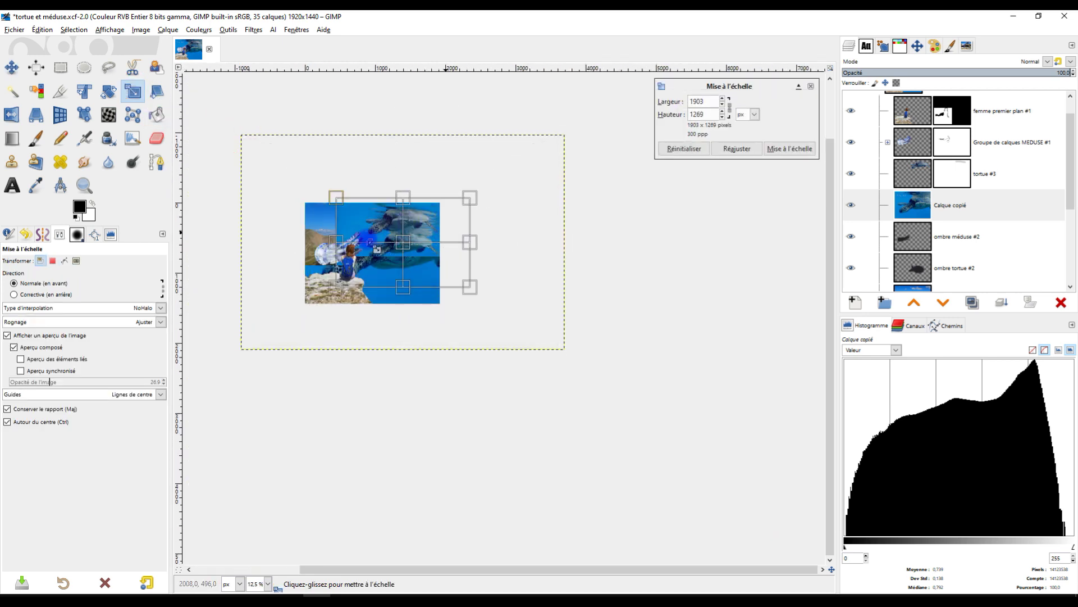
scroll(439, 248, up, 3)
drag(452, 256, 373, 244)
drag(346, 299, 455, 308)
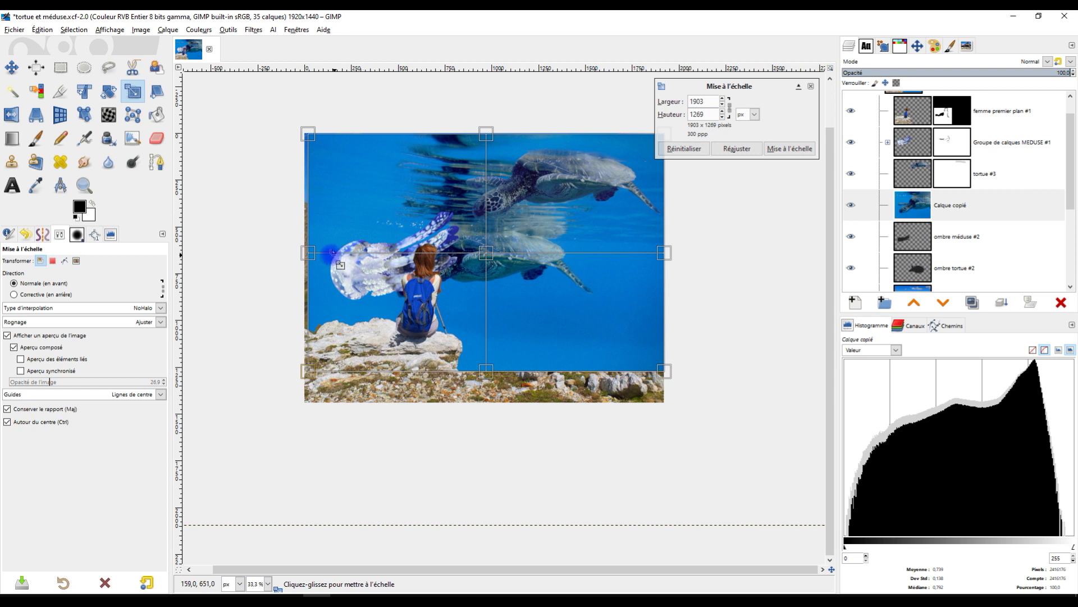
drag(307, 253, 303, 253)
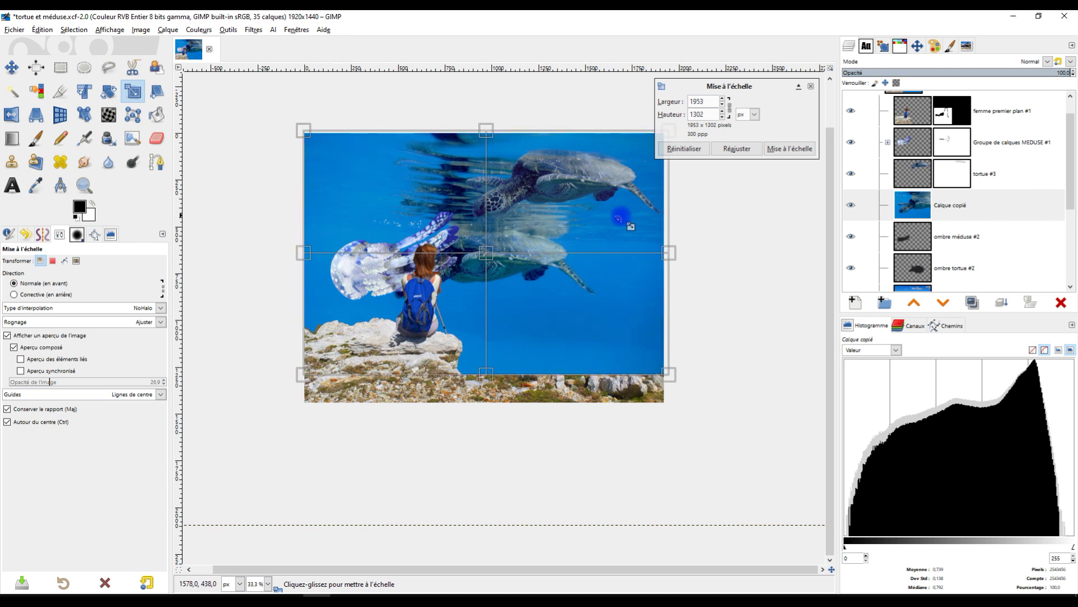
click(801, 150)
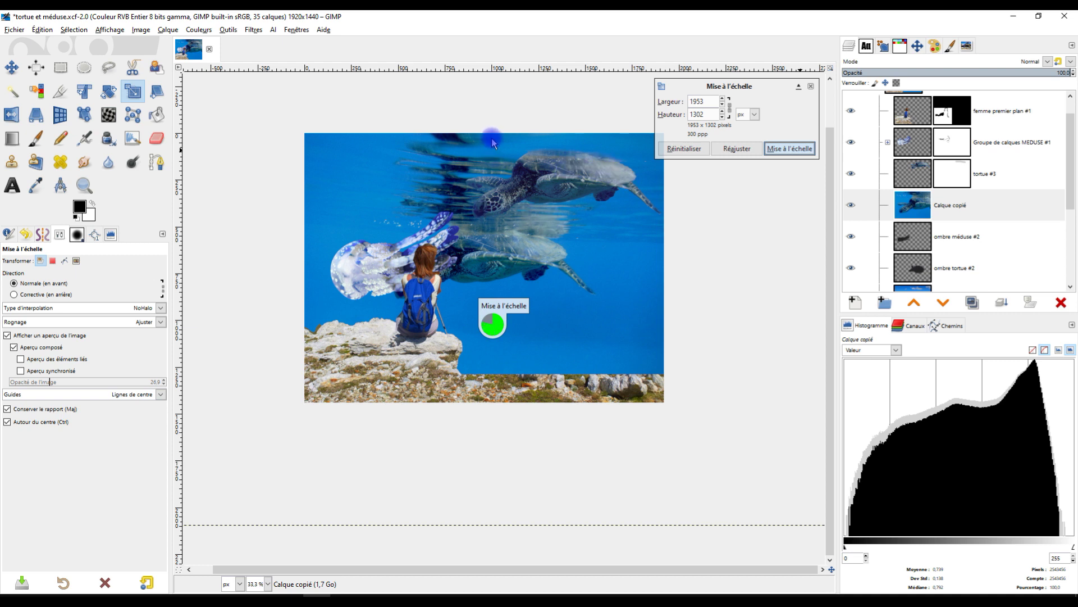
- Offset the pasted turtle layer horizontally by 388 px, with its content wrapping around the edges
click(200, 30)
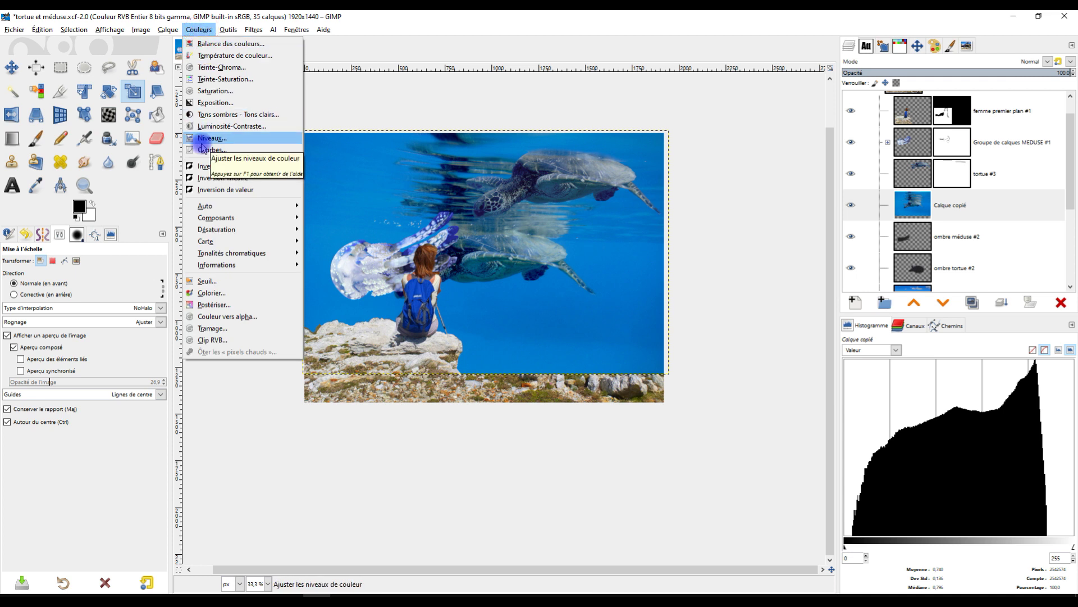
mouse_move(168, 30)
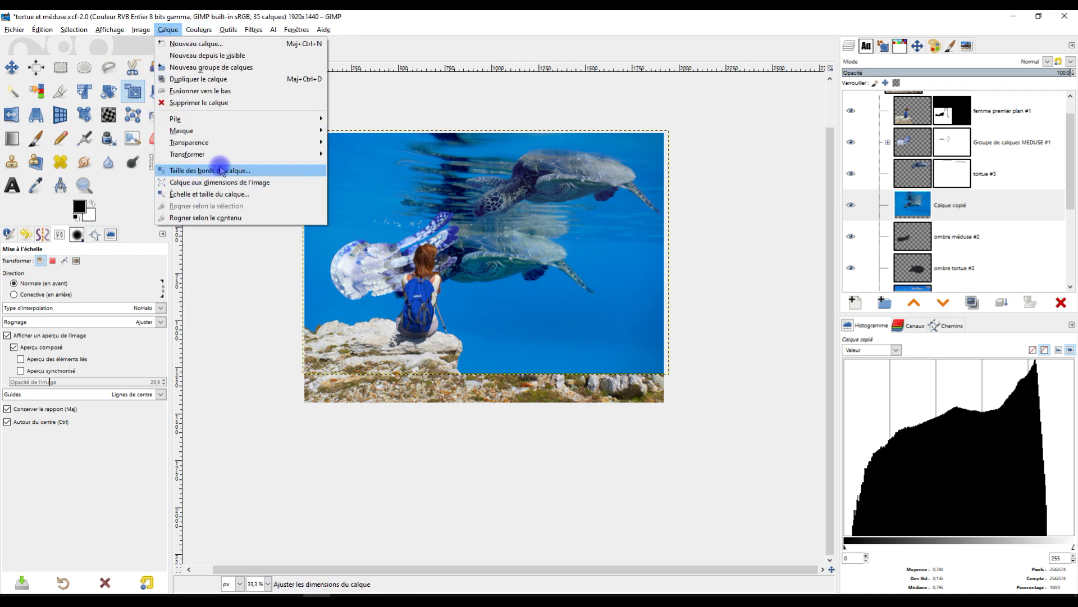
mouse_move(227, 161)
click(395, 229)
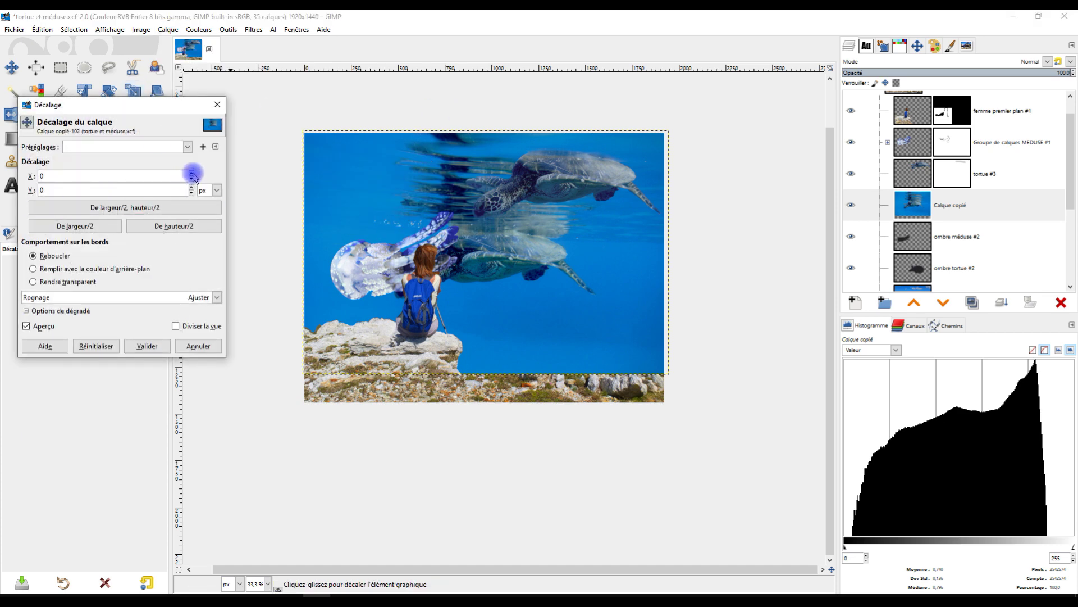
drag(191, 175, 192, 175)
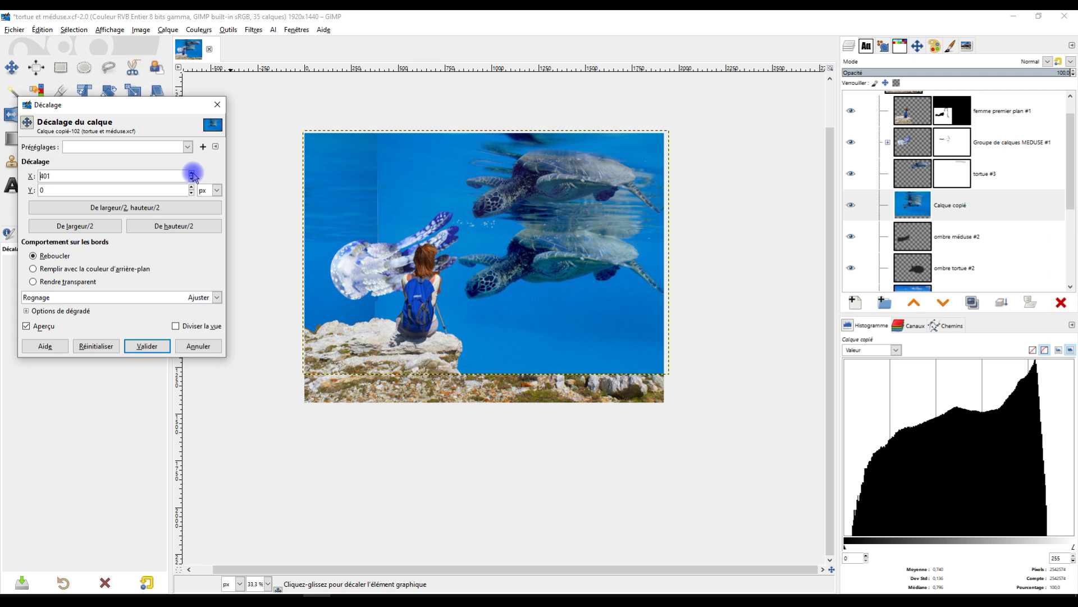
drag(192, 176, 193, 176)
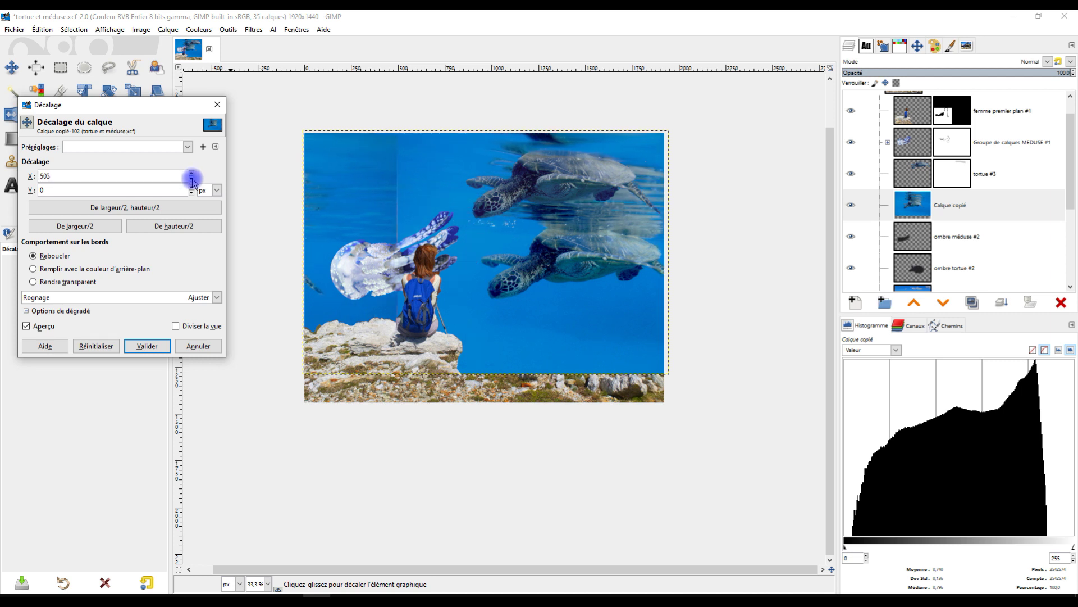
click(191, 183)
click(192, 182)
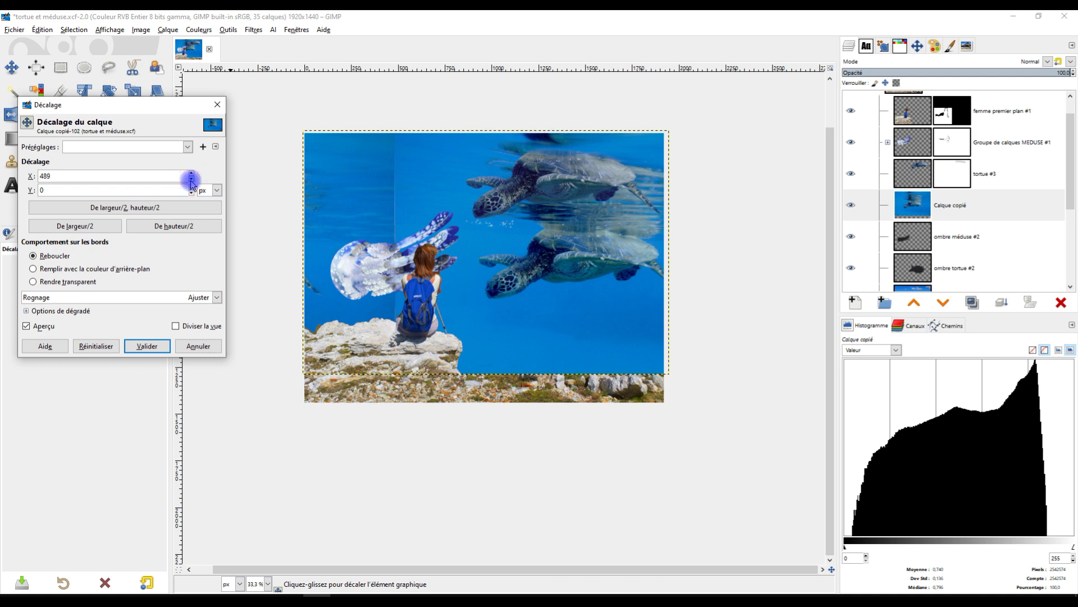
drag(192, 182, 191, 182)
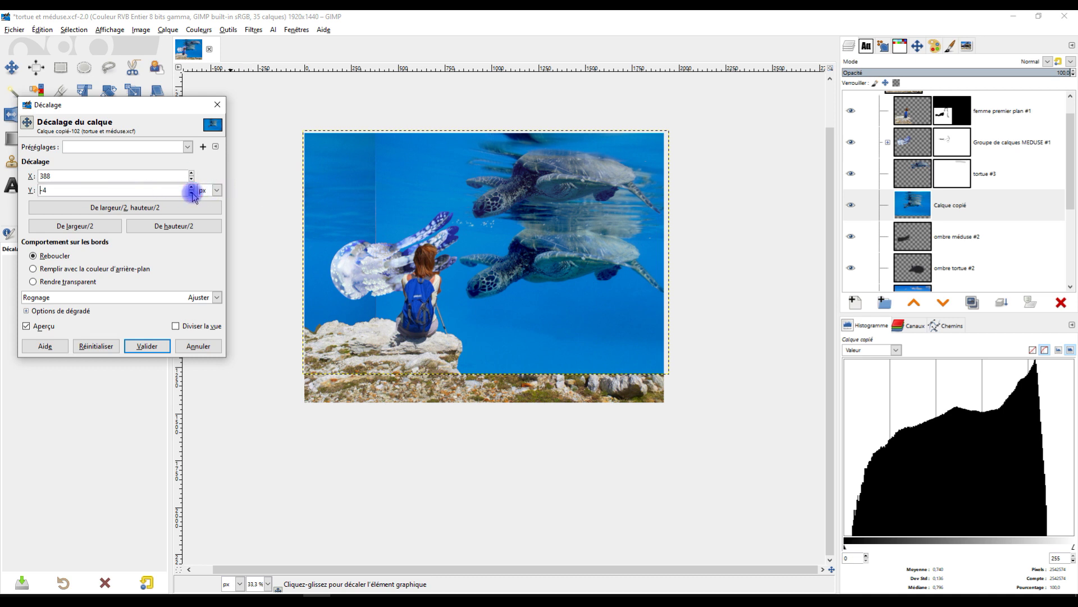
- Try a vertical offset of -38 px, set it back to 0 px and apply the layer offset
drag(192, 193, 192, 193)
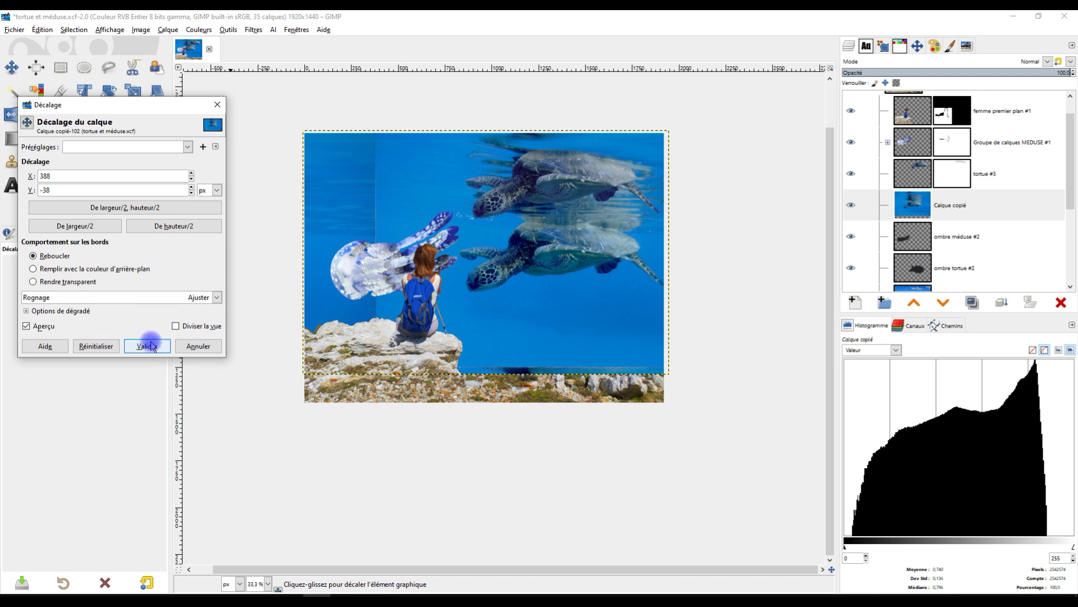
click(120, 193)
text(0)
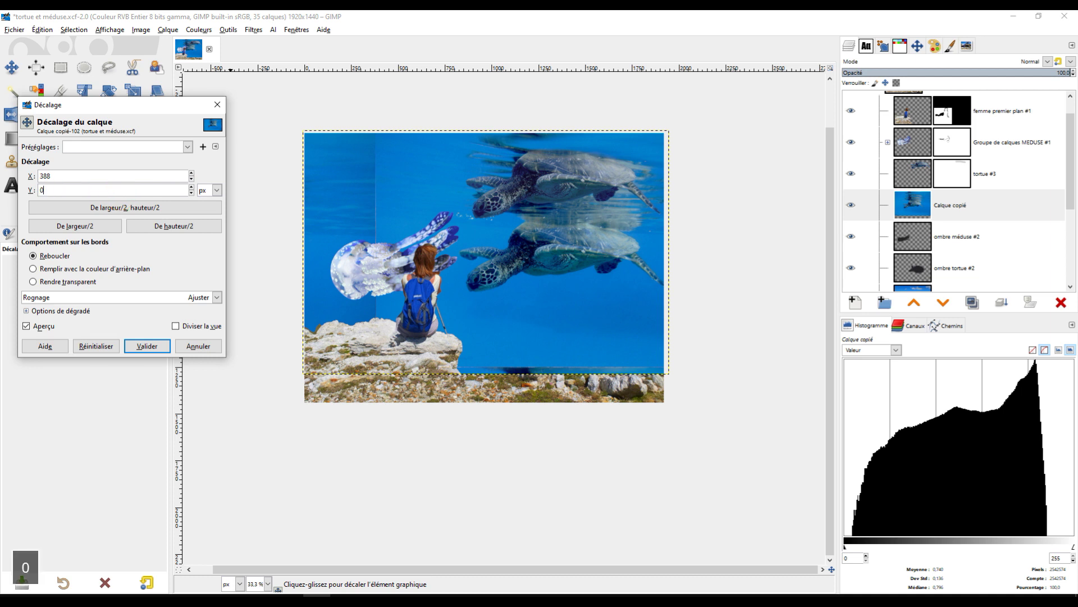
key(shift+Tab)
click(147, 346)
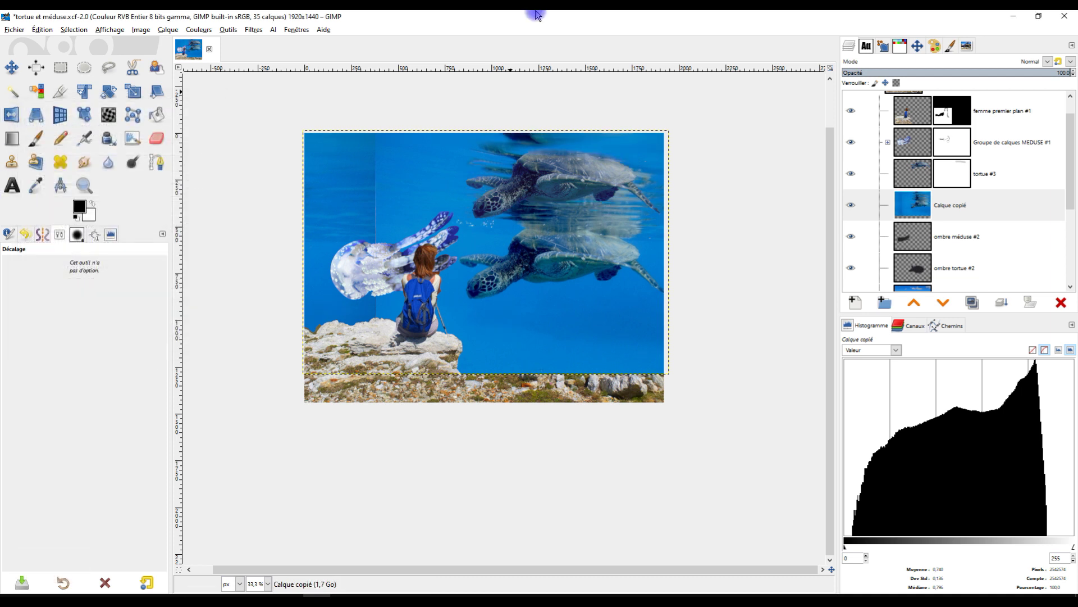
- Delete the lower part of the turtle layer with a 2841 x 966 px rectangular selection and move the remaining water strip up about 243 px
click(63, 71)
click(111, 72)
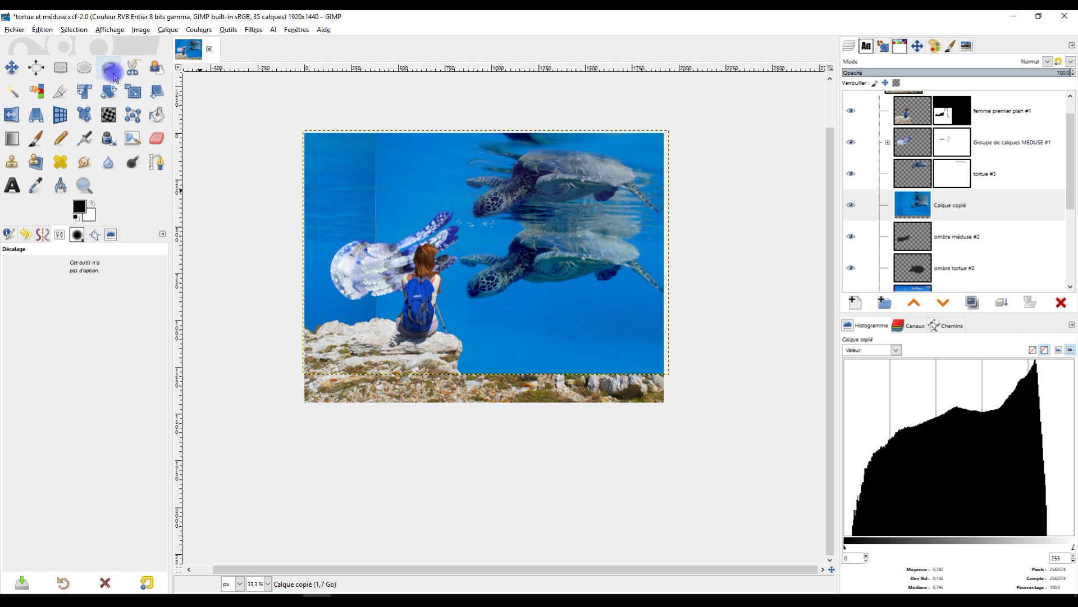
click(60, 68)
drag(239, 417, 771, 236)
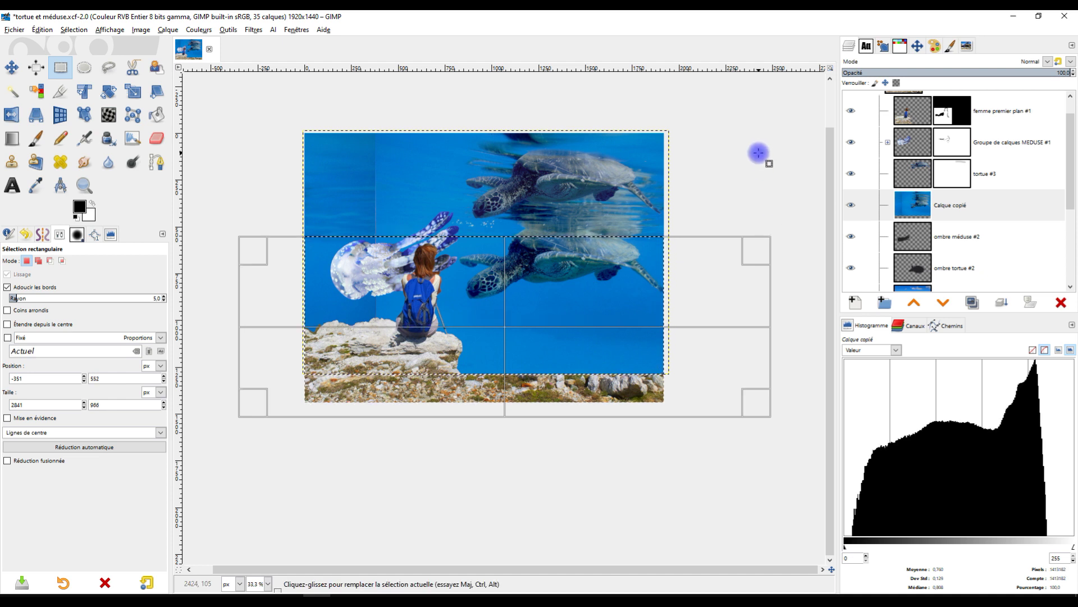
key(Delete)
click(345, 106)
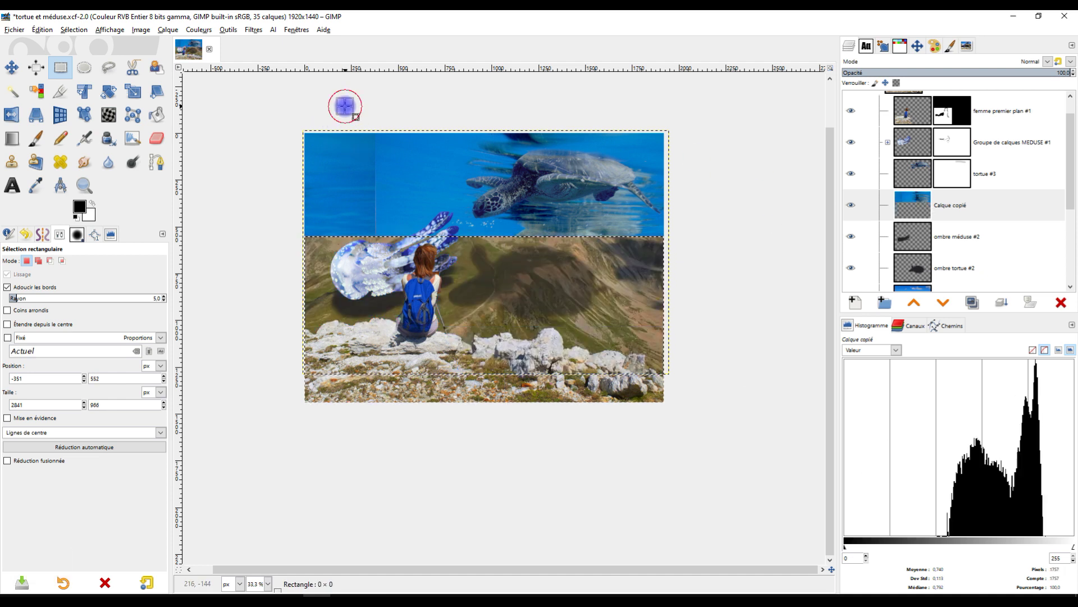
key(m)
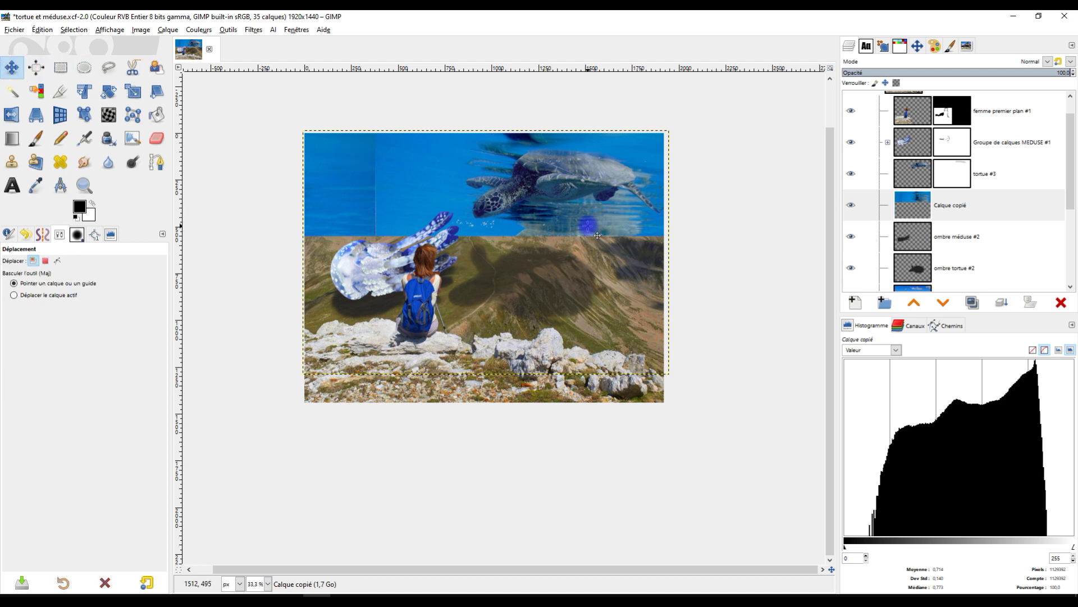
drag(598, 236, 585, 180)
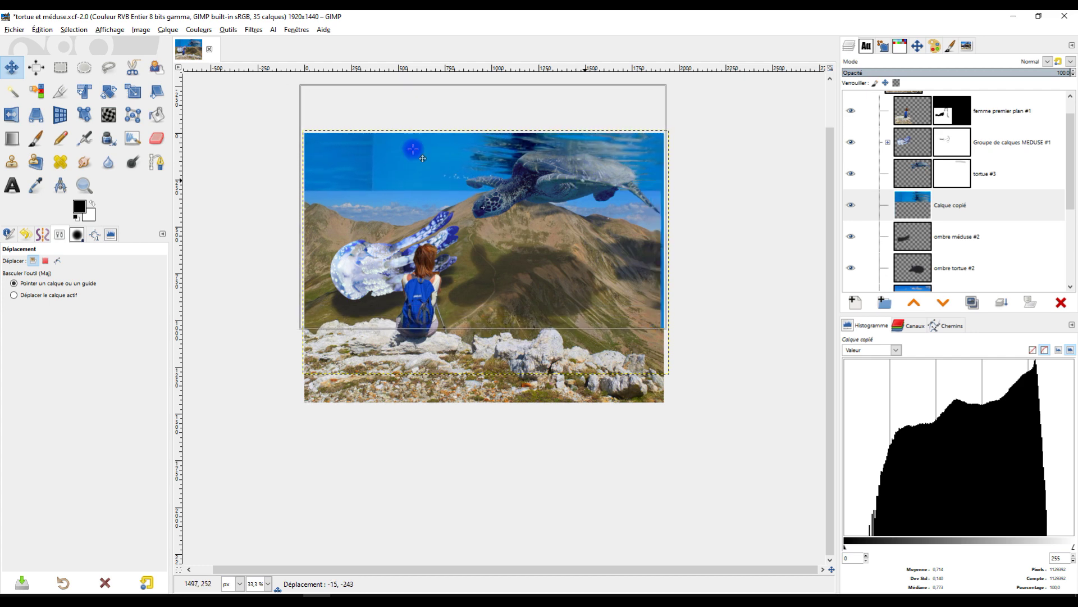
- Heal the vertical seam in the water strip of the copied layer, sampling the clean blue area to its right
key(plus)
key(plus)
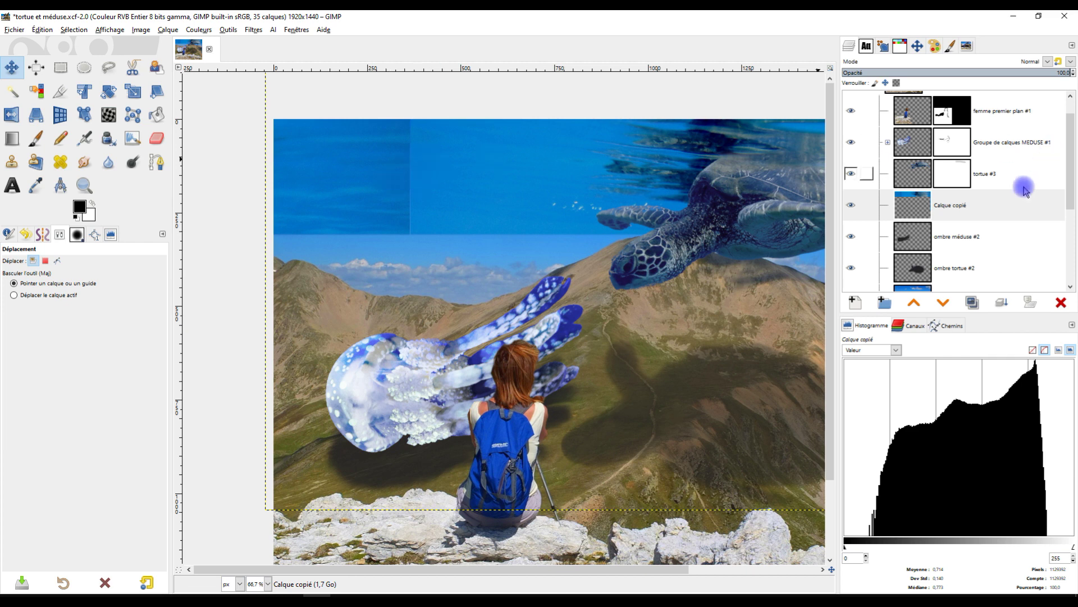
click(928, 199)
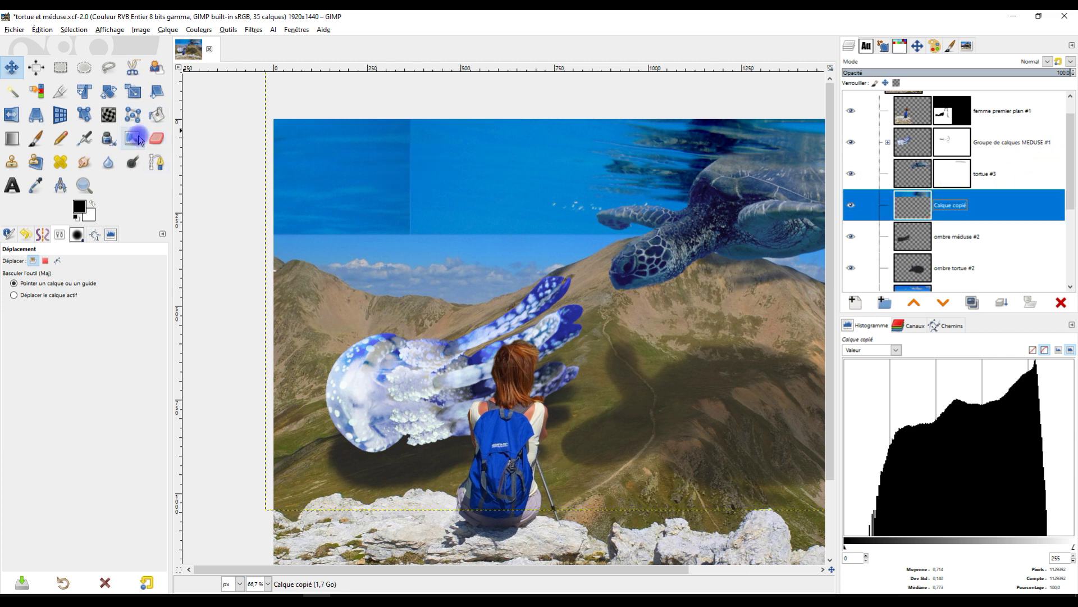
click(57, 164)
key(plus)
key(plus)
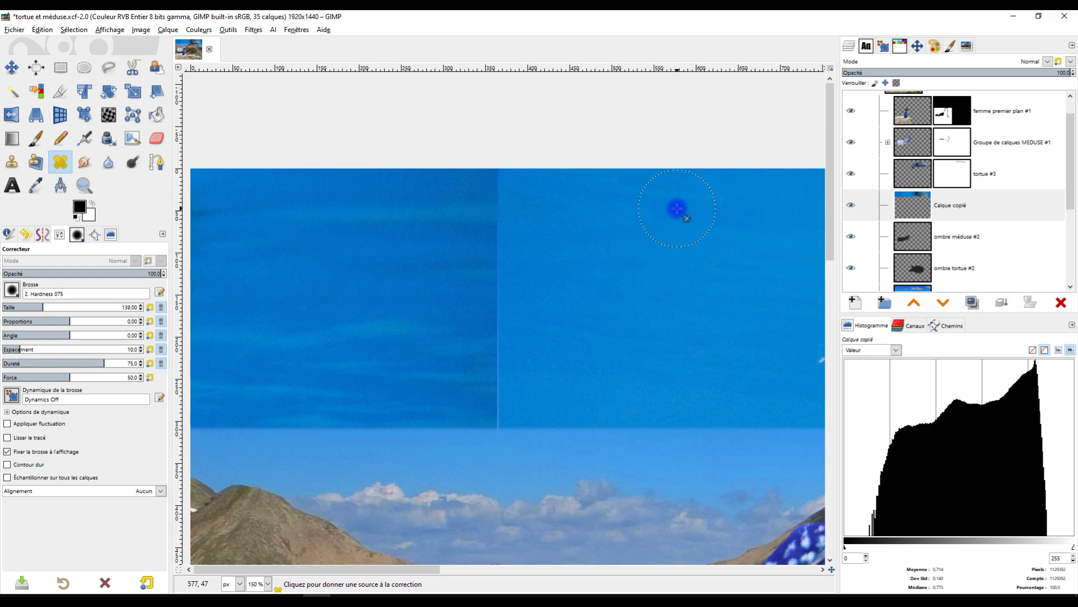
ctrl+click(677, 209)
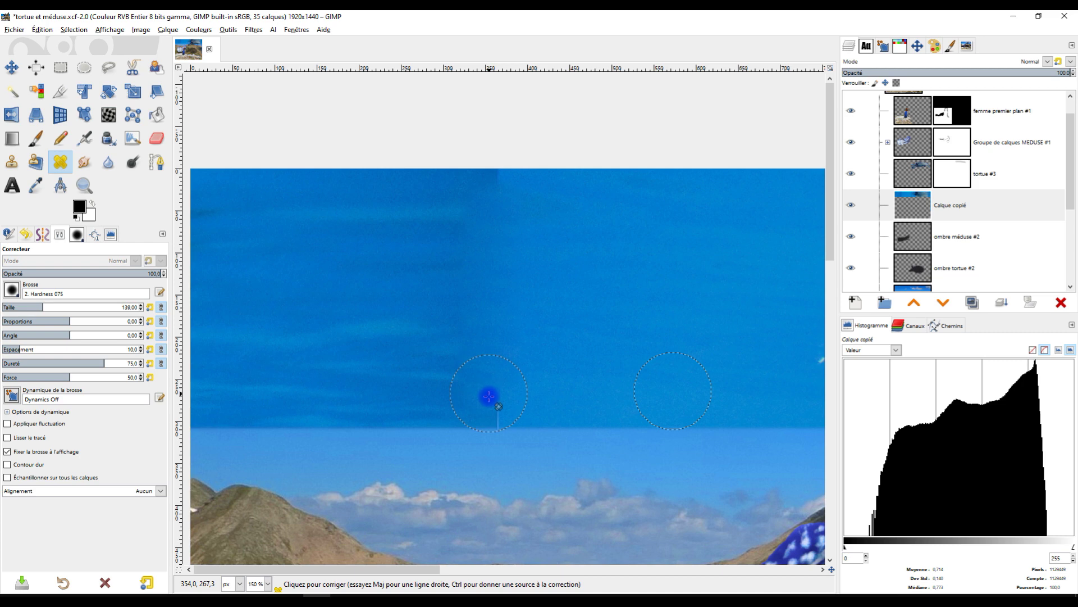
- Heal the darker, streaked water left of the seam, resampling the clean blue area several times
scroll(619, 270, down, 2)
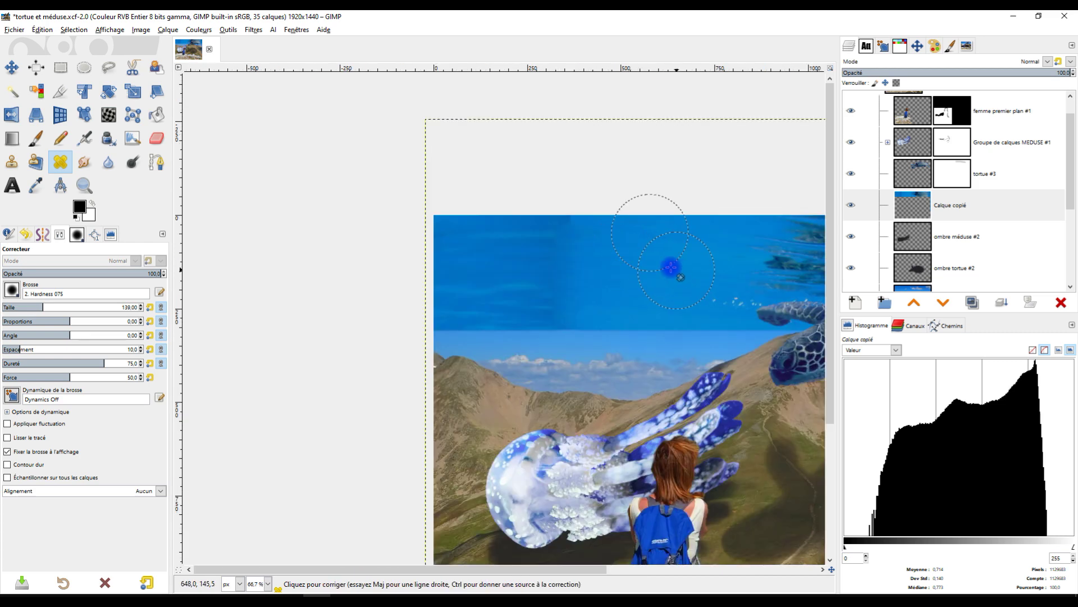
scroll(719, 241, left, 2)
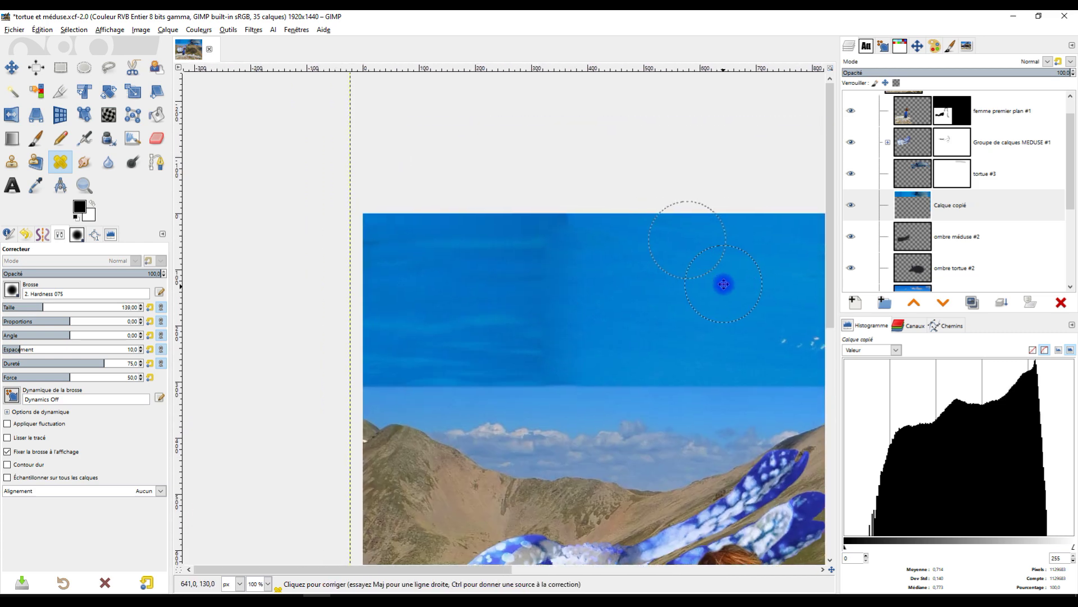
ctrl+click(701, 255)
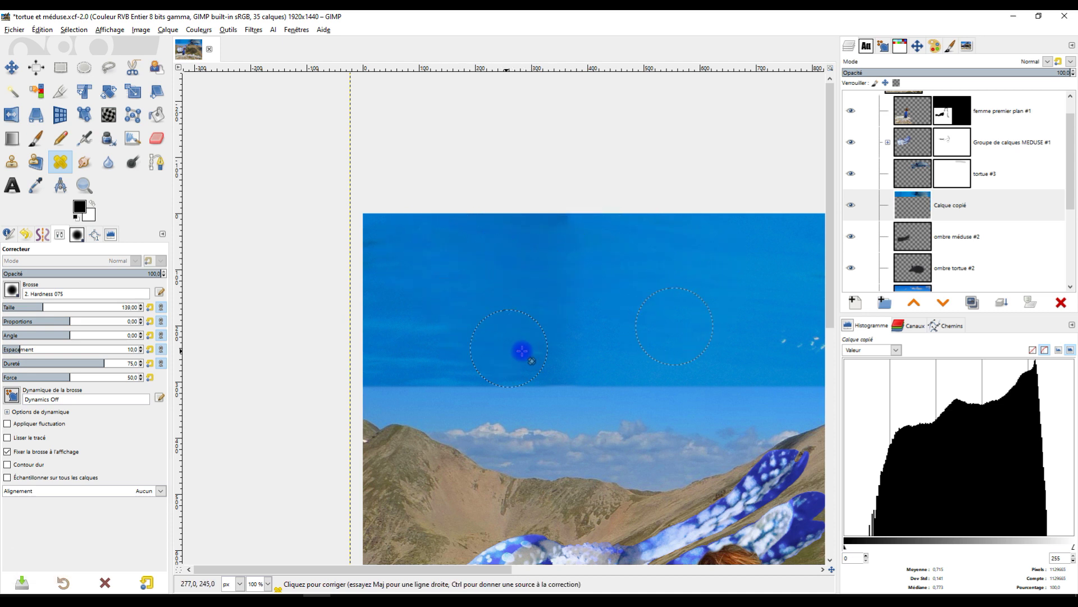
ctrl+click(705, 270)
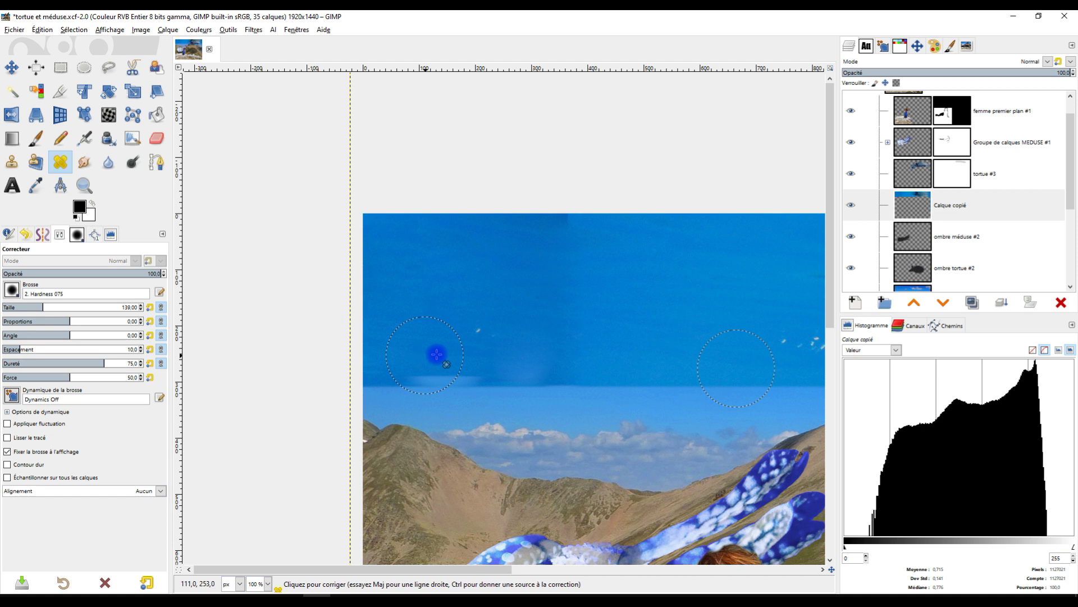
ctrl+click(704, 298)
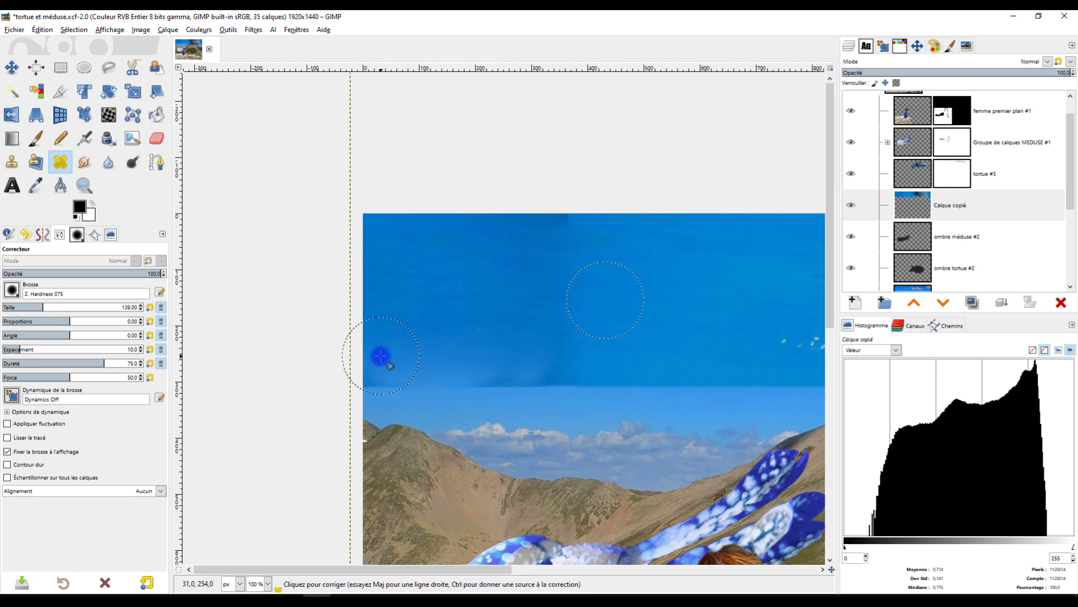
- Clone clean blue water over the remaining dark band with the Clone tool at 57.6 opacity
key(minus)
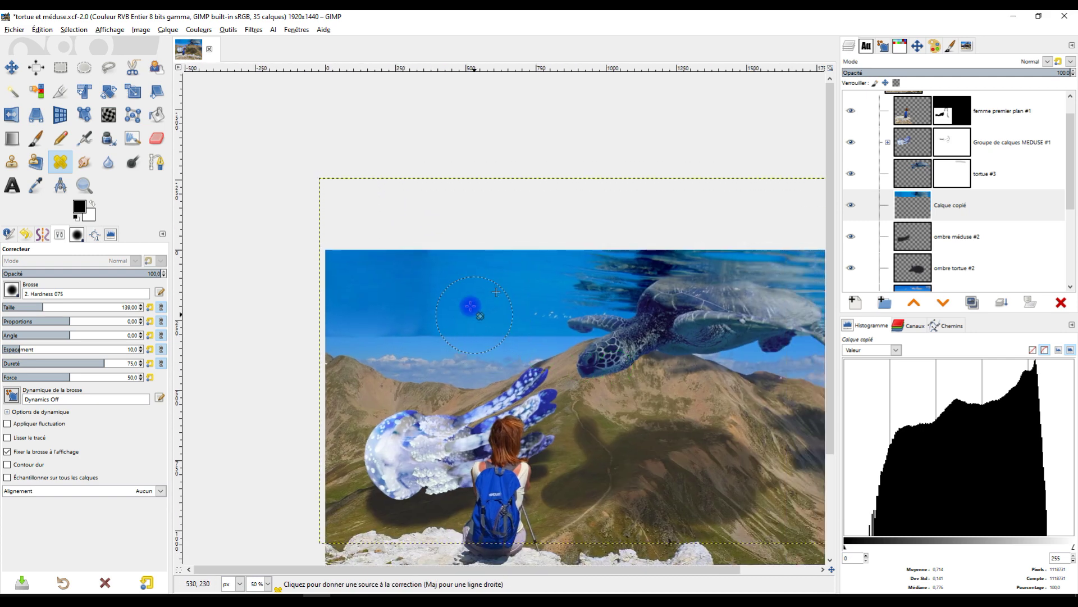
key(1)
click(11, 162)
click(95, 274)
ctrl+click(505, 238)
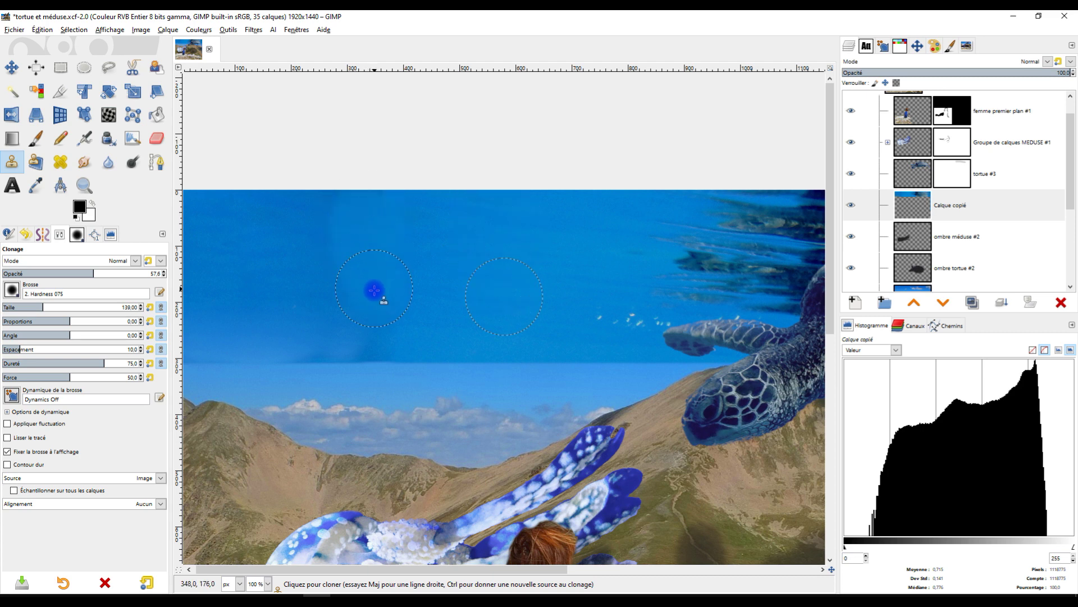
mouse_move(367, 325)
mouse_down()
mouse_move(374, 355)
mouse_move(345, 310)
mouse_move(333, 219)
mouse_move(315, 206)
mouse_move(301, 255)
mouse_move(304, 339)
mouse_move(279, 219)
mouse_move(258, 217)
mouse_move(255, 337)
mouse_move(205, 206)
mouse_move(203, 322)
mouse_move(533, 342)
mouse_move(311, 211)
mouse_move(295, 287)
mouse_move(303, 353)
mouse_move(319, 350)
mouse_move(334, 304)
mouse_move(343, 222)
mouse_move(370, 364)
mouse_move(394, 315)
mouse_move(391, 217)
mouse_move(424, 345)
mouse_up()
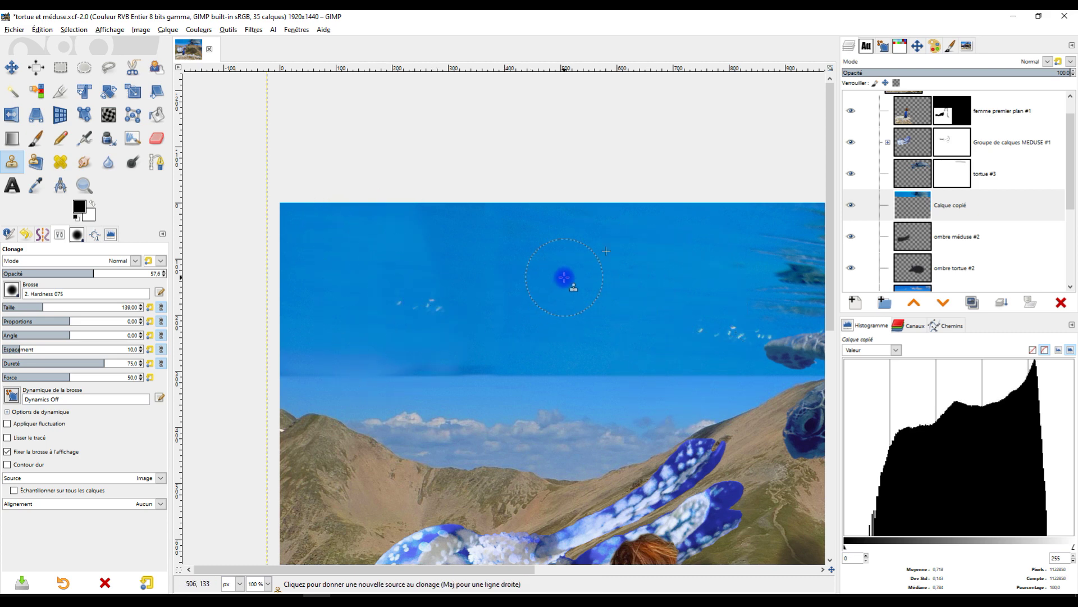
- Heal the duplicated bubbles and the dark patches in the water, sampling clean blue areas nearer the turtle
key(h)
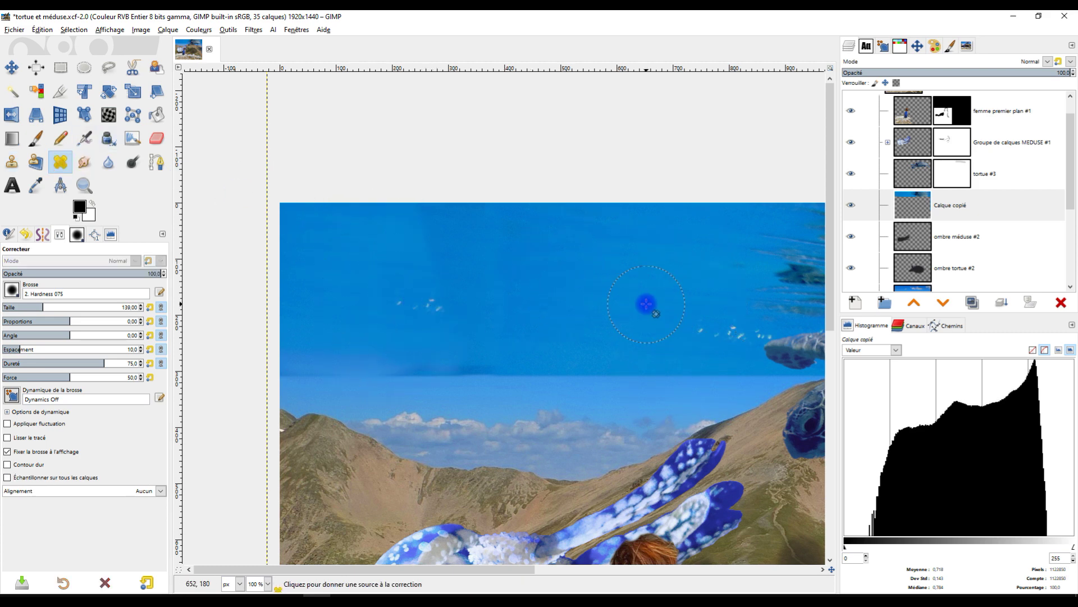
ctrl+click(585, 253)
mouse_move(427, 259)
mouse_down()
mouse_move(424, 317)
mouse_move(486, 306)
mouse_move(491, 282)
mouse_move(580, 252)
mouse_up()
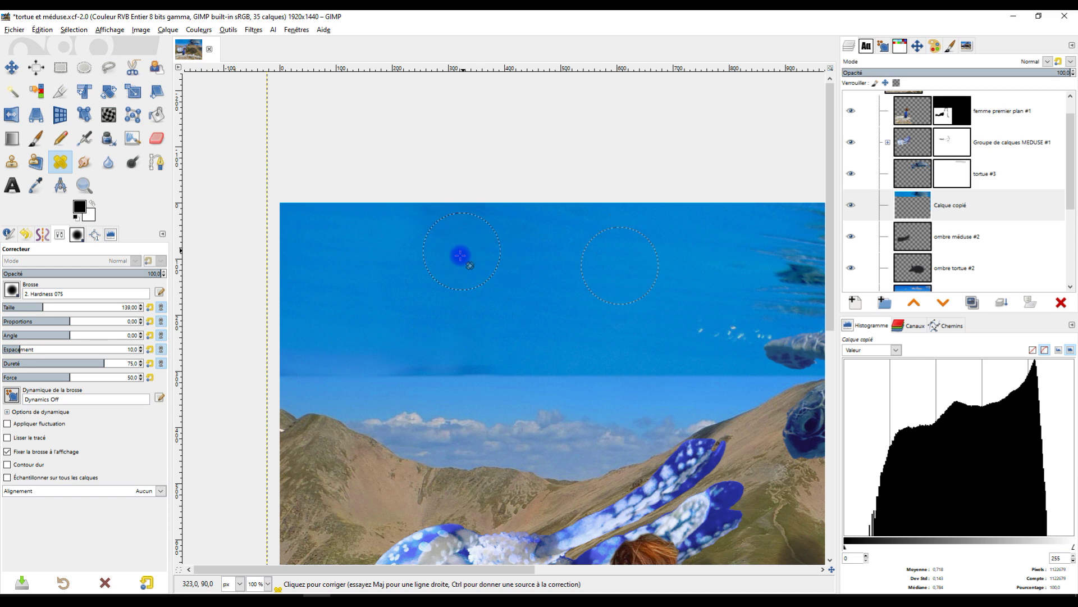
ctrl+click(621, 260)
ctrl+click(609, 278)
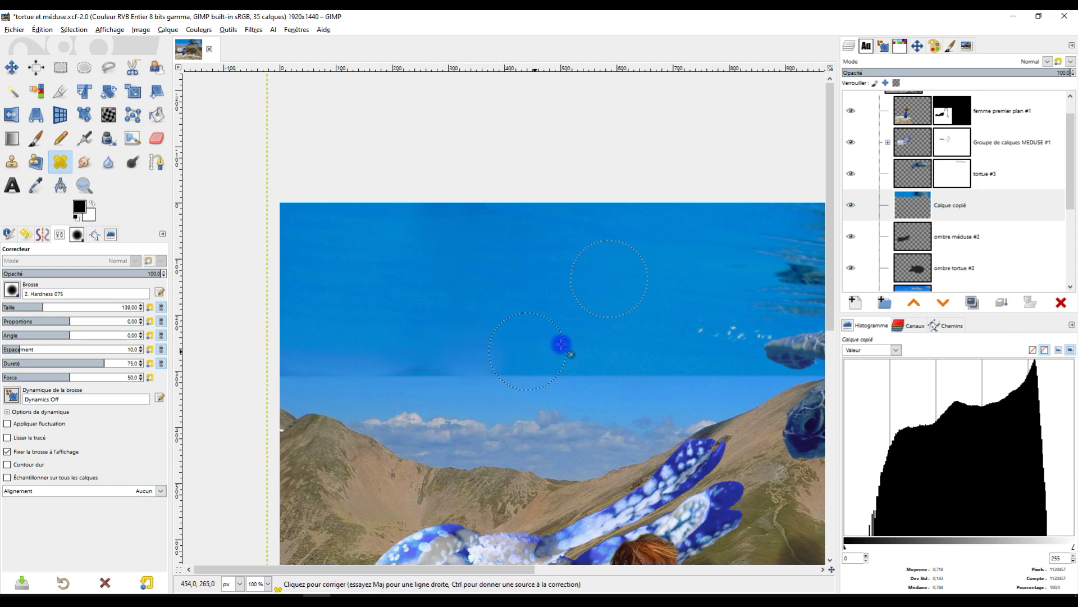
- Heal the uneven tones along the lower left edge of the water strip, sampling plain blue water
ctrl+click(598, 304)
click(417, 356)
ctrl+click(675, 296)
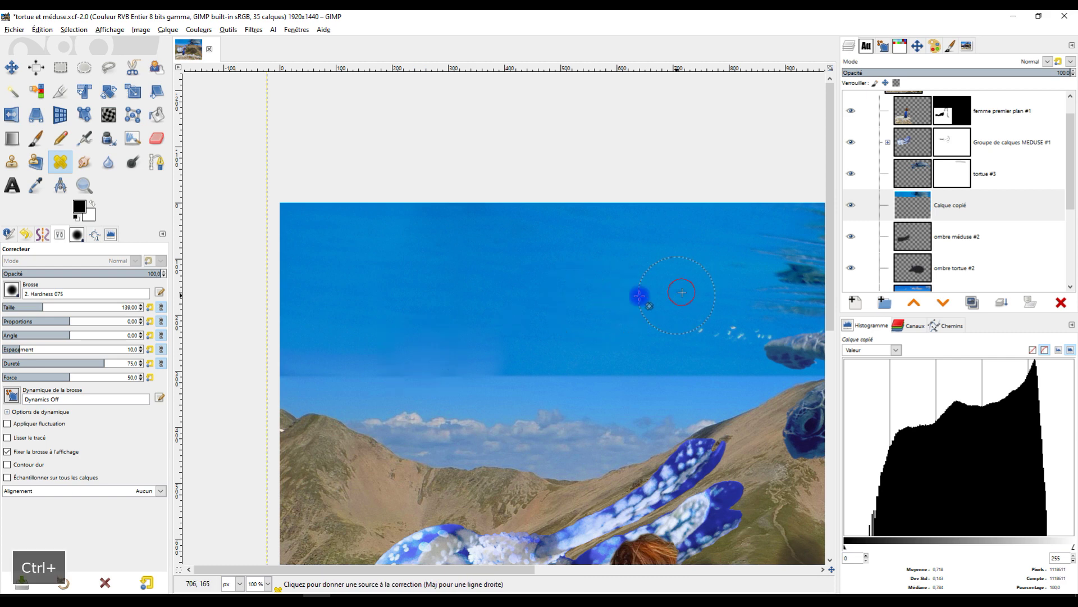
click(293, 356)
- Resize the copied turtle layer's boundary to the image dimensions
ctrl+scroll(525, 320, down, 3)
ctrl+scroll(525, 226, up, 2)
scroll(520, 269, left, 2)
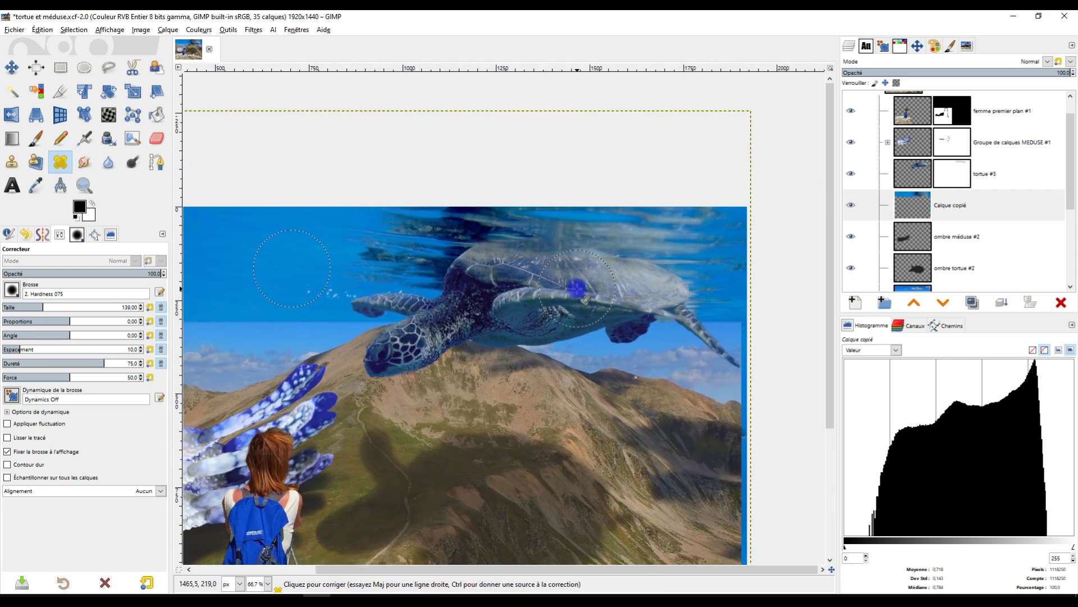
ctrl+scroll(495, 281, down, 2)
ctrl+scroll(475, 296, up, 2)
ctrl+scroll(567, 292, down, 2)
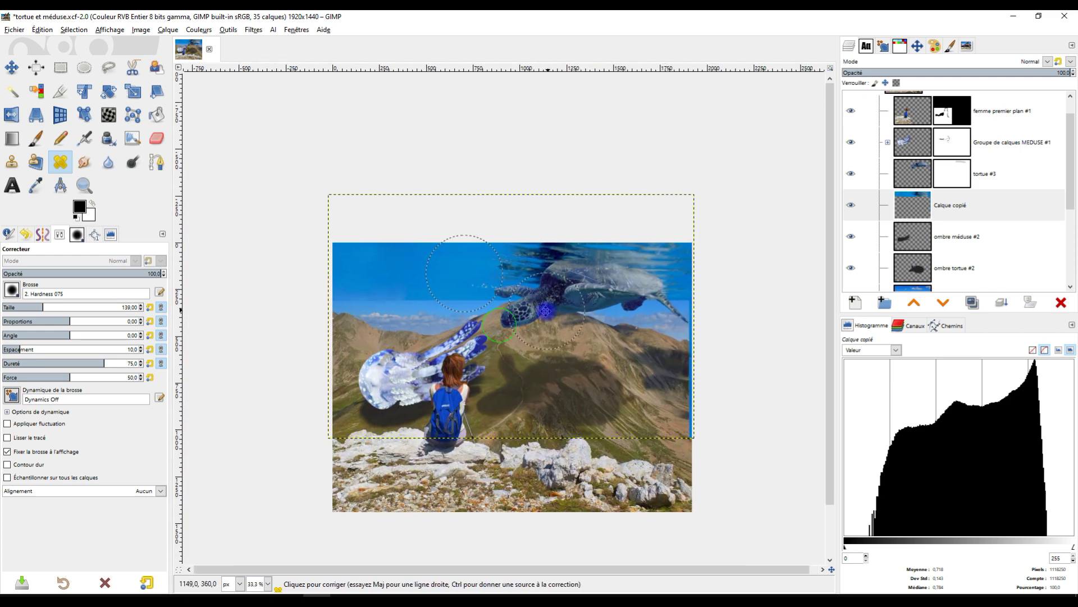
right_click(914, 207)
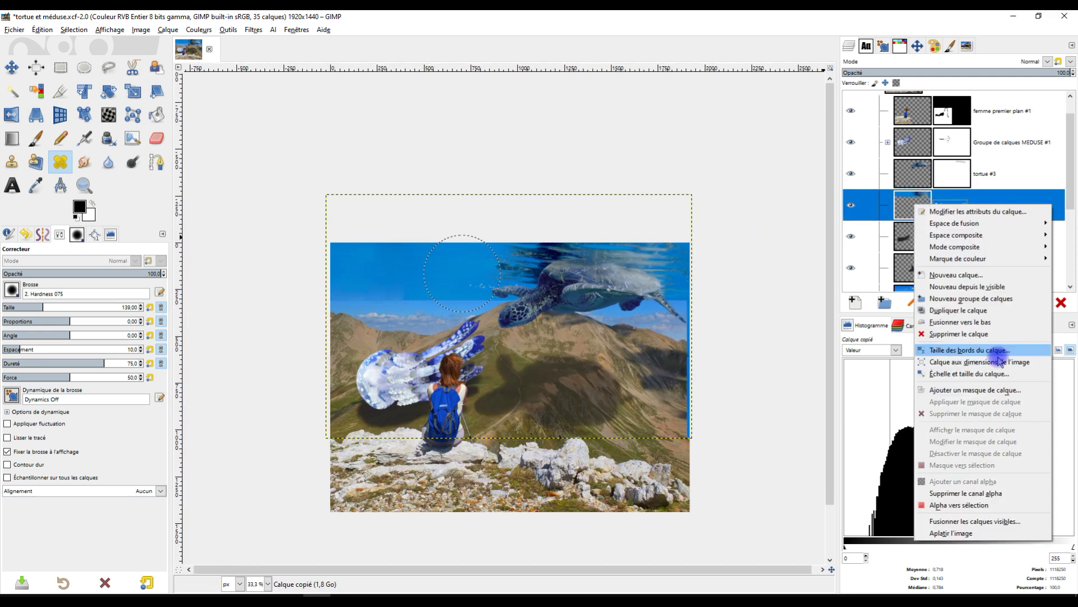
click(944, 361)
ctrl+scroll(395, 251, up, 2)
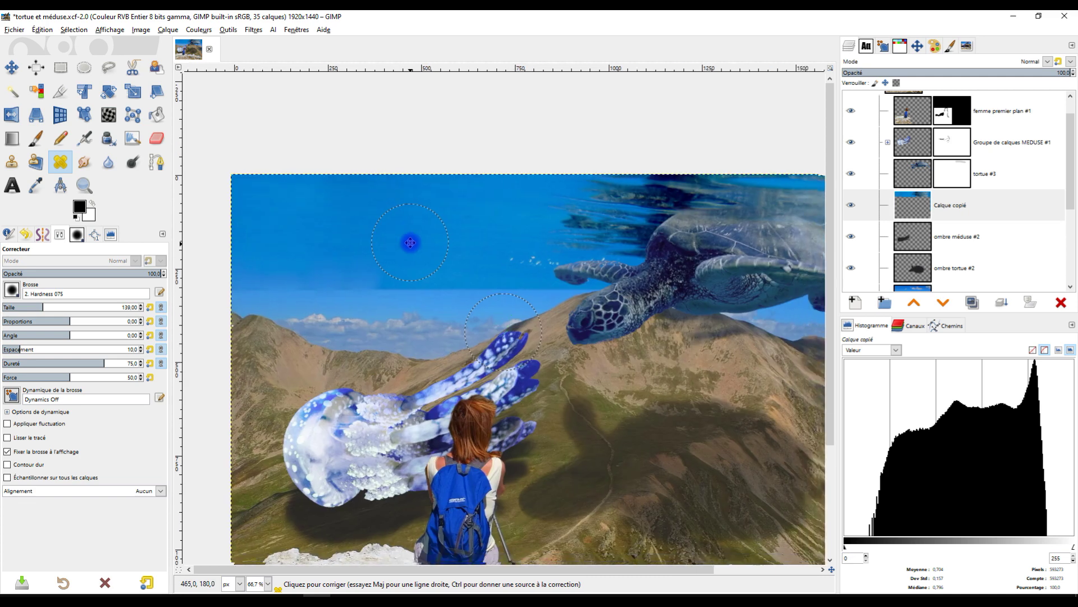
- Add a white, full-opacity layer mask to the layer Calque copié
right_click(896, 202)
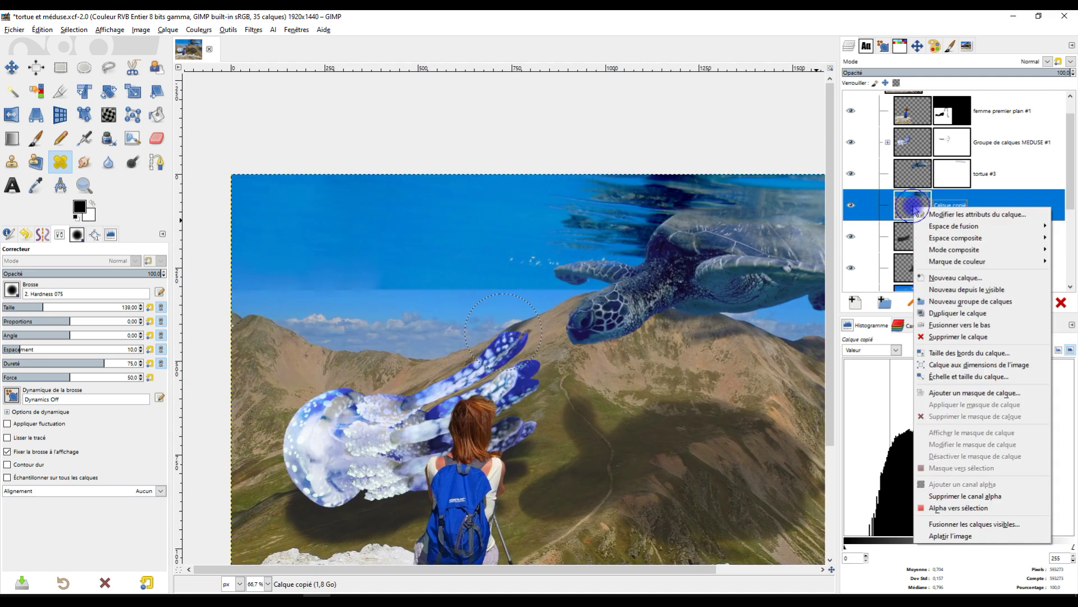
click(955, 390)
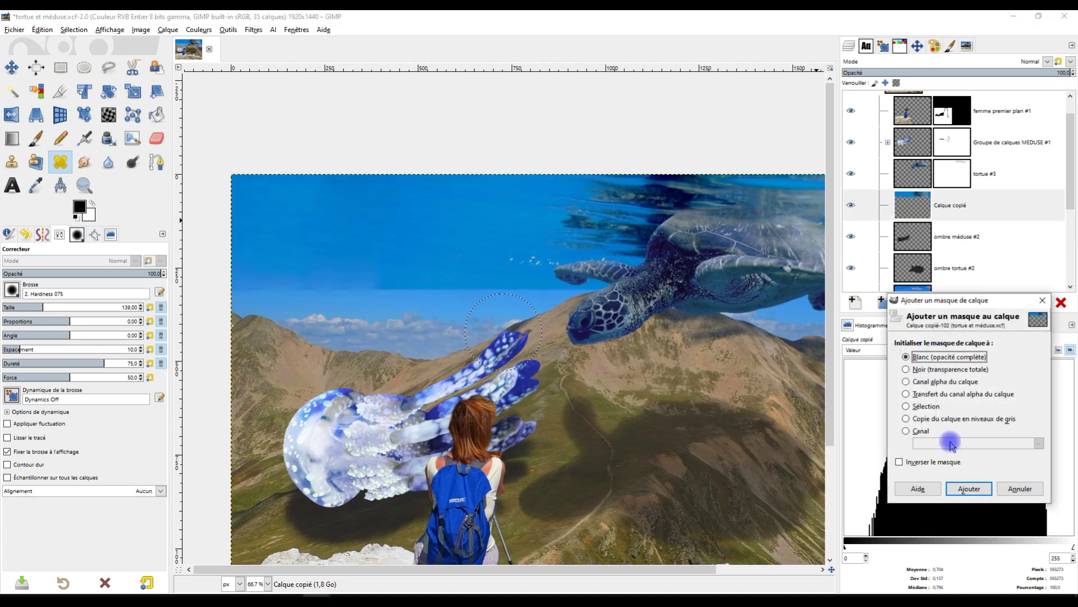
click(969, 489)
- Paint the layer mask black along the water's lower edge across the image, using the Hardness 050 brush at size 175 and 100 opacity
scroll(504, 268, down, 2)
scroll(504, 268, right, 3)
ctrl+scroll(502, 269, down, 1)
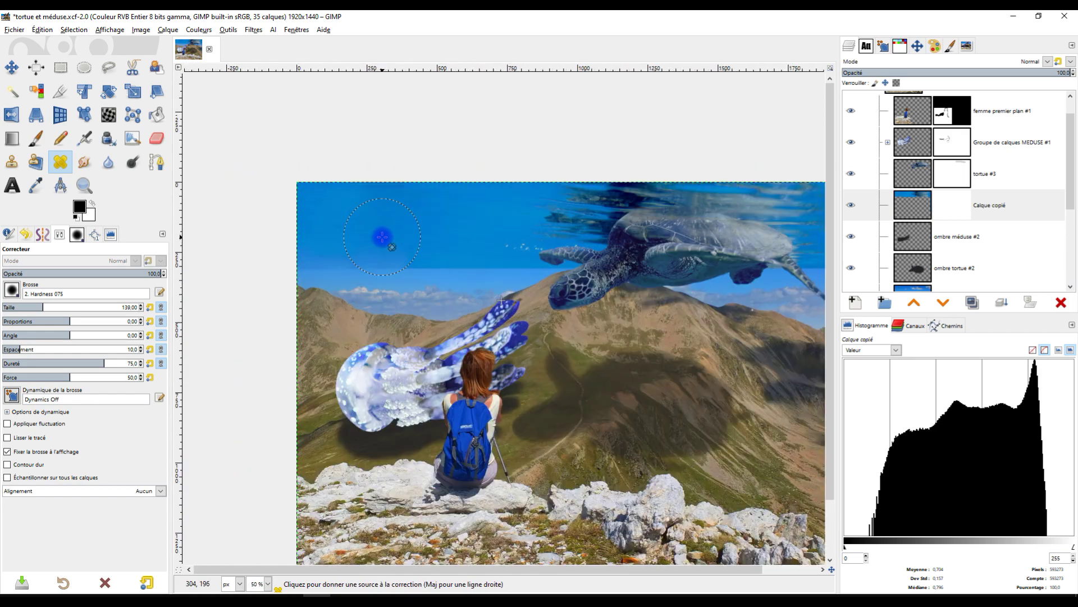
click(36, 139)
click(77, 216)
click(333, 296)
drag(78, 271, 165, 273)
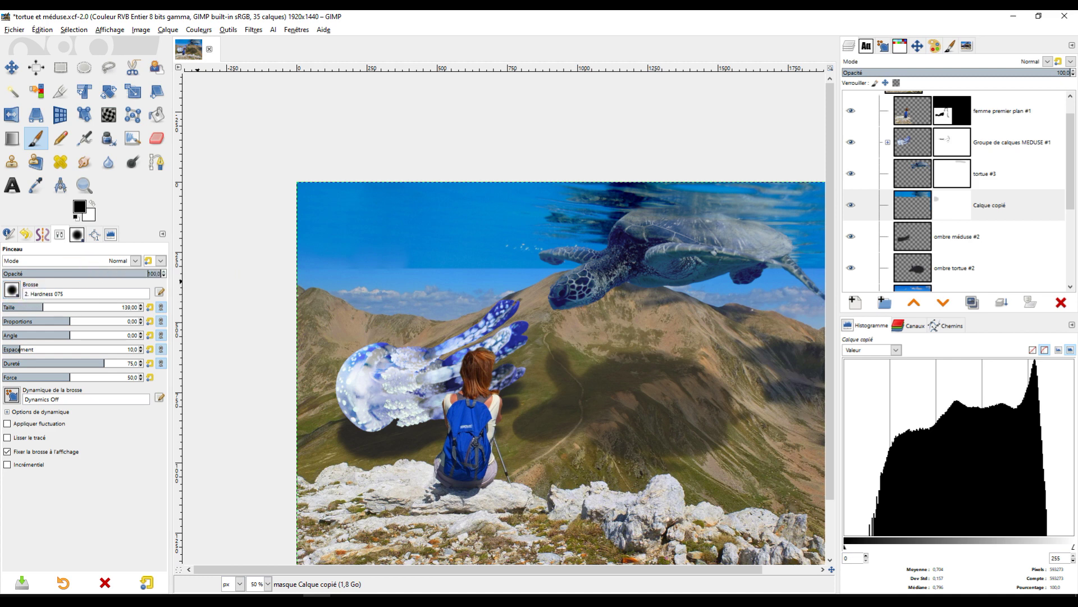
click(13, 290)
click(39, 312)
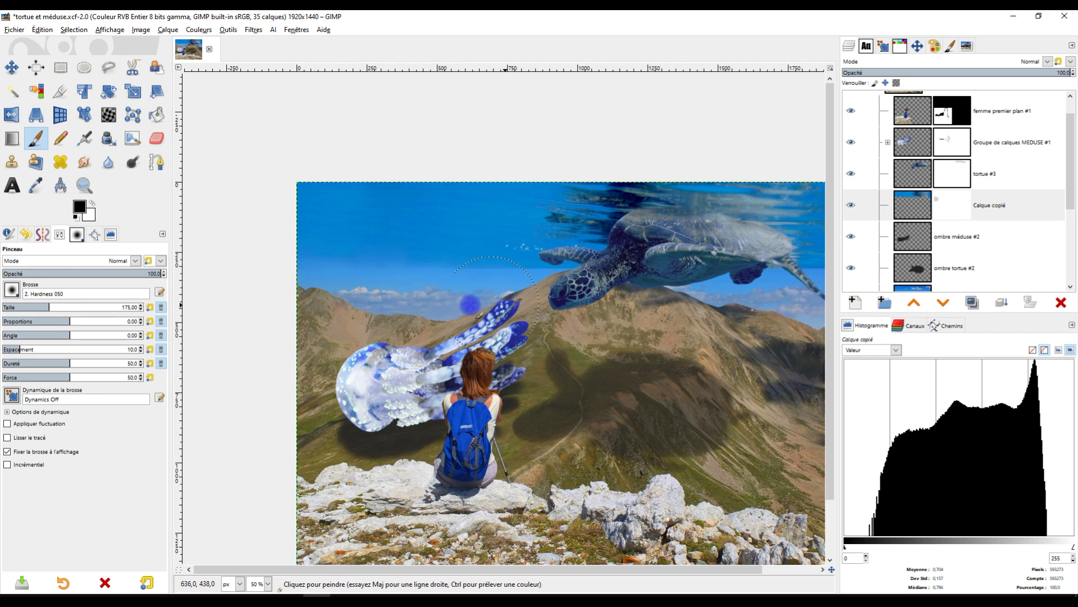
mouse_move(535, 308)
mouse_down()
mouse_move(460, 304)
mouse_move(585, 337)
mouse_up()
drag(658, 353, 446, 373)
drag(484, 330, 544, 330)
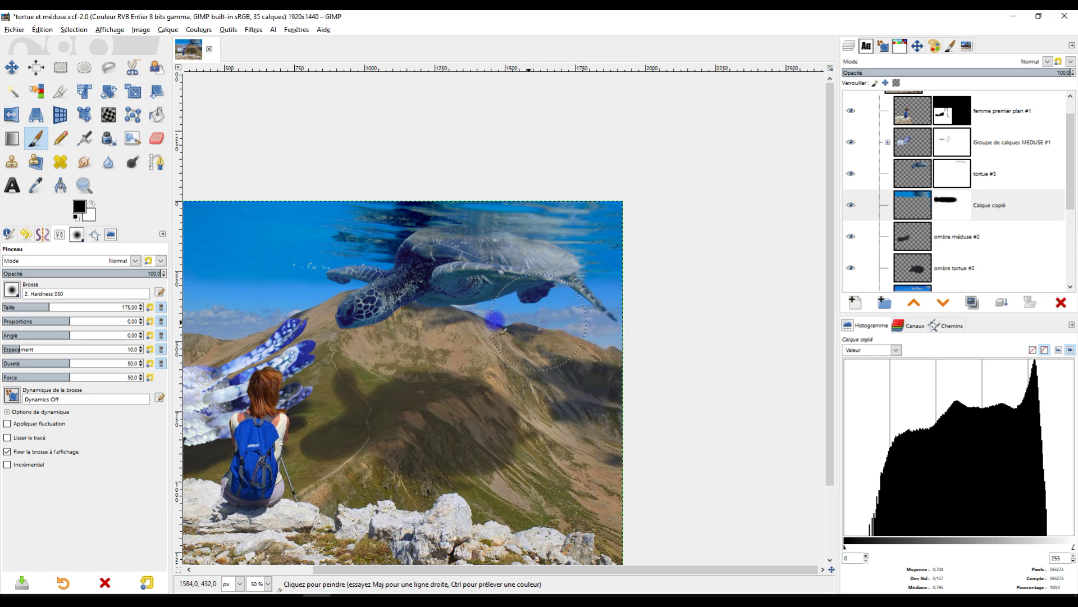
drag(258, 312, 225, 310)
mouse_move(324, 390)
mouse_down()
mouse_move(633, 414)
mouse_move(665, 389)
mouse_up()
drag(526, 310, 515, 310)
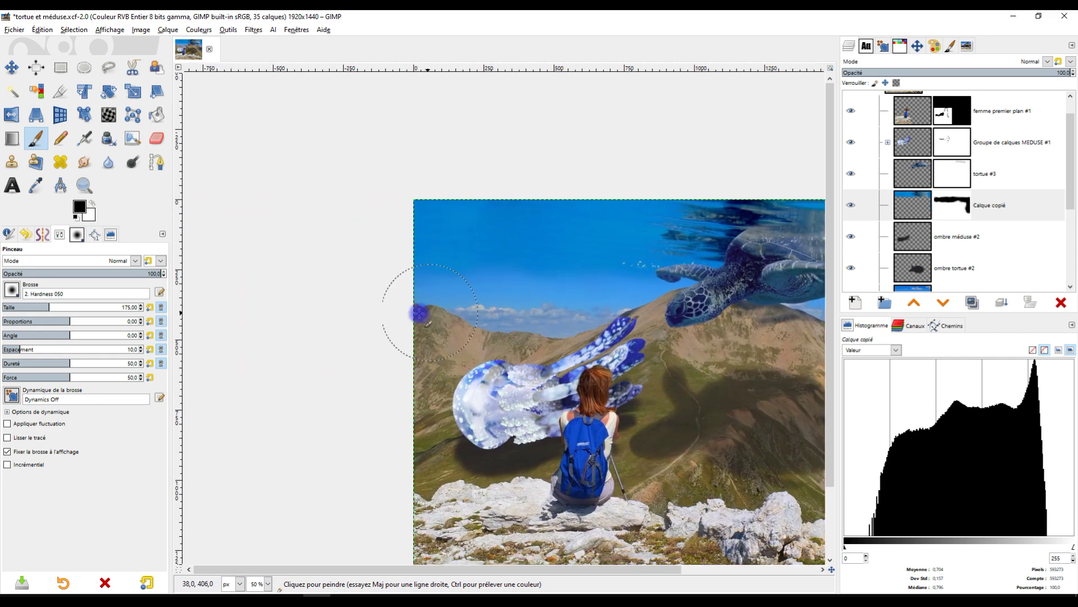
- Adjust the water layer itself, not its mask, with Hue-Saturation: hue -2.2, lightness 5.4 and saturation 3.6
scroll(374, 316, right, 5)
scroll(401, 355, left, 2)
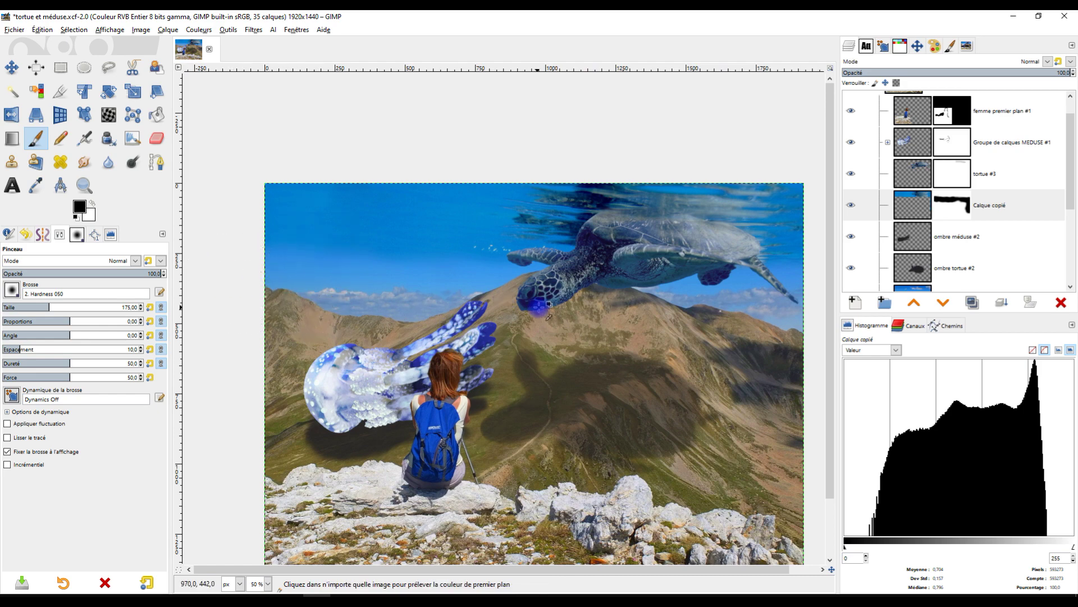
scroll(578, 292, down, 2)
ctrl+scroll(575, 275, down, 2)
ctrl+scroll(565, 257, up, 1)
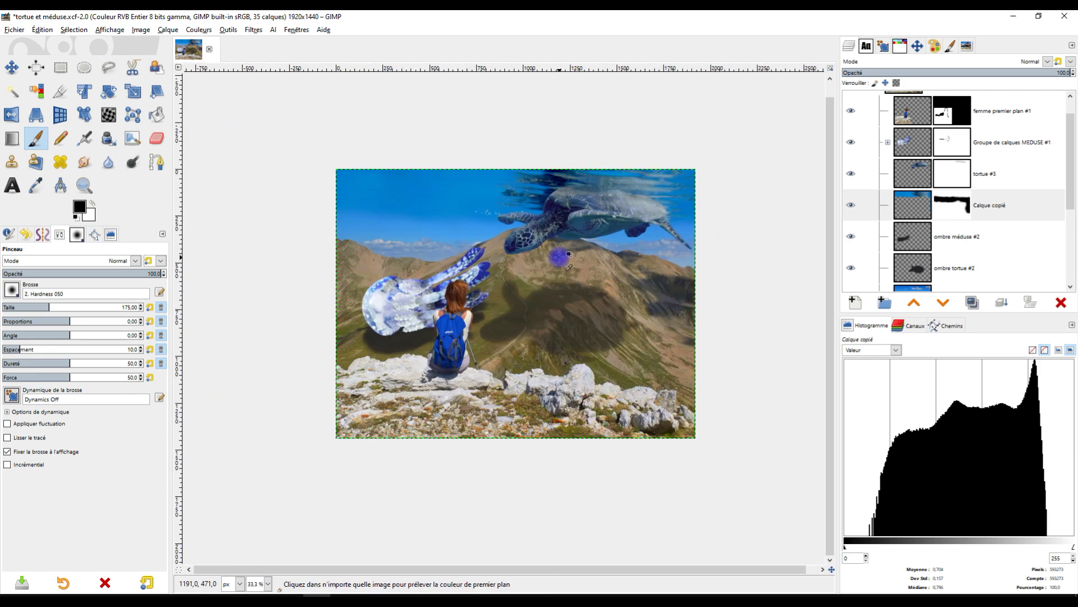
ctrl+scroll(560, 258, up, 1)
scroll(596, 283, down, 1)
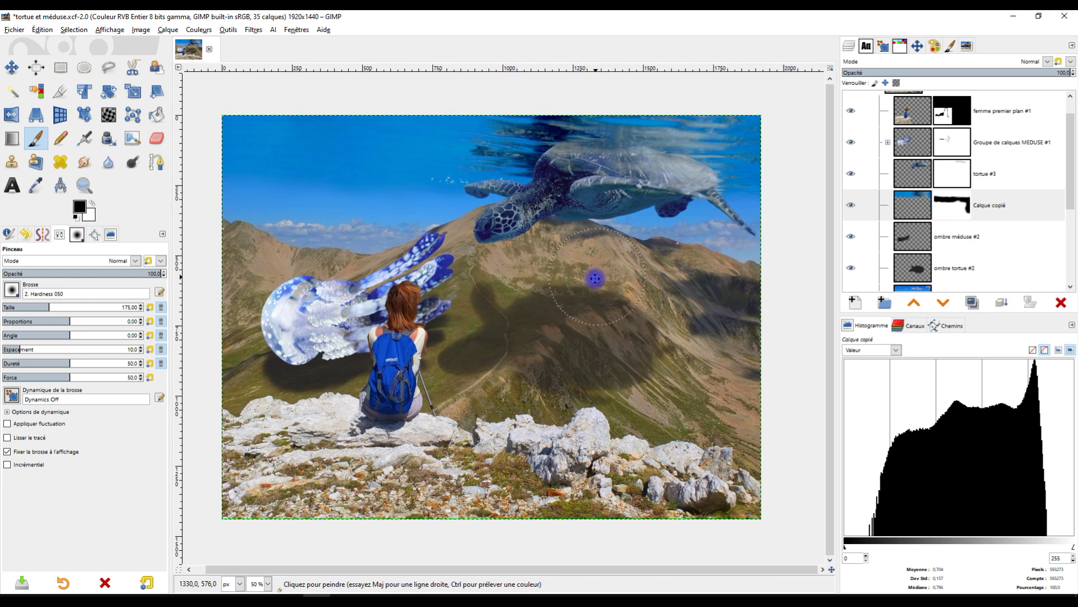
click(910, 203)
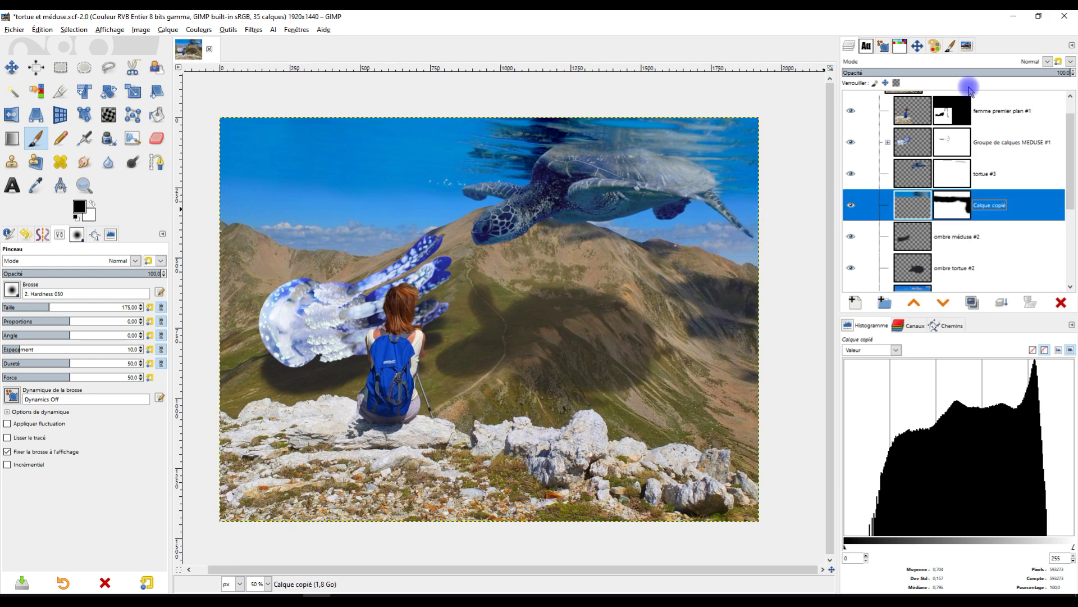
click(192, 31)
click(240, 77)
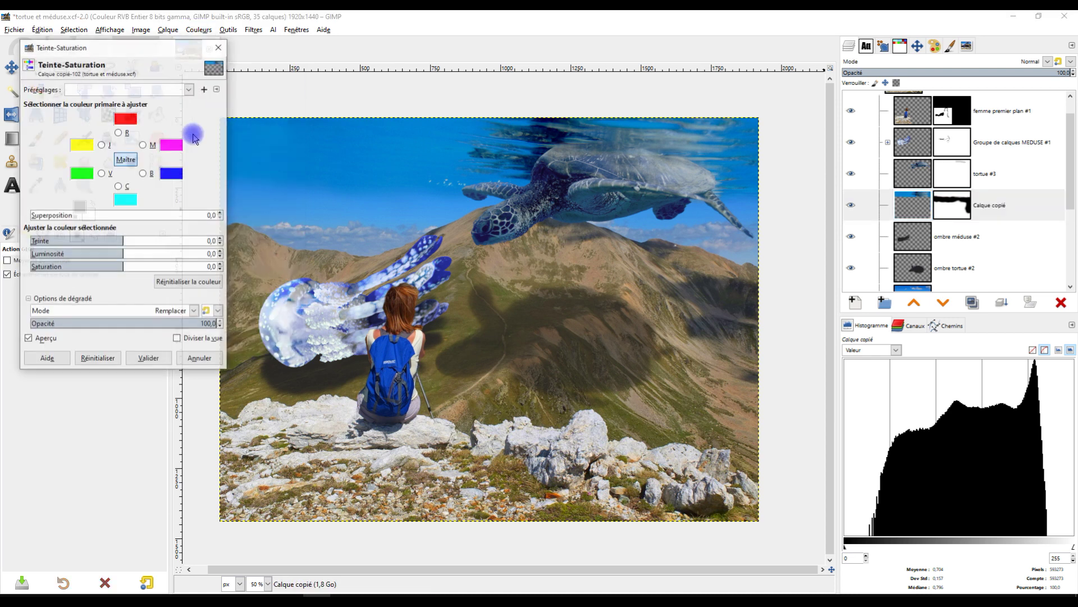
drag(123, 242, 123, 242)
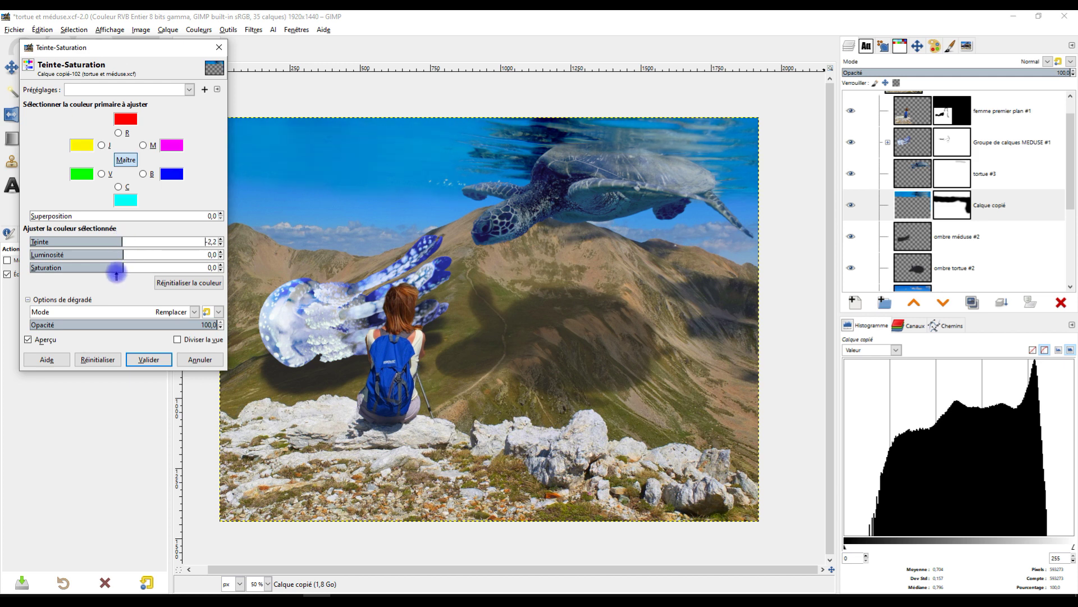
drag(120, 253, 129, 257)
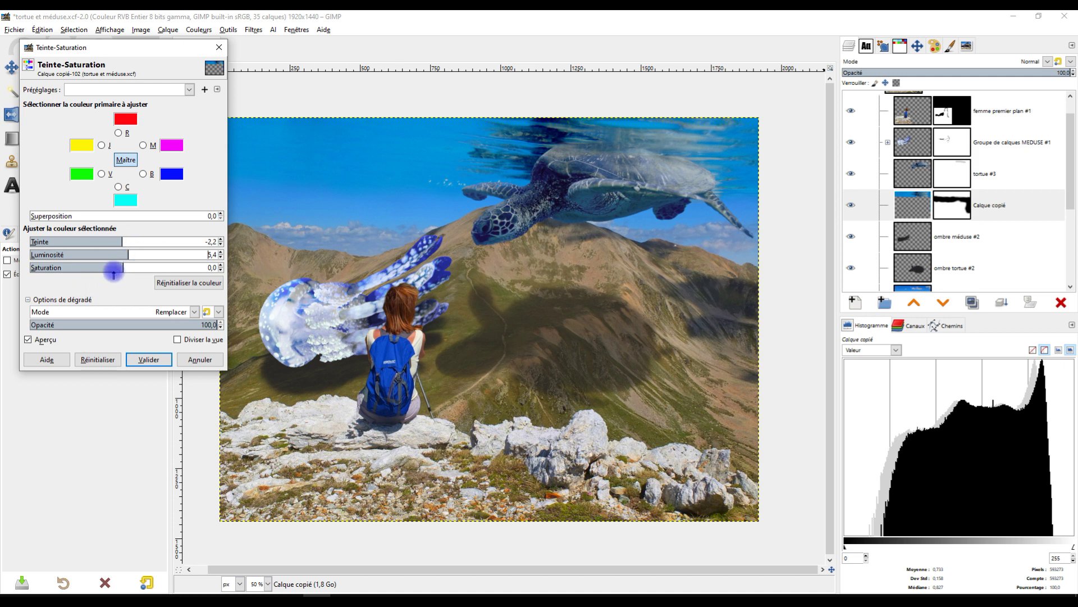
drag(113, 267, 127, 267)
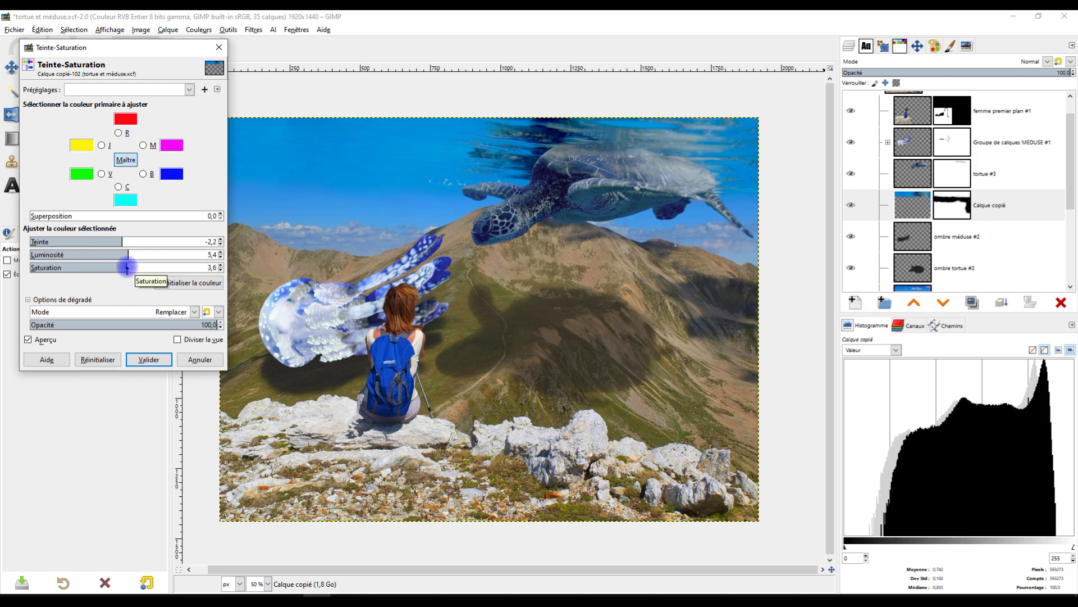
scroll(364, 170, up, 2)
scroll(364, 171, down, 2)
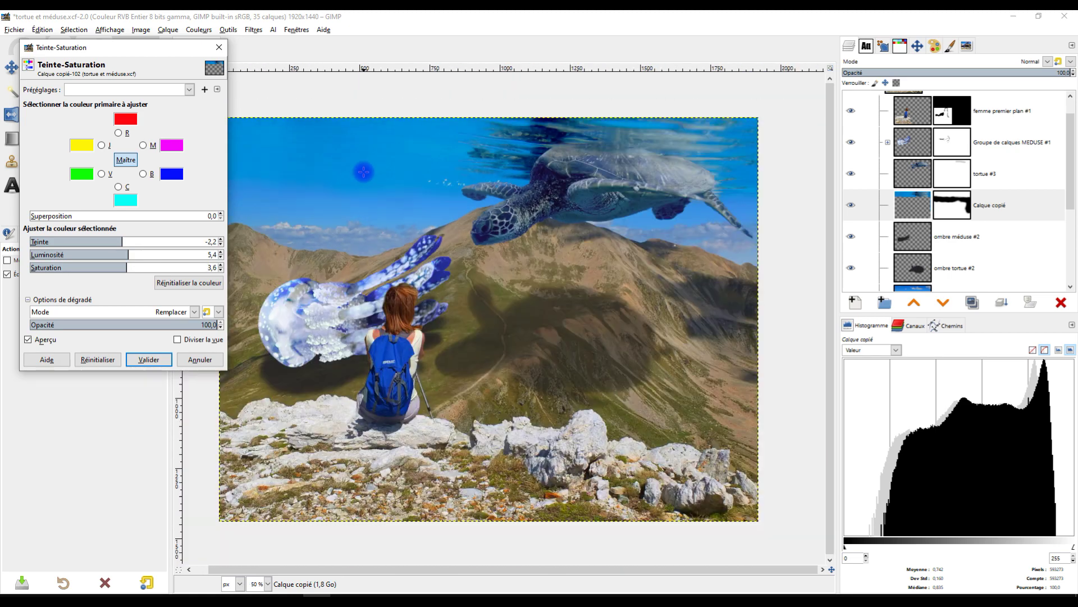
click(151, 360)
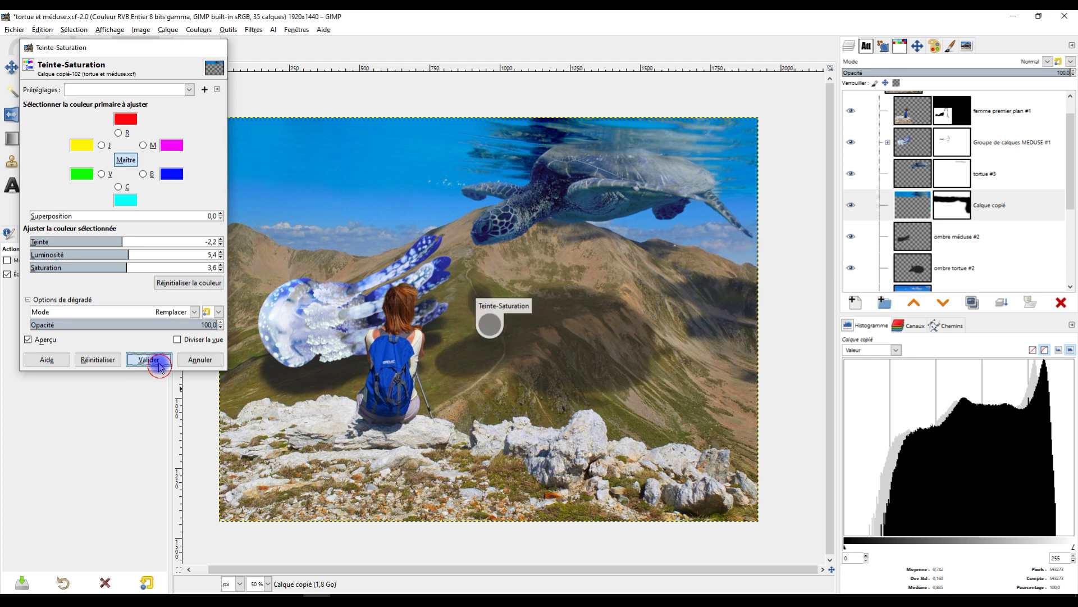
- Rename the layer Calque copié as "surface eau #1"
scroll(629, 295, down, 1)
scroll(623, 293, up, 1)
drag(658, 315, 657, 292)
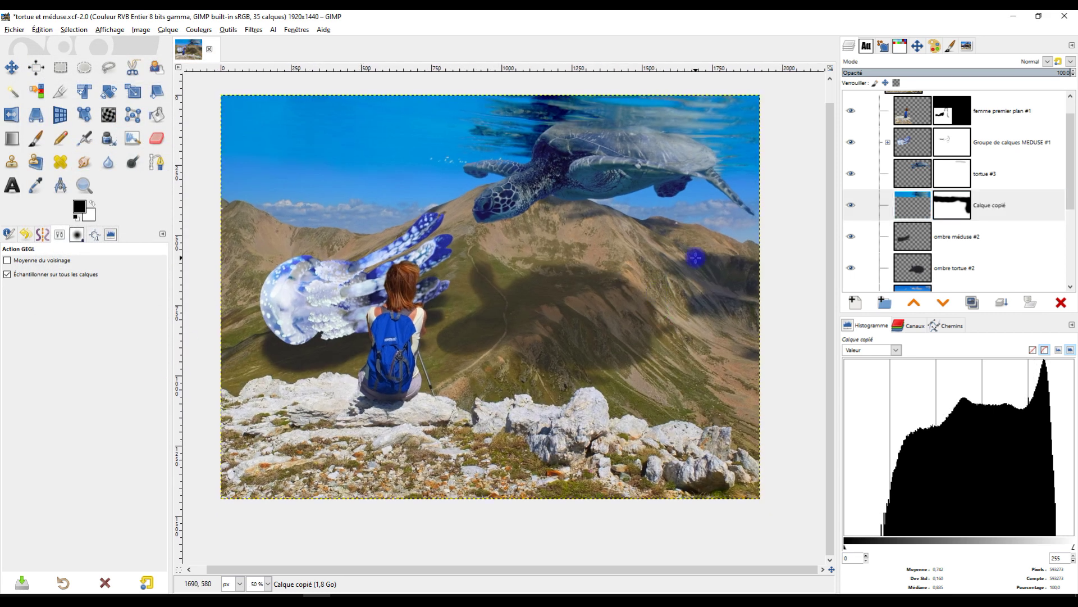
double_click(1011, 203)
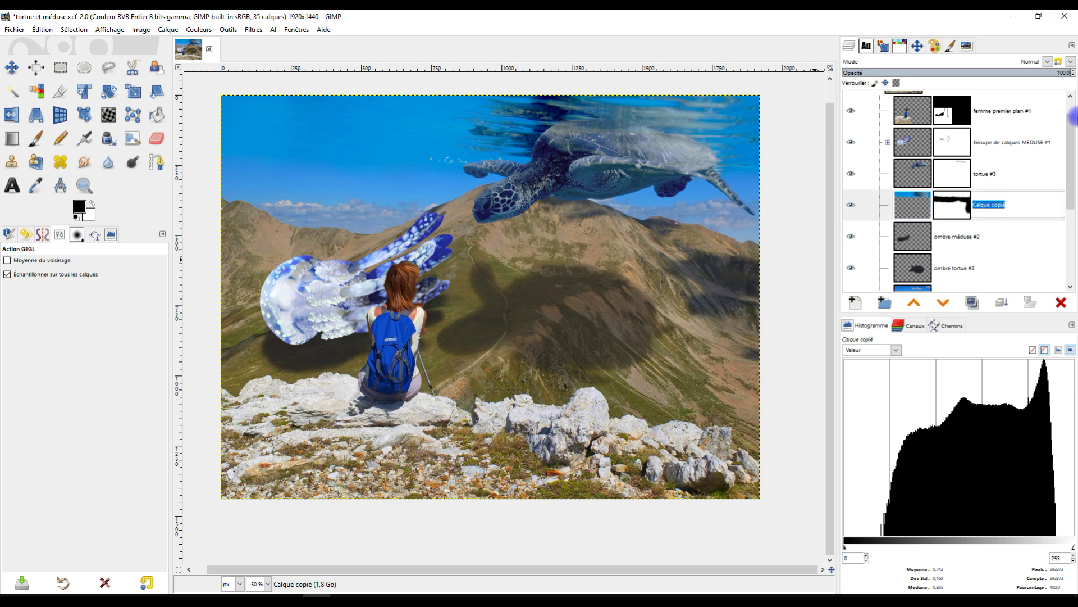
text(Surface eau)
key(Return)
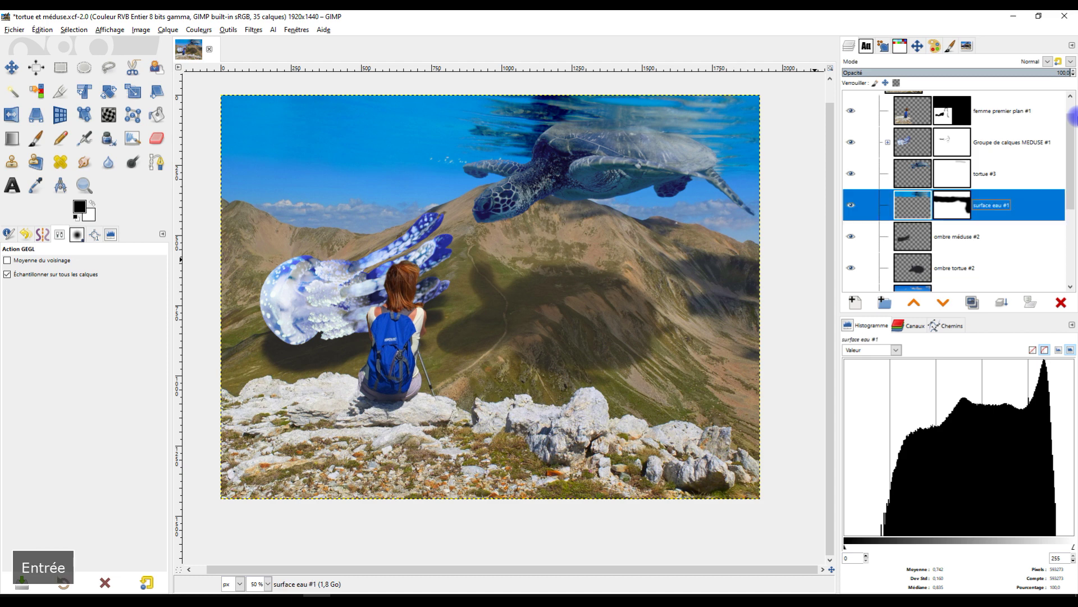
- Review the order and masks of the layers in the version 3 group, from the foreground woman down to the background
scroll(933, 208, up, 1)
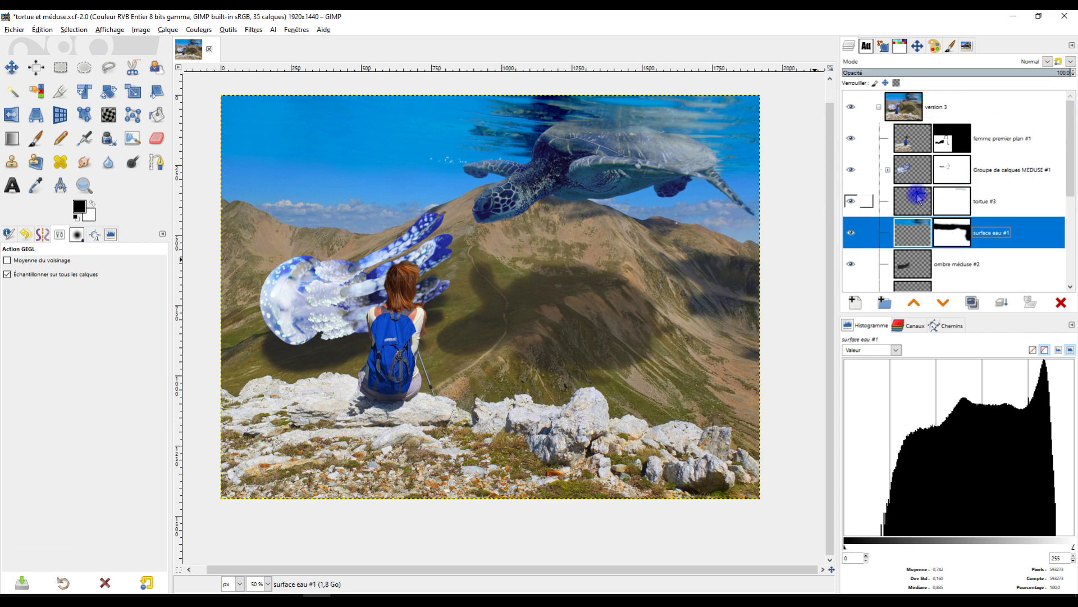
mouse_move(684, 205)
mouse_down()
mouse_move(659, 188)
mouse_move(693, 198)
mouse_up()
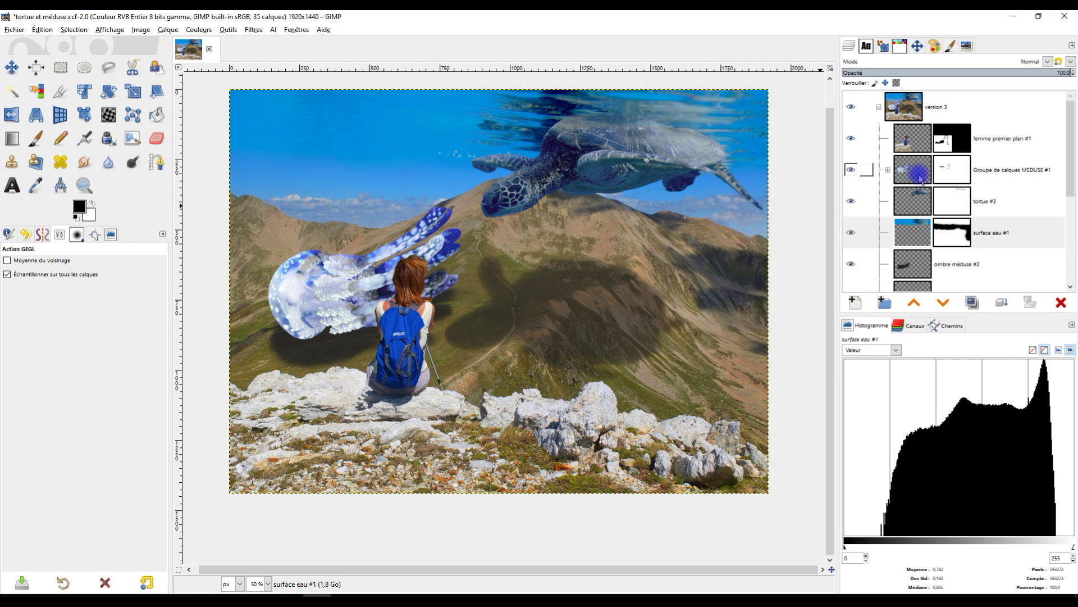
scroll(935, 193, down, 2)
scroll(949, 194, up, 1)
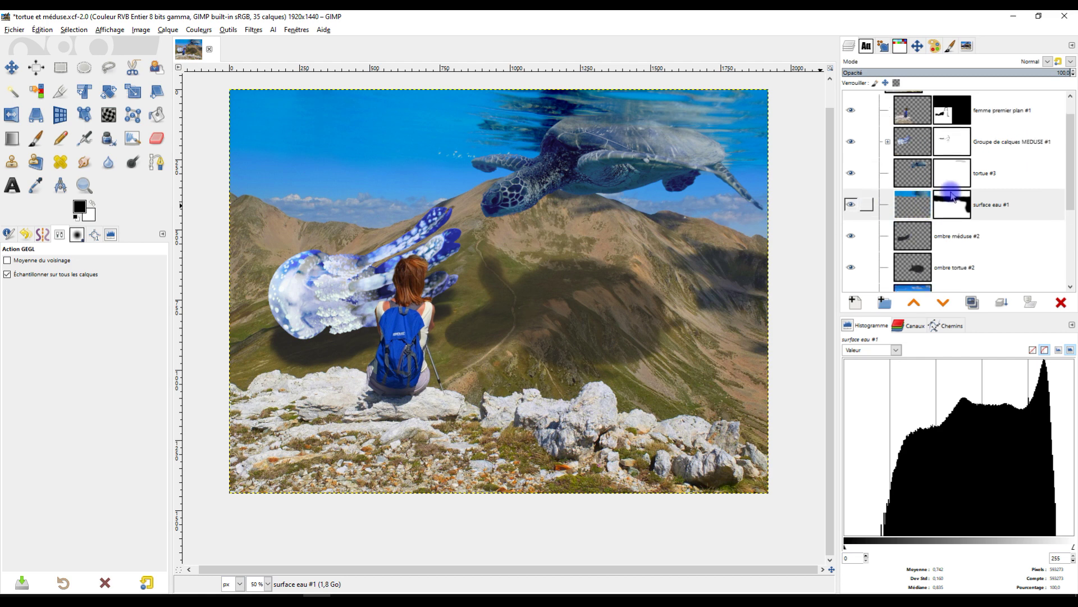
scroll(952, 196, up, 1)
scroll(934, 191, down, 3)
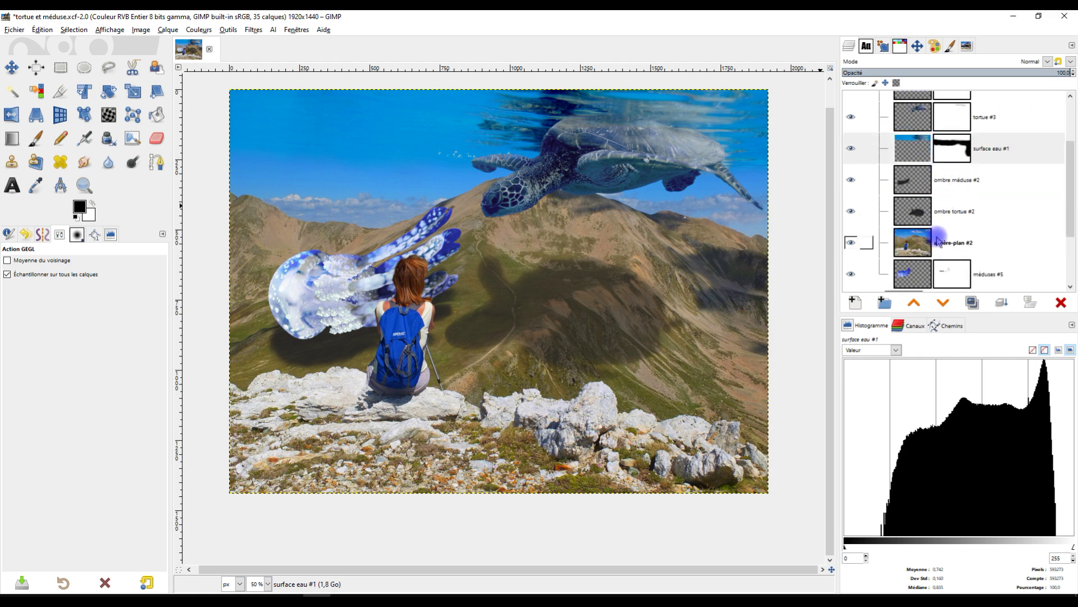
scroll(940, 186, up, 2)
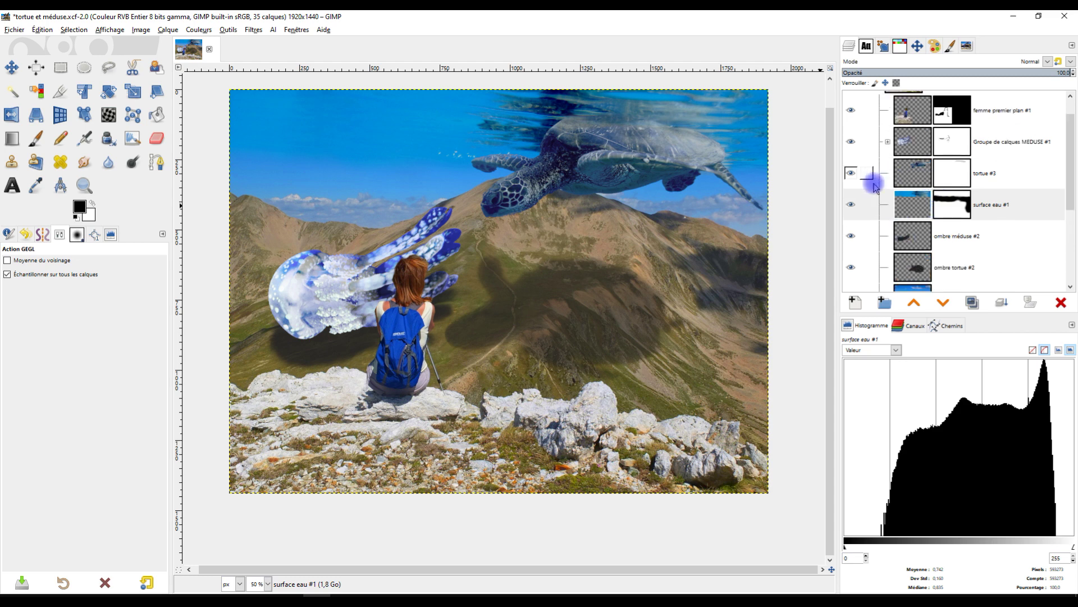
scroll(930, 175, up, 1)
scroll(955, 191, down, 3)
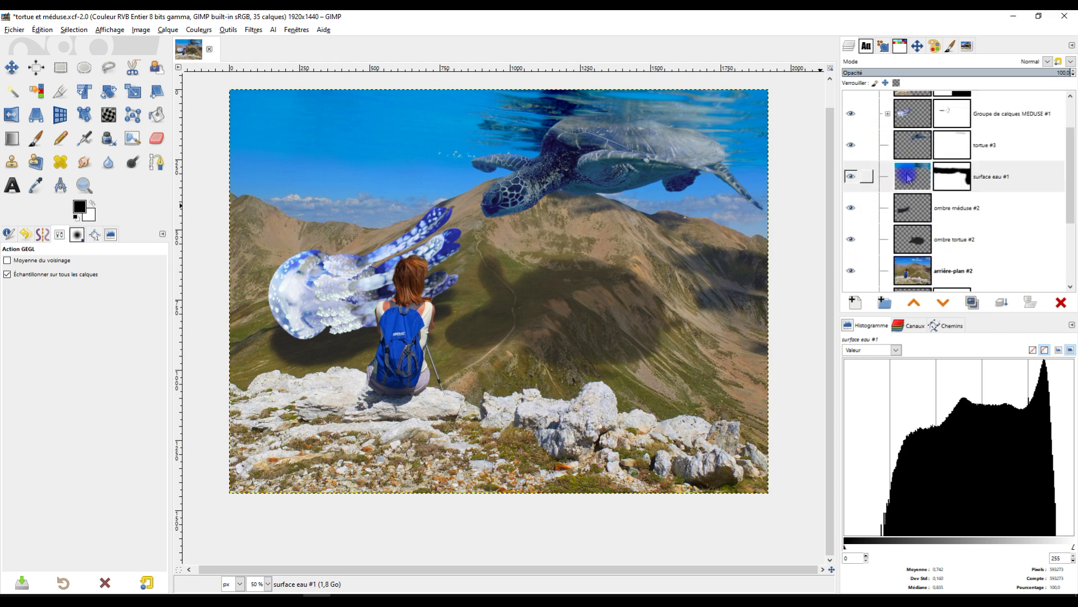
scroll(964, 232, down, 1)
scroll(963, 223, up, 3)
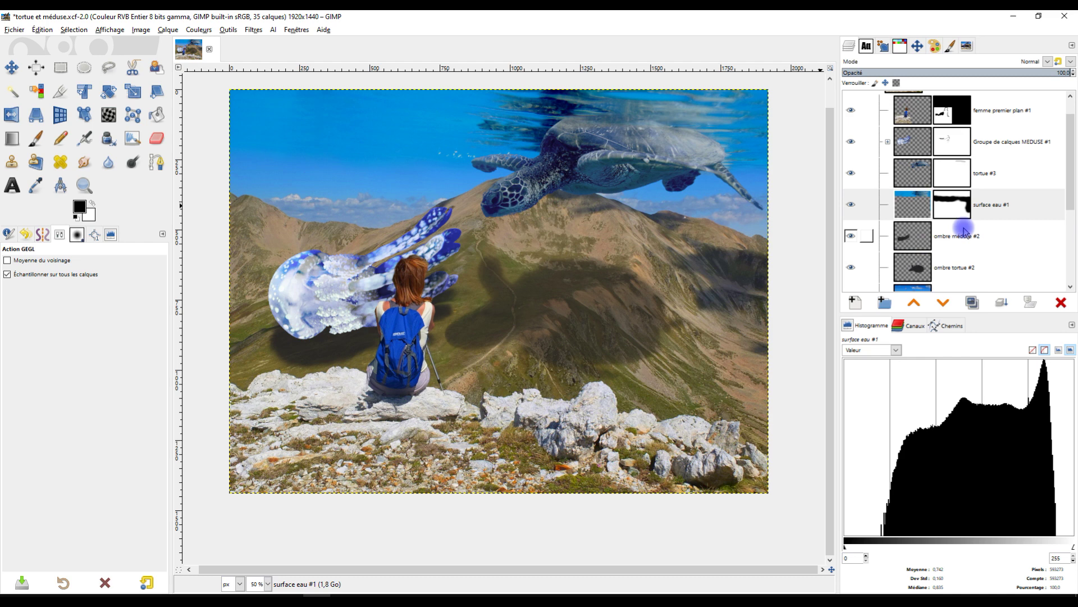
- Start a Levels adjustment on the méduses #4 layer inside Groupe de calques MEDUSE #1, setting the Valeur black input to 34 and gamma to 0.81
click(886, 144)
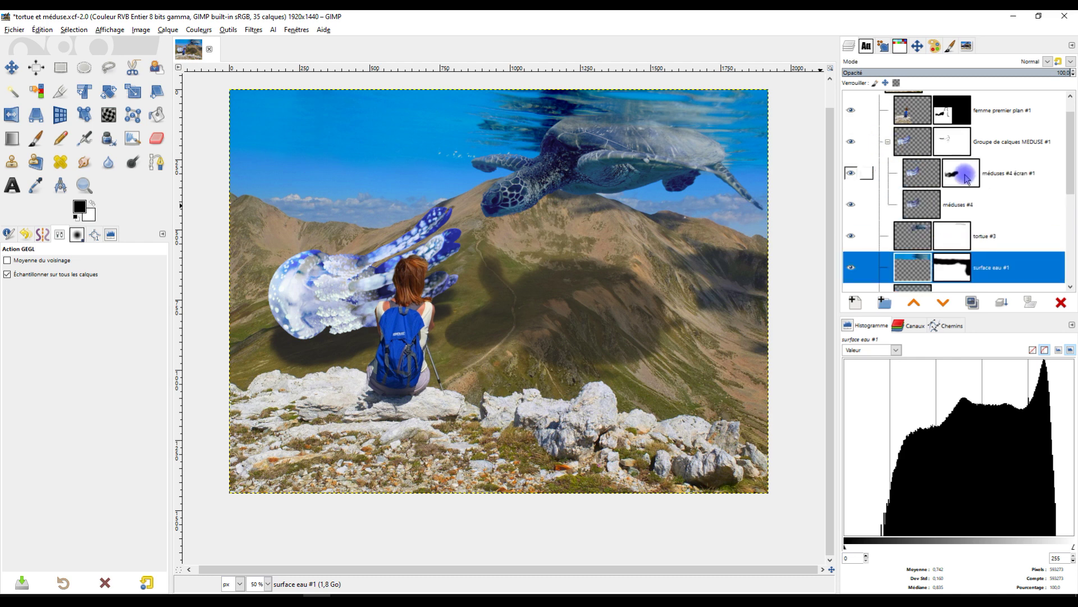
scroll(955, 168, down, 2)
click(921, 151)
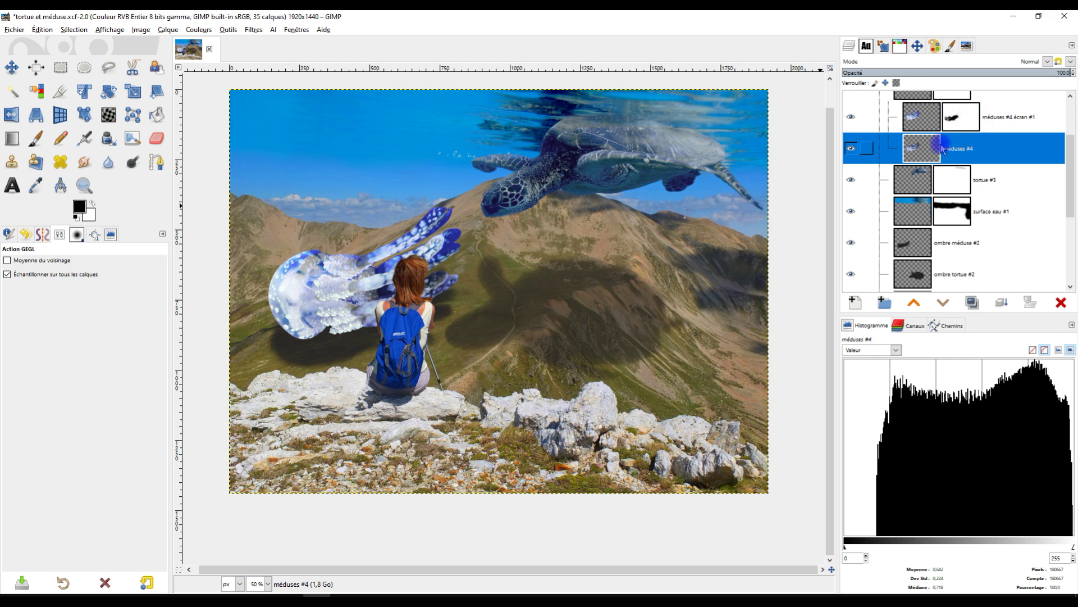
click(197, 30)
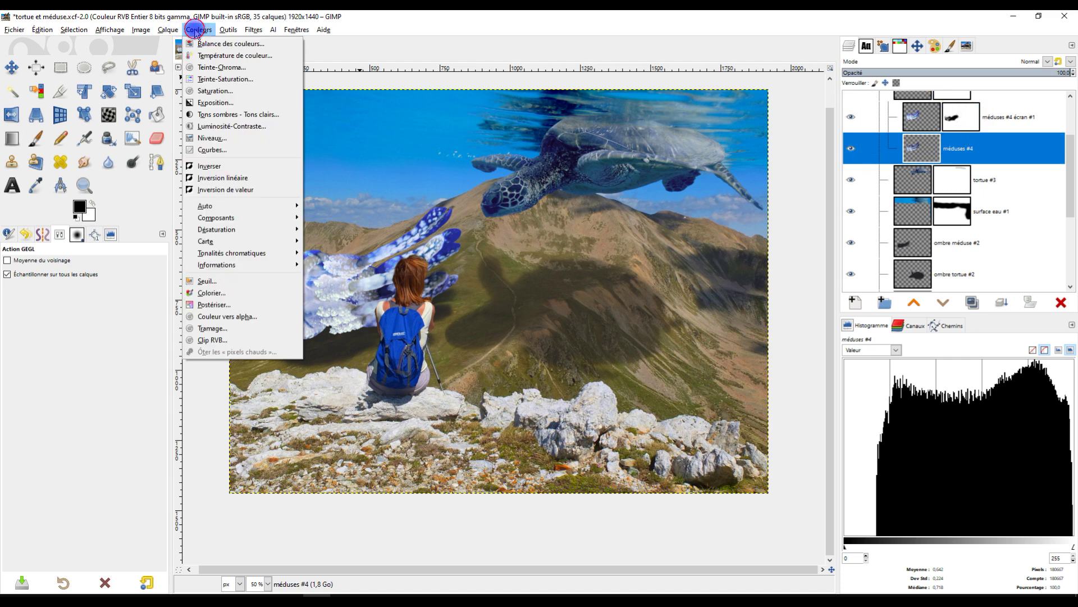
click(212, 138)
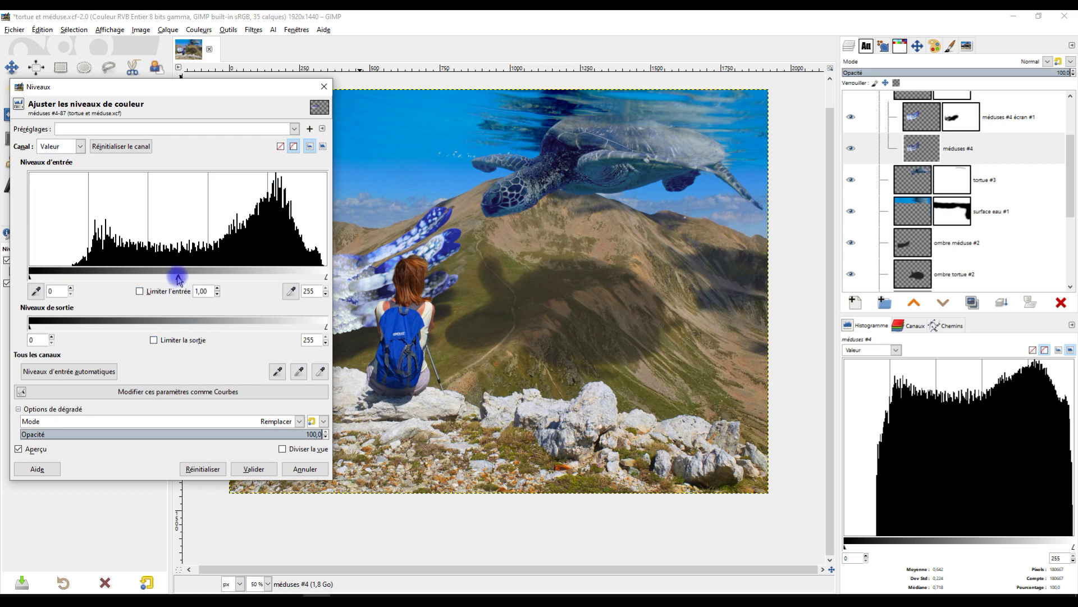
drag(185, 278, 192, 277)
drag(199, 97, 758, 177)
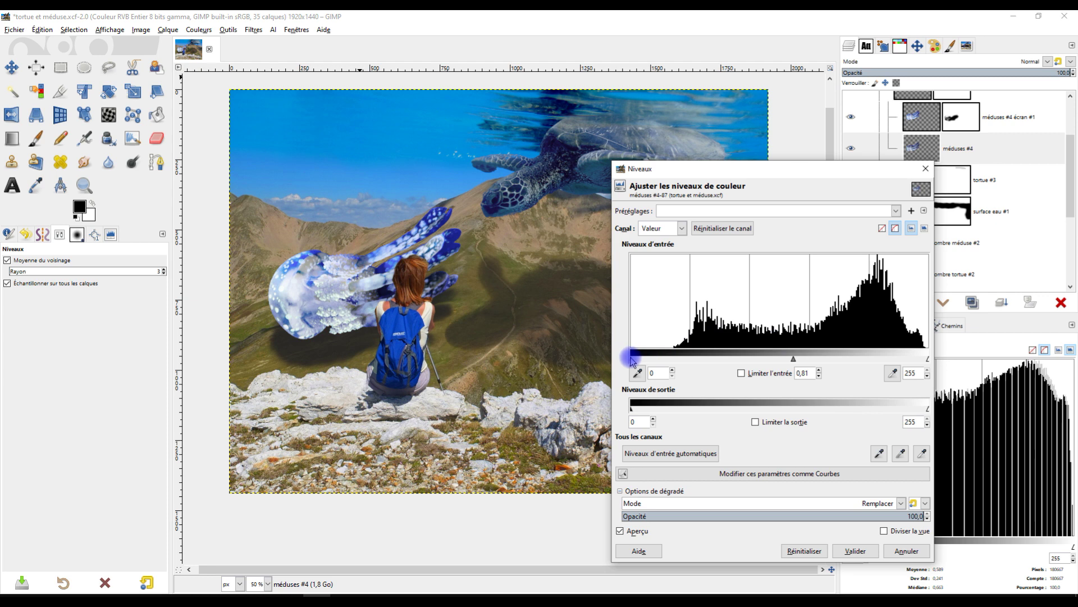
drag(660, 362, 670, 362)
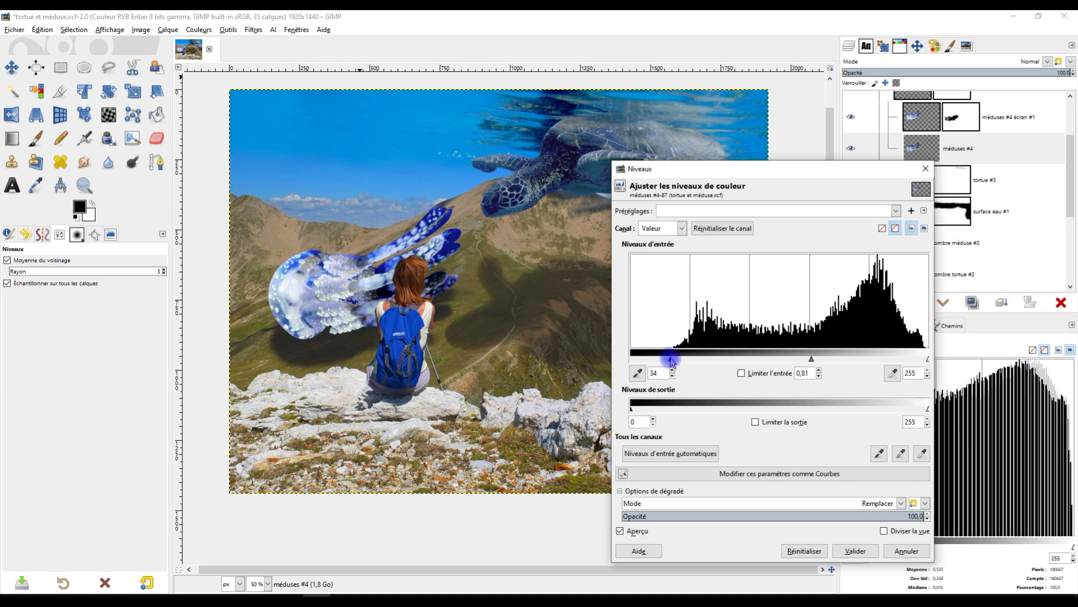
- Darken the méduses #4 midtones to a gamma of about 0.47, keep the white input at 255, and apply the levels
drag(809, 360, 826, 360)
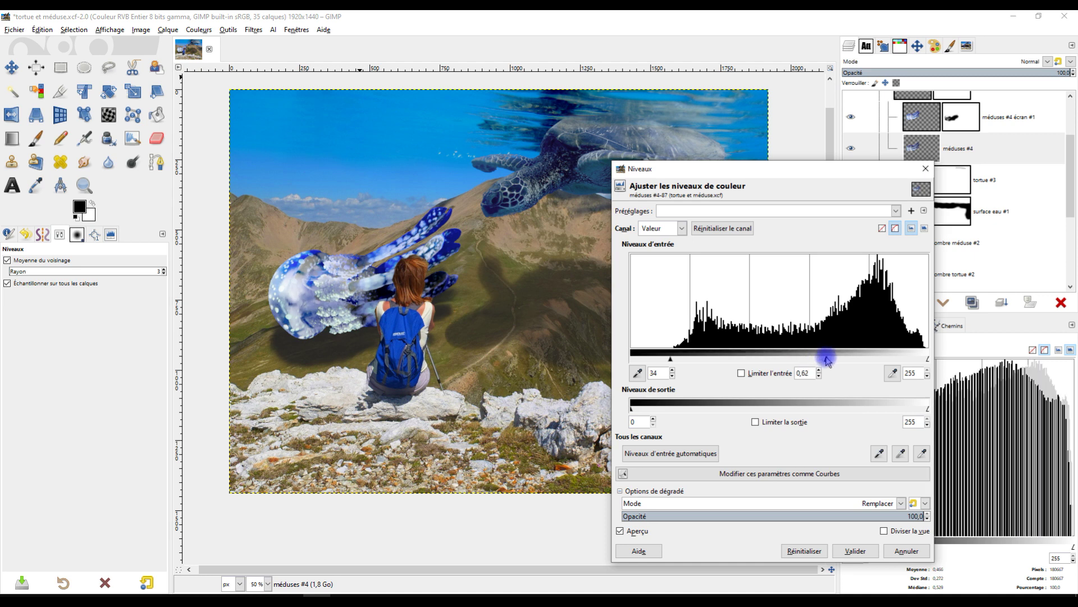
drag(833, 360, 843, 360)
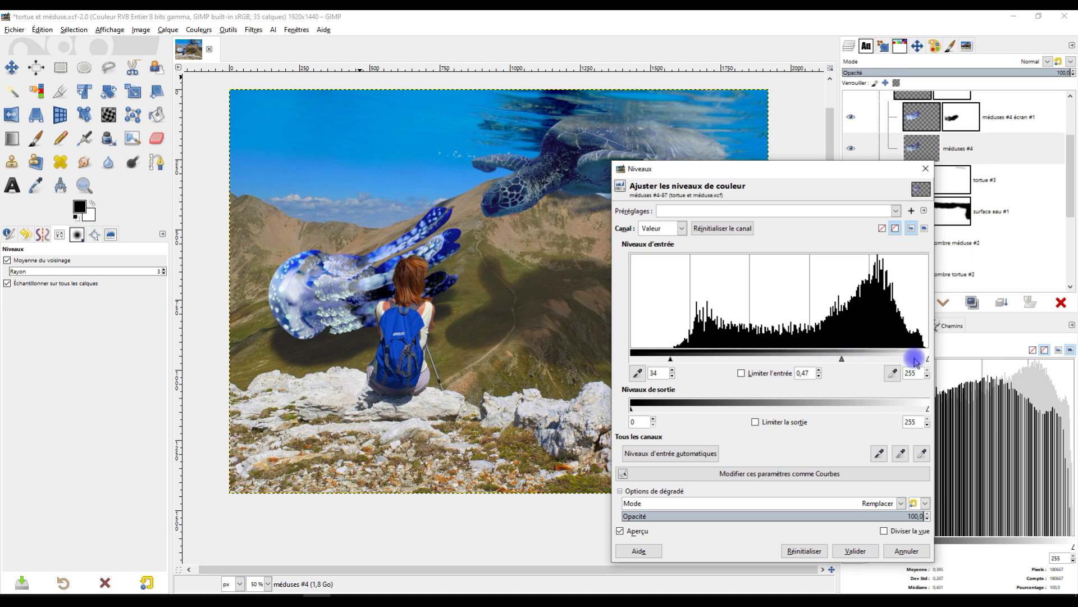
drag(919, 363, 917, 362)
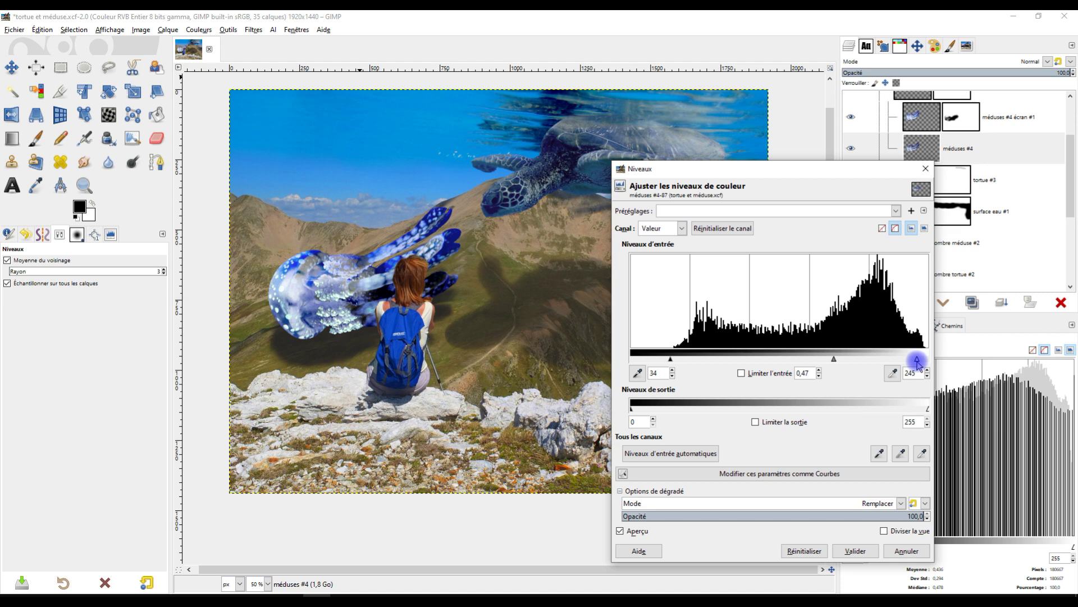
drag(911, 364, 956, 368)
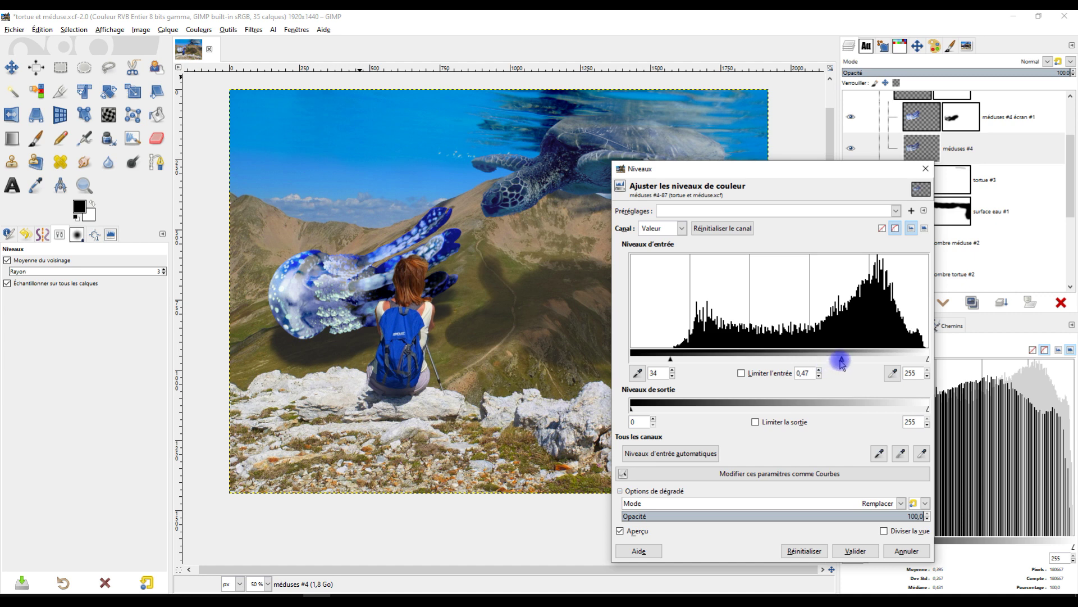
drag(837, 360, 846, 363)
click(855, 550)
- Reapply the same Levels adjustment to the méduses #4 écran #1 layer and compare the jellyfish with that layer hidden and shown
click(943, 157)
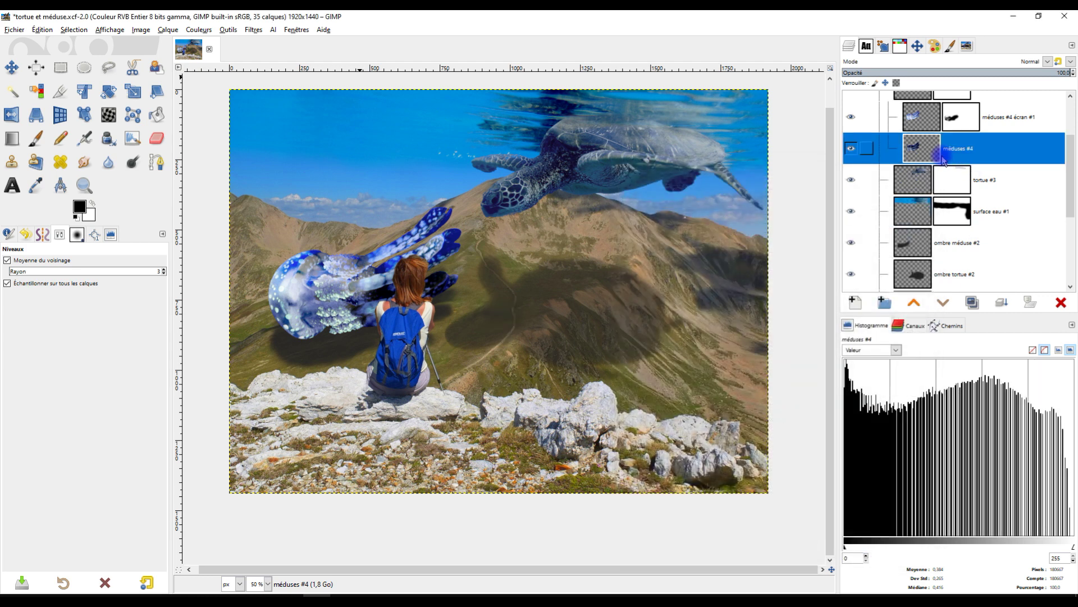
click(922, 118)
click(227, 30)
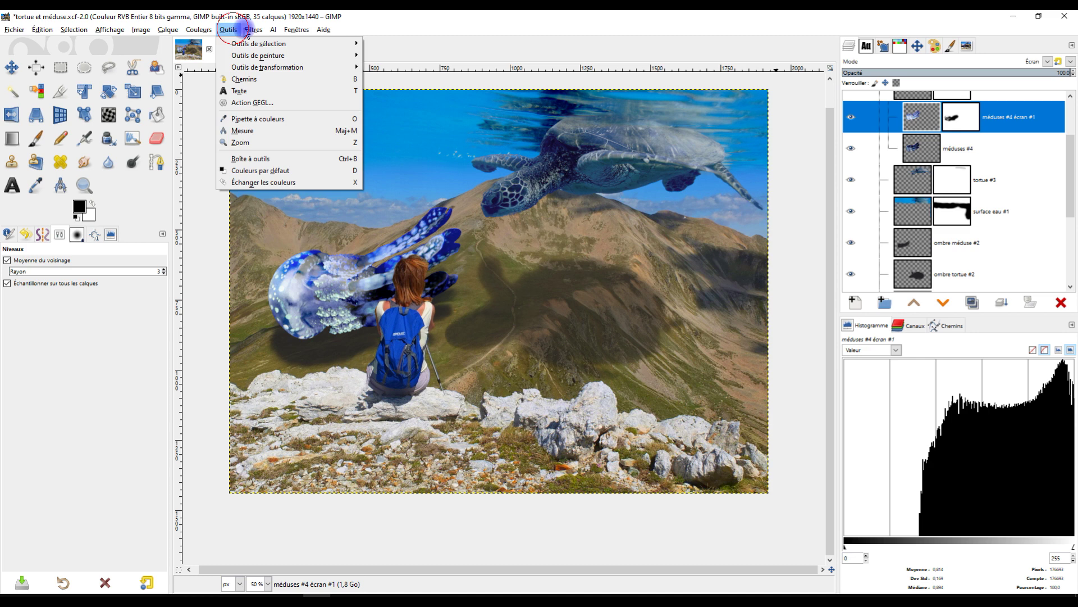
click(315, 43)
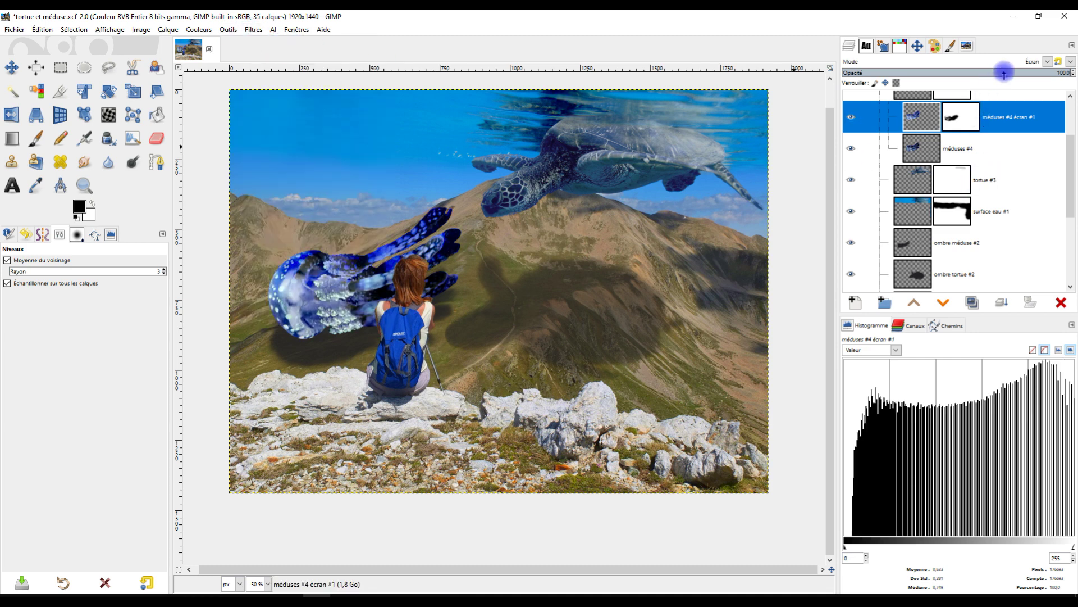
click(854, 118)
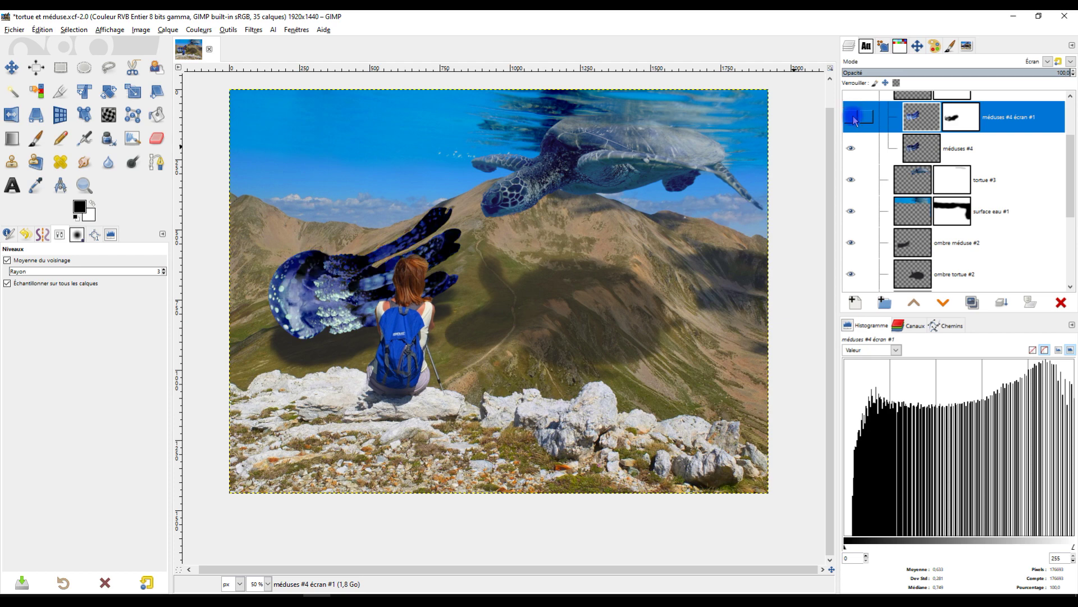
click(853, 118)
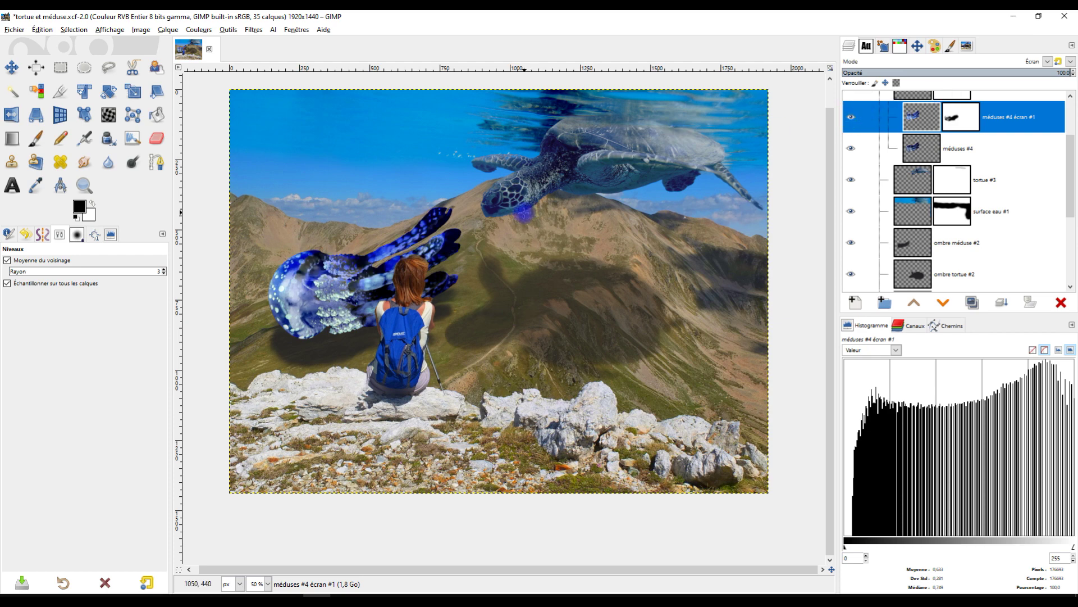
ctrl+scroll(455, 249, down, 1)
ctrl+scroll(486, 273, up, 1)
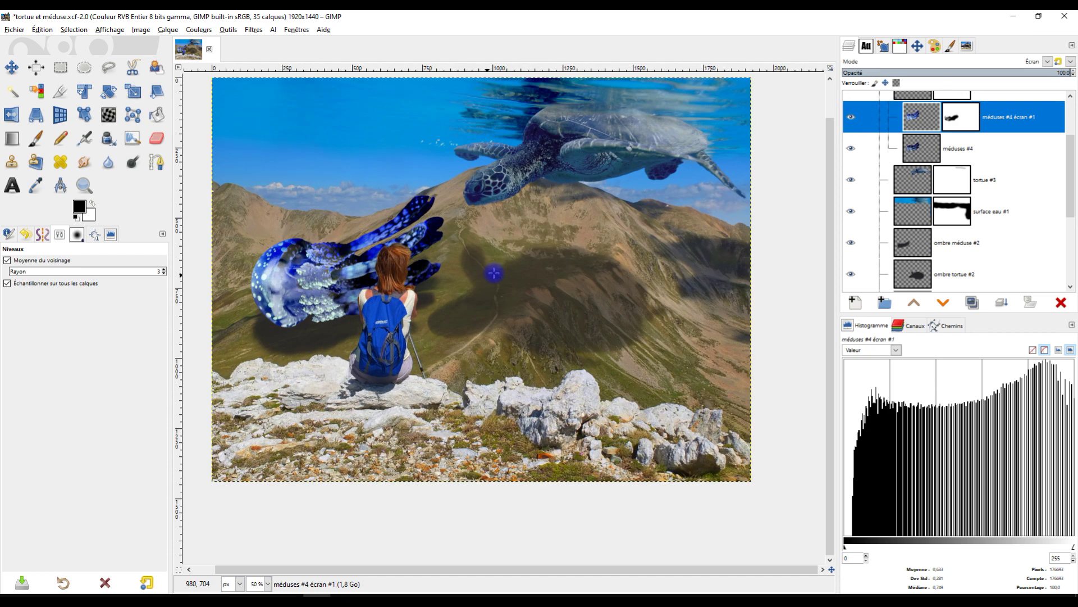
- Duplicate the méduses #4 écran #1 layer, test the copy at a lower opacity and return it to 100
click(971, 305)
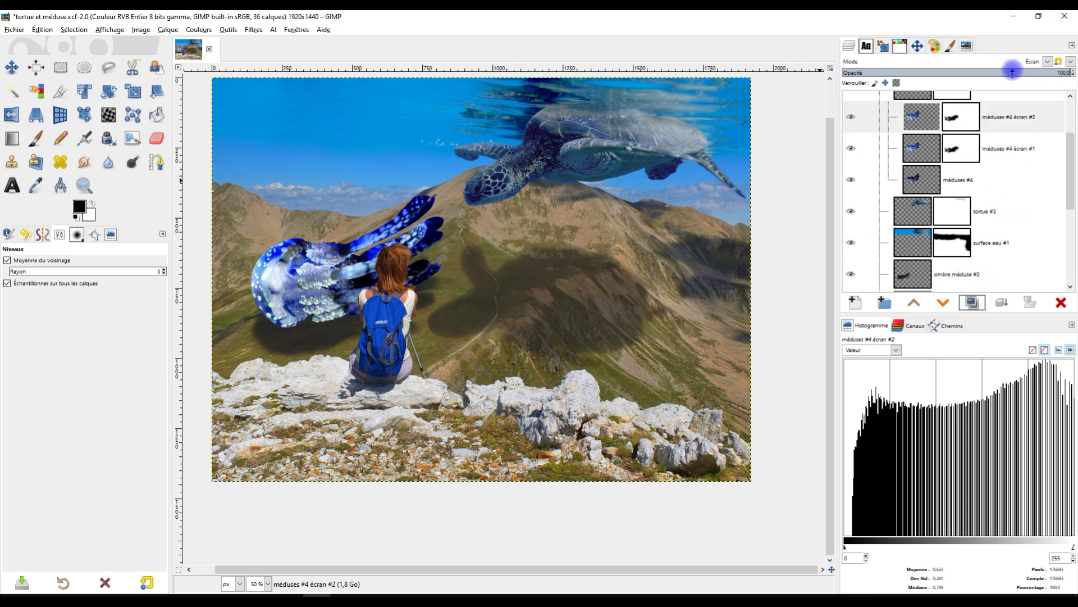
drag(1013, 72, 1002, 72)
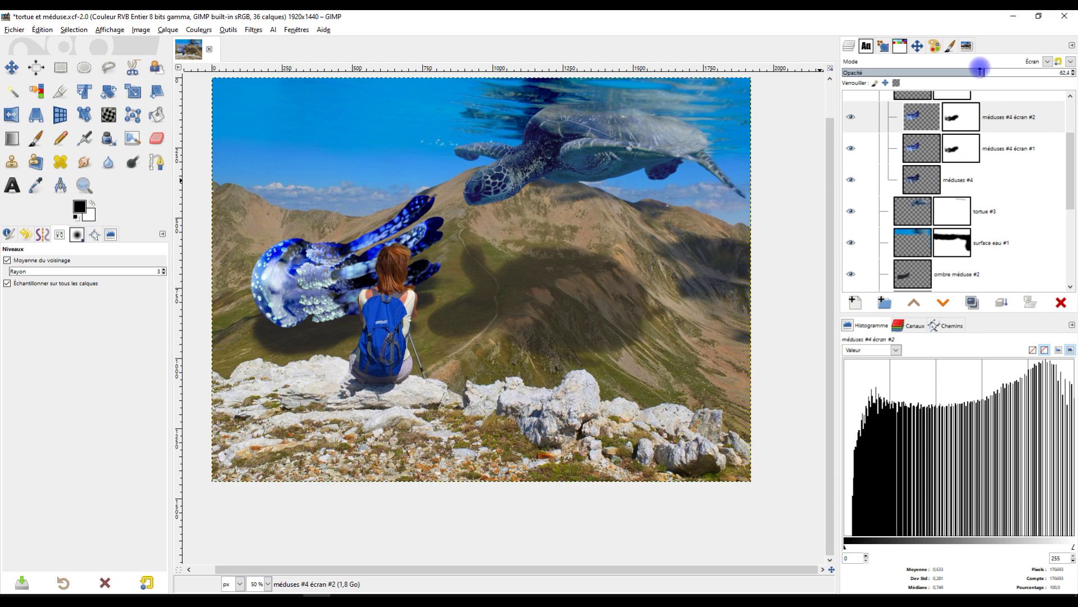
drag(977, 70, 1023, 66)
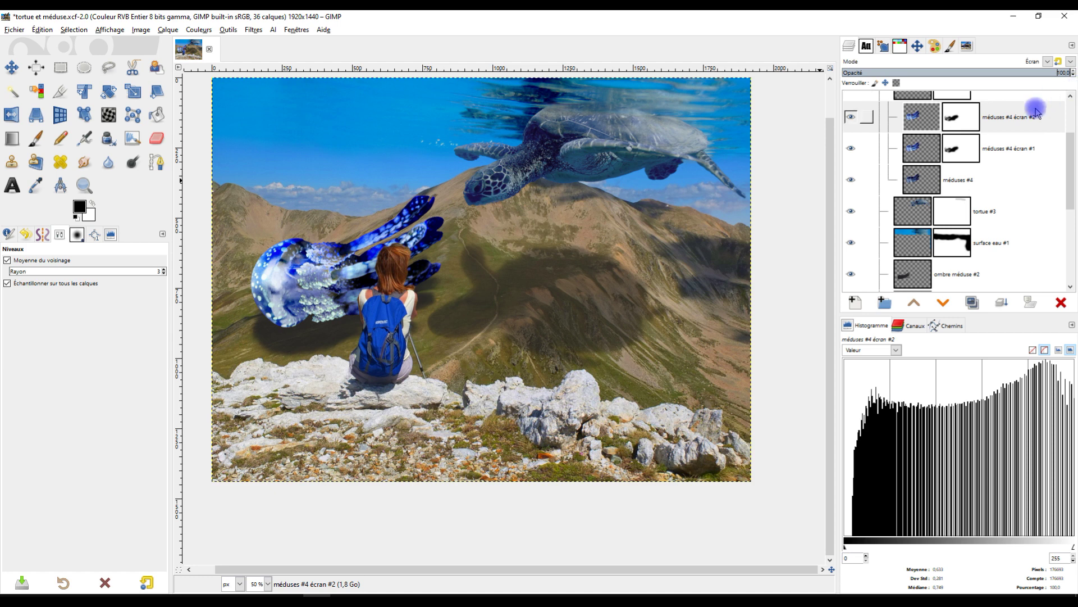
- Try a reduced opacity on the base méduses #4 layer and restore it to 100
scroll(919, 180, up, 2)
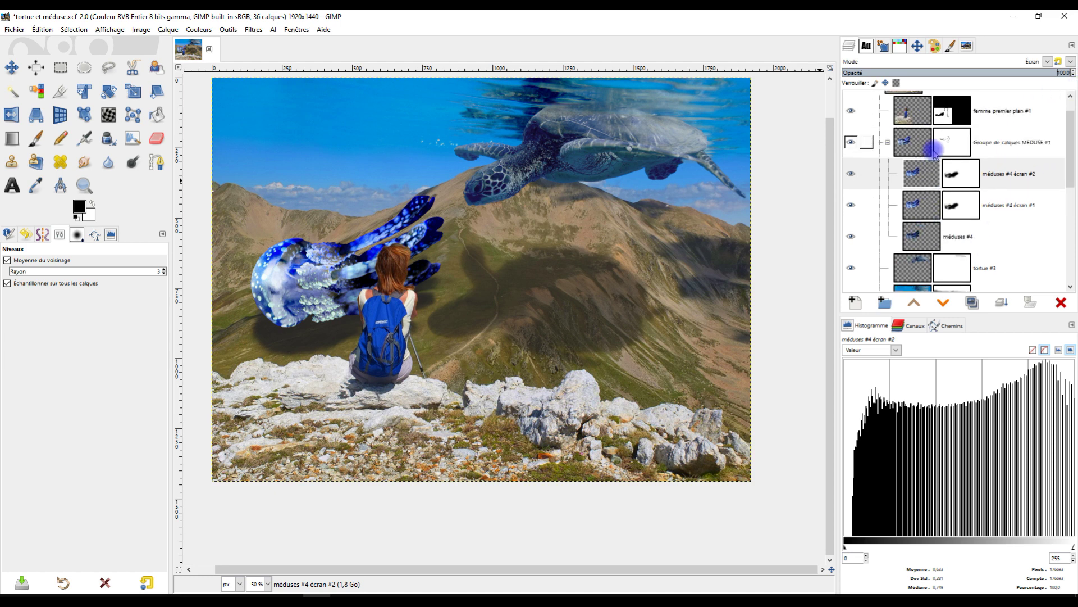
click(921, 236)
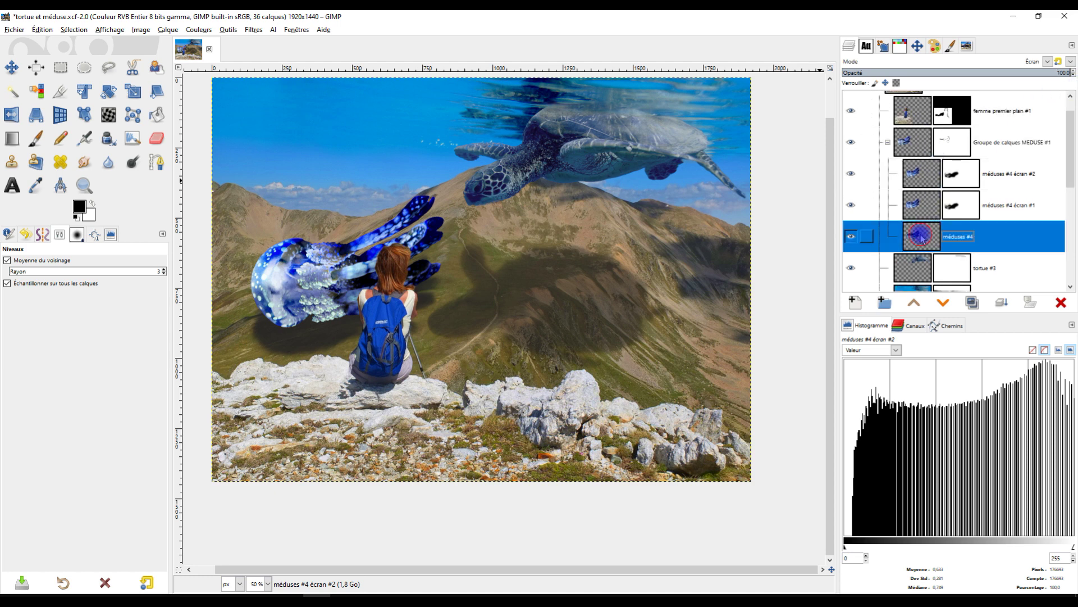
click(1022, 72)
drag(1023, 71, 1070, 72)
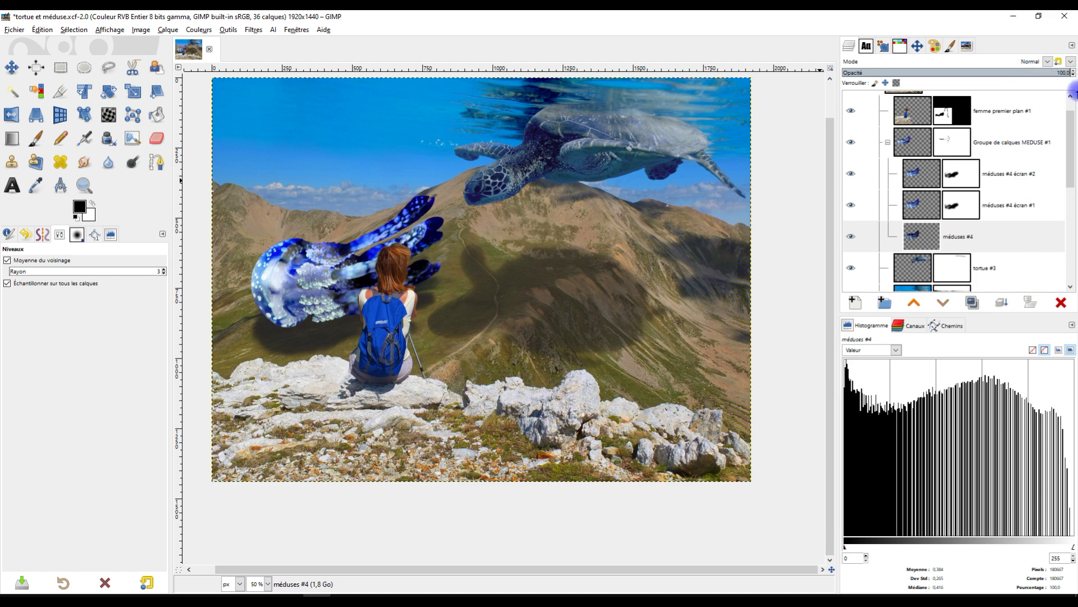
- Brighten the méduses #4 layer with Curves by raising the Valeur curve's midpoint to input 114, output 153
click(928, 243)
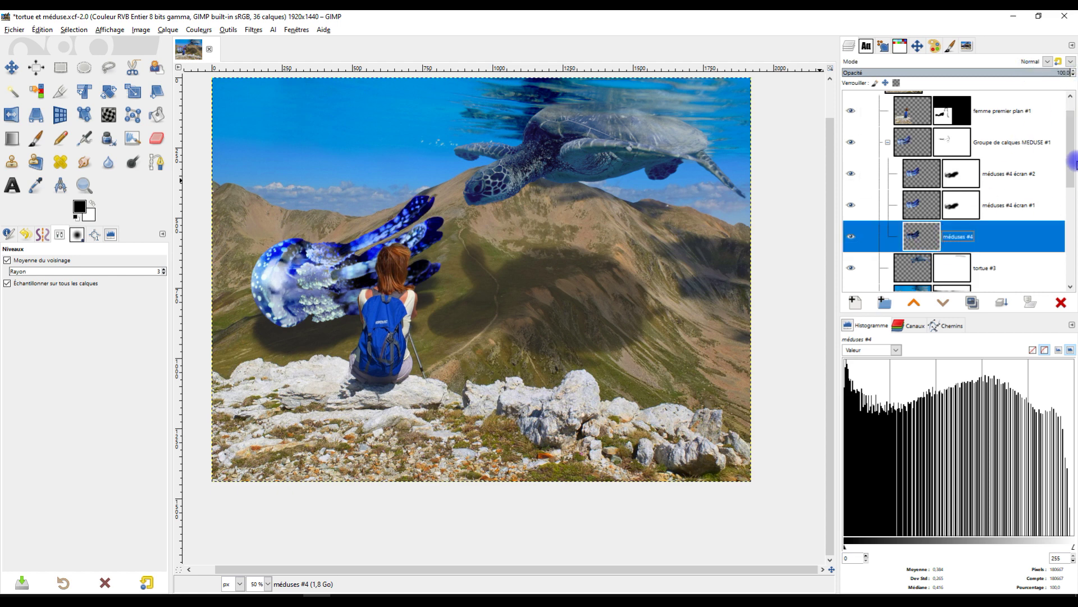
click(199, 29)
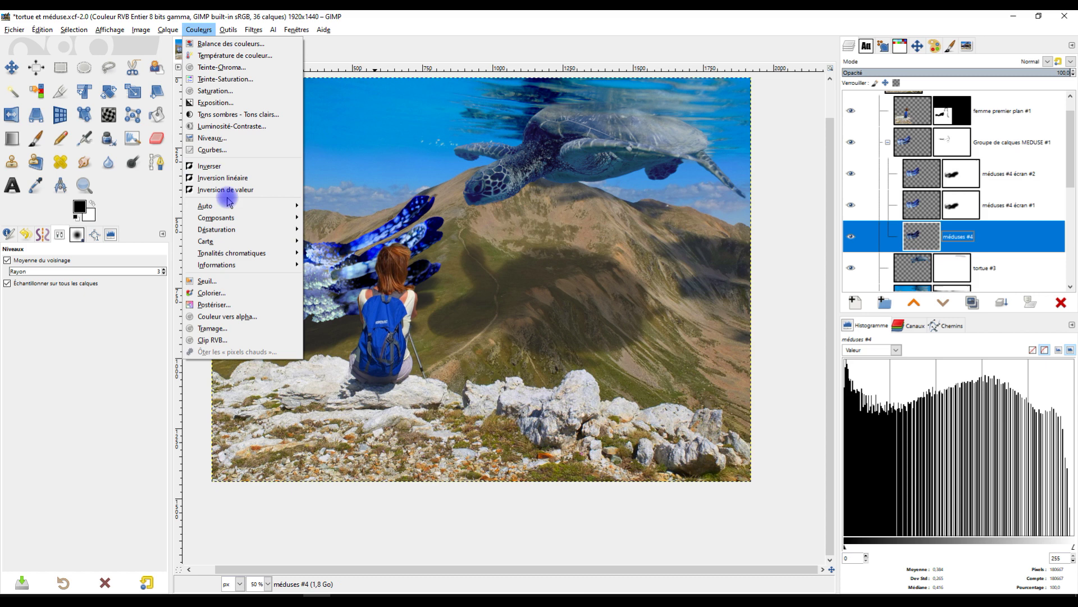
click(212, 150)
drag(123, 183, 114, 166)
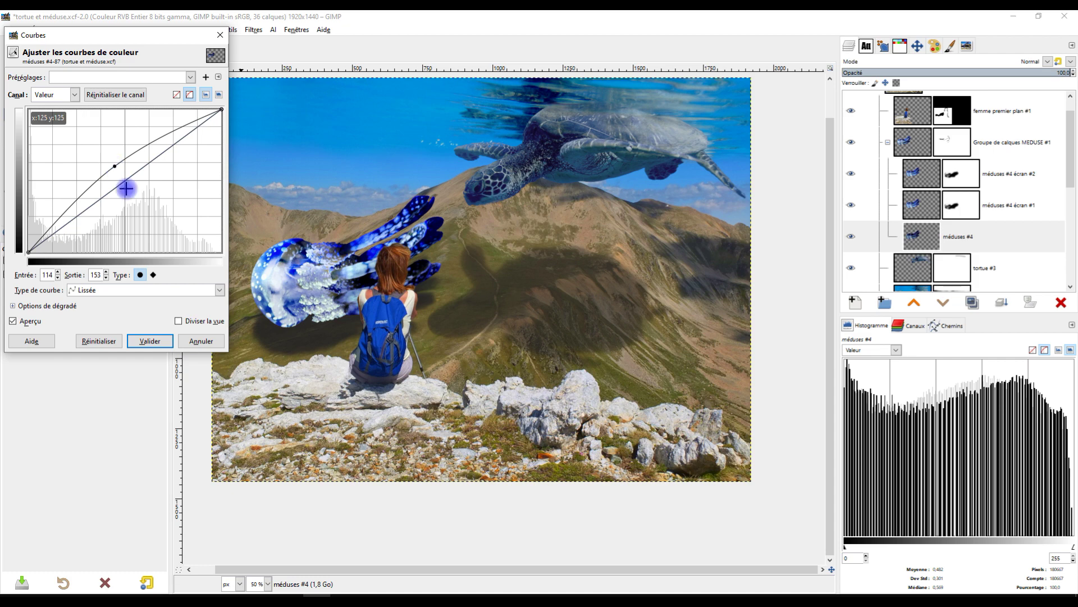
click(149, 341)
ctrl+scroll(571, 255, down, 1)
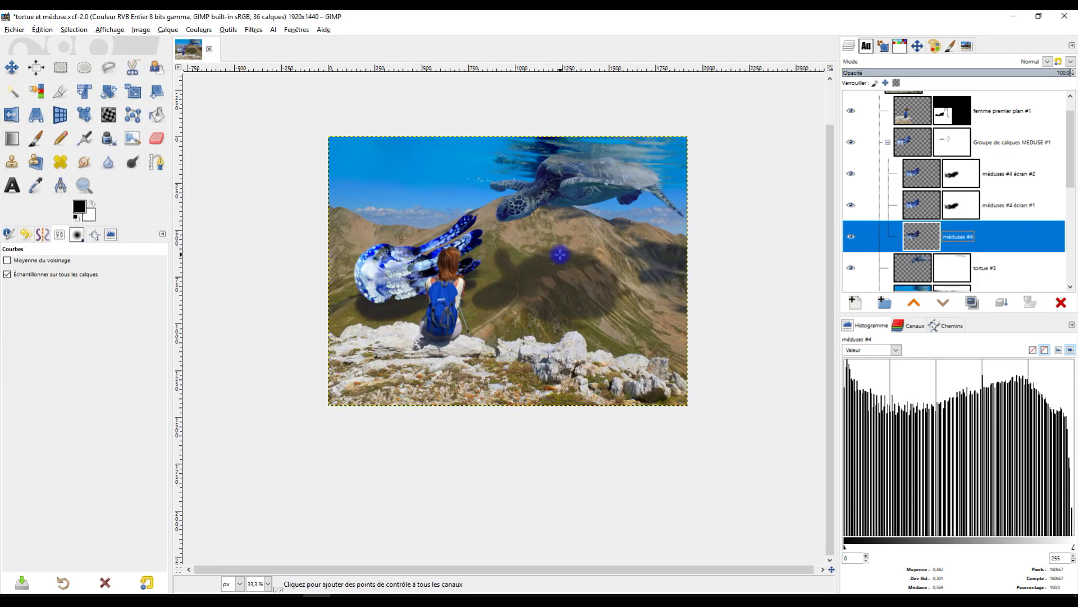
ctrl+scroll(509, 292, up, 1)
drag(510, 290, 563, 294)
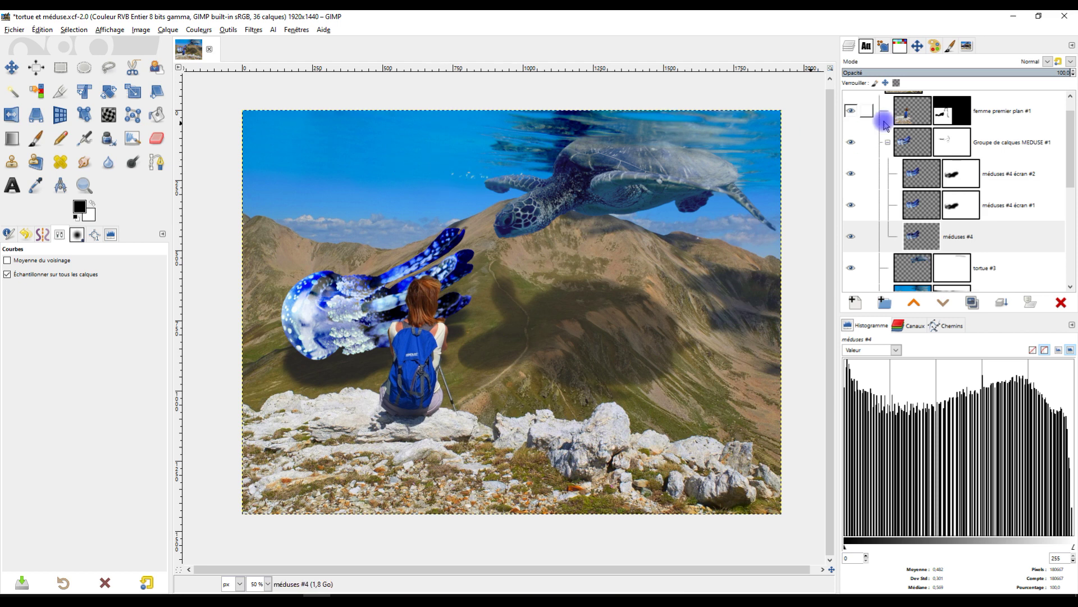
- Brighten the méduses #4 écran #2 layer with Curves, placing a Valeur curve point at about input 101, output 156, and check the jellyfish up close
scroll(934, 225, up, 1)
click(886, 169)
click(887, 169)
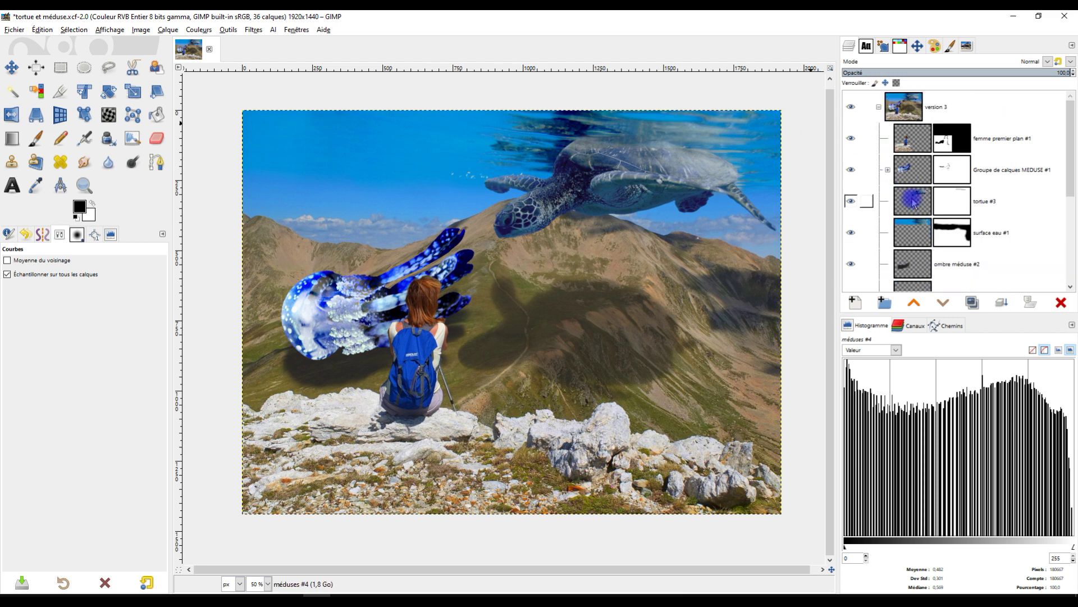
click(888, 170)
click(1043, 202)
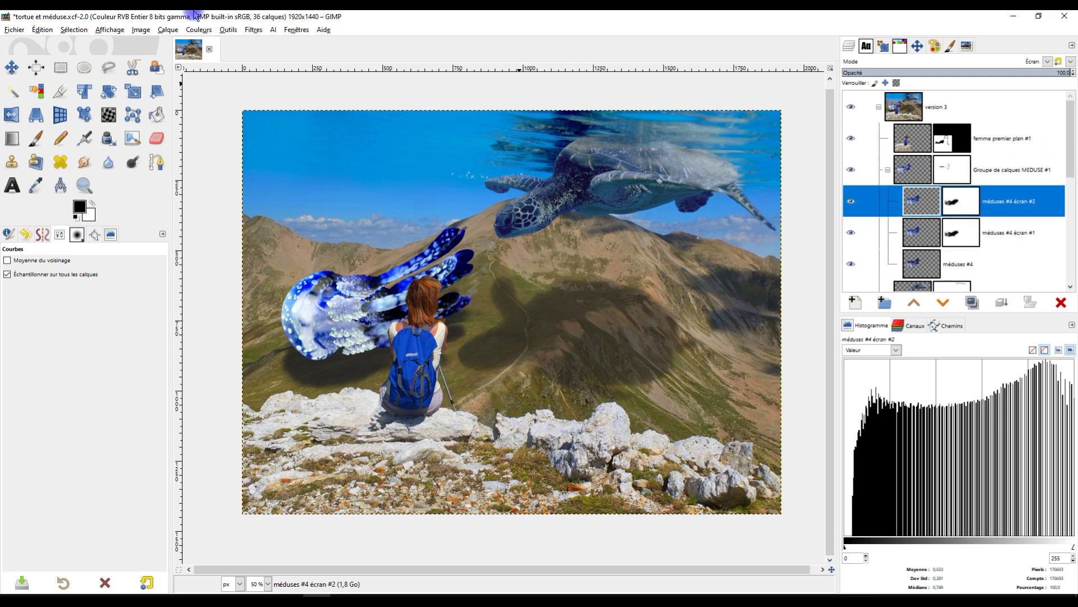
click(189, 31)
click(207, 138)
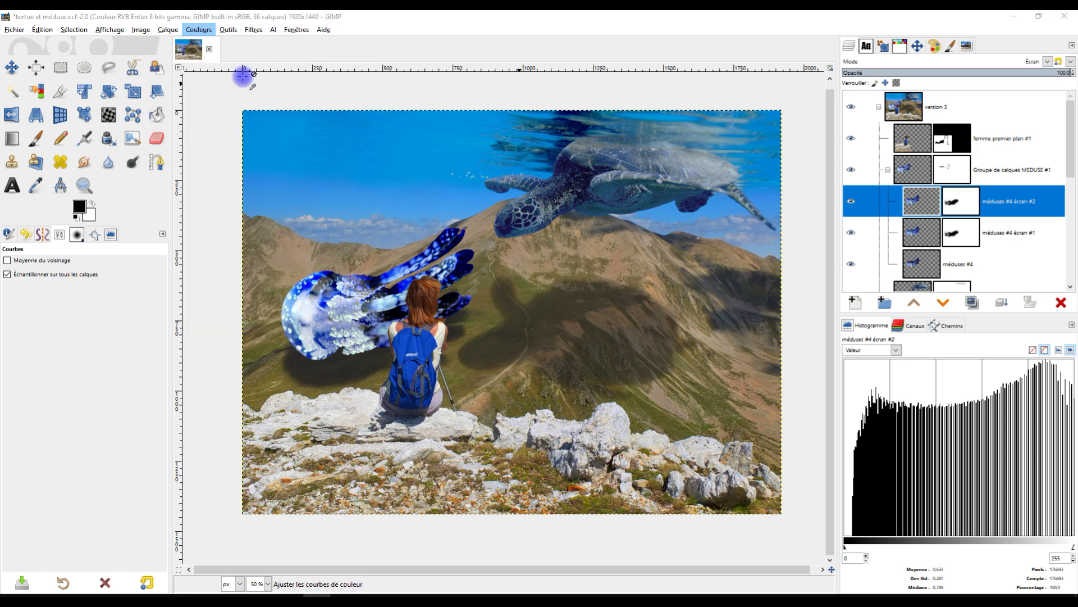
drag(126, 182, 107, 162)
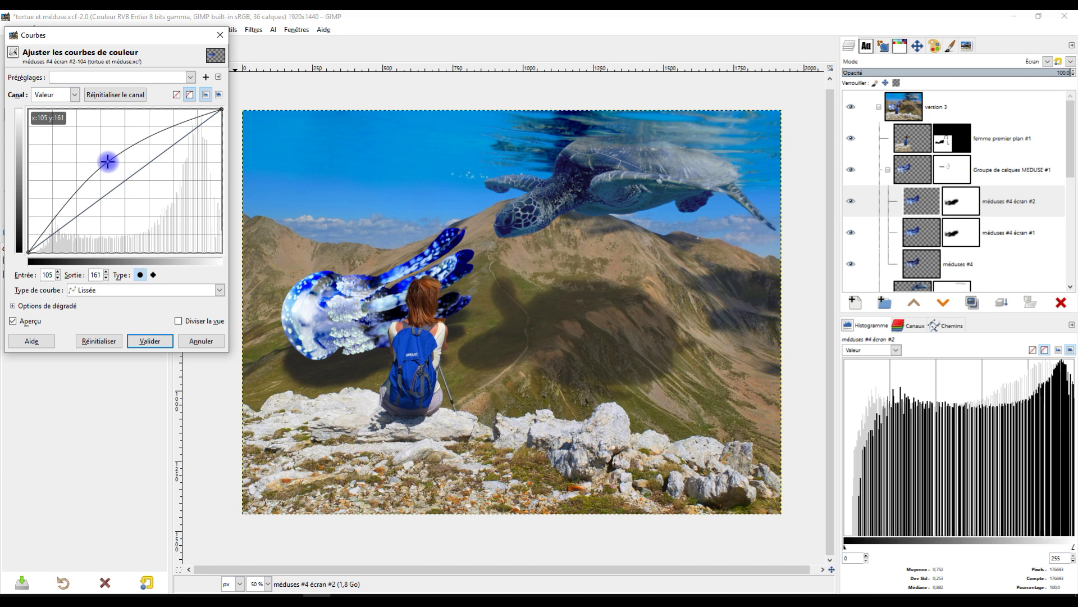
mouse_move(107, 162)
mouse_down()
mouse_move(96, 151)
mouse_move(105, 164)
mouse_up()
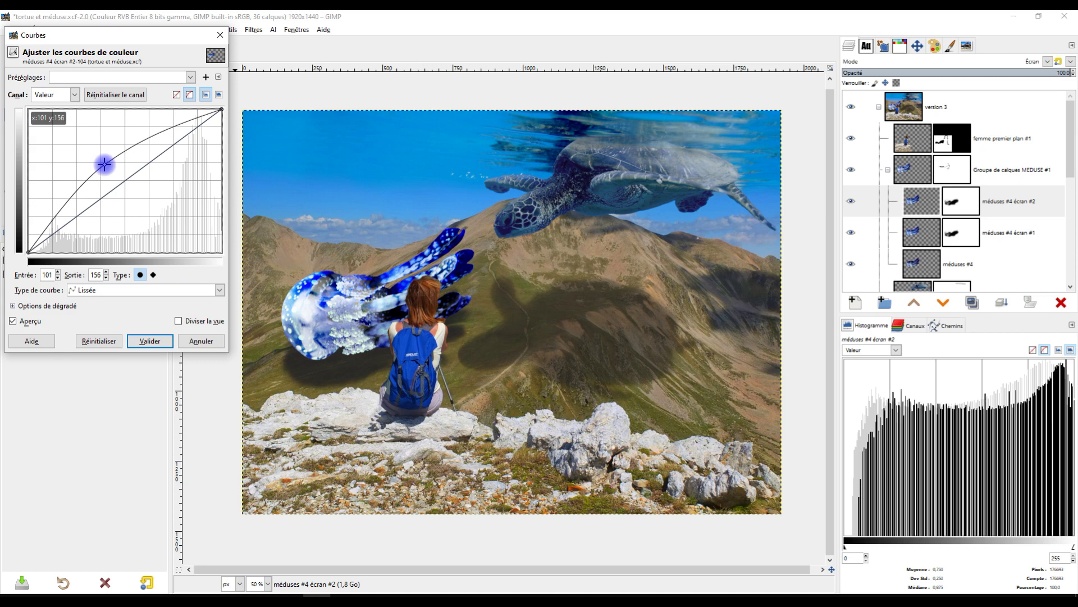
click(150, 340)
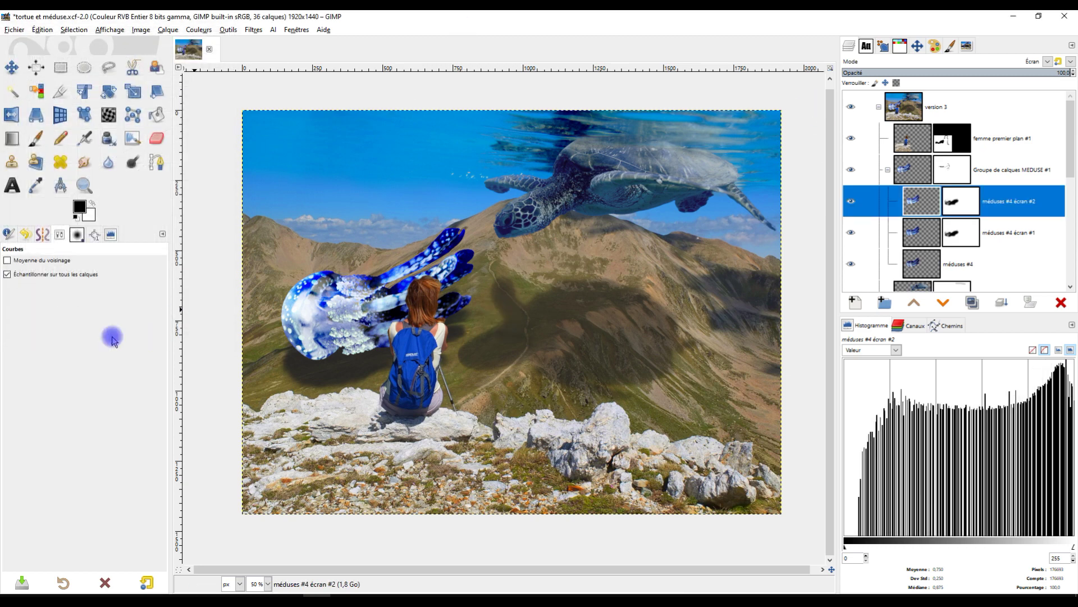
scroll(377, 321, up, 3)
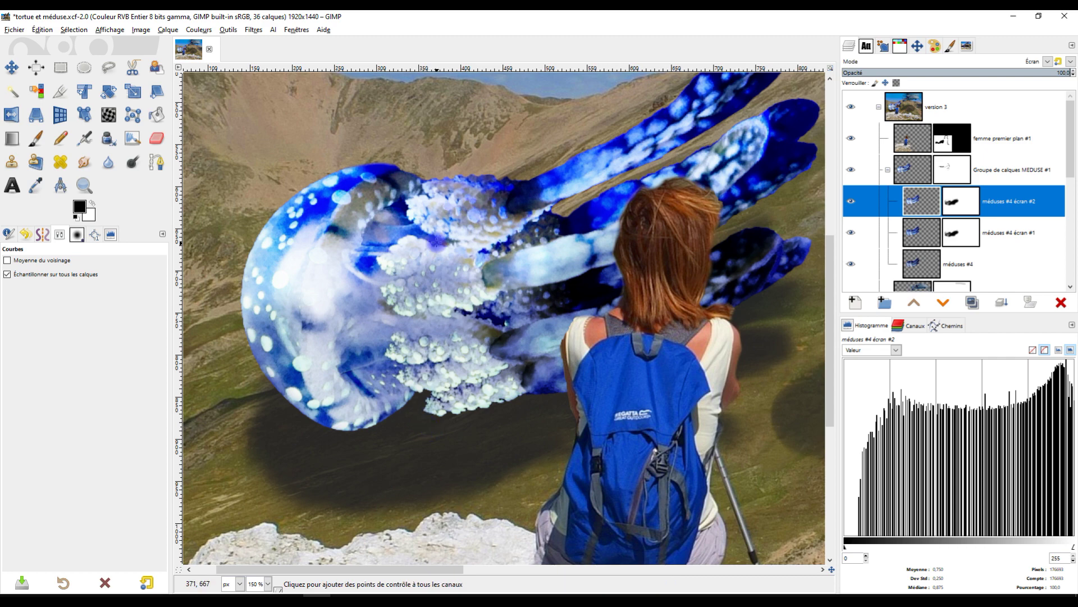
scroll(439, 327, up, 1)
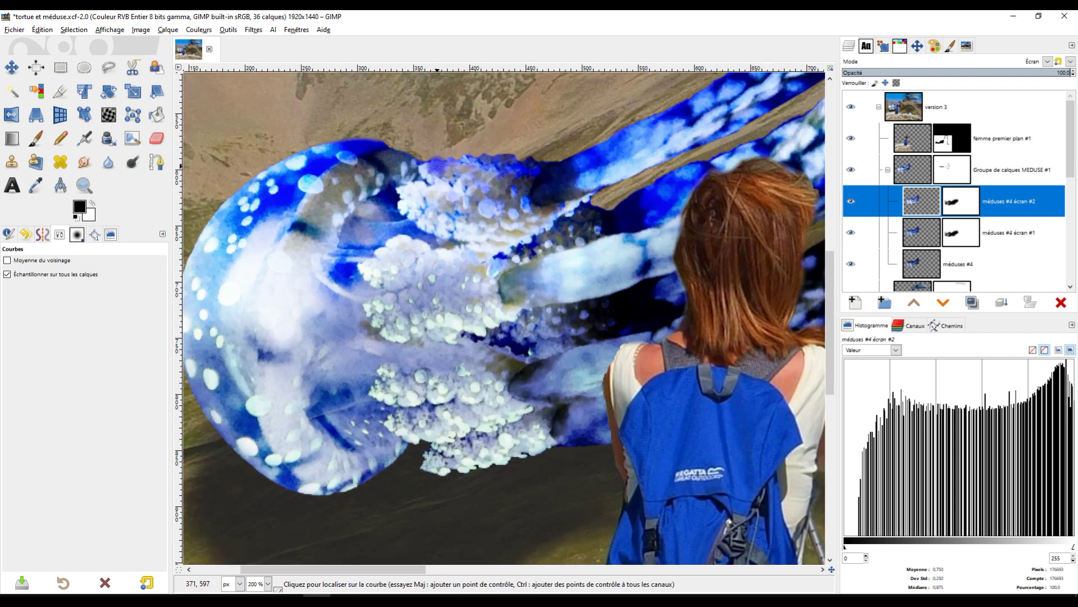
- Create a layer from the visible image above femme premier plan #1 in the version 3 group and open Color Balance on it
ctrl+scroll(437, 166, down, 4)
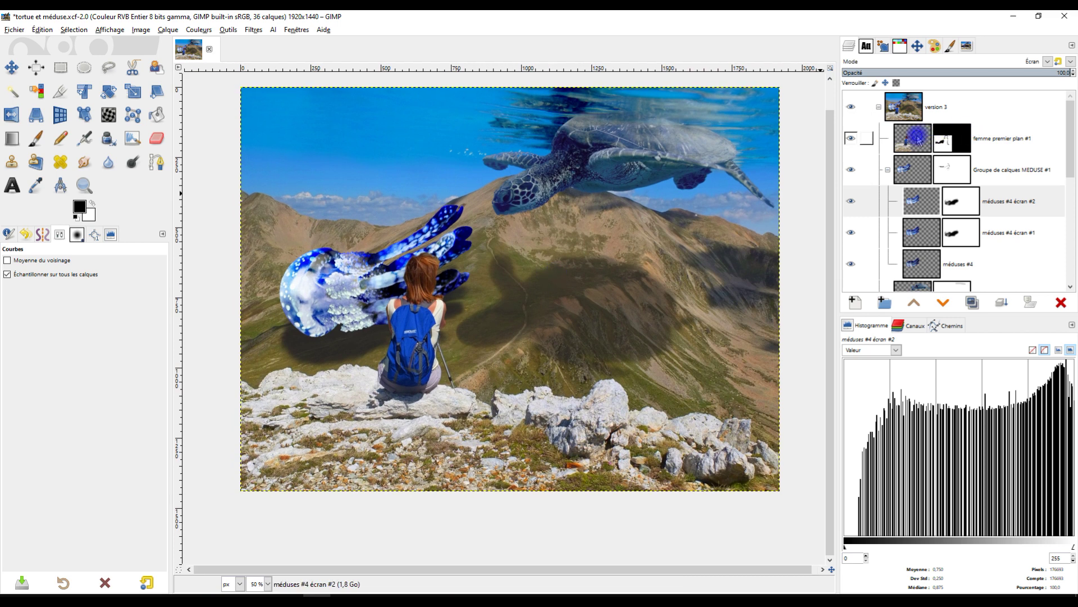
right_click(919, 140)
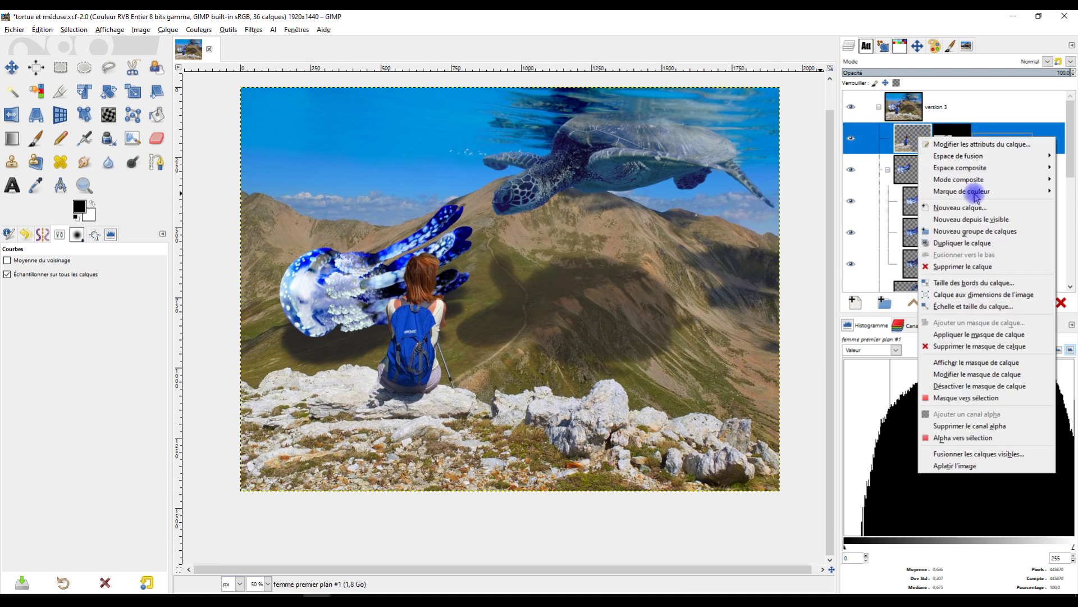
click(999, 219)
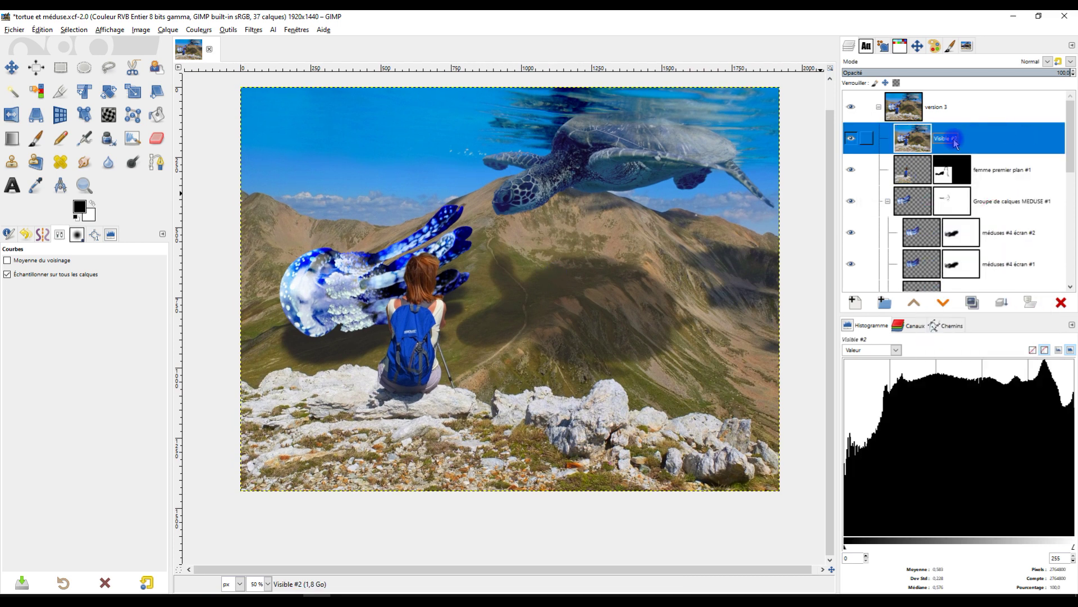
click(198, 29)
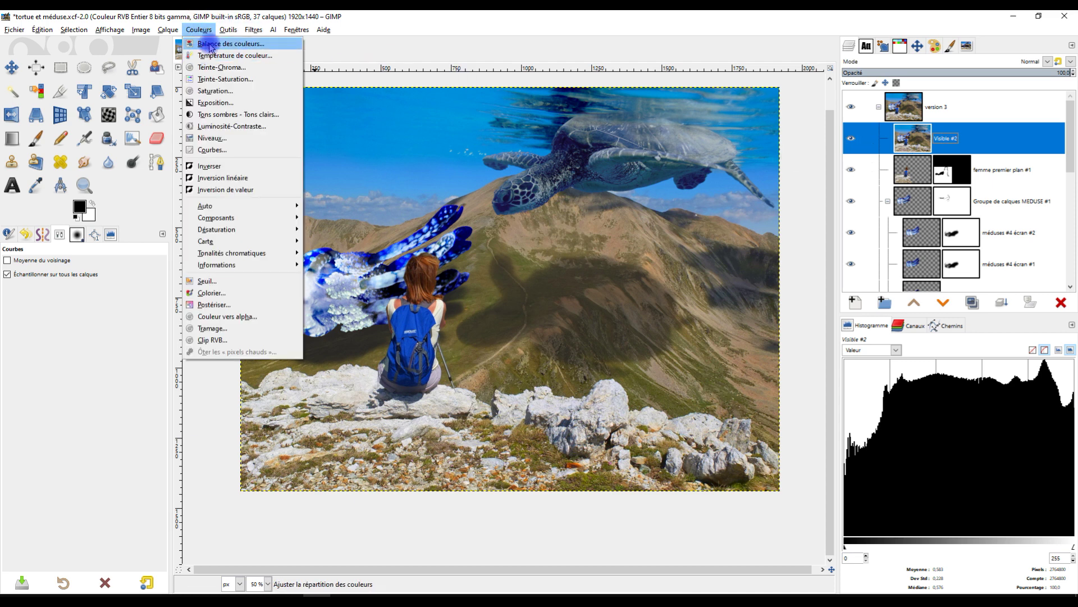
click(209, 44)
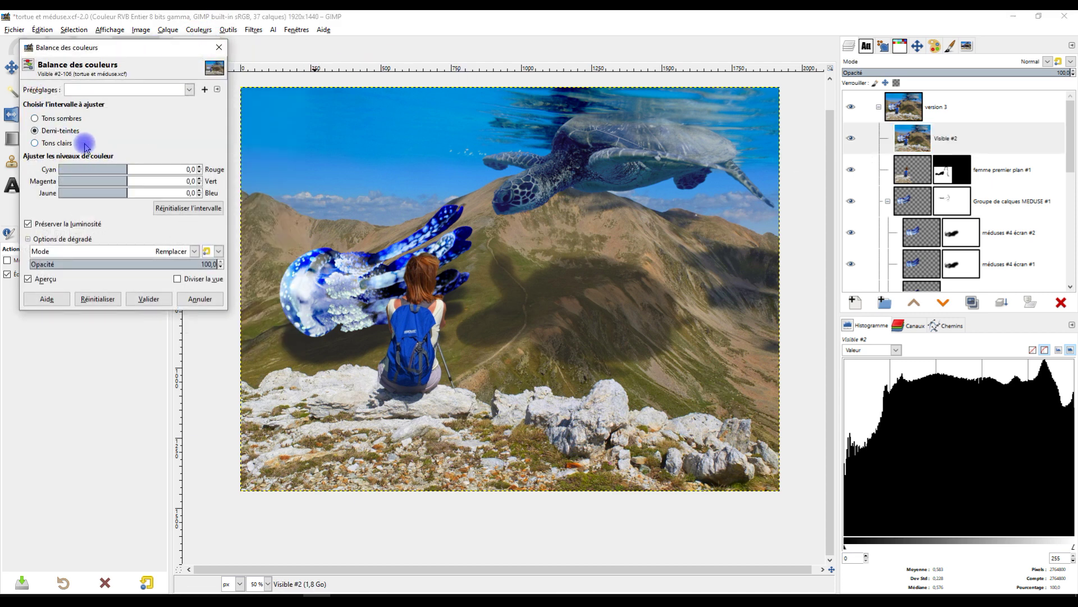
- Try shifting the midtones' Cyan-Rouge, Magenta-Vert and Jaune-Bleu balances, and reset the adjustment
mouse_move(122, 166)
mouse_down()
mouse_move(135, 171)
mouse_move(119, 181)
mouse_up()
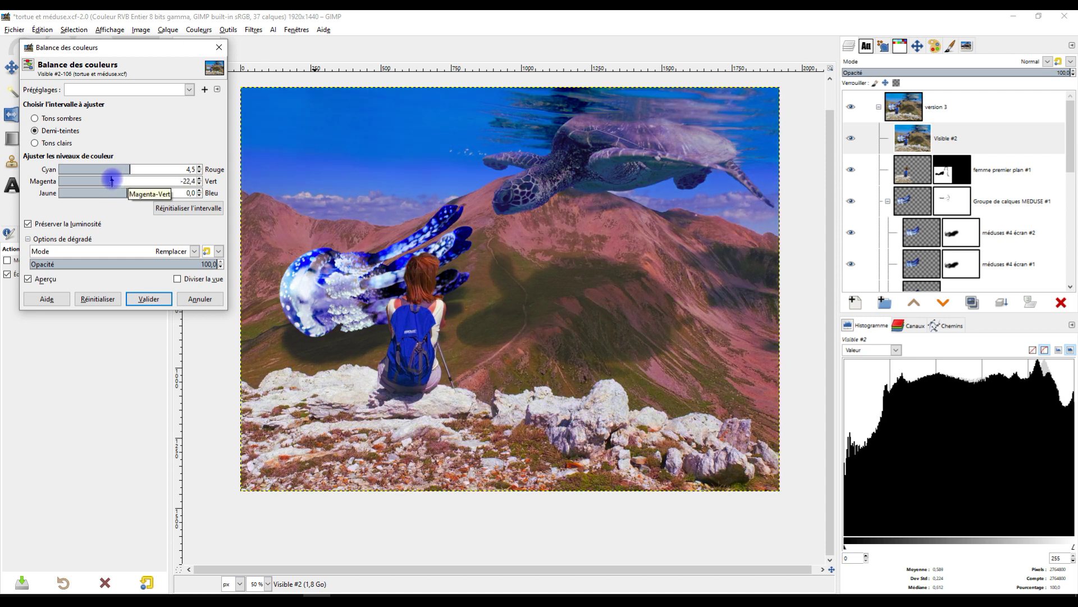
mouse_move(118, 182)
mouse_down()
mouse_move(112, 192)
mouse_move(142, 192)
mouse_move(122, 193)
mouse_up()
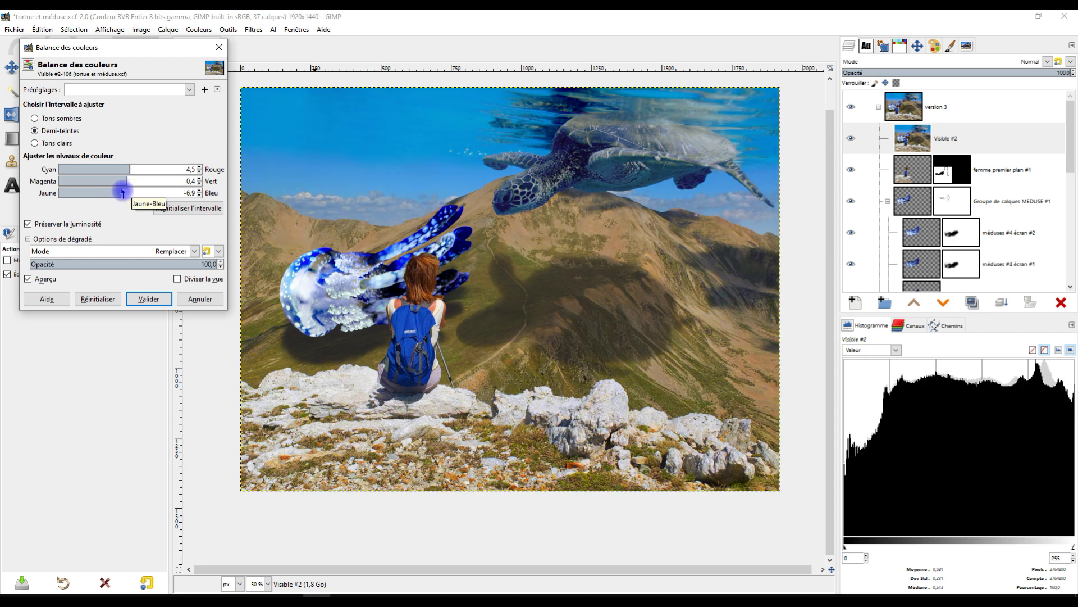
click(98, 299)
- Balance the shadows (Tons sombres) with Cyan-Rouge at 7.8 and Magenta-Vert at -7.8, shifting Jaune-Bleu slightly toward blue
click(56, 119)
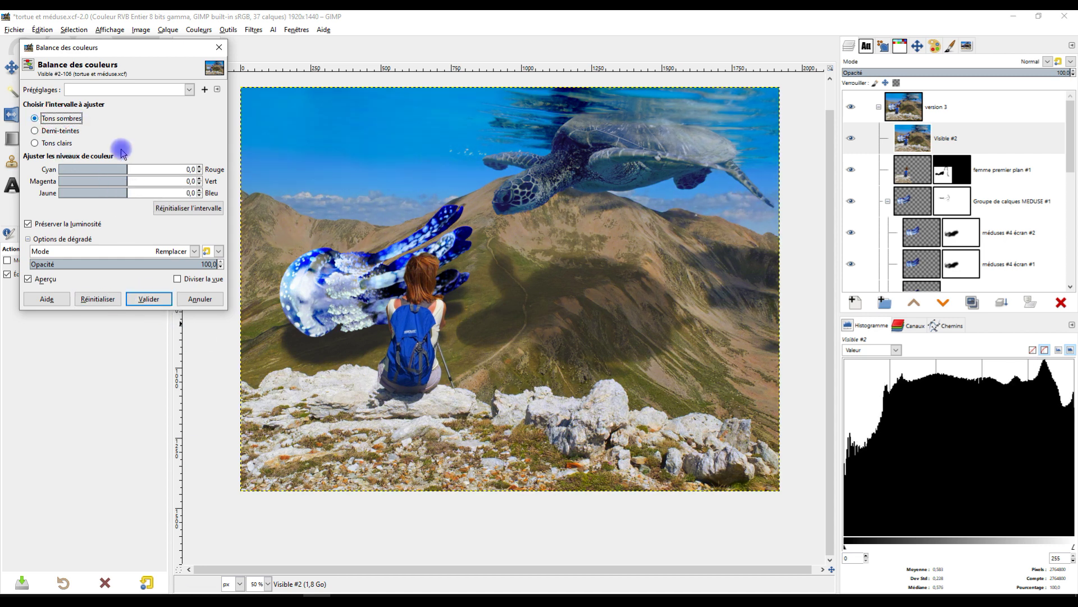
mouse_move(125, 167)
mouse_down()
mouse_move(111, 164)
mouse_move(133, 167)
mouse_up()
click(39, 281)
click(40, 280)
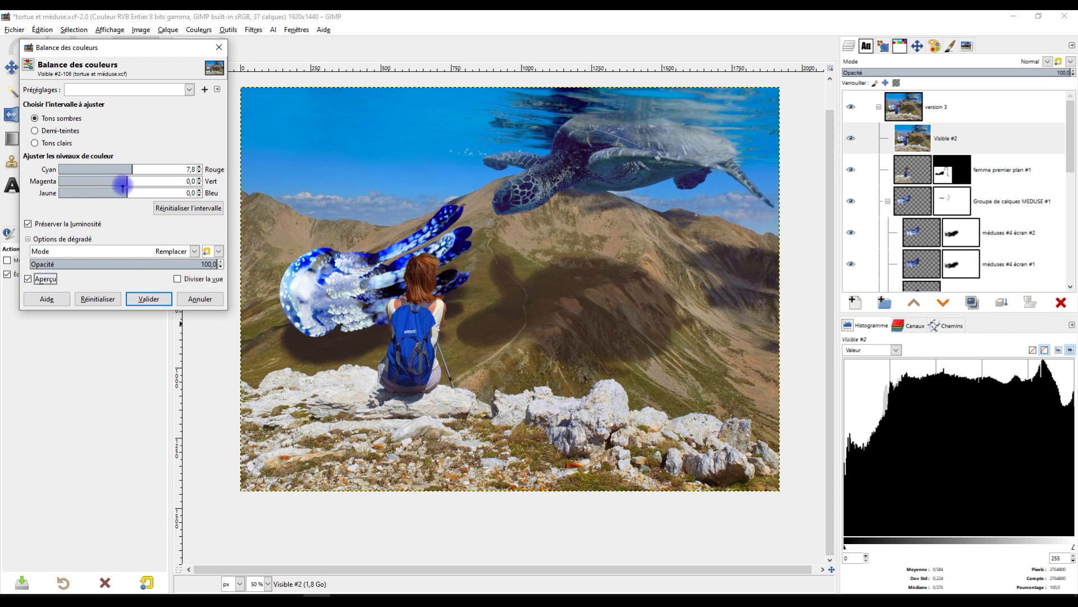
drag(125, 181, 121, 182)
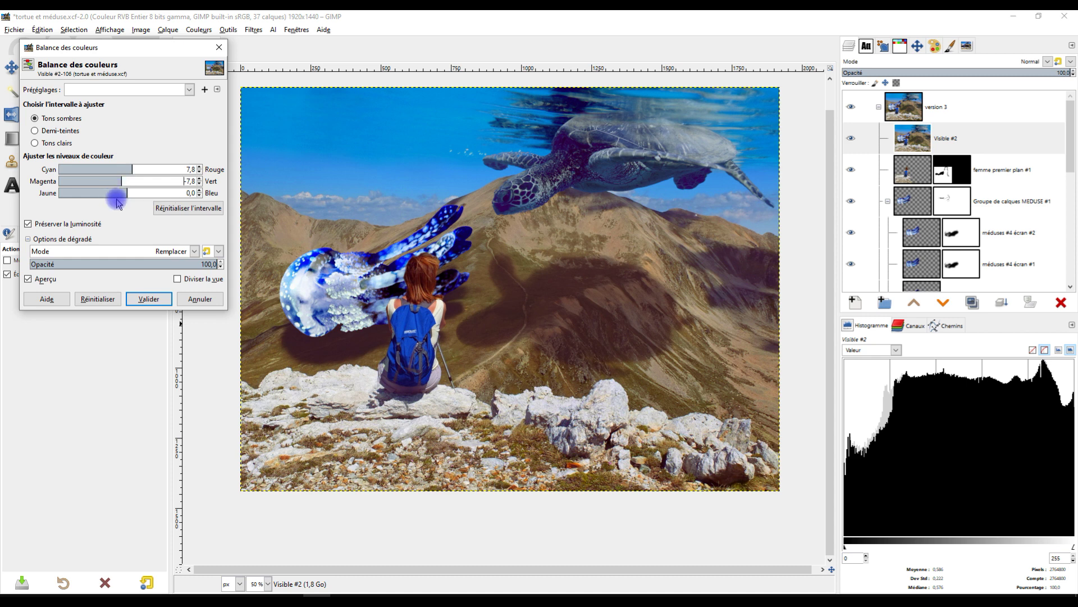
mouse_move(121, 192)
mouse_down()
mouse_move(113, 193)
mouse_move(139, 193)
mouse_up()
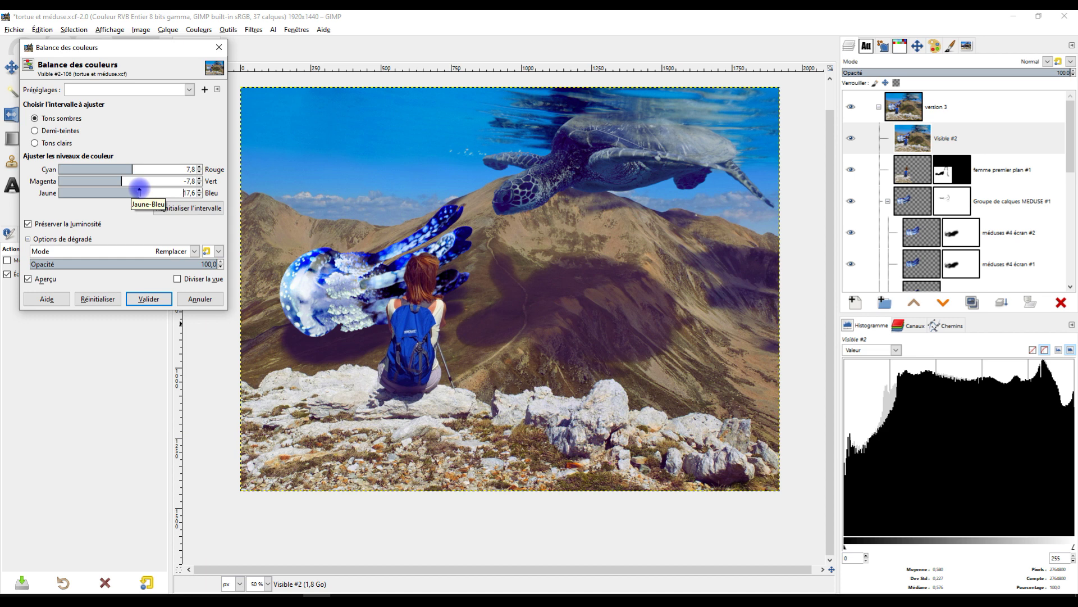
drag(136, 191, 132, 191)
- Balance the highlights (Tons clairs) with Cyan-Rouge 8.6, Magenta-Vert 6.9 and Jaune-Bleu -15.9, and apply the color balance
click(53, 145)
drag(123, 169, 110, 169)
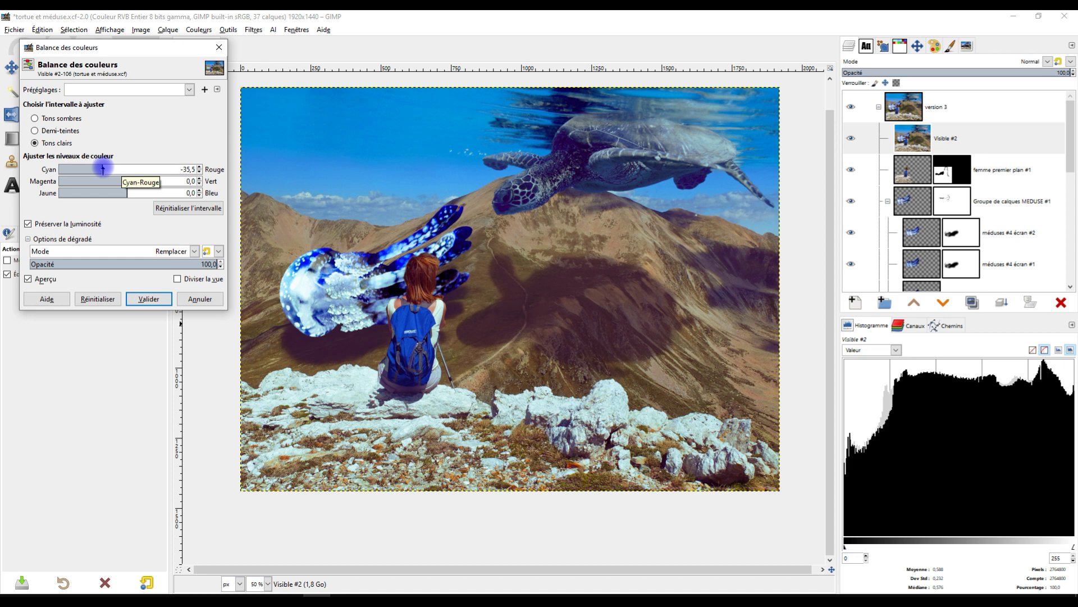
drag(94, 169, 132, 172)
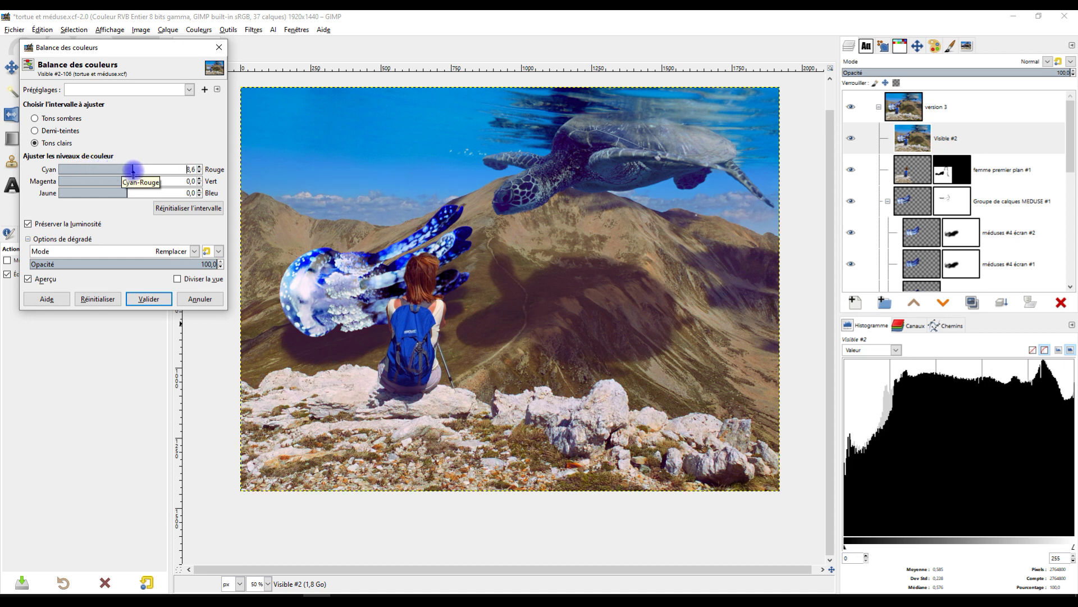
click(113, 181)
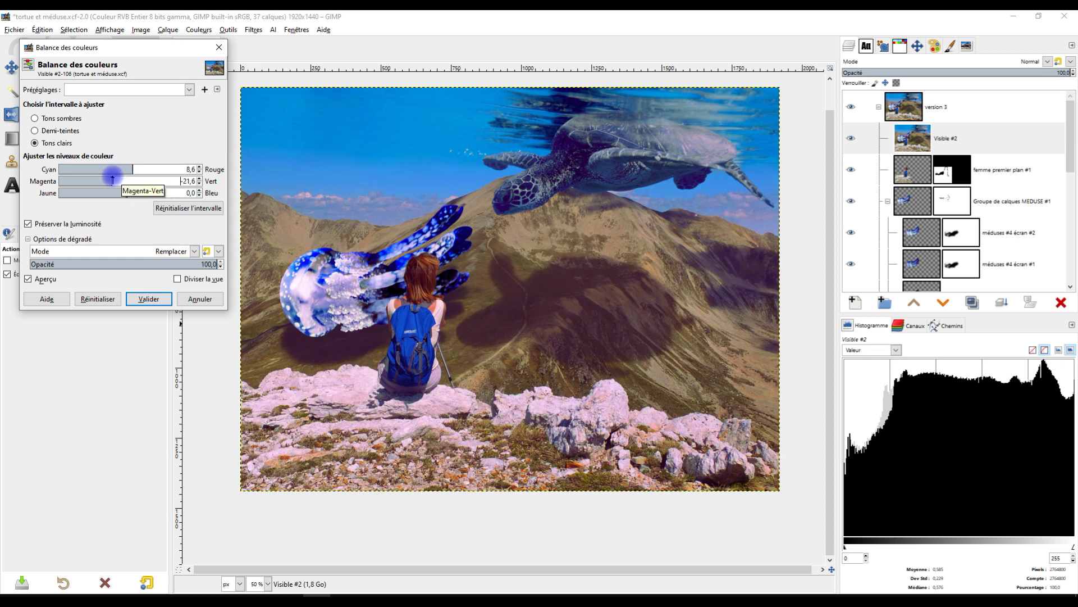
drag(112, 180, 123, 179)
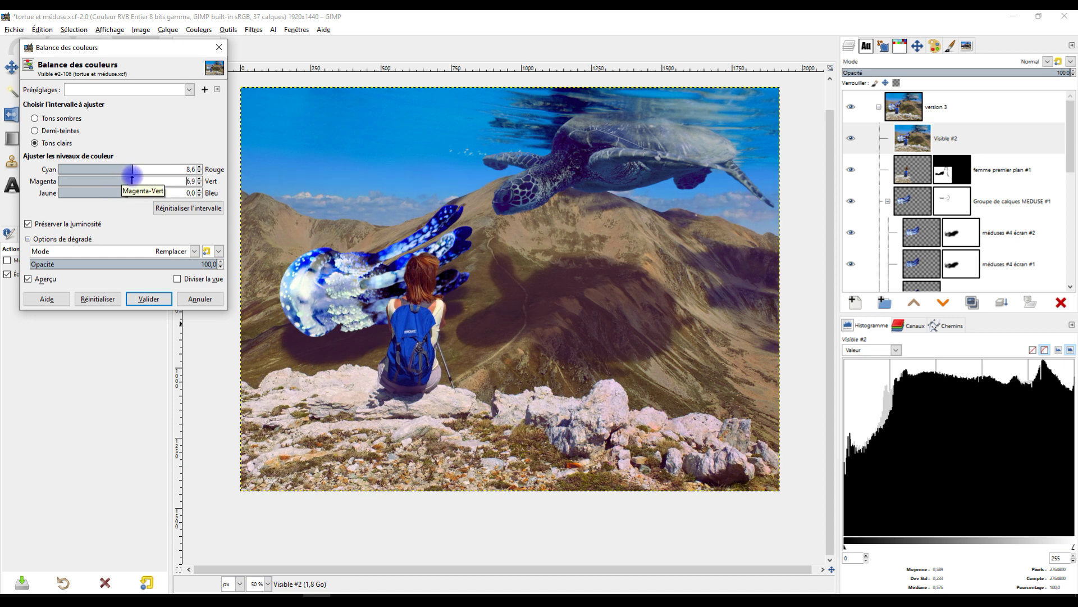
click(111, 193)
mouse_move(112, 192)
mouse_down()
mouse_move(125, 191)
mouse_move(114, 191)
mouse_up()
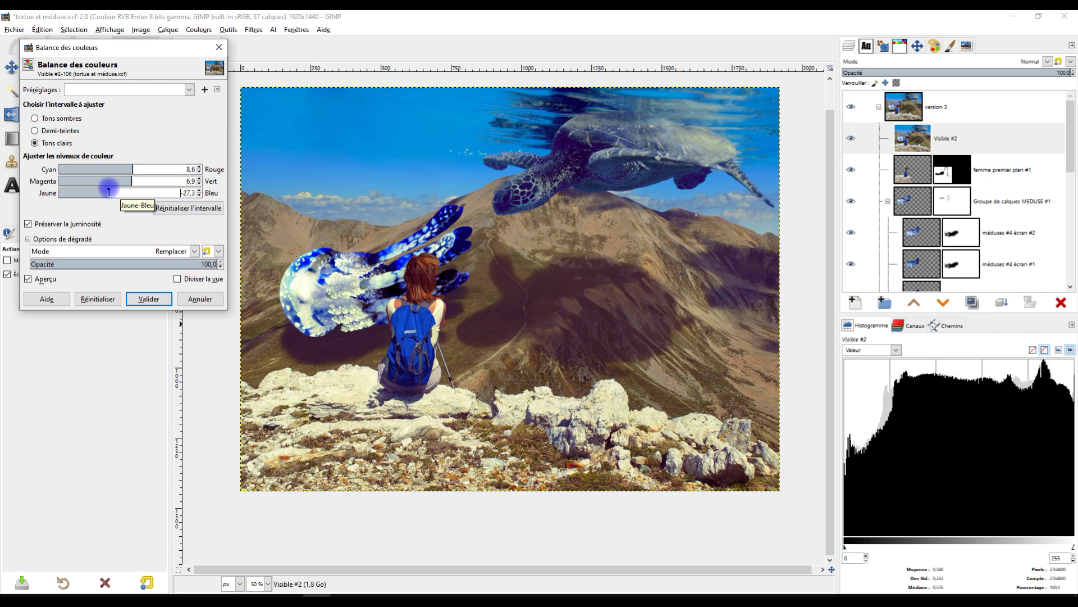
click(32, 279)
click(33, 279)
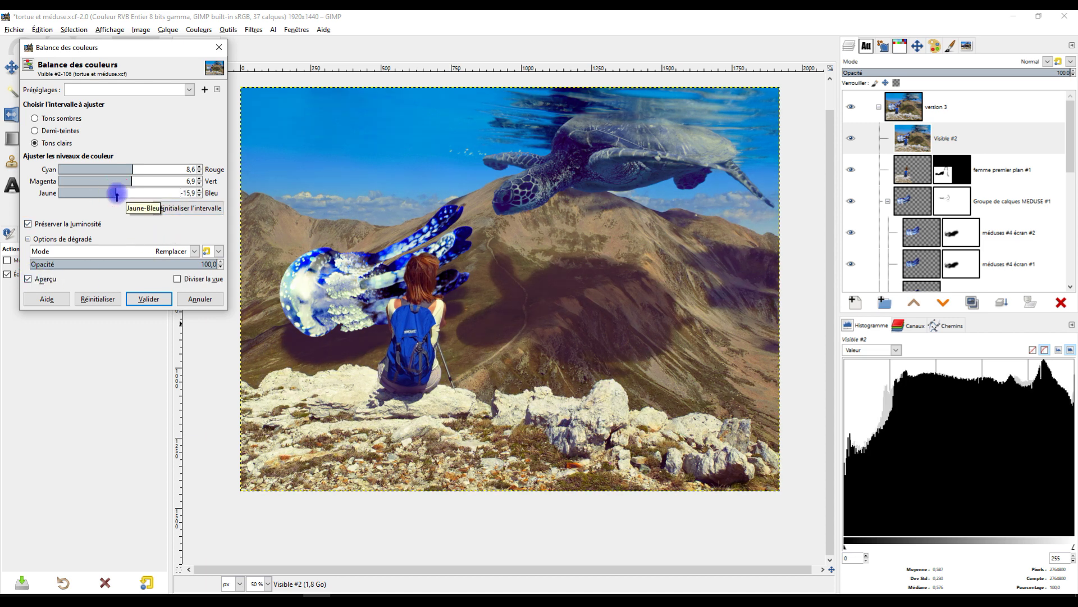
click(149, 298)
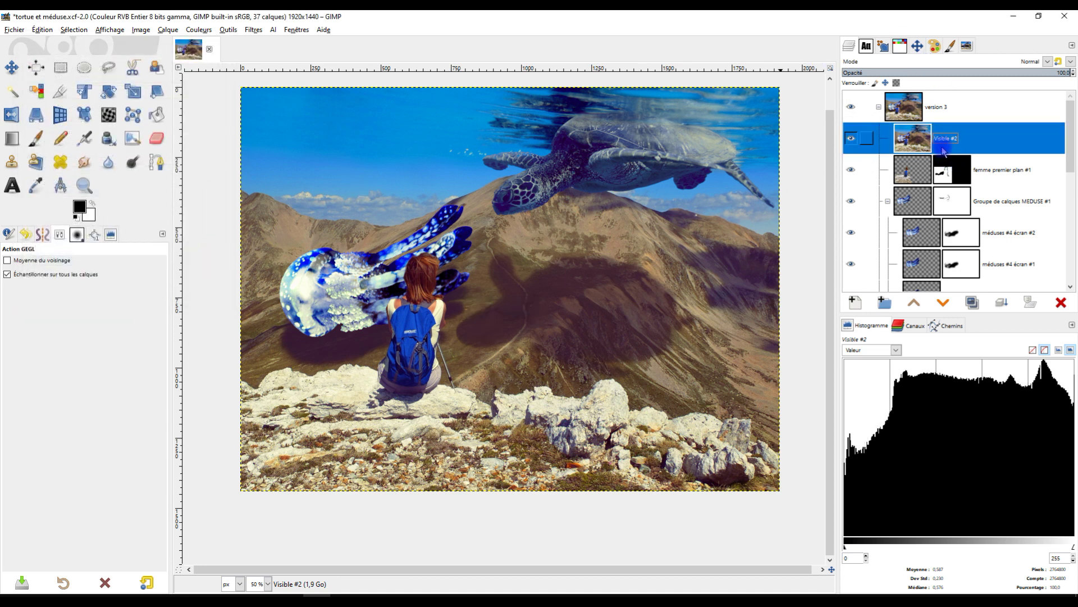
- Collapse the version 3 group and compare the version 1, version 2 and version 3 montages by showing each one alone
click(879, 107)
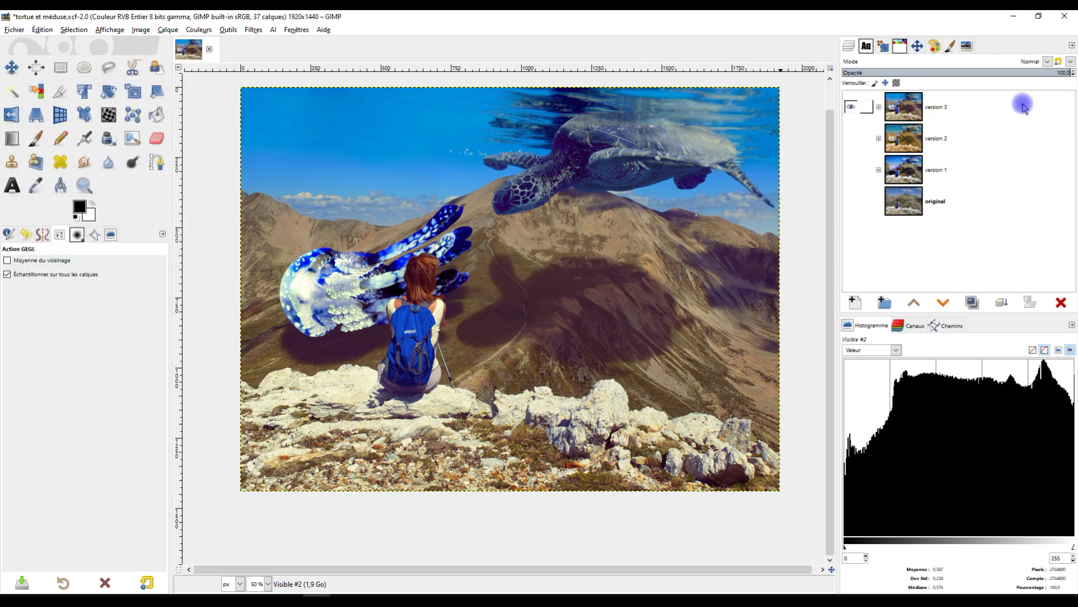
shift+click(850, 141)
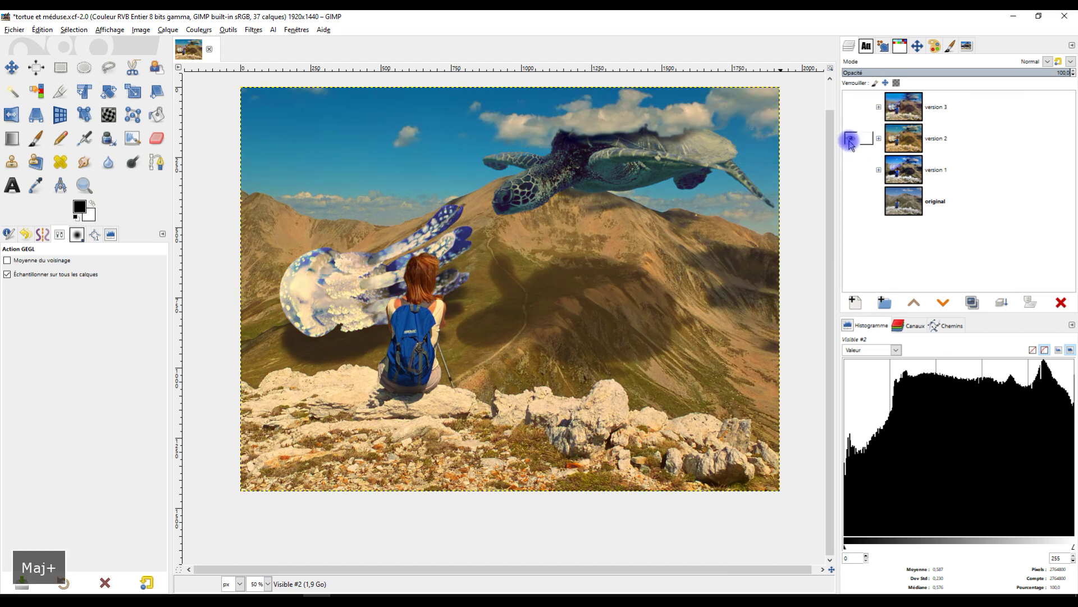
shift+click(850, 170)
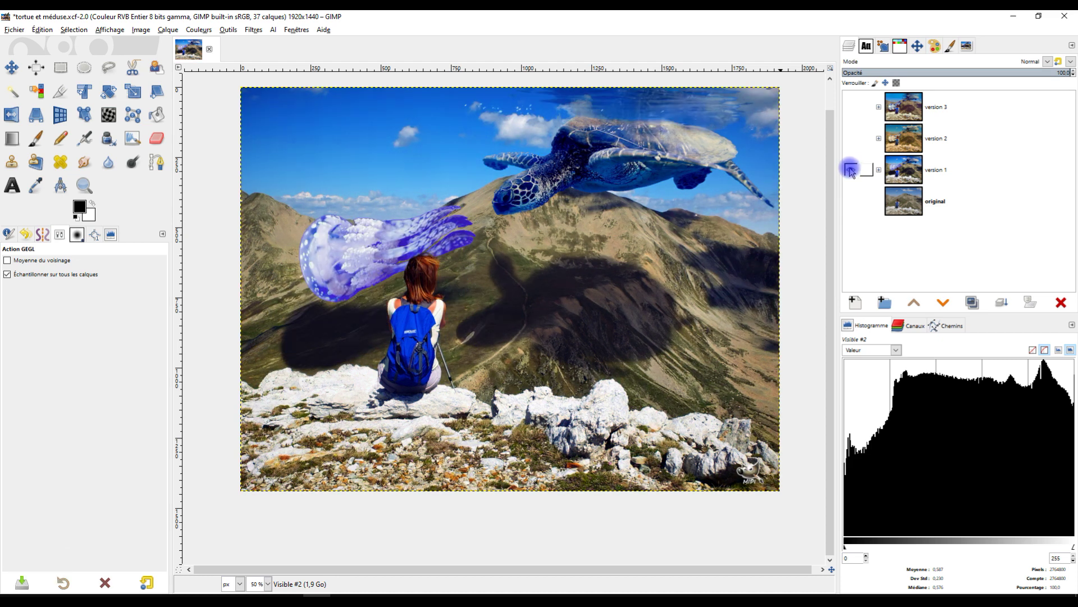
shift+click(851, 139)
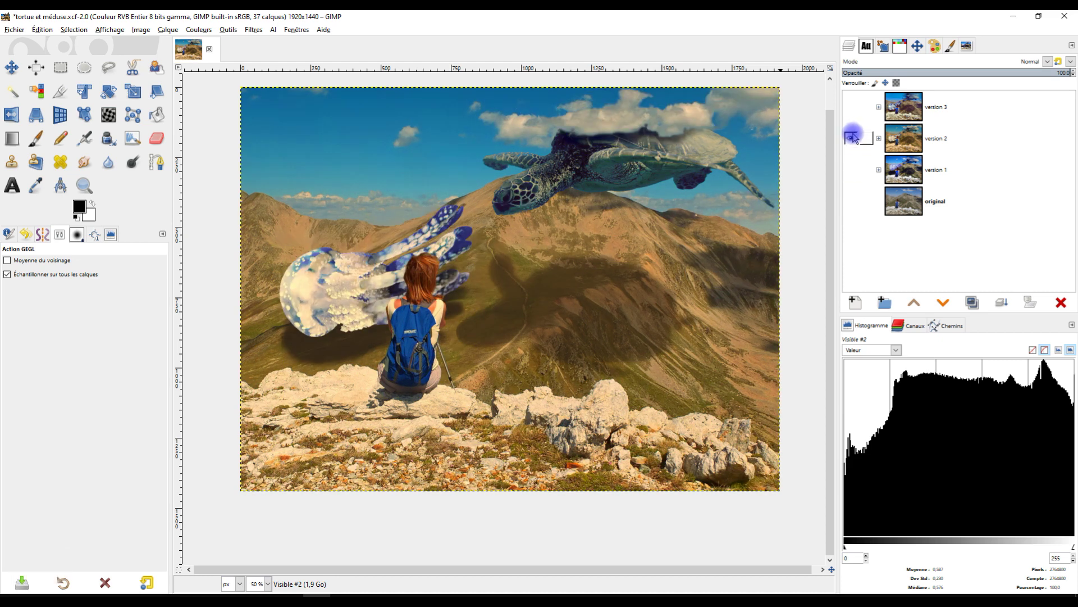
shift+click(853, 107)
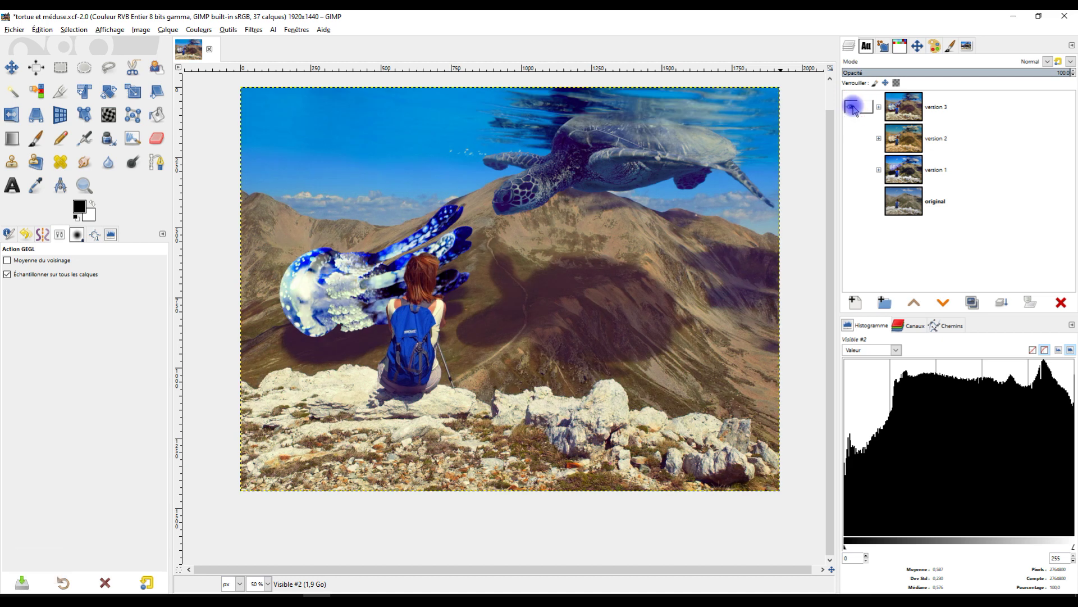
shift+click(852, 139)
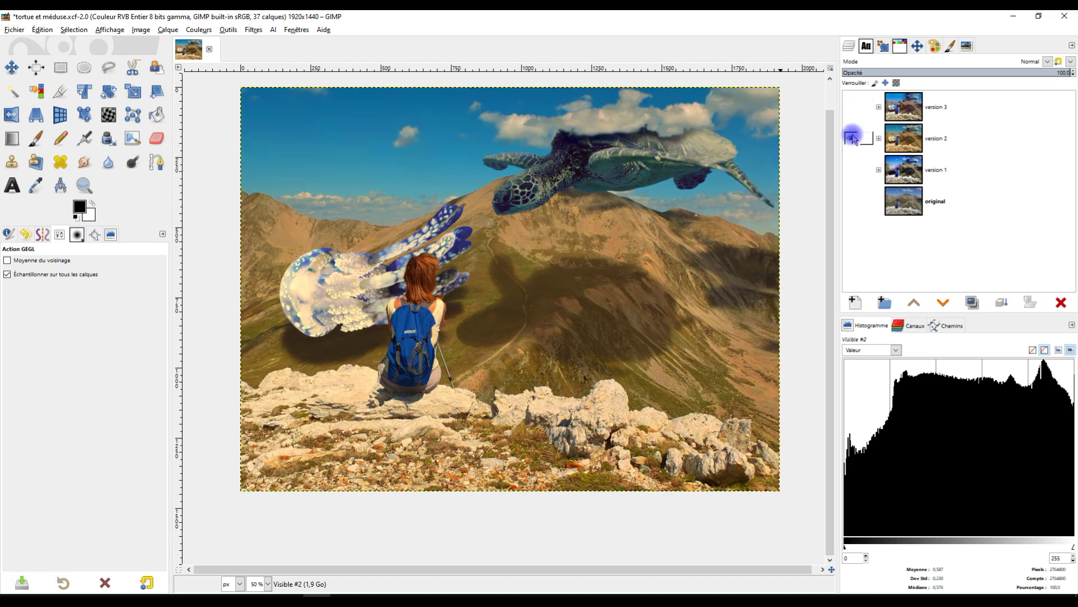
shift+click(853, 108)
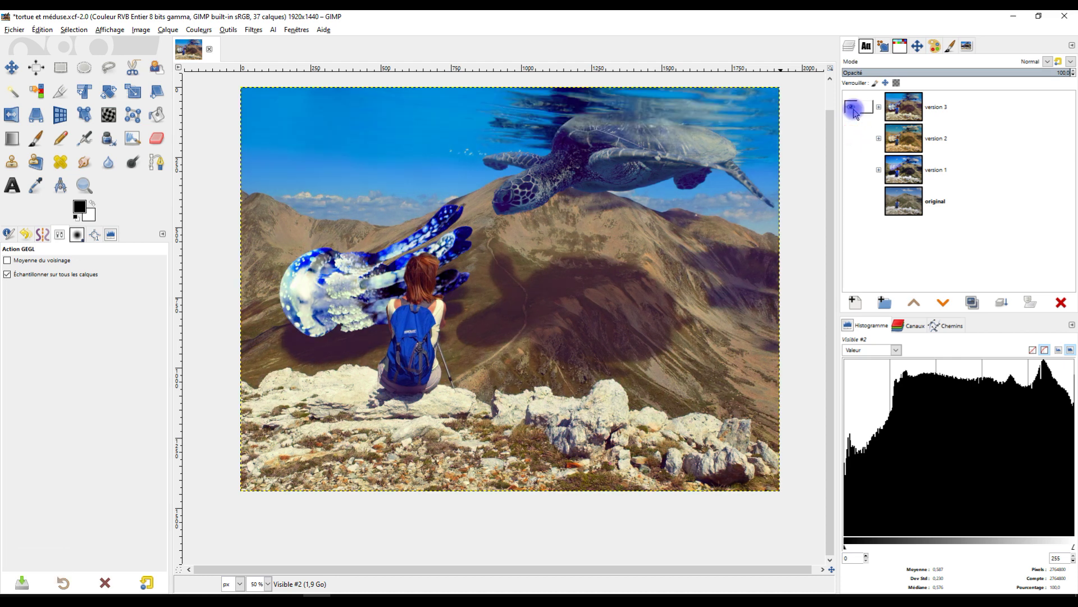
shift+click(852, 140)
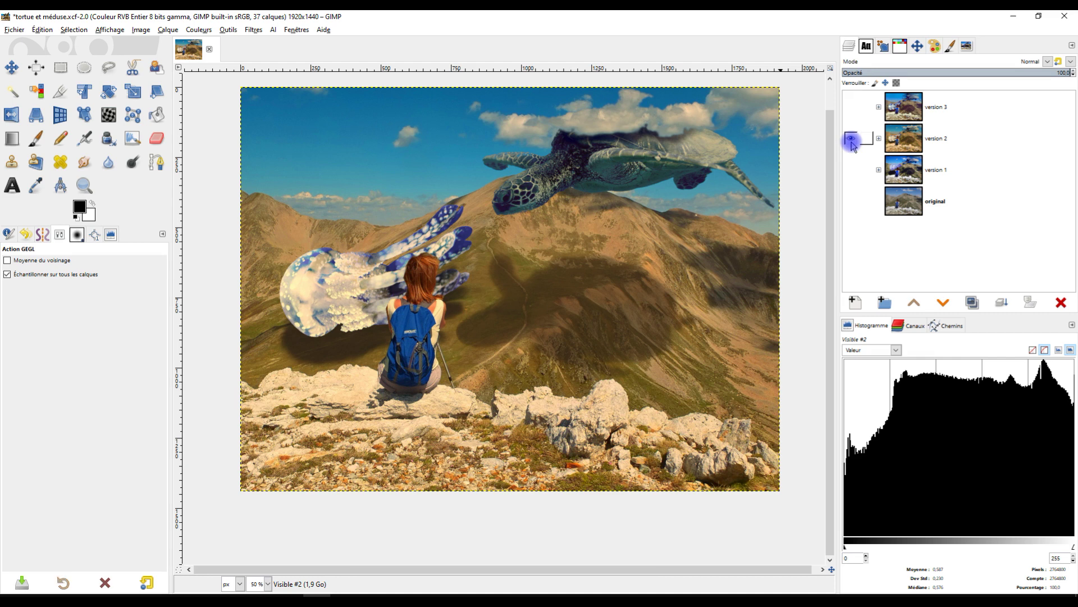
shift+click(851, 171)
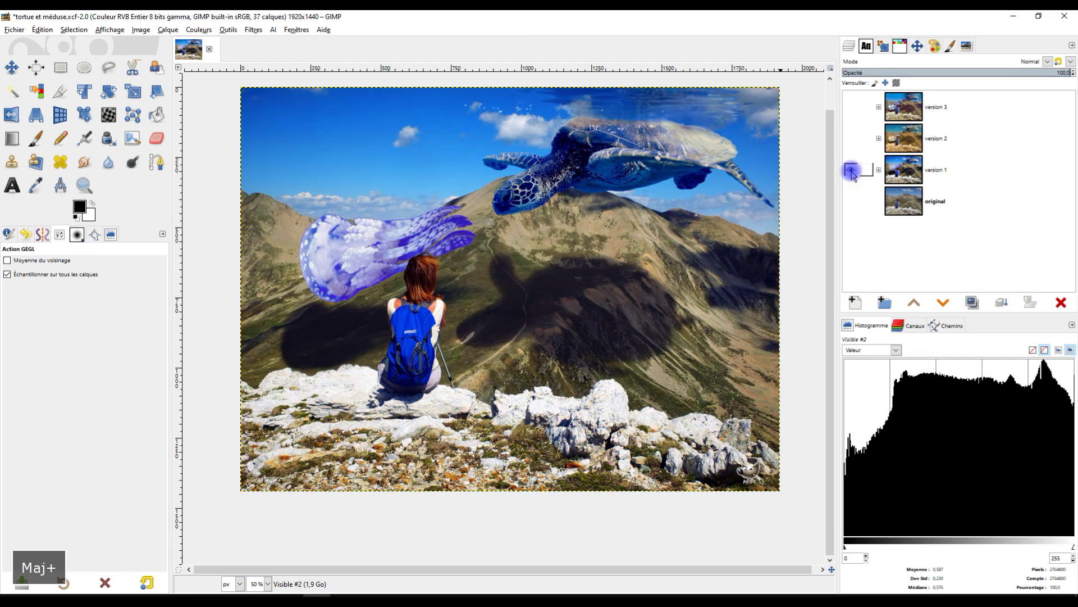
- Show only the version 2 group and slightly darken its Visible #1 layer by lowering the Valeur curve's midtones in Curves
shift+click(852, 142)
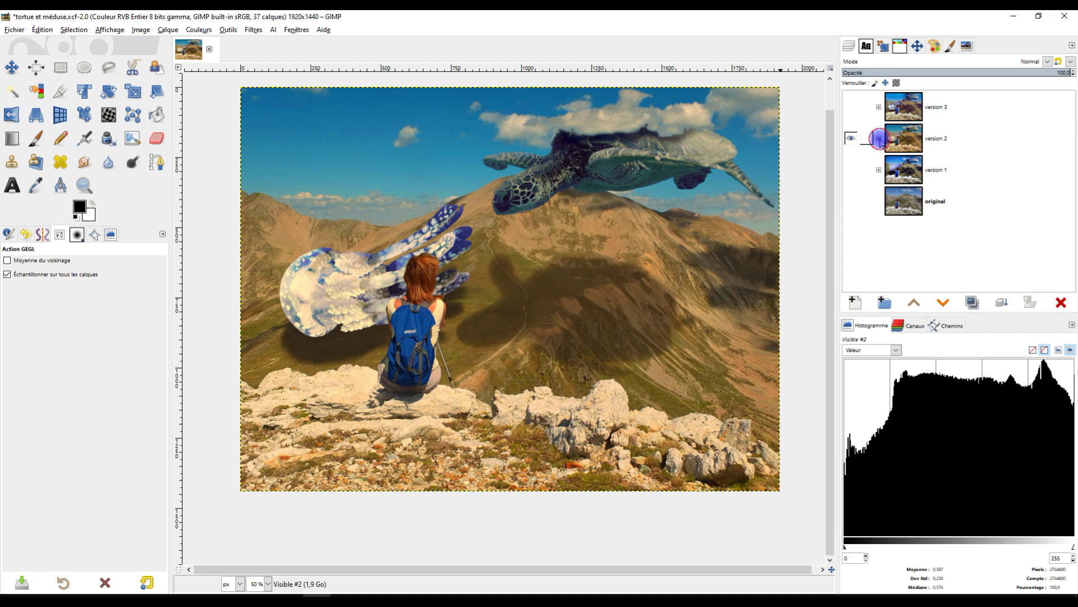
click(880, 140)
click(908, 162)
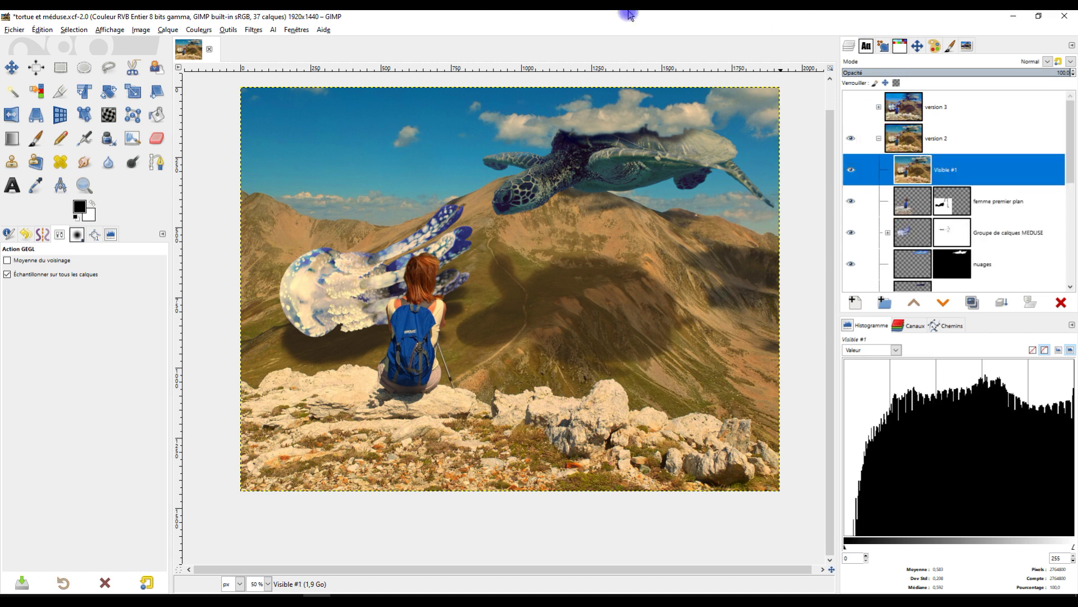
click(198, 29)
click(205, 146)
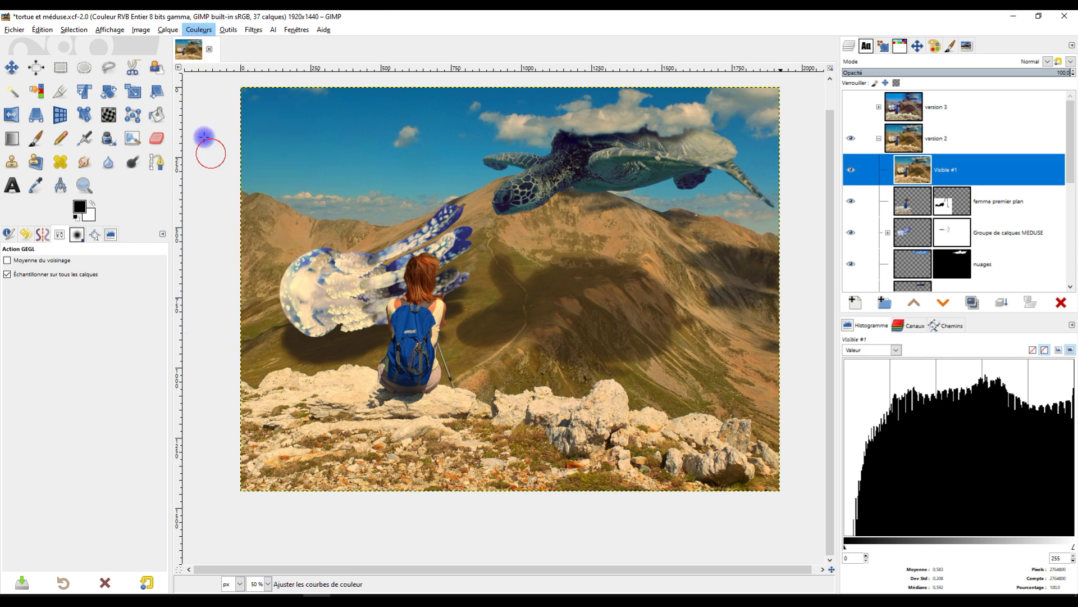
drag(127, 181, 105, 205)
- Lower the Rouge curve's midpoint to input 132, output 105, and place a Vert curve point at input 123, output 120
click(71, 95)
click(68, 120)
mouse_move(123, 179)
mouse_down()
mouse_move(116, 192)
mouse_move(129, 193)
mouse_up()
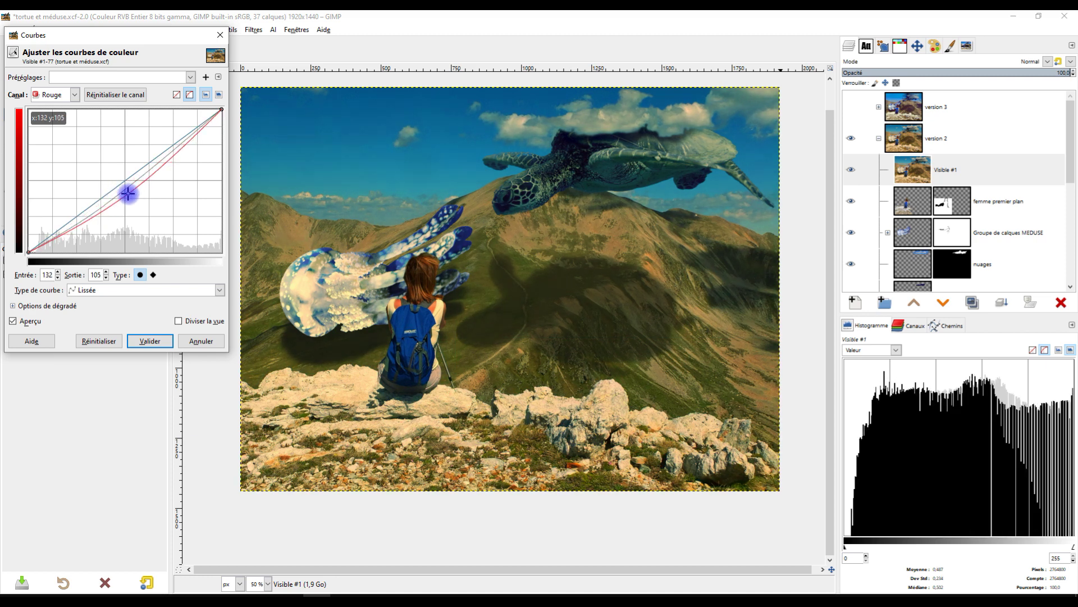
click(73, 94)
click(51, 139)
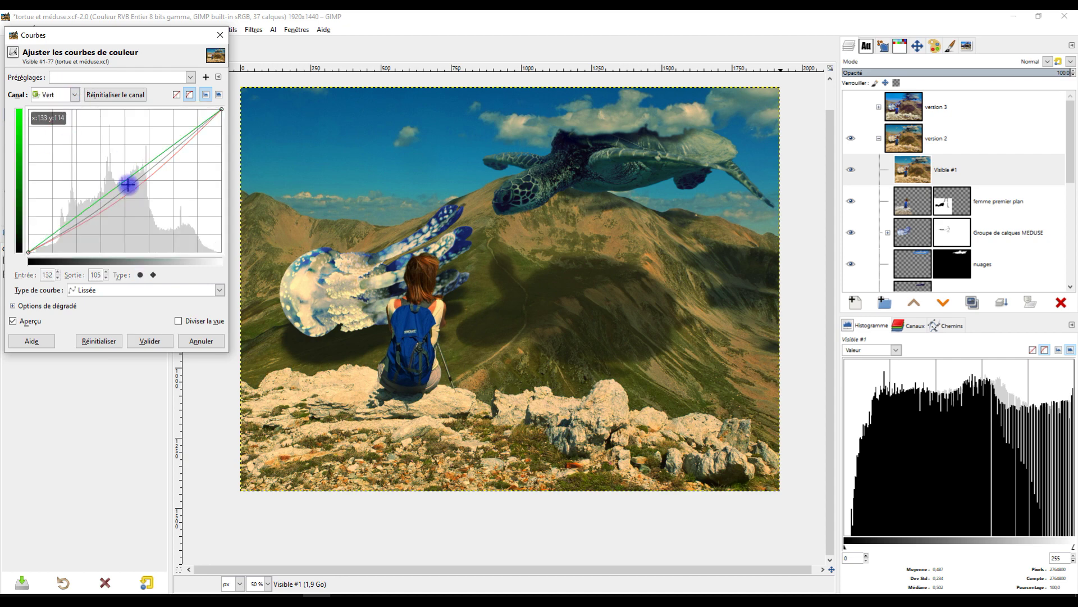
mouse_move(121, 180)
mouse_down()
mouse_move(137, 191)
mouse_move(121, 185)
mouse_up()
- Adjust the midtone point of the Bleu curve and apply the curves to the Visible #1 layer
click(76, 95)
click(54, 163)
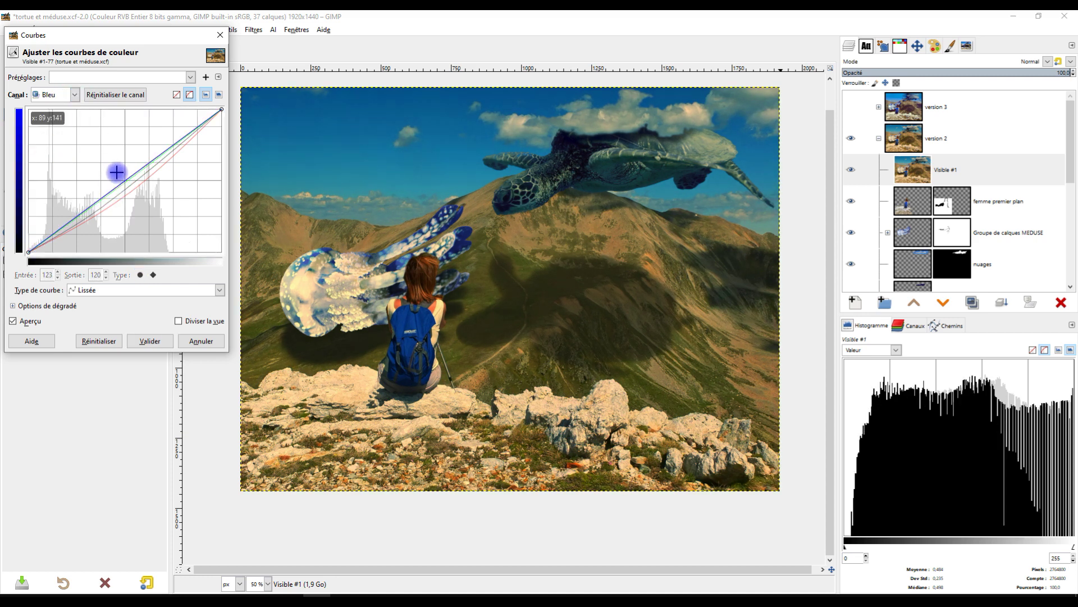
click(125, 191)
mouse_move(126, 191)
mouse_down()
mouse_move(140, 188)
mouse_move(112, 185)
mouse_up()
click(152, 341)
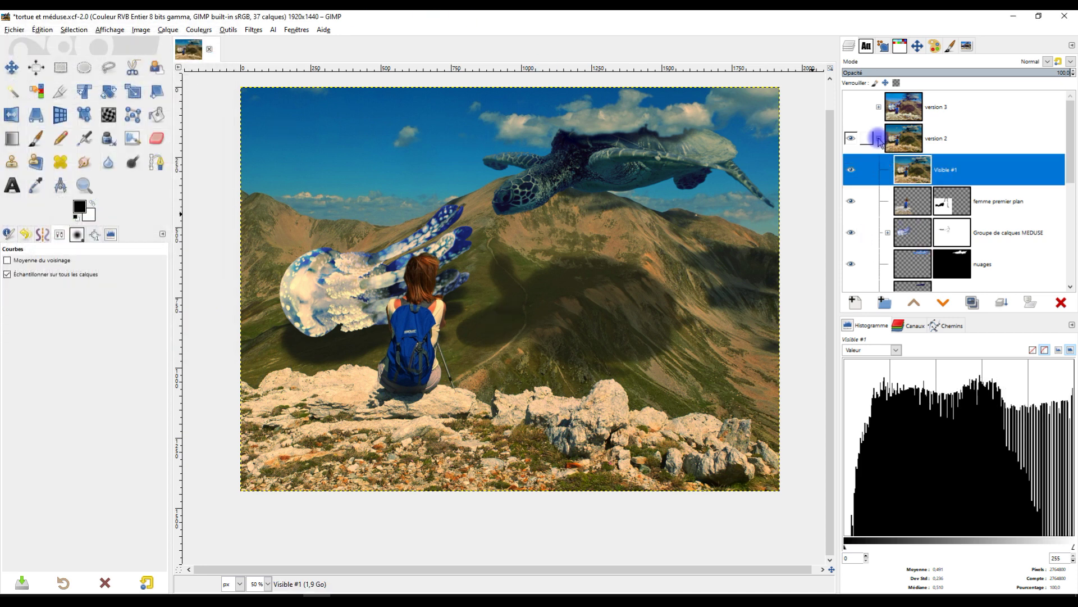
- Collapse the version 2 group and show only the version 3 montage
click(879, 138)
shift+click(850, 108)
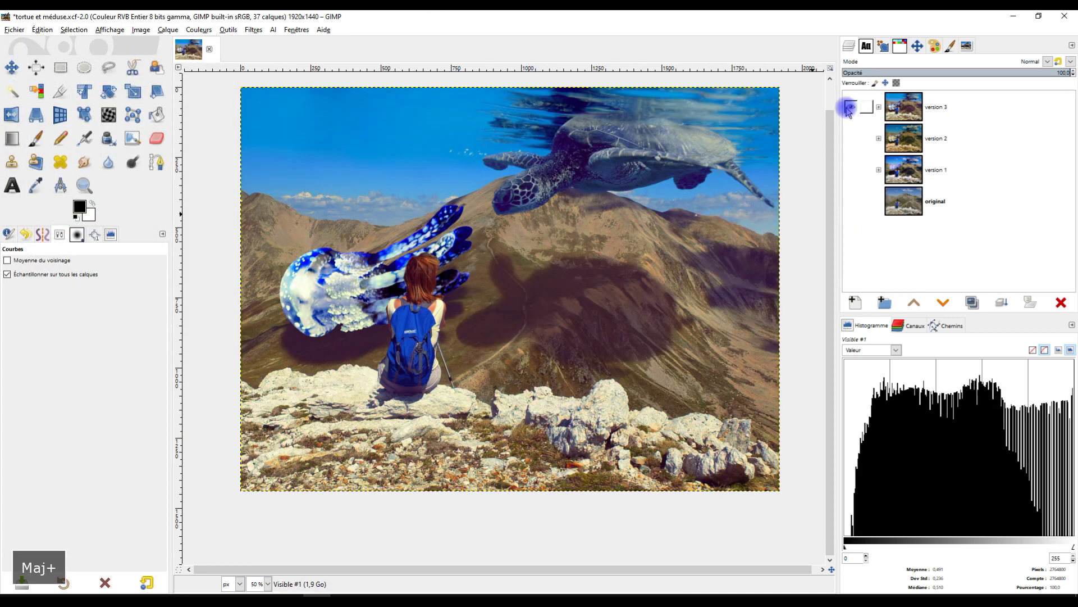
- Compare the version 1, version 2 and version 3 groups by showing each one alone, ending on version 3
shift+click(851, 138)
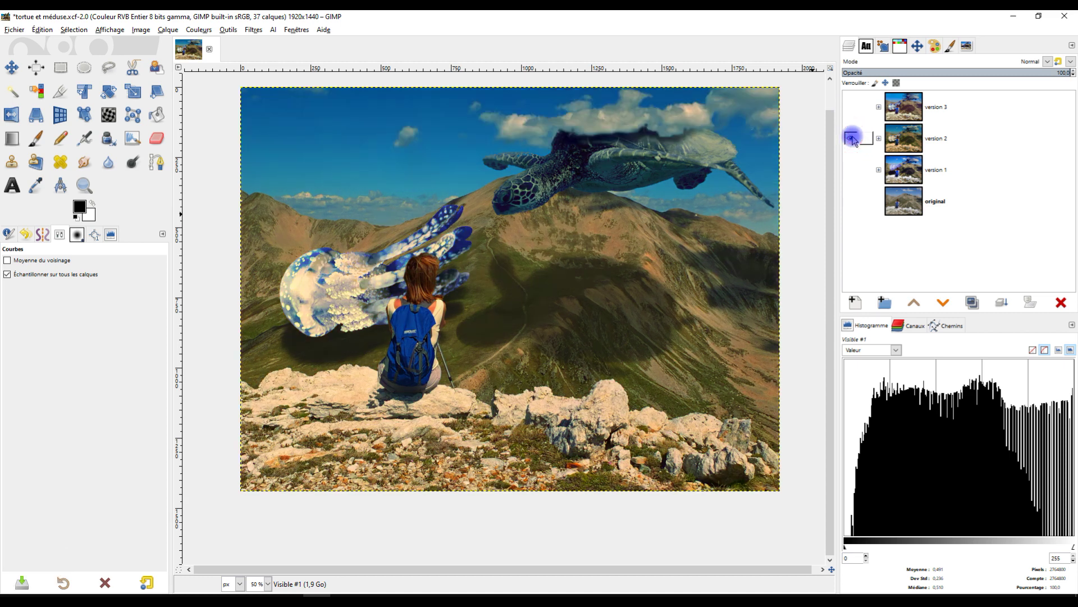
shift+click(849, 170)
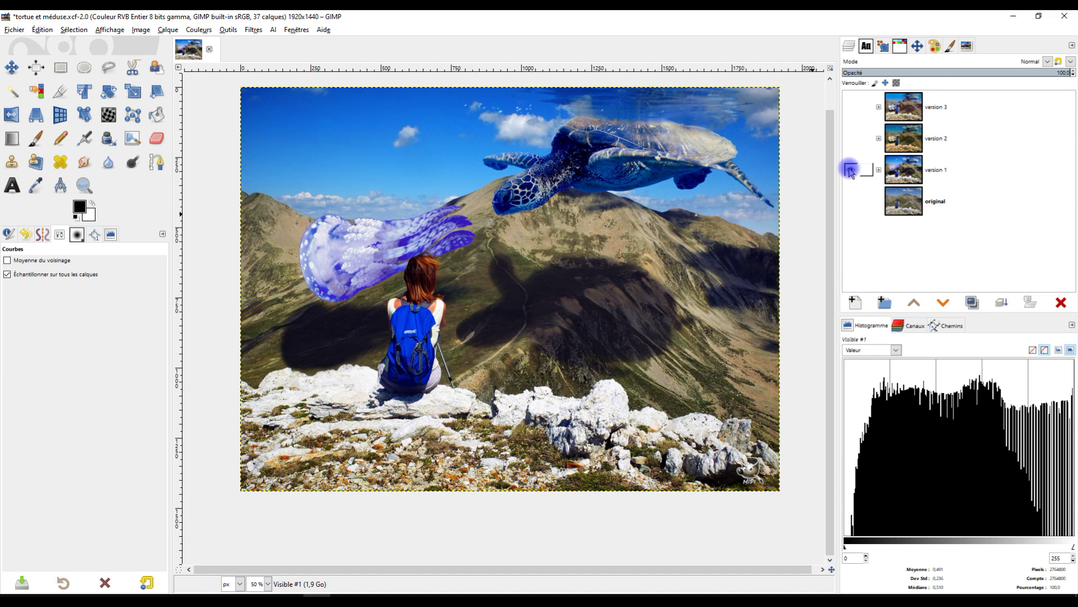
shift+click(849, 170)
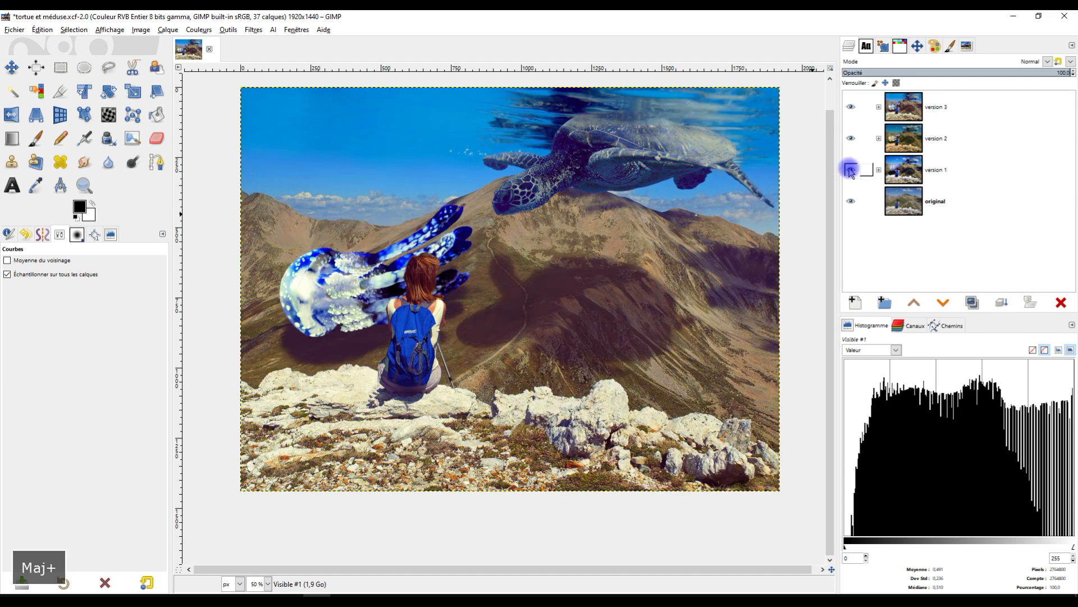
shift+click(851, 138)
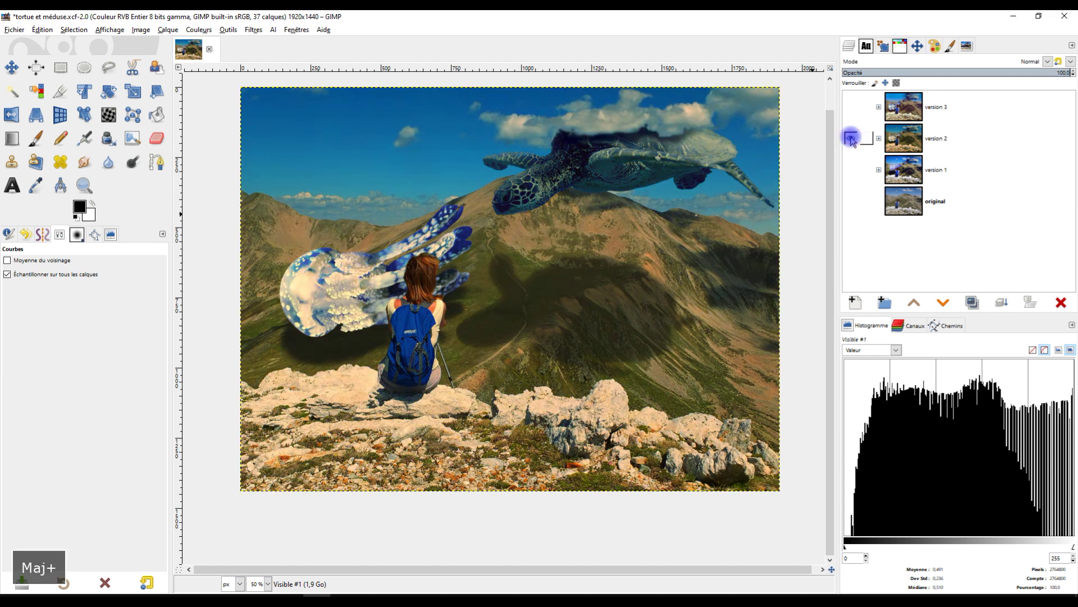
shift+click(852, 107)
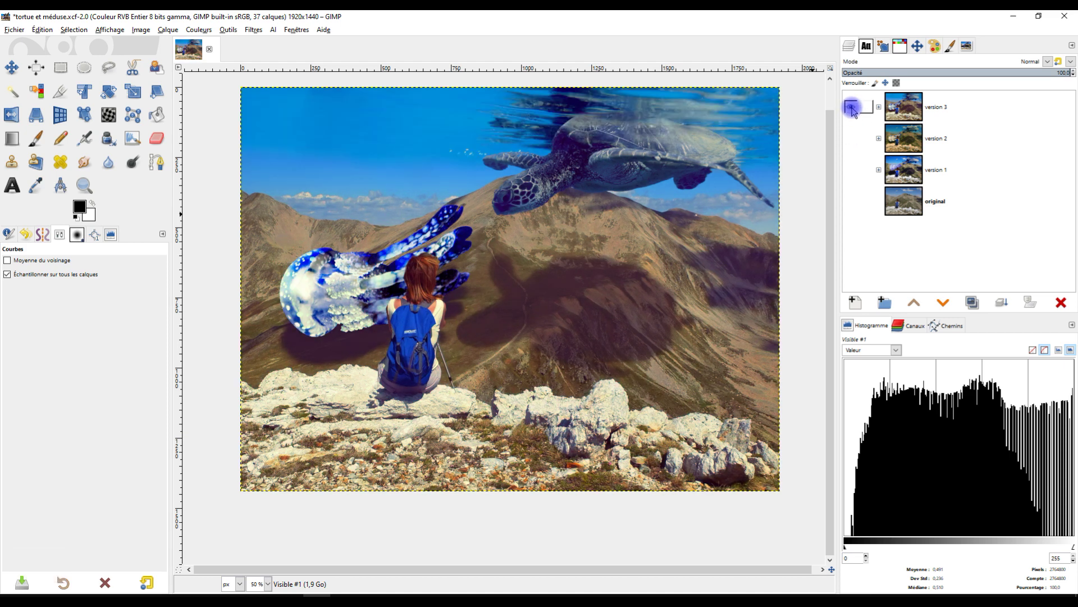
shift+click(853, 169)
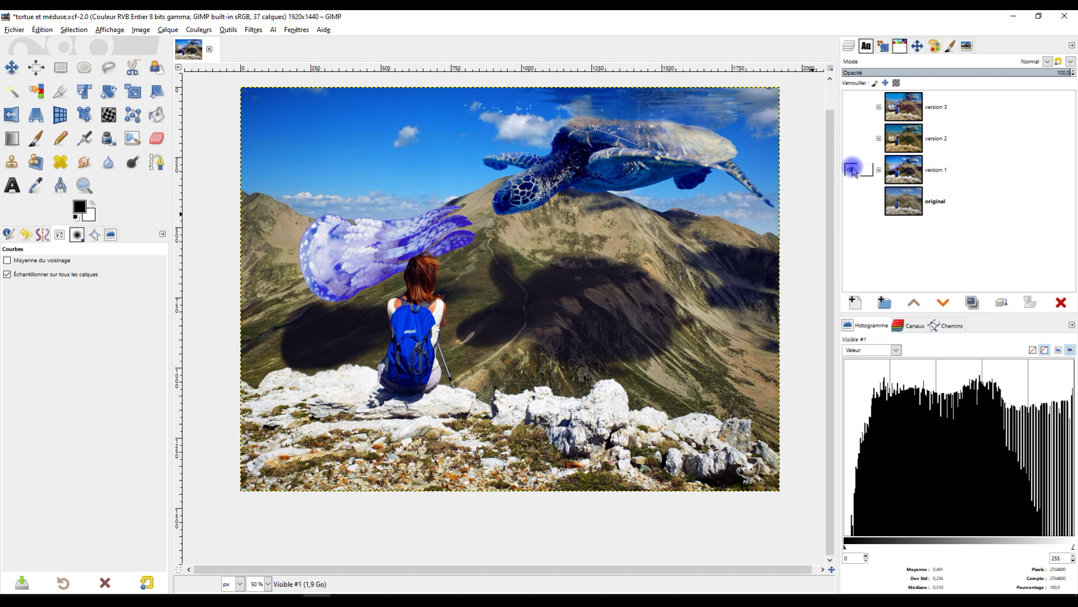
shift+click(850, 107)
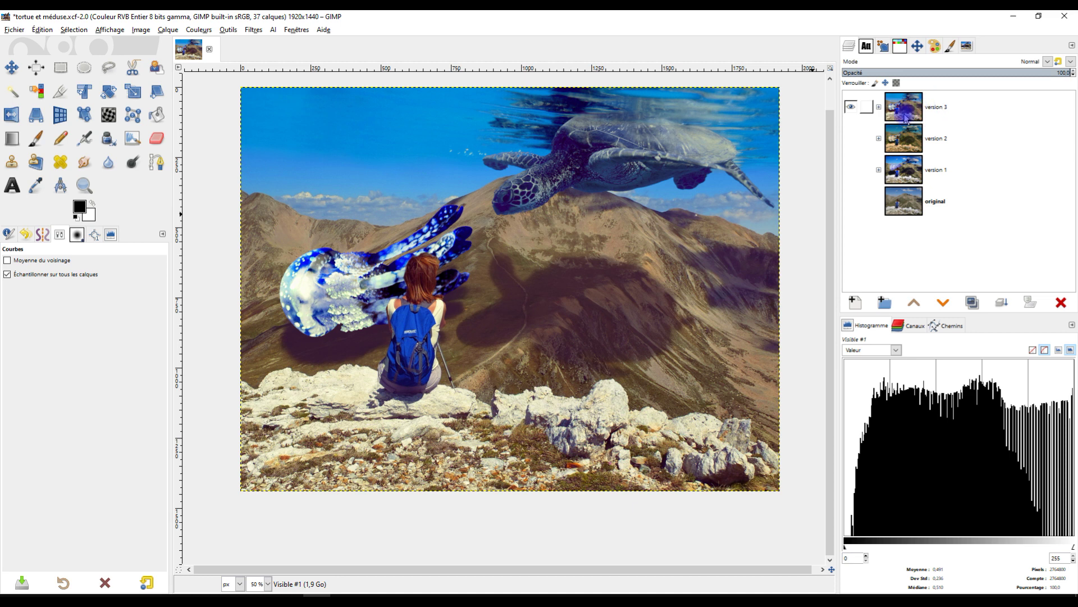
- Apply a black Médaillon vignette with the Square shape to the Visible #2 layer in the version 3 group
click(879, 107)
click(927, 138)
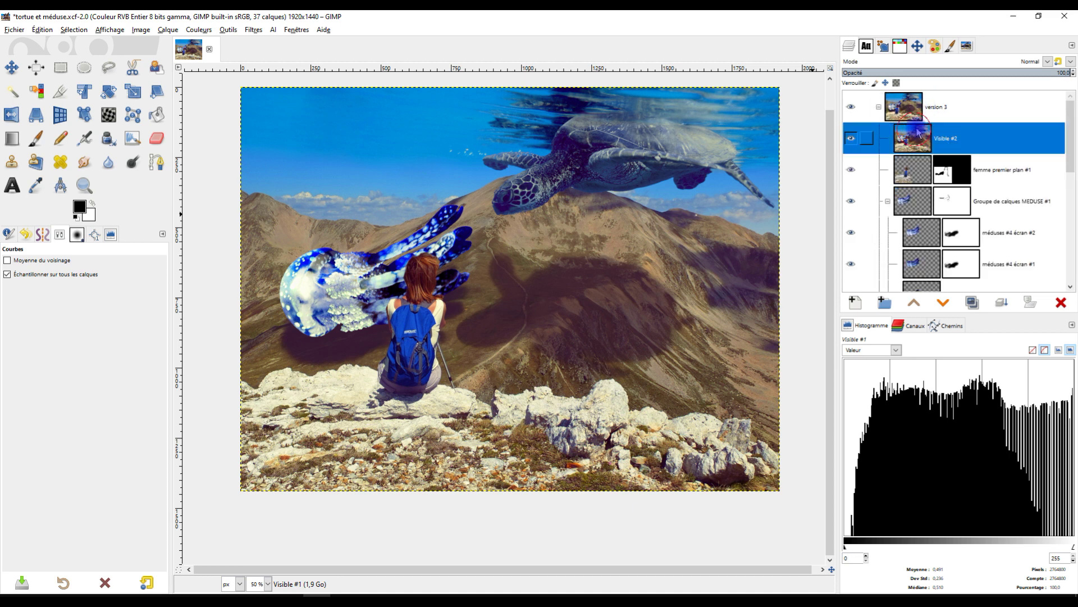
click(255, 30)
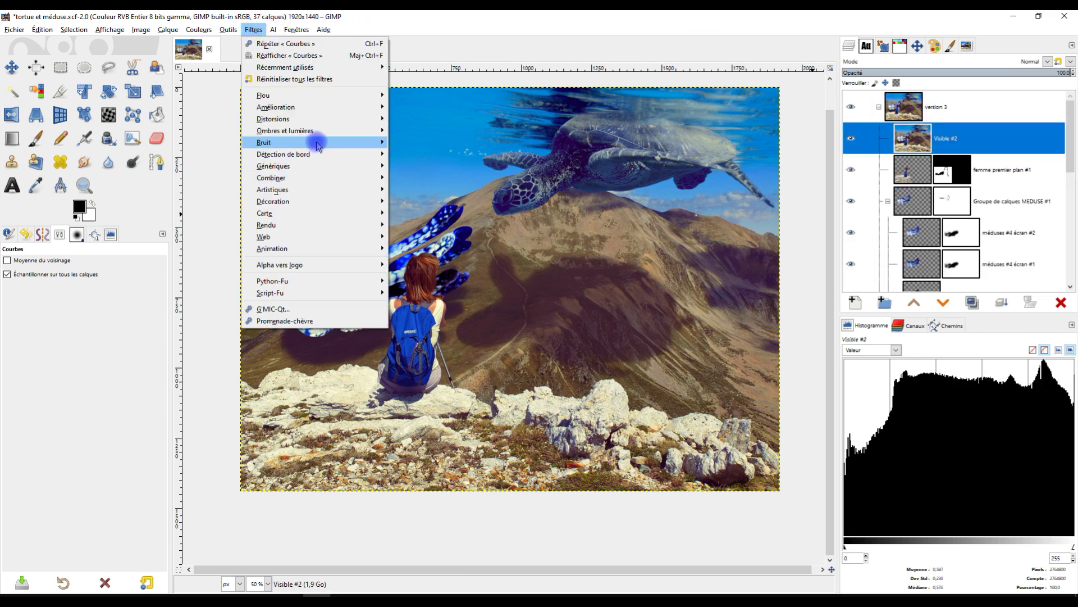
mouse_move(330, 131)
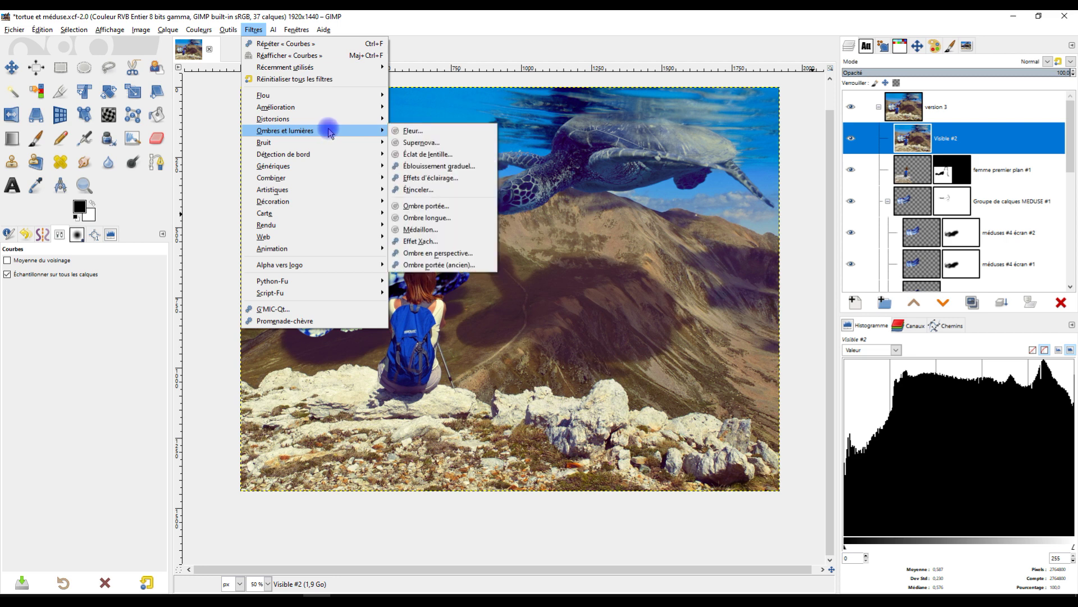
click(424, 230)
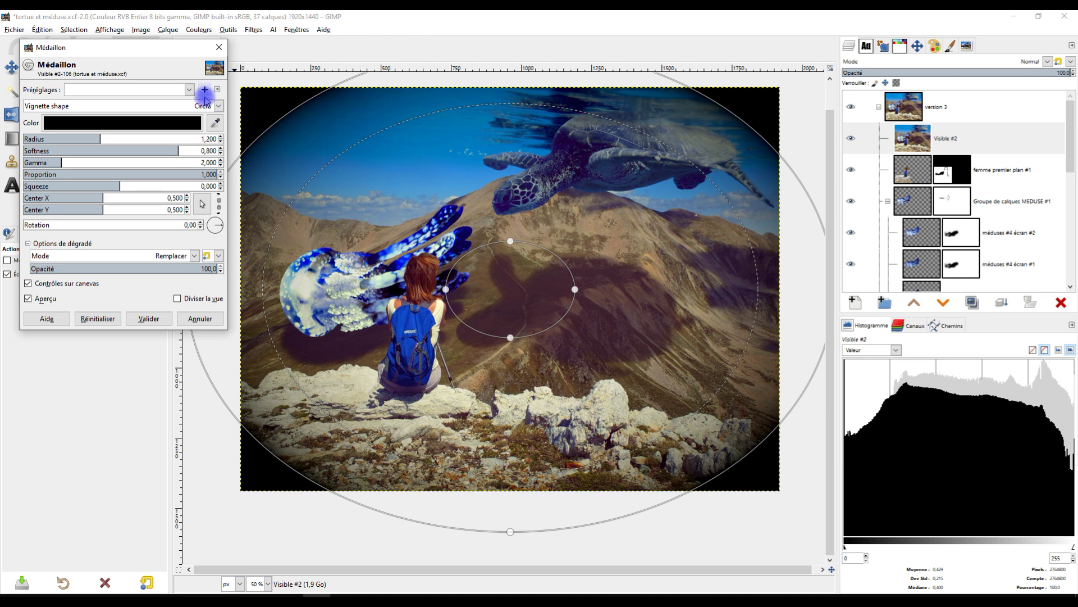
click(150, 106)
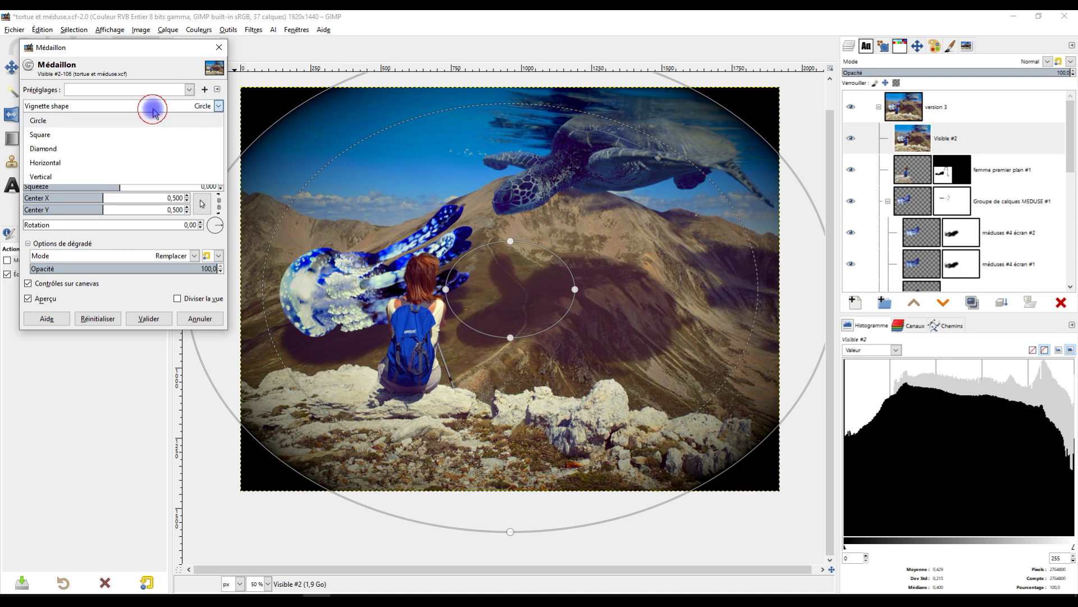
click(126, 138)
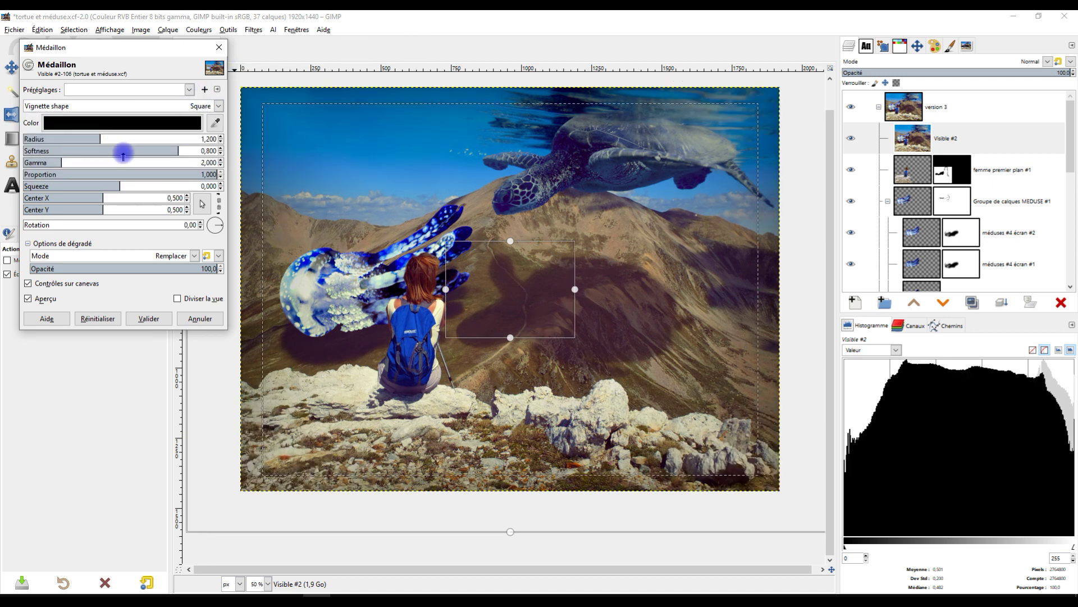
click(30, 298)
click(30, 298)
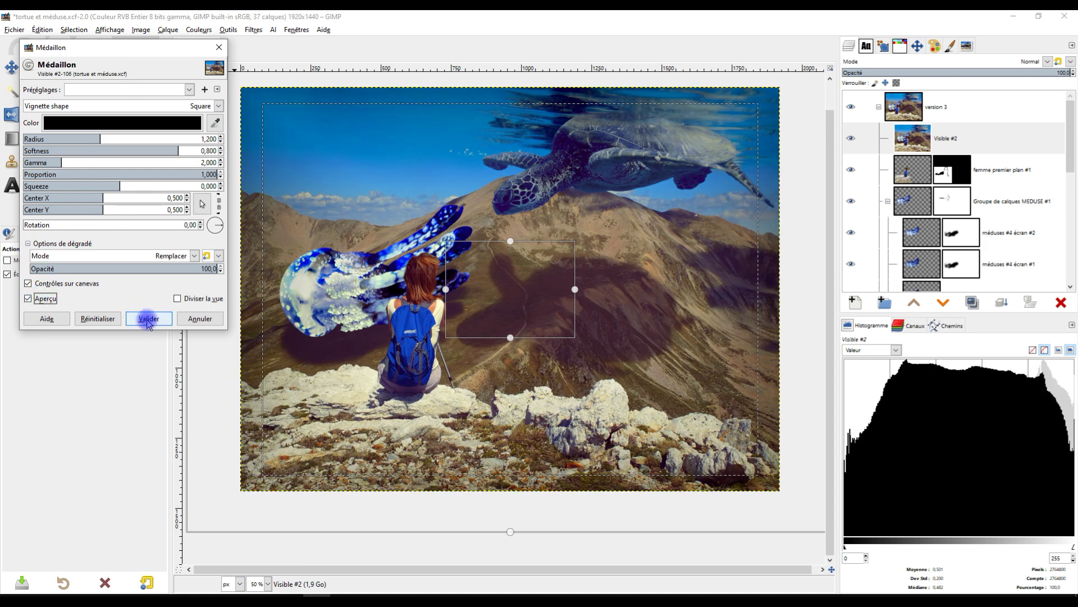
click(899, 135)
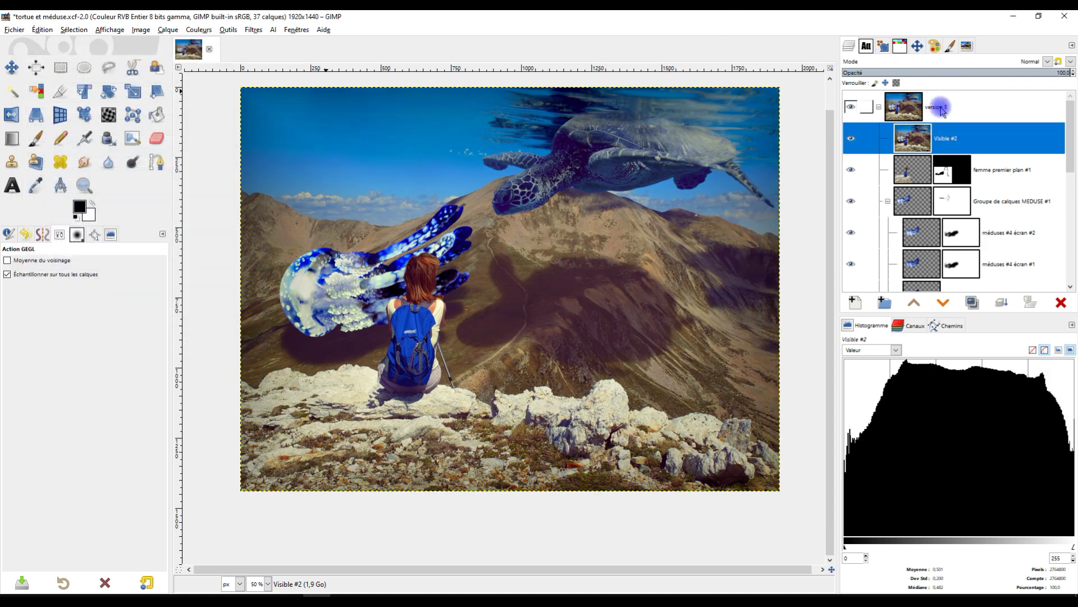
- Collapse the version 3 group, show only version 2, and repeat the Médaillon filter on its Visible #1 layer
click(879, 107)
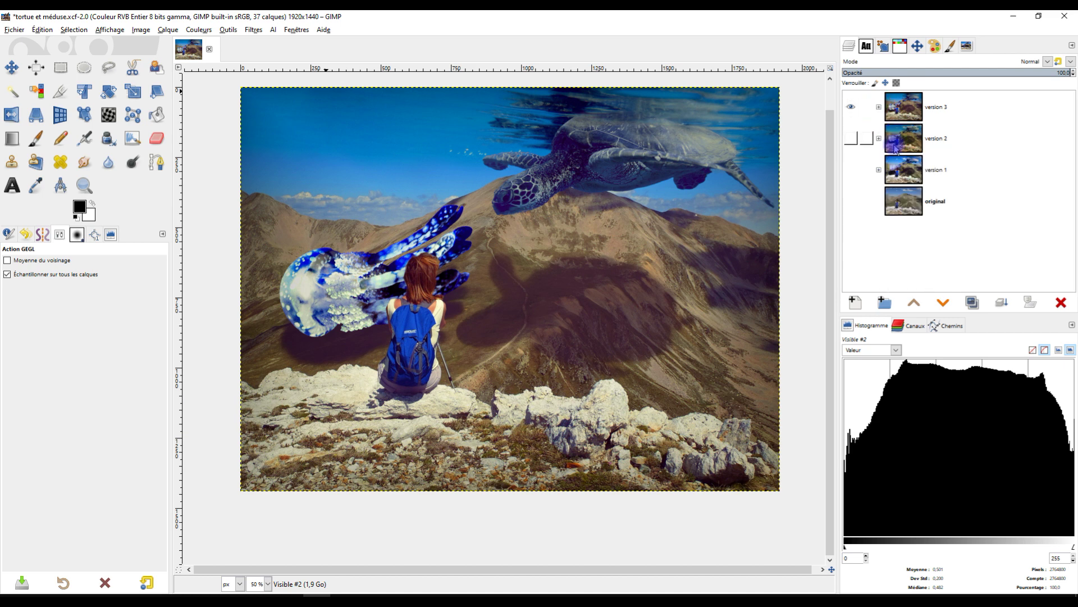
click(879, 139)
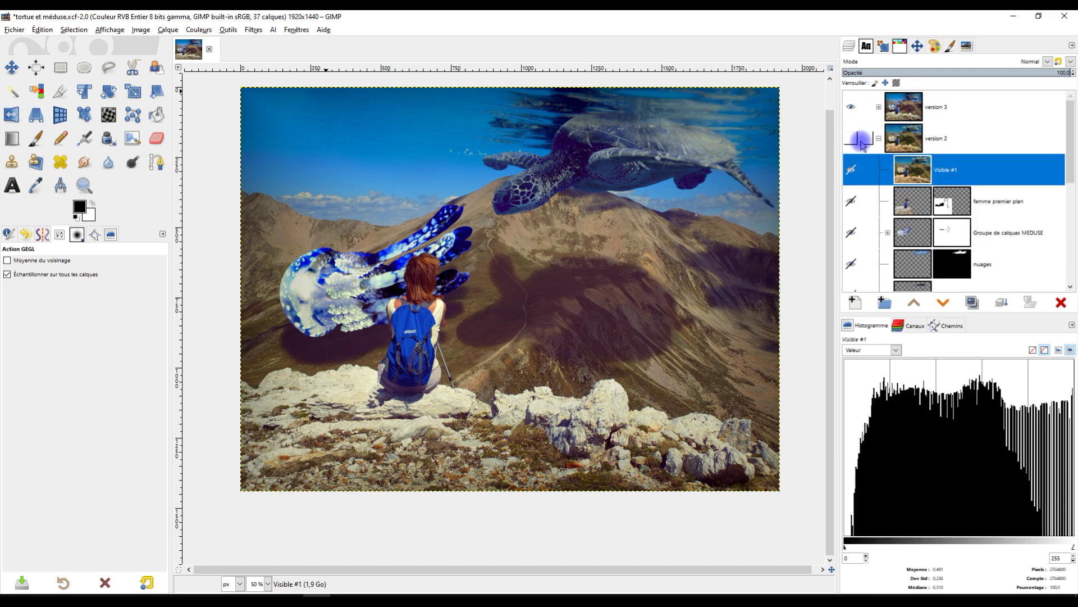
shift+click(851, 139)
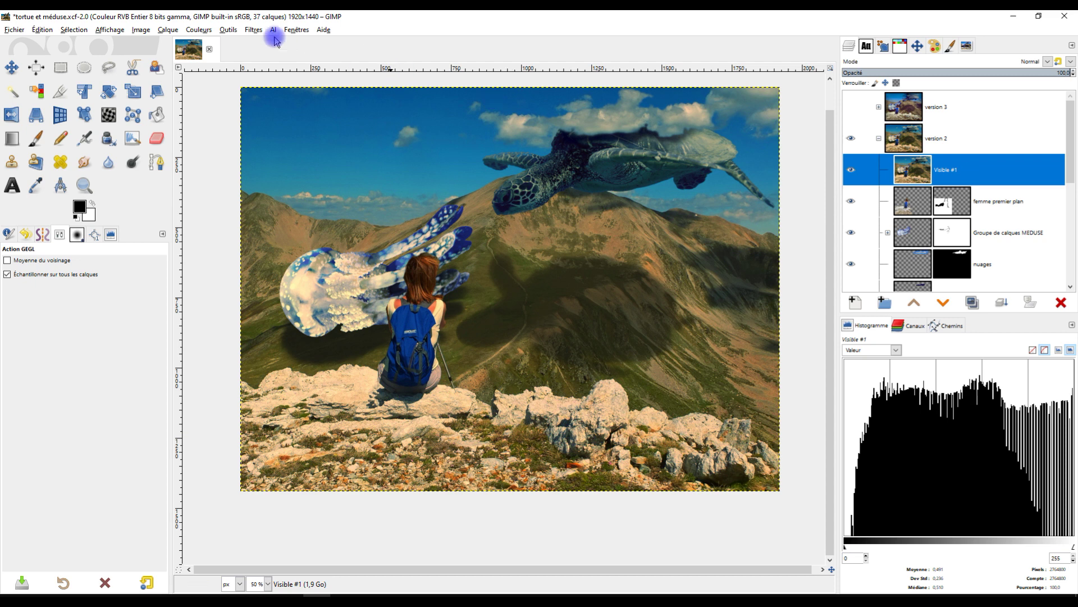
click(254, 30)
click(263, 45)
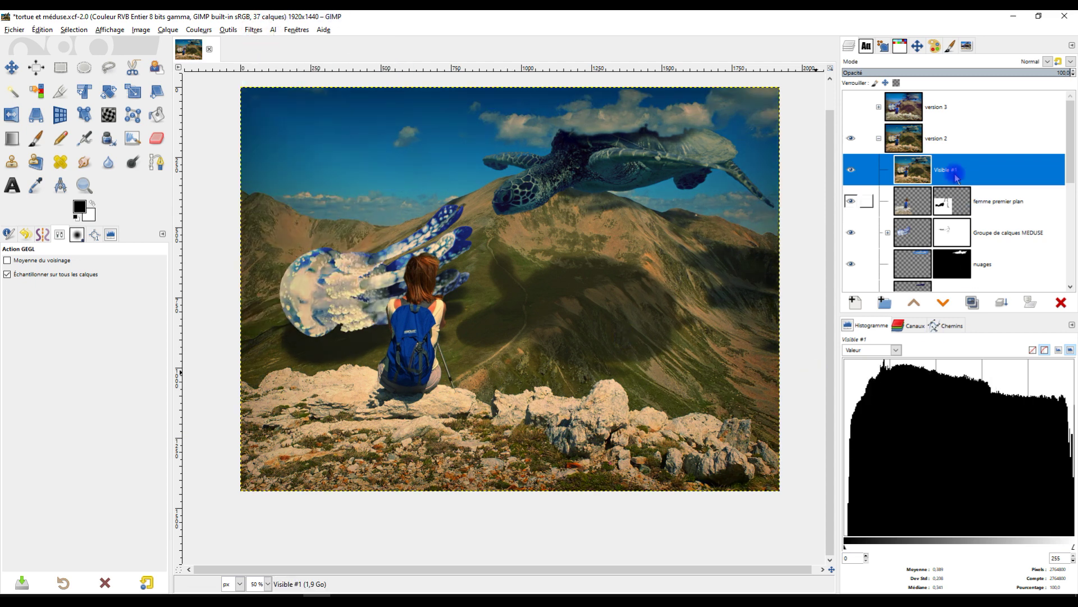
- Collapse the version 2 group and compare the vignetted montages by showing each version alone, ending on version 3
shift+click(852, 138)
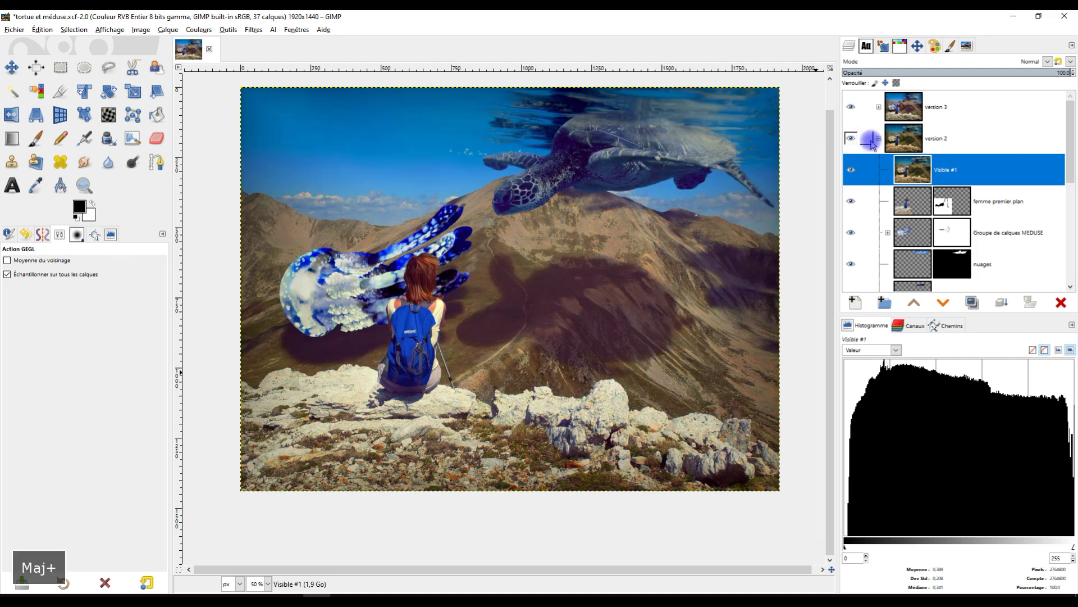
click(879, 138)
shift+click(852, 138)
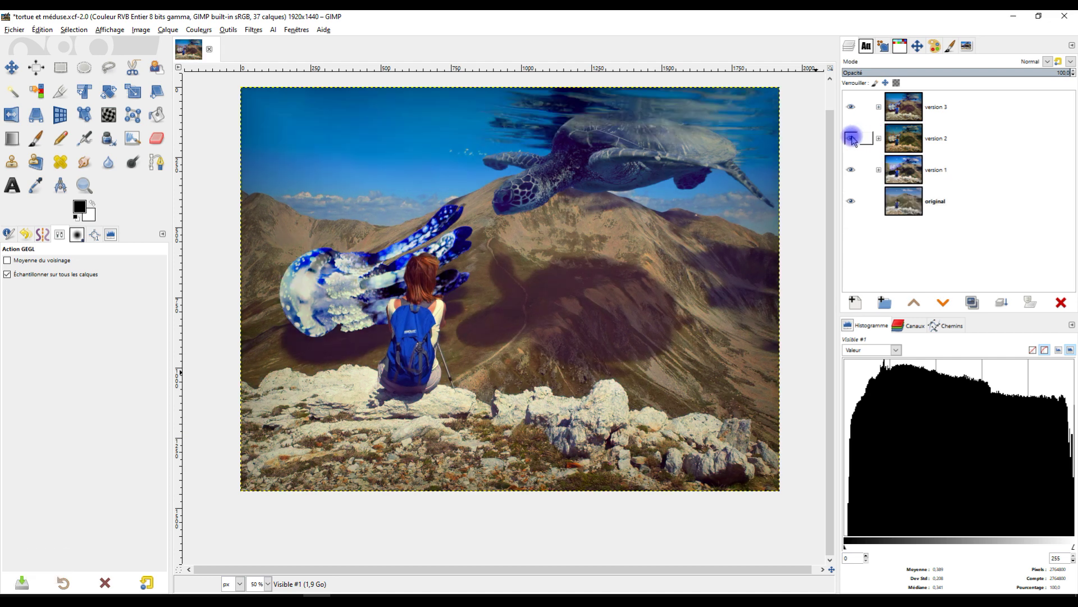
shift+click(850, 171)
shift+click(849, 171)
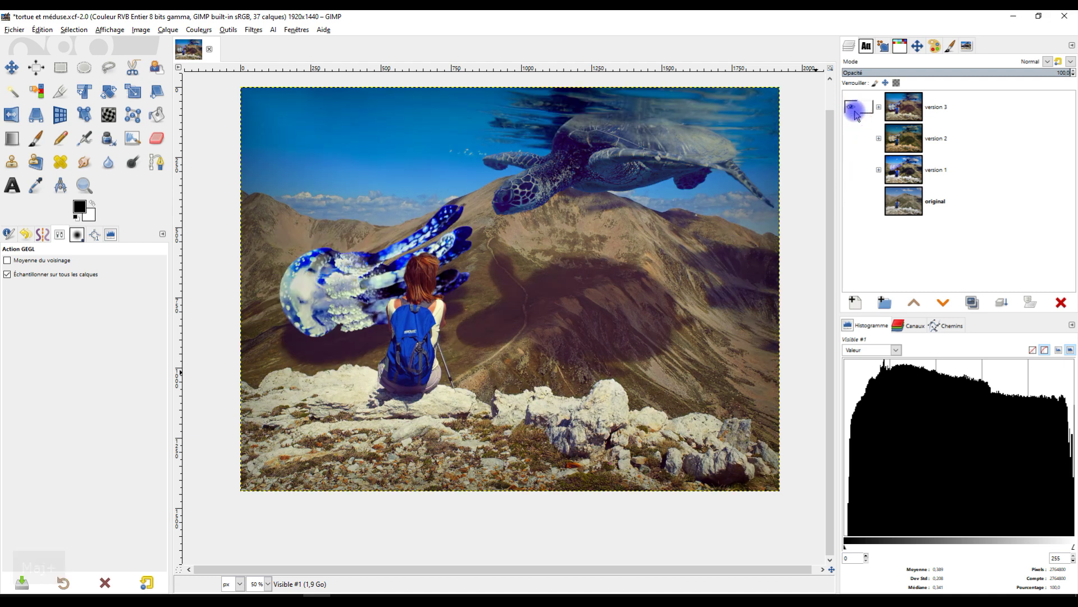
shift+click(850, 142)
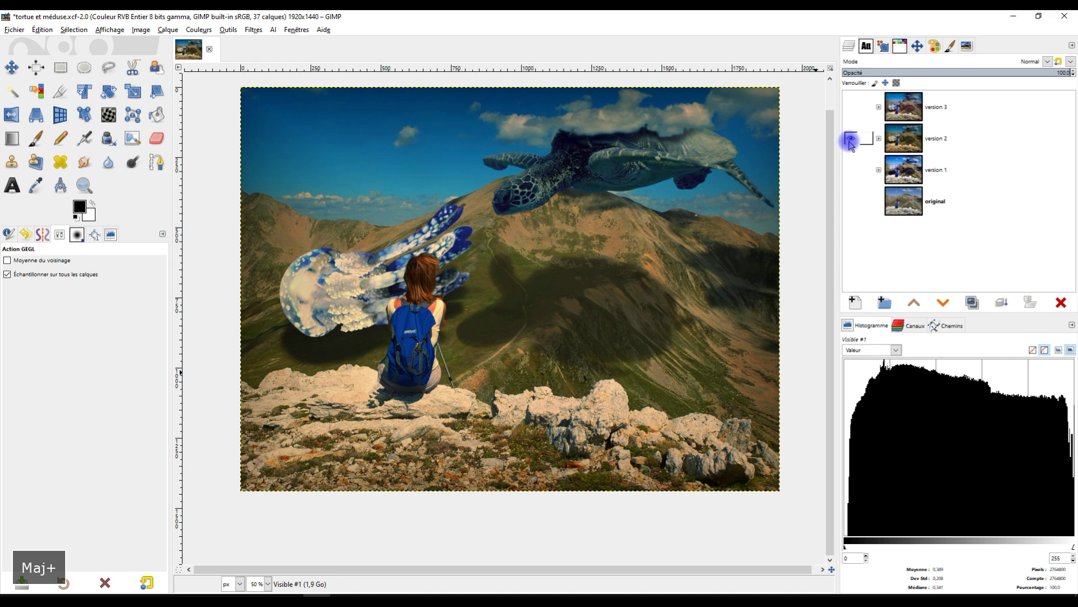
shift+click(852, 109)
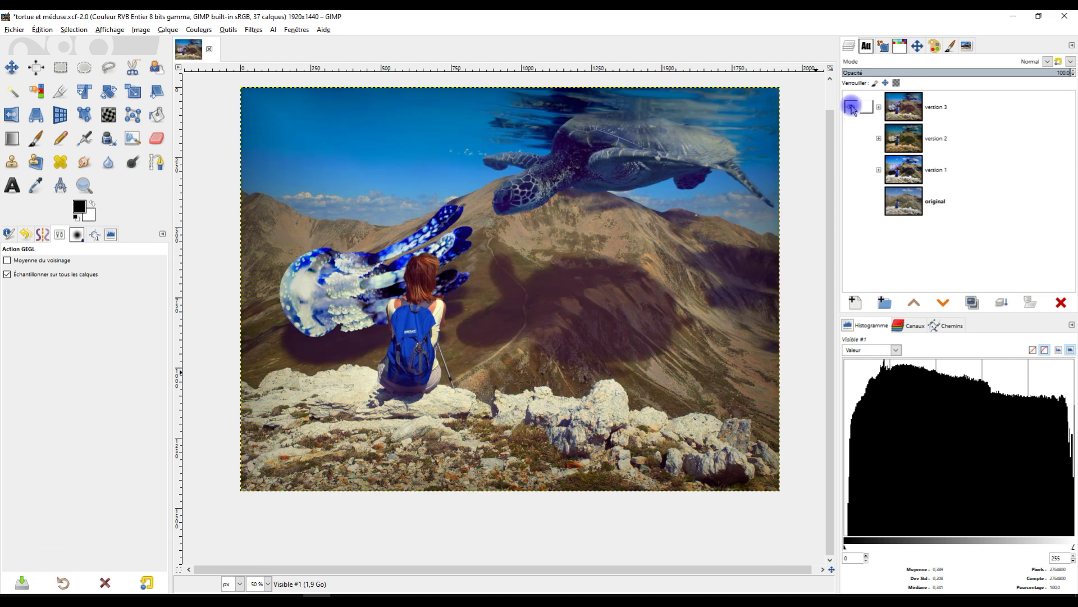
shift+click(849, 140)
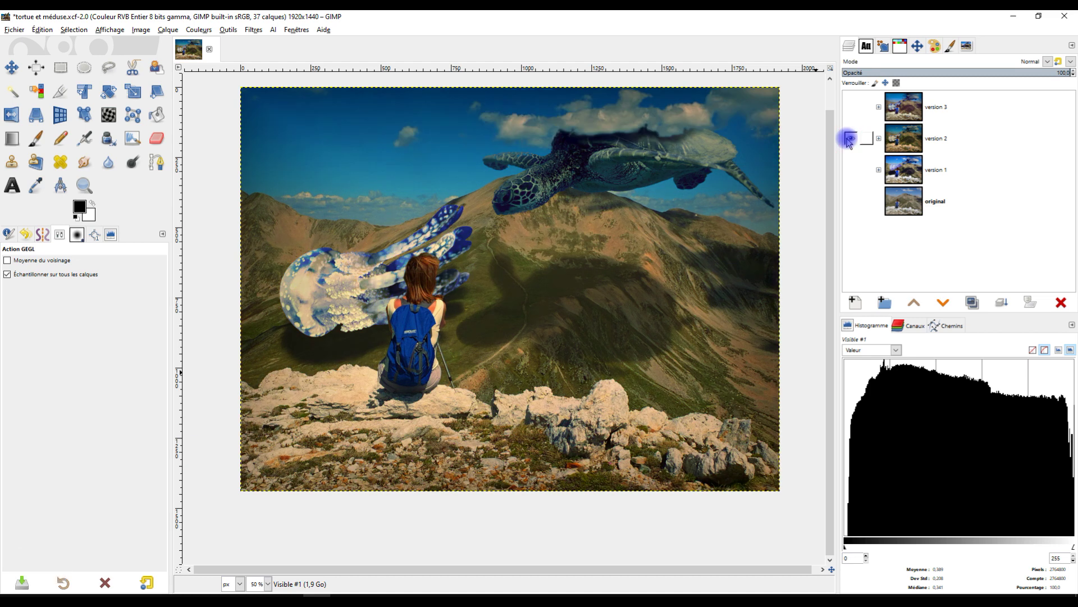
shift+click(851, 107)
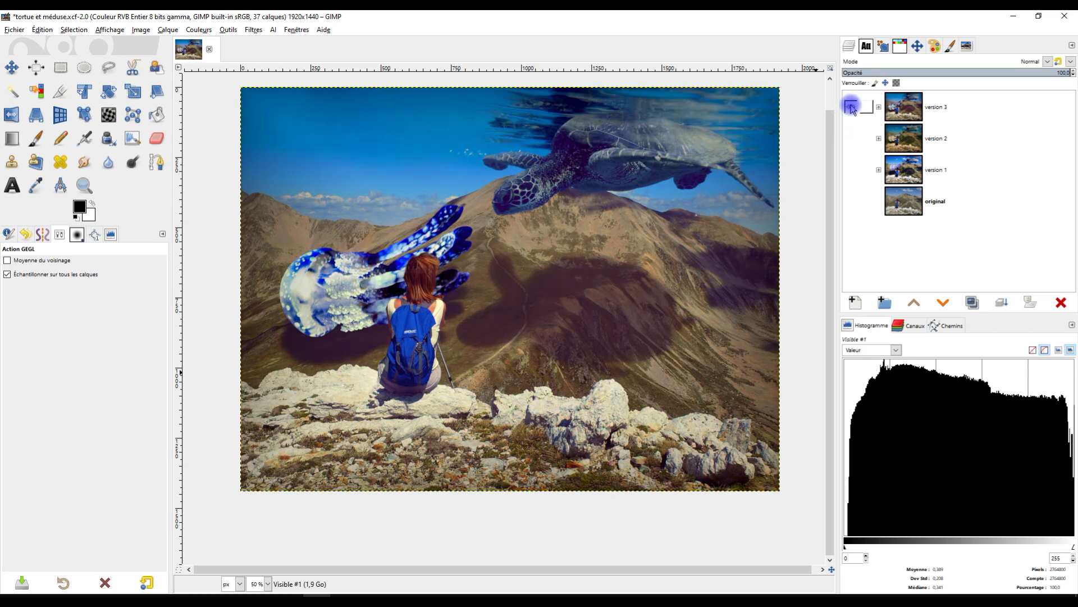
shift+click(850, 140)
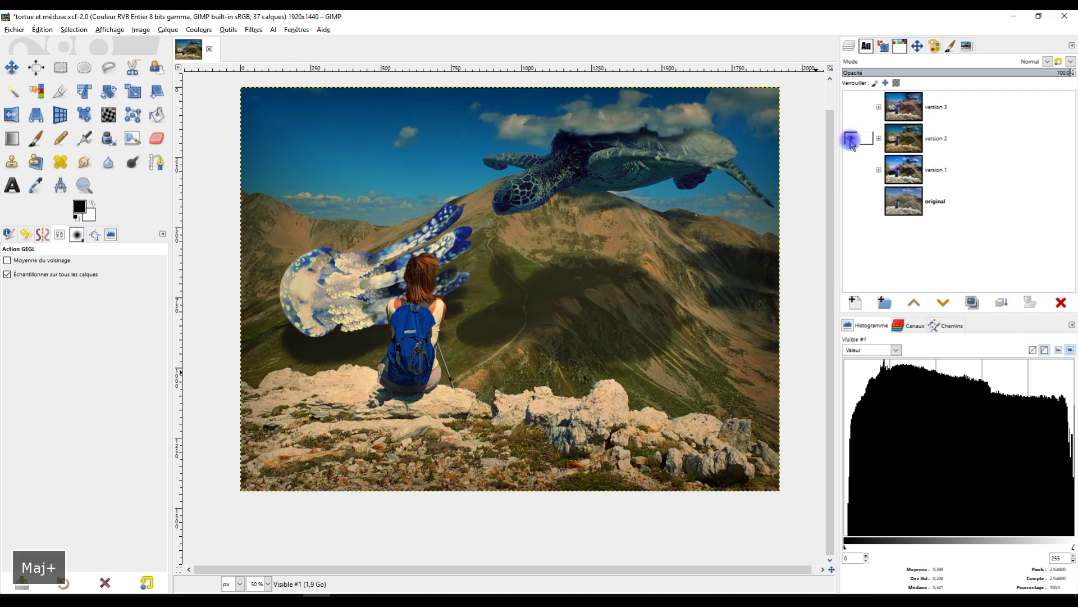
shift+click(850, 107)
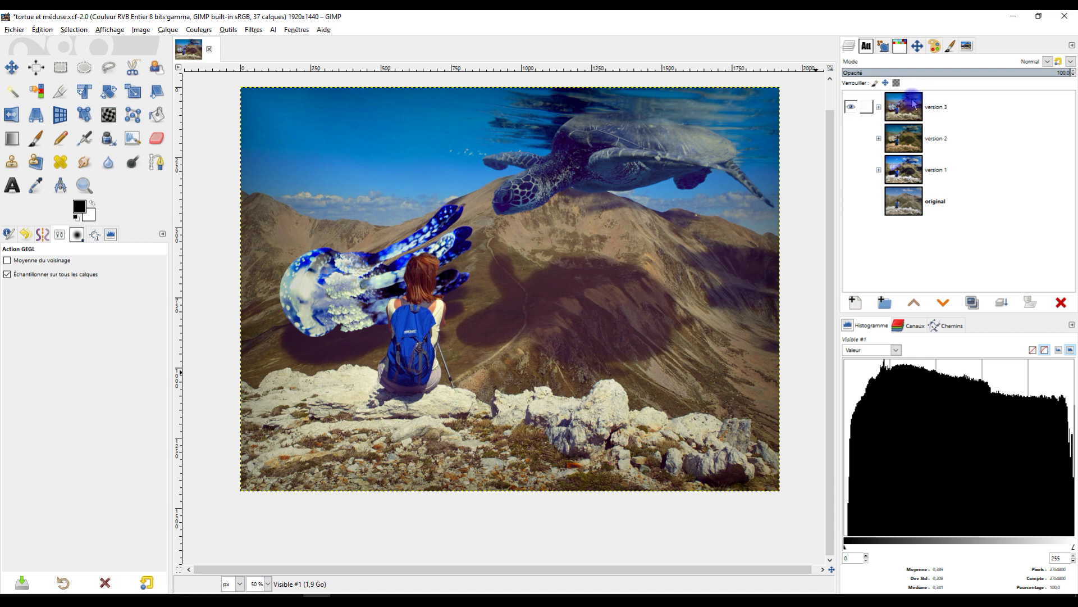
- Select the Visible #2 layer in the version 3 group and activate Dodge/Burn with the jellyfish tentacles in close view
click(879, 107)
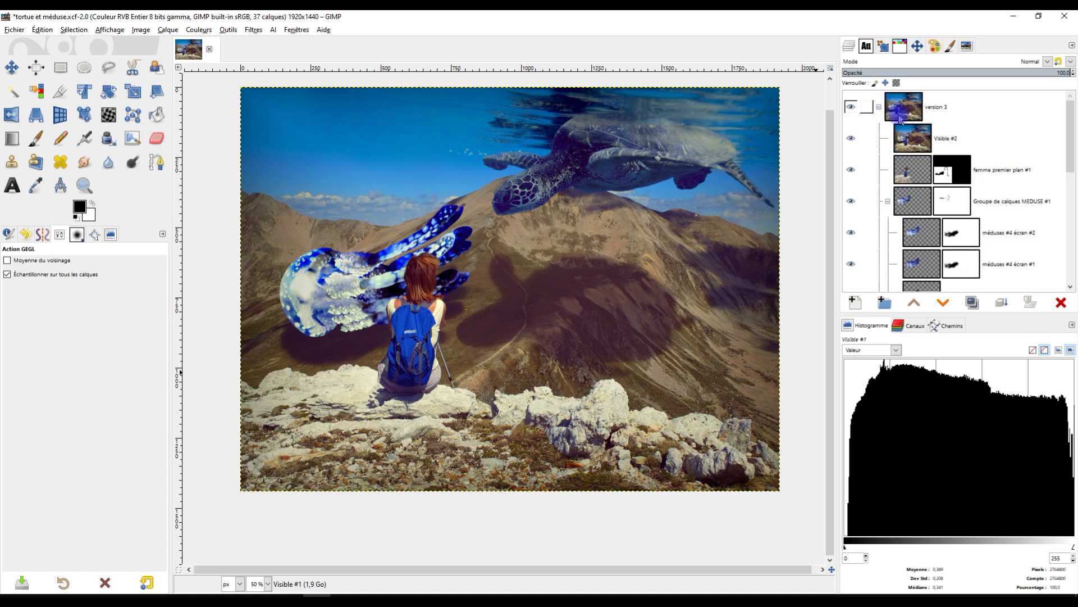
click(910, 138)
key(1)
scroll(465, 262, up, 1)
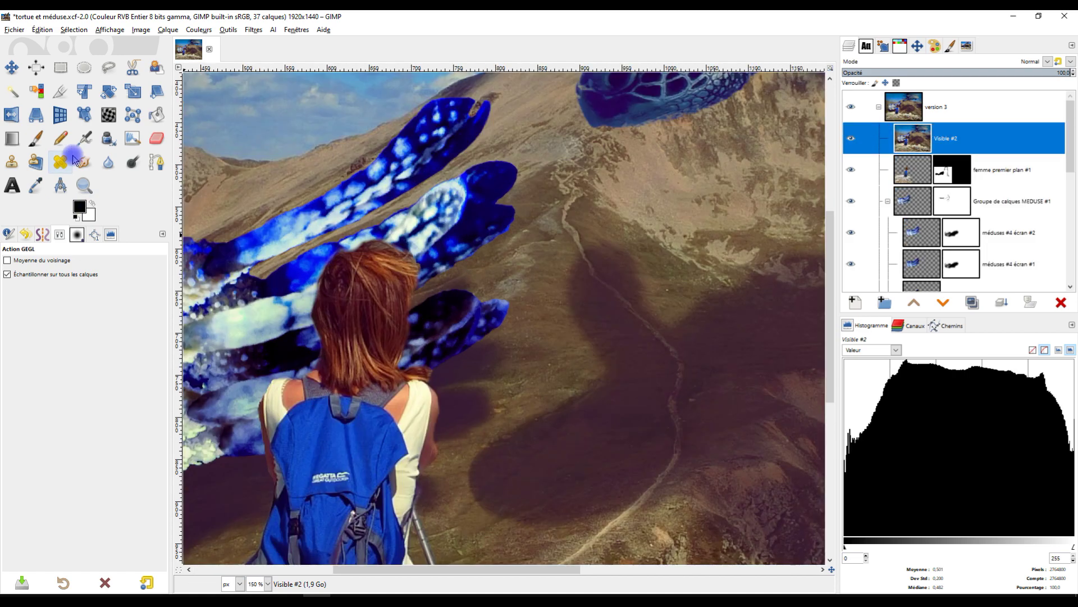
click(115, 168)
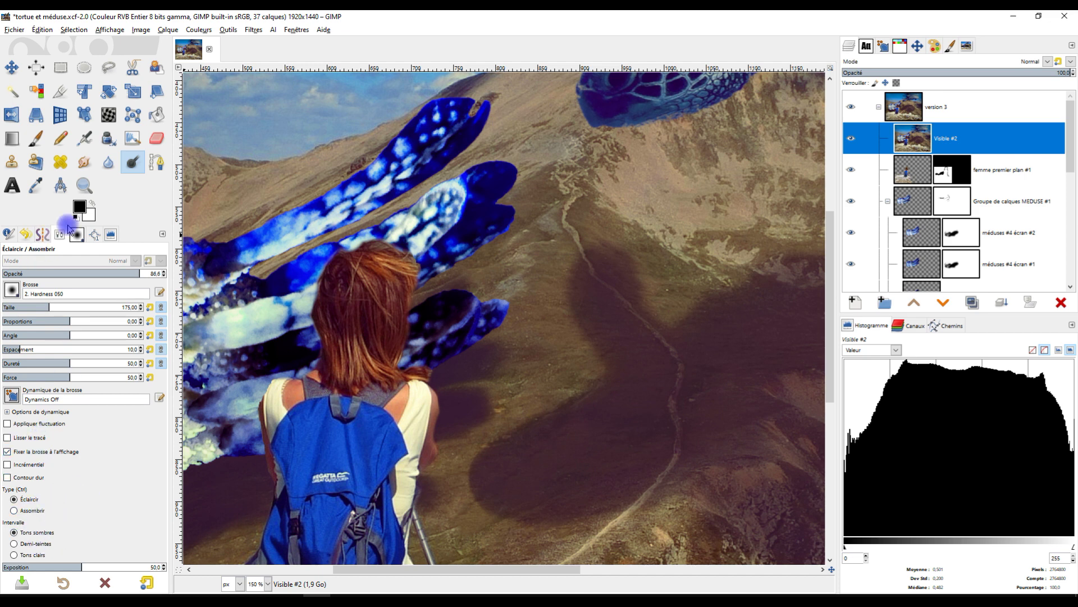
- Try lightening the dark tones of the jellyfish tentacles at 64.3 opacity, and undo the strokes
click(105, 274)
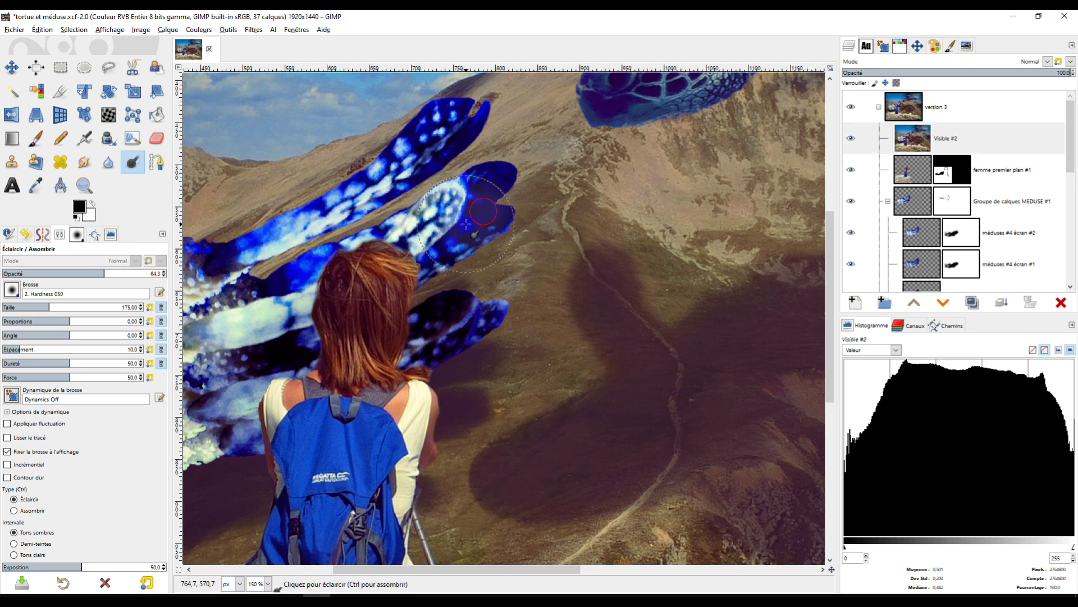
key(ctrl+z)
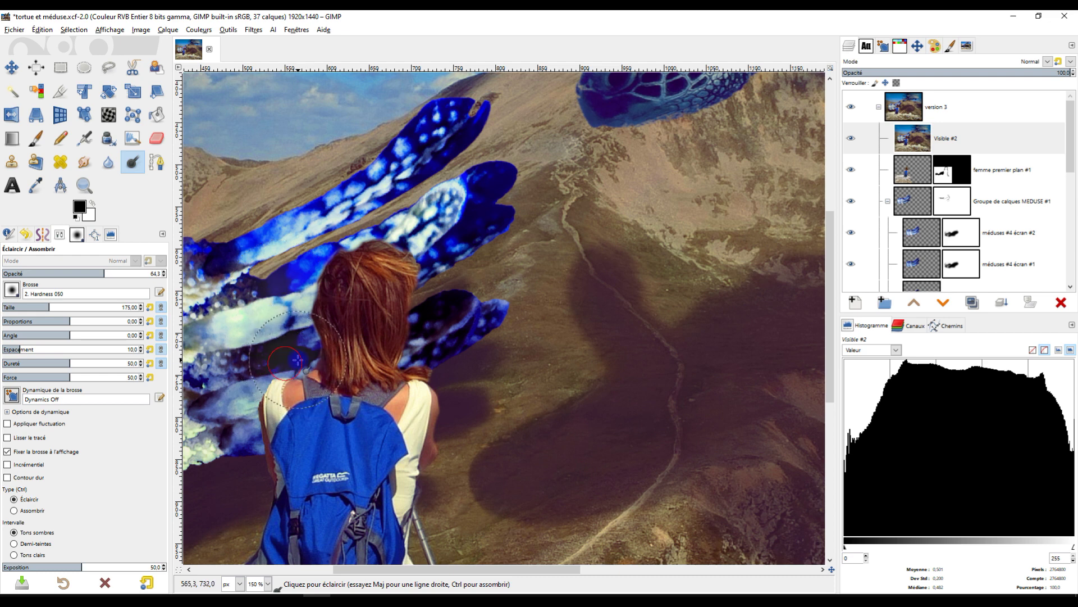
key(ctrl+z)
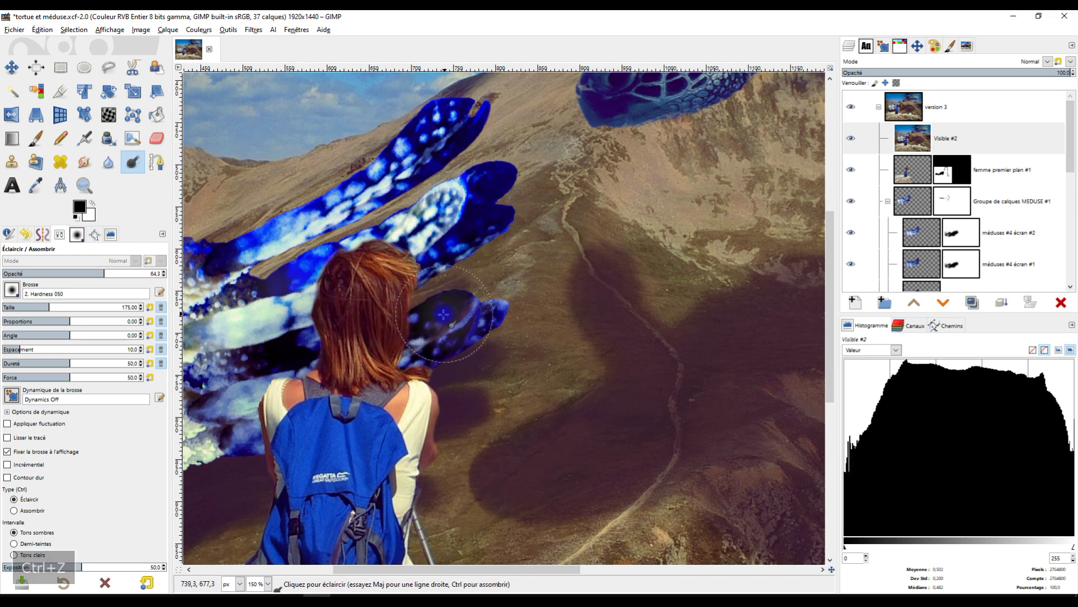
key(ctrl+z)
- Set the Dodge/Burn opacity to 18.4 and undo the last retouching strokes on the jellyfish tentacles
drag(56, 273, 32, 273)
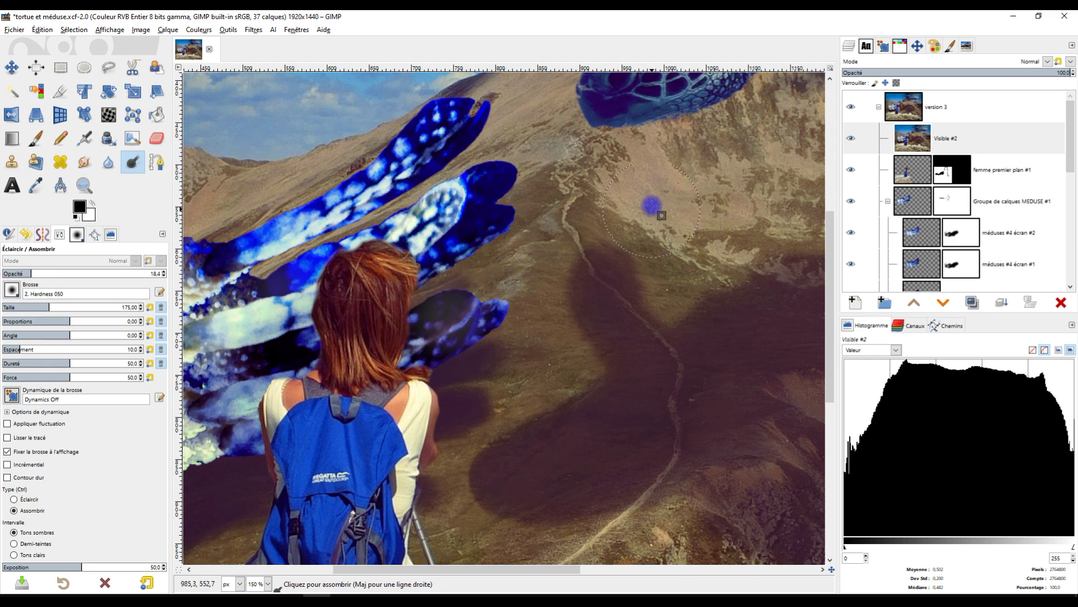
key(ctrl+z)
key(ctrl+z)
key(ctrl+z)
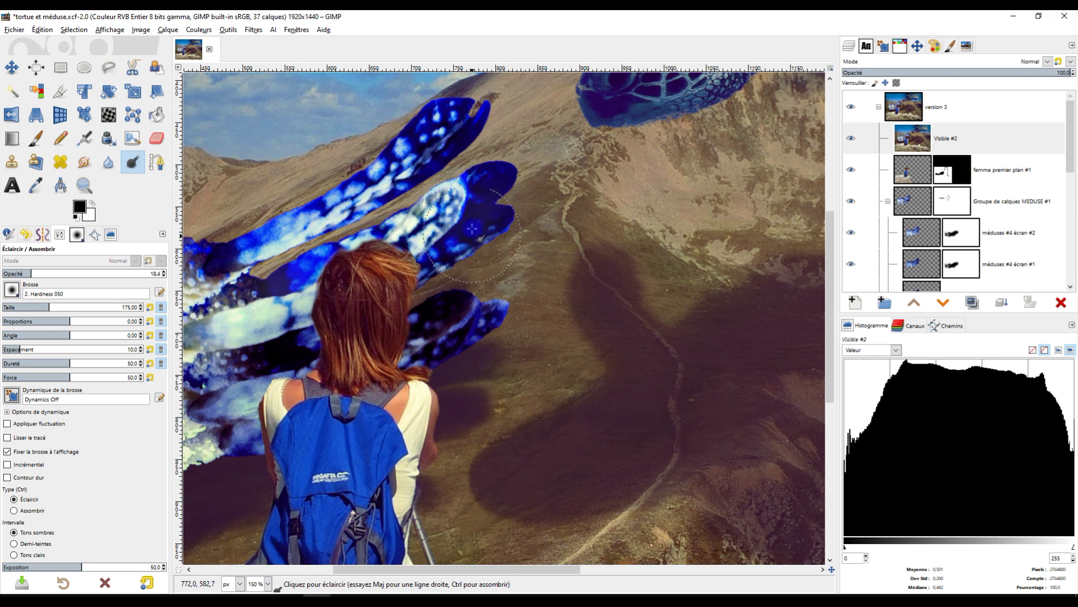
- Examine the jellyfish, the woman and the turtle's head at several magnifications, and frame the whole montage in the view
scroll(360, 224, left, 4)
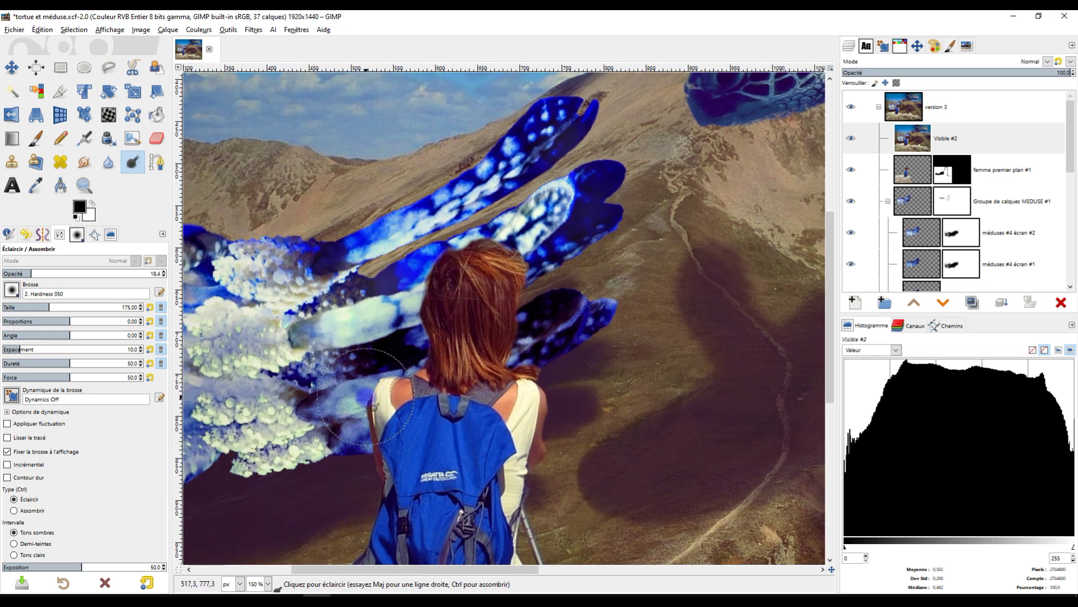
ctrl+scroll(516, 320, down, 1)
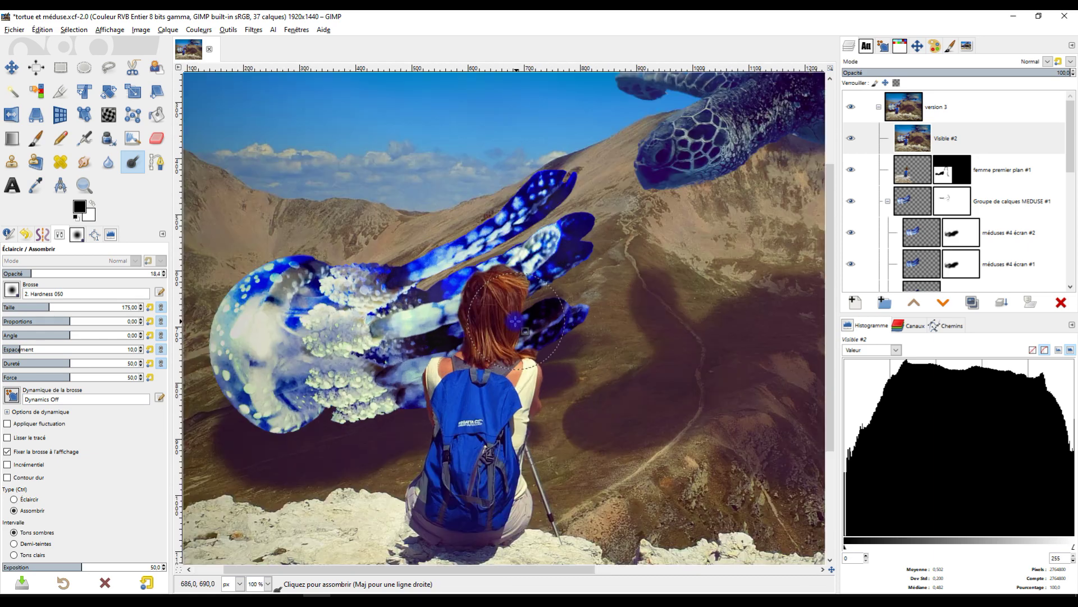
ctrl+scroll(505, 315, up, 1)
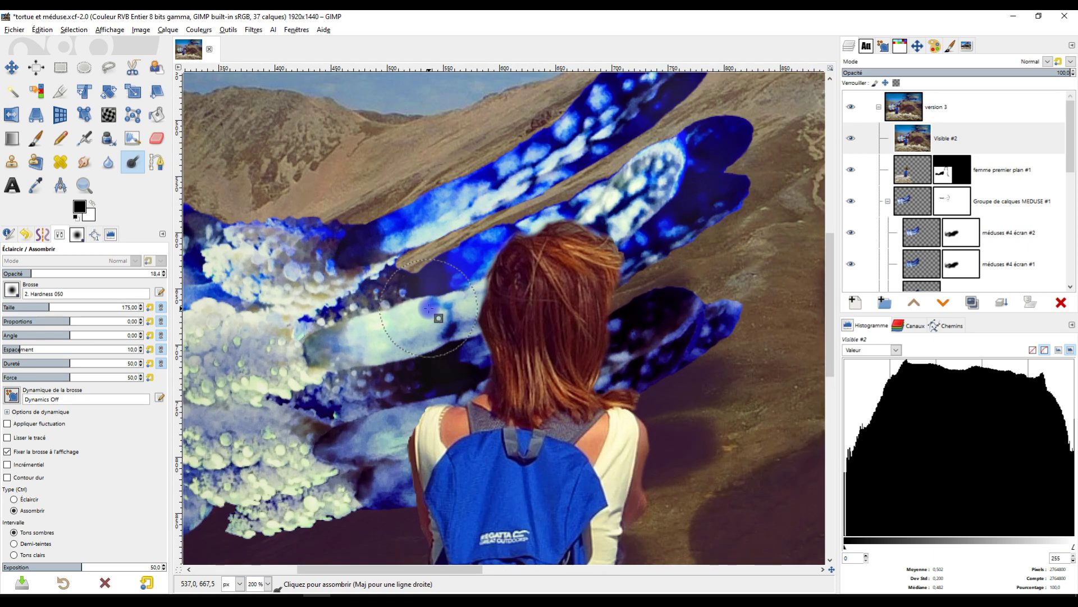
ctrl+scroll(433, 315, down, 1)
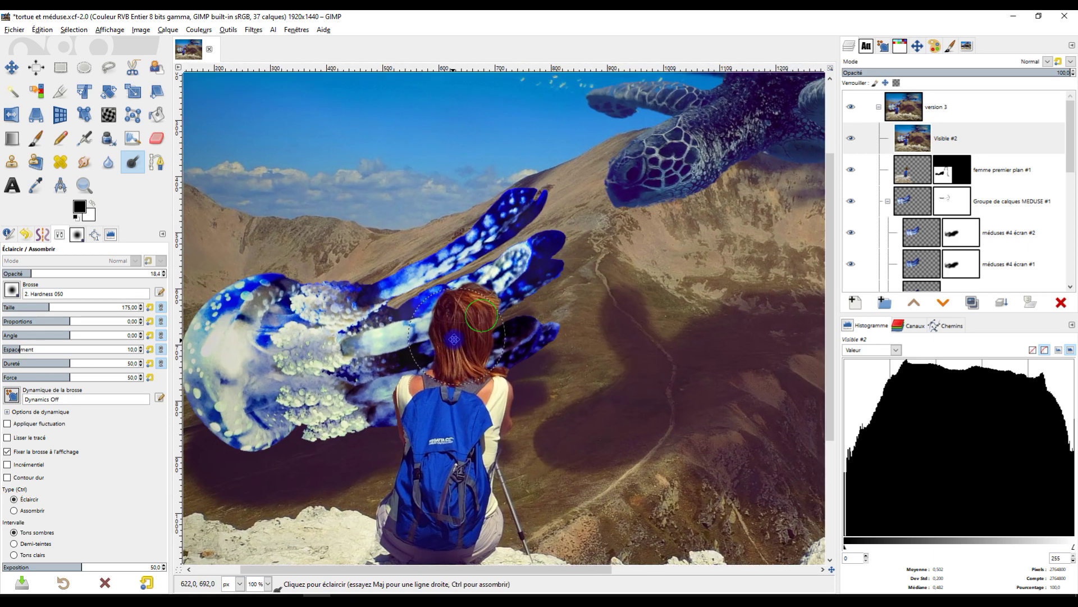
ctrl+scroll(549, 206, up, 2)
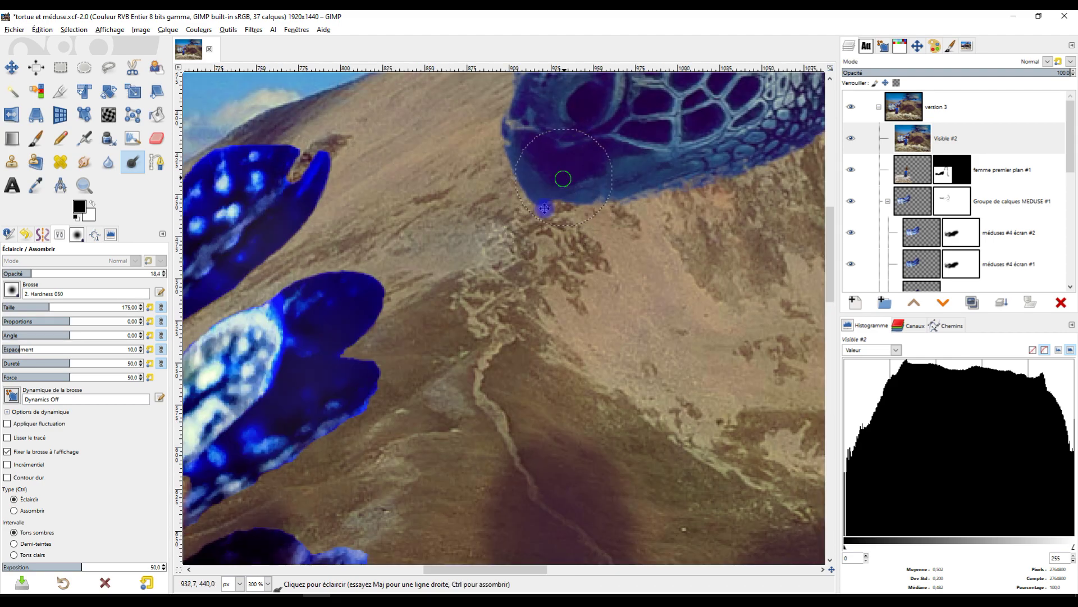
ctrl+scroll(487, 332, up, 1)
ctrl+scroll(487, 332, down, 5)
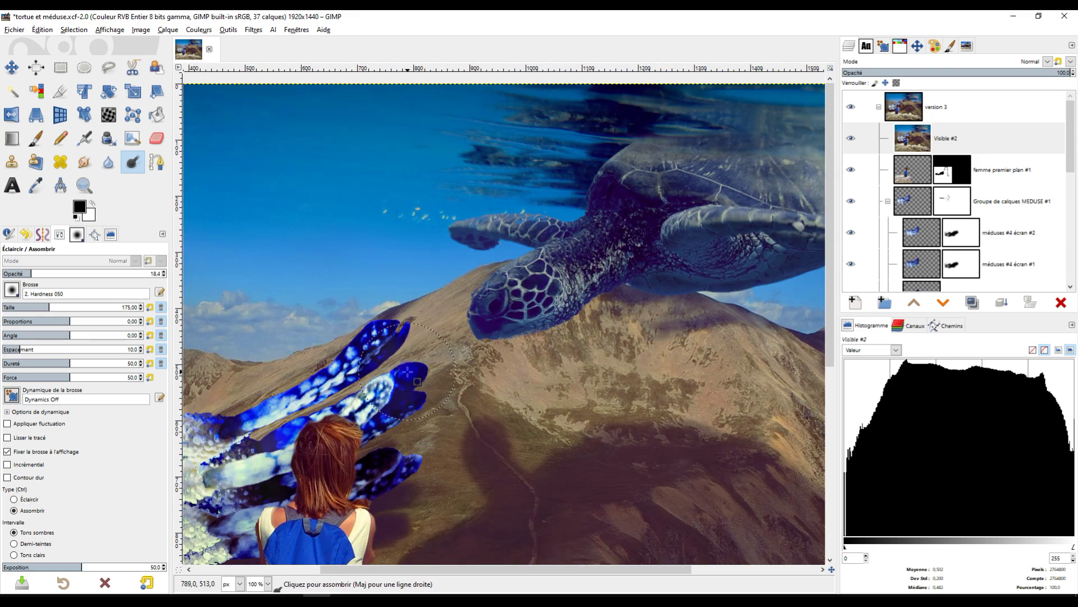
ctrl+scroll(385, 411, down, 1)
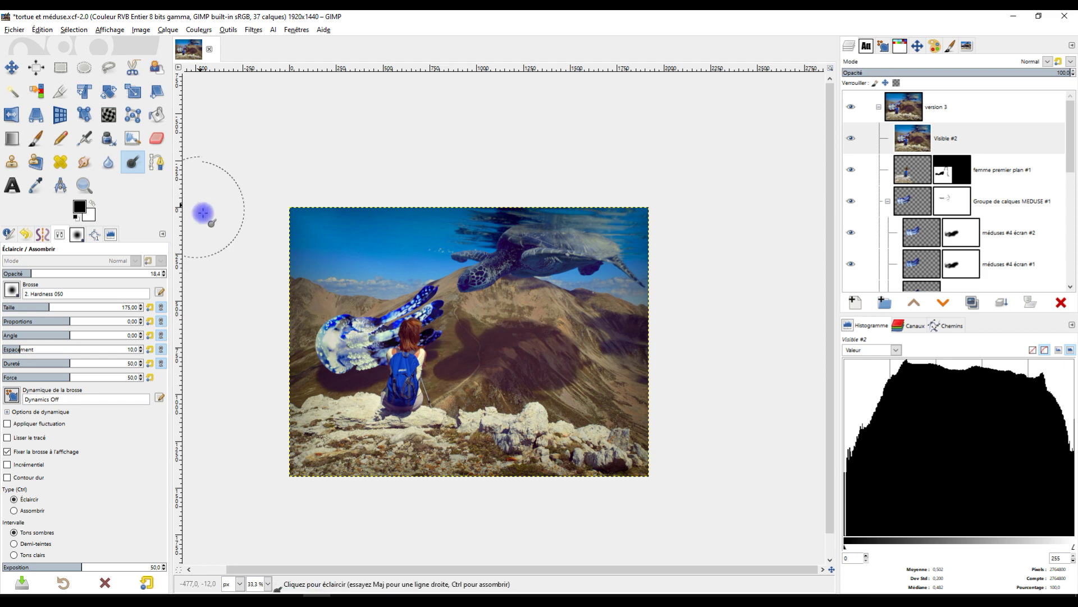
click(84, 185)
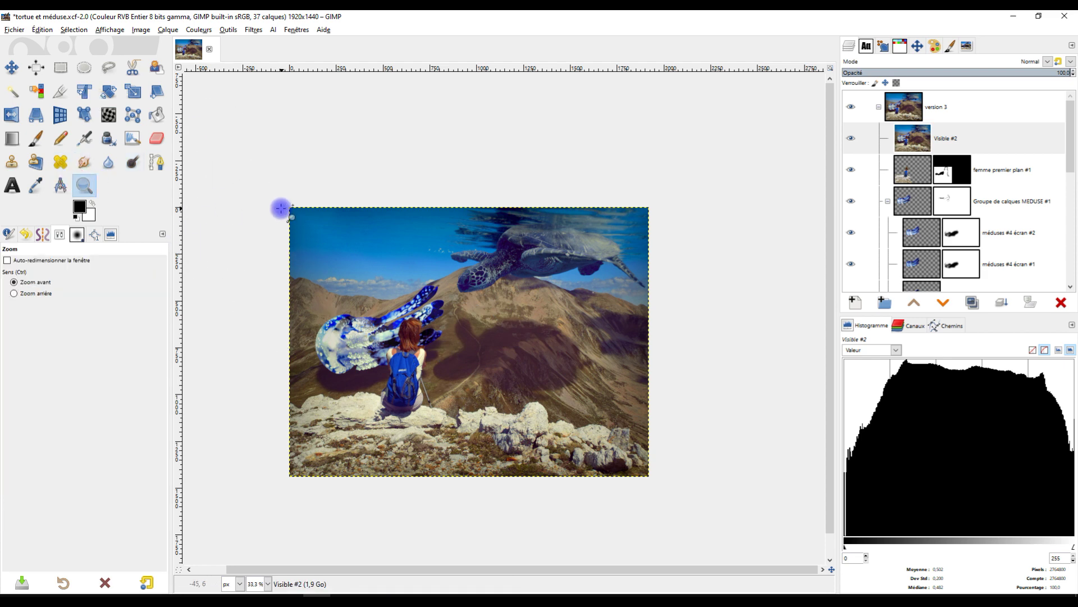
drag(288, 206, 655, 488)
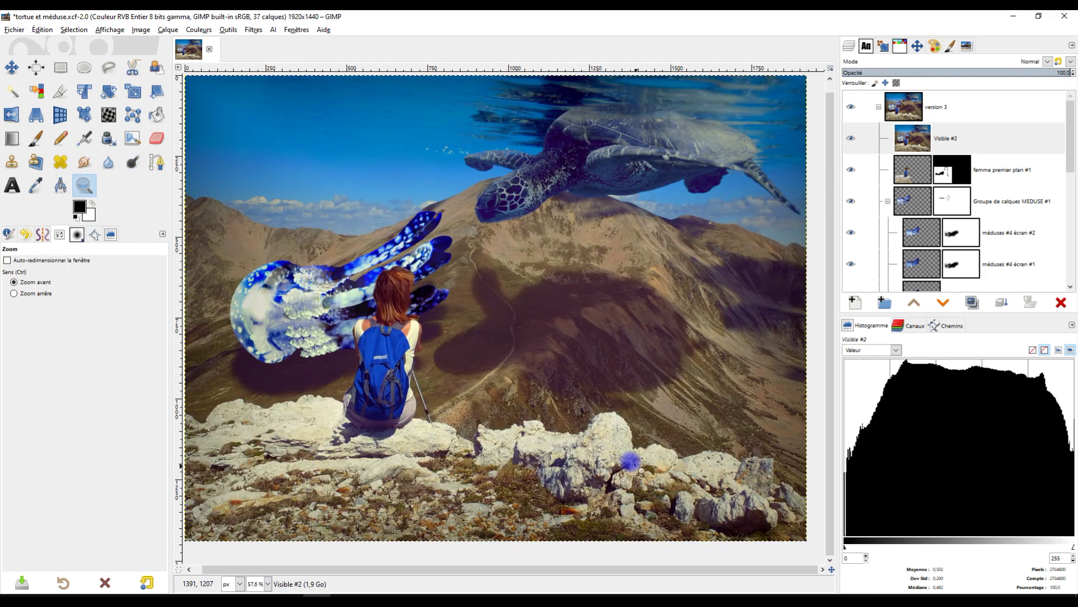
- Collapse the version 3 group and compare versions 1, 2 and 3 by showing each one alone, ending on version 3
click(879, 107)
click(852, 140)
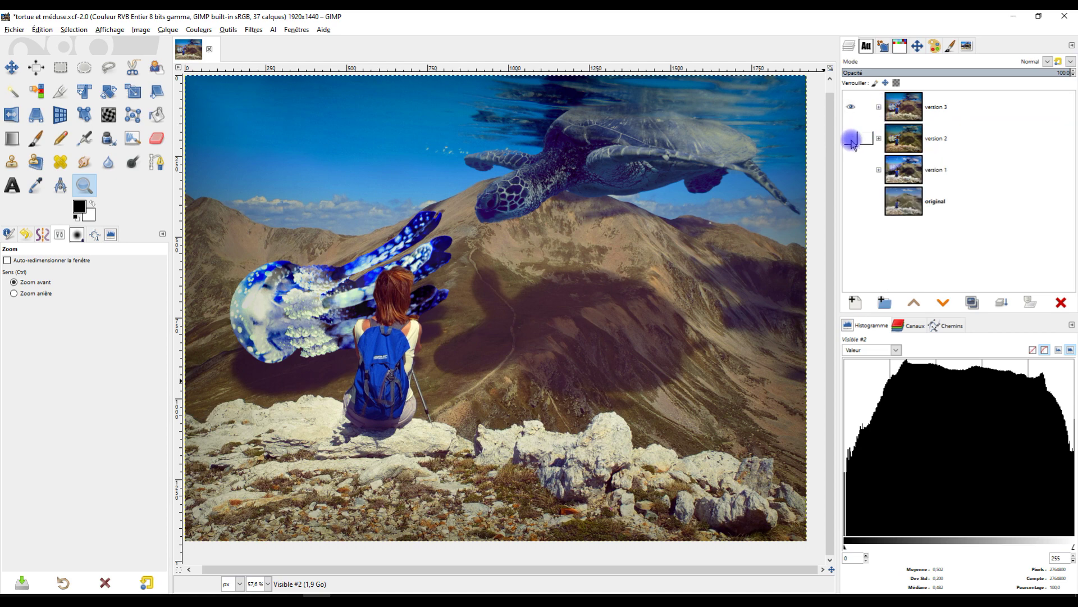
shift+click(851, 140)
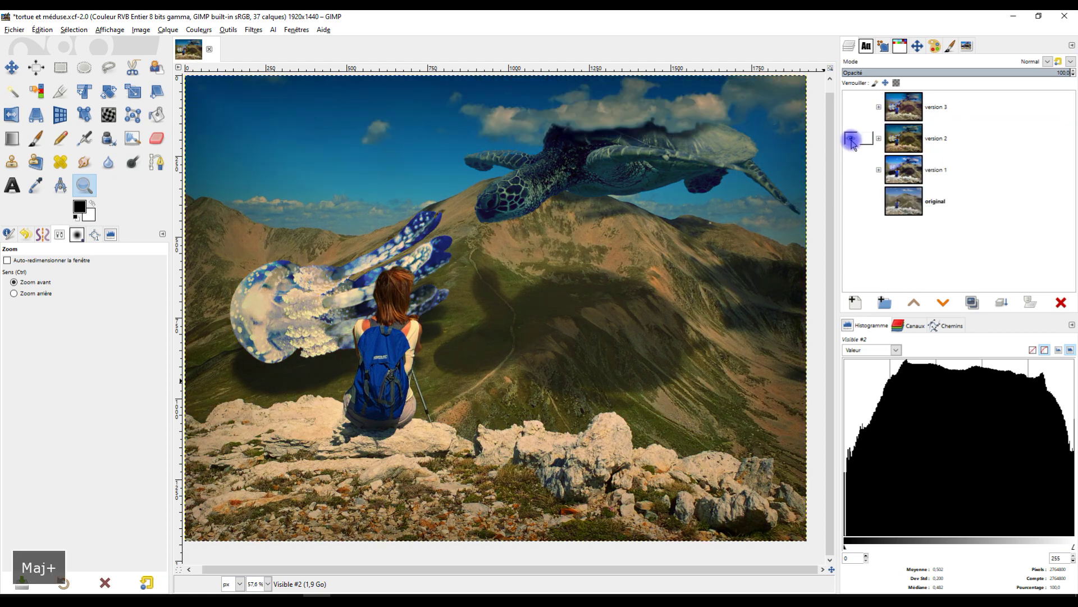
shift+click(852, 171)
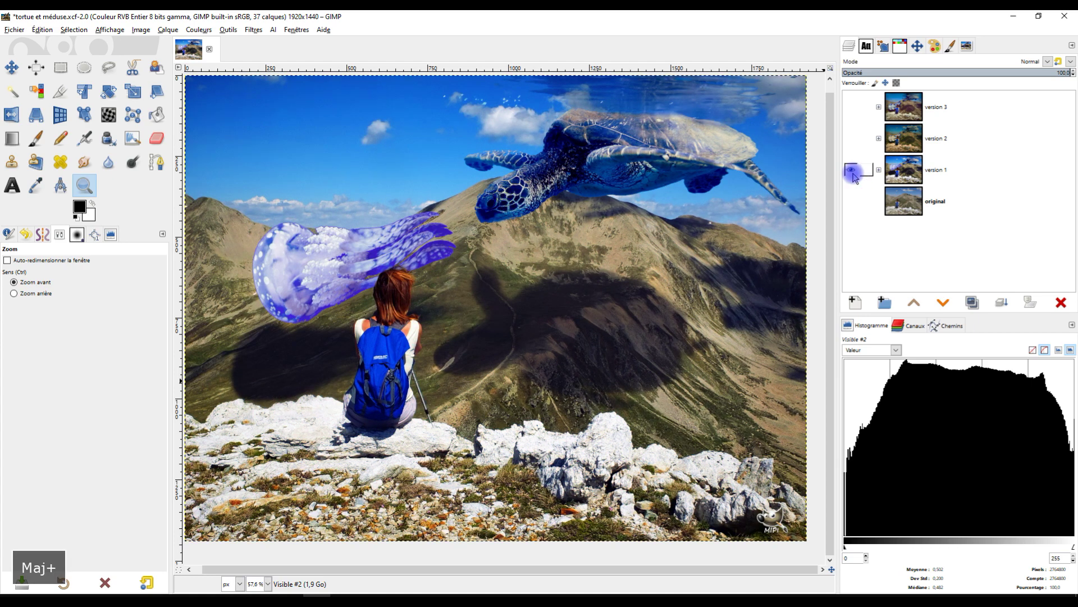
shift+click(852, 139)
shift+click(852, 108)
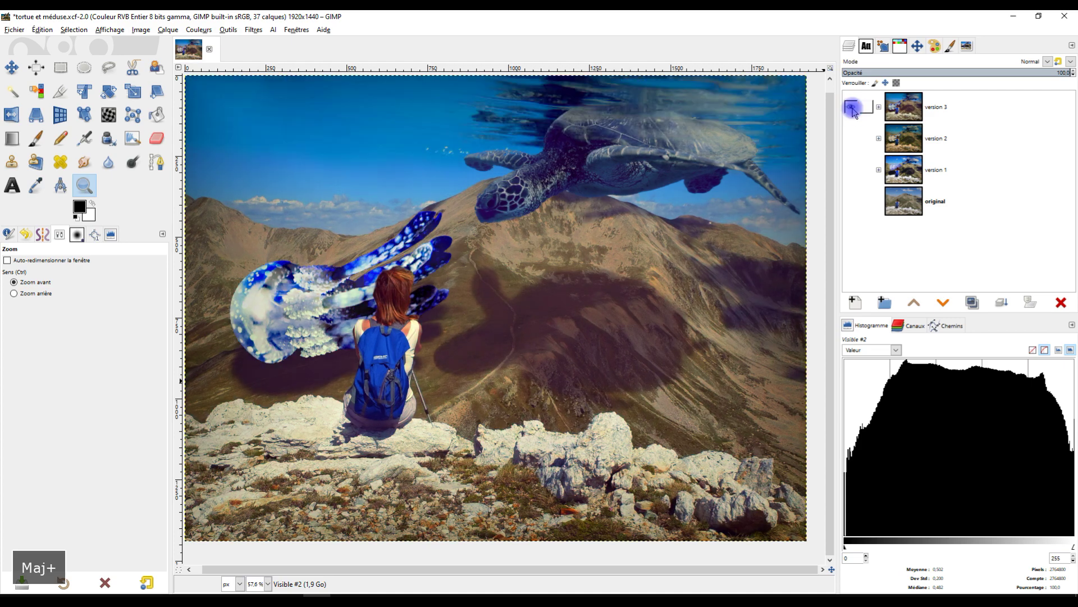
click(851, 144)
shift+click(852, 140)
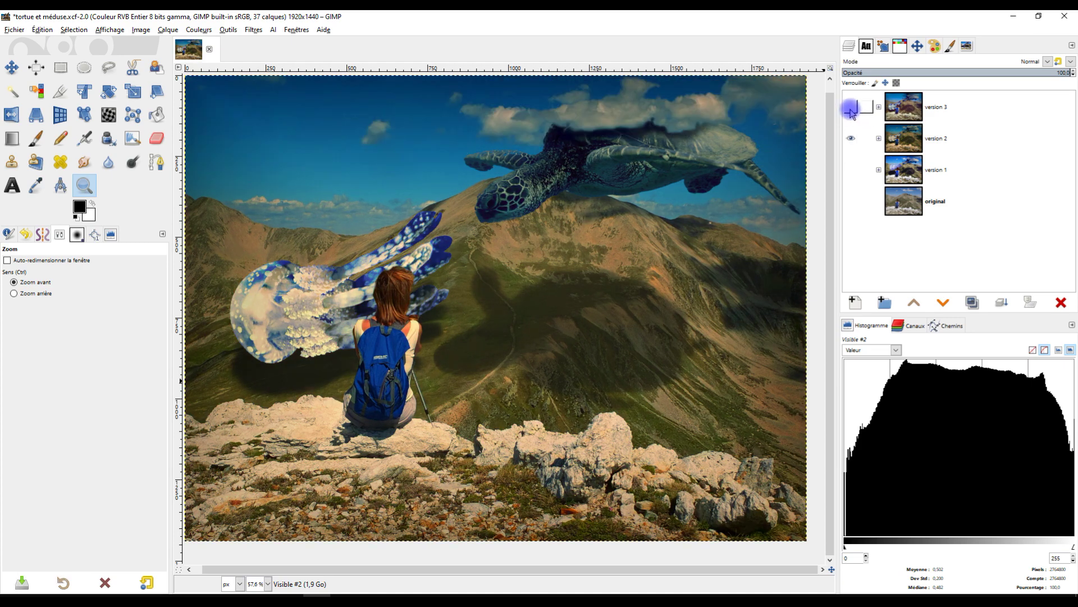
shift+click(851, 110)
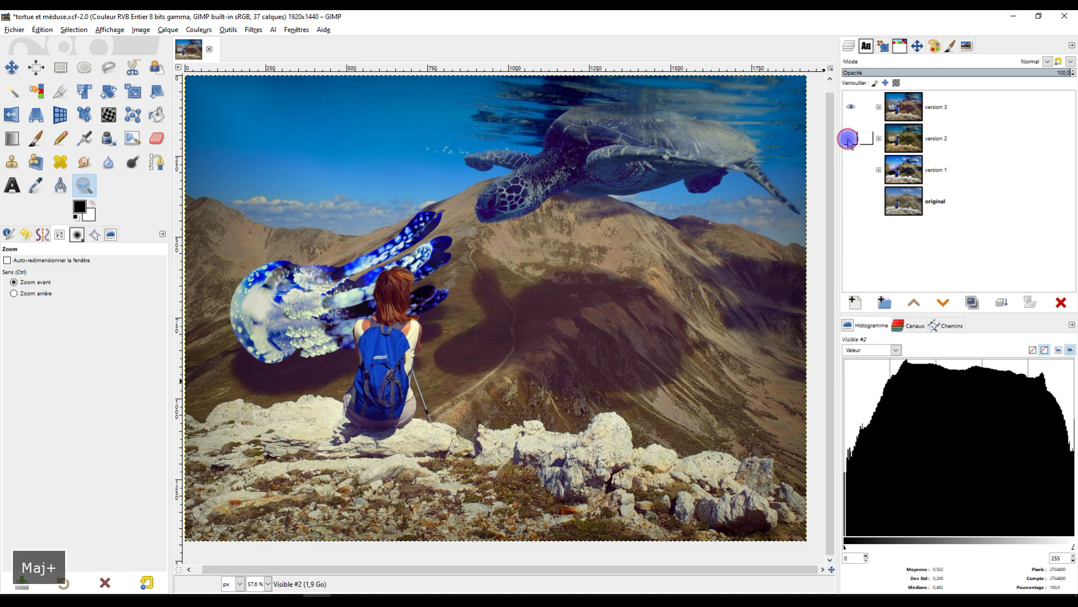
- Show only version 2 and brighten its Visible #1 layer with Curves, raising the Value midtones from input 117 to output 141
shift+click(851, 139)
click(915, 141)
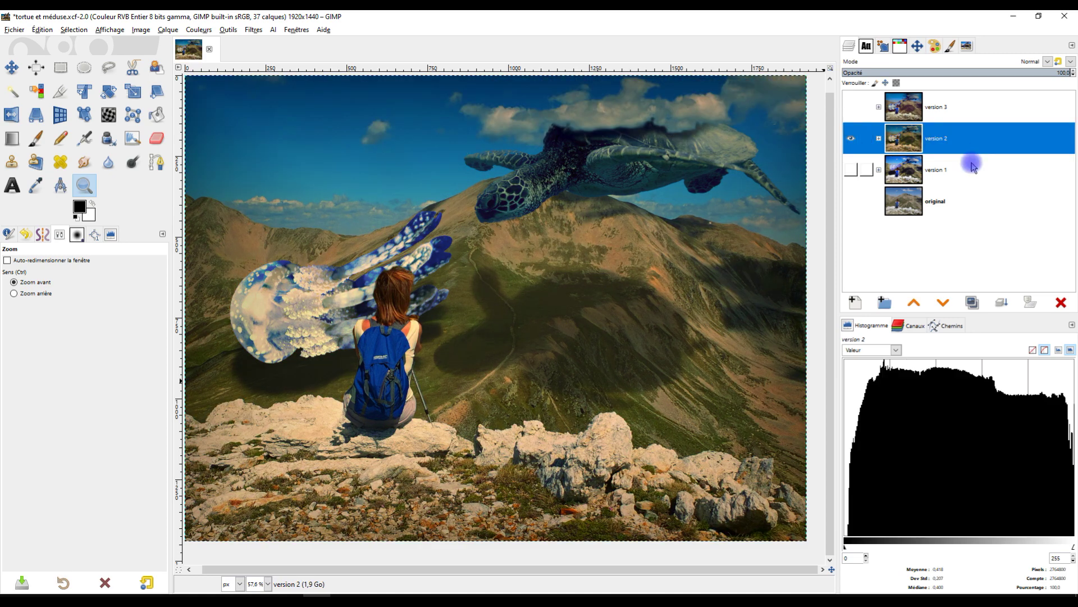
click(881, 139)
click(912, 170)
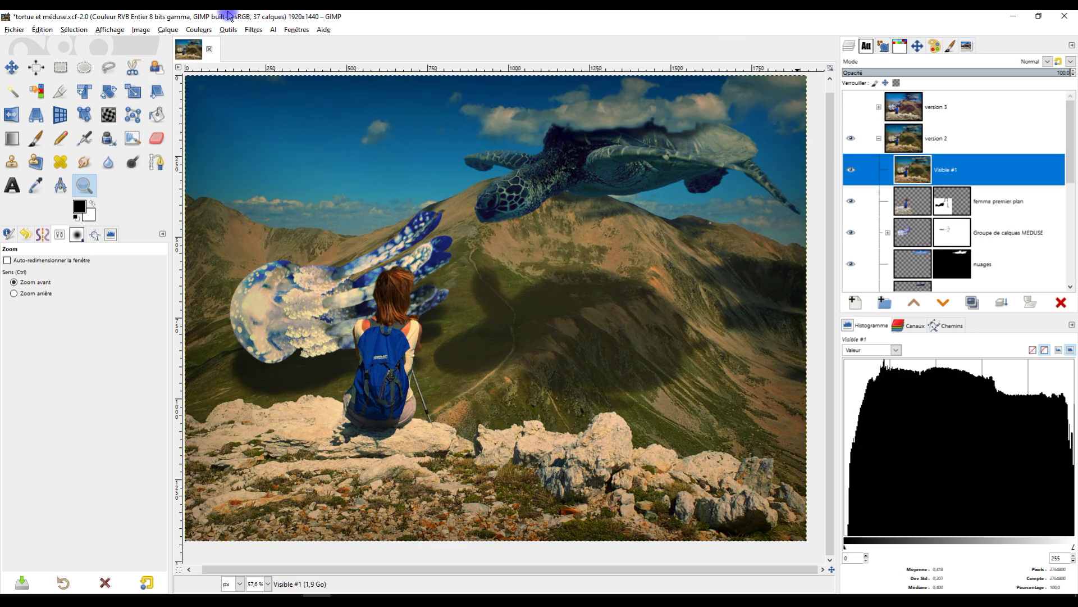
click(199, 29)
click(209, 142)
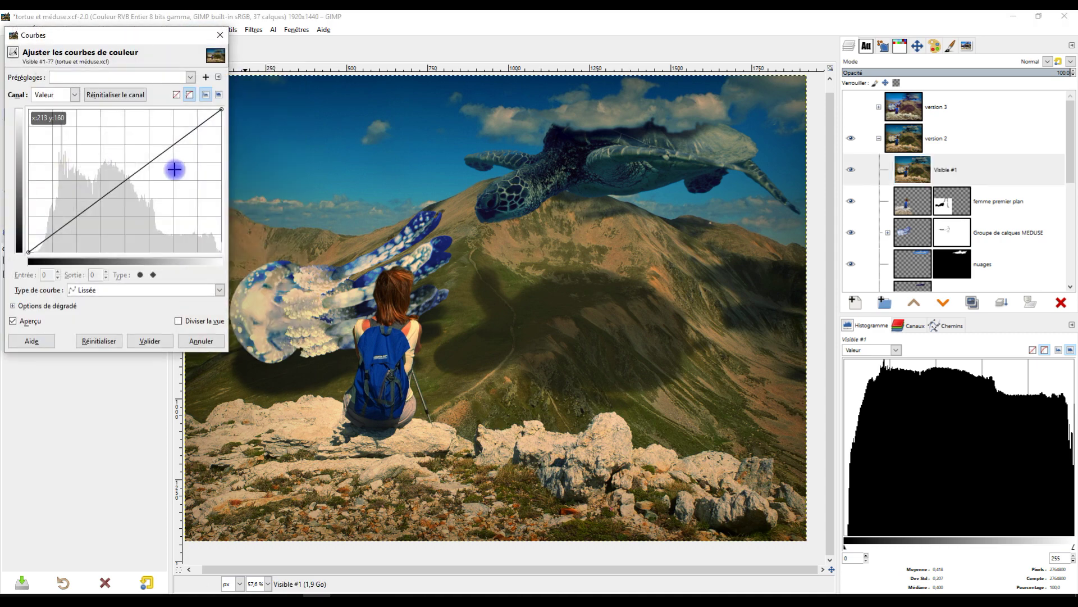
click(117, 175)
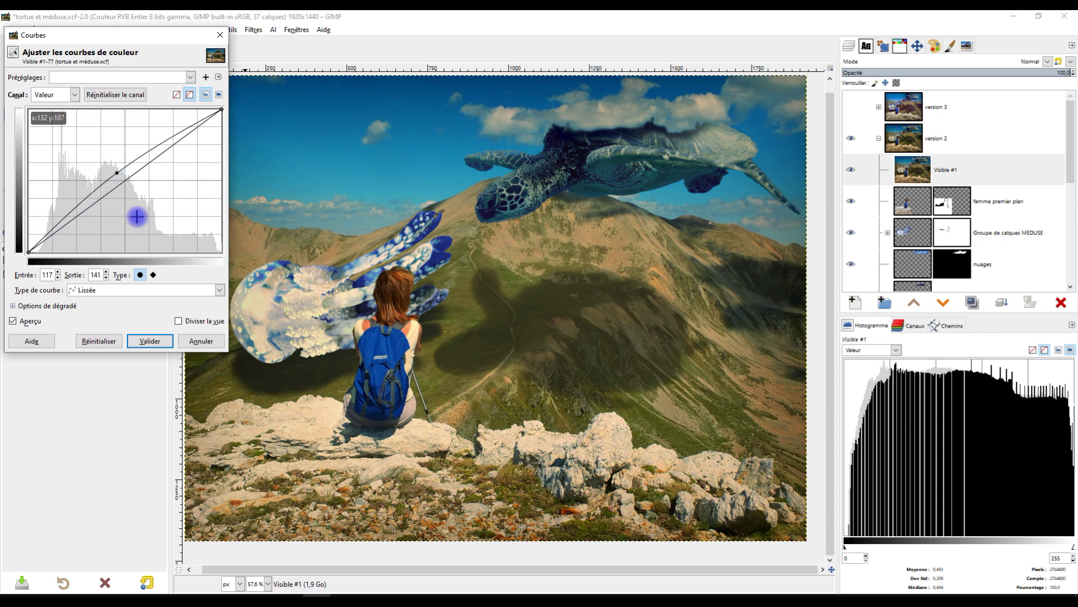
click(147, 341)
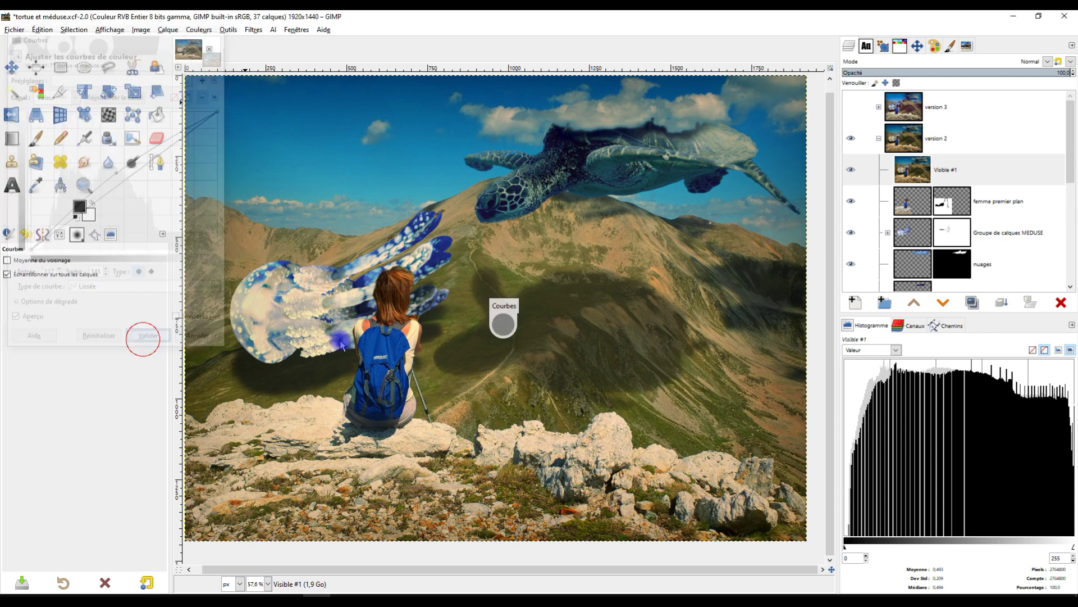
- Compare version 3 with version 2, make all versions and the original visible, and collapse the version 2 group
shift+click(851, 106)
shift+click(851, 107)
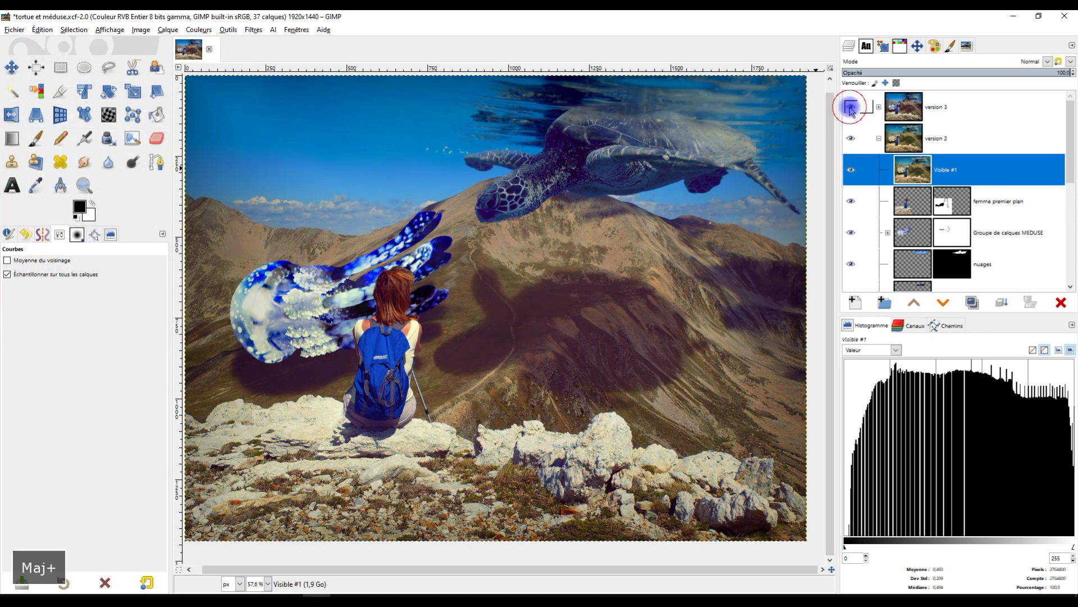
shift+click(851, 138)
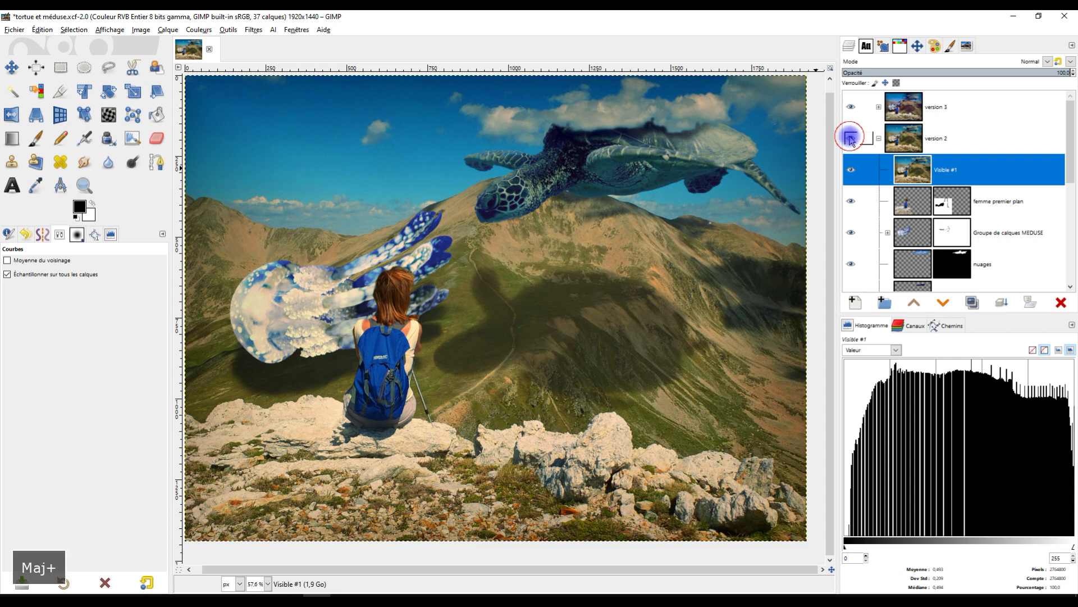
shift+click(851, 138)
shift+click(854, 138)
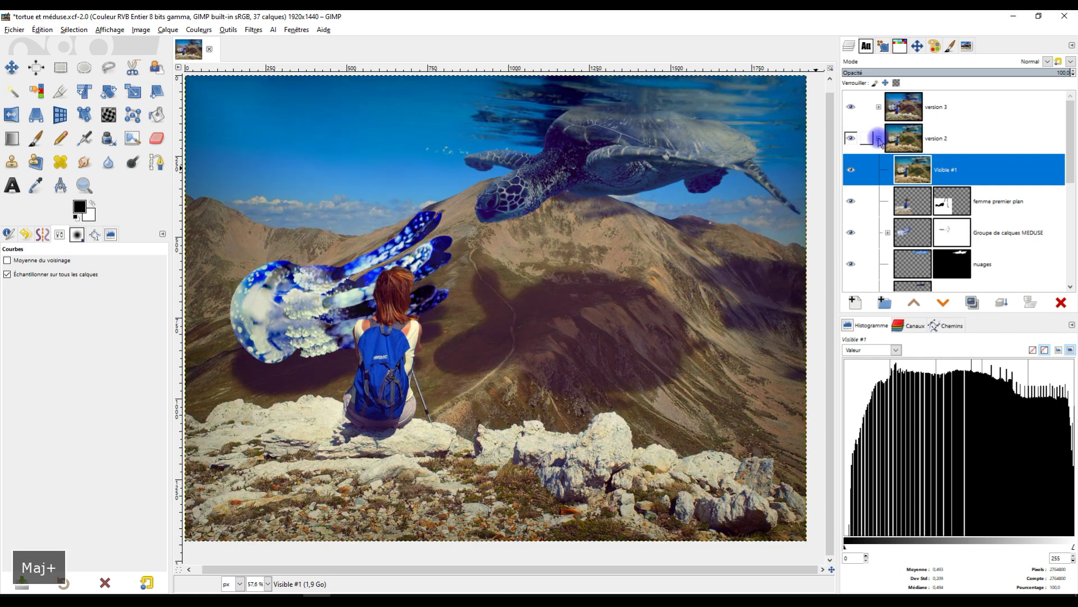
shift+click(879, 138)
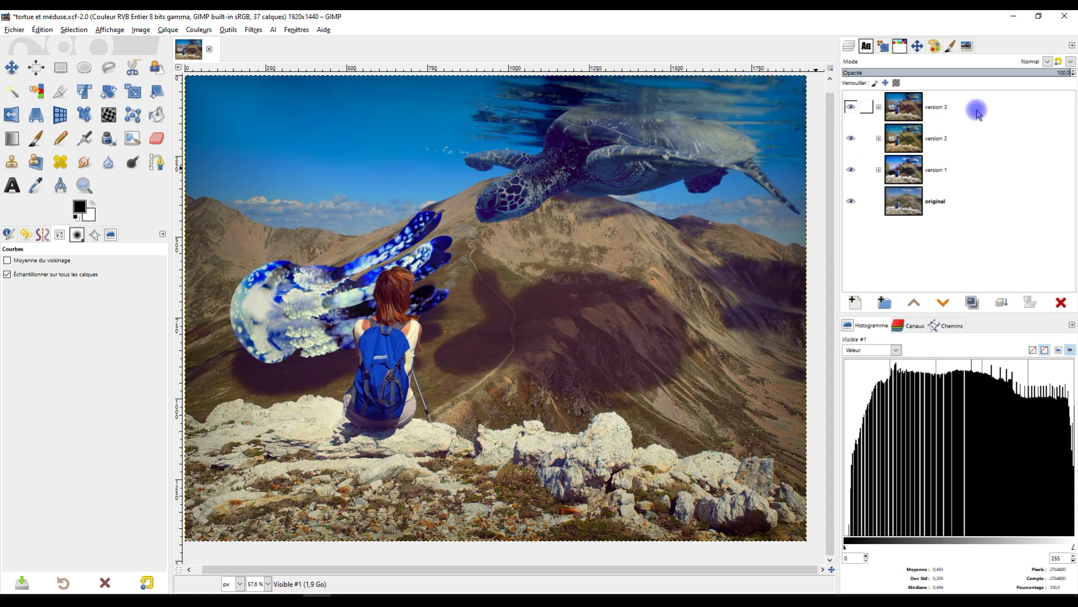